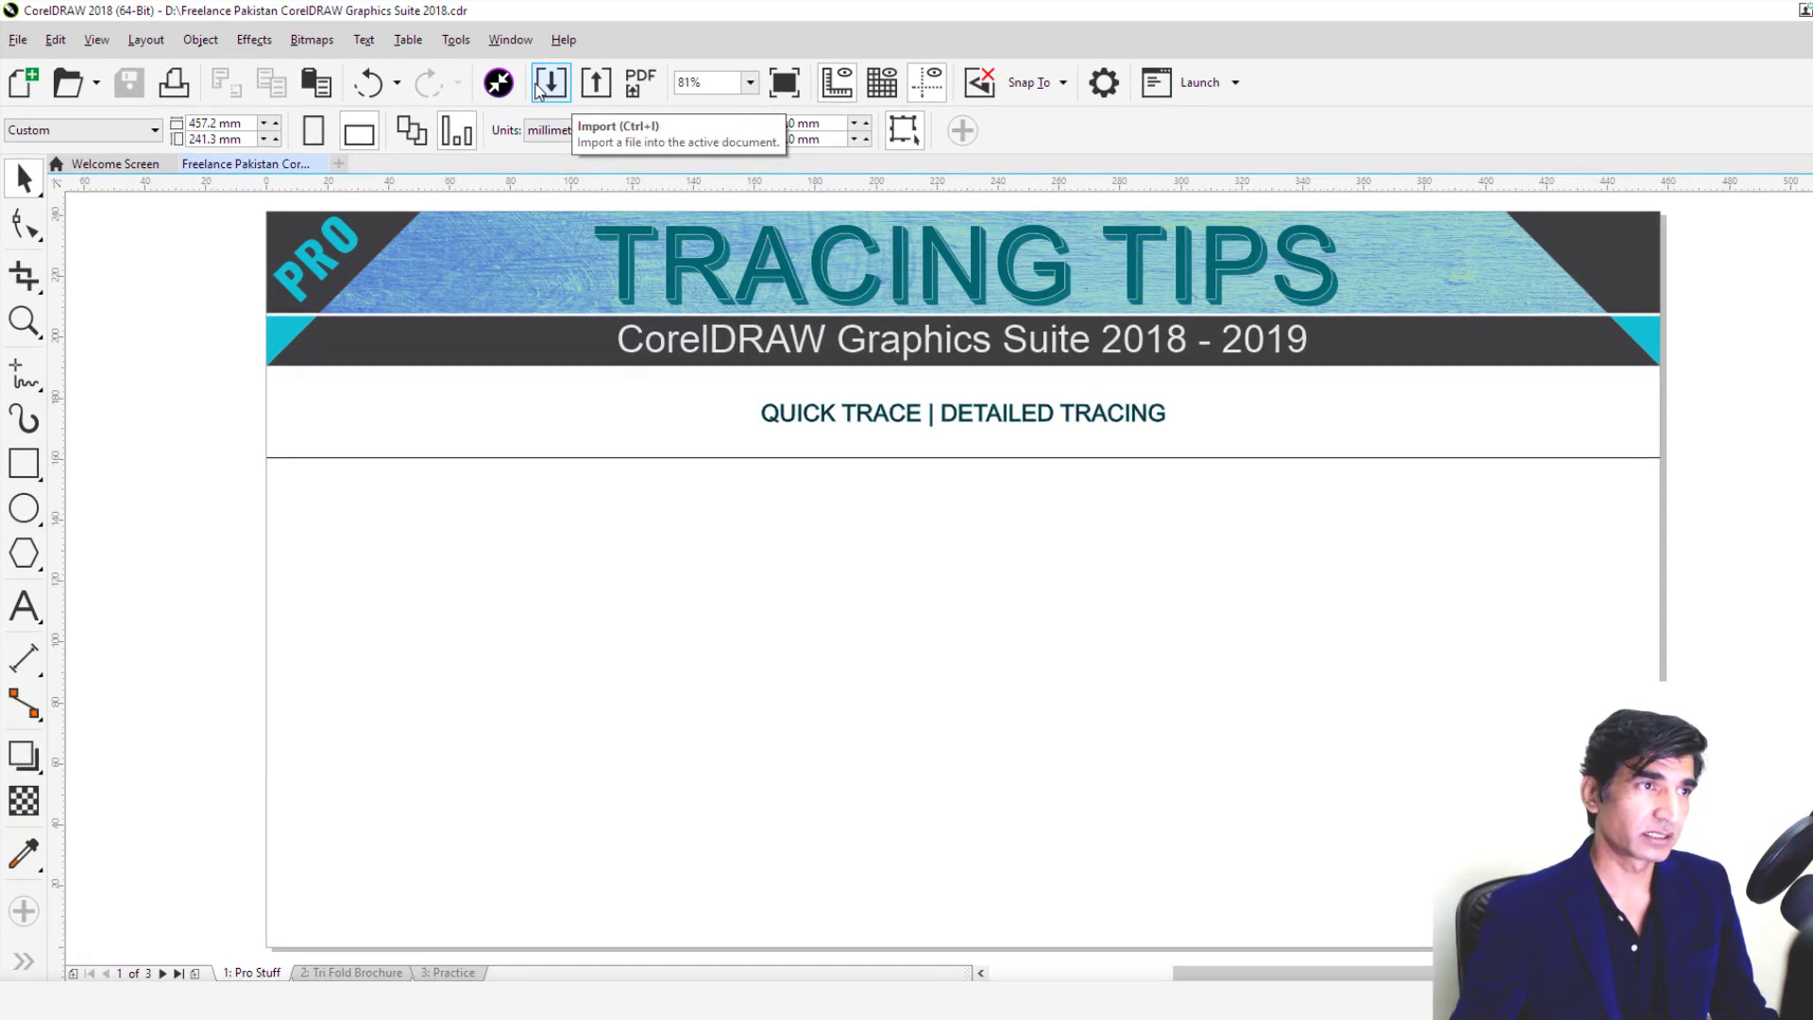
Step: Import photographer-3035168.jpg and place it below the Quick Trace heading at about 126 mm square
{"action": "left_click", "coordinate": [546, 89]}
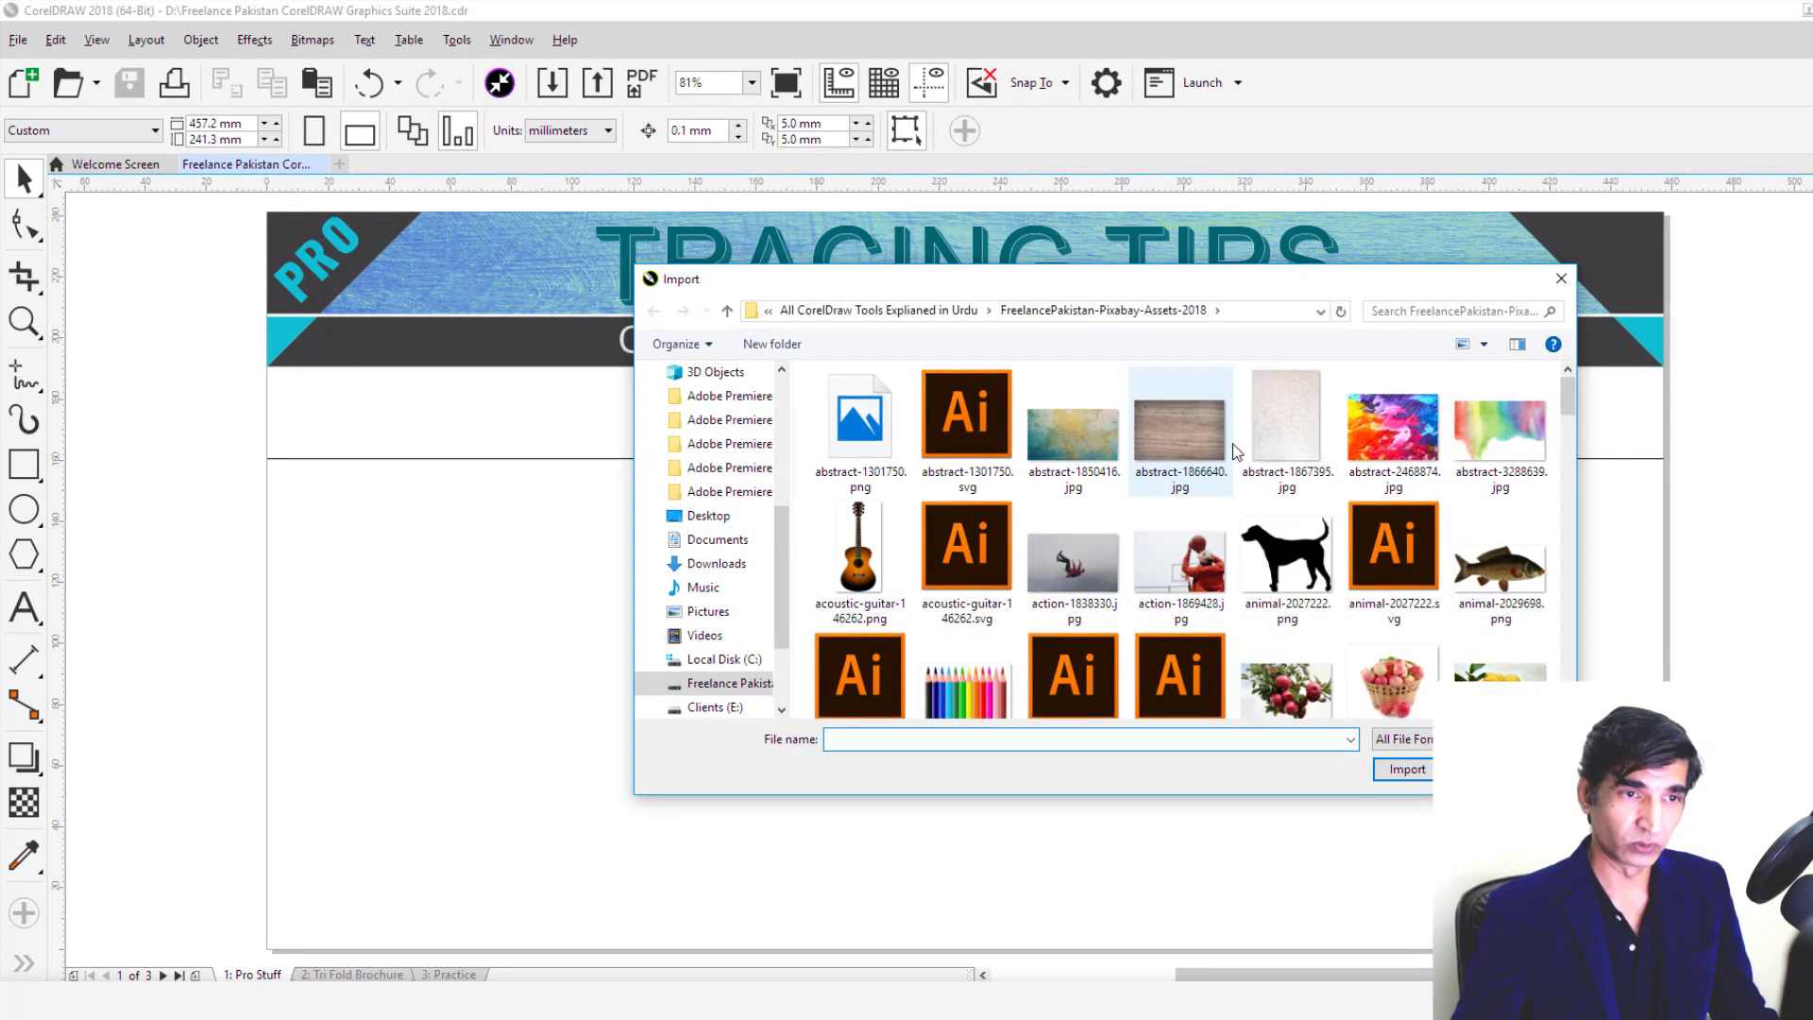
{"action": "scroll", "coordinate": [1233, 445], "scroll_direction": "down", "scroll_amount": 1}
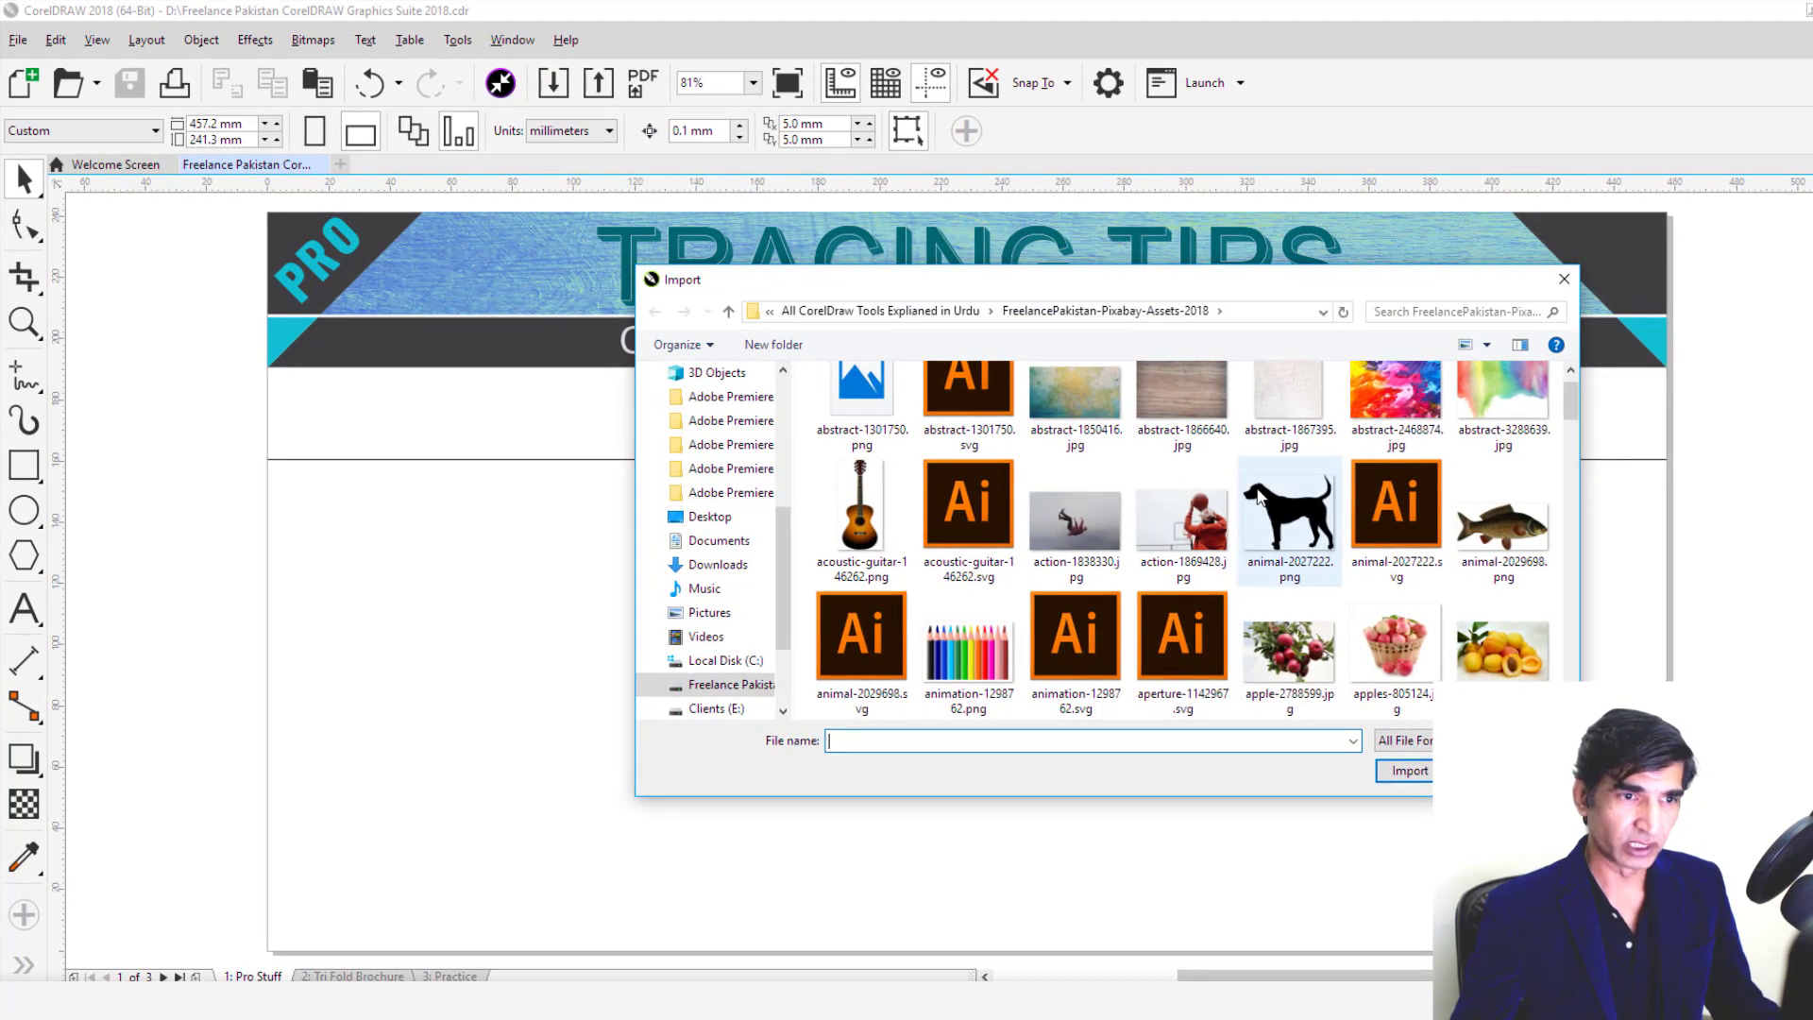
{"action": "scroll", "coordinate": [1259, 497], "scroll_direction": "down", "scroll_amount": 5}
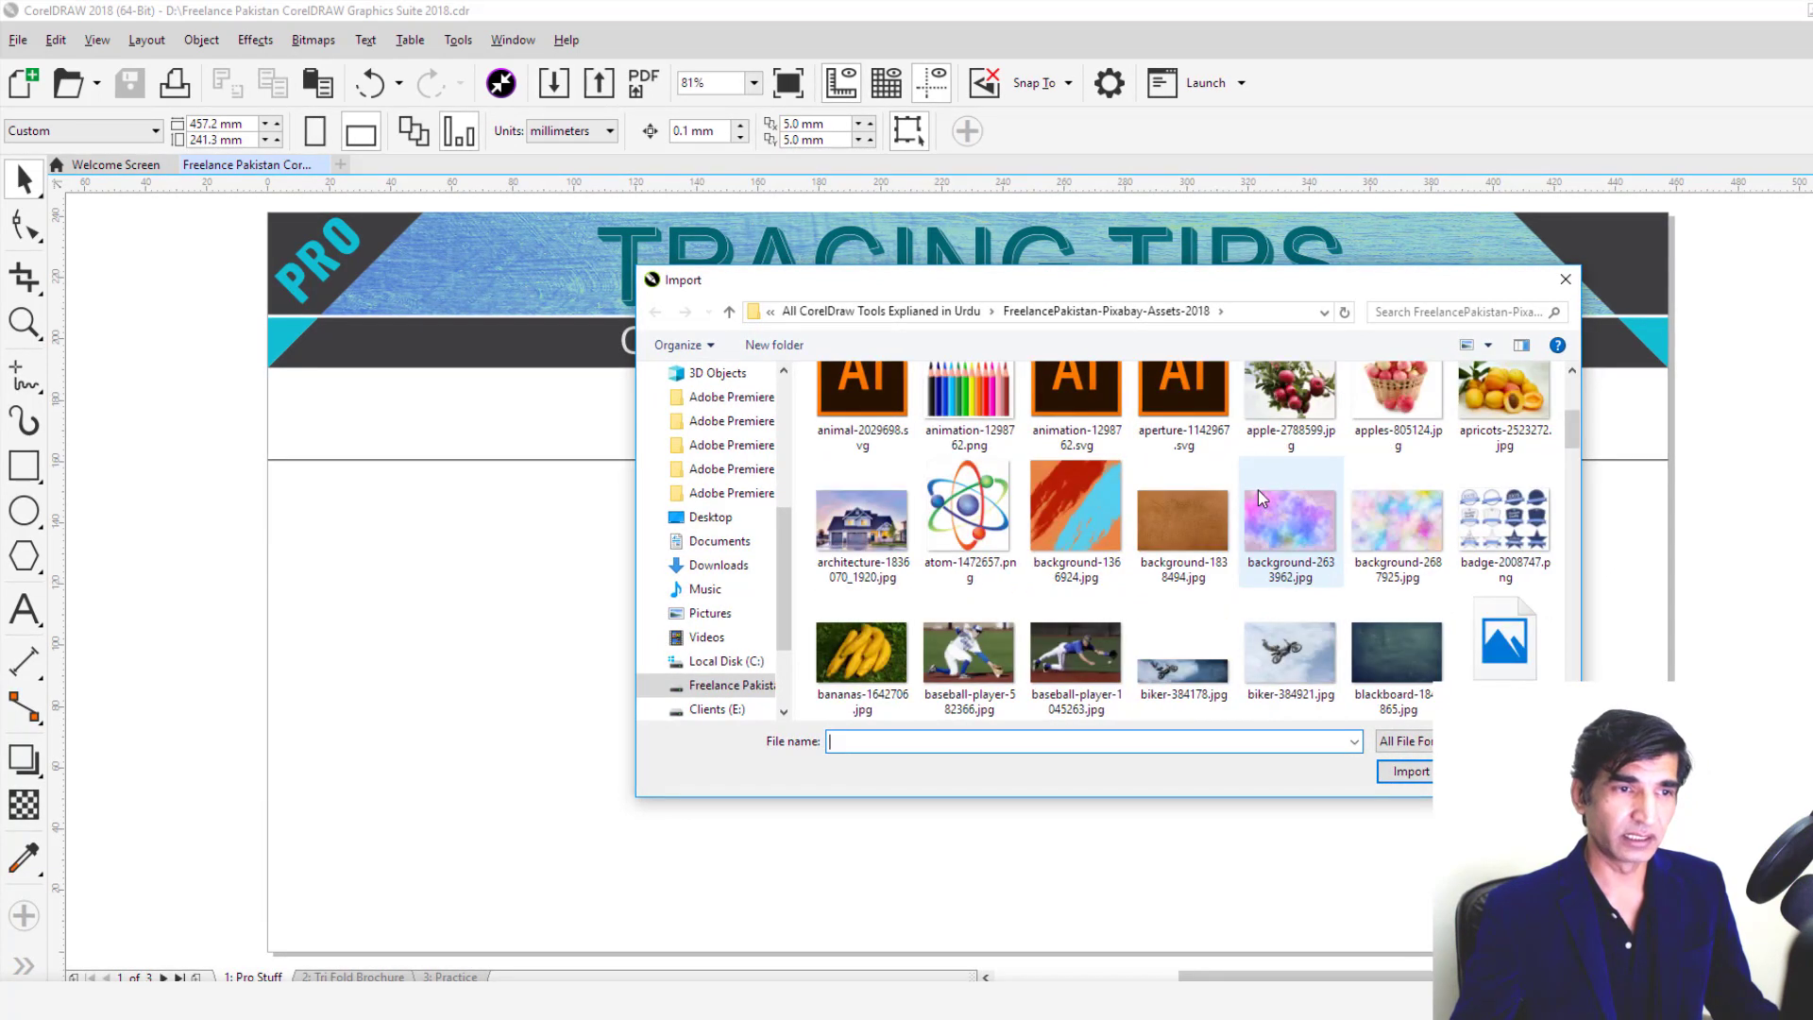
{"action": "scroll", "coordinate": [1260, 493], "scroll_direction": "down", "scroll_amount": 5}
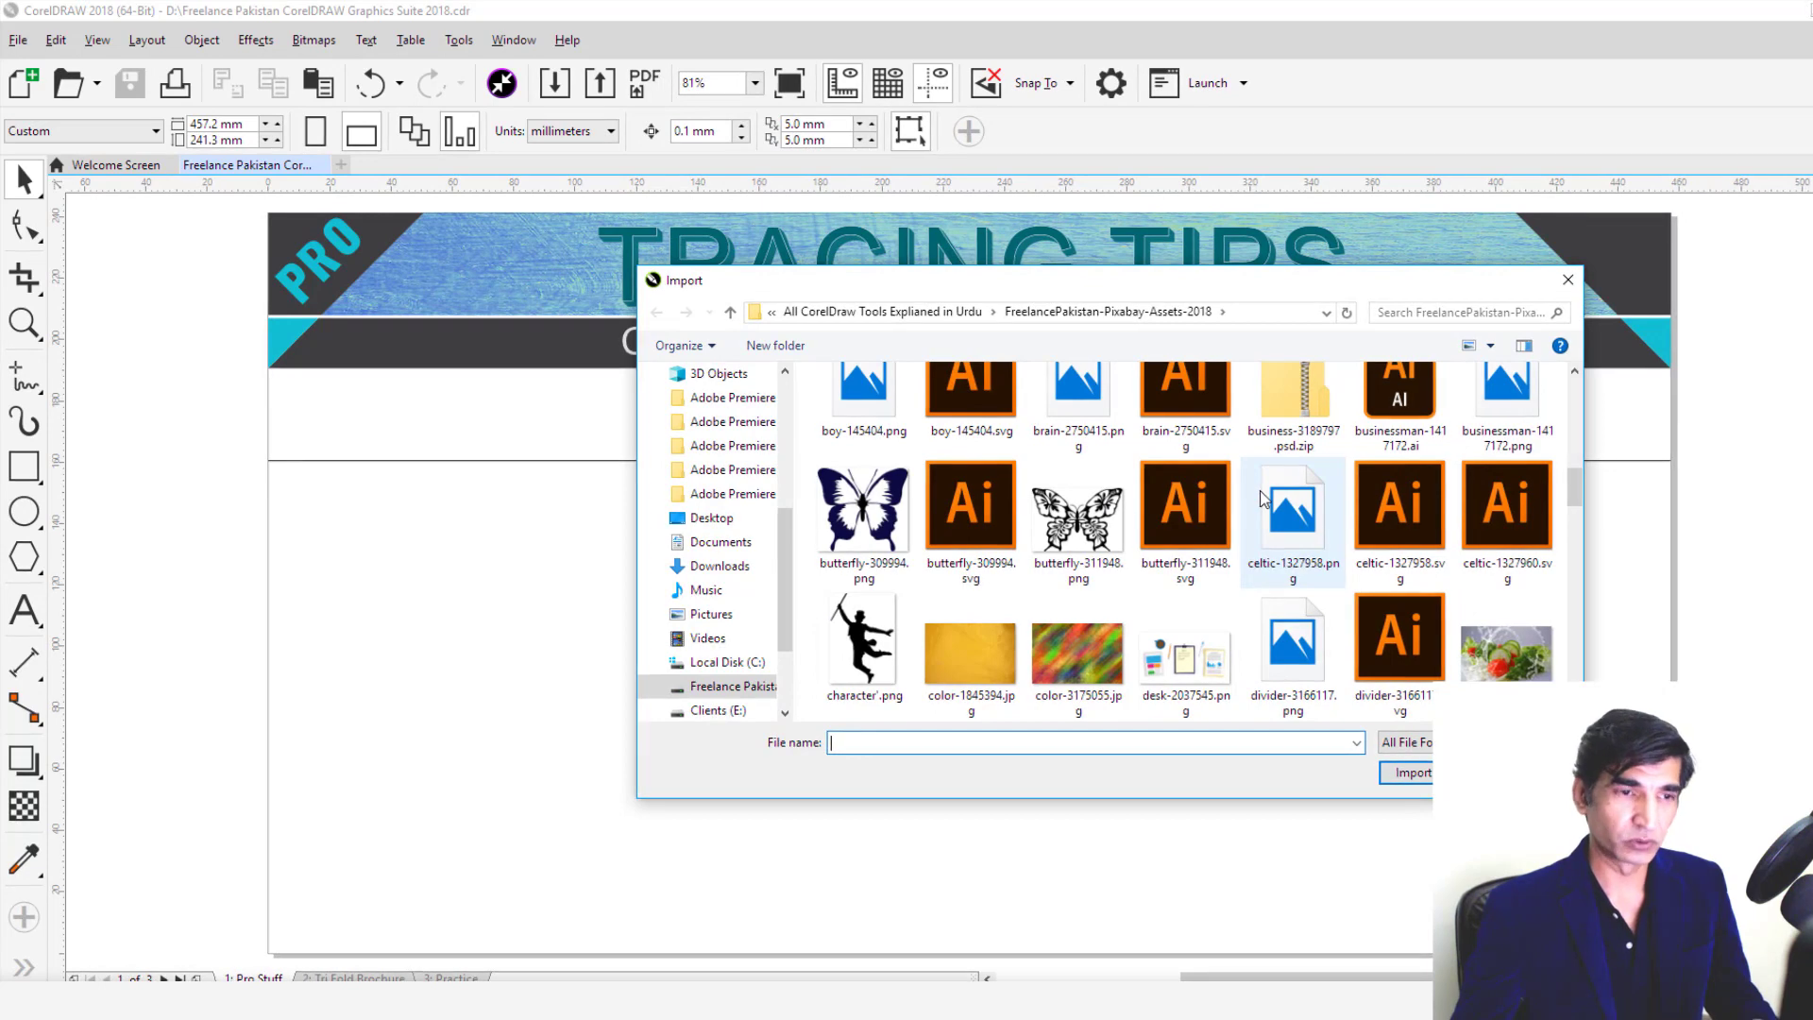
{"action": "scroll", "coordinate": [1262, 498], "scroll_direction": "down", "scroll_amount": 8}
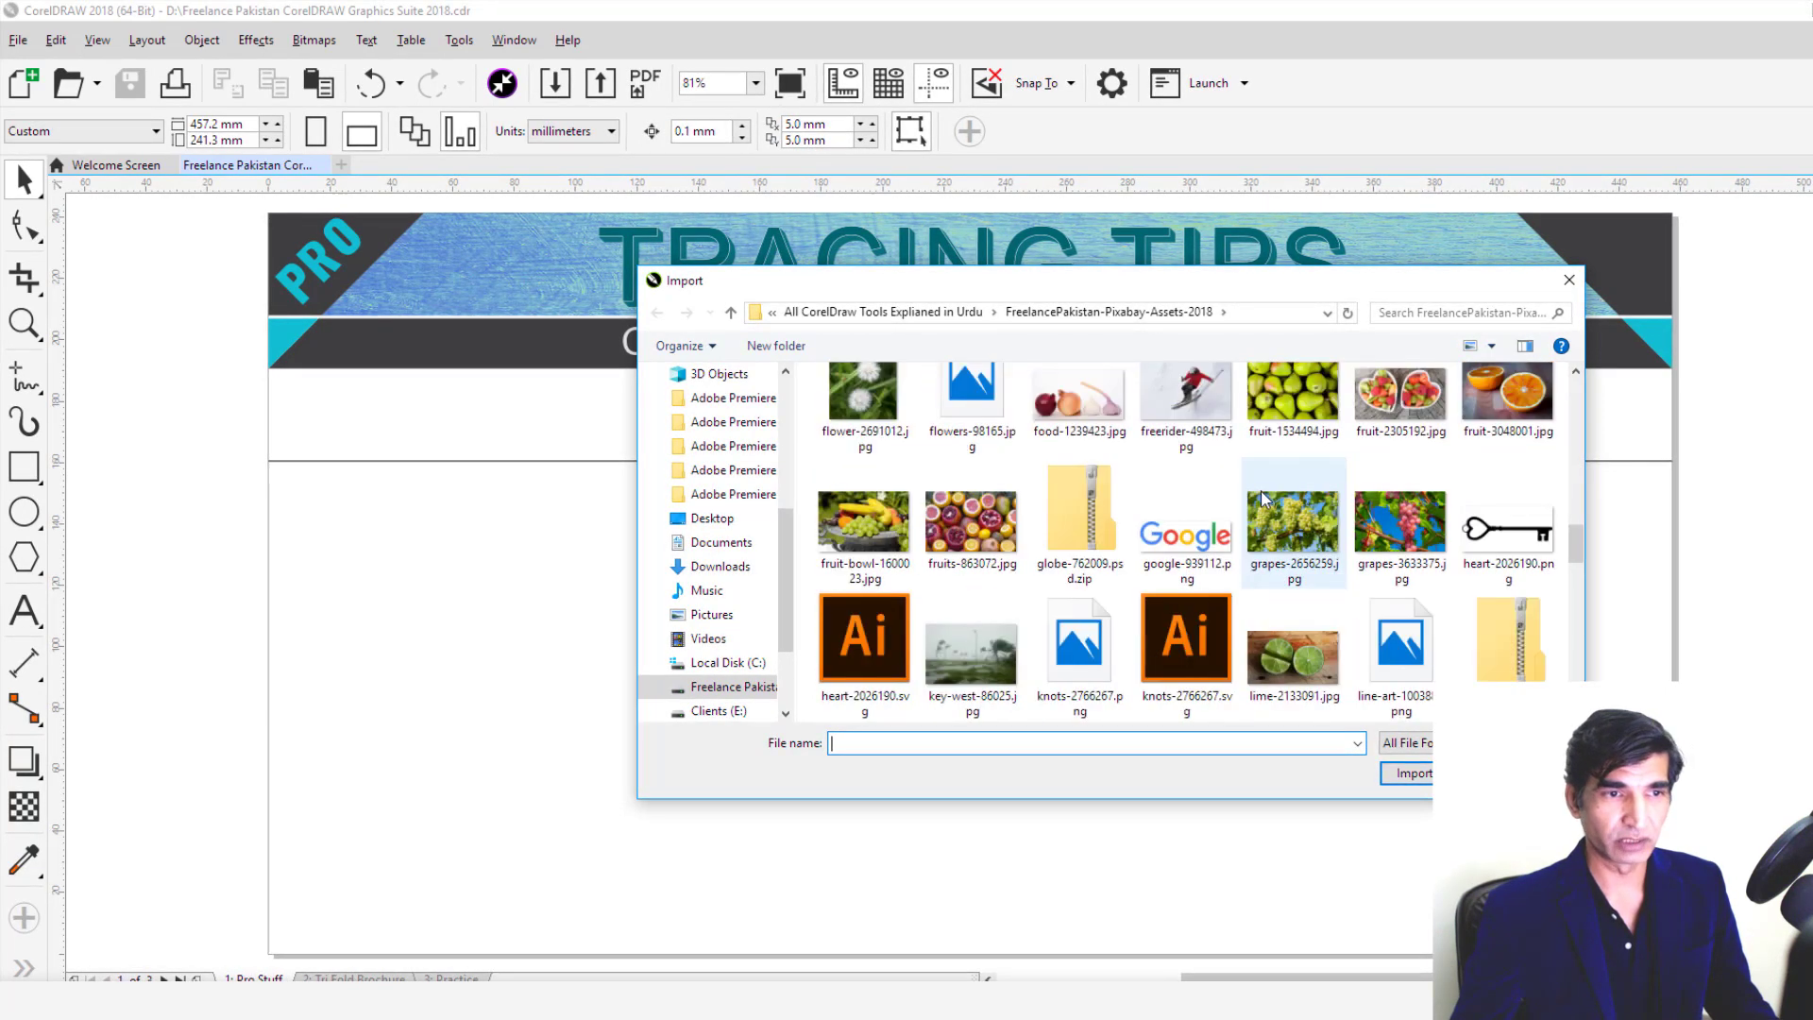
{"action": "scroll", "coordinate": [1262, 498], "scroll_direction": "down", "scroll_amount": 1}
{"action": "scroll", "coordinate": [1261, 498], "scroll_direction": "down", "scroll_amount": 5}
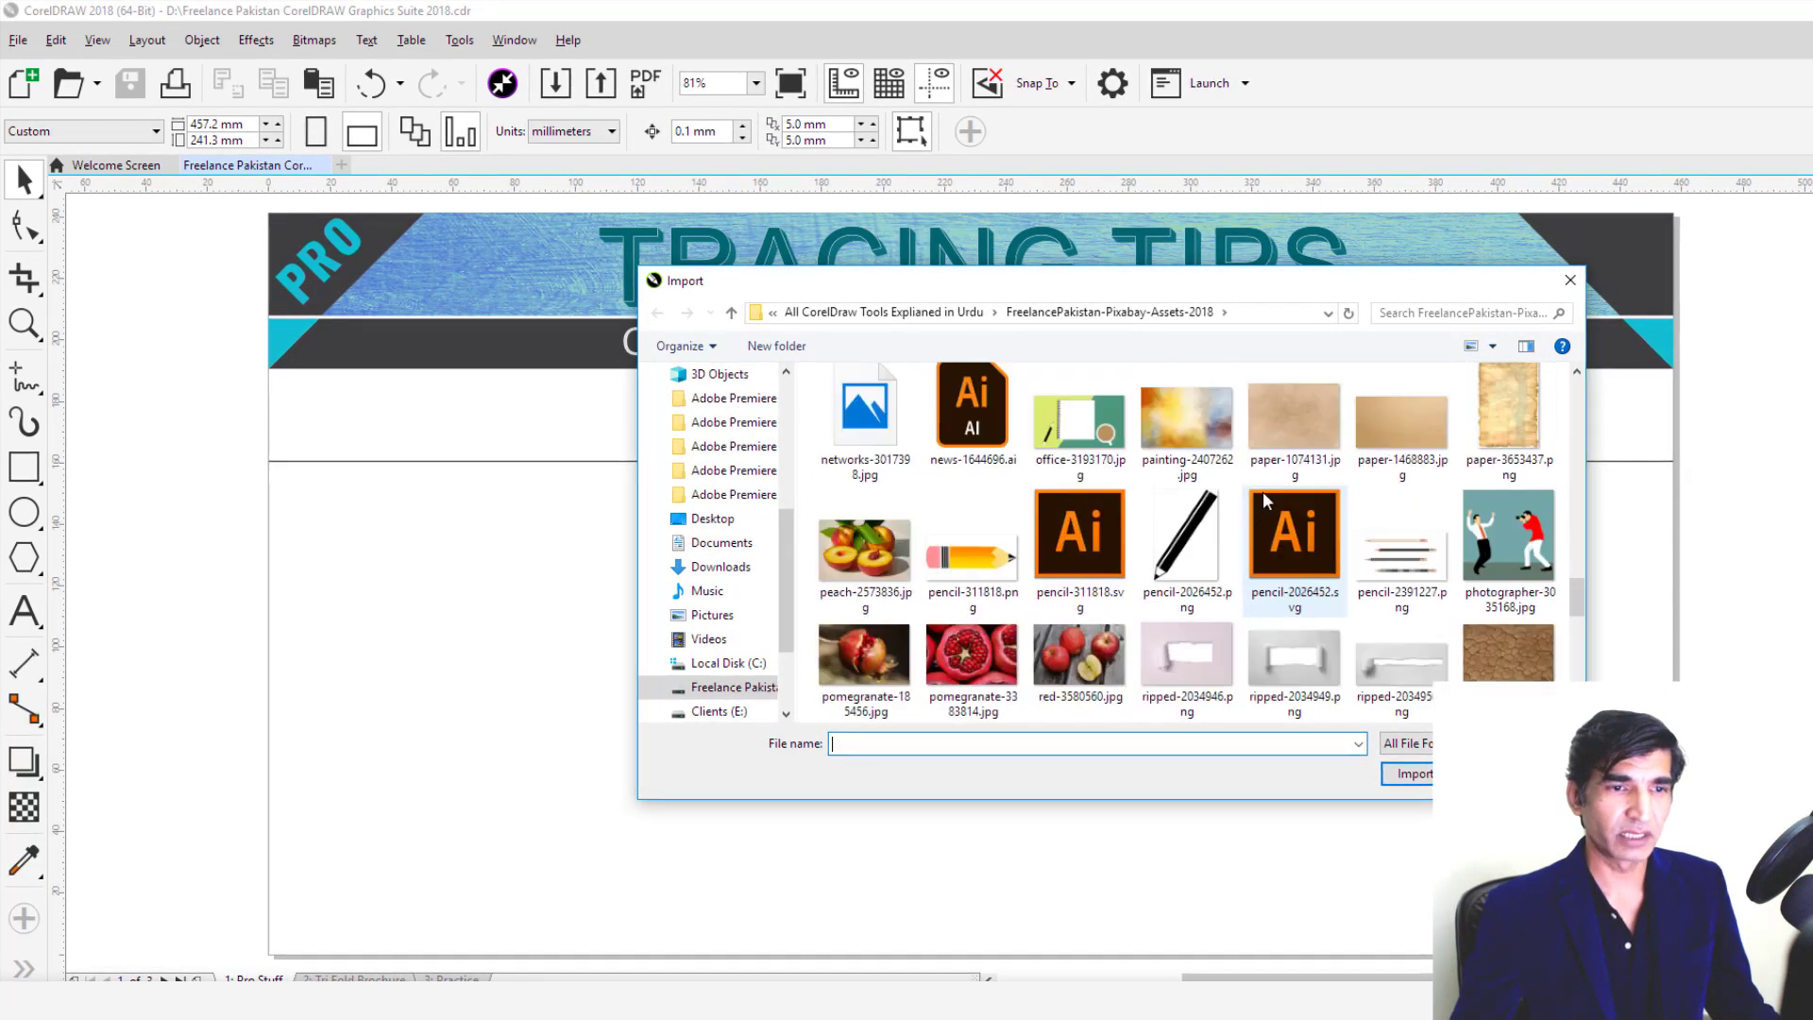
{"action": "left_click", "coordinate": [1504, 525]}
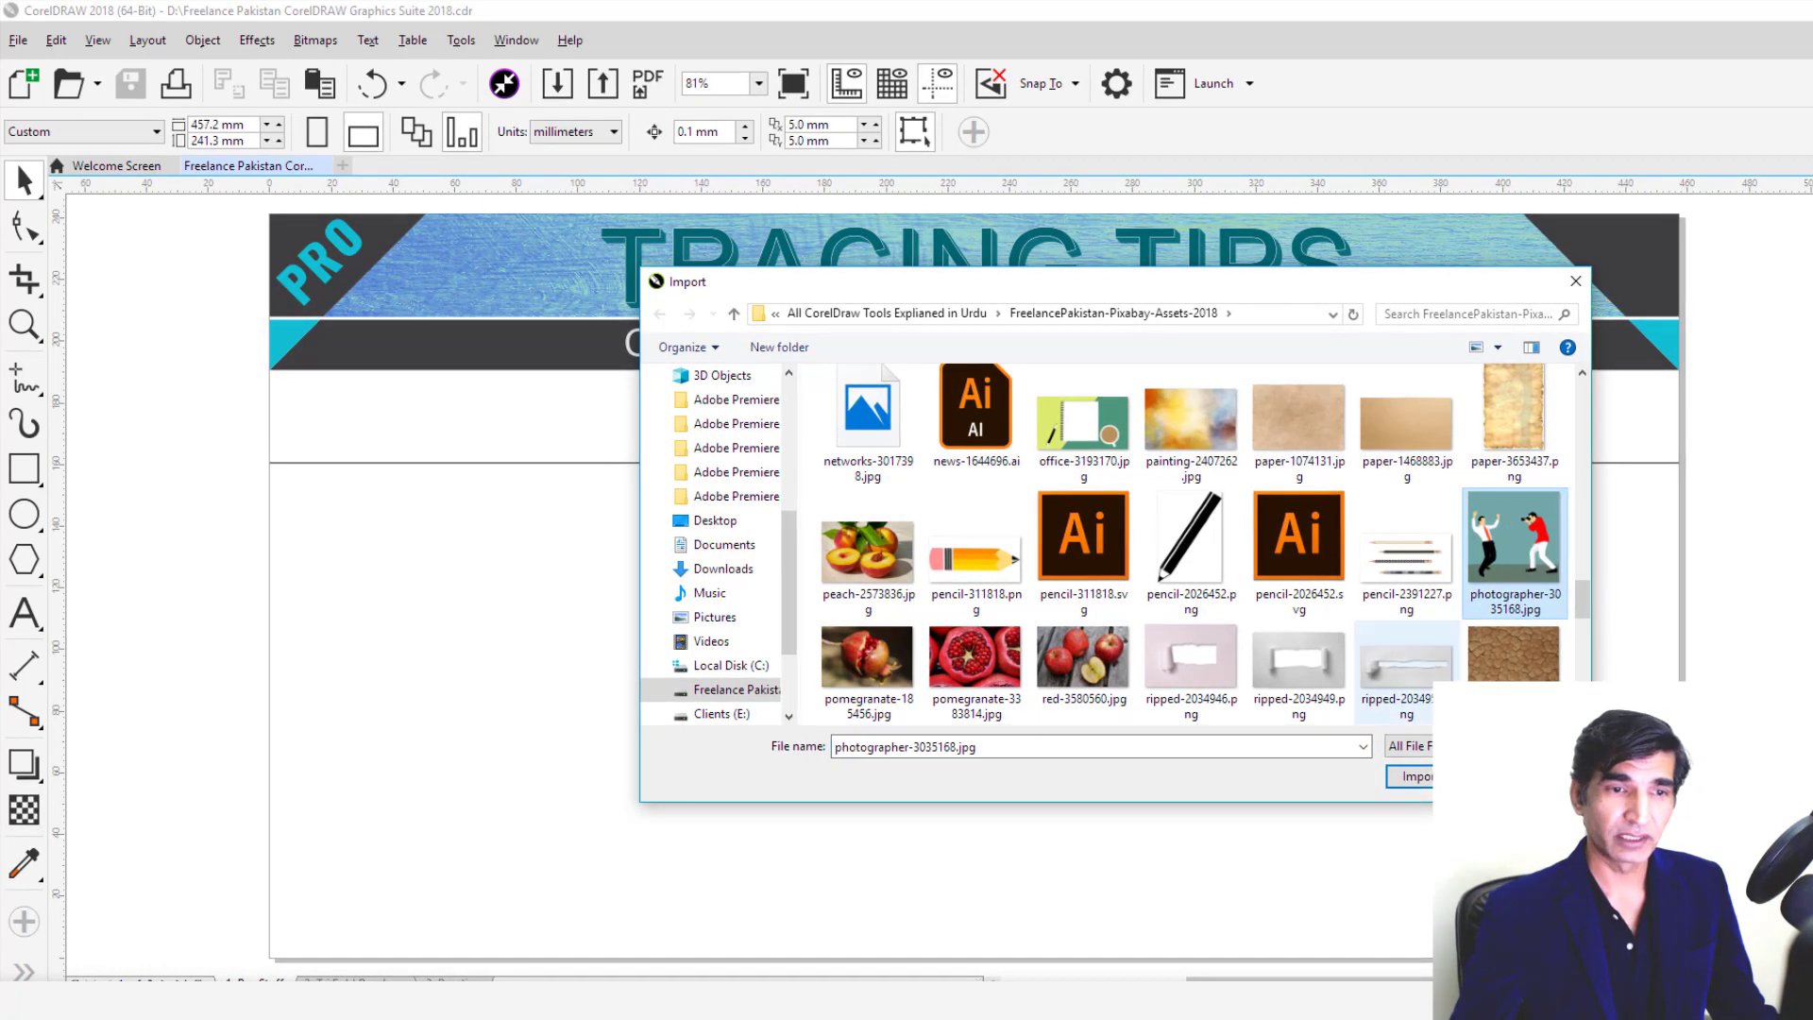
{"action": "left_click", "coordinate": [1419, 777]}
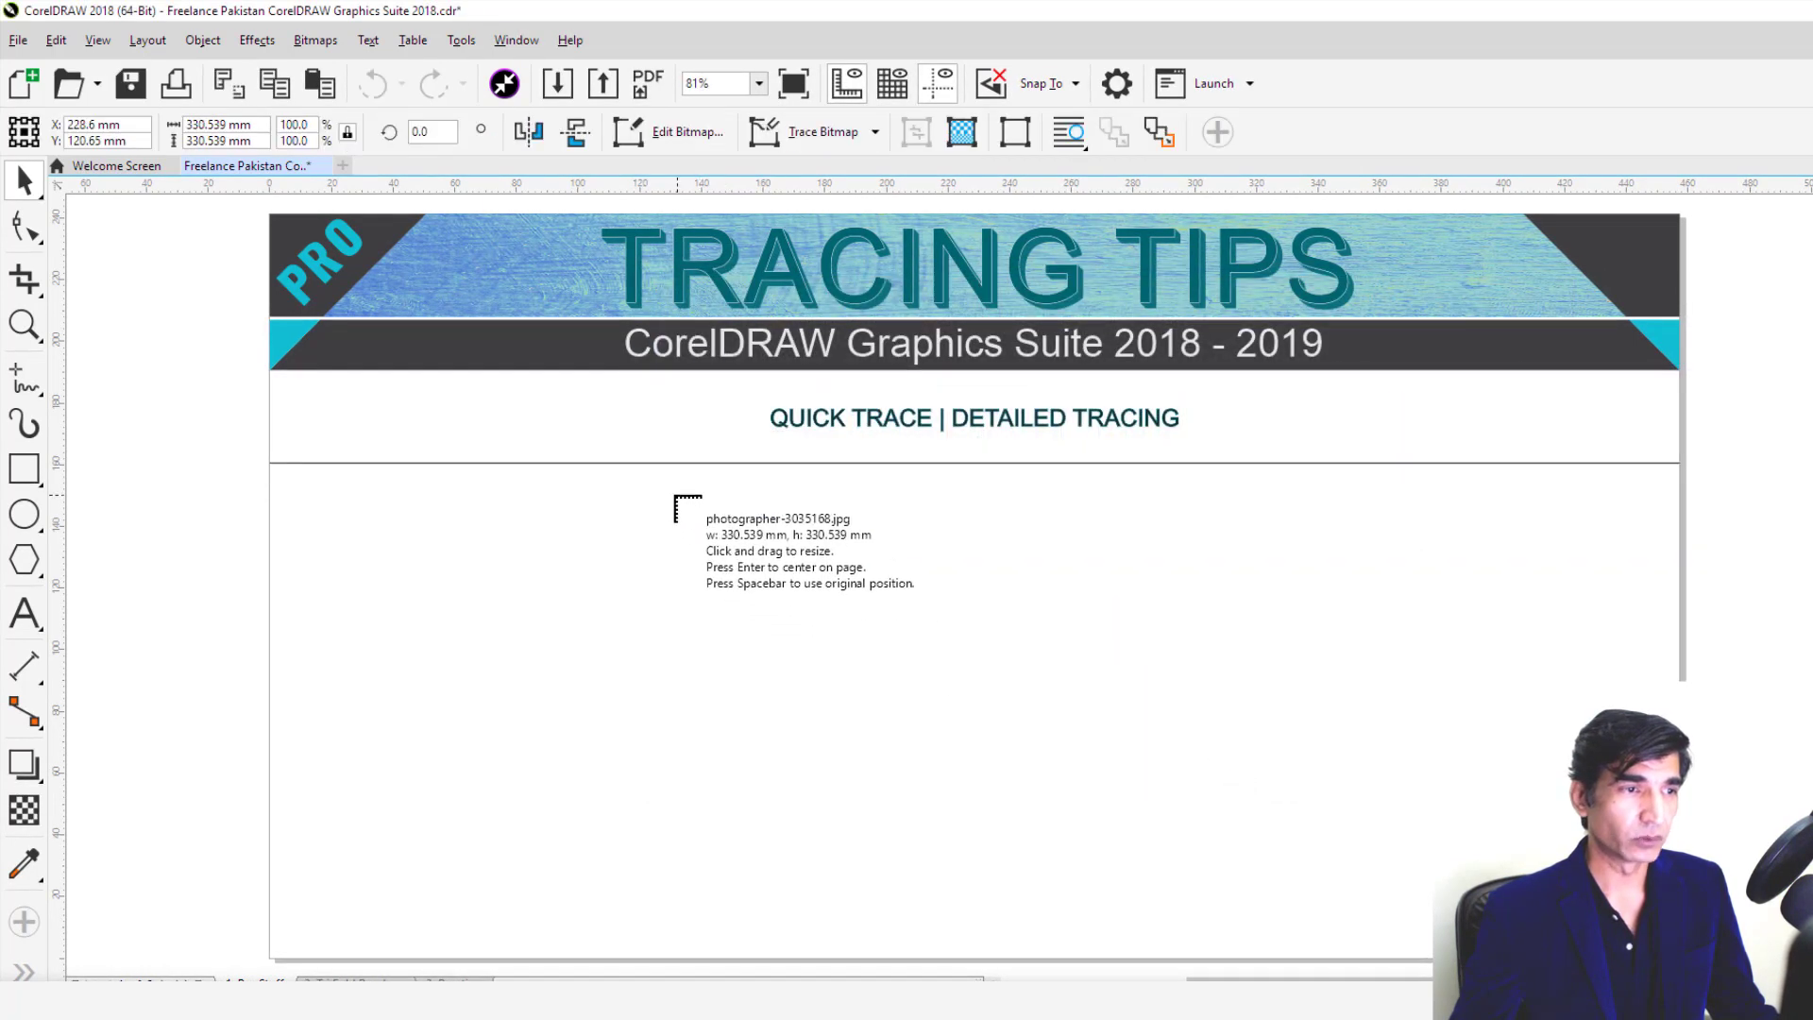
{"action": "left_click_drag", "start_coordinate": [661, 500], "coordinate": [1095, 914]}
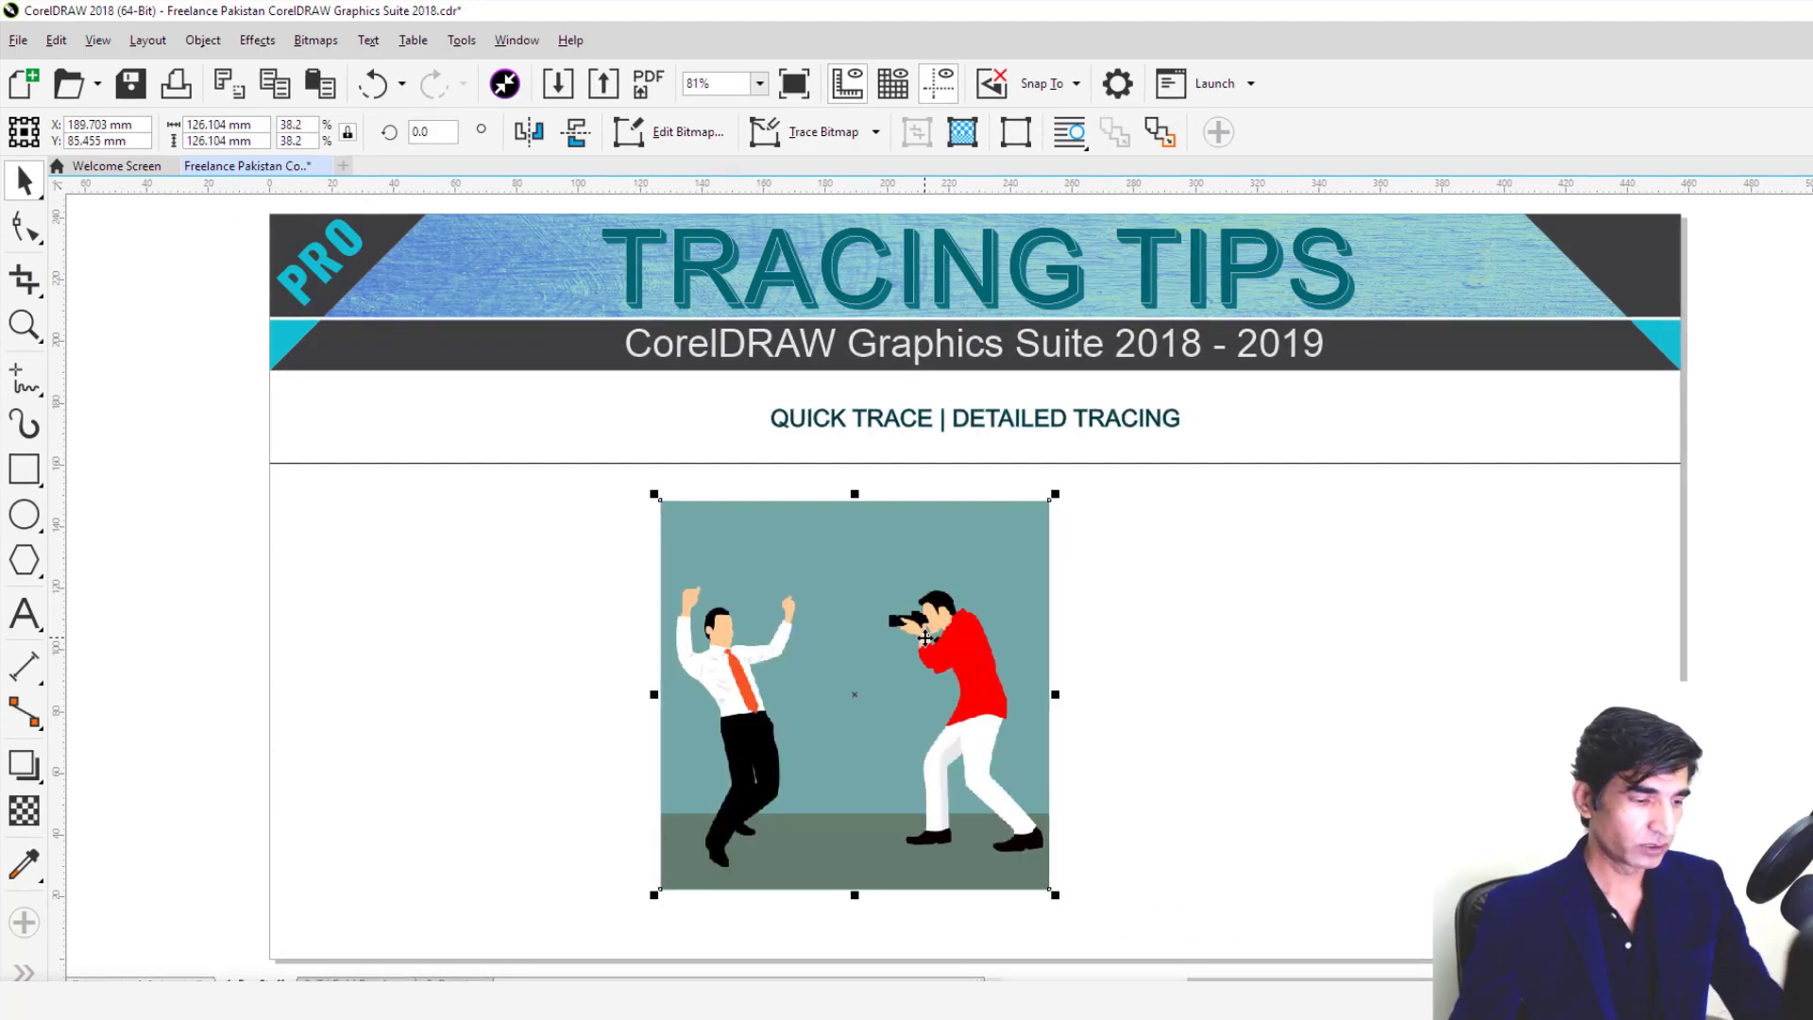
Step: Examine the pixelated edges around the photographer's chin and red jacket in the imported bitmap
{"action": "key", "text": "shift+F2"}
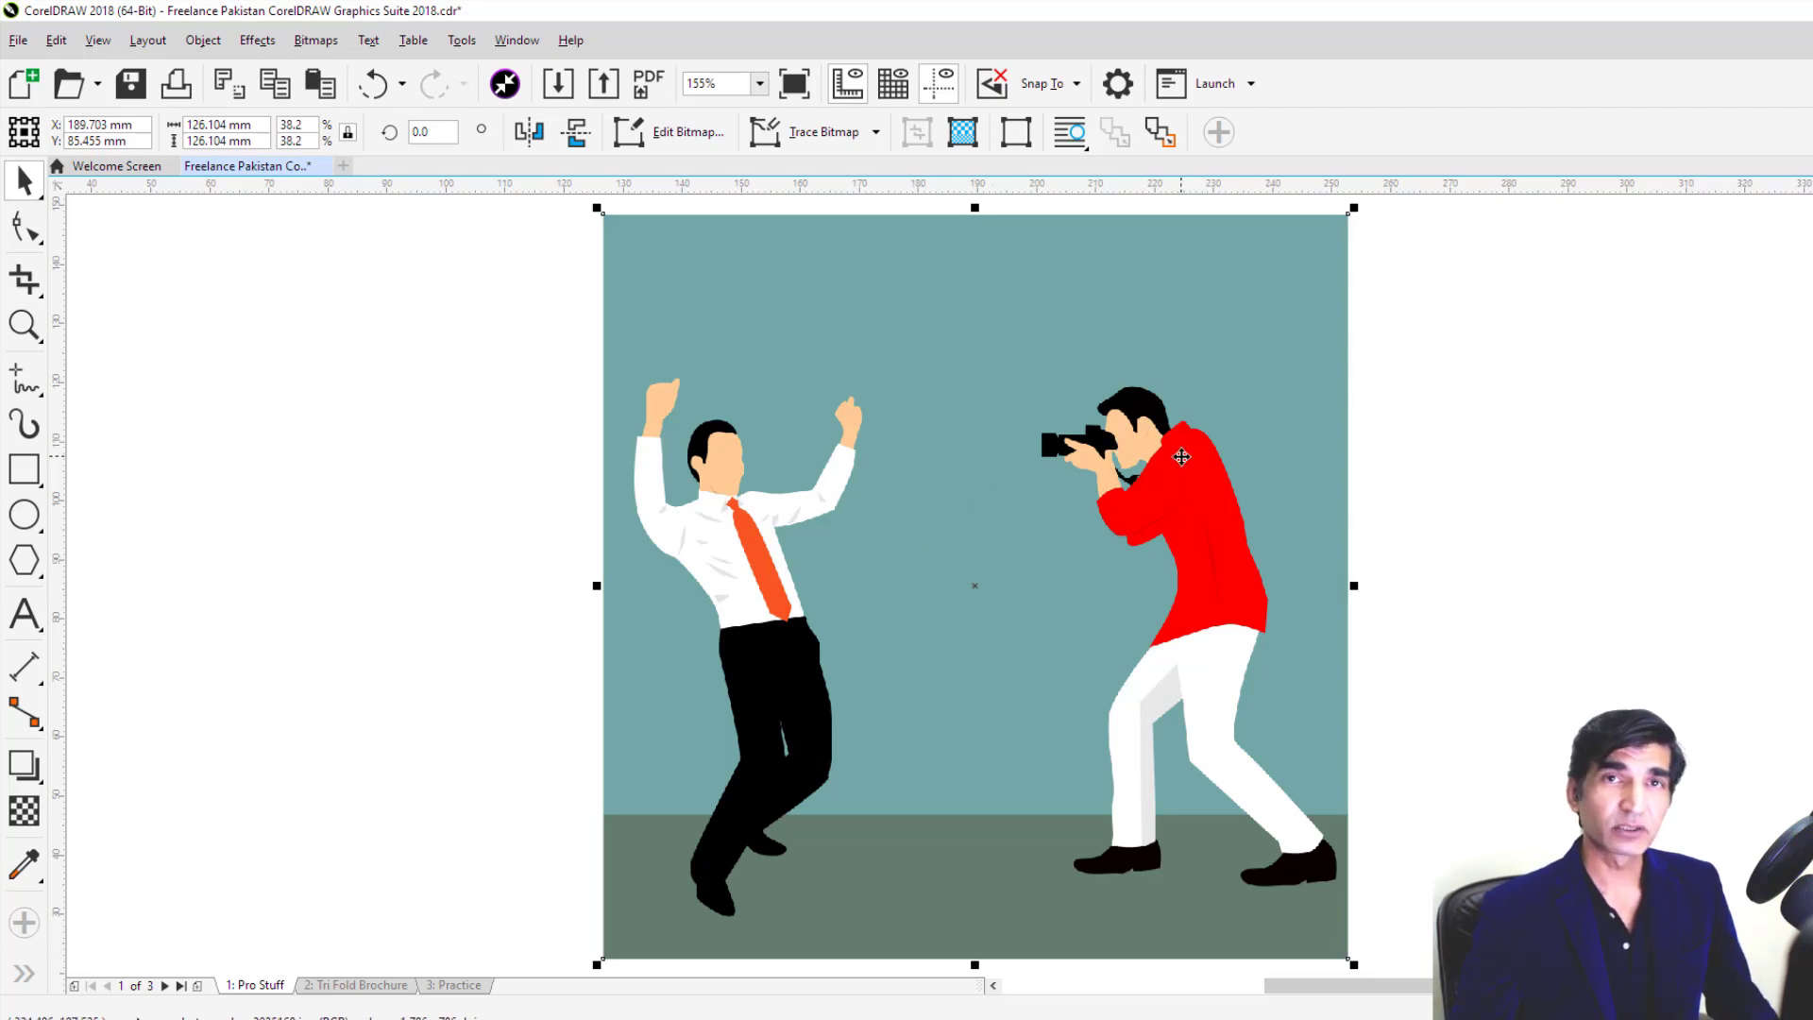
{"action": "scroll", "coordinate": [1153, 462], "scroll_direction": "up", "scroll_amount": 7}
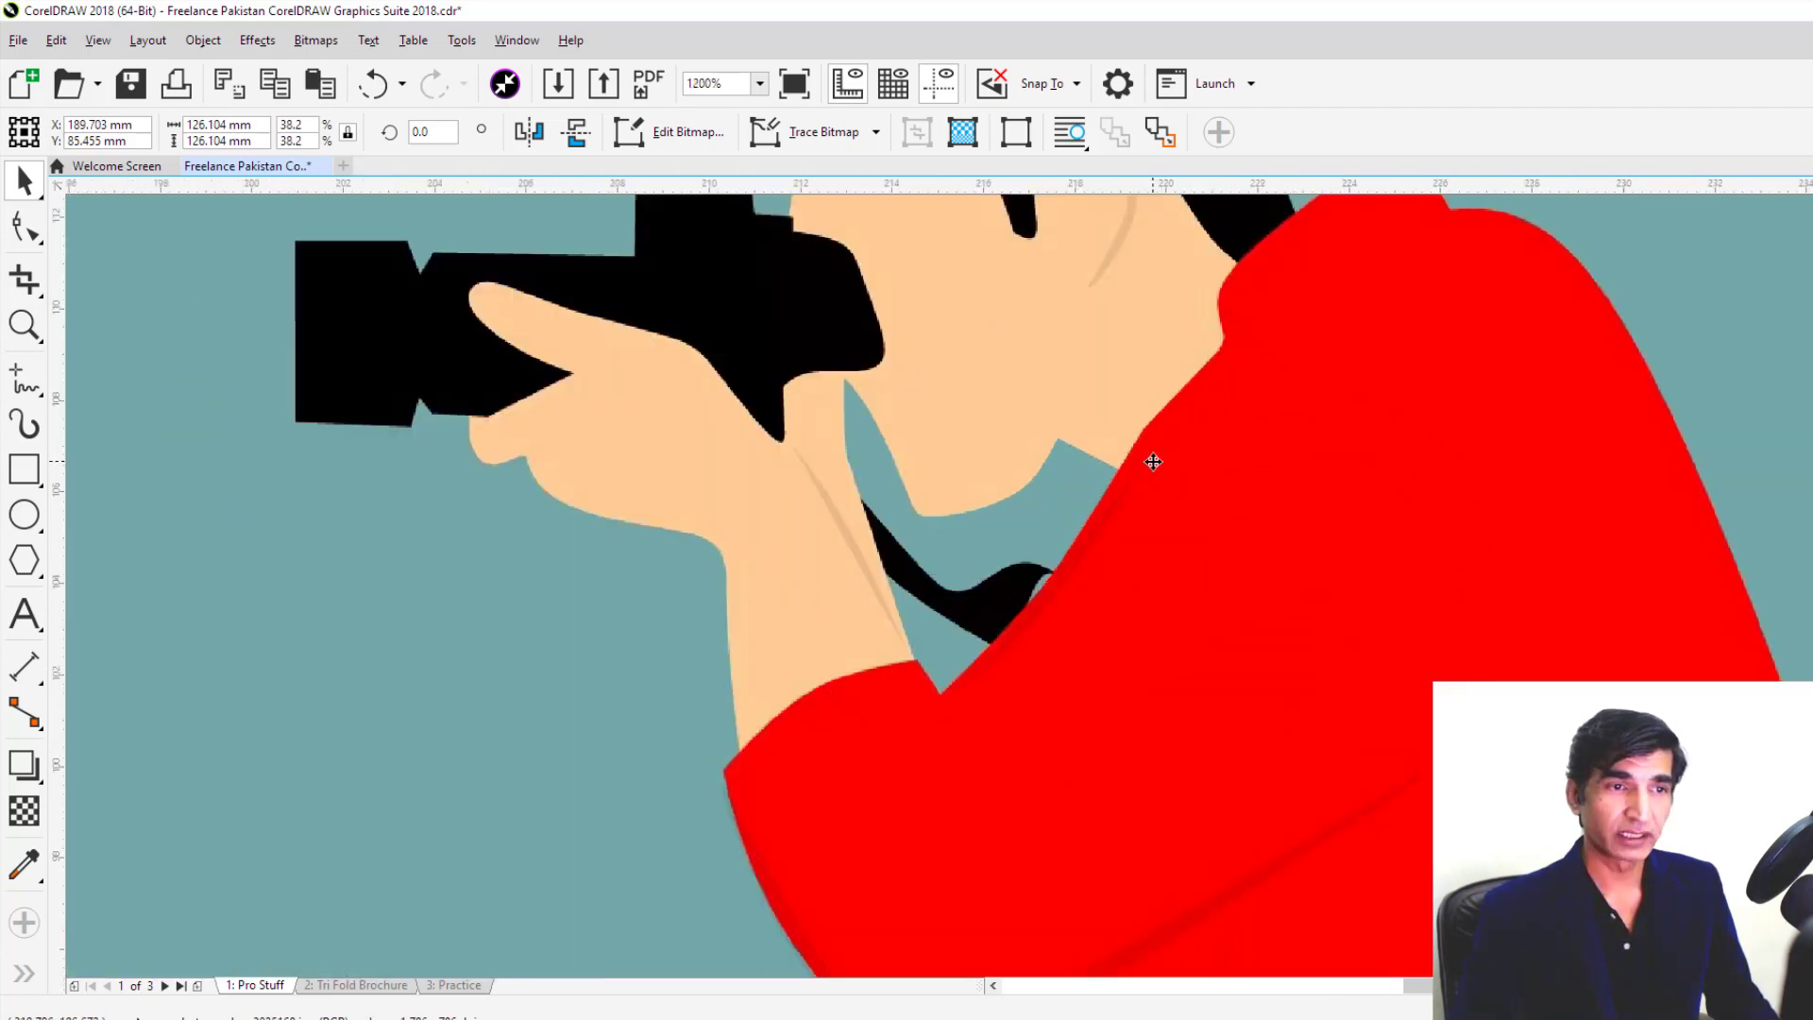
{"action": "scroll", "coordinate": [1153, 462], "scroll_direction": "up", "scroll_amount": 1}
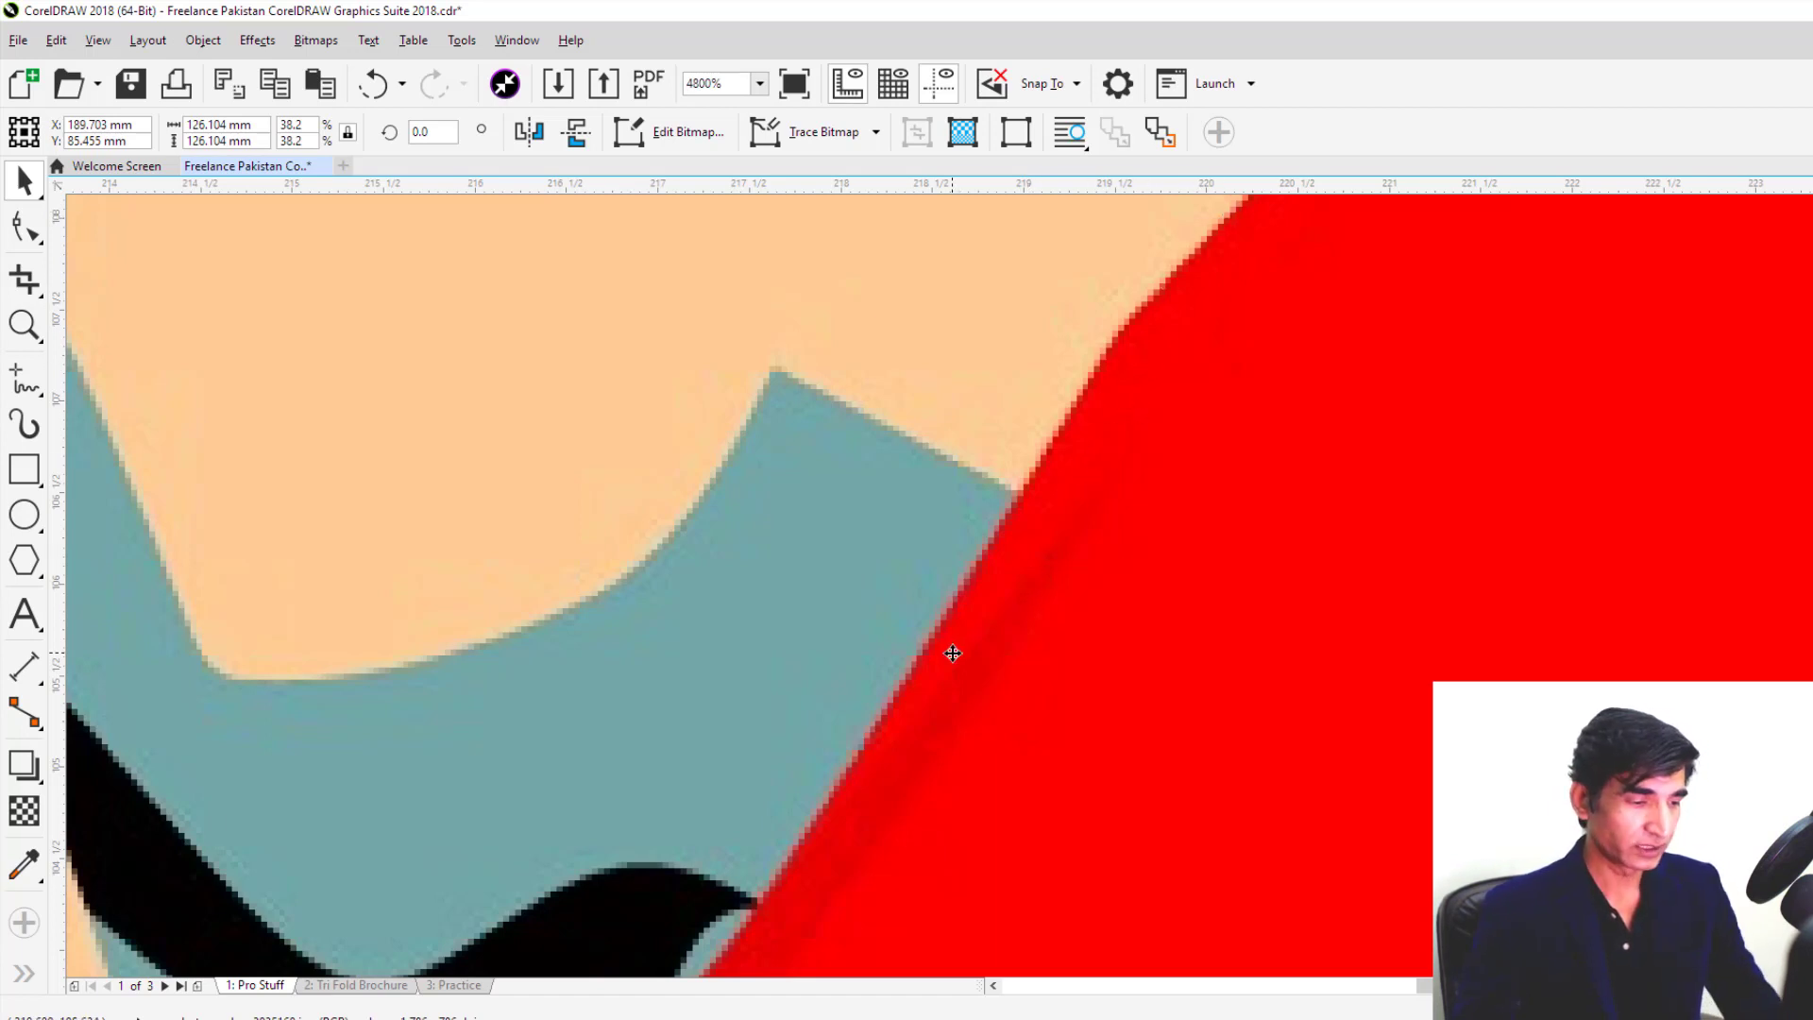
{"action": "key", "text": "F4"}
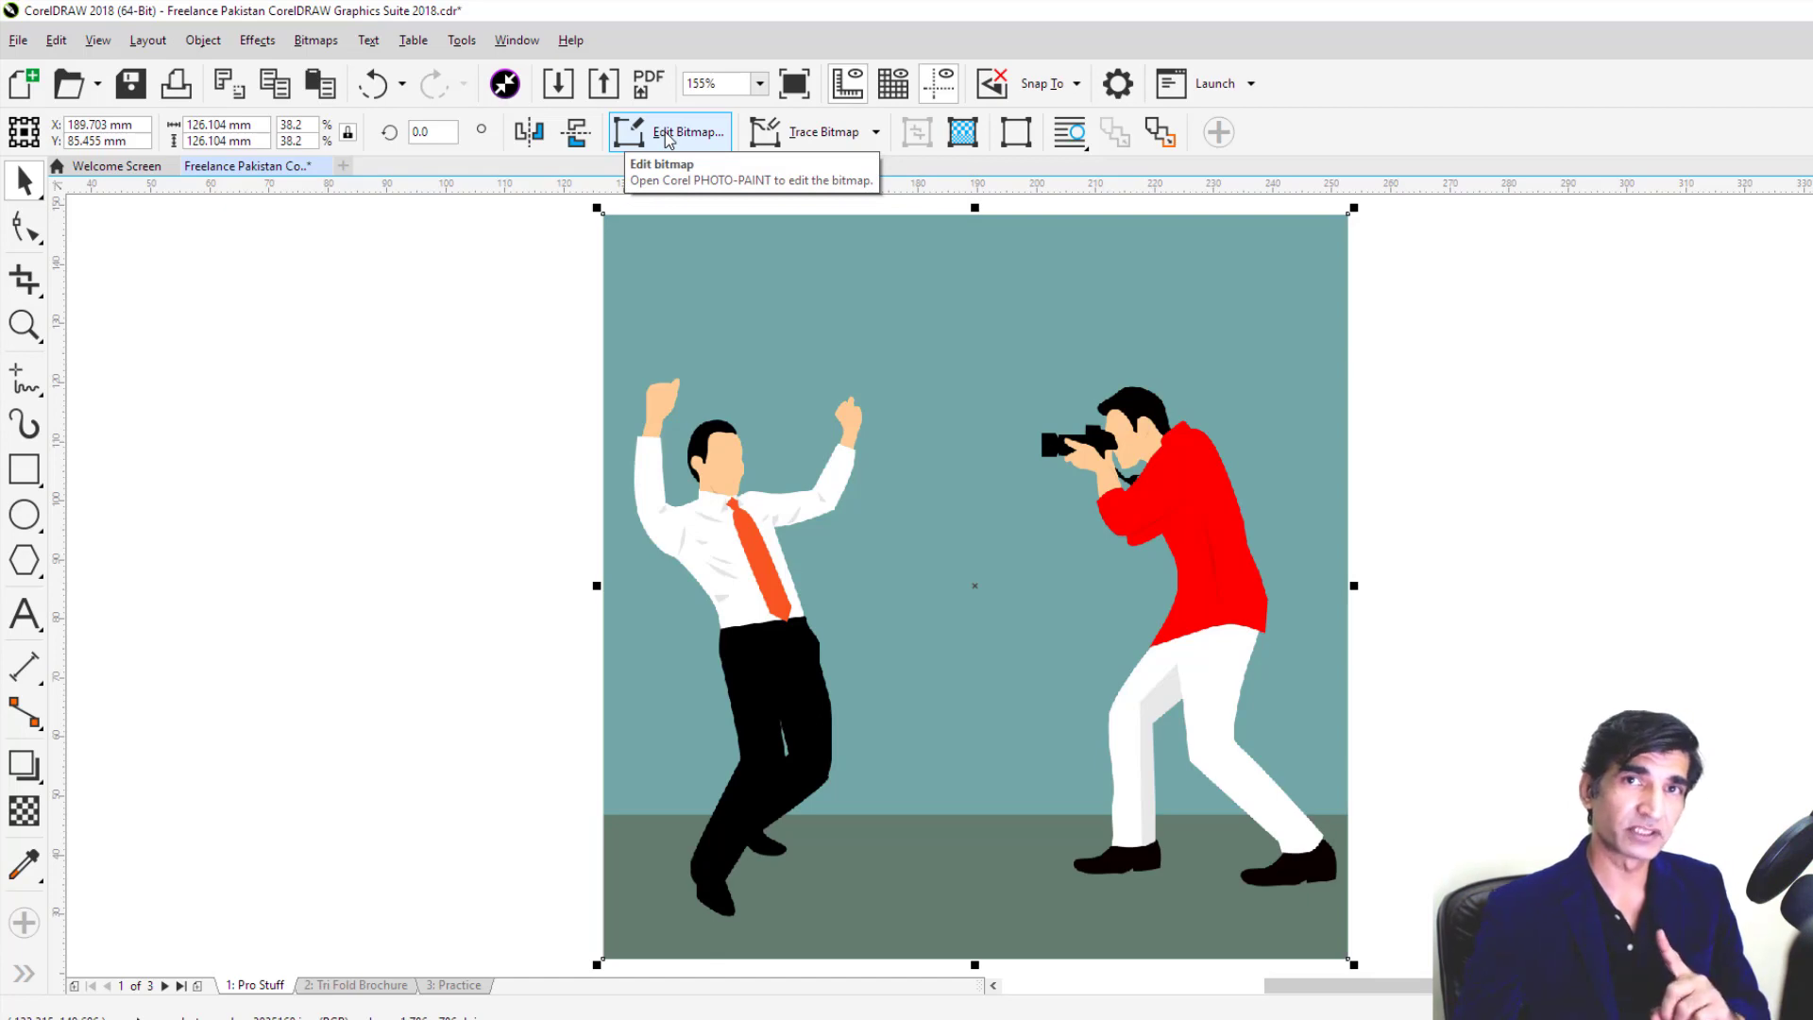
Step: Review the Centerline Trace and Outline Trace modes available for the selected bitmap
{"action": "left_click", "coordinate": [875, 134]}
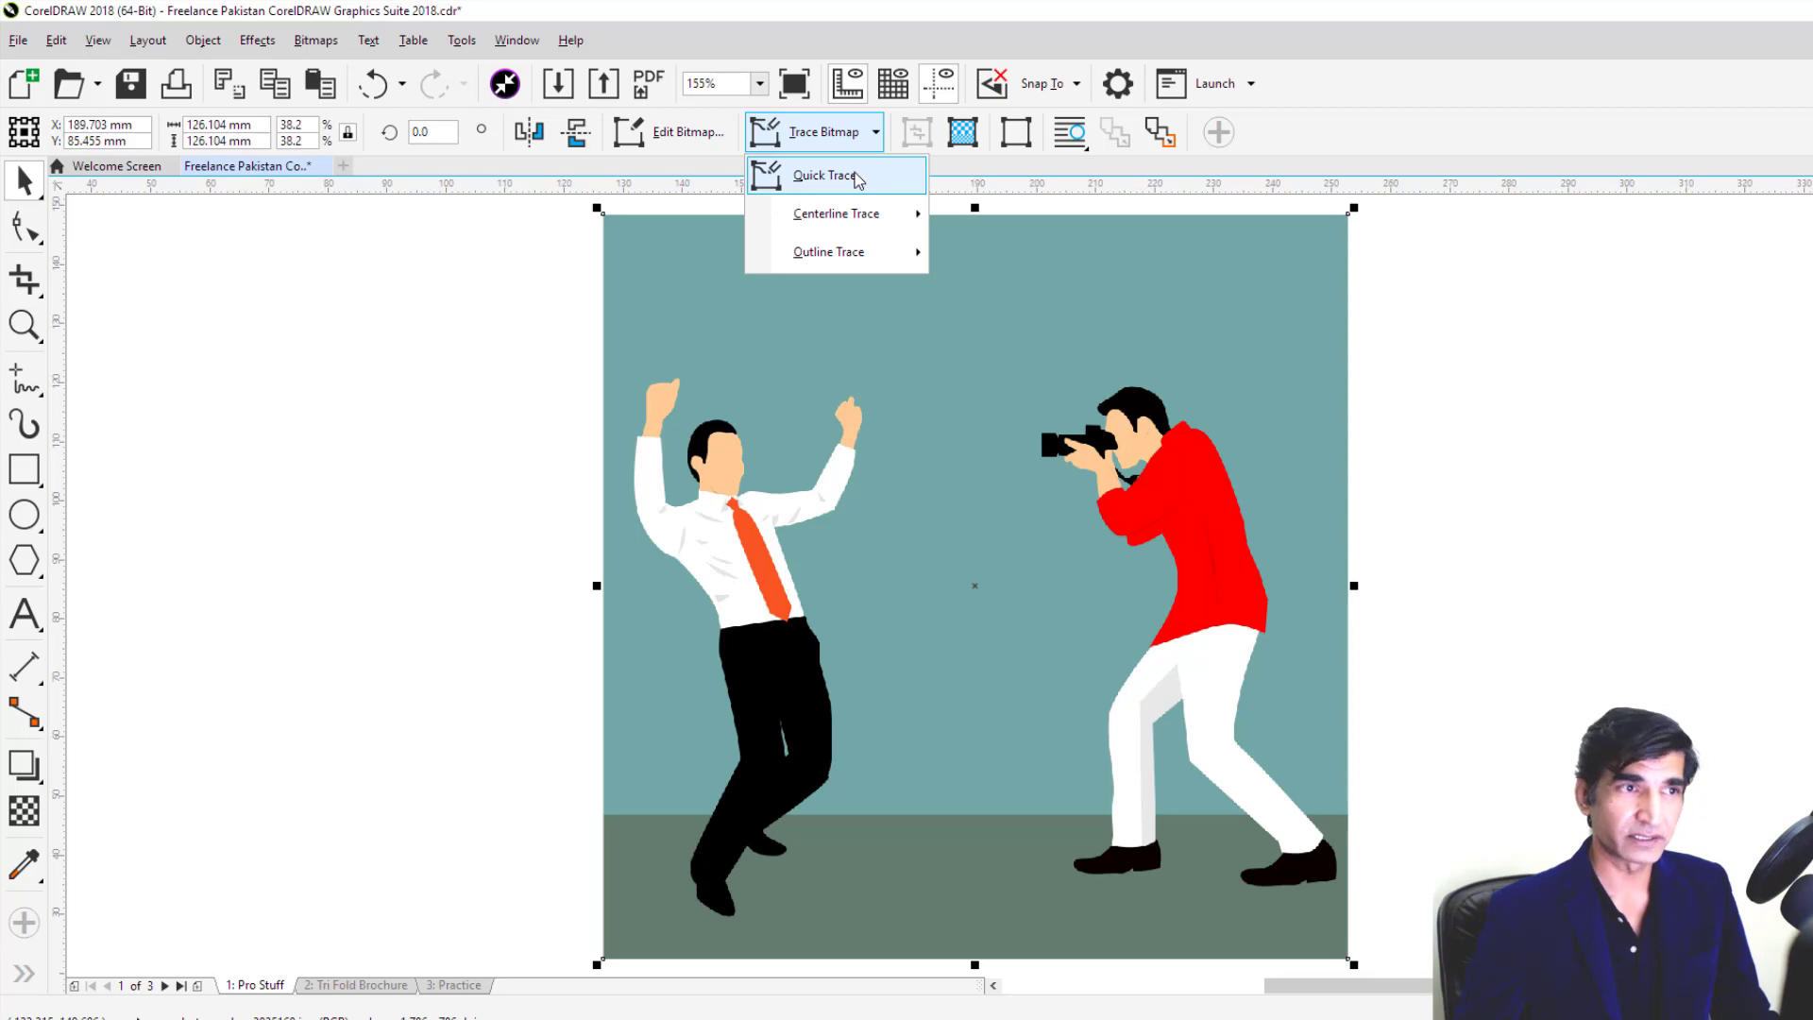
{"action": "mouse_move", "coordinate": [864, 222]}
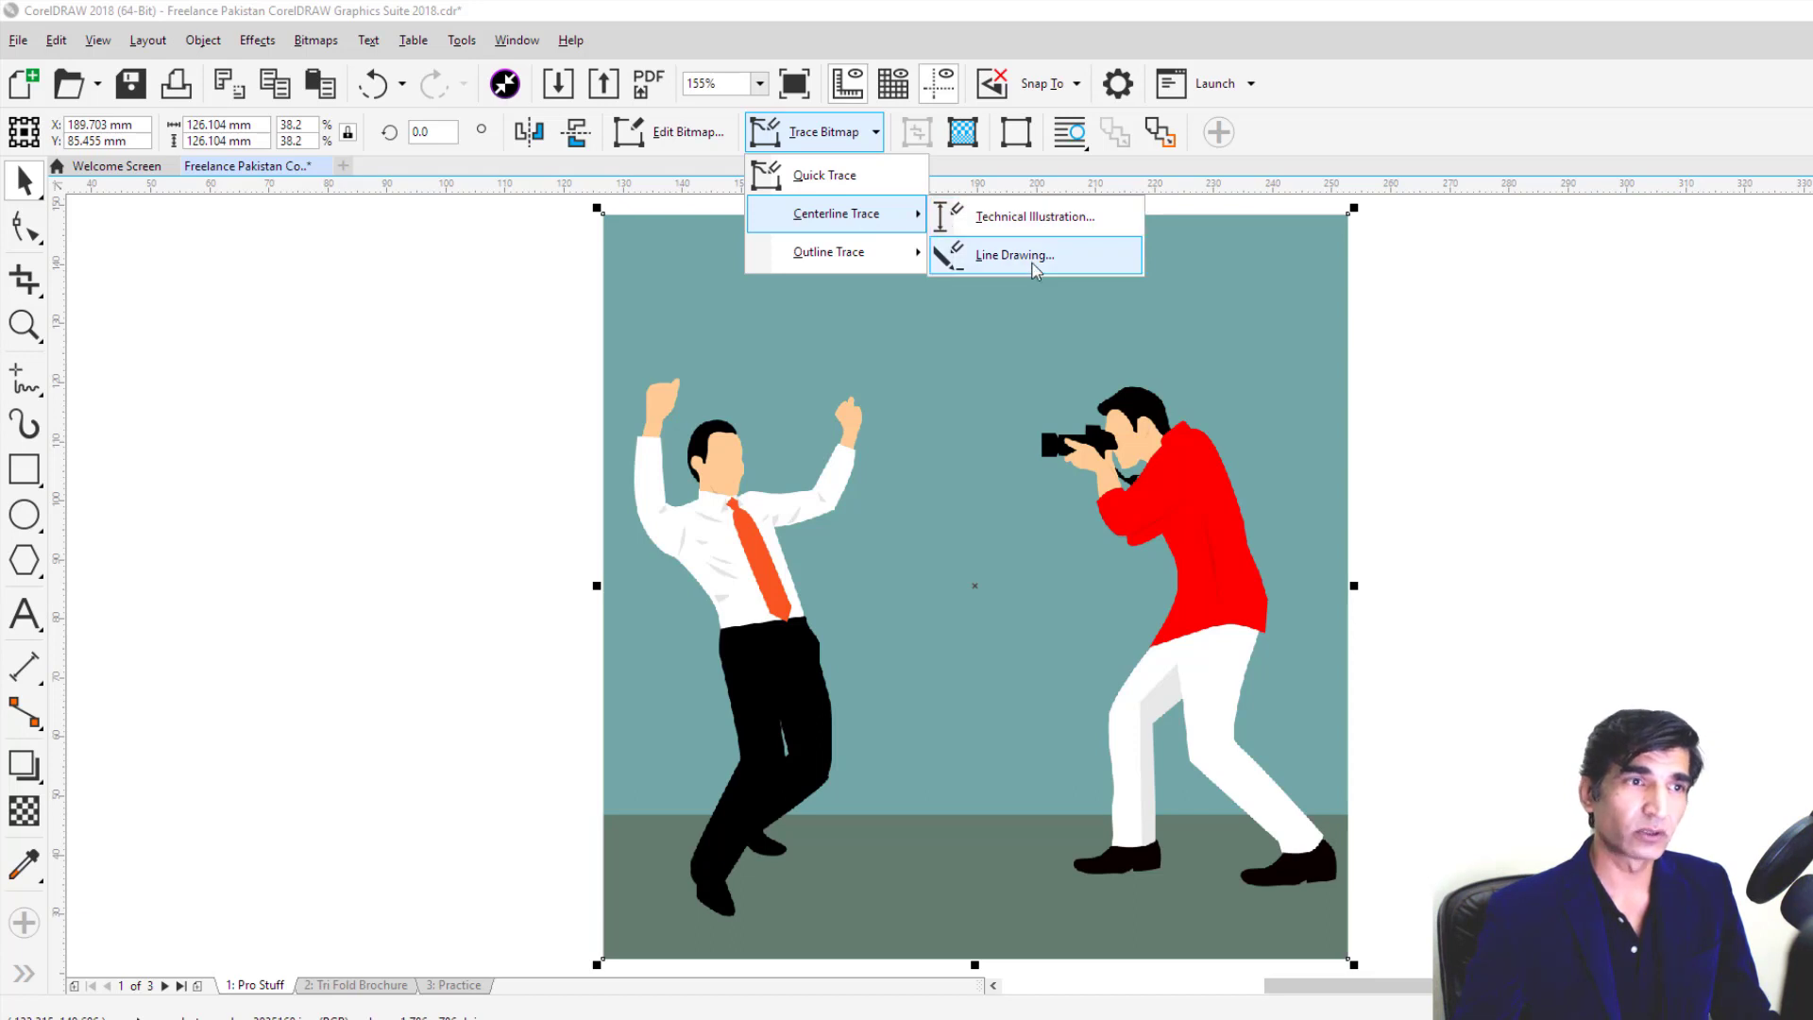
{"action": "mouse_move", "coordinate": [874, 255]}
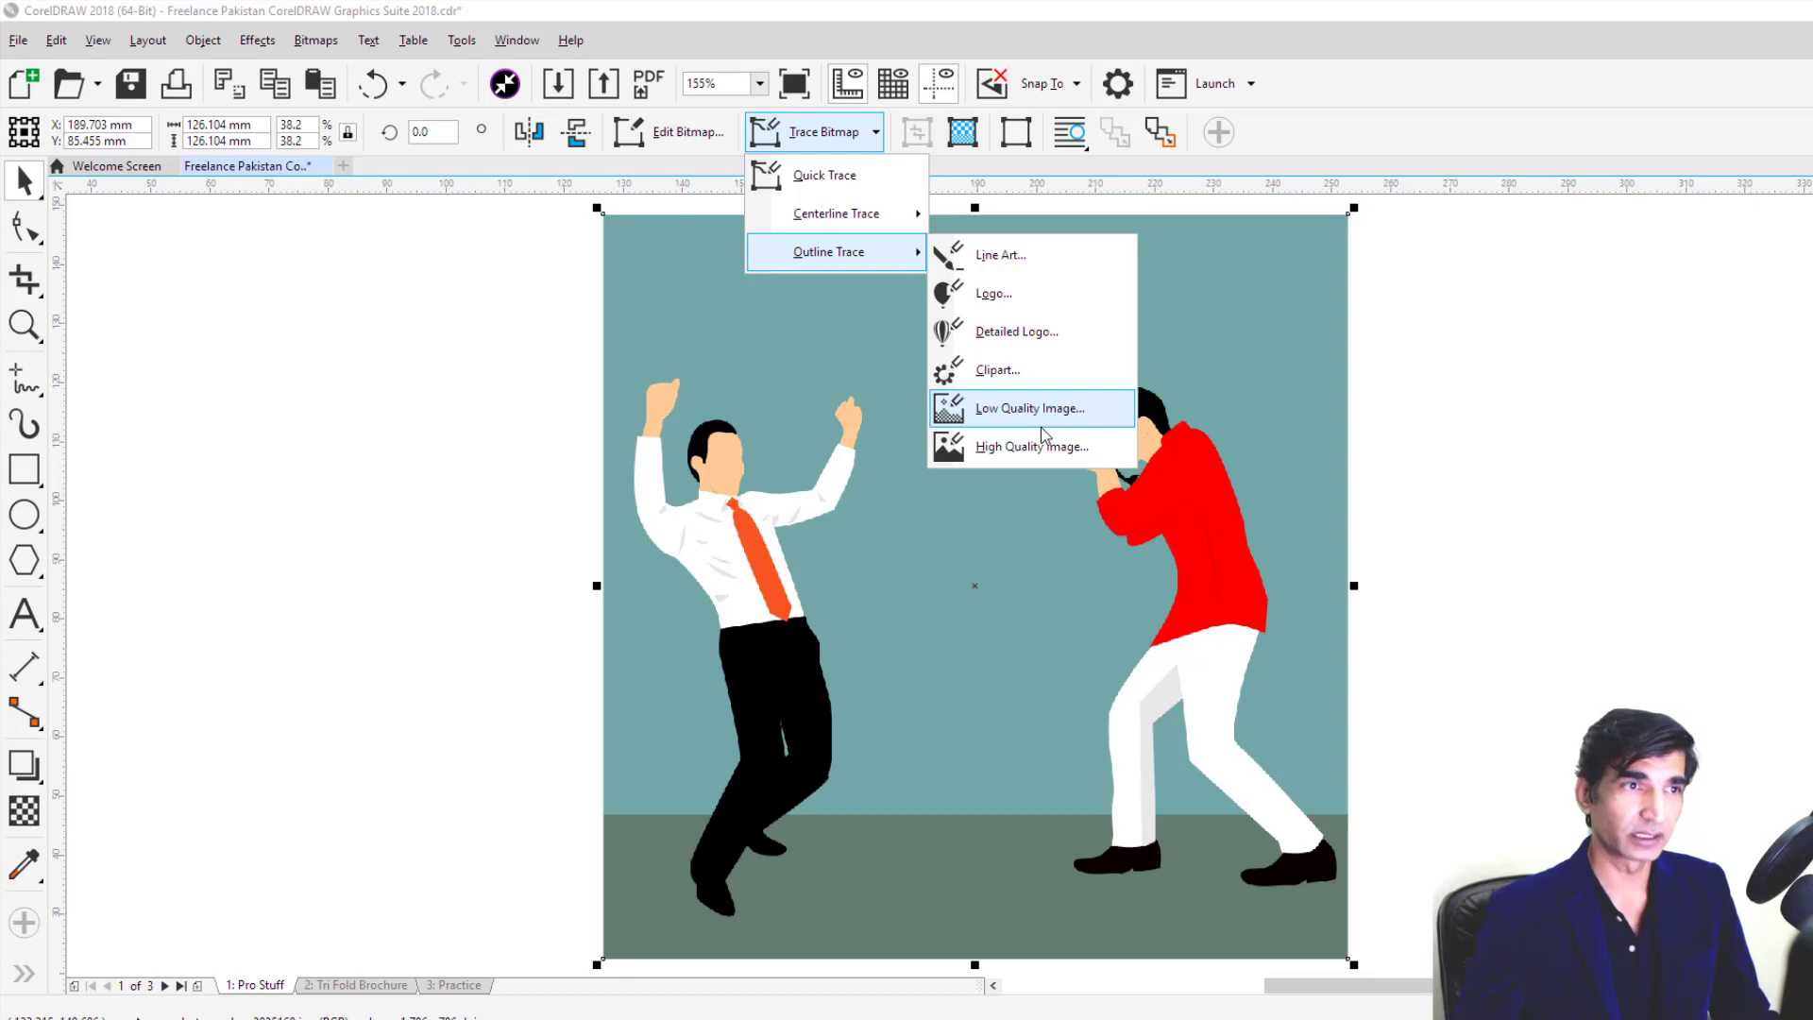
{"action": "left_click", "coordinate": [354, 70]}
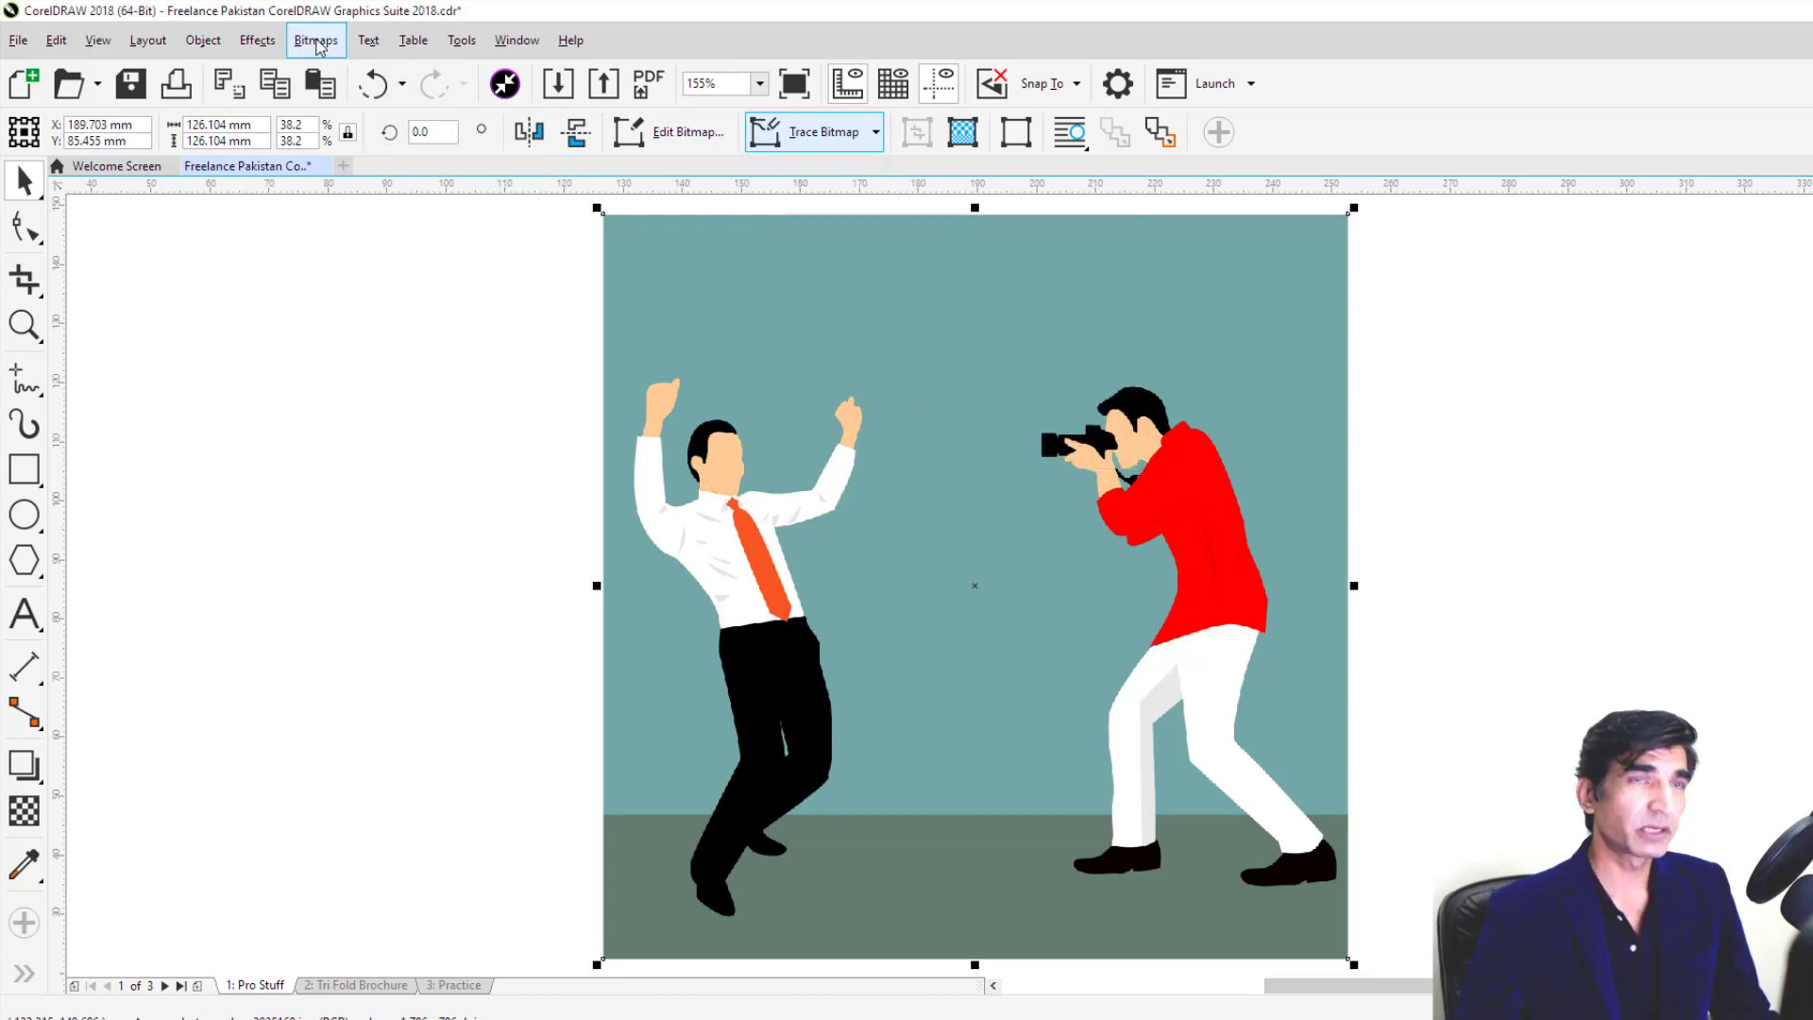
{"action": "left_click", "coordinate": [318, 42]}
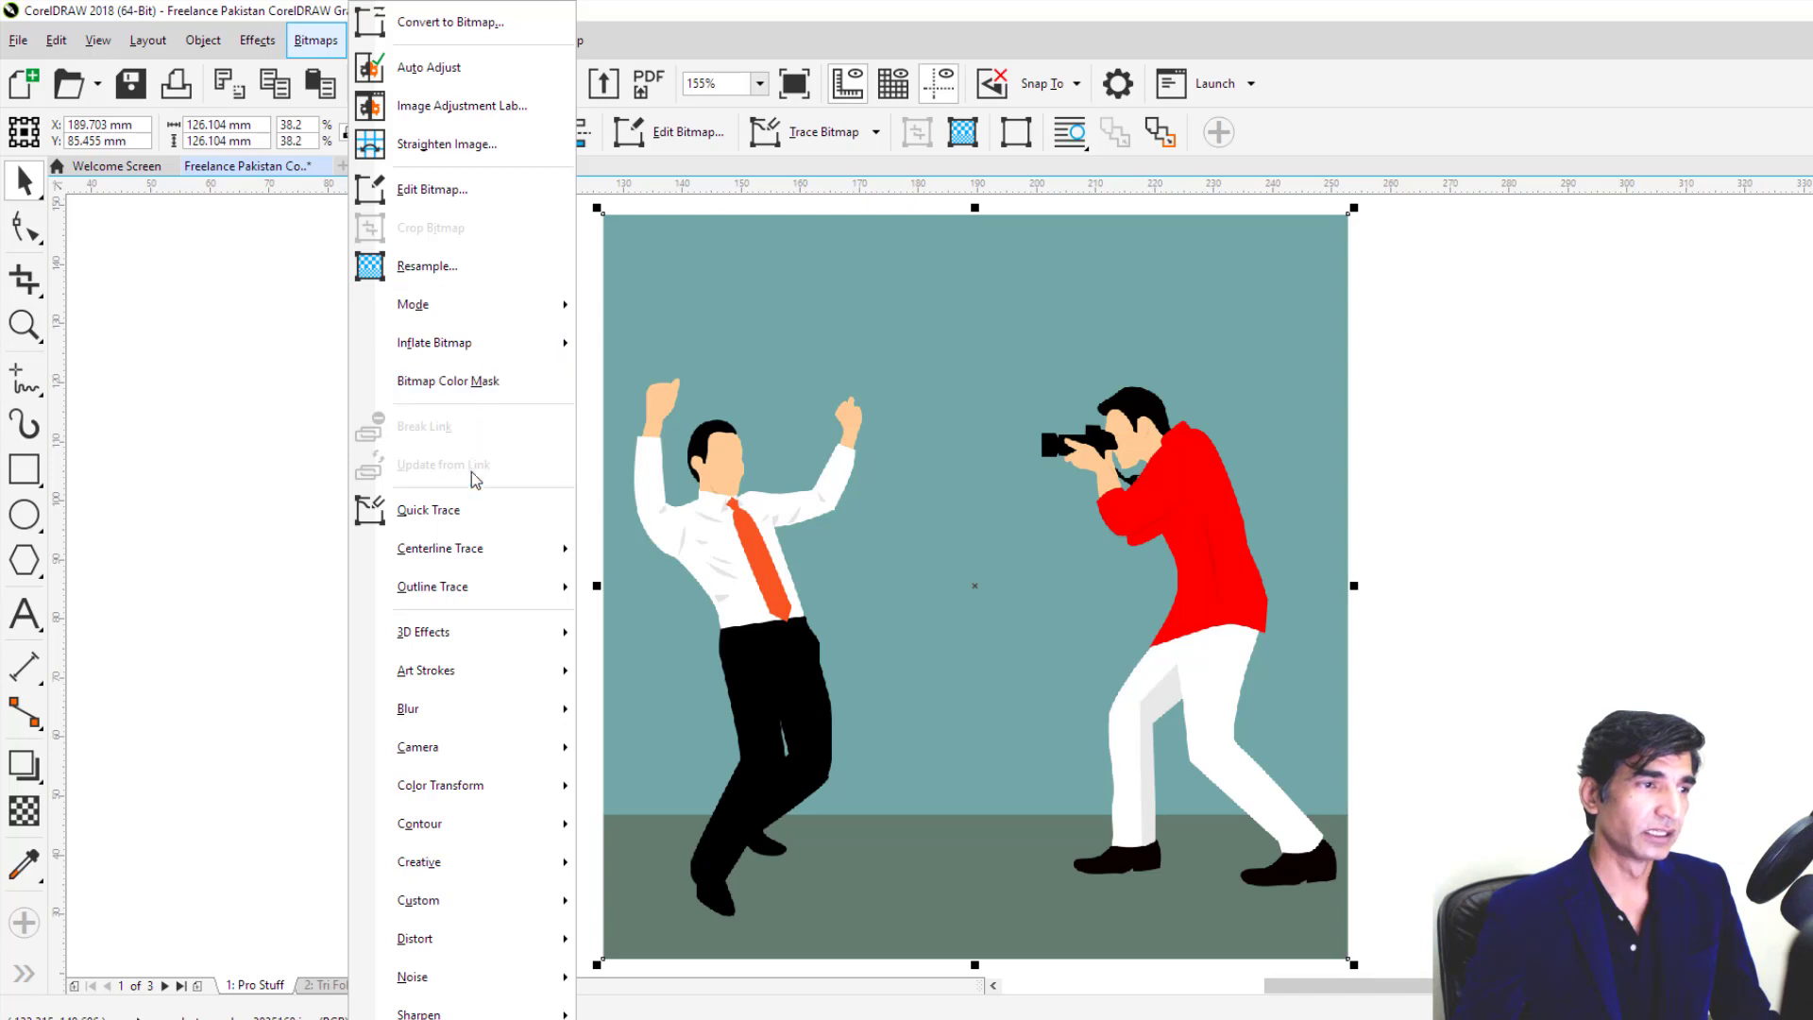
{"action": "mouse_move", "coordinate": [482, 561]}
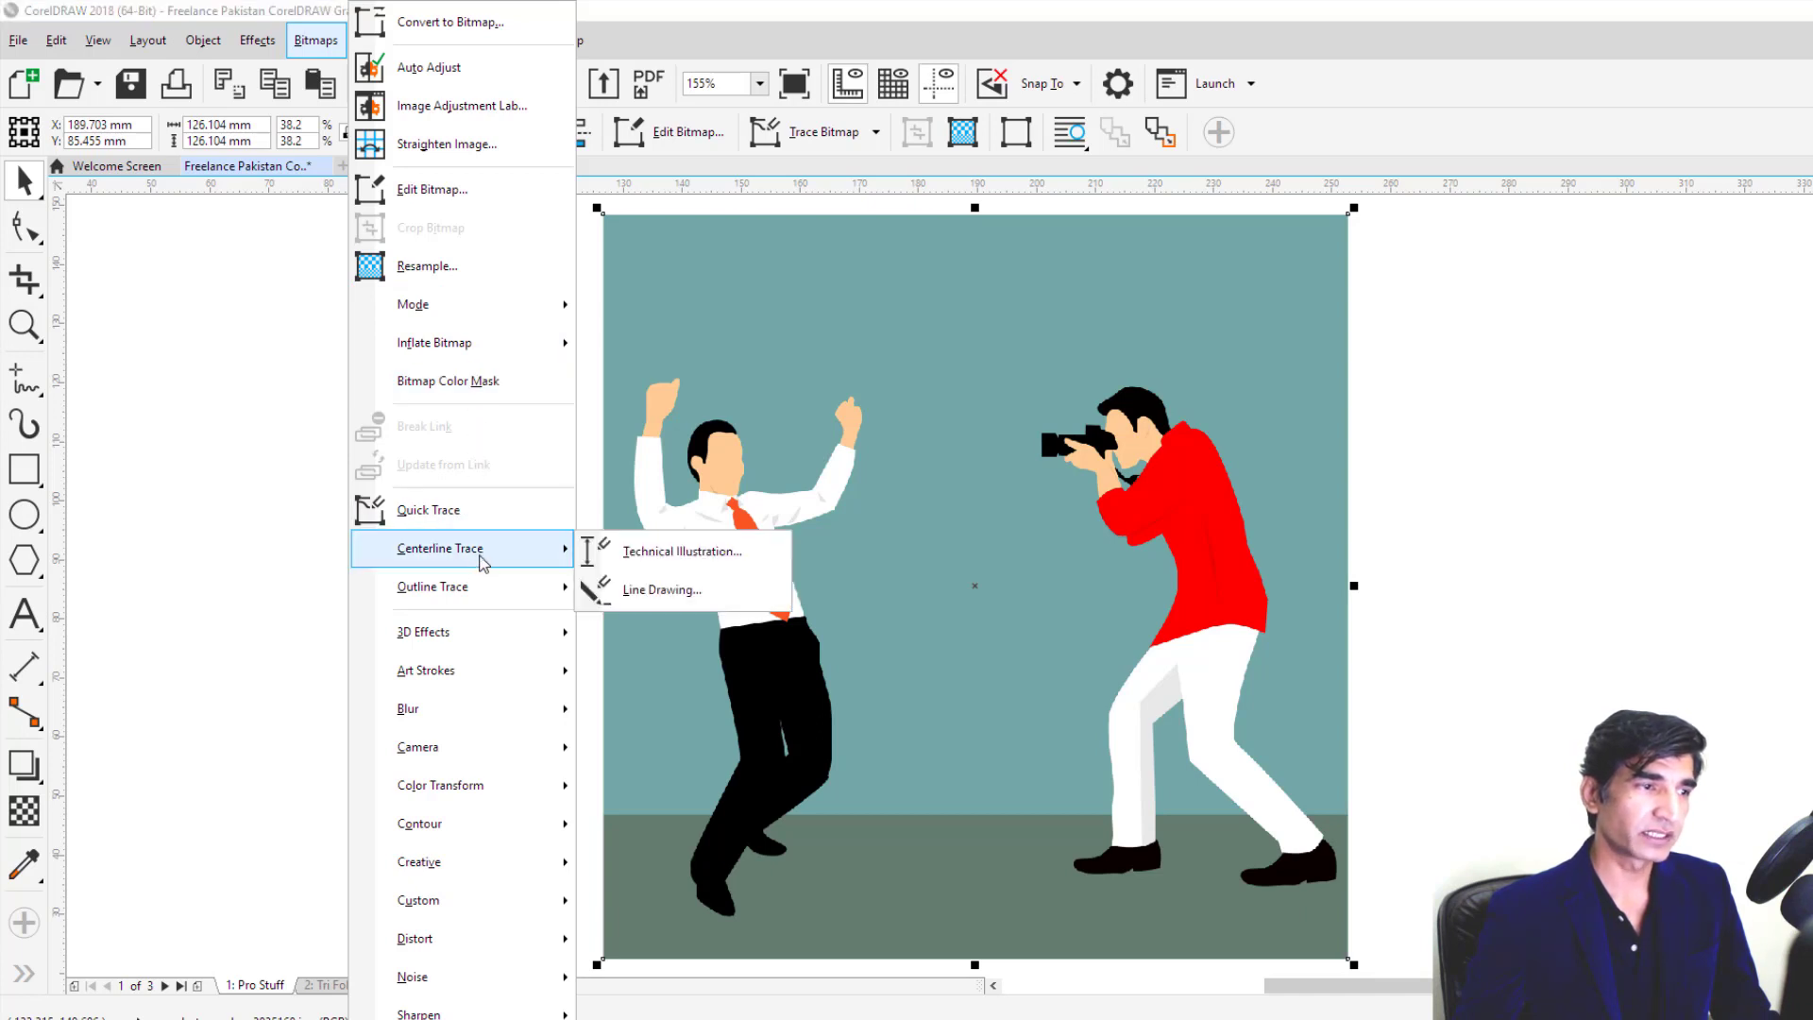
{"action": "mouse_move", "coordinate": [484, 601]}
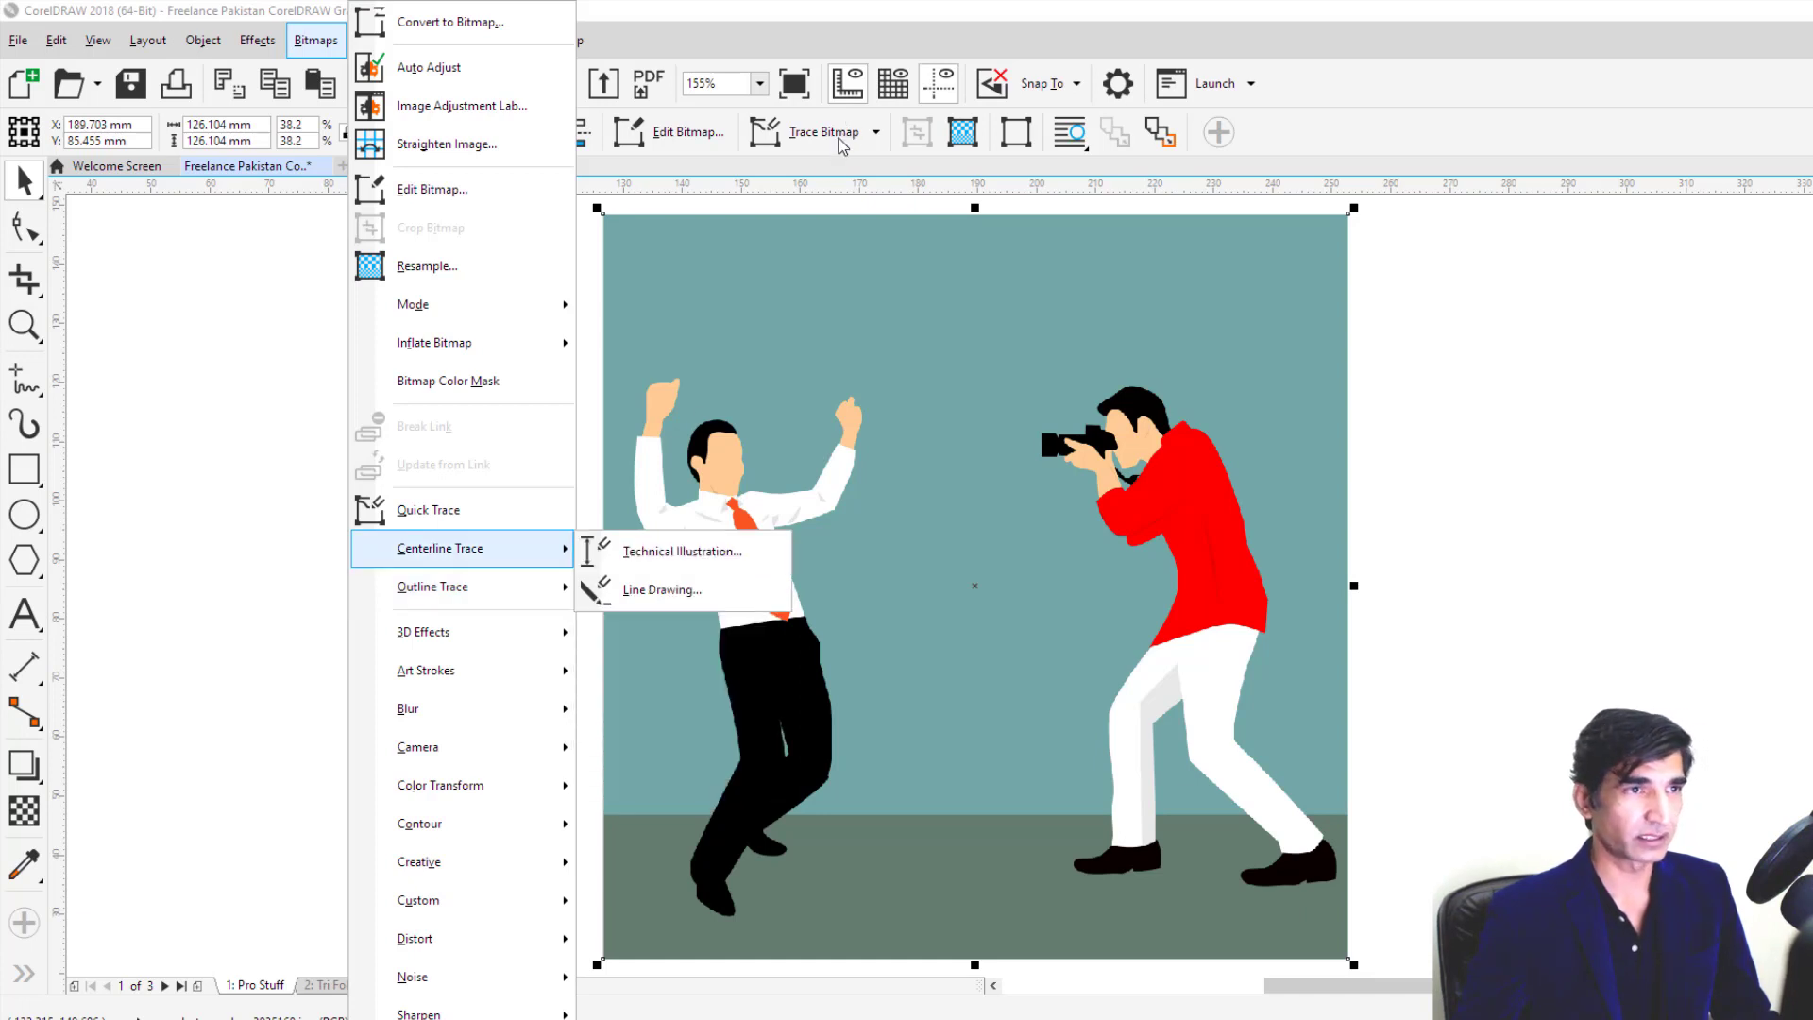
{"action": "left_click", "coordinate": [846, 157]}
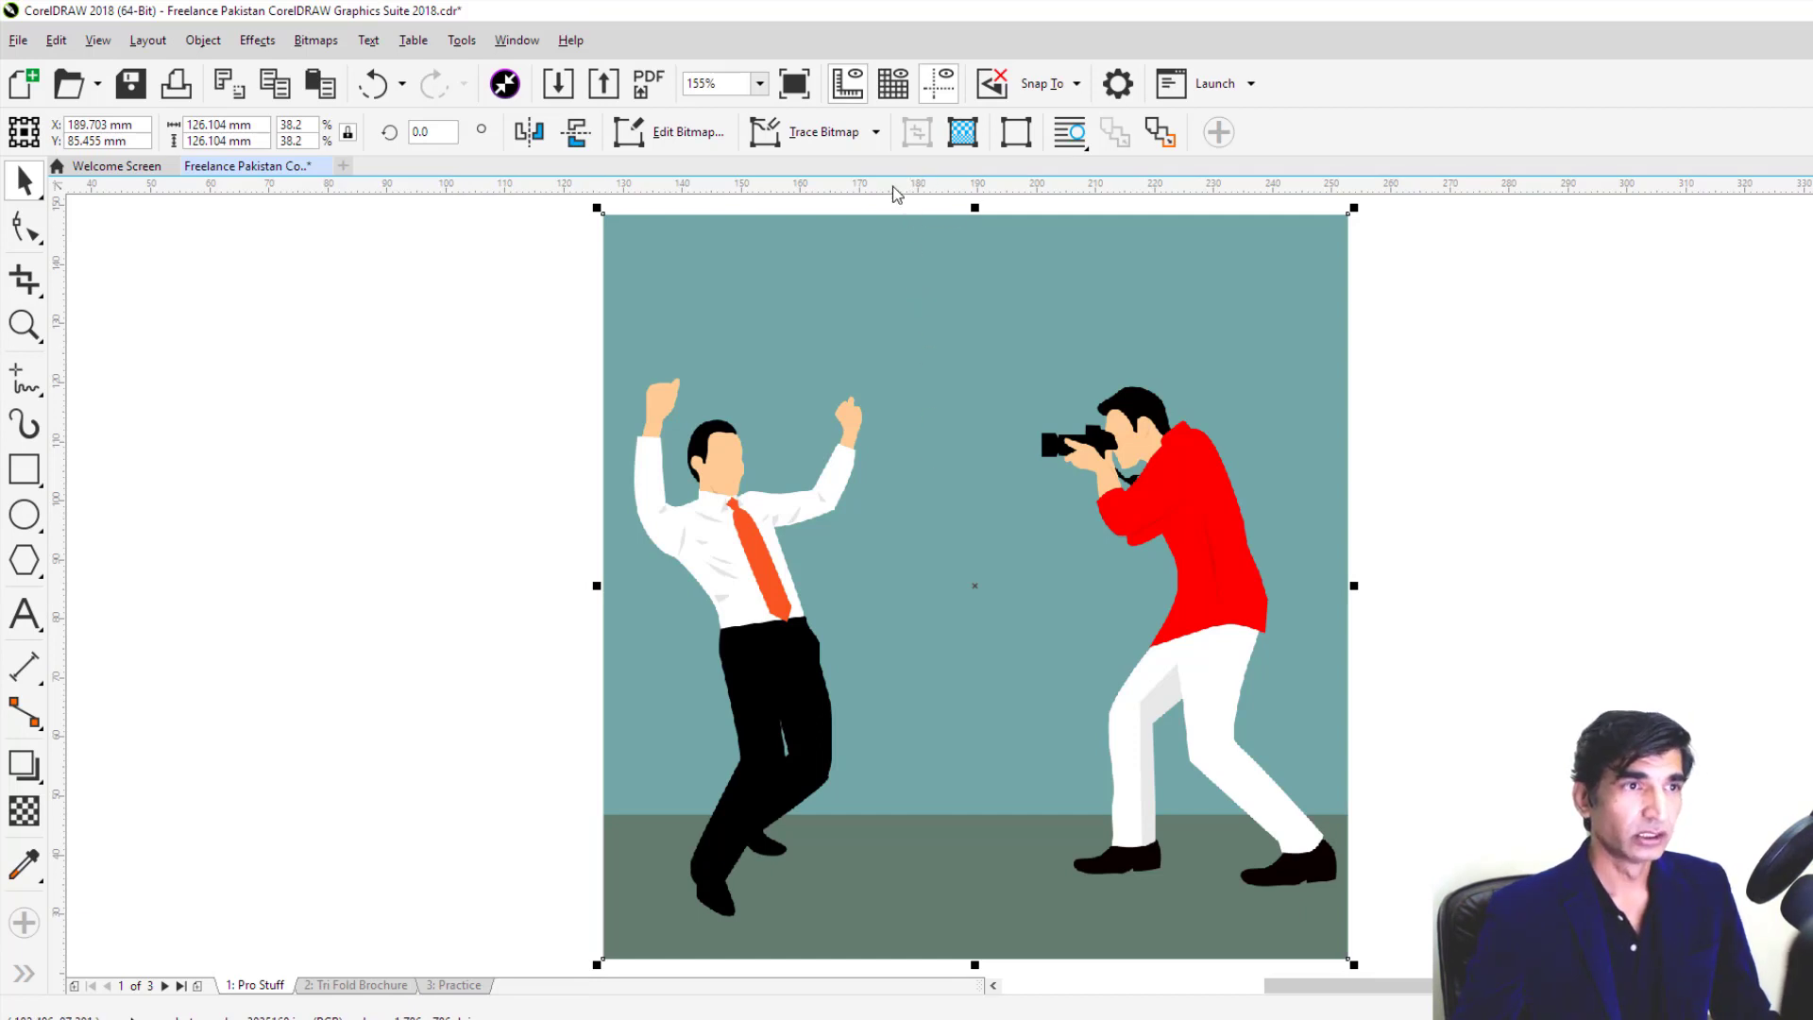
Step: Run Quick Trace on the photographer bitmap, reducing the bitmap to the allowed size
{"action": "left_click", "coordinate": [878, 133]}
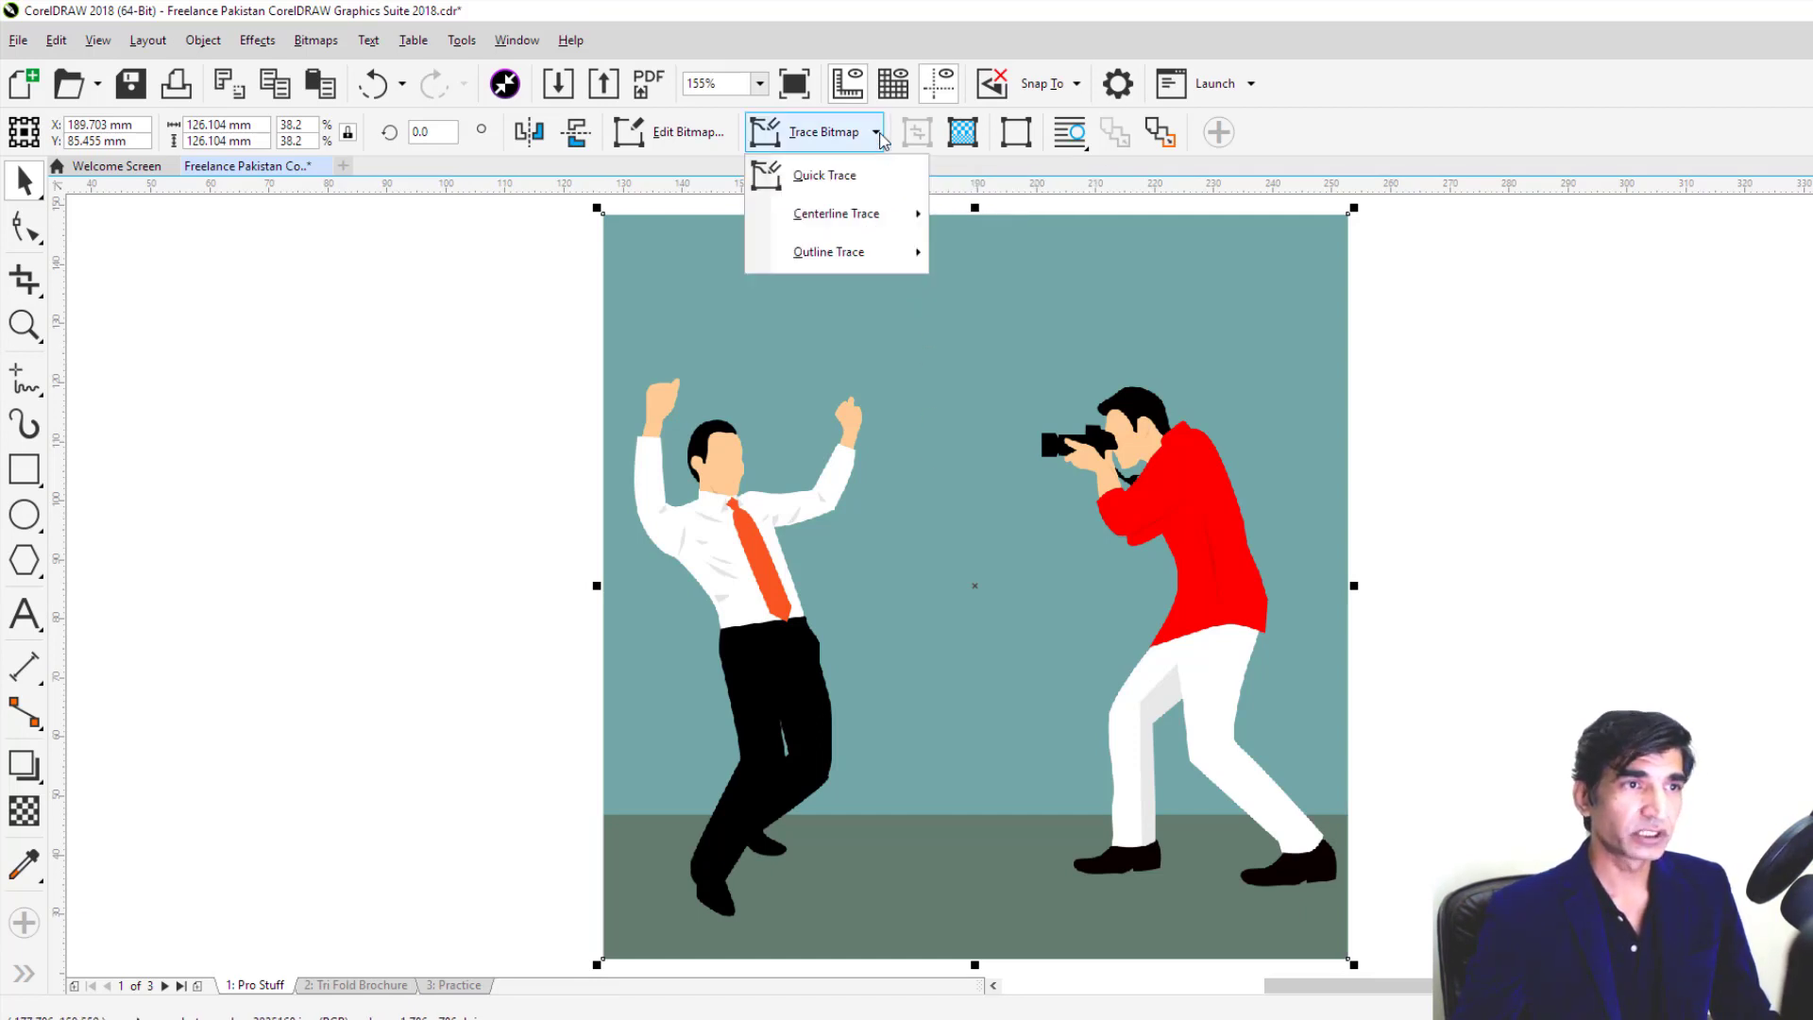
{"action": "left_click", "coordinate": [814, 177]}
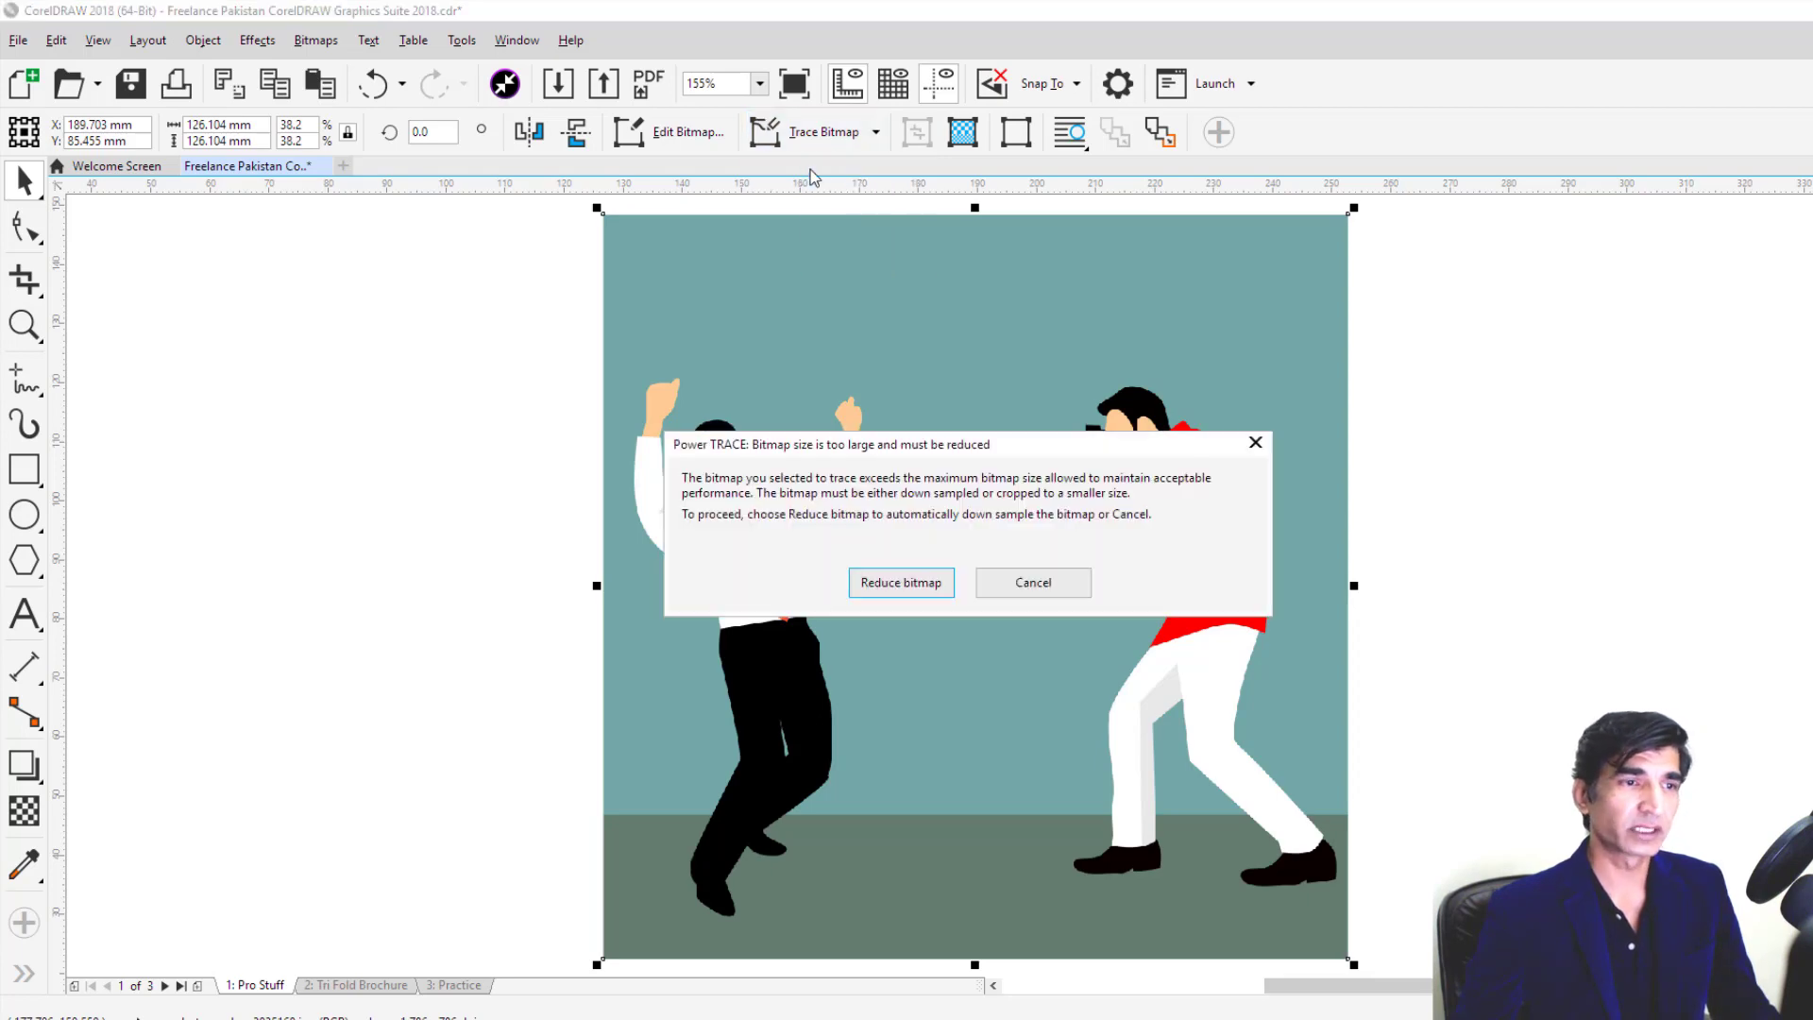
{"action": "left_click", "coordinate": [903, 584]}
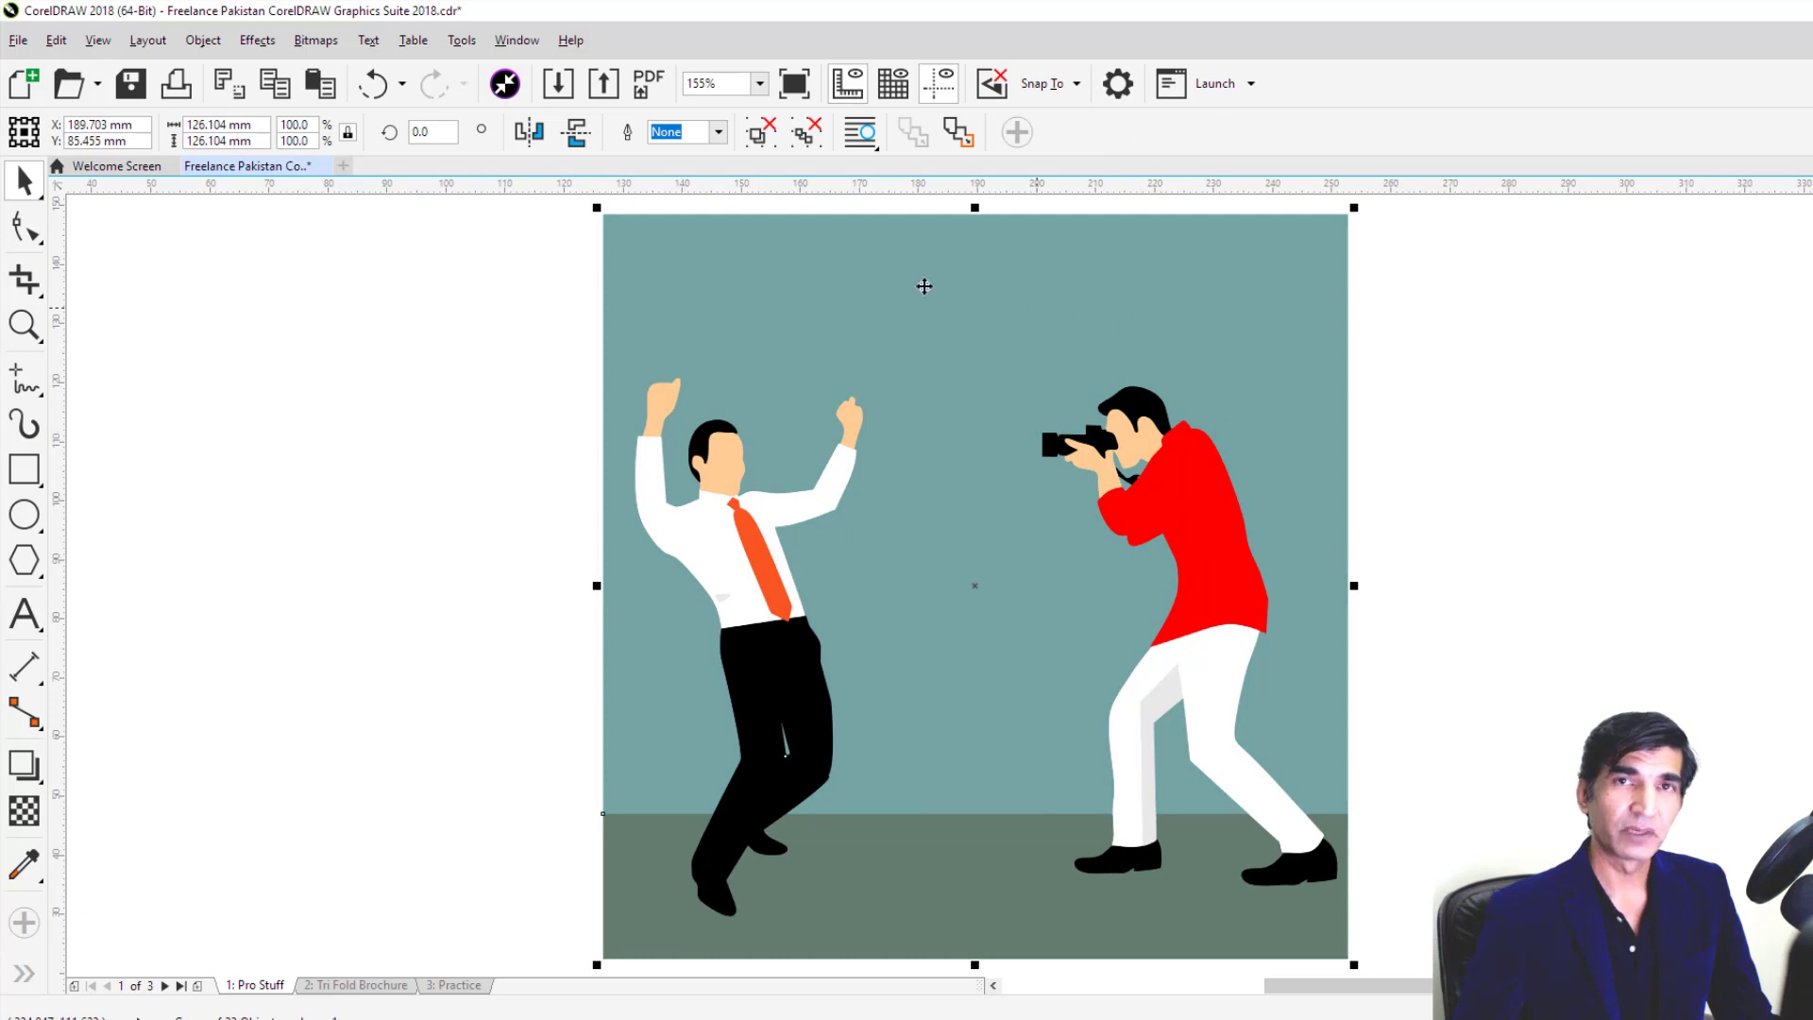
Step: Place the traced copy and the original bitmap side by side, centred at about X 259 mm and X 133 mm
{"action": "left_click", "coordinate": [987, 477]}
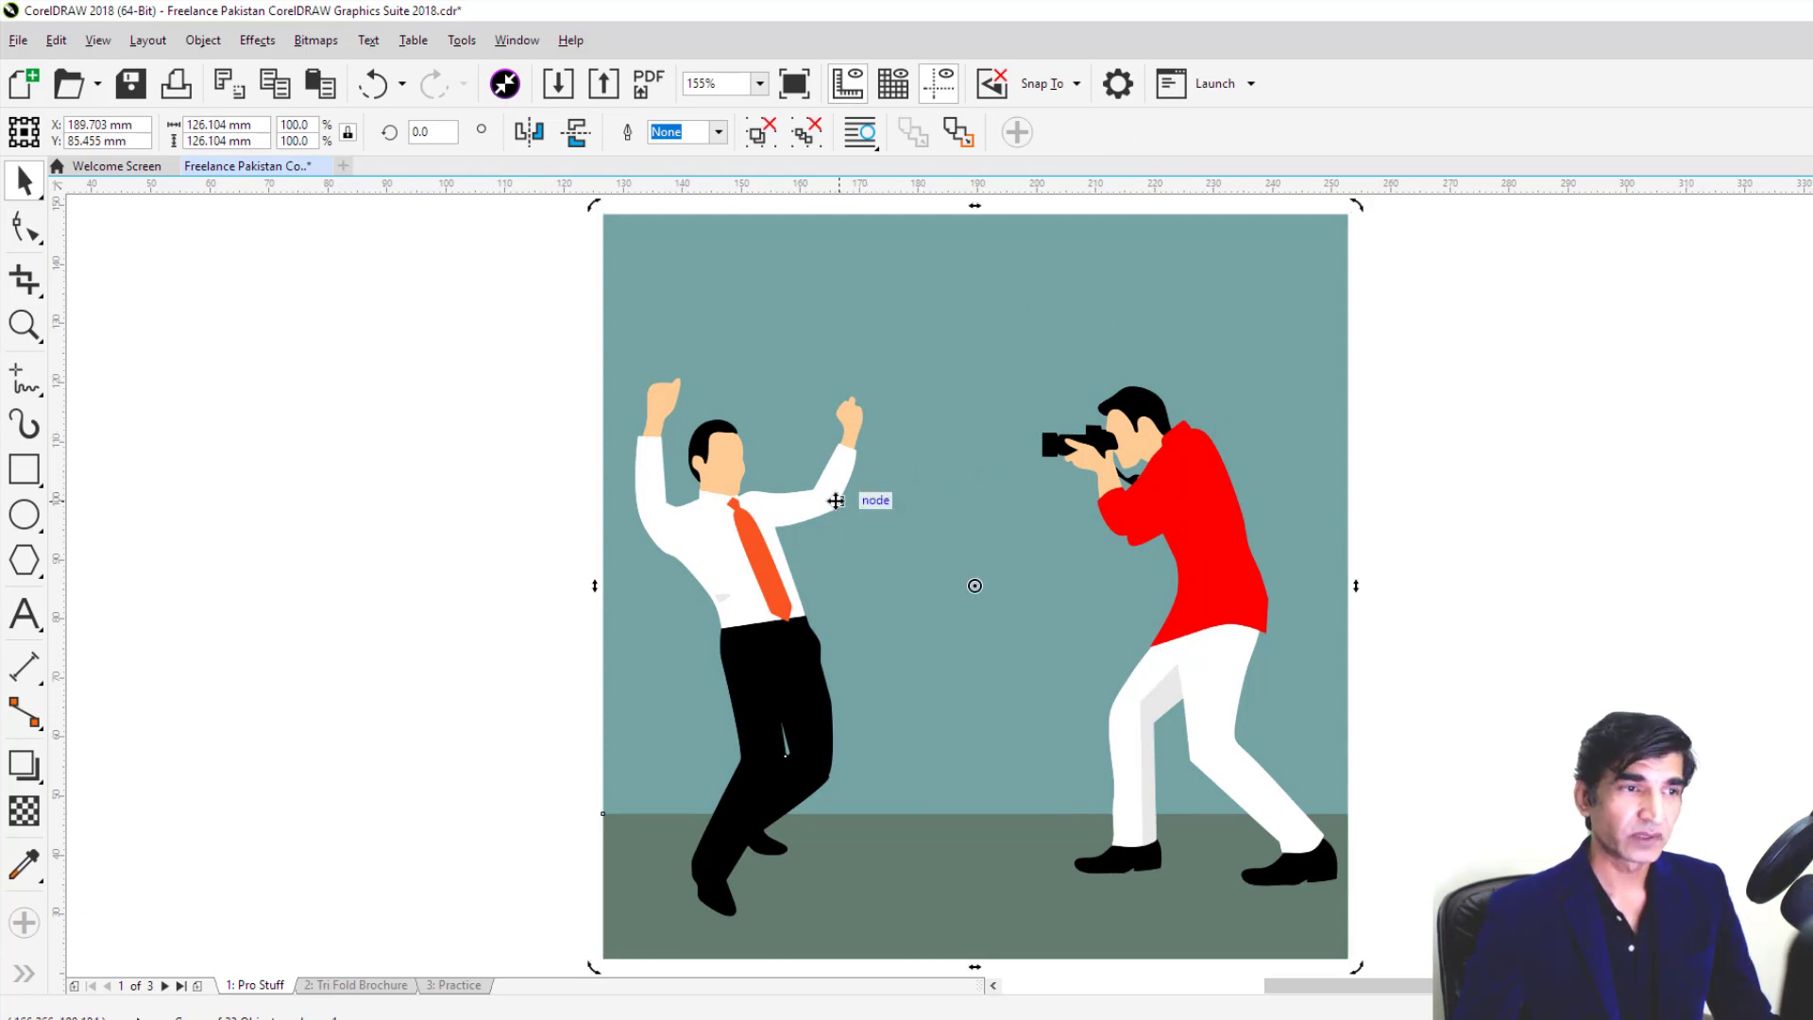
{"action": "left_click", "coordinate": [956, 549]}
{"action": "left_click_drag", "start_coordinate": [955, 549], "coordinate": [1368, 564]}
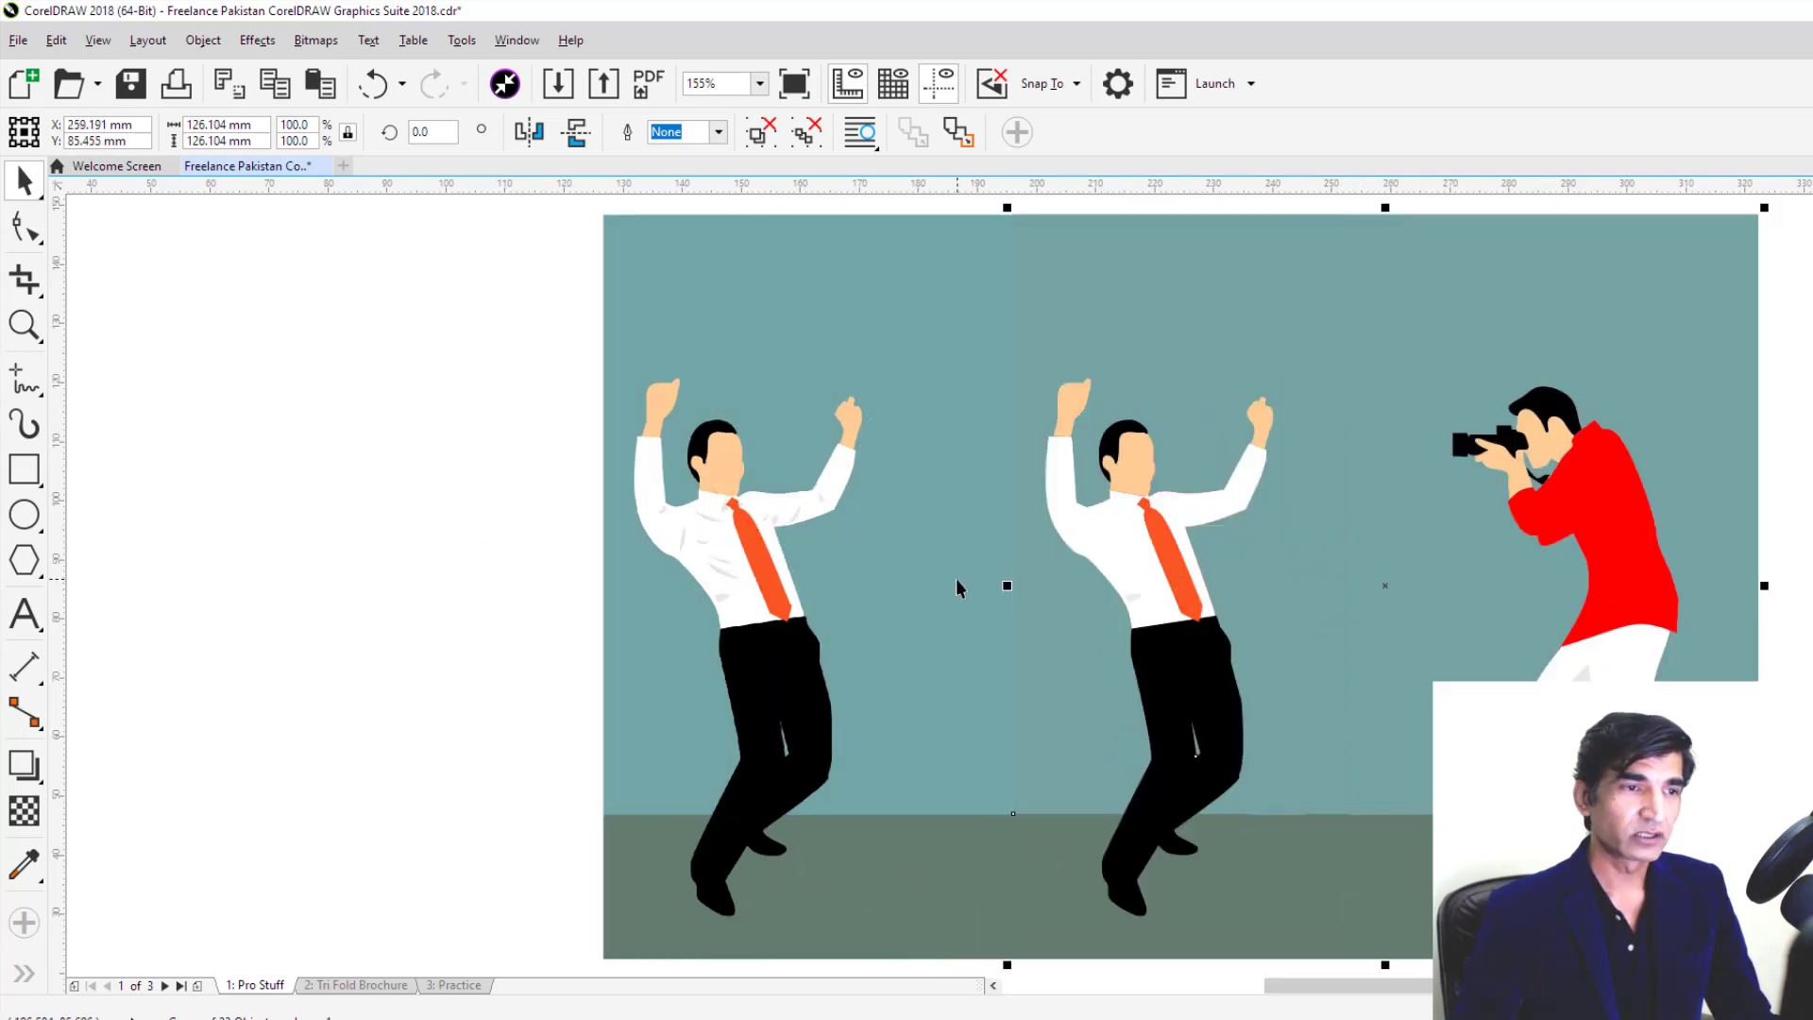
{"action": "mouse_move", "coordinate": [954, 583]}
{"action": "left_mouse_down"}
{"action": "mouse_move", "coordinate": [532, 579]}
{"action": "mouse_move", "coordinate": [615, 586]}
{"action": "left_mouse_up"}
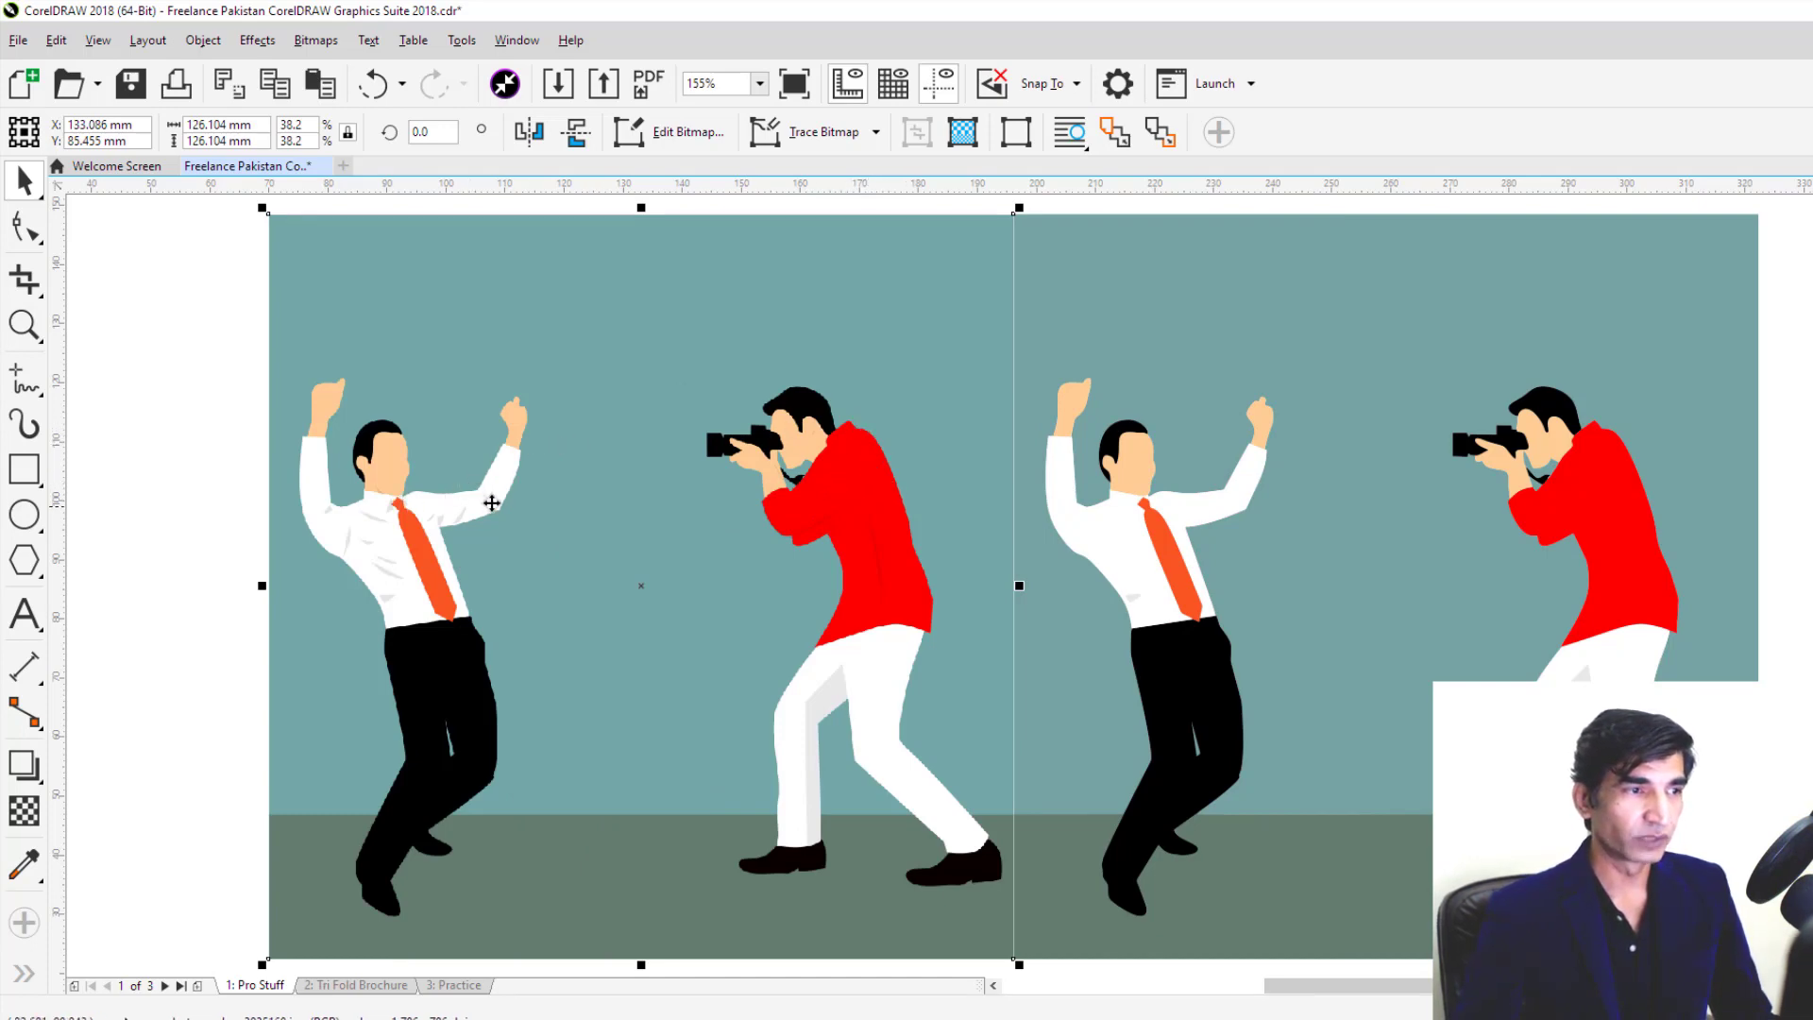
Step: Compare the shirt folds, jacket shading and edge sharpness of the original bitmap with the traced copy up close
{"action": "scroll", "coordinate": [471, 505], "scroll_direction": "up", "scroll_amount": 3}
{"action": "scroll", "coordinate": [471, 506], "scroll_direction": "up", "scroll_amount": 3}
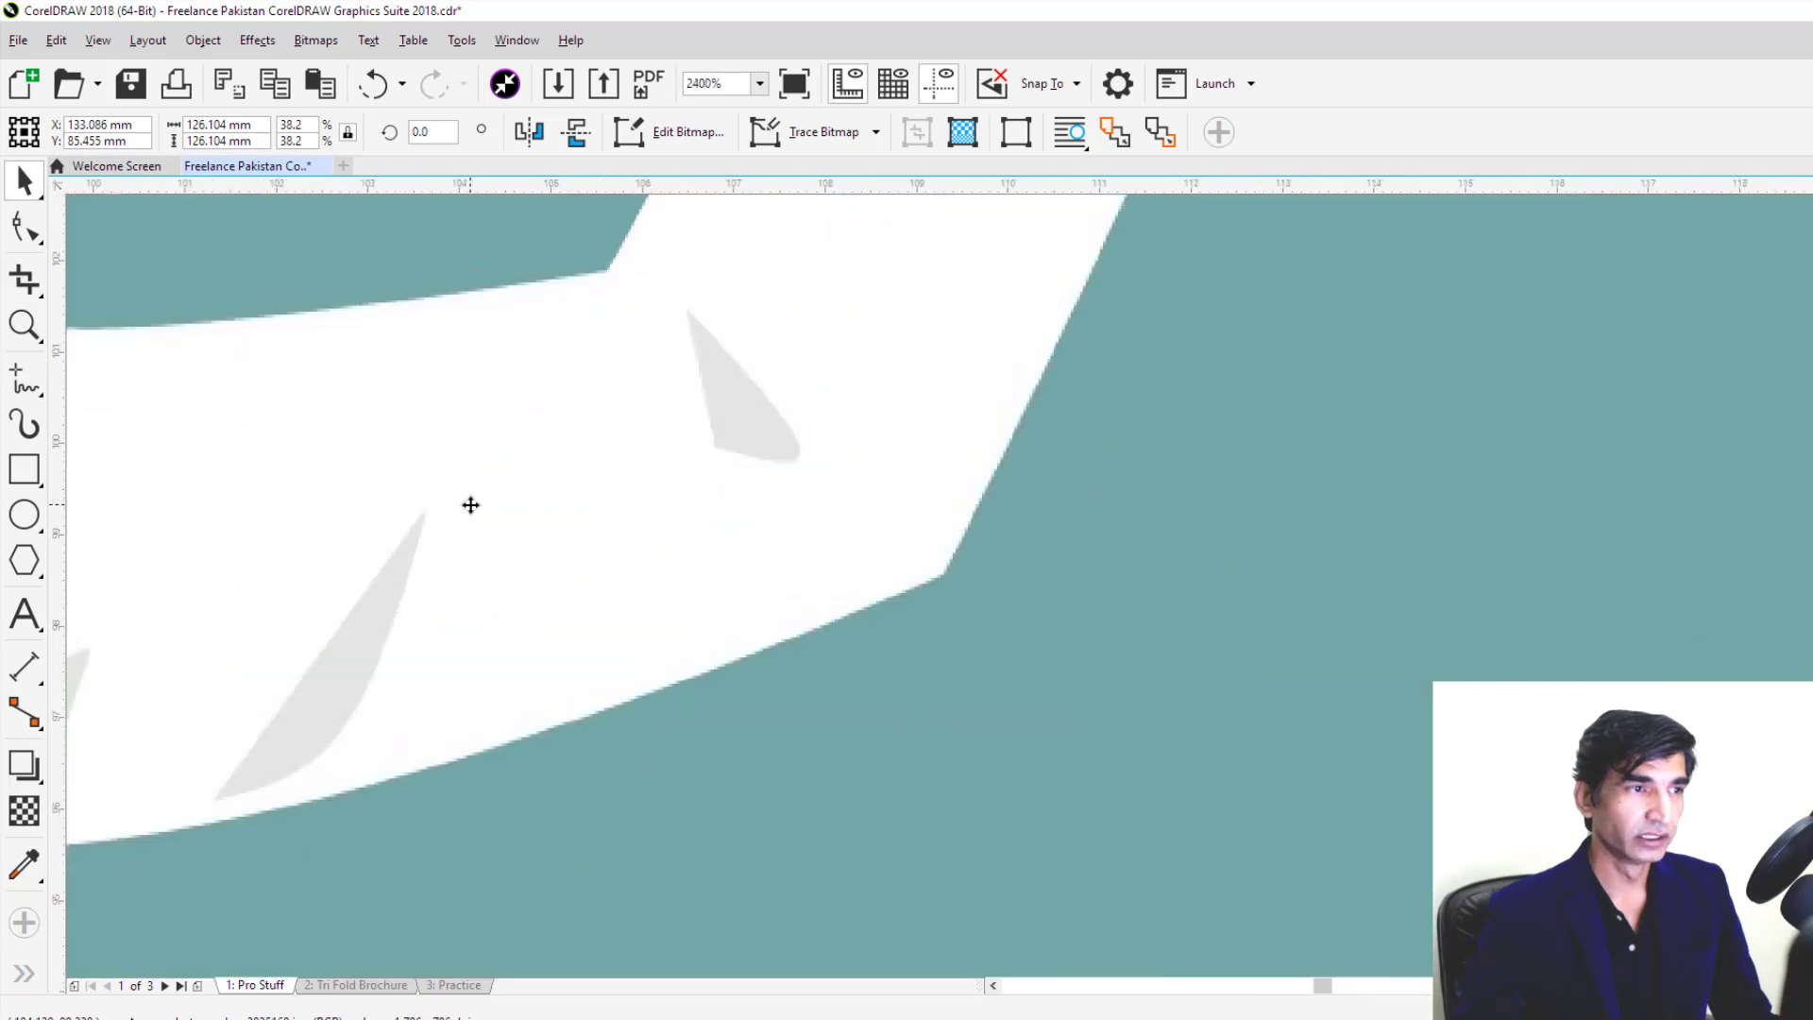
{"action": "scroll", "coordinate": [725, 502], "scroll_direction": "down", "scroll_amount": 6}
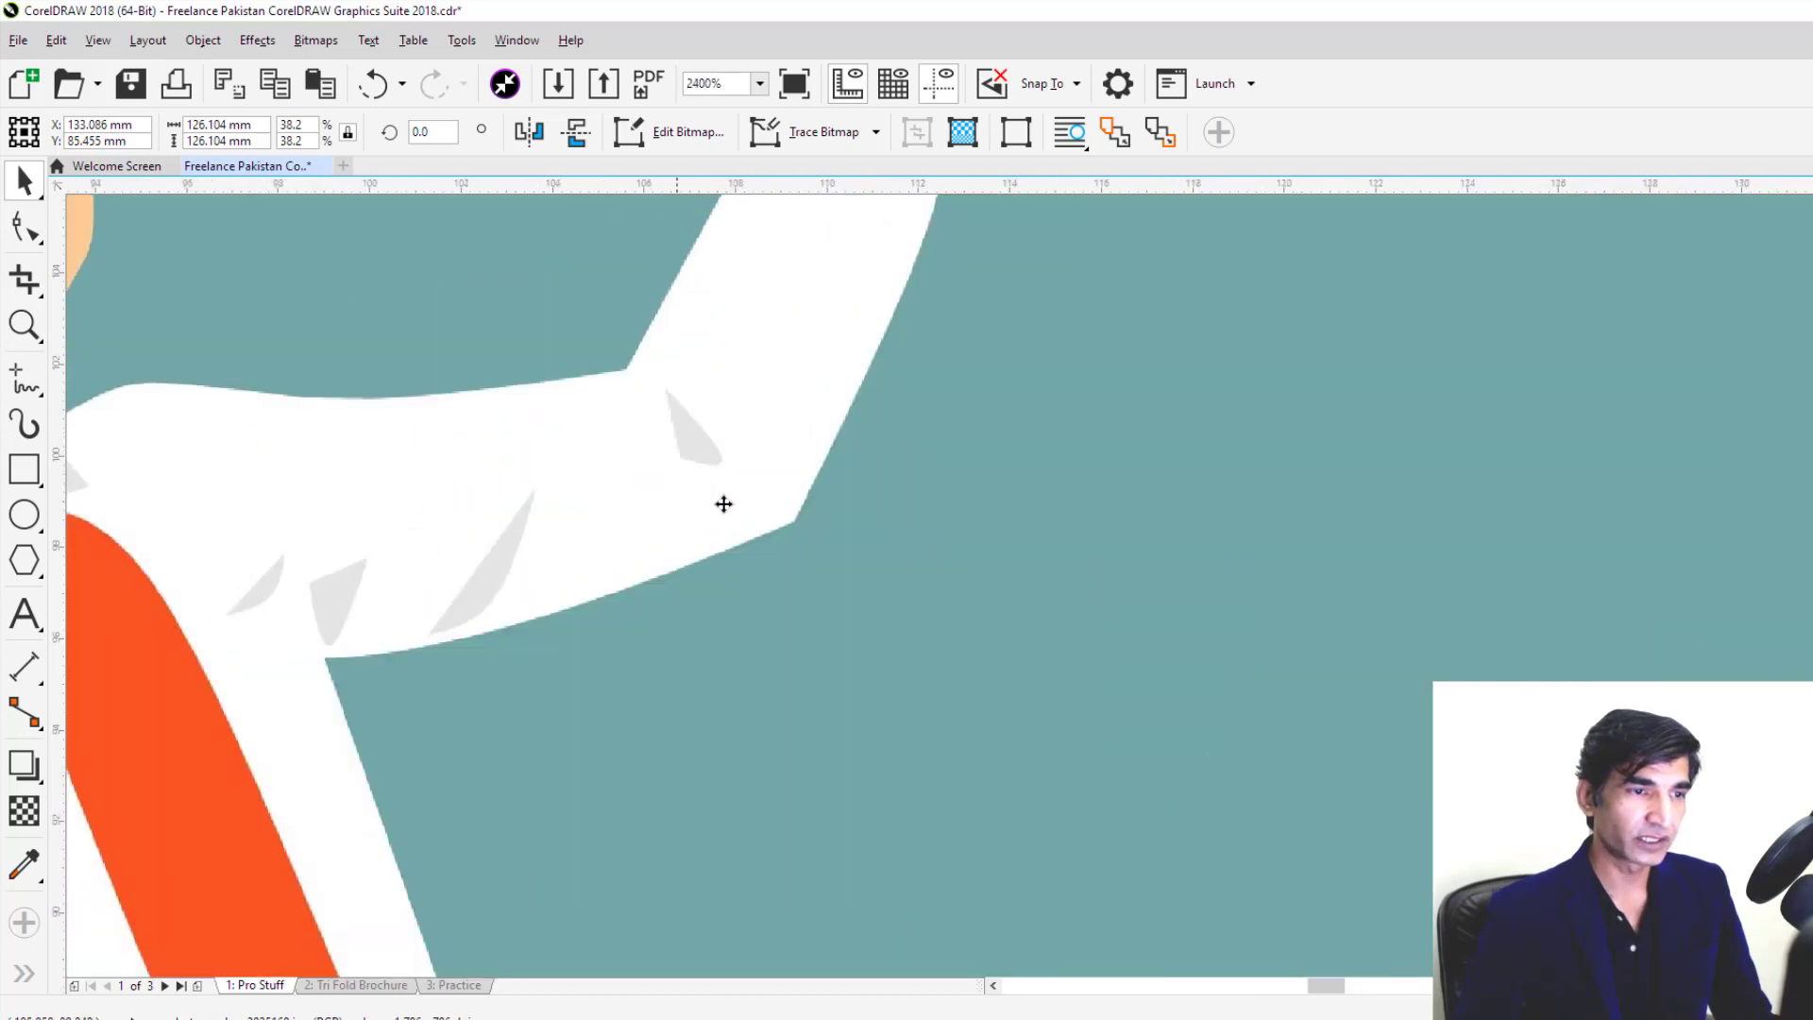
{"action": "scroll", "coordinate": [1266, 492], "scroll_direction": "up", "scroll_amount": 5}
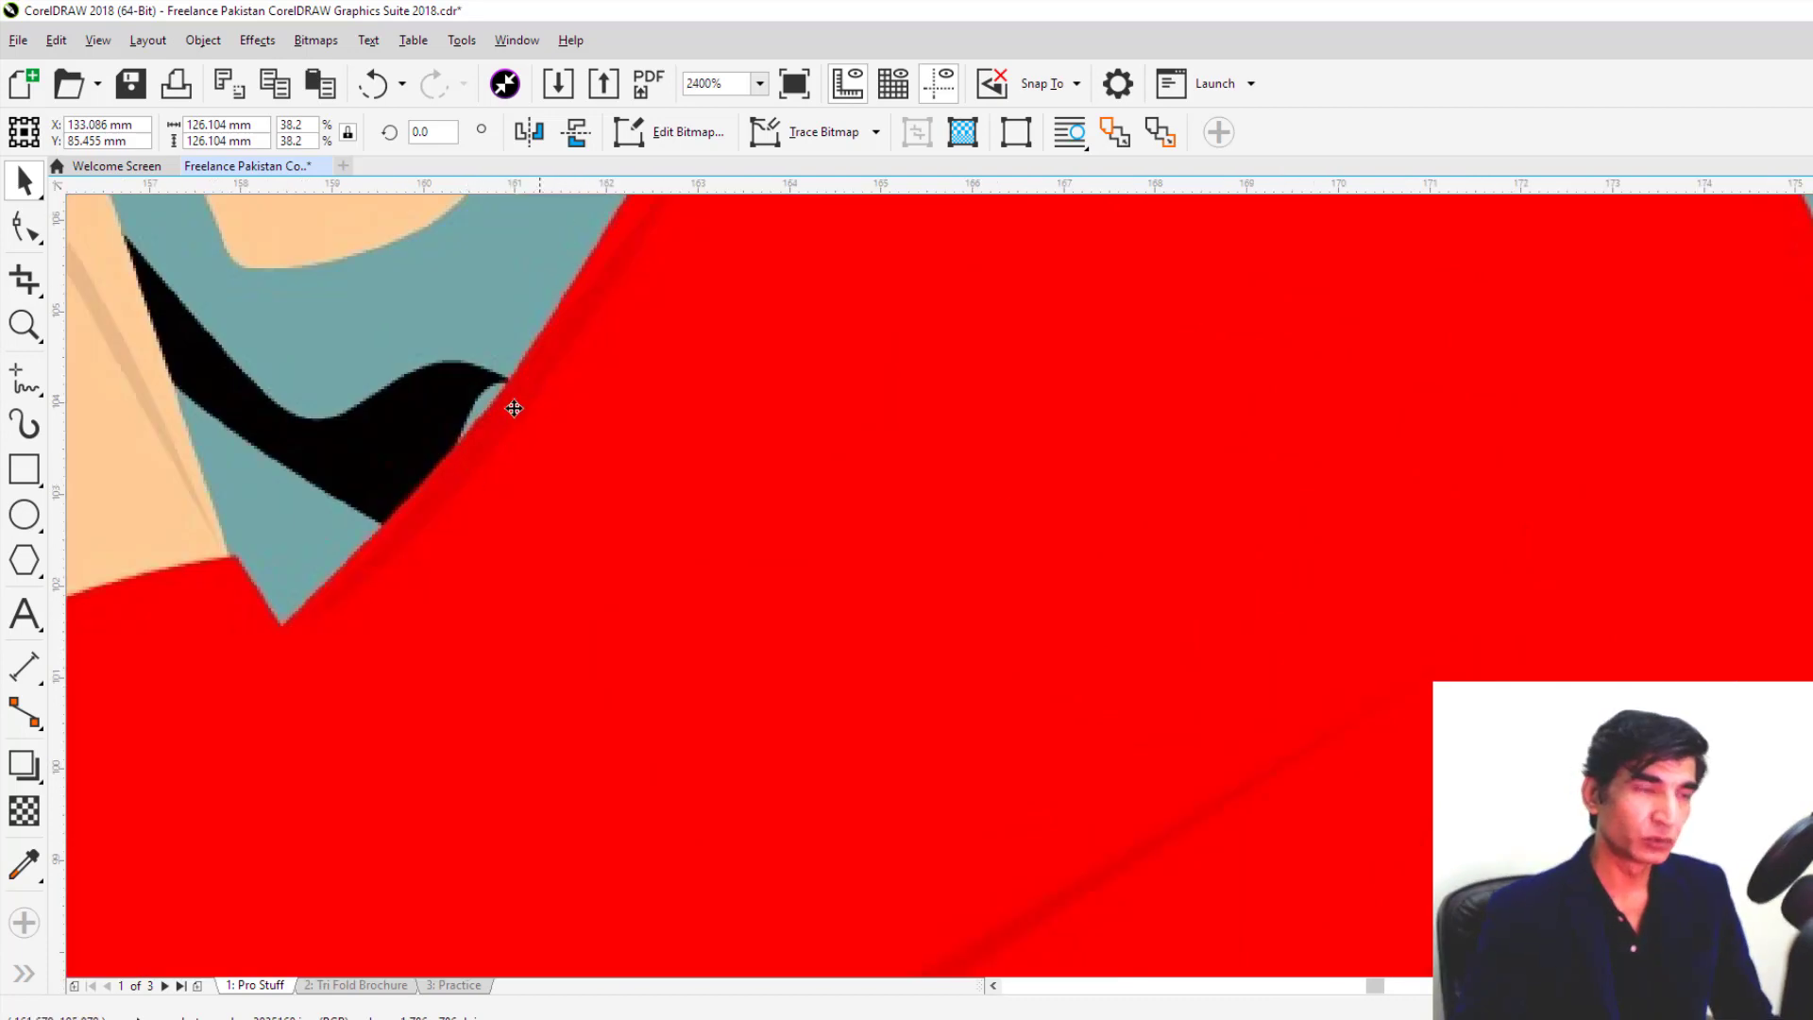
{"action": "scroll", "coordinate": [380, 495], "scroll_direction": "down", "scroll_amount": 1}
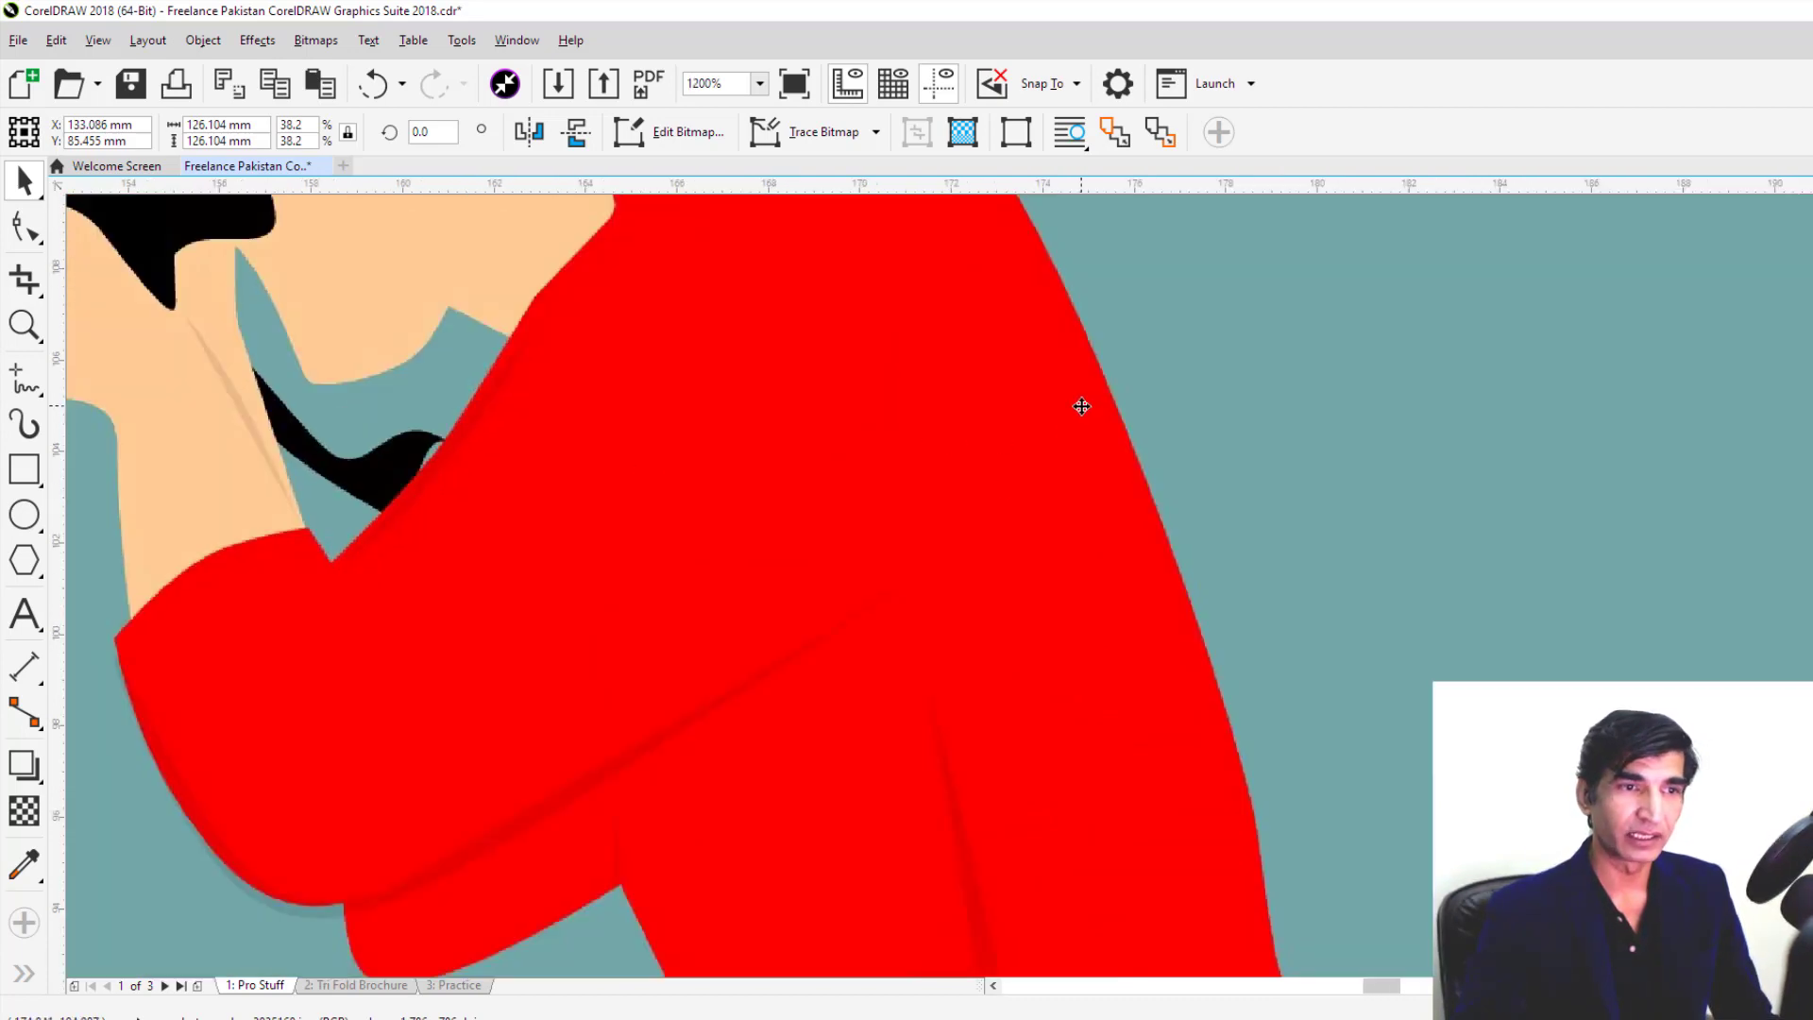
{"action": "scroll", "coordinate": [1080, 406], "scroll_direction": "down", "scroll_amount": 1}
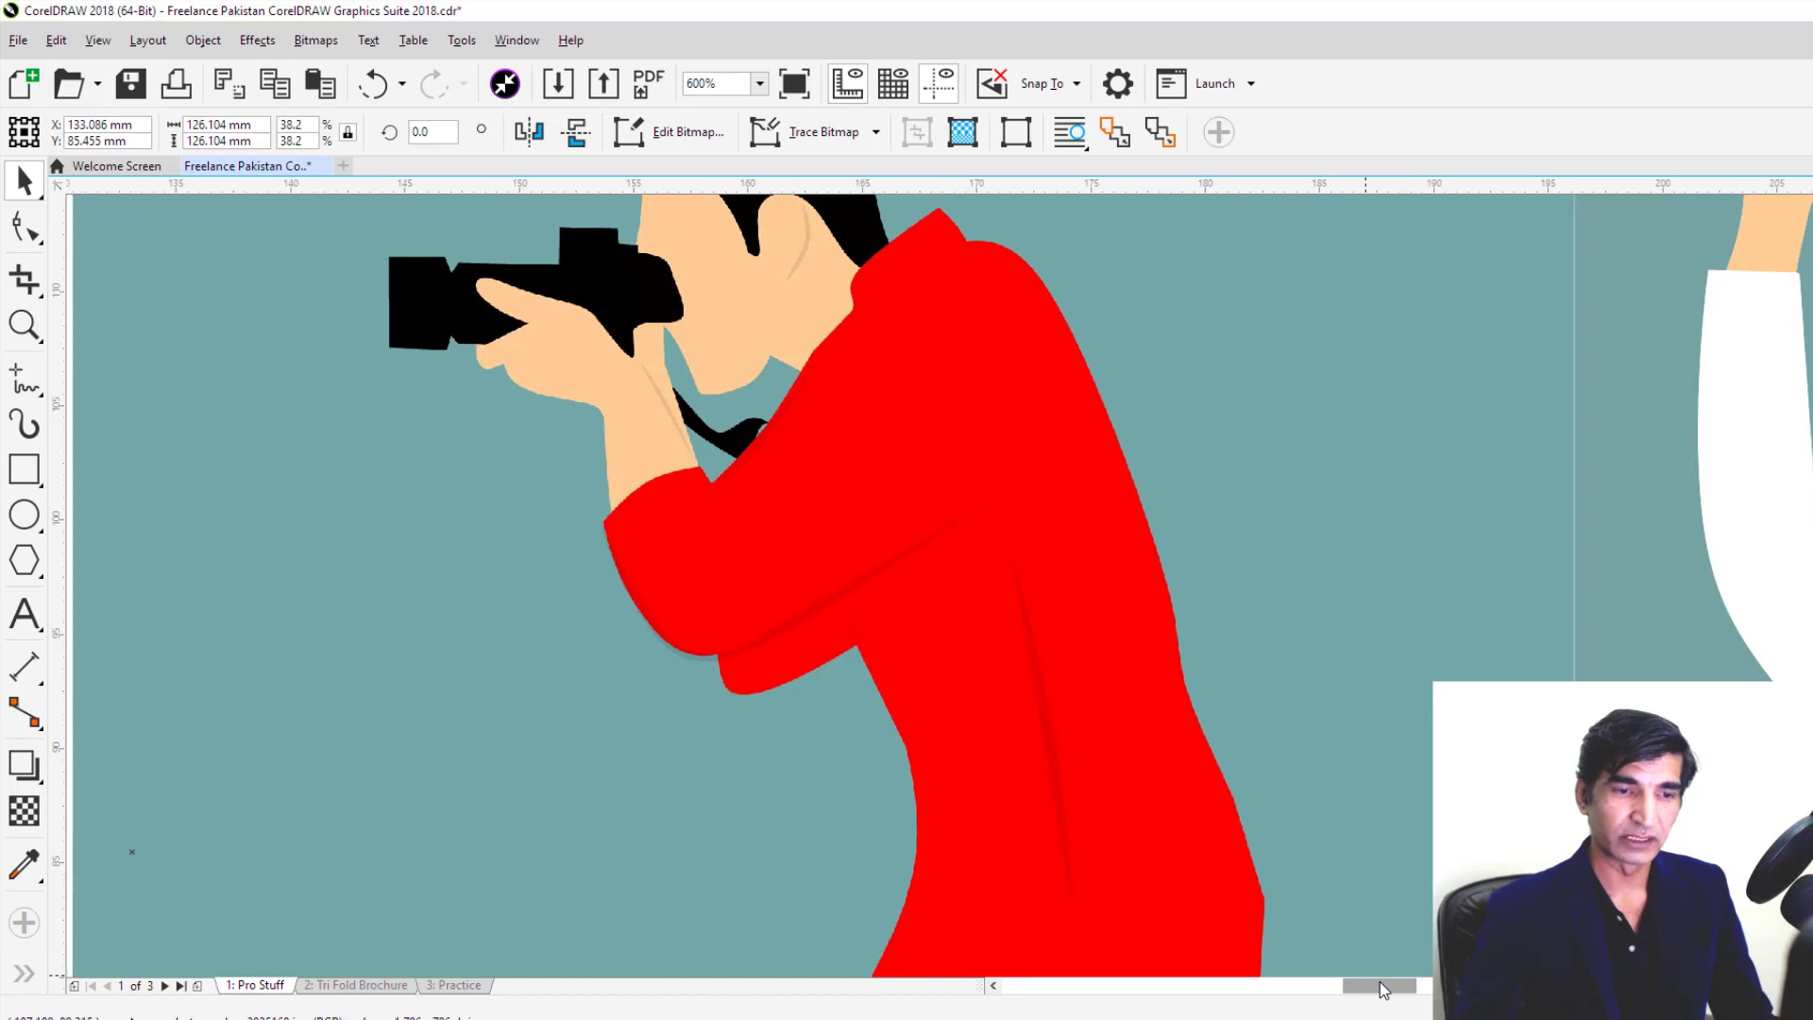
{"action": "left_click_drag", "start_coordinate": [1381, 985], "coordinate": [1429, 985]}
{"action": "scroll", "coordinate": [1018, 500], "scroll_direction": "up", "scroll_amount": 4}
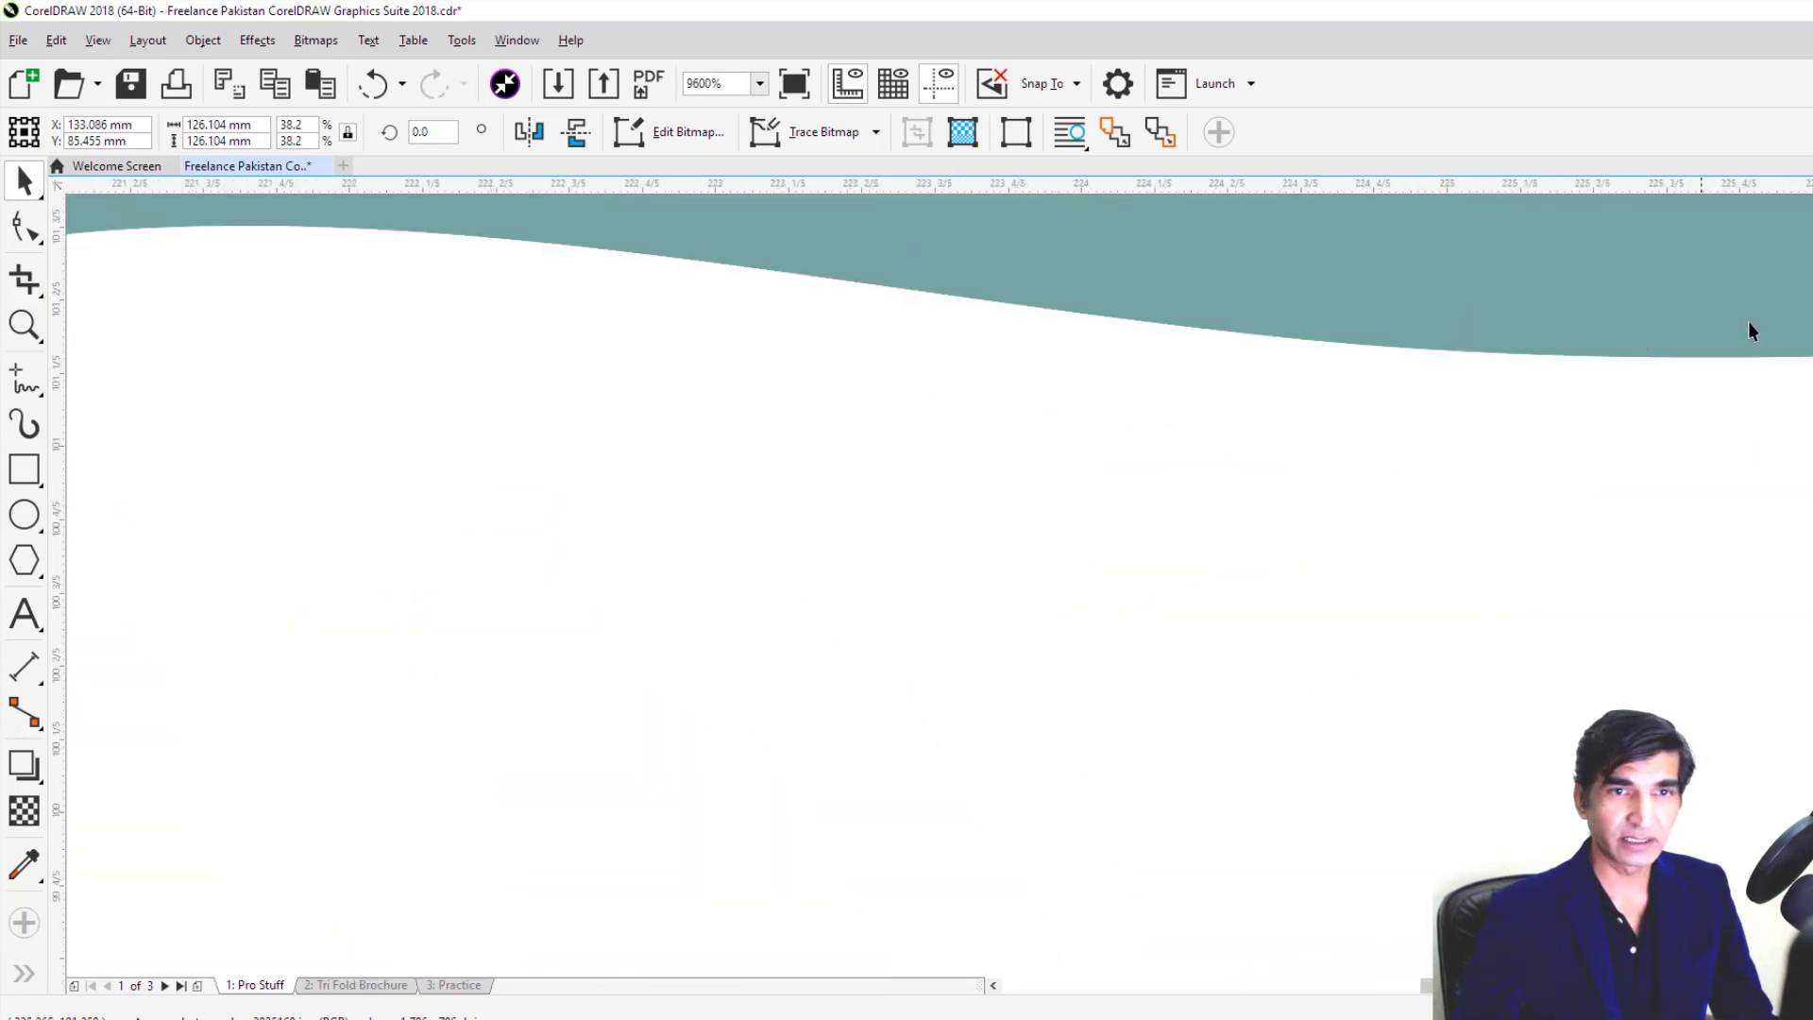
{"action": "scroll", "coordinate": [1267, 429], "scroll_direction": "down", "scroll_amount": 2}
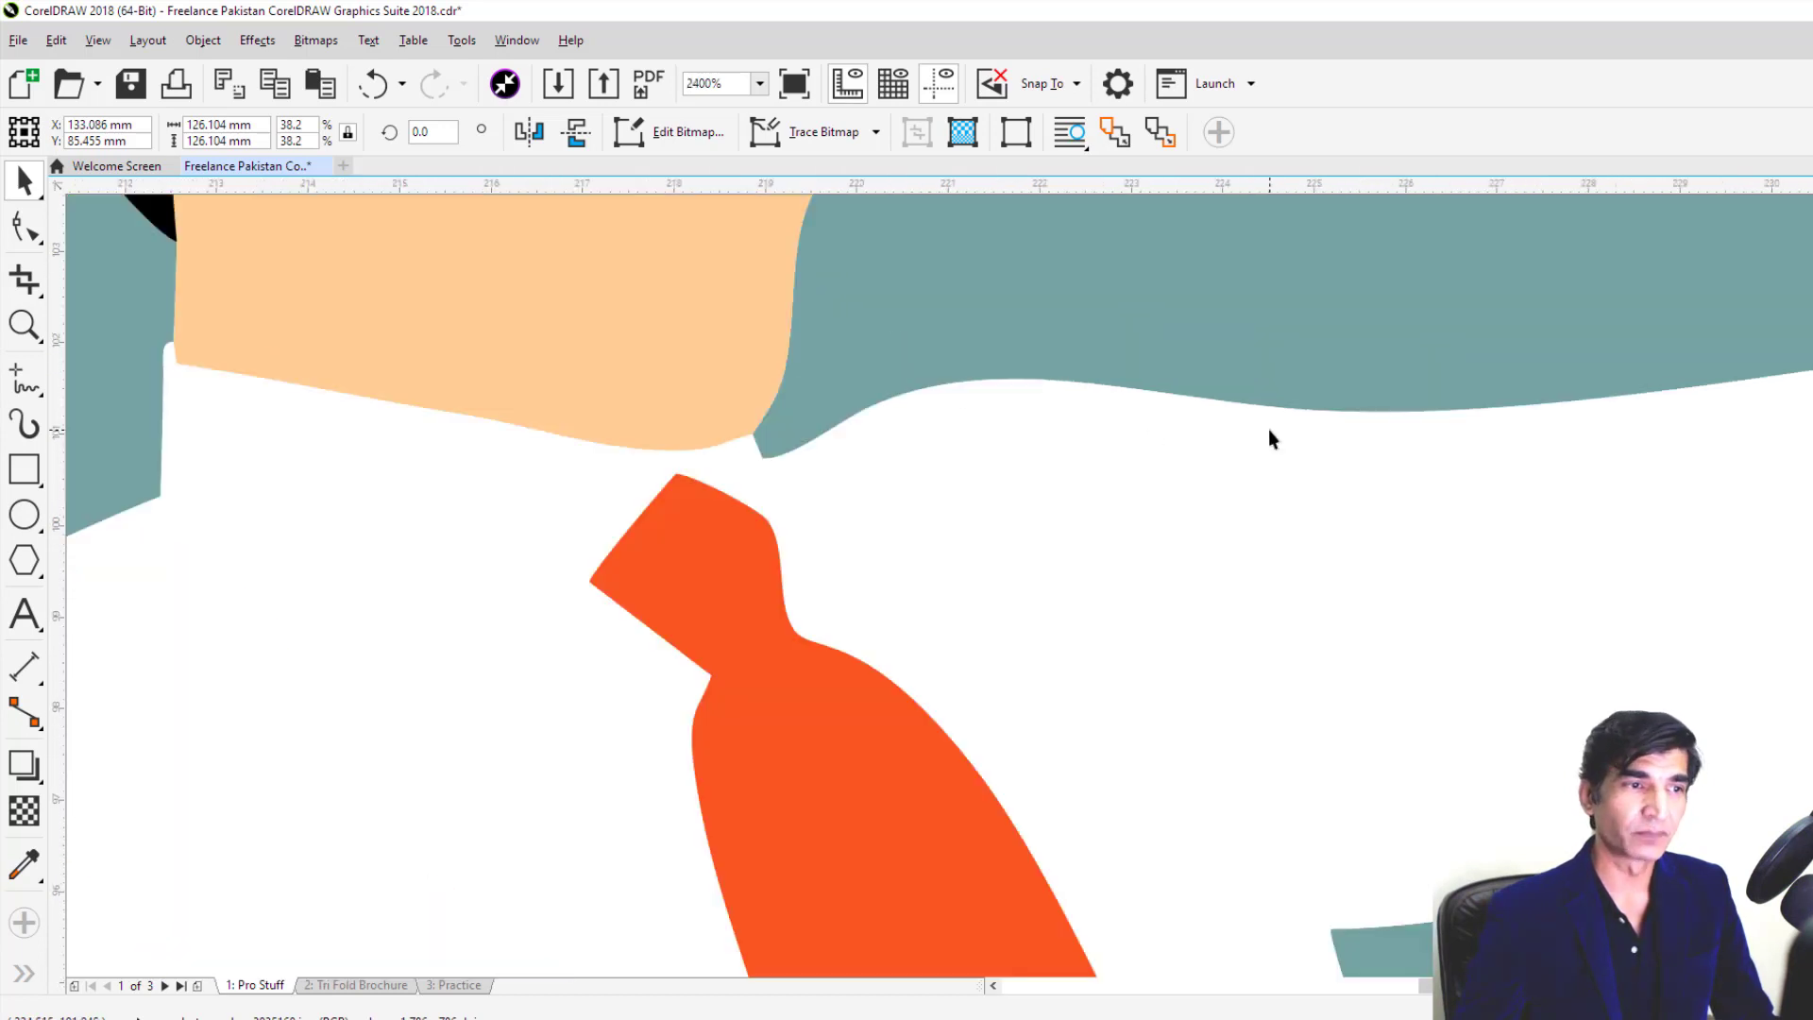
{"action": "scroll", "coordinate": [743, 537], "scroll_direction": "down", "scroll_amount": 2}
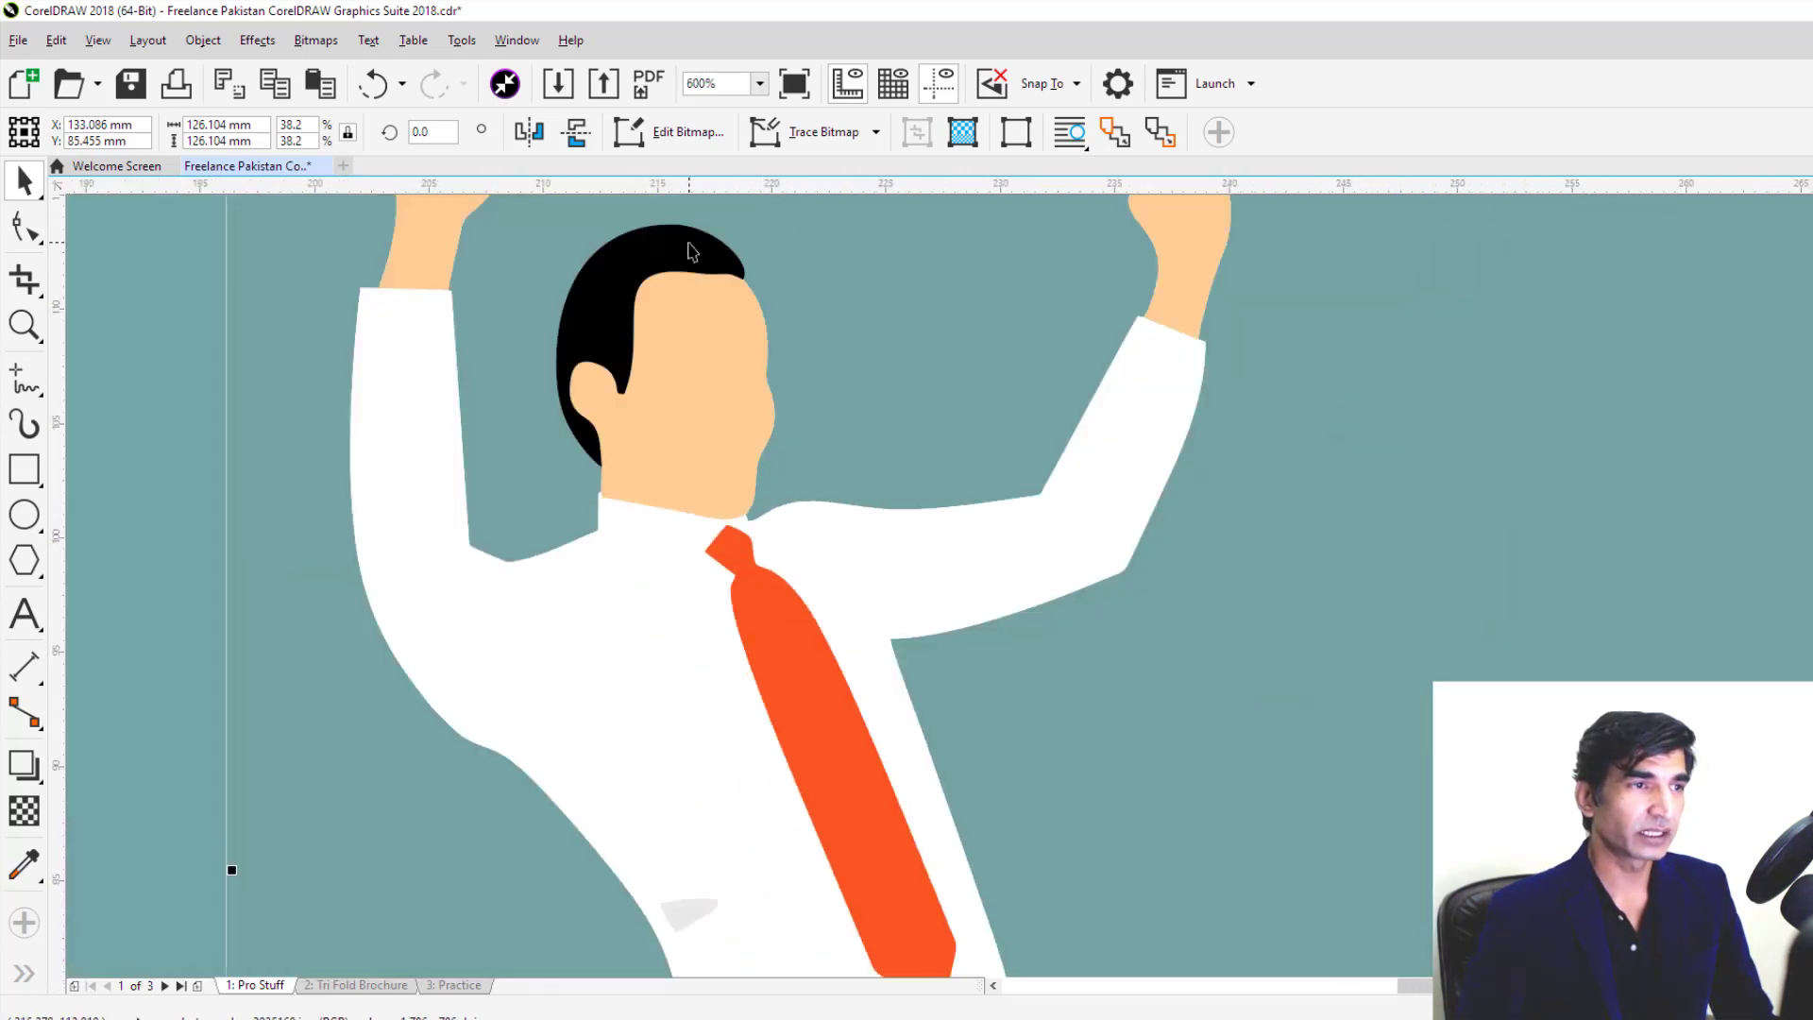
Step: Examine the edges of the hair, face, hands and camera in the traced copy up close
{"action": "scroll", "coordinate": [688, 246], "scroll_direction": "up", "scroll_amount": 3}
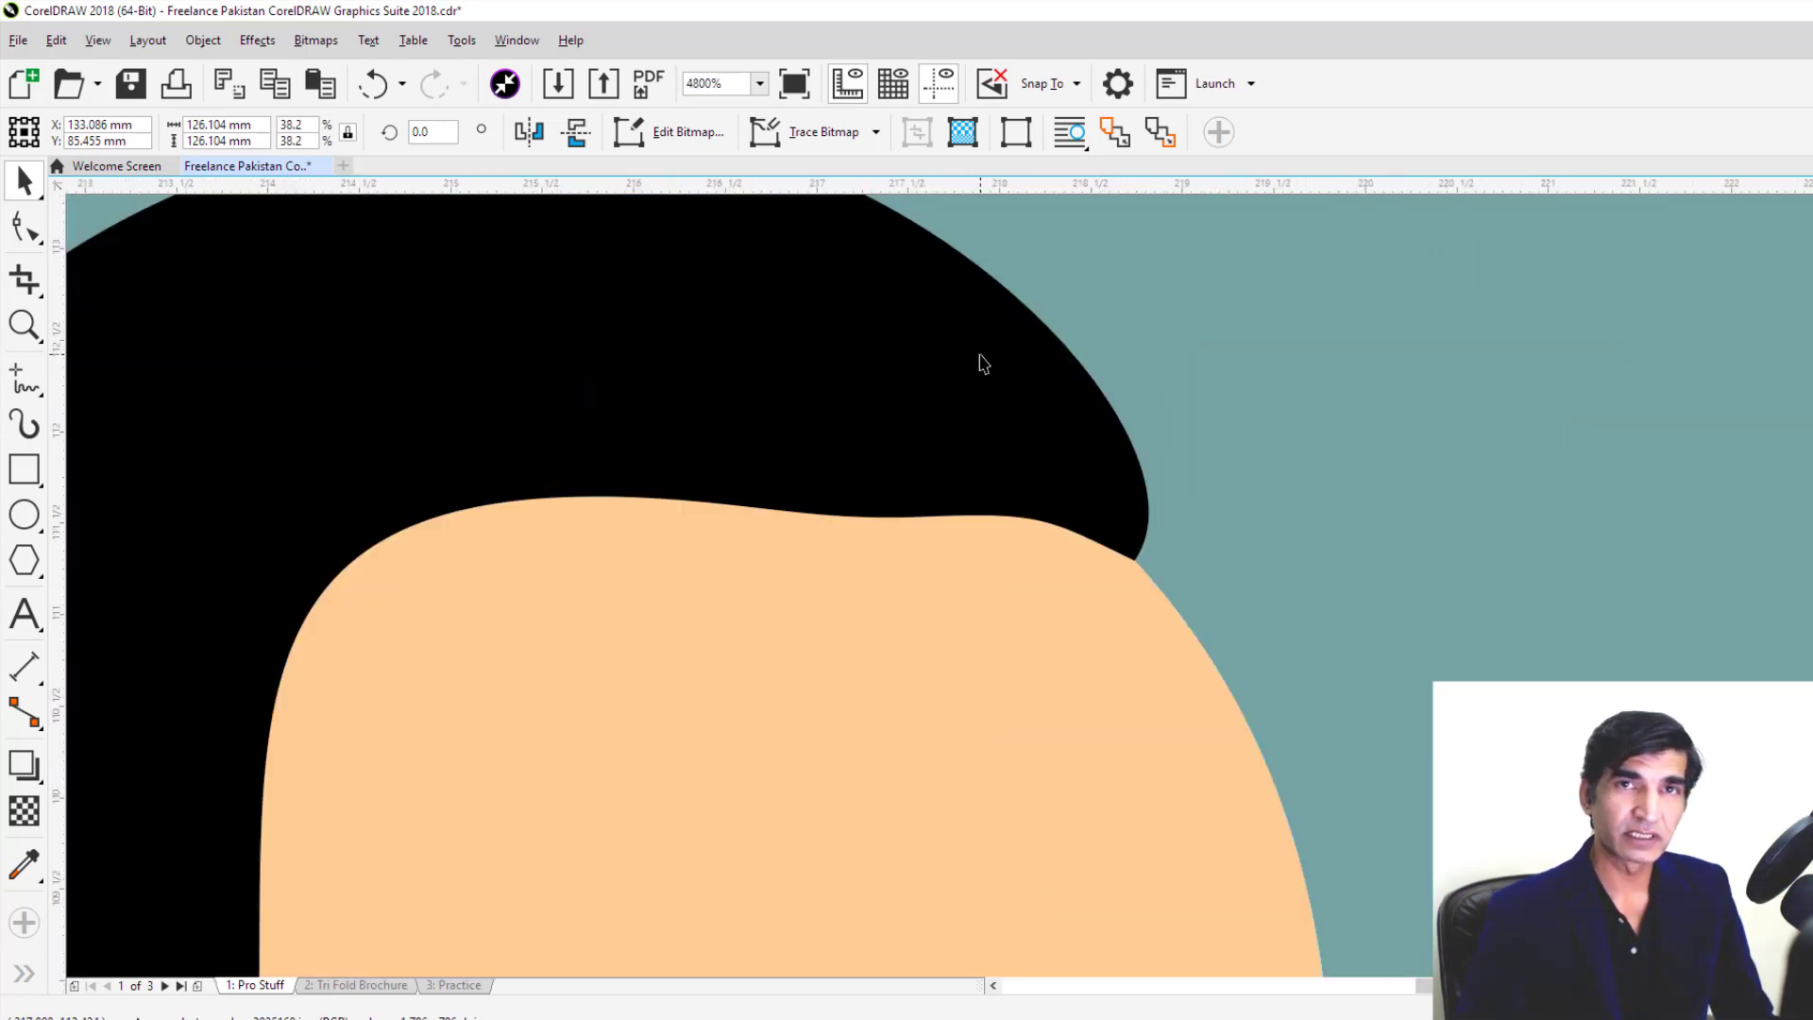
{"action": "scroll", "coordinate": [1345, 973], "scroll_direction": "down", "scroll_amount": 1}
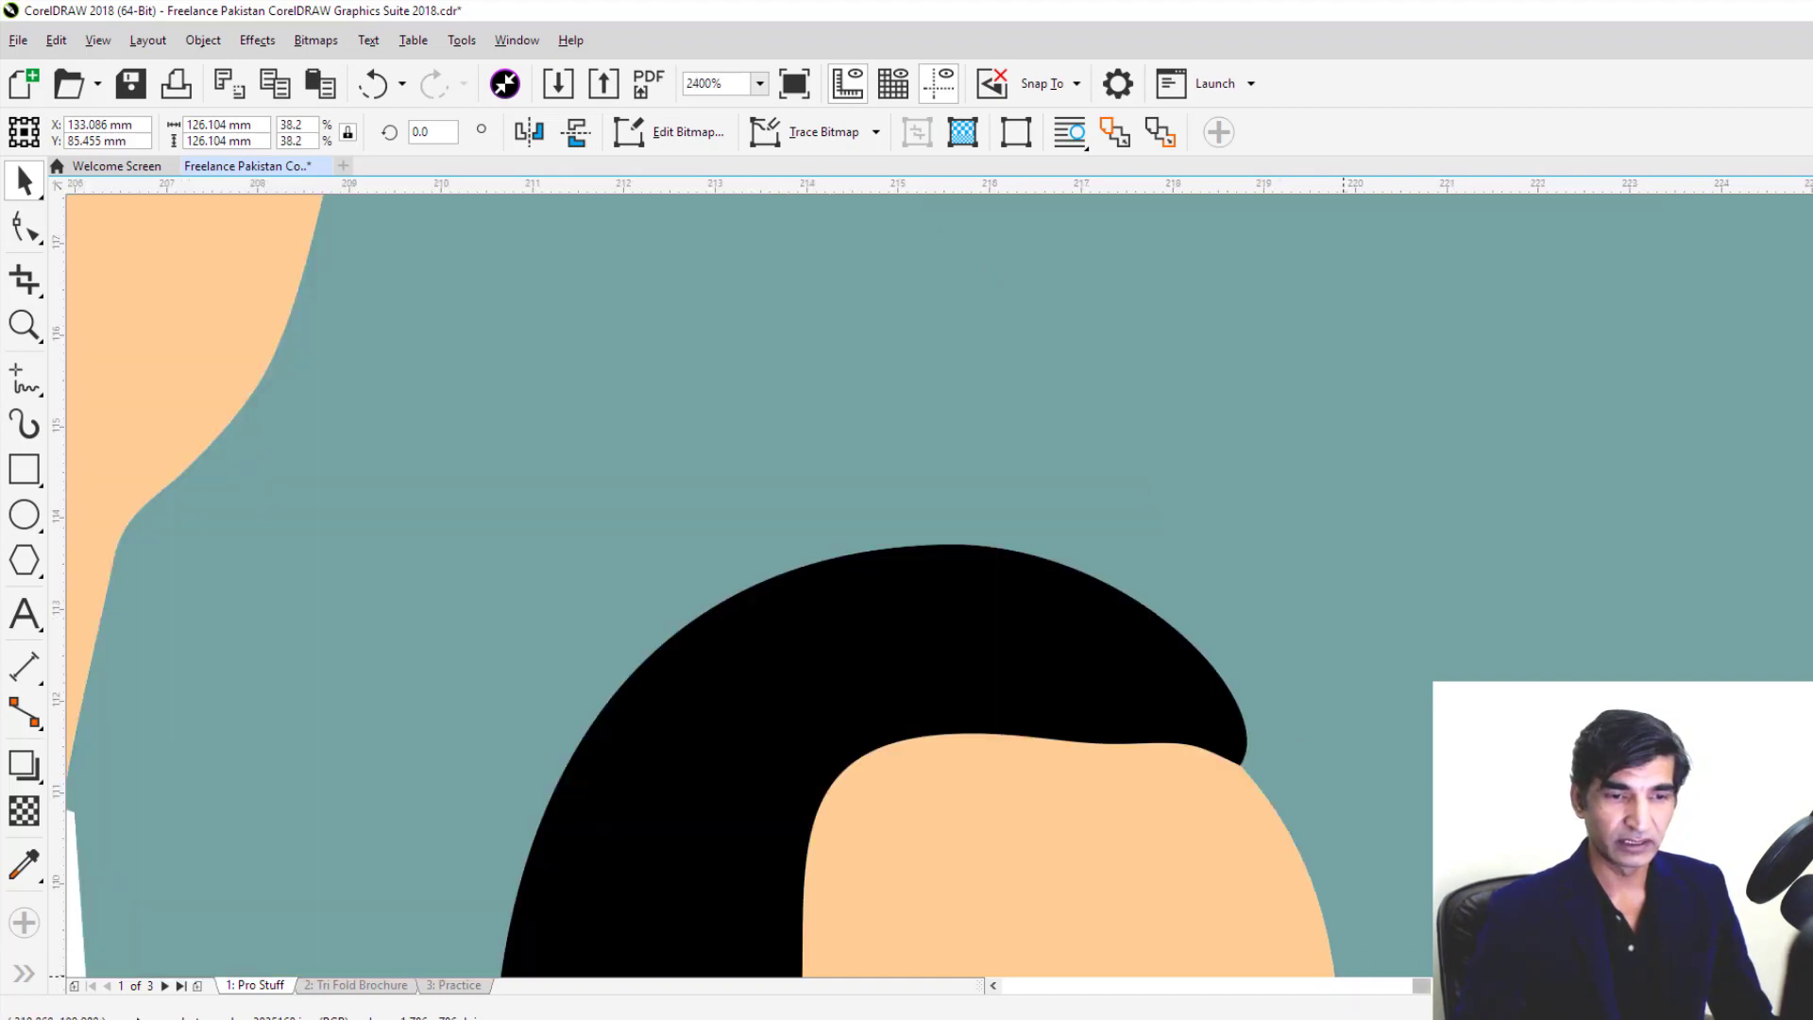
{"action": "left_click_drag", "start_coordinate": [1424, 987], "coordinate": [1592, 988]}
{"action": "scroll", "coordinate": [1666, 762], "scroll_direction": "down", "scroll_amount": 2}
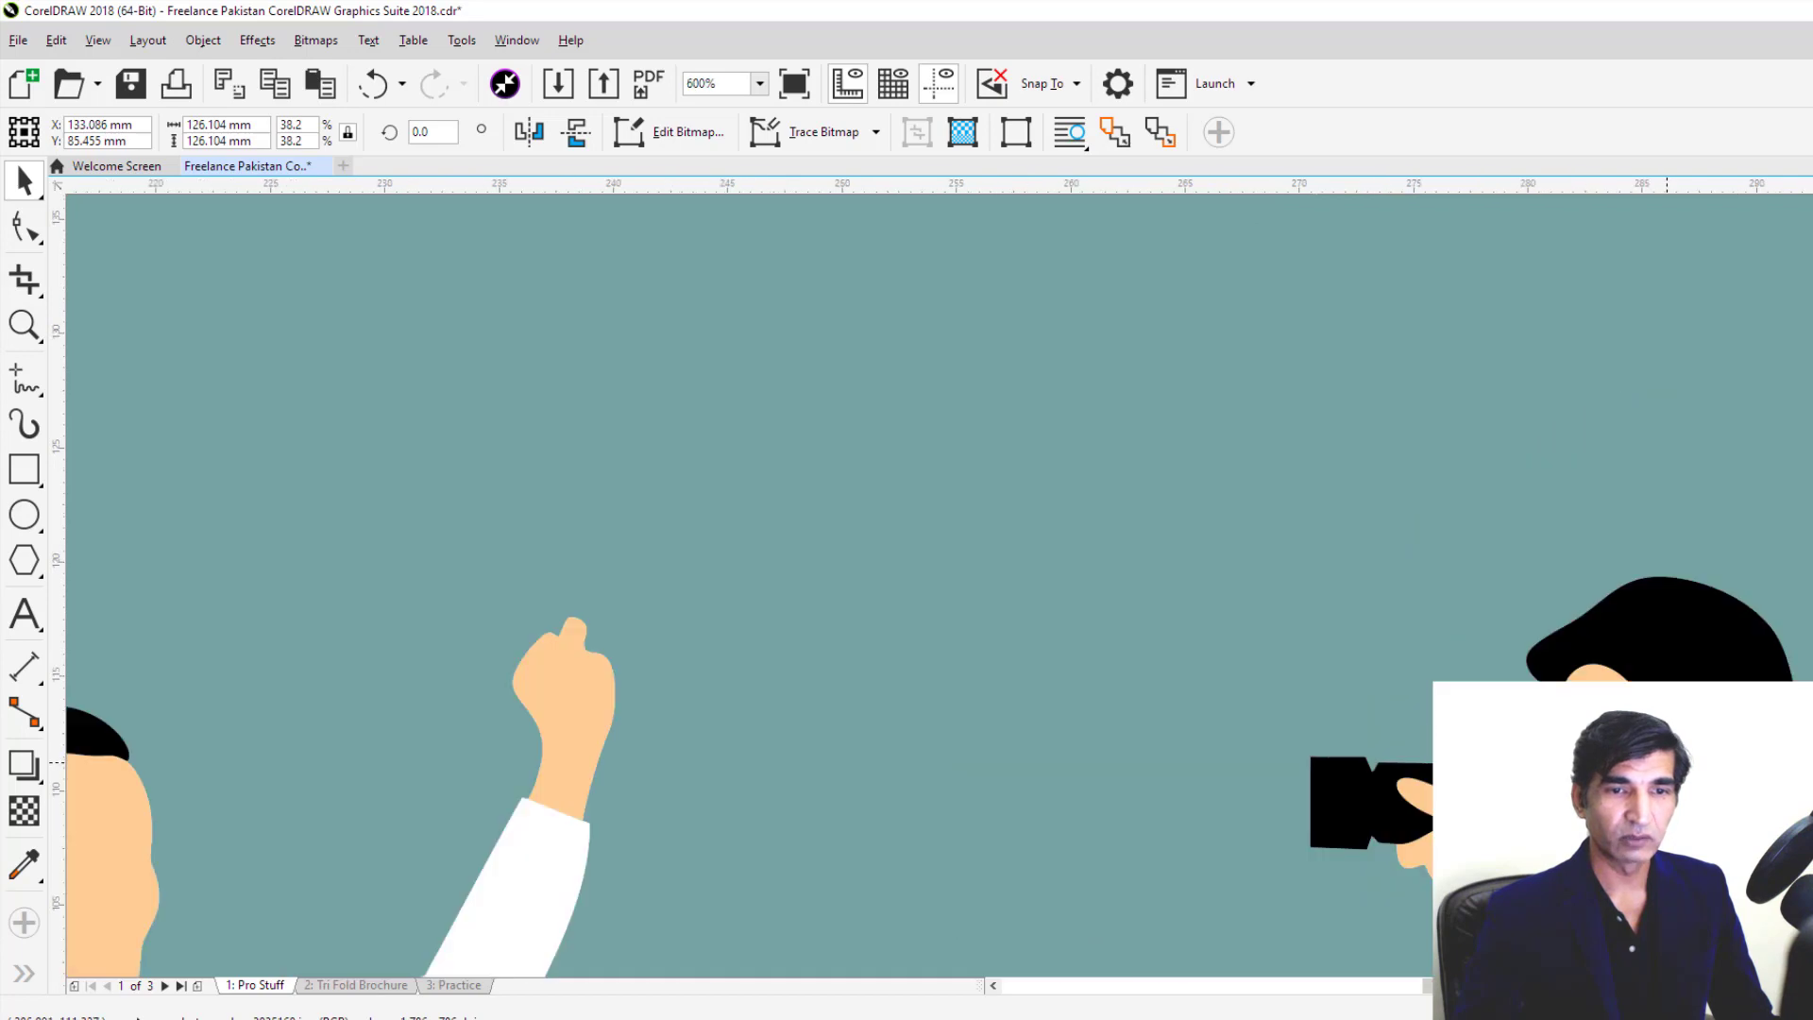
{"action": "scroll", "coordinate": [1772, 741], "scroll_direction": "up", "scroll_amount": 2}
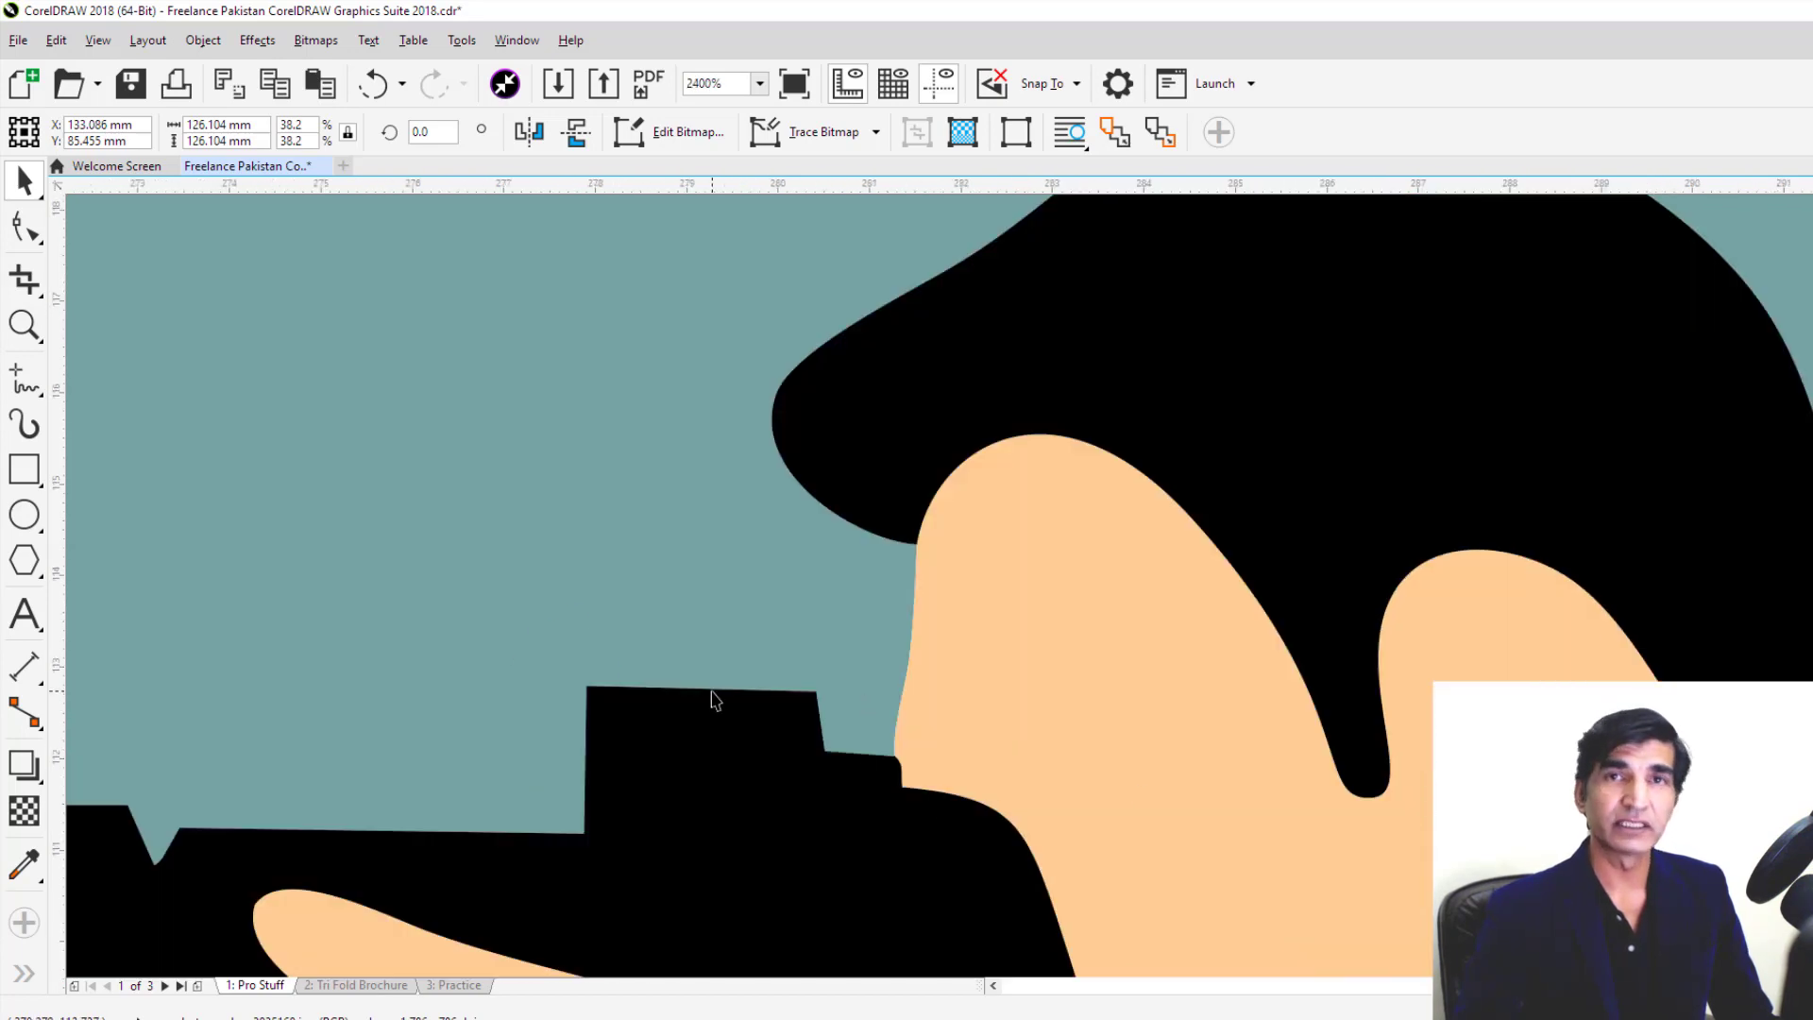
{"action": "key", "text": "shift+F4"}
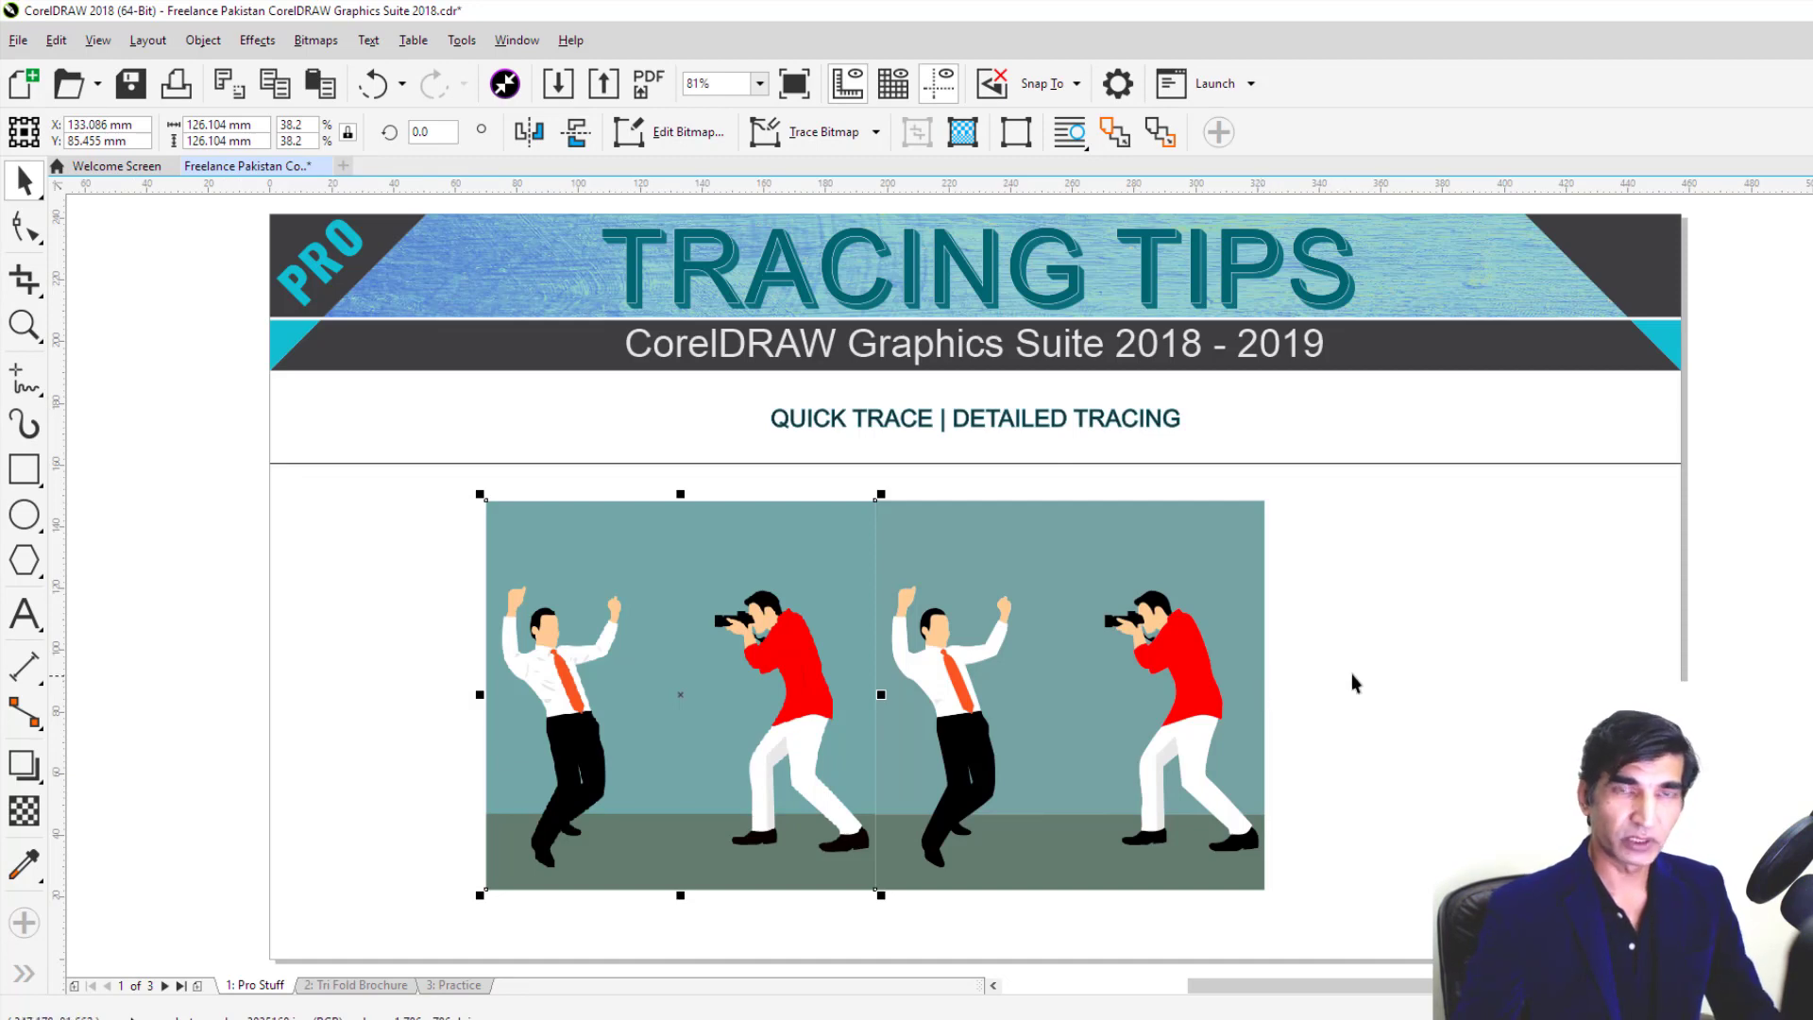
Step: Try deleting the original bitmap to leave only the traced copy, and undo the deletion
{"action": "left_click", "coordinate": [695, 587]}
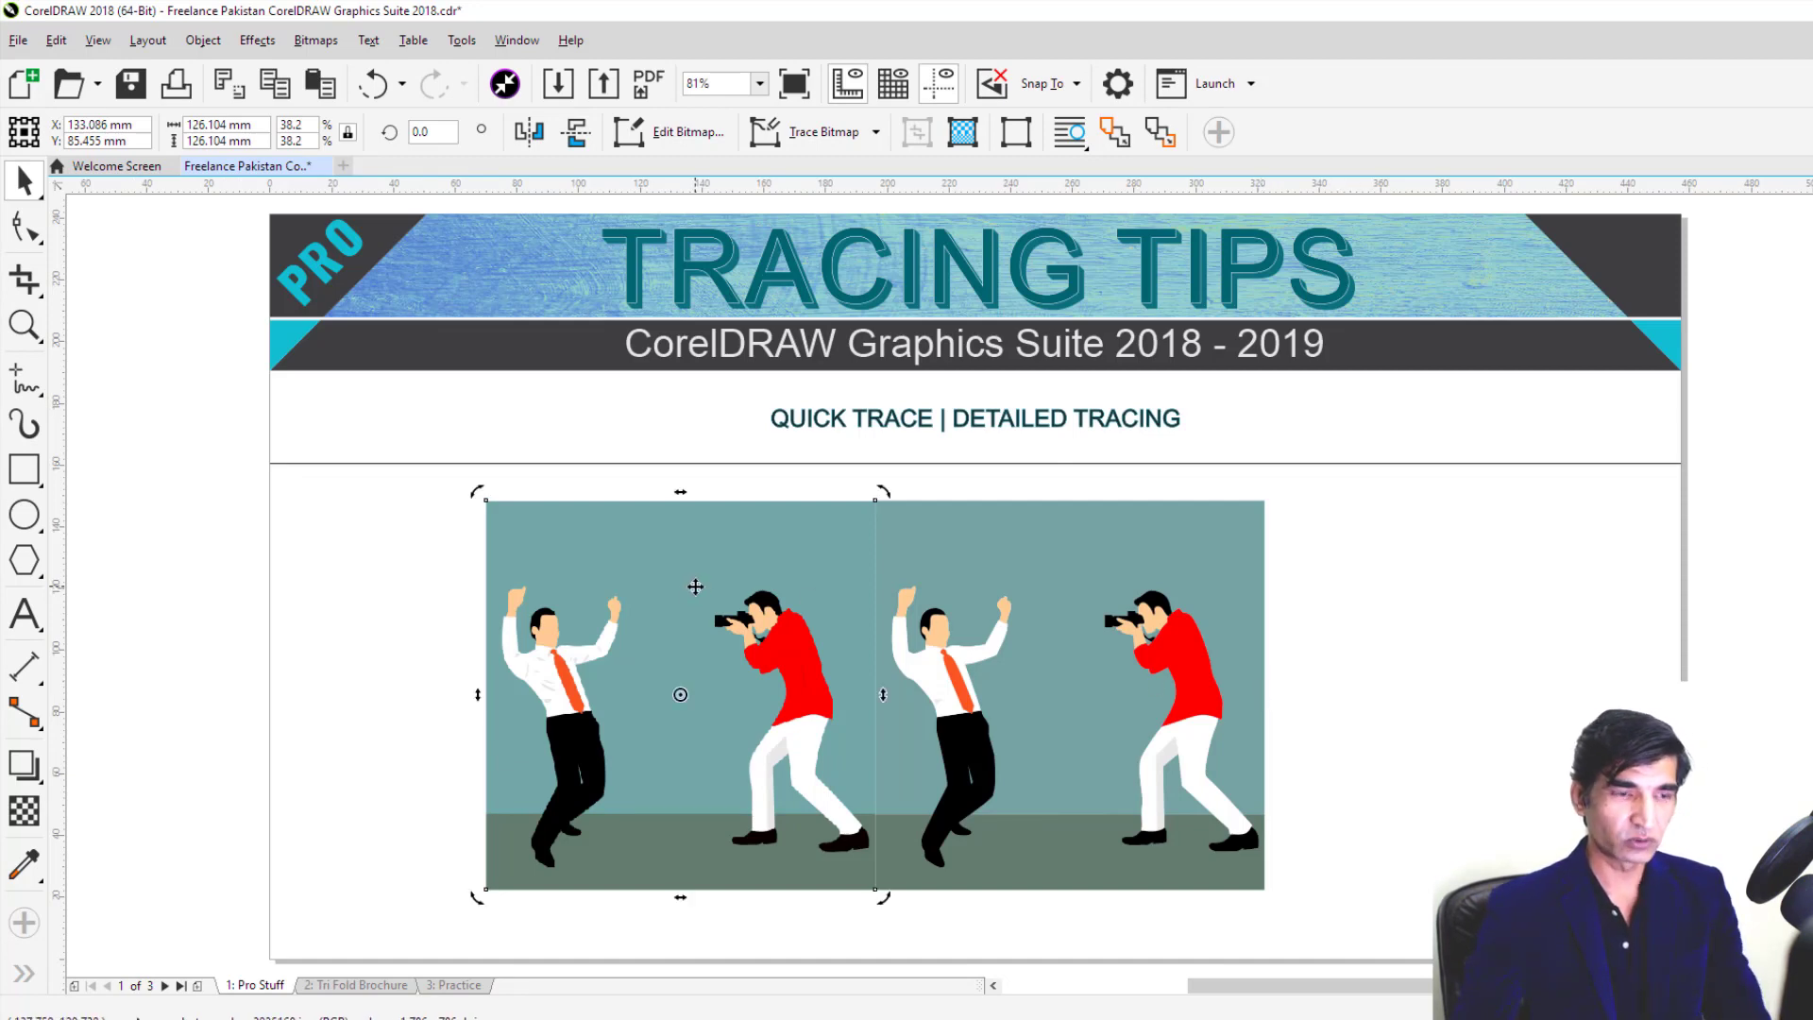
{"action": "key", "text": "Delete"}
{"action": "left_click", "coordinate": [1109, 647]}
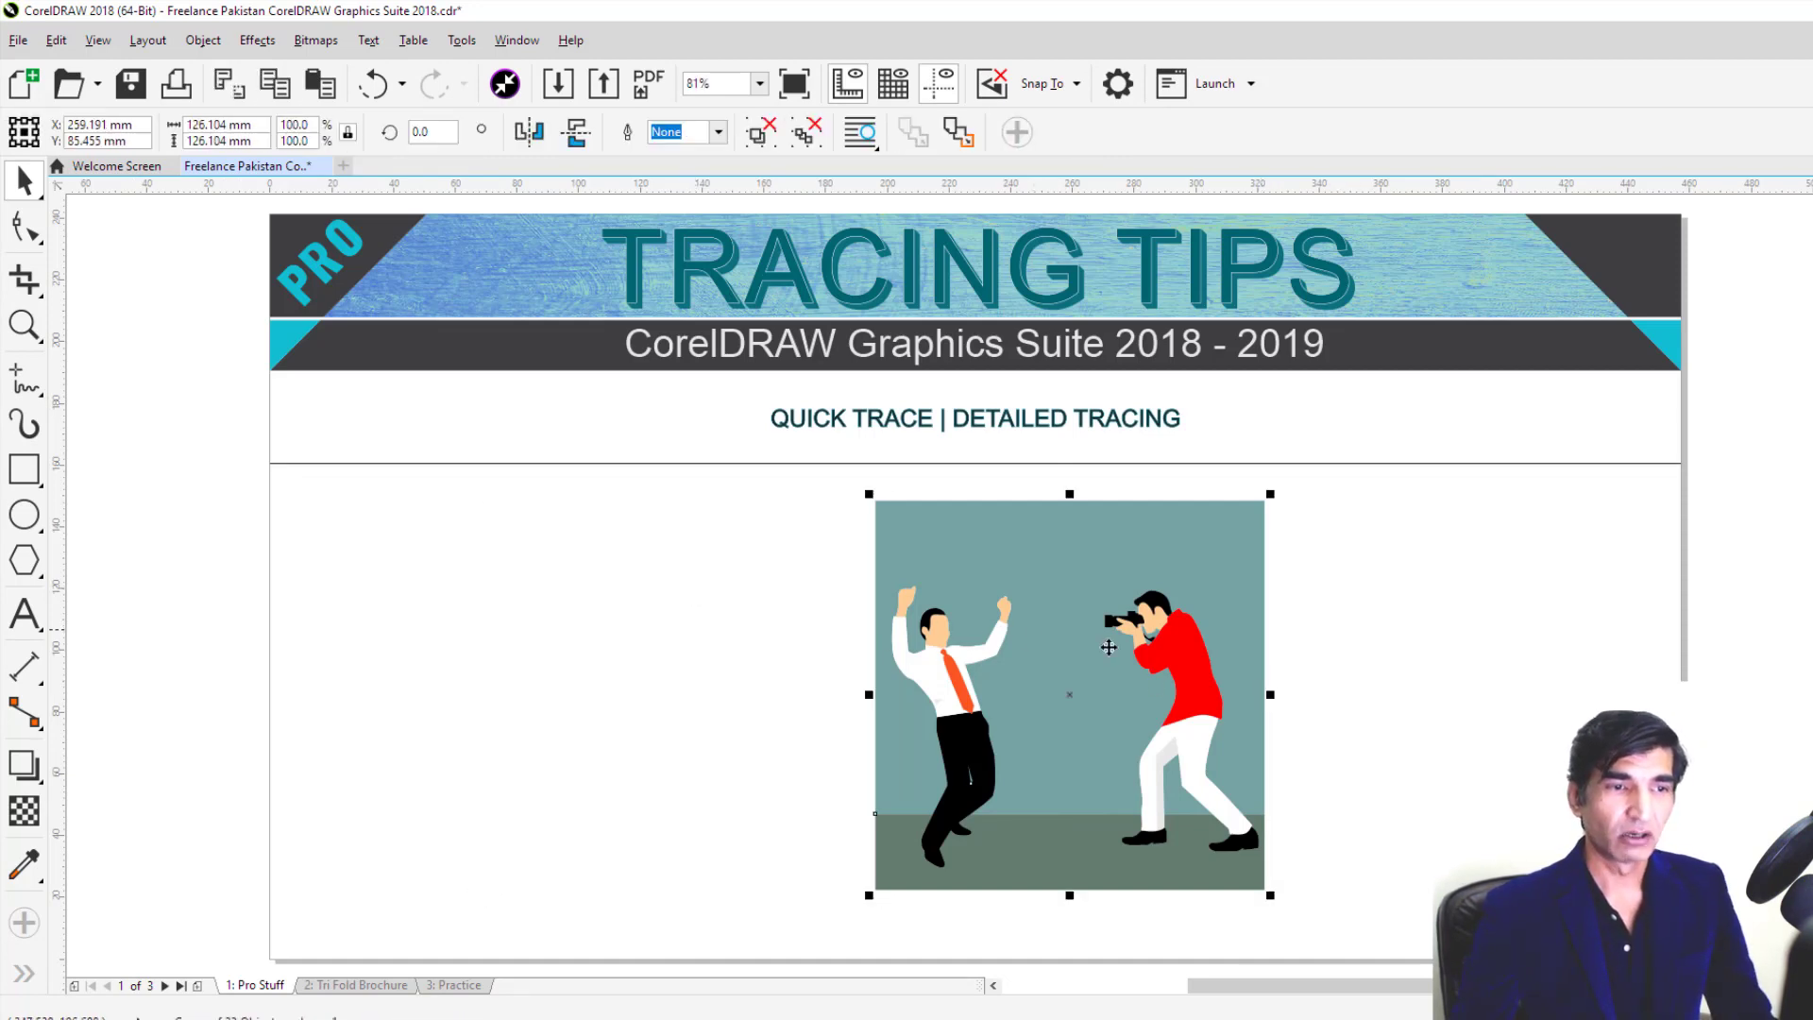
{"action": "scroll", "coordinate": [1142, 650], "scroll_direction": "up", "scroll_amount": 5}
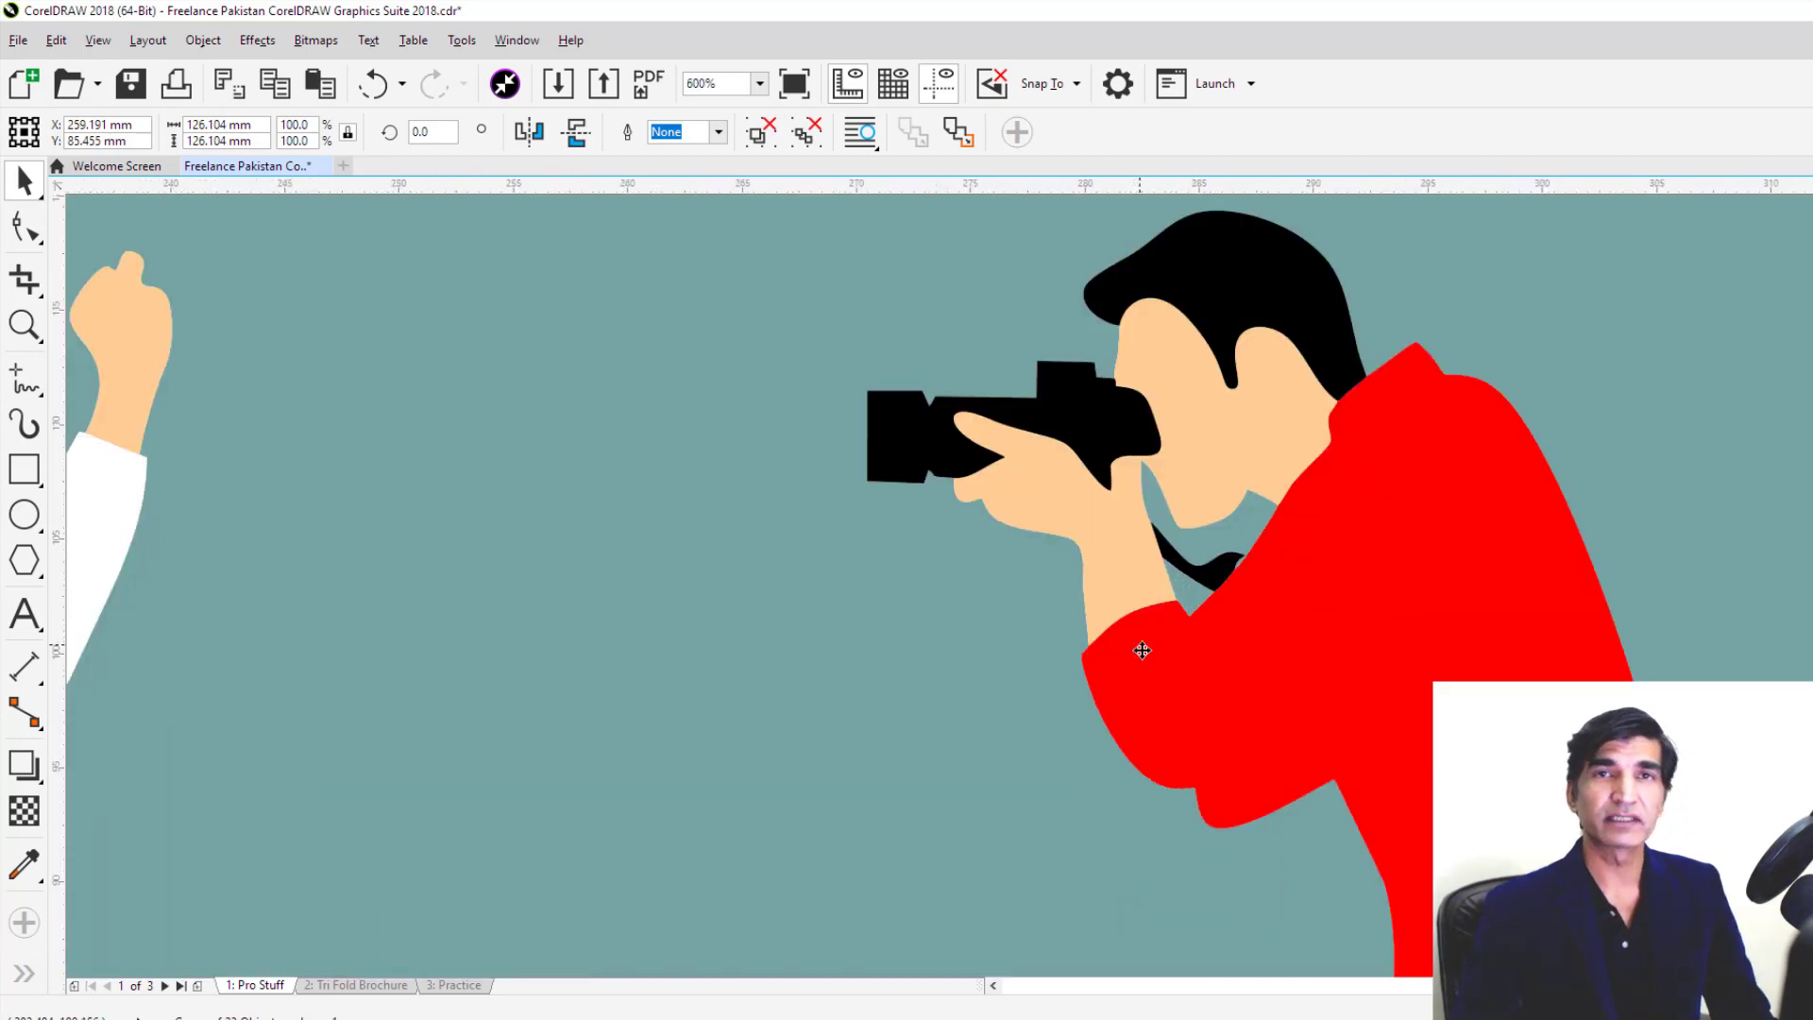
{"action": "scroll", "coordinate": [1143, 650], "scroll_direction": "down", "scroll_amount": 4}
{"action": "key", "text": "ctrl+z"}
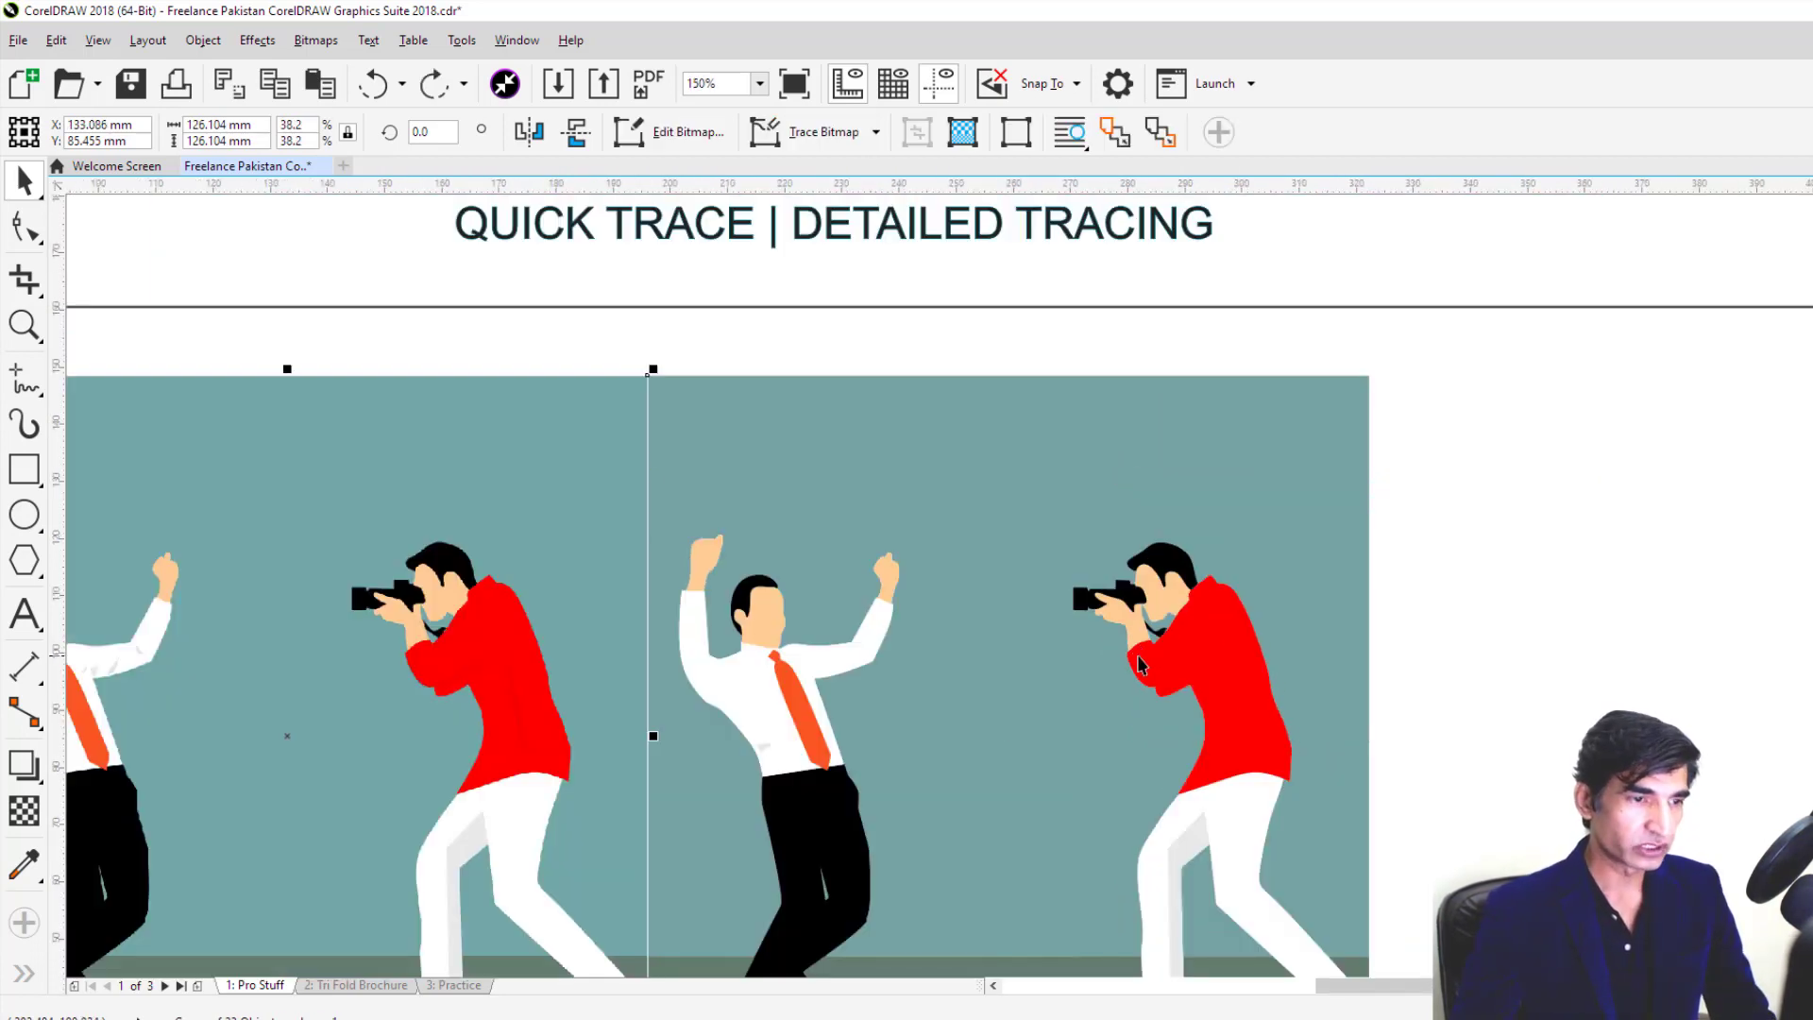
Step: Inspect the camera and hand in the traced copy up close, and delete that copy while keeping the original bitmap
{"action": "left_click", "coordinate": [1597, 575]}
{"action": "left_click", "coordinate": [1101, 619]}
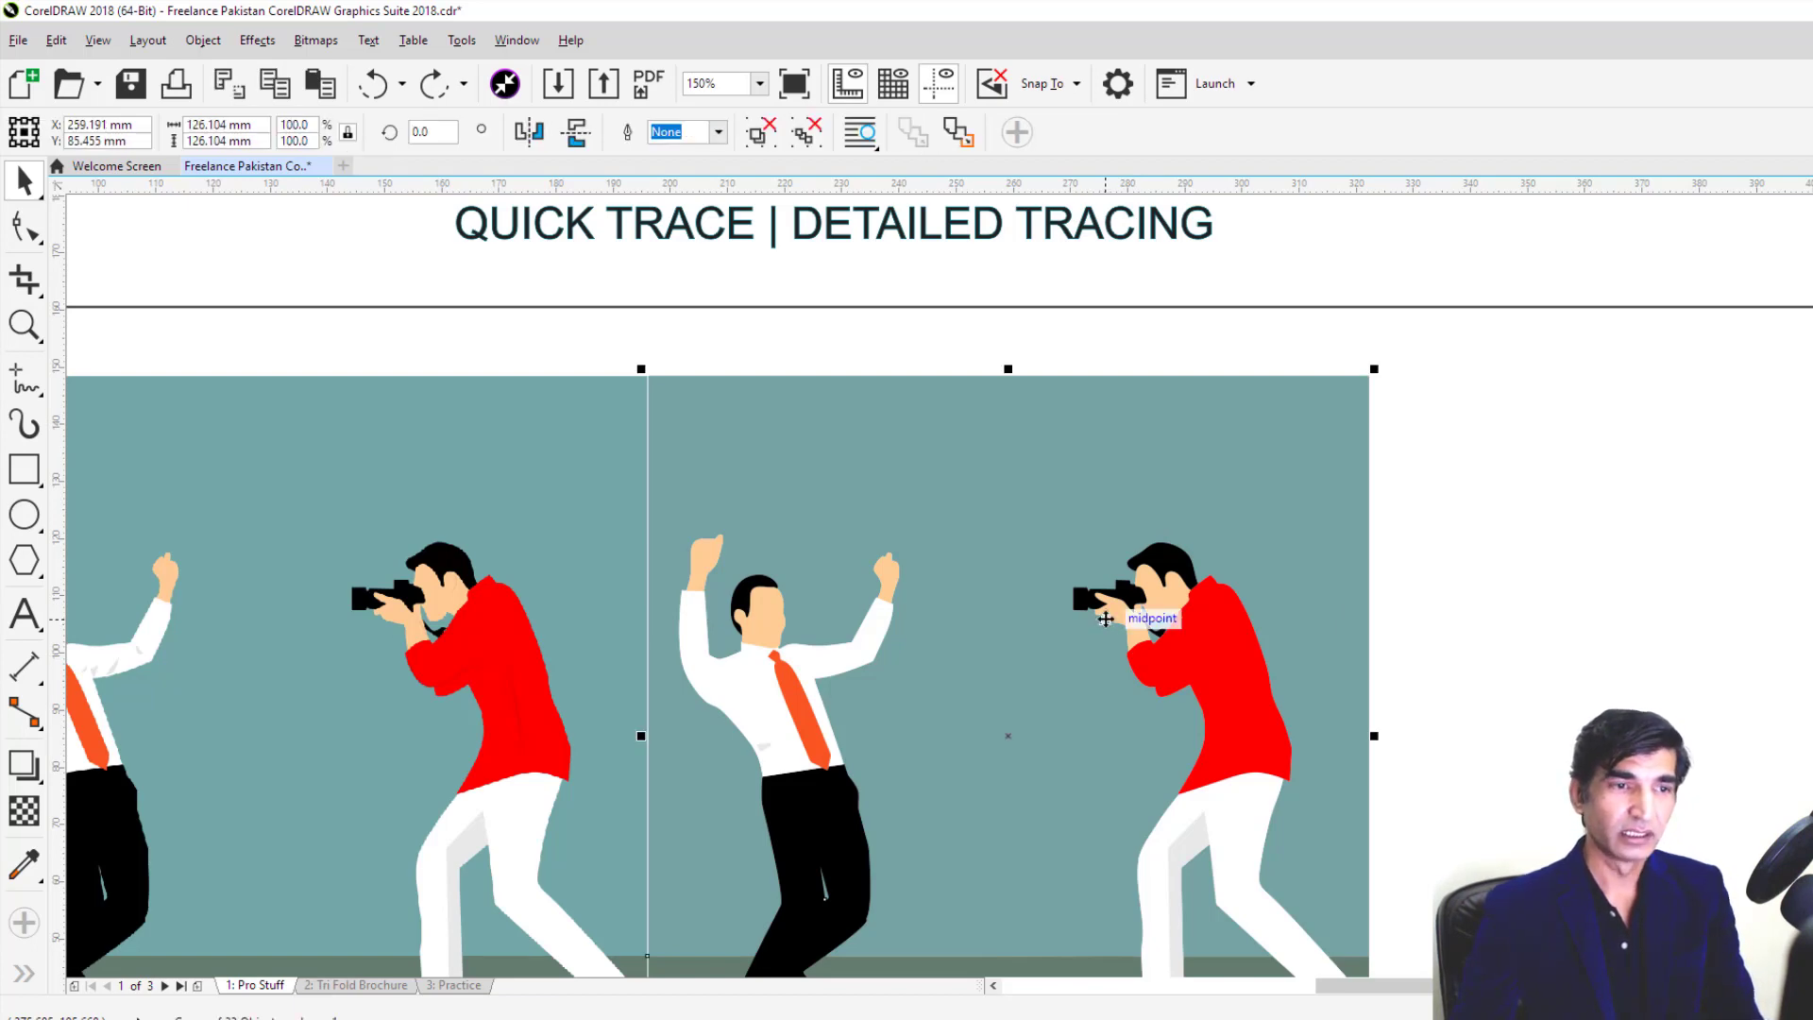
{"action": "scroll", "coordinate": [1101, 620], "scroll_direction": "up", "scroll_amount": 8}
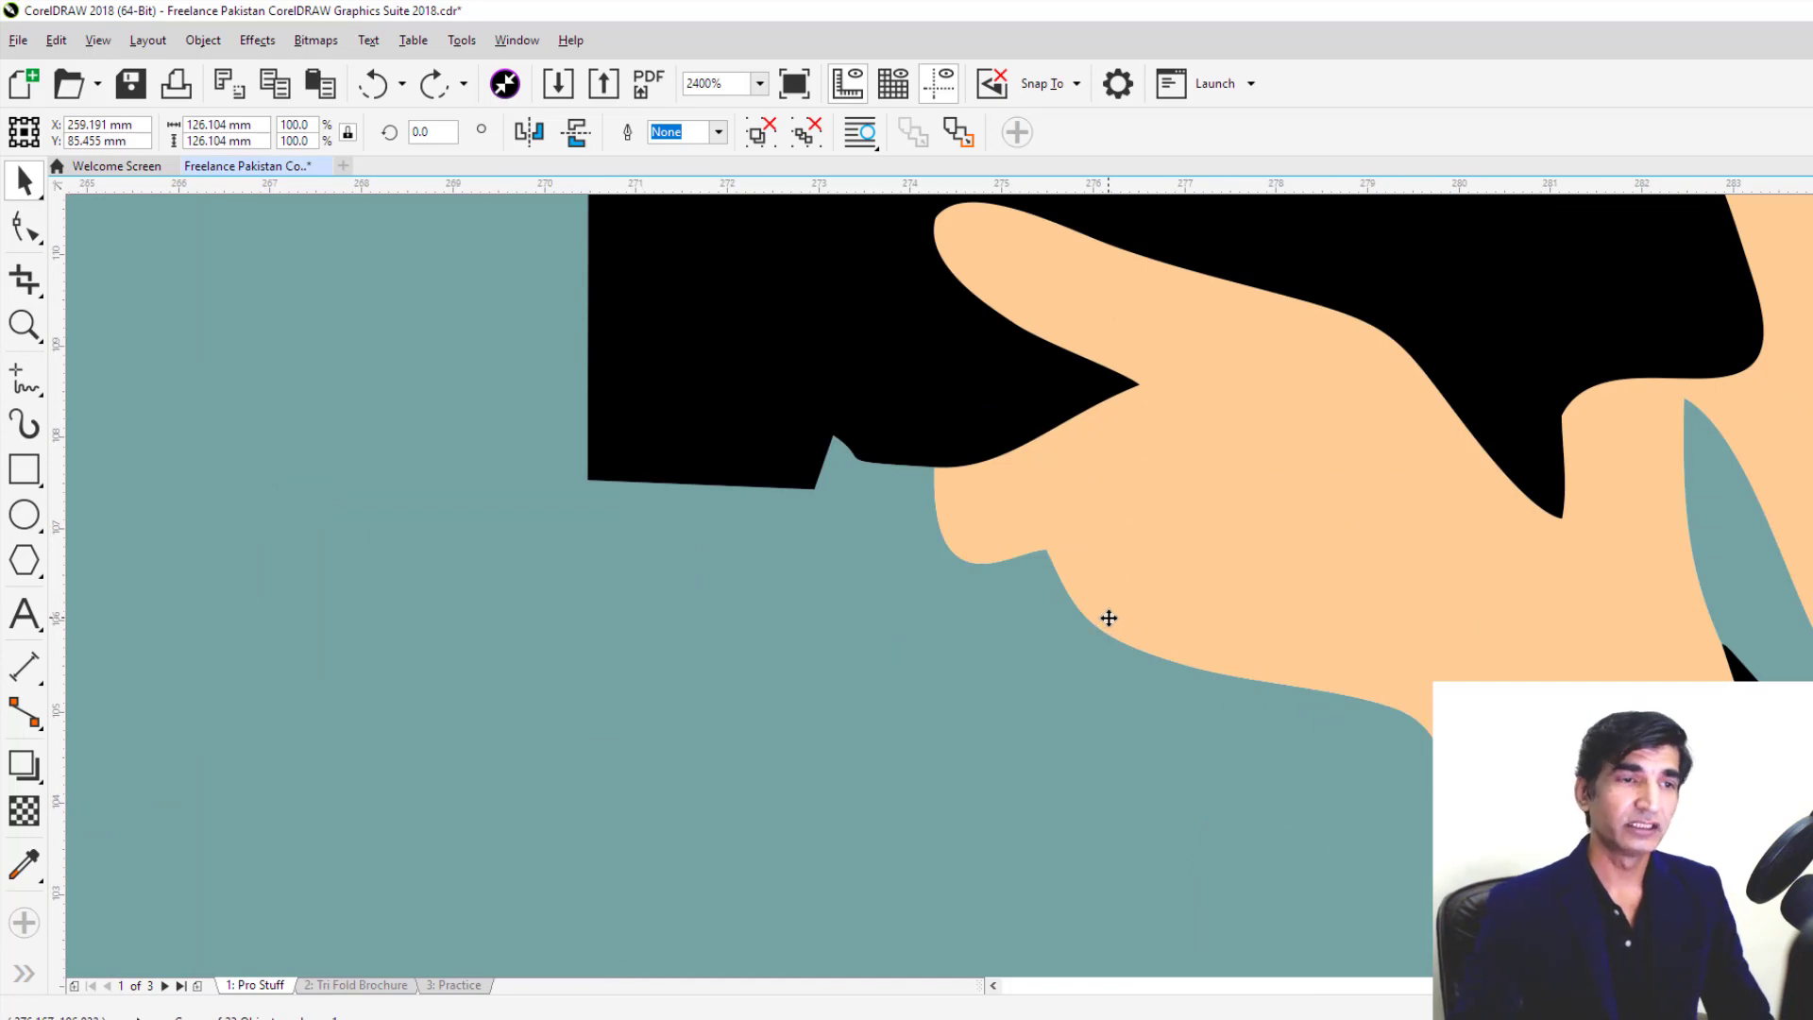
{"action": "scroll", "coordinate": [1109, 618], "scroll_direction": "down", "scroll_amount": 6}
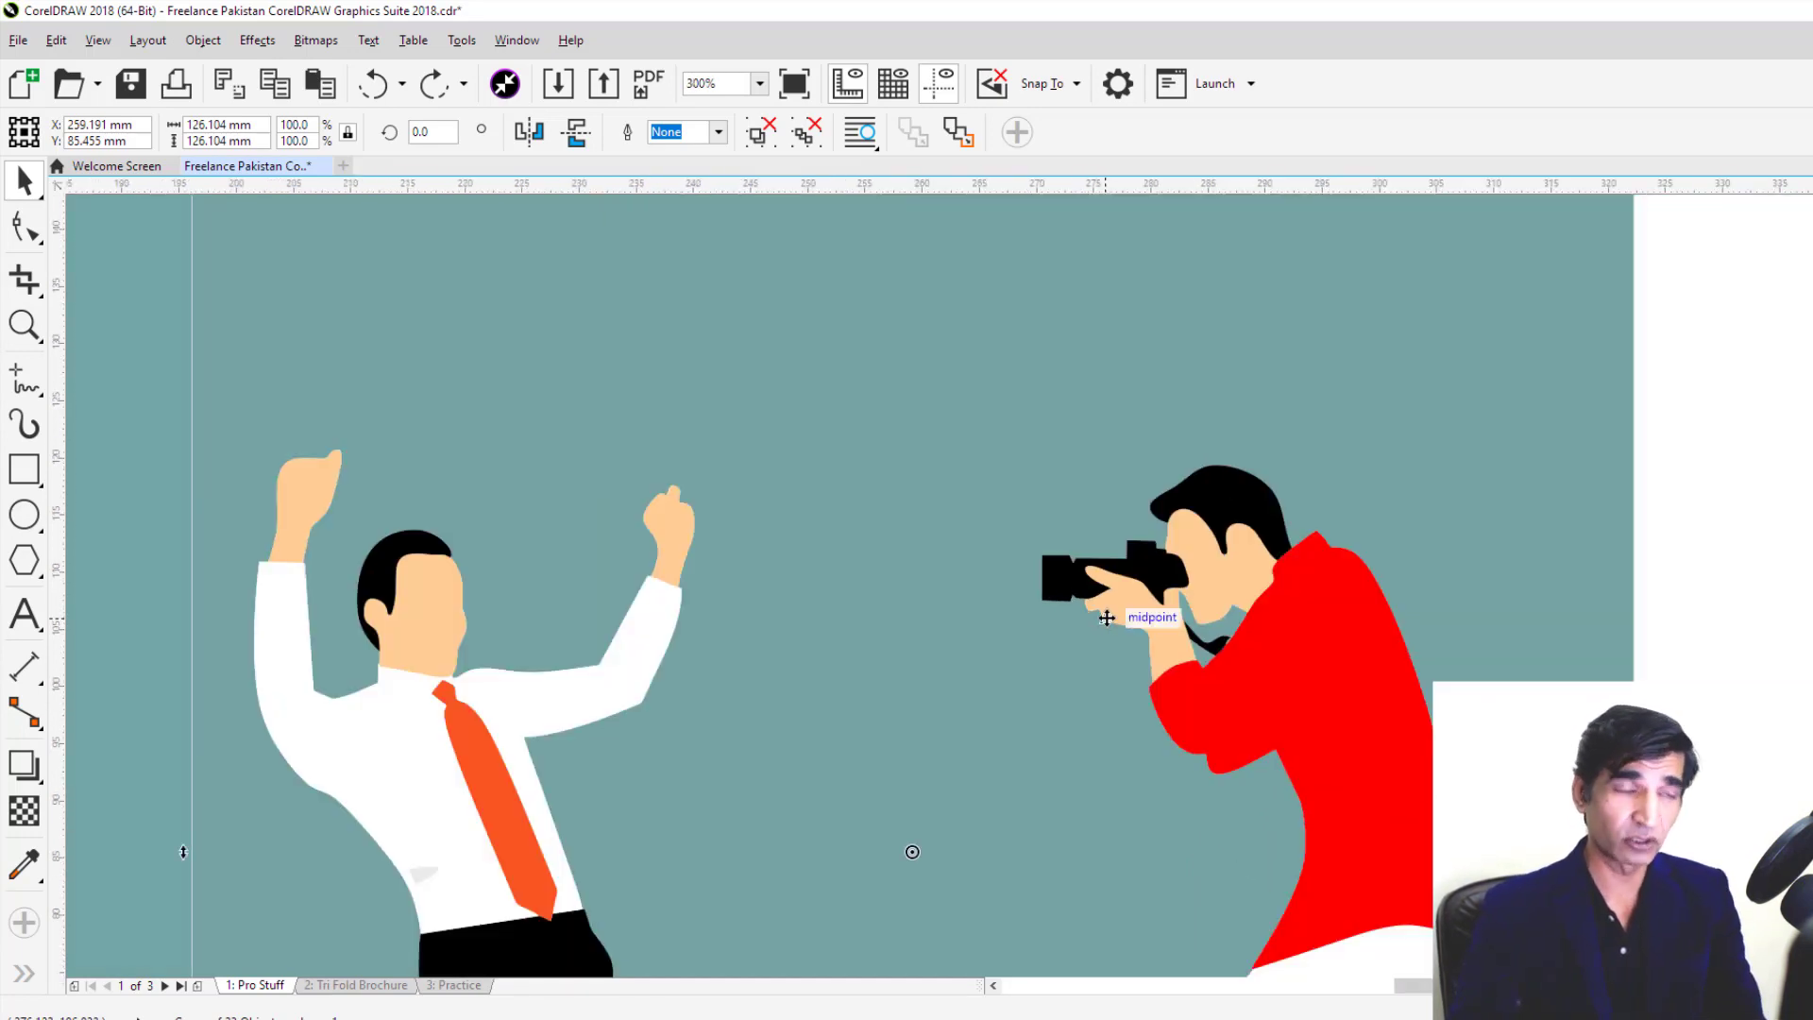
{"action": "key", "text": "Delete"}
{"action": "key", "text": "shift+F4"}
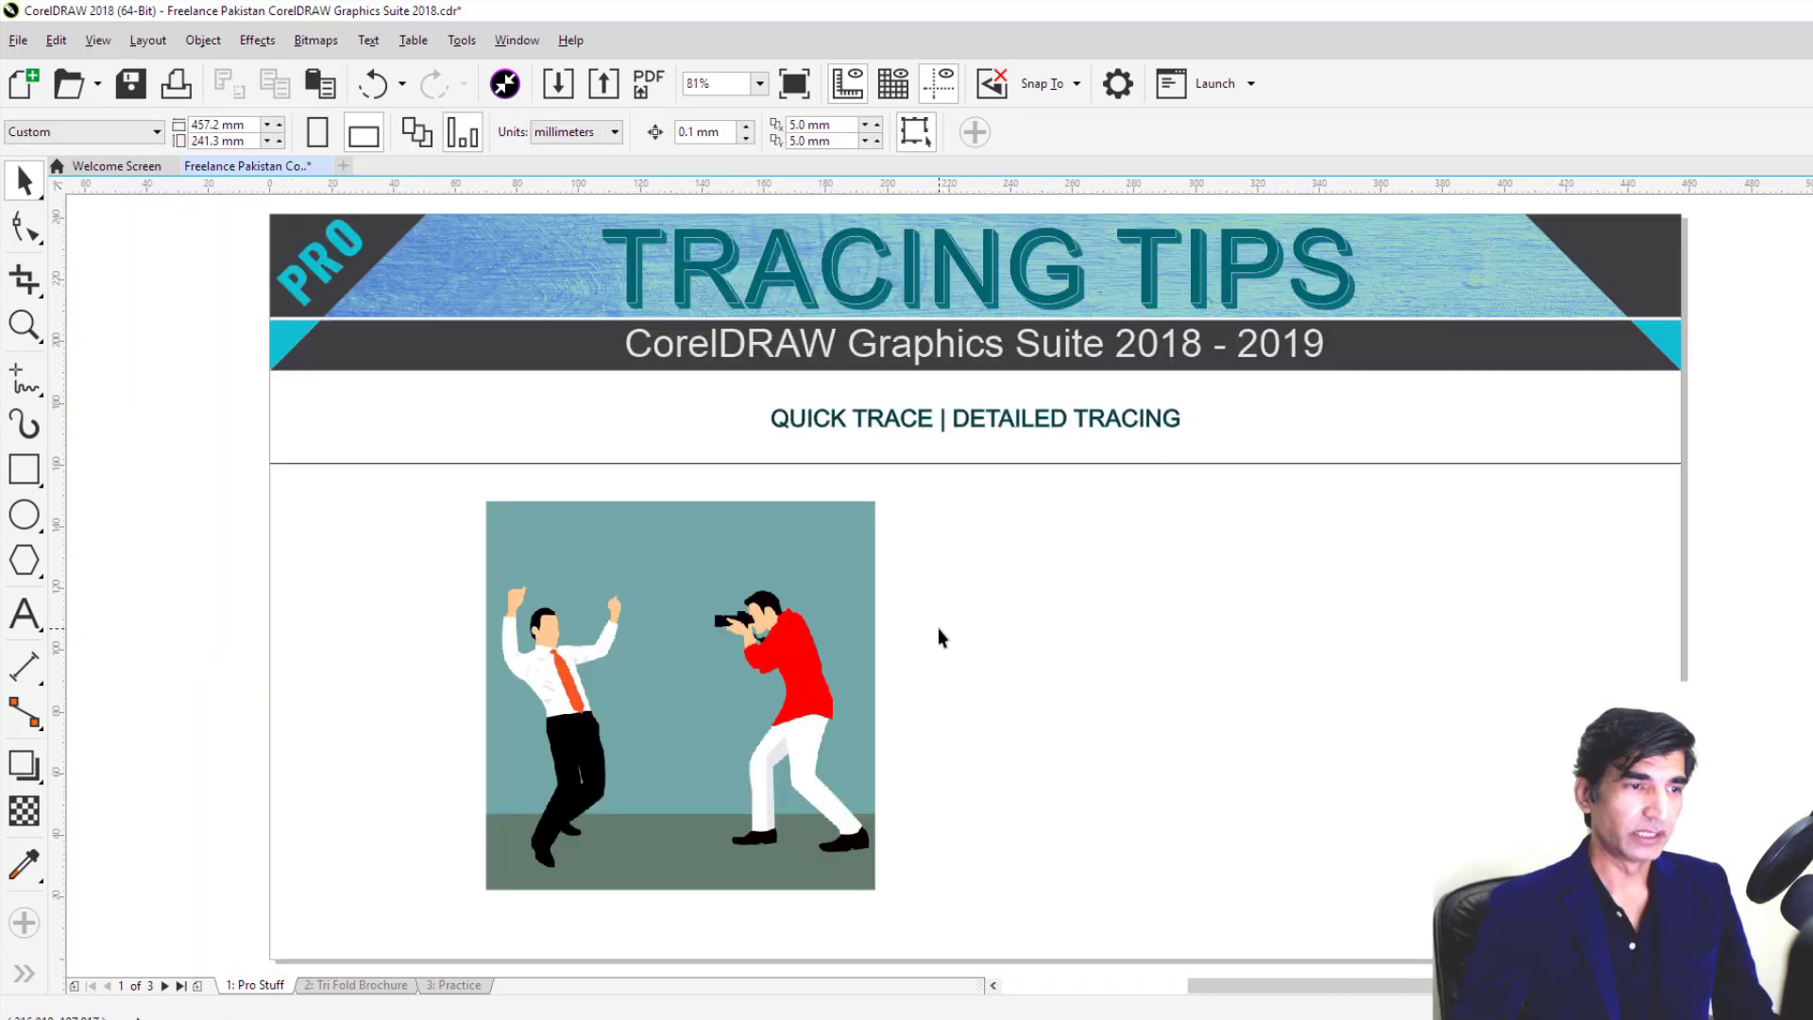
Step: Open a Centerline Trace of the photographer bitmap using the Technical Illustration type, and maximize the PowerTRACE window
{"action": "left_click", "coordinate": [722, 609]}
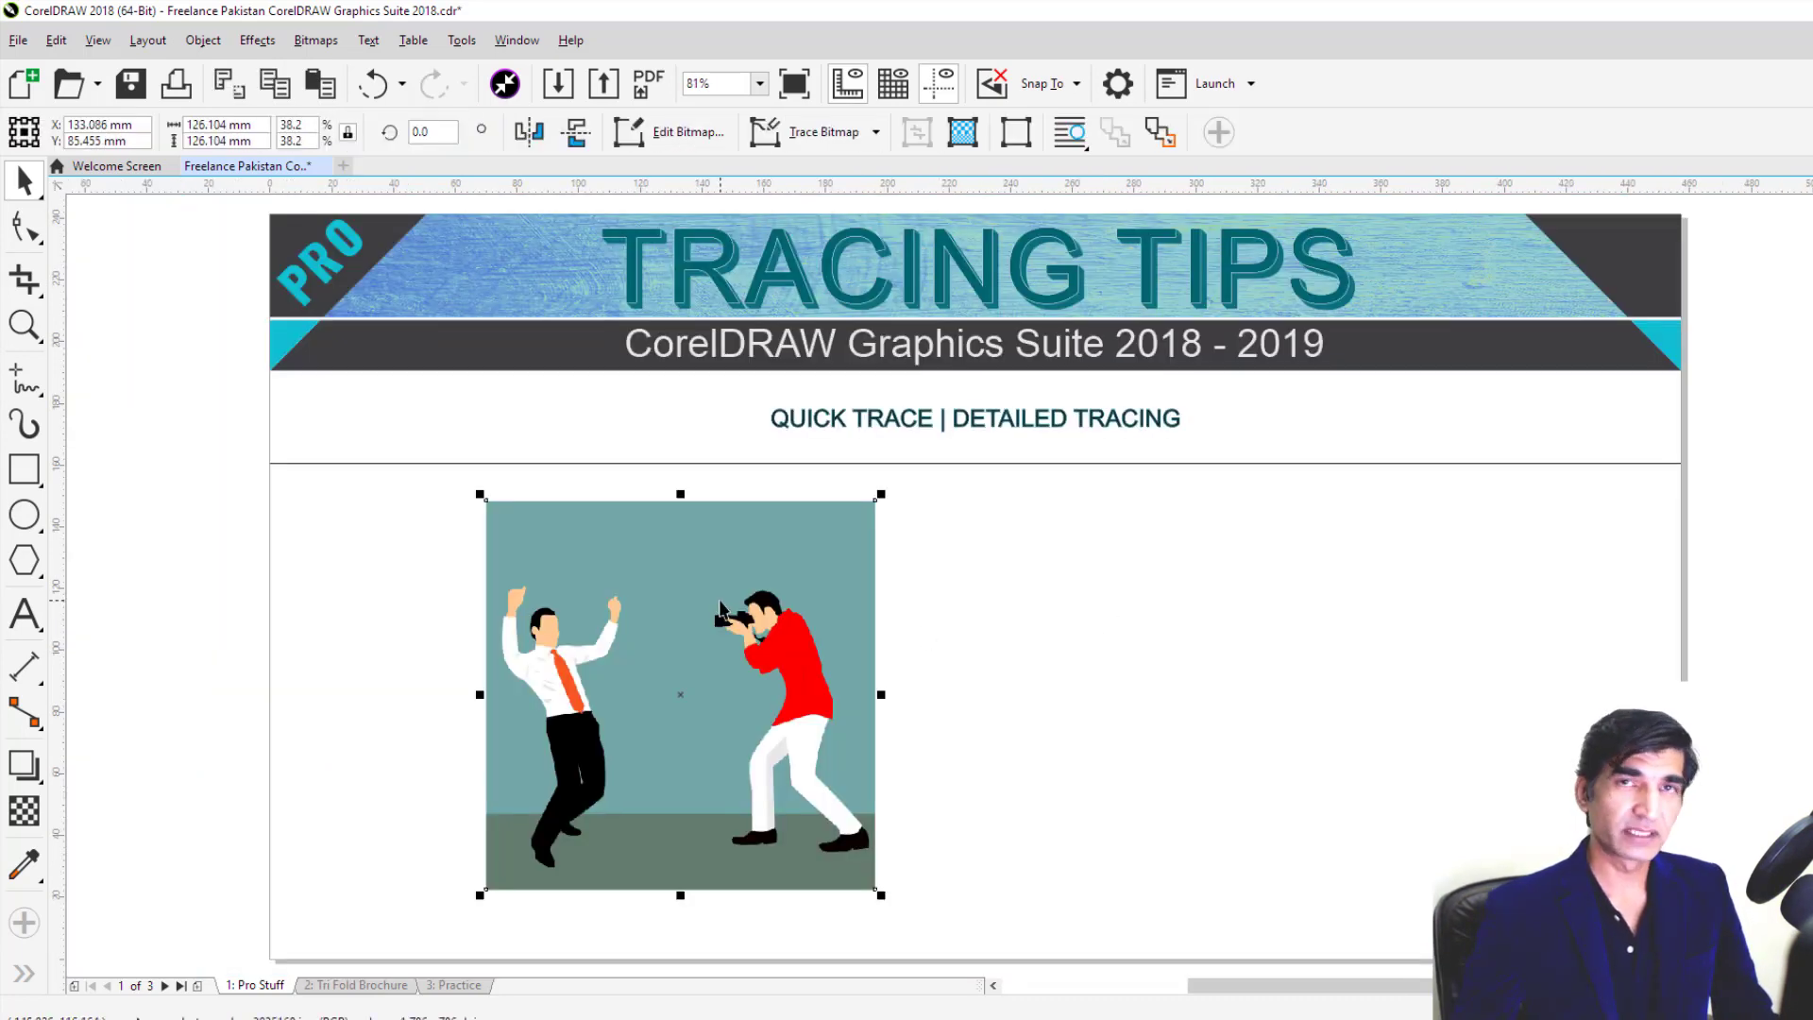
{"action": "left_click", "coordinate": [877, 133]}
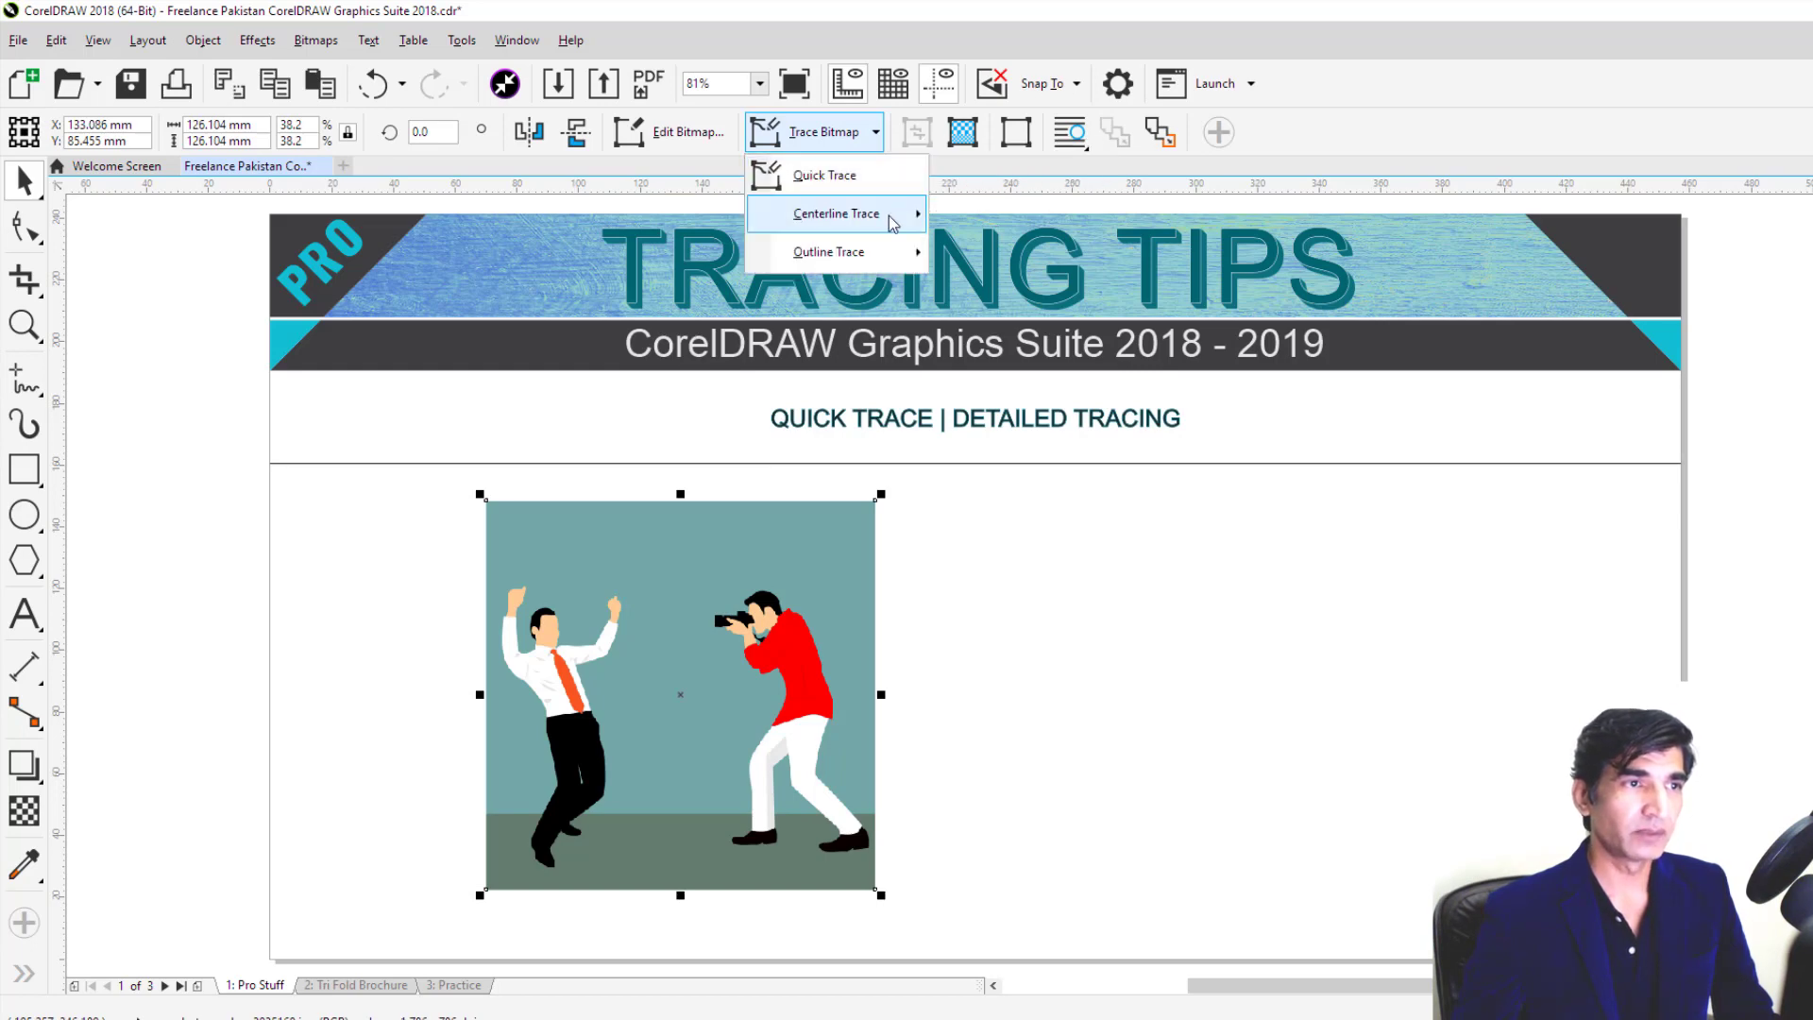
{"action": "mouse_move", "coordinate": [893, 223]}
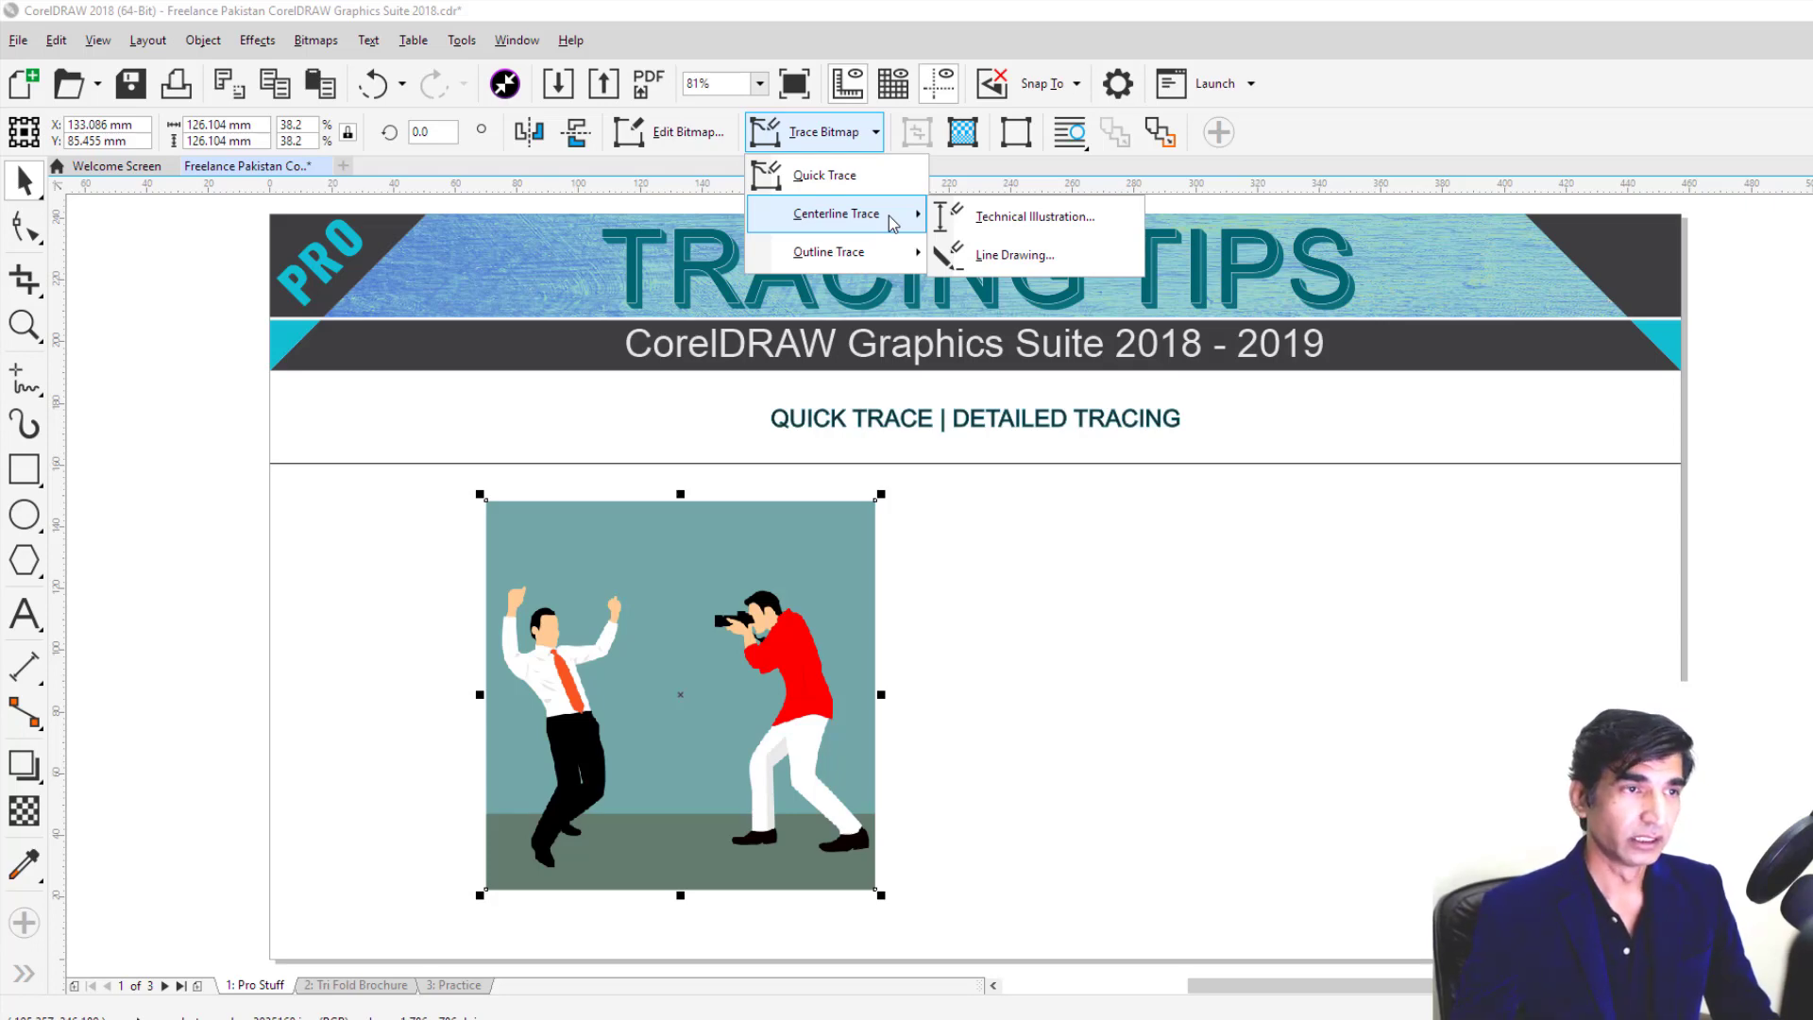
{"action": "left_click", "coordinate": [1047, 224]}
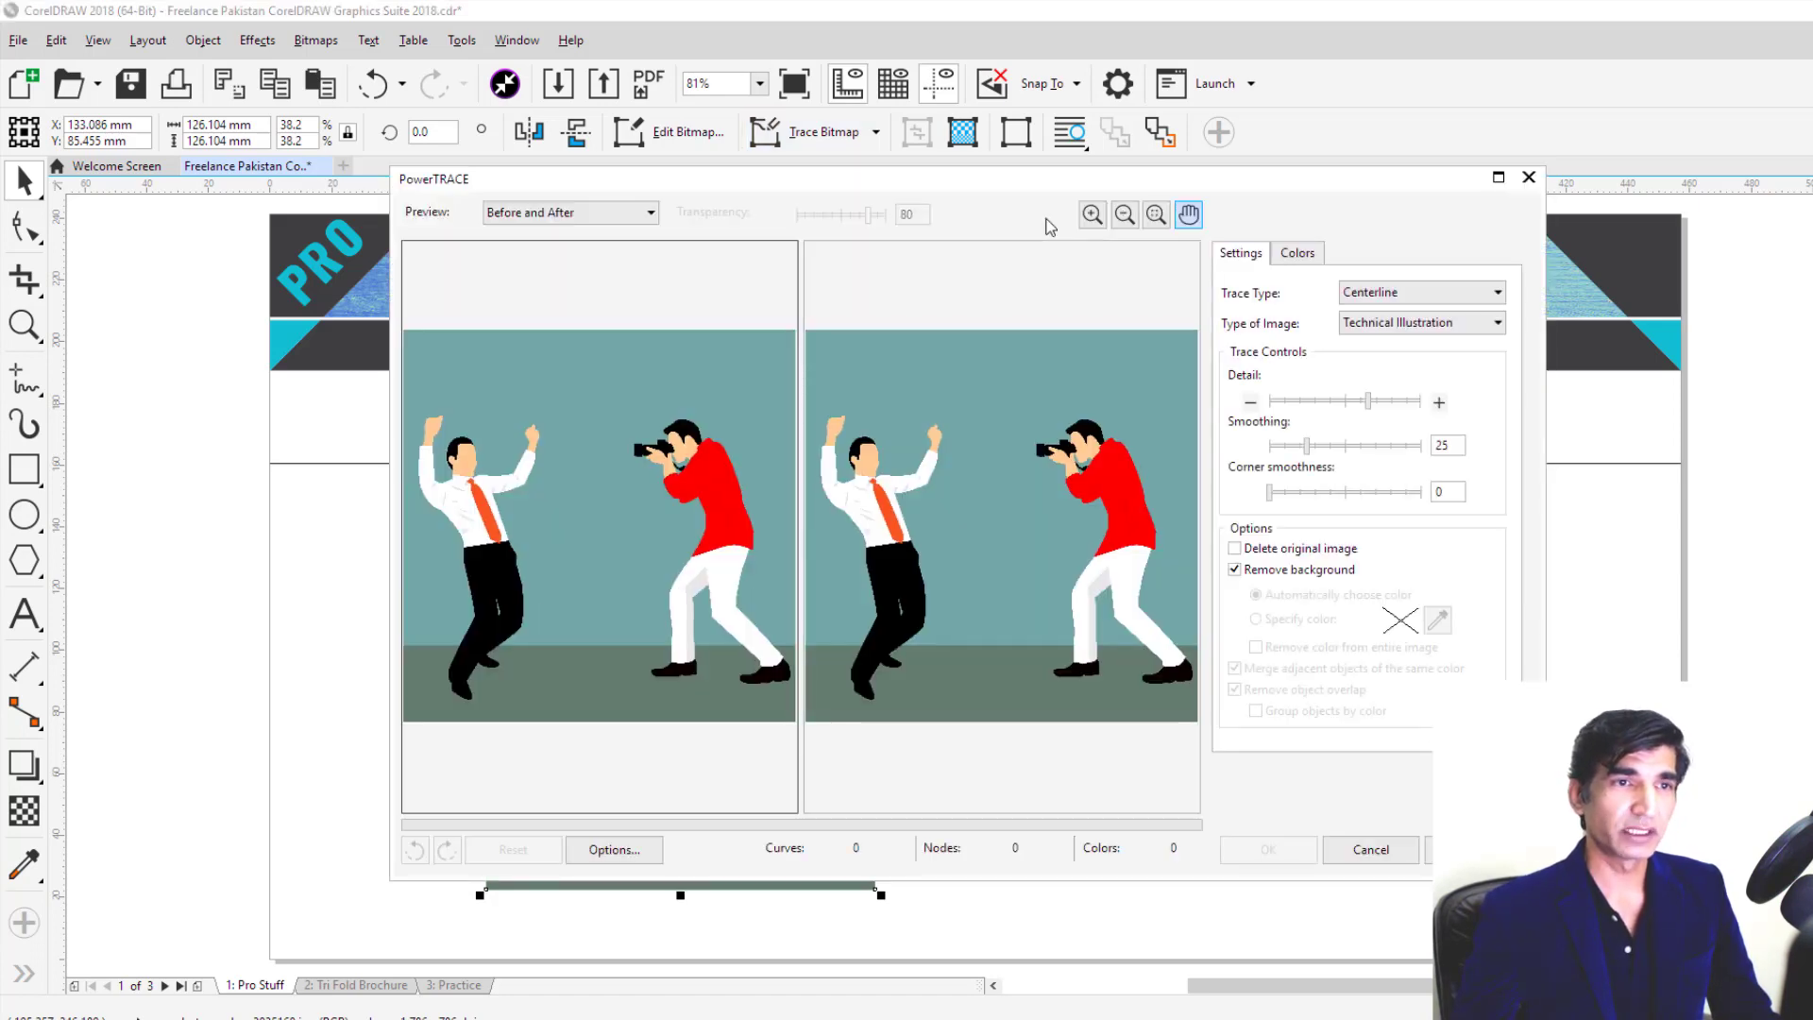
{"action": "left_click", "coordinate": [1499, 179]}
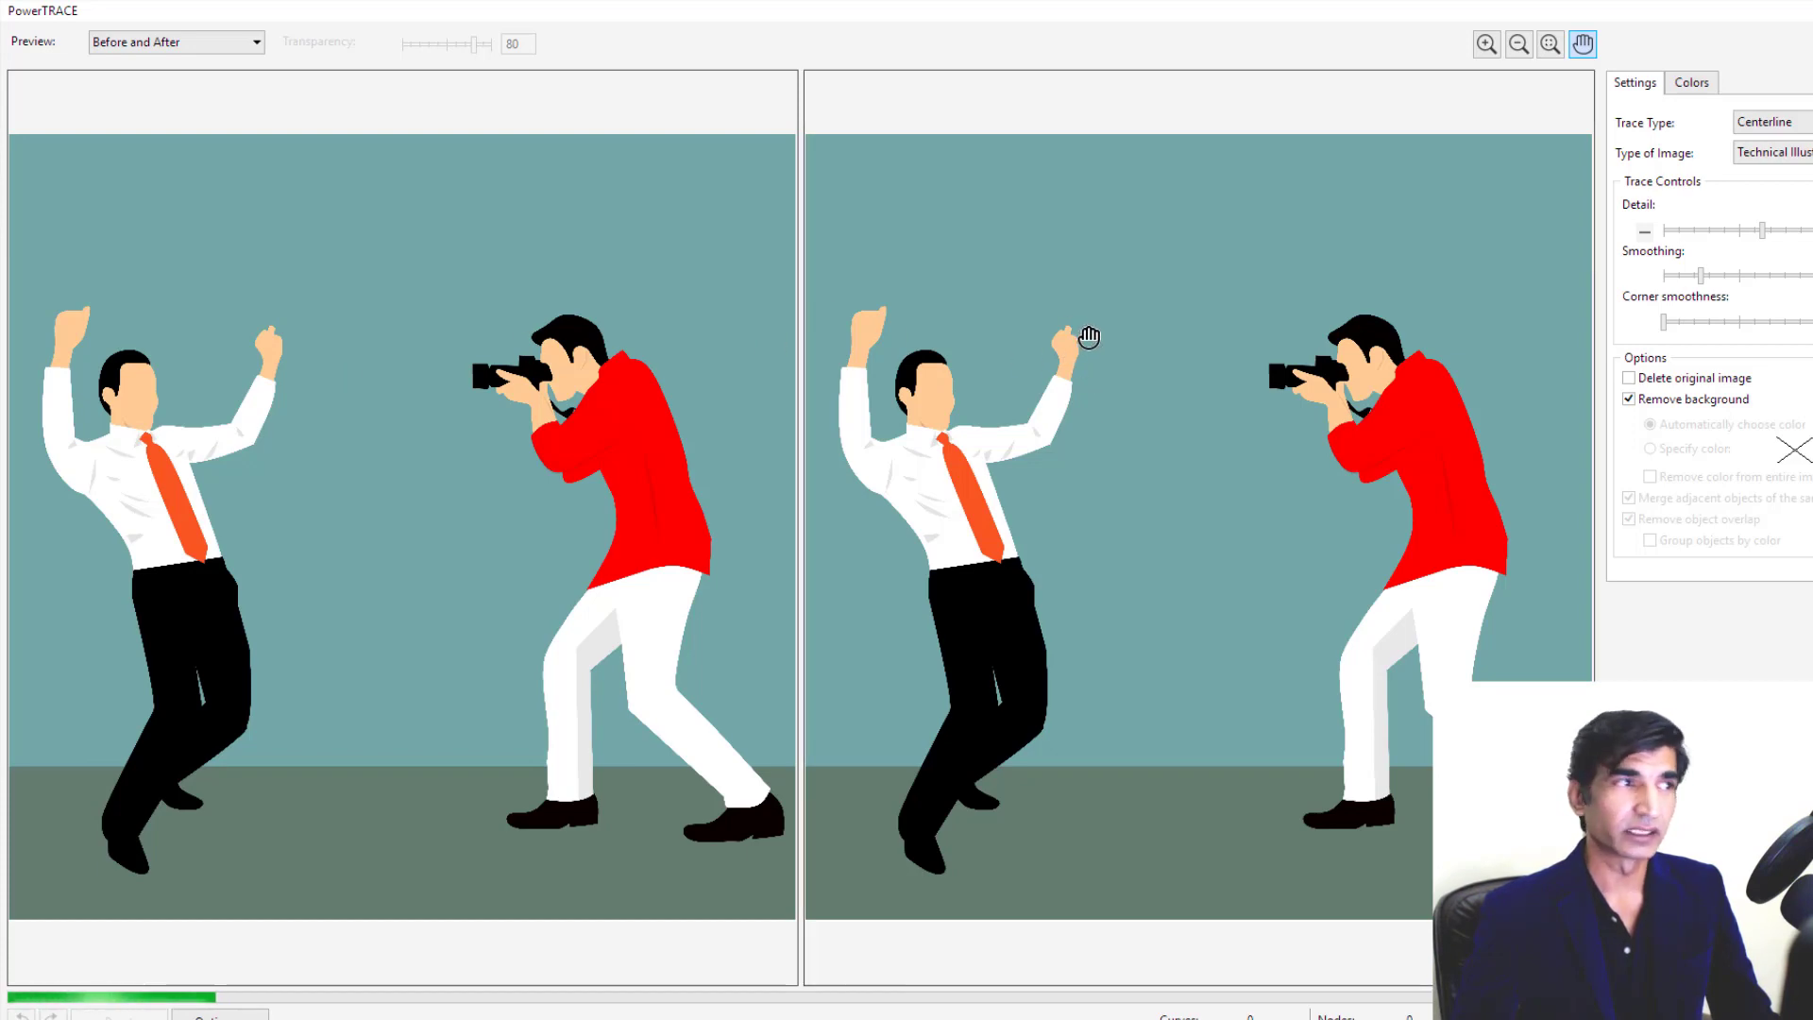
Step: View the centerline trace in Large Preview and in Wireframe Overlay
{"action": "left_click", "coordinate": [211, 48]}
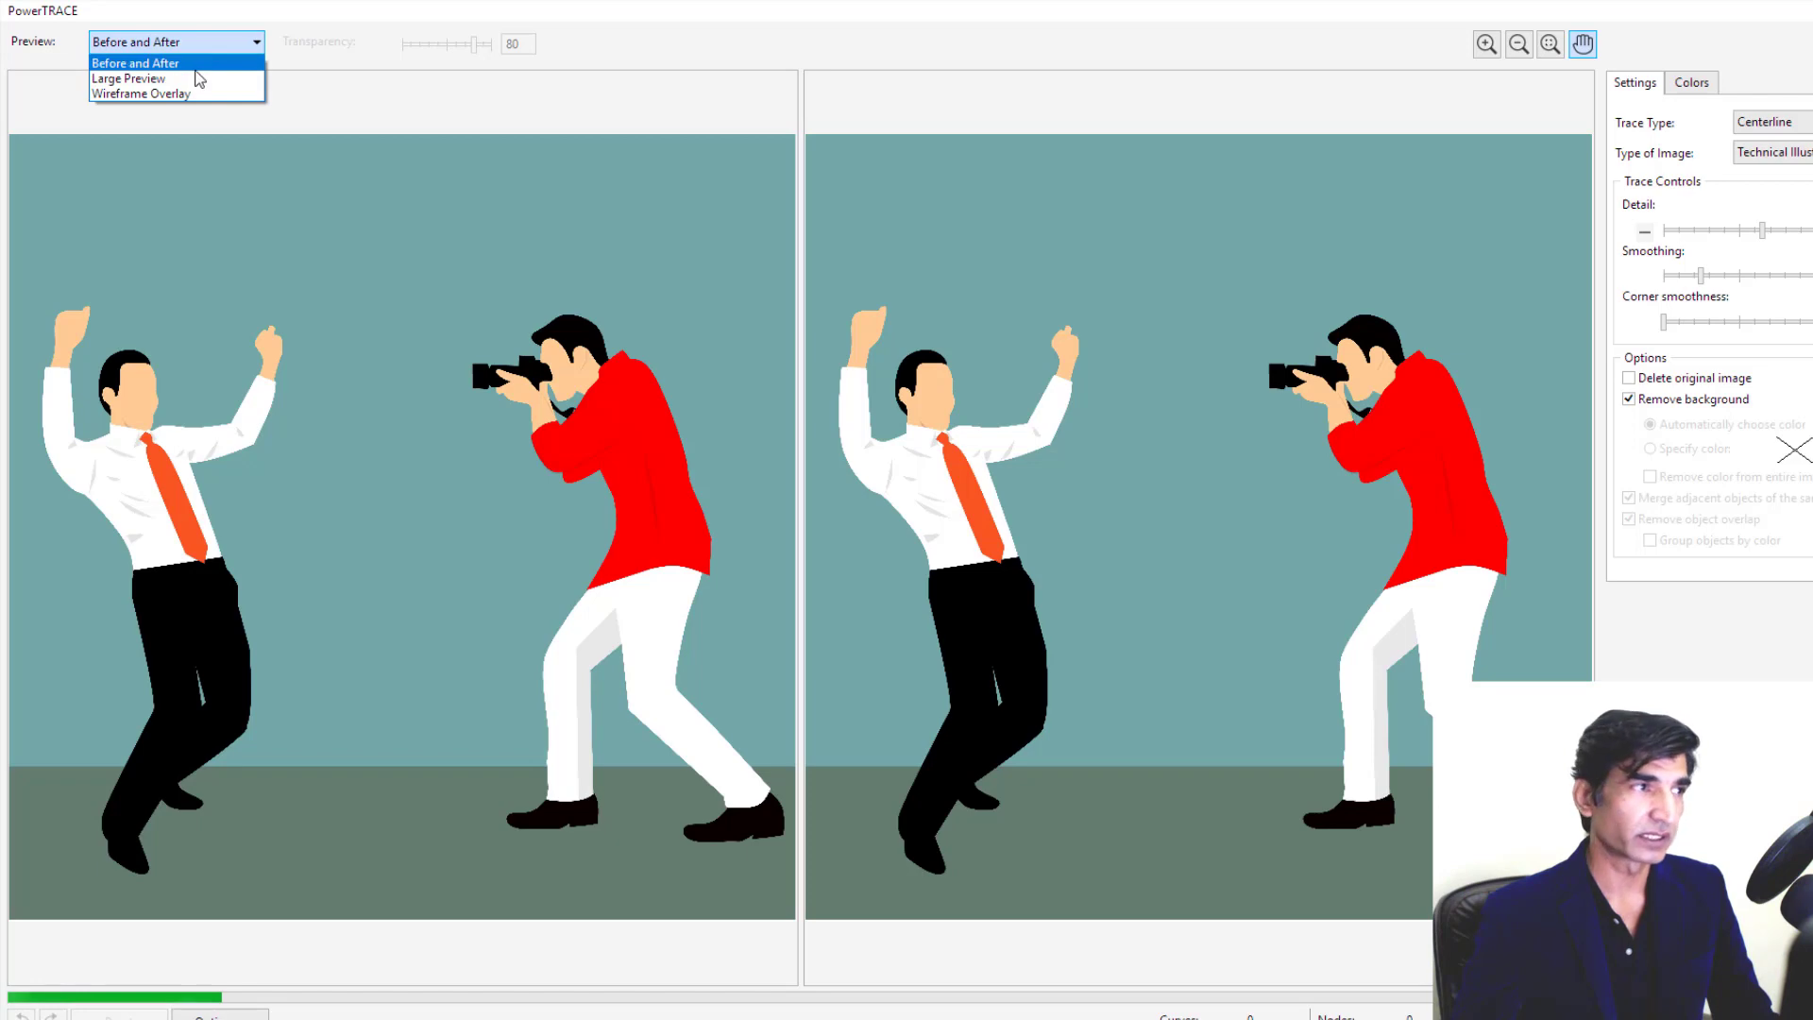
{"action": "left_click", "coordinate": [194, 79]}
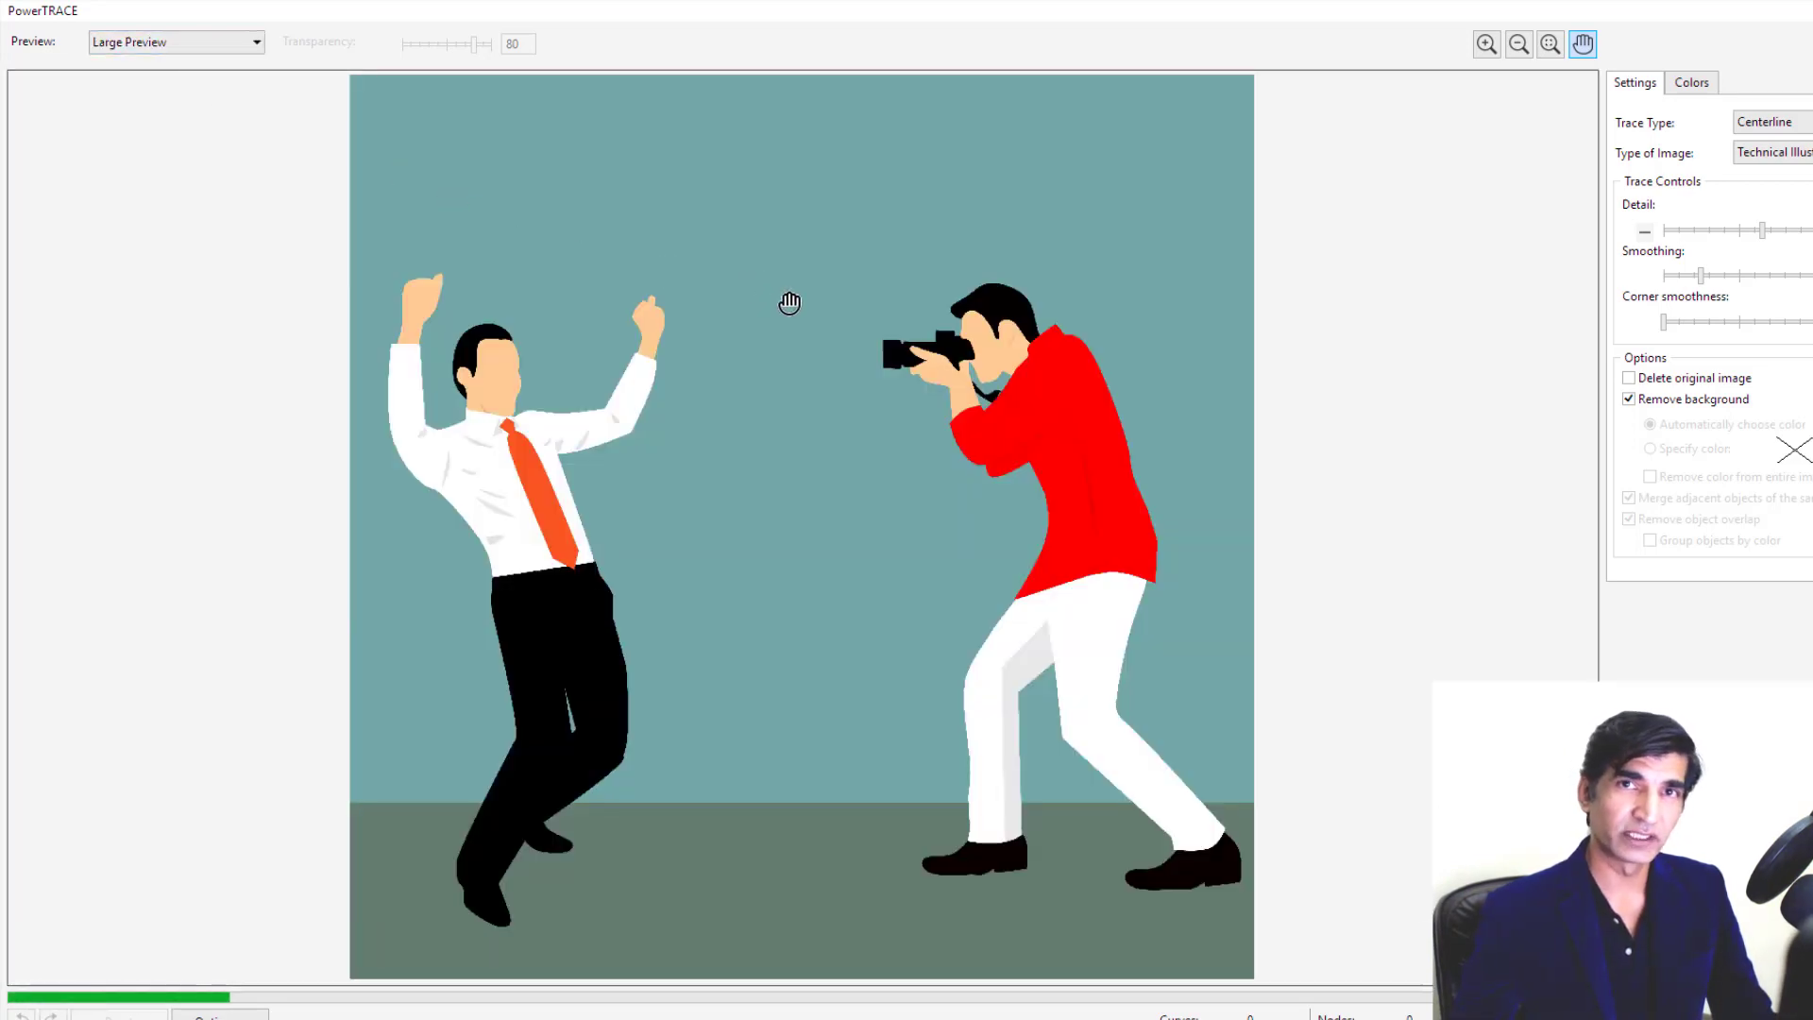
{"action": "left_click", "coordinate": [192, 41]}
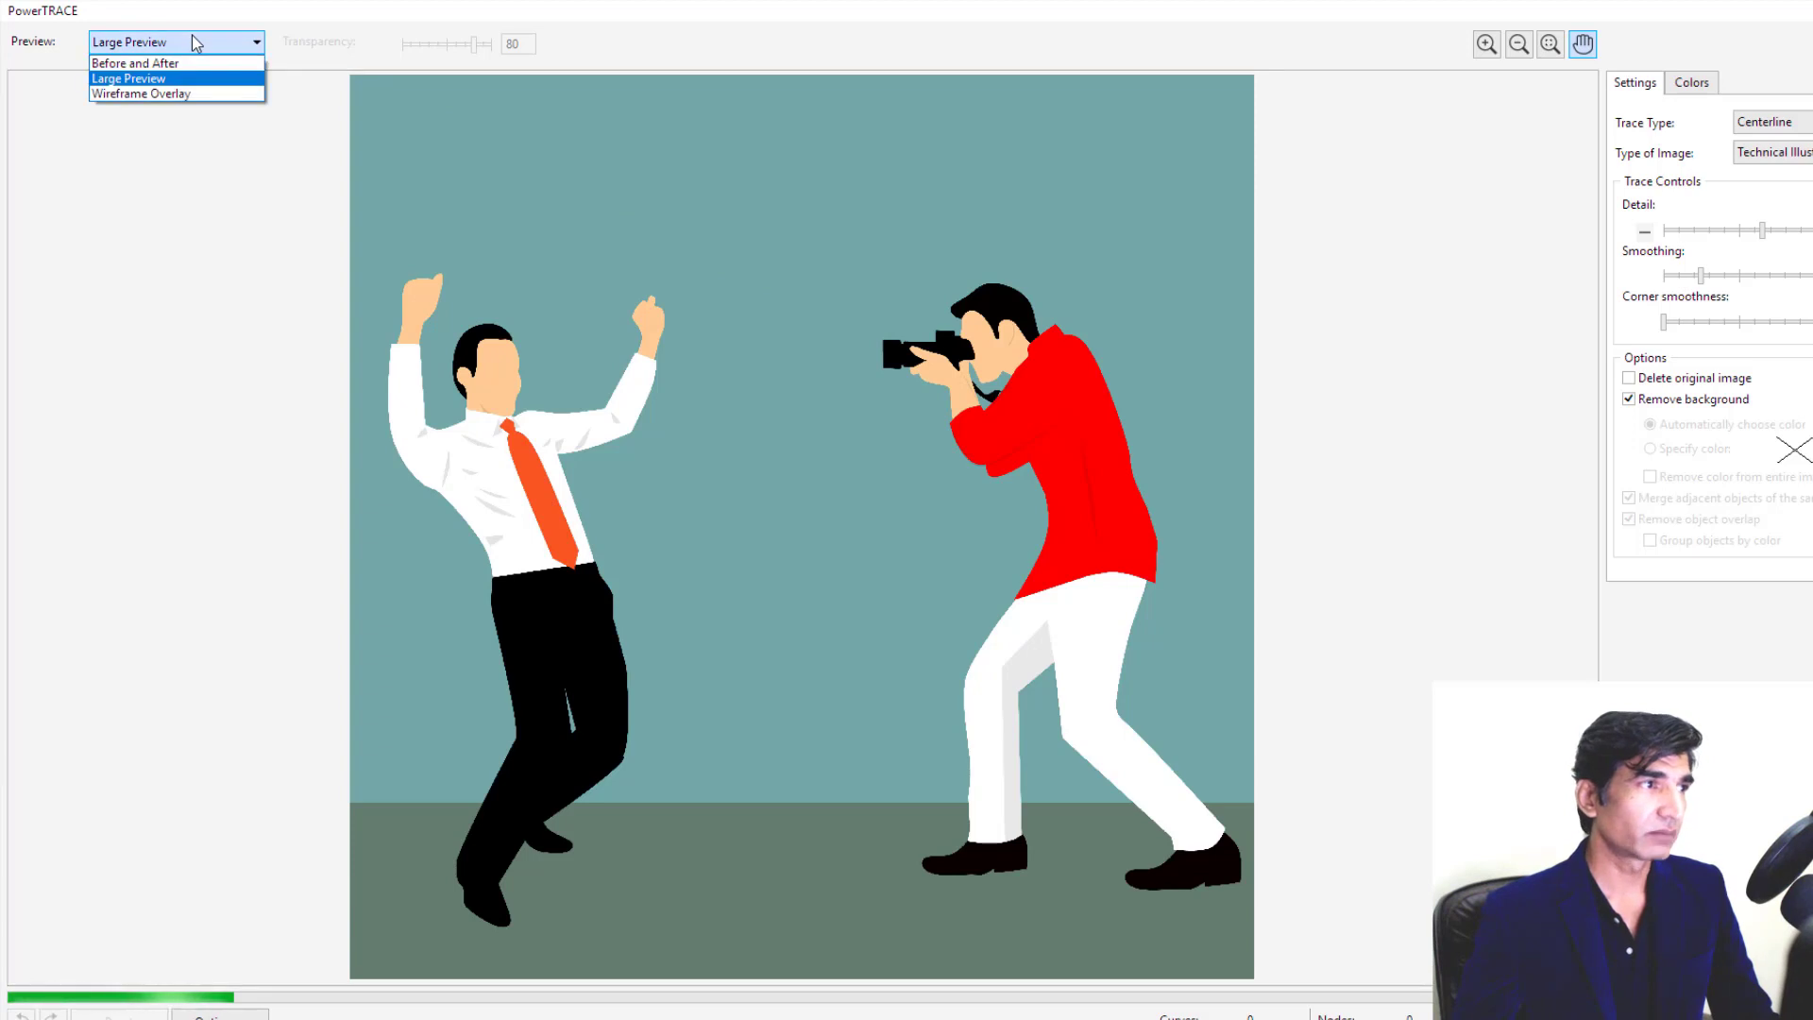
{"action": "left_click", "coordinate": [194, 94]}
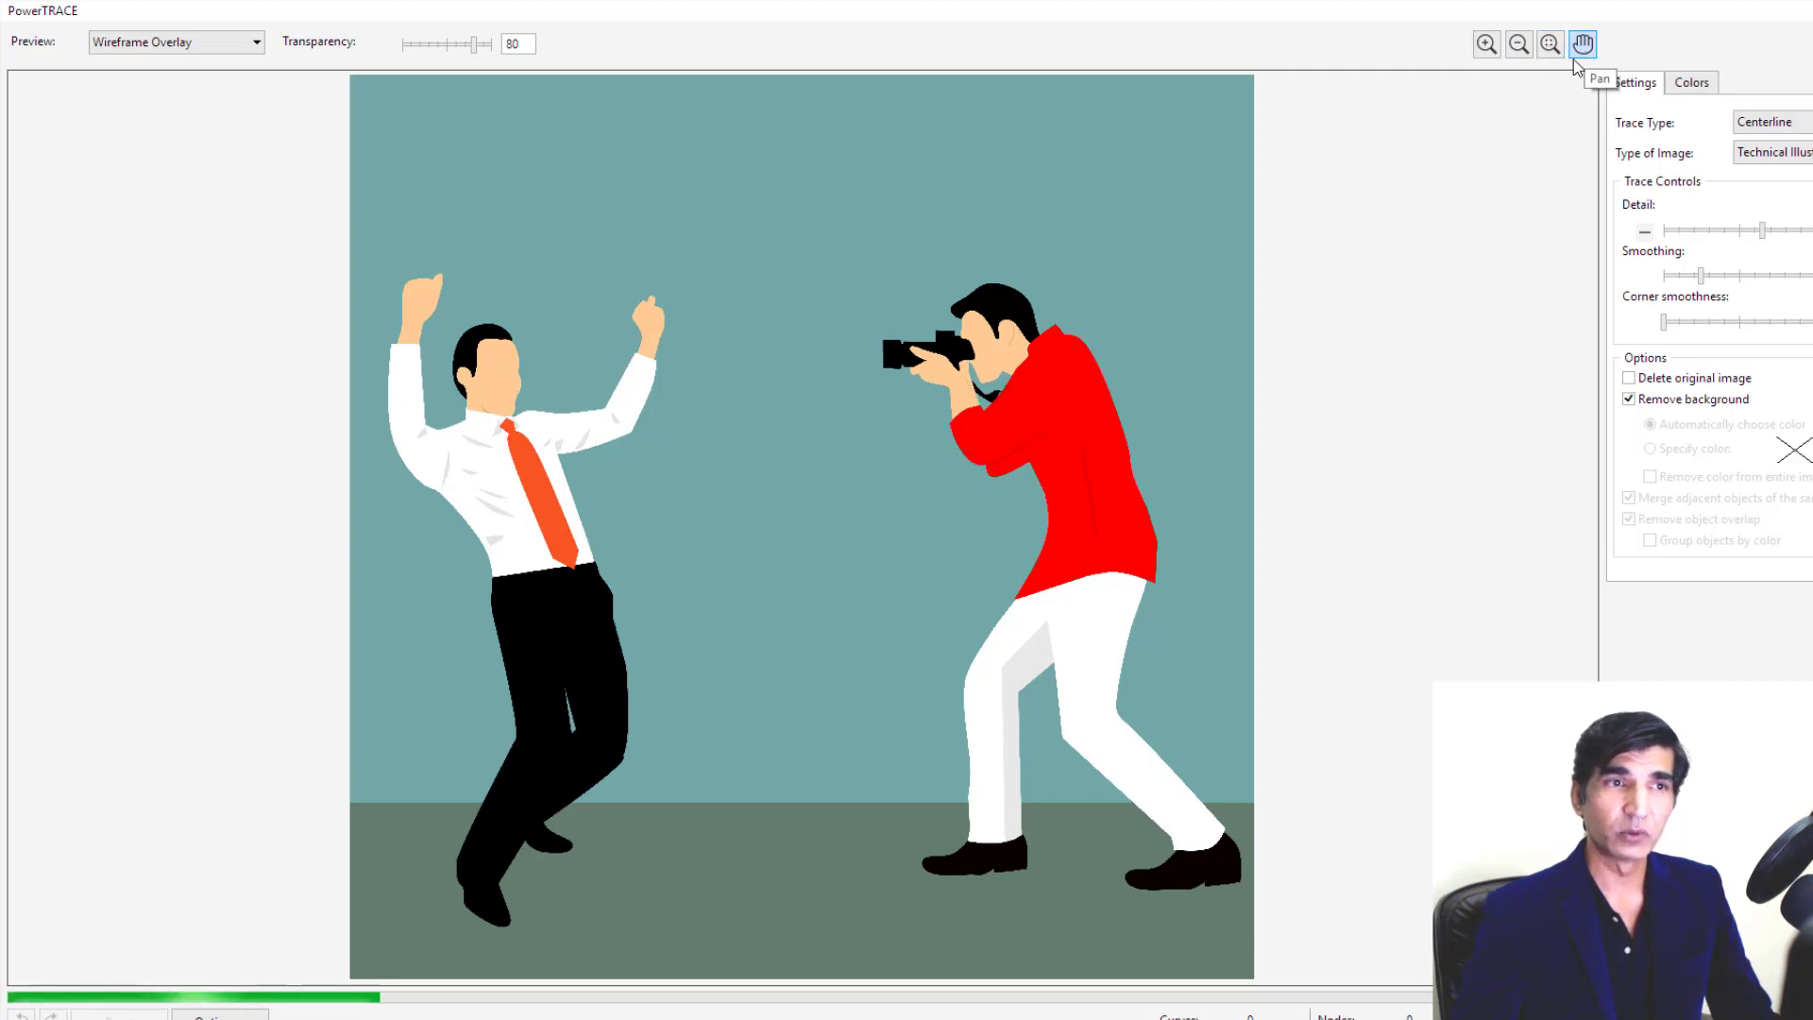
{"action": "left_click", "coordinate": [1582, 47]}
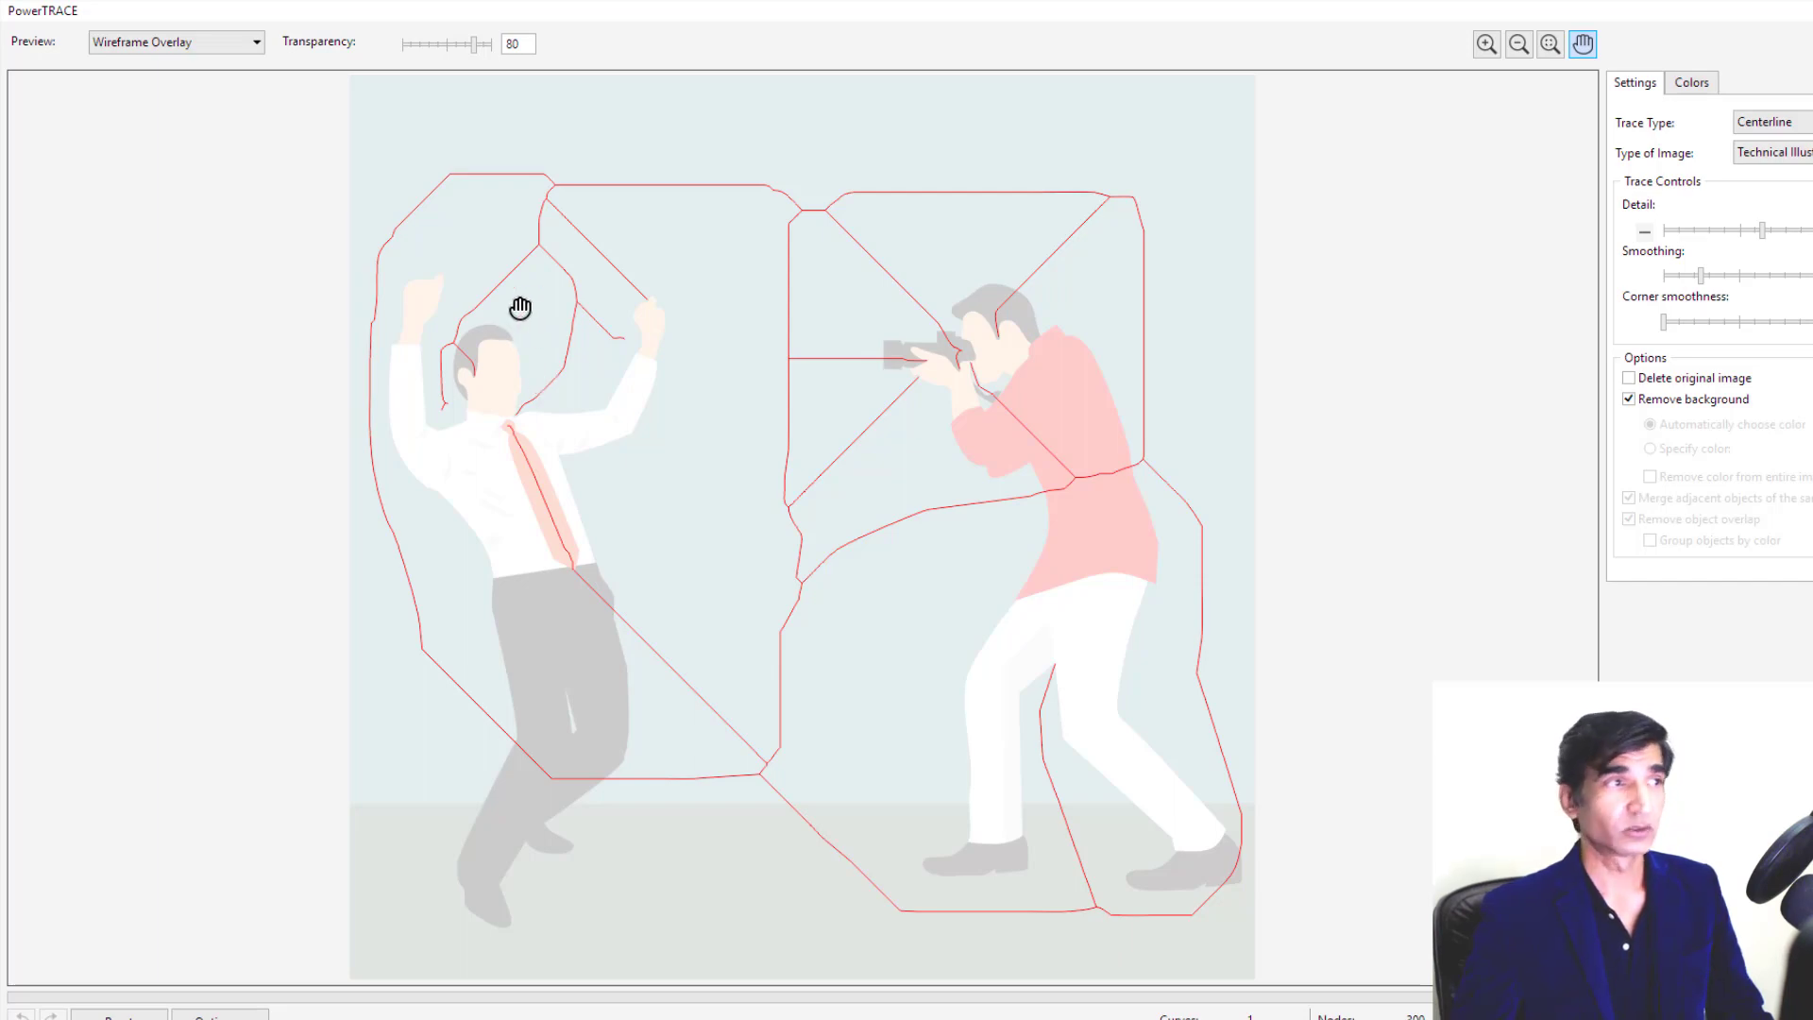
Step: Return the preview to Before and After, and compare the centerline result with the original up close
{"action": "left_click", "coordinate": [158, 47]}
{"action": "left_click", "coordinate": [158, 65]}
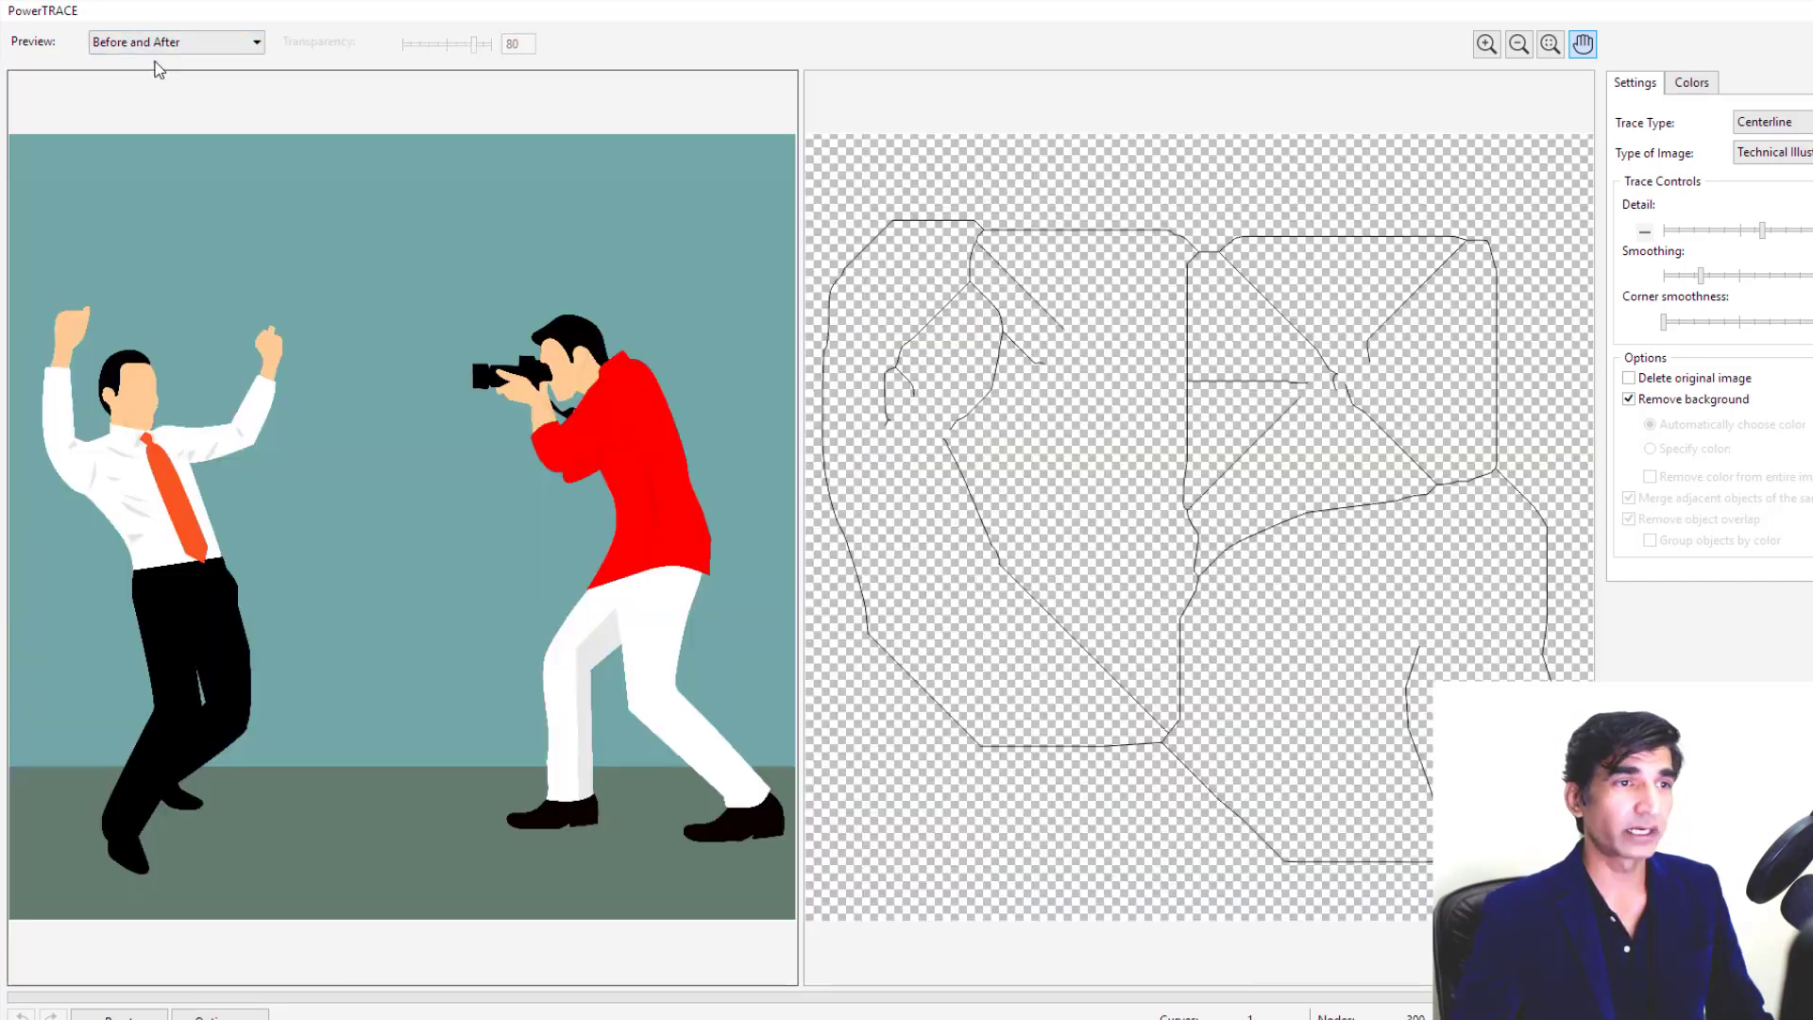
{"action": "scroll", "coordinate": [931, 337], "scroll_direction": "up", "scroll_amount": 1}
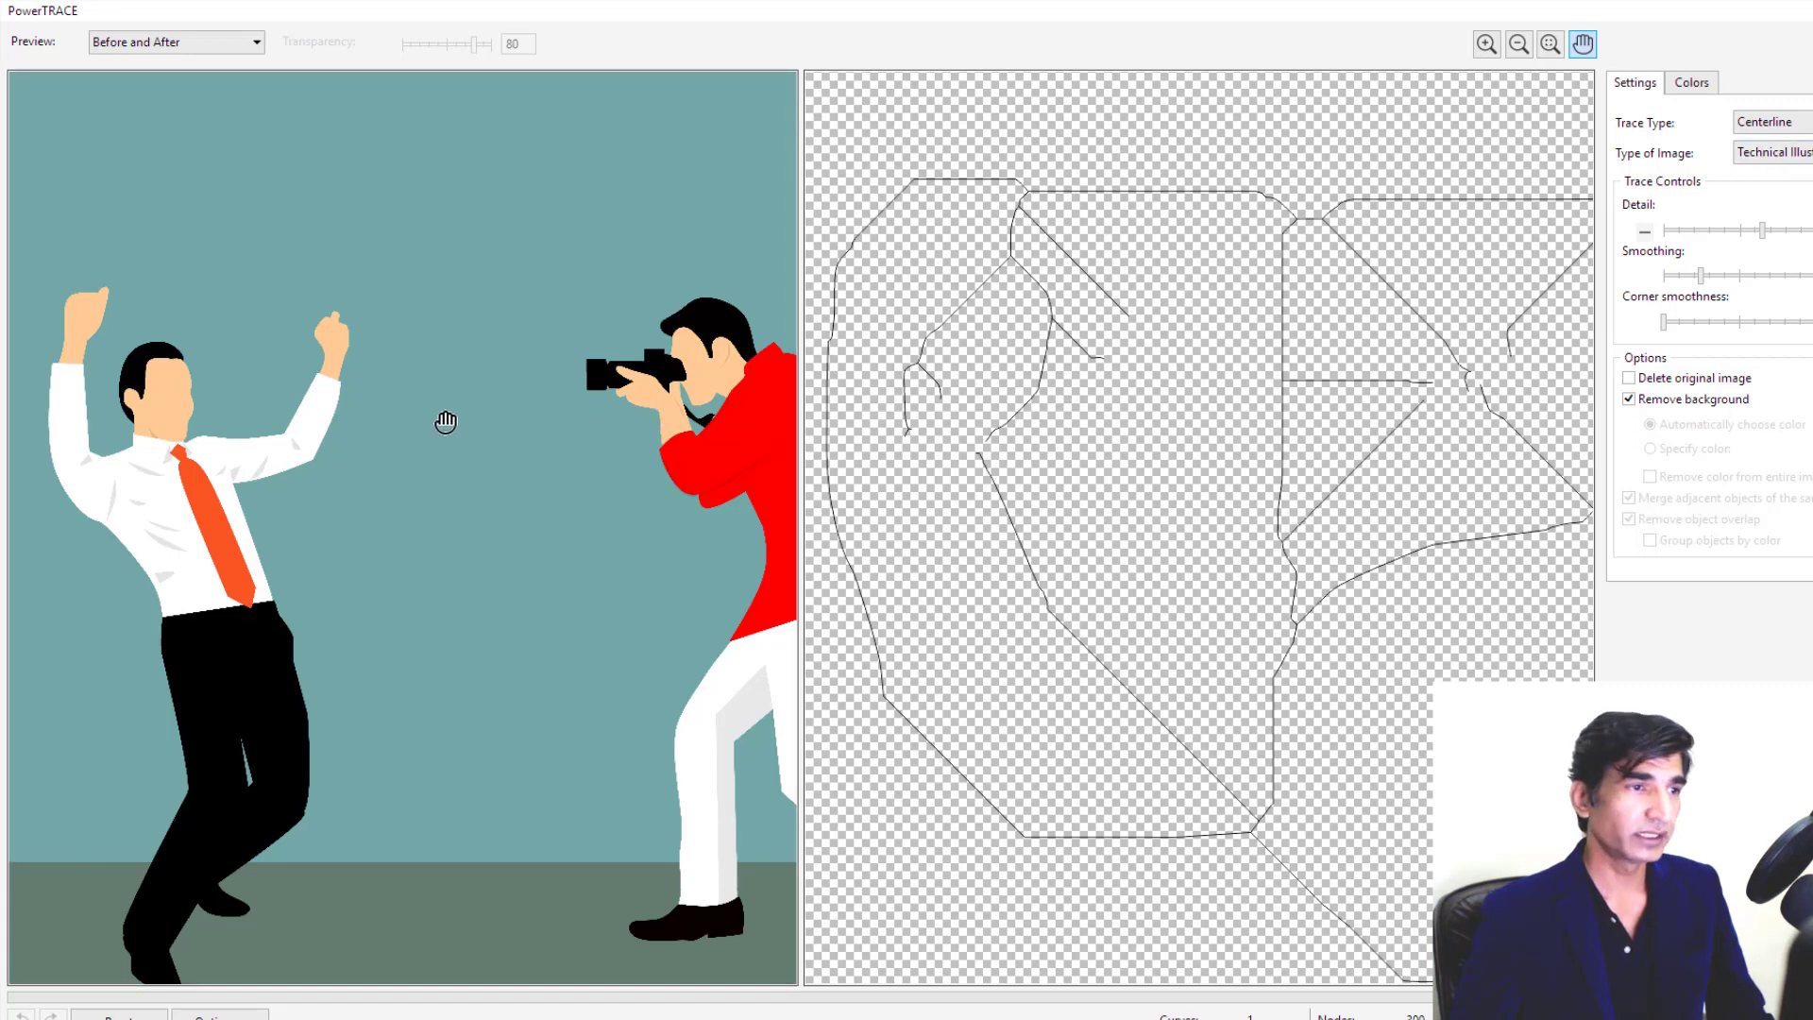
{"action": "left_click_drag", "start_coordinate": [584, 460], "coordinate": [543, 442]}
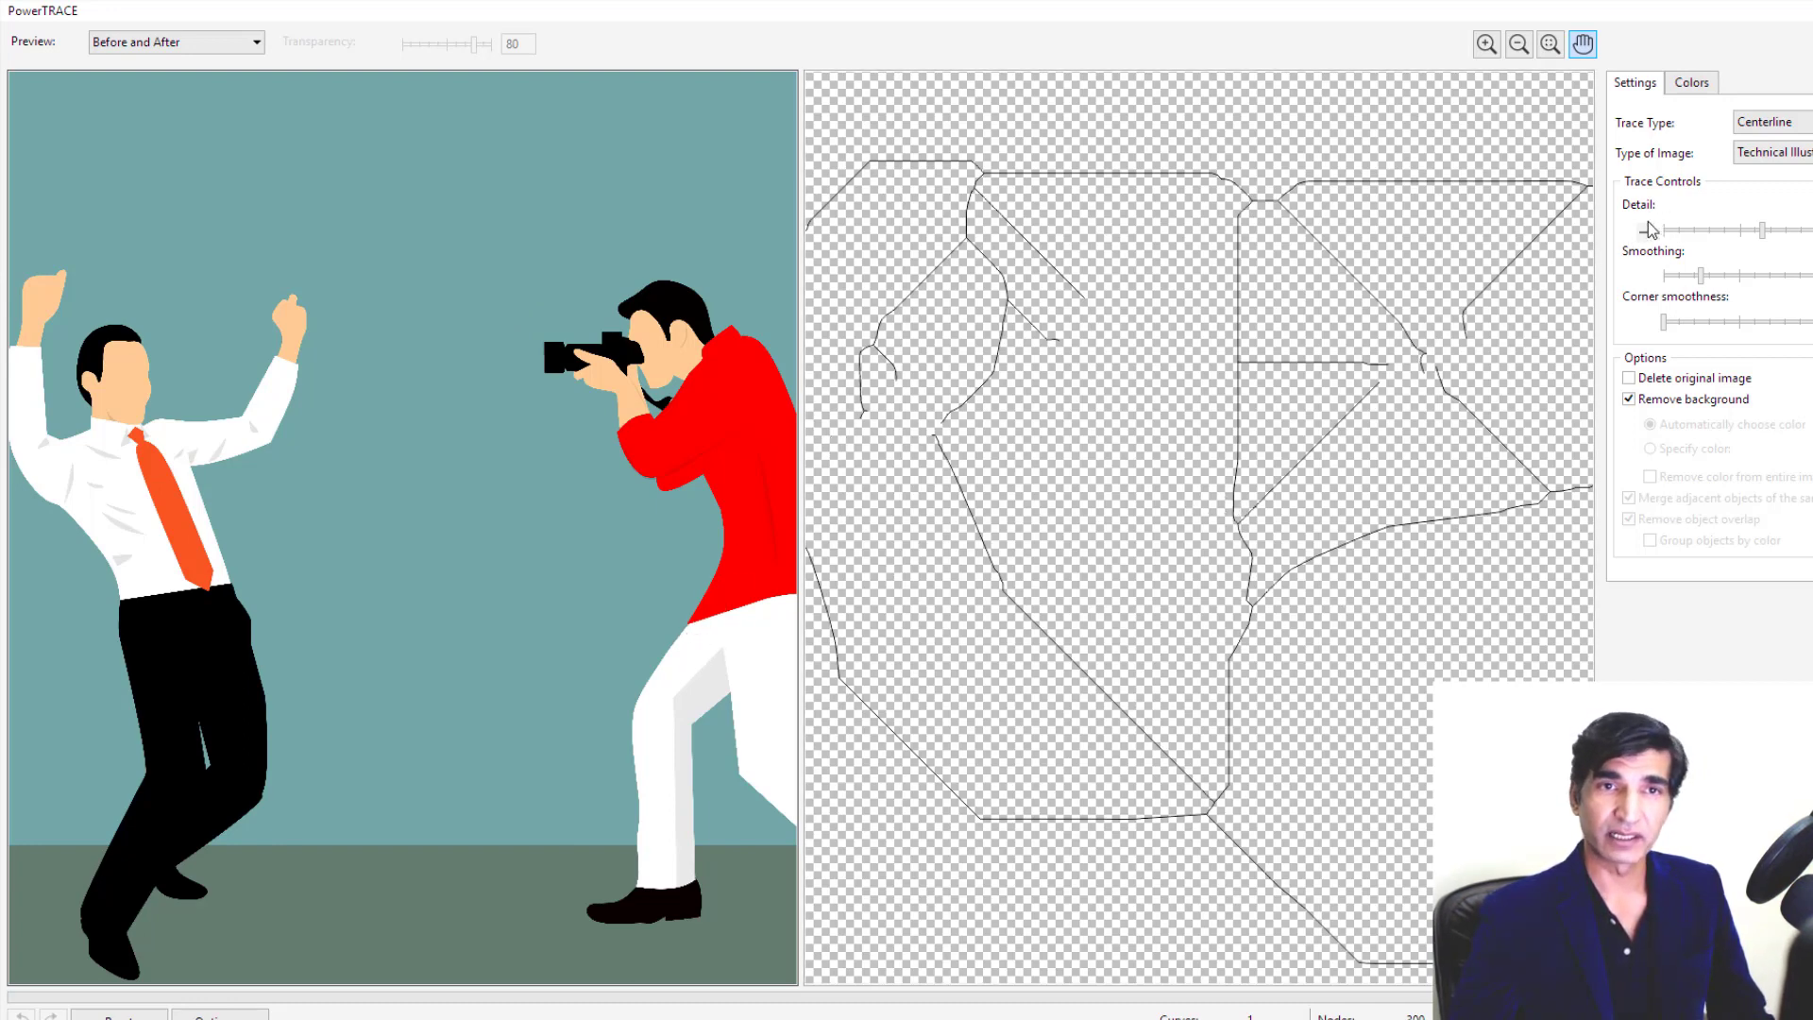
Step: Switch the trace type to Outline with Line art as the image type, reducing the bitmap to the allowed size
{"action": "left_click", "coordinate": [1749, 127]}
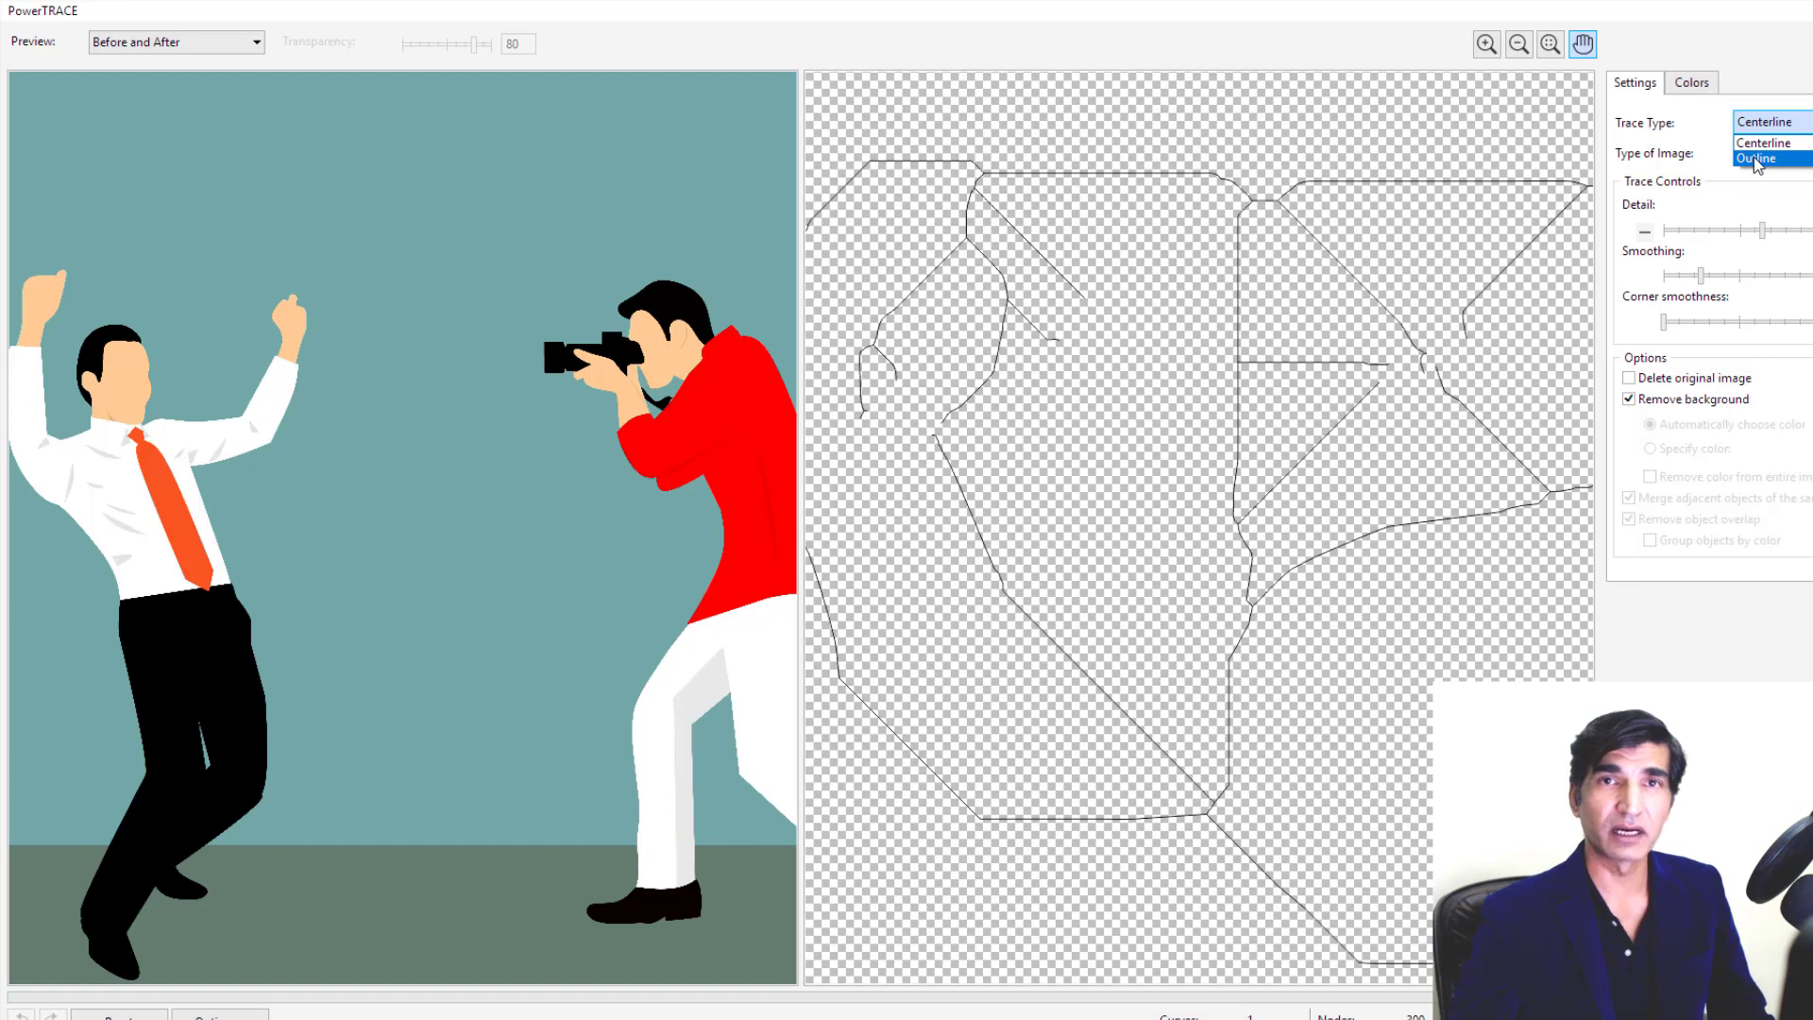
{"action": "left_click", "coordinate": [1757, 159]}
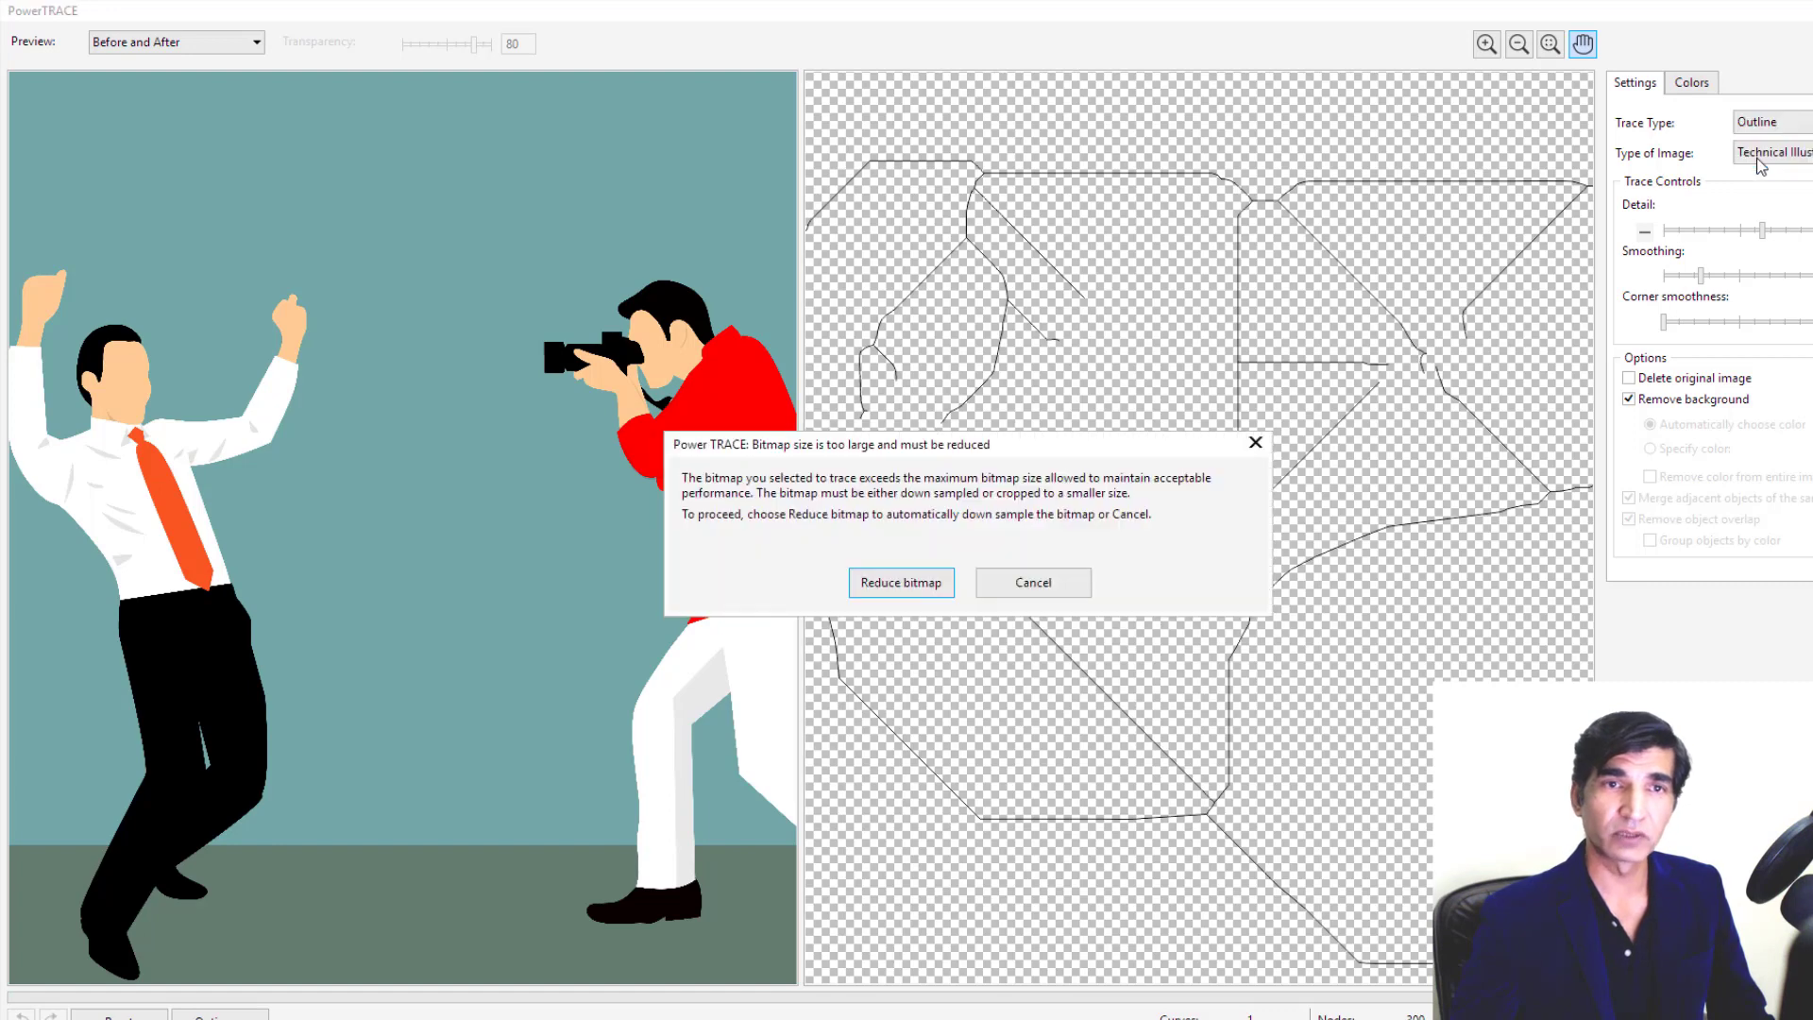
{"action": "left_click", "coordinate": [899, 582]}
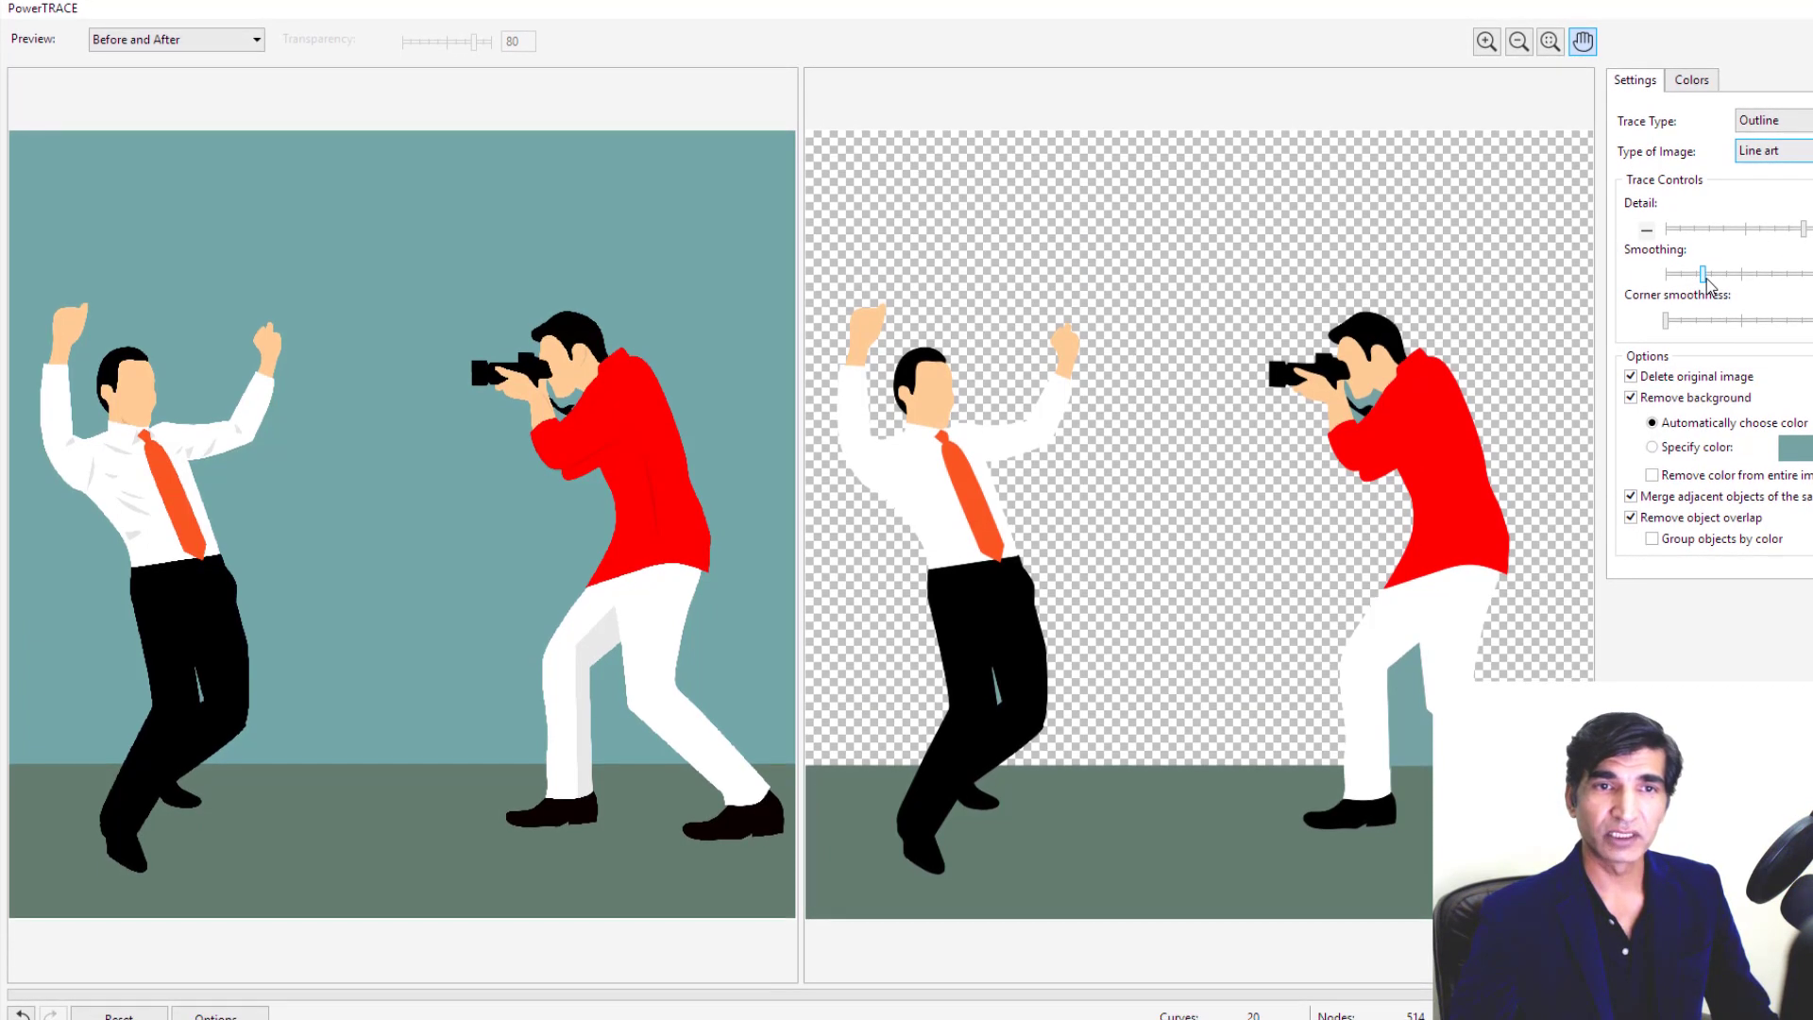
Step: Set the trace smoothing to 50 and review the list of colors used by the trace
{"action": "left_click_drag", "start_coordinate": [1707, 283], "coordinate": [1746, 272]}
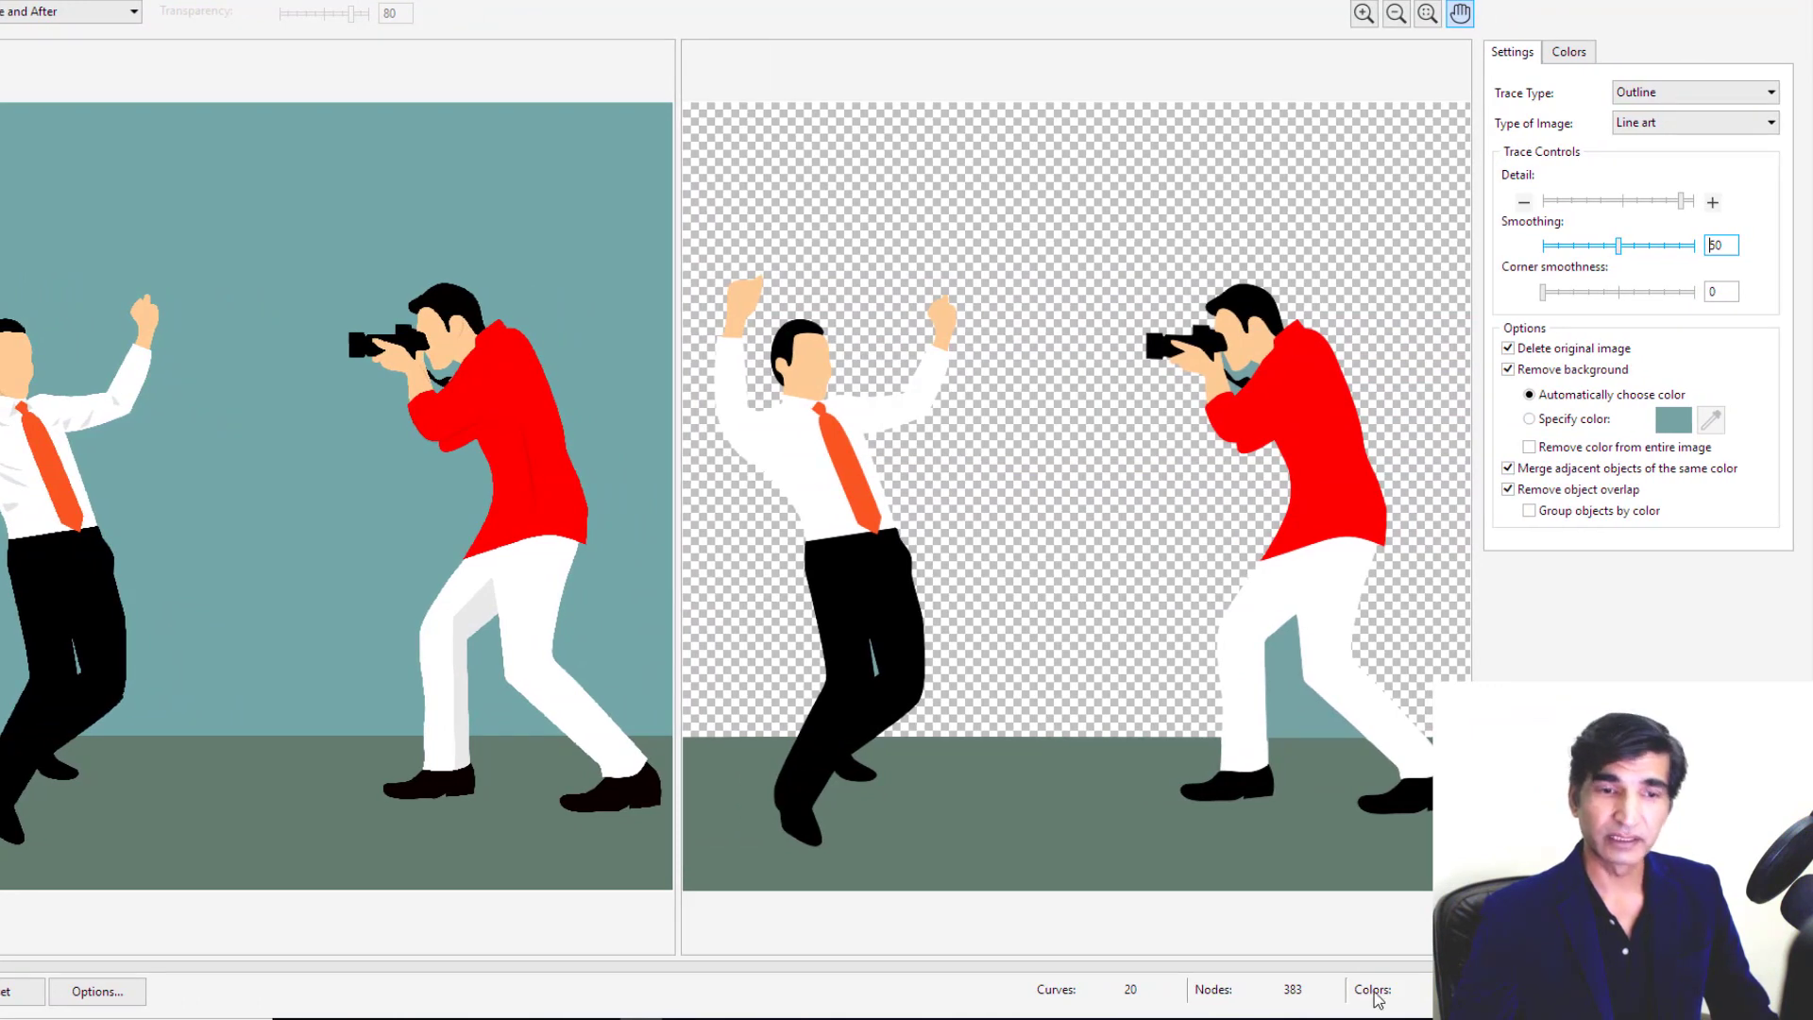
{"action": "left_click", "coordinate": [1568, 55]}
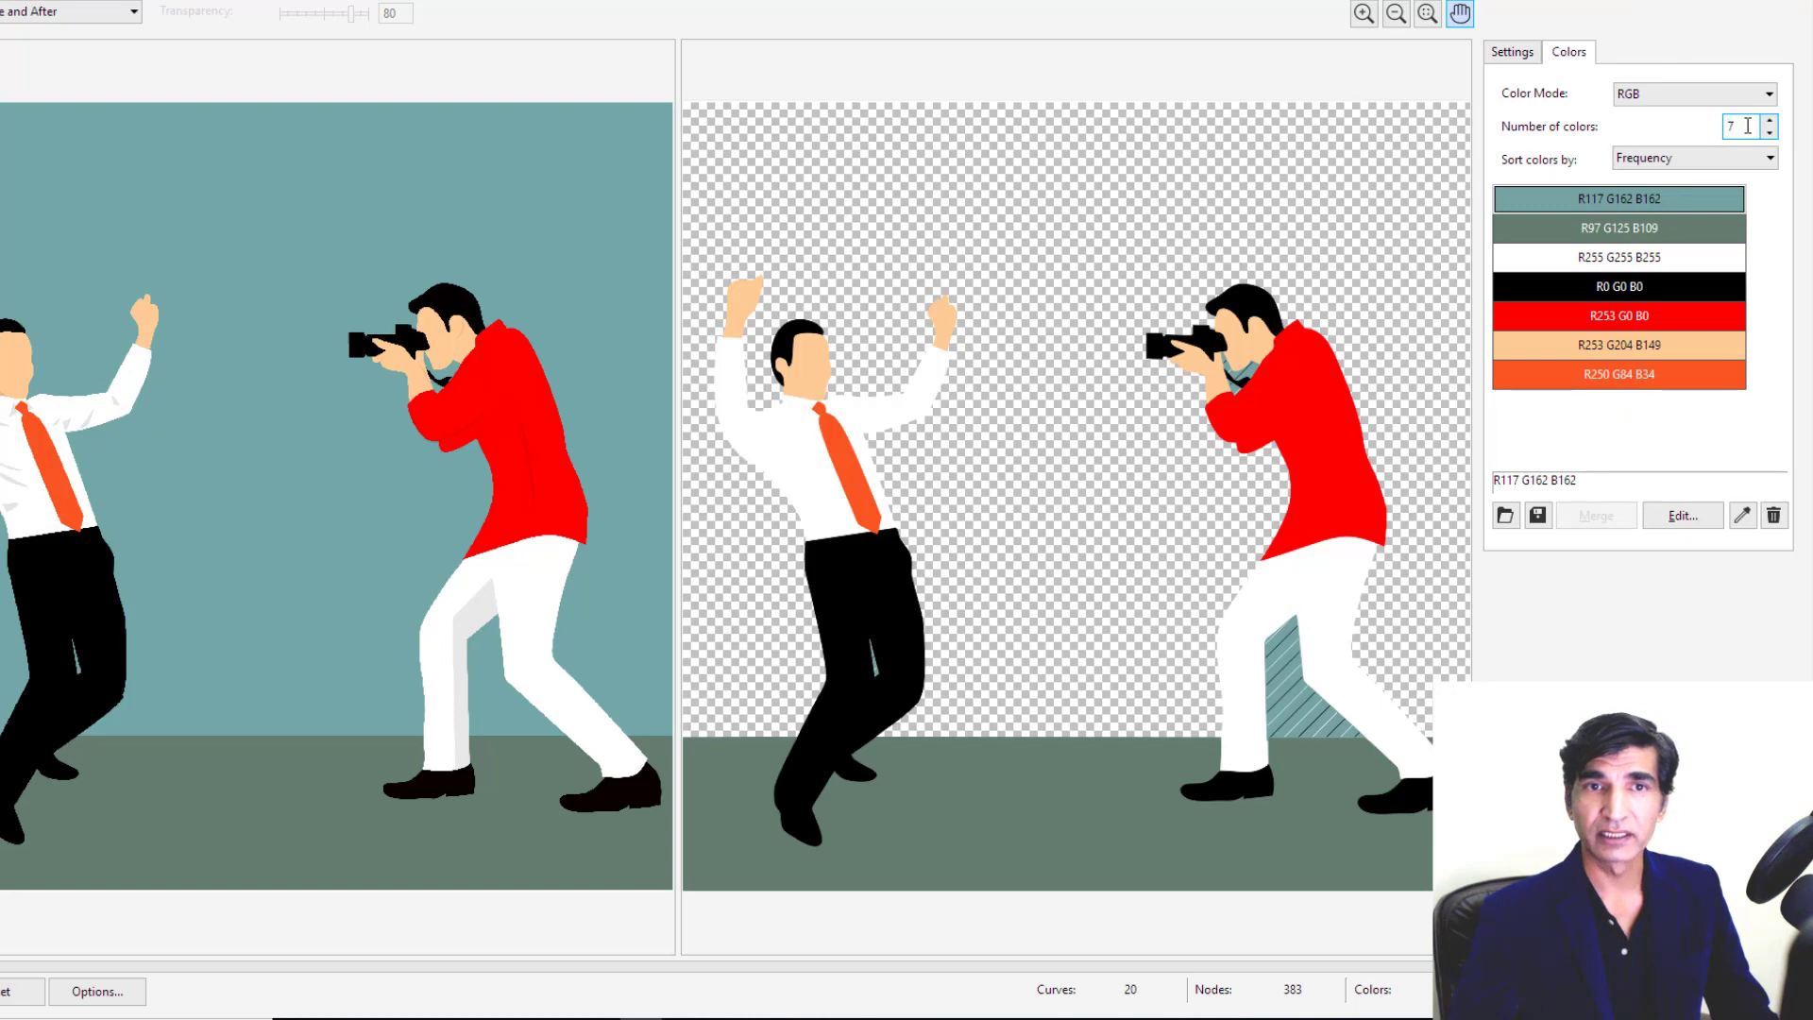
{"action": "left_click", "coordinate": [1511, 52]}
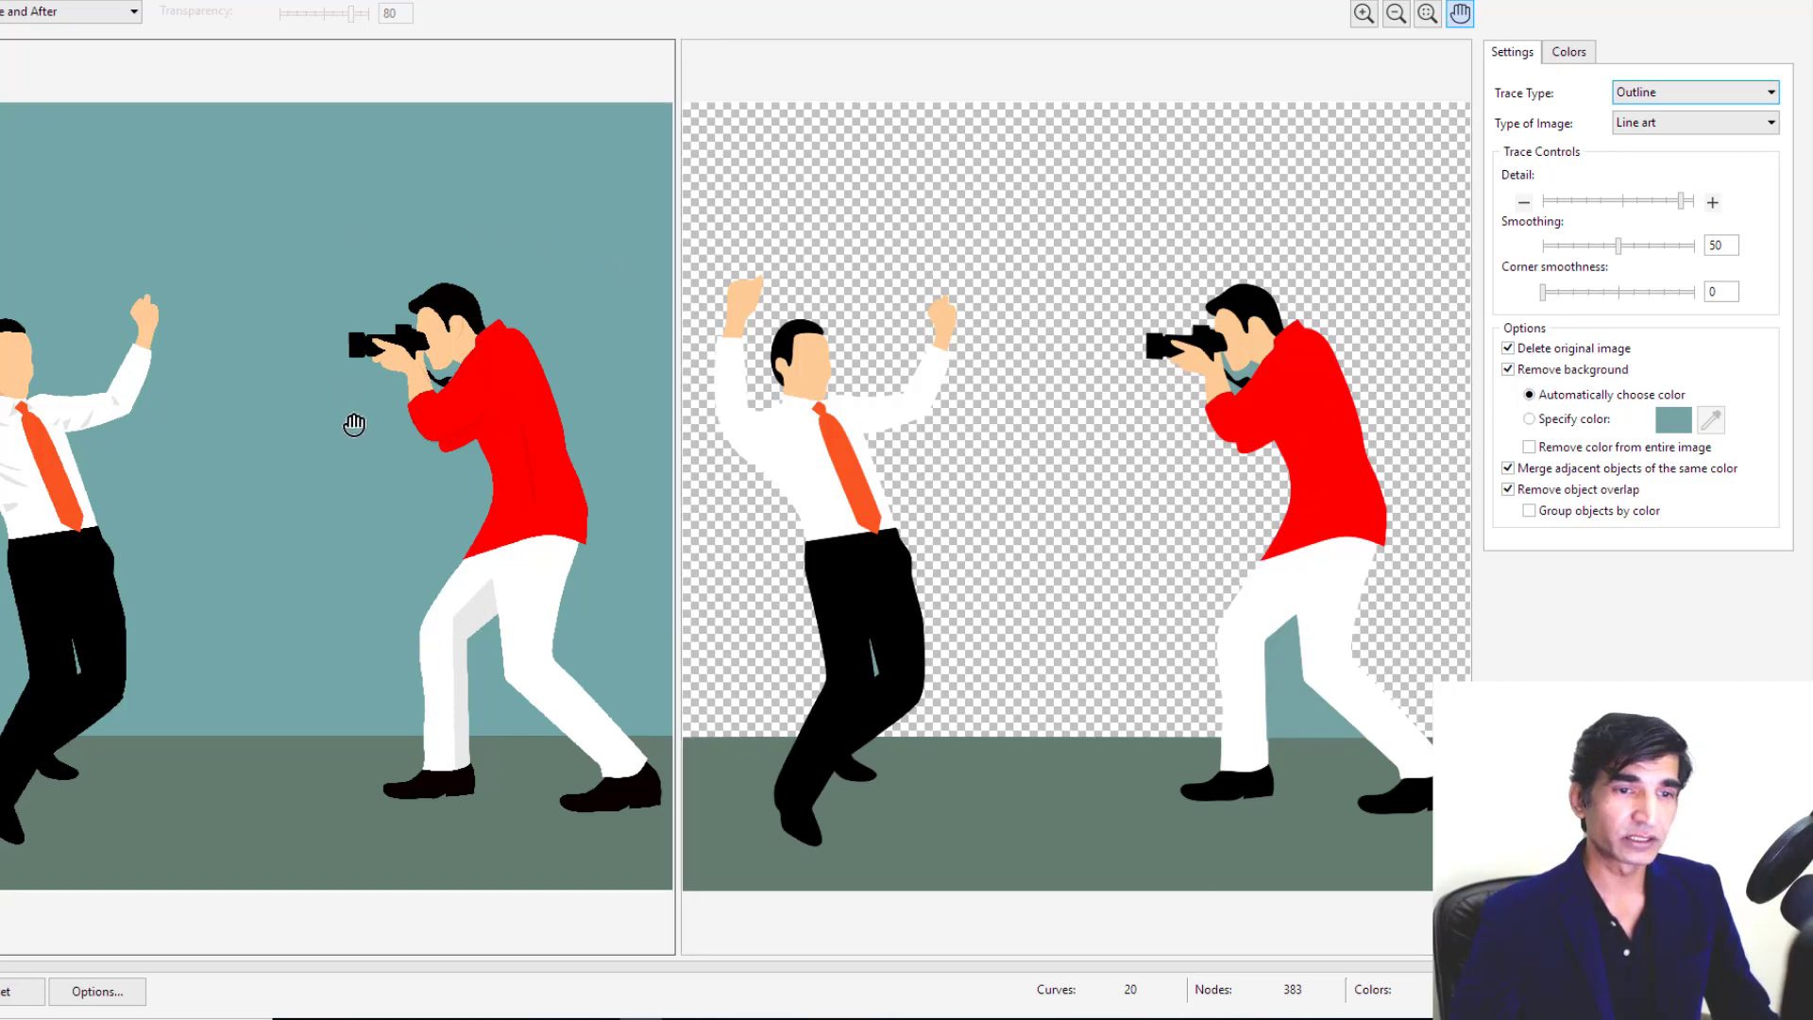
Step: Specify the background color to remove by sampling the dark green floor in the trace preview
{"action": "left_click", "coordinate": [1531, 420]}
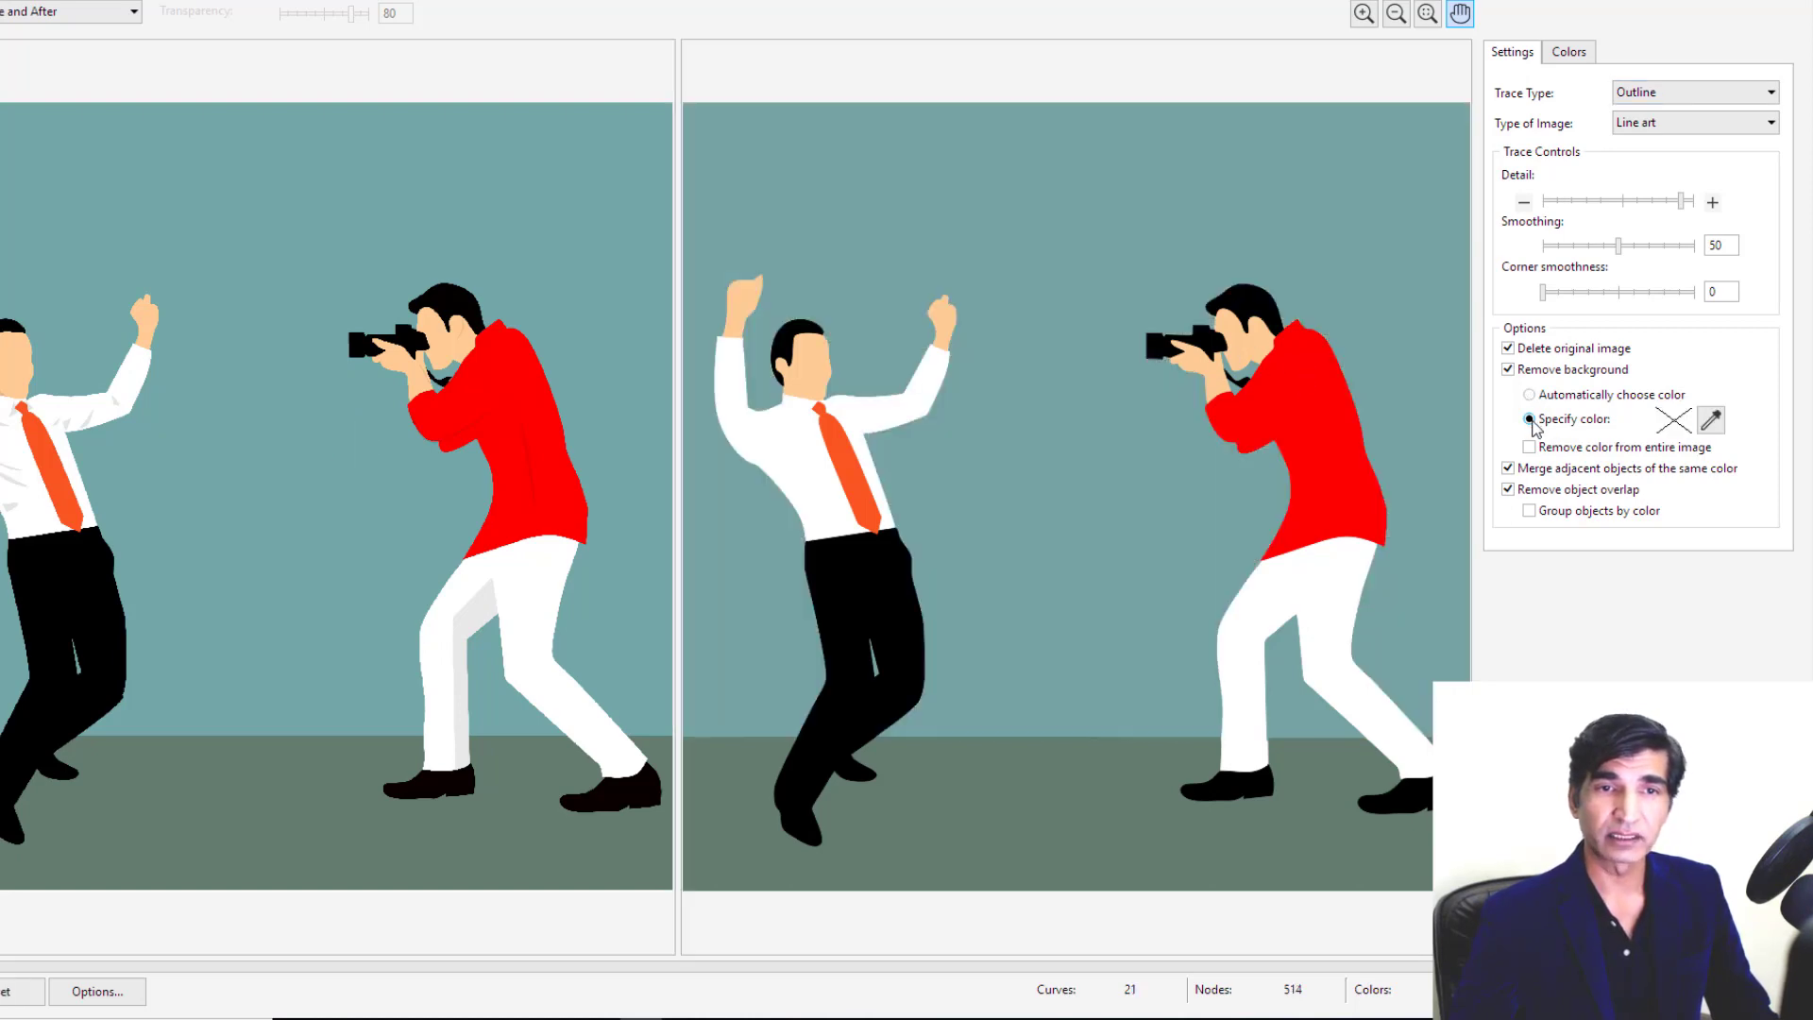
{"action": "left_click", "coordinate": [1713, 422]}
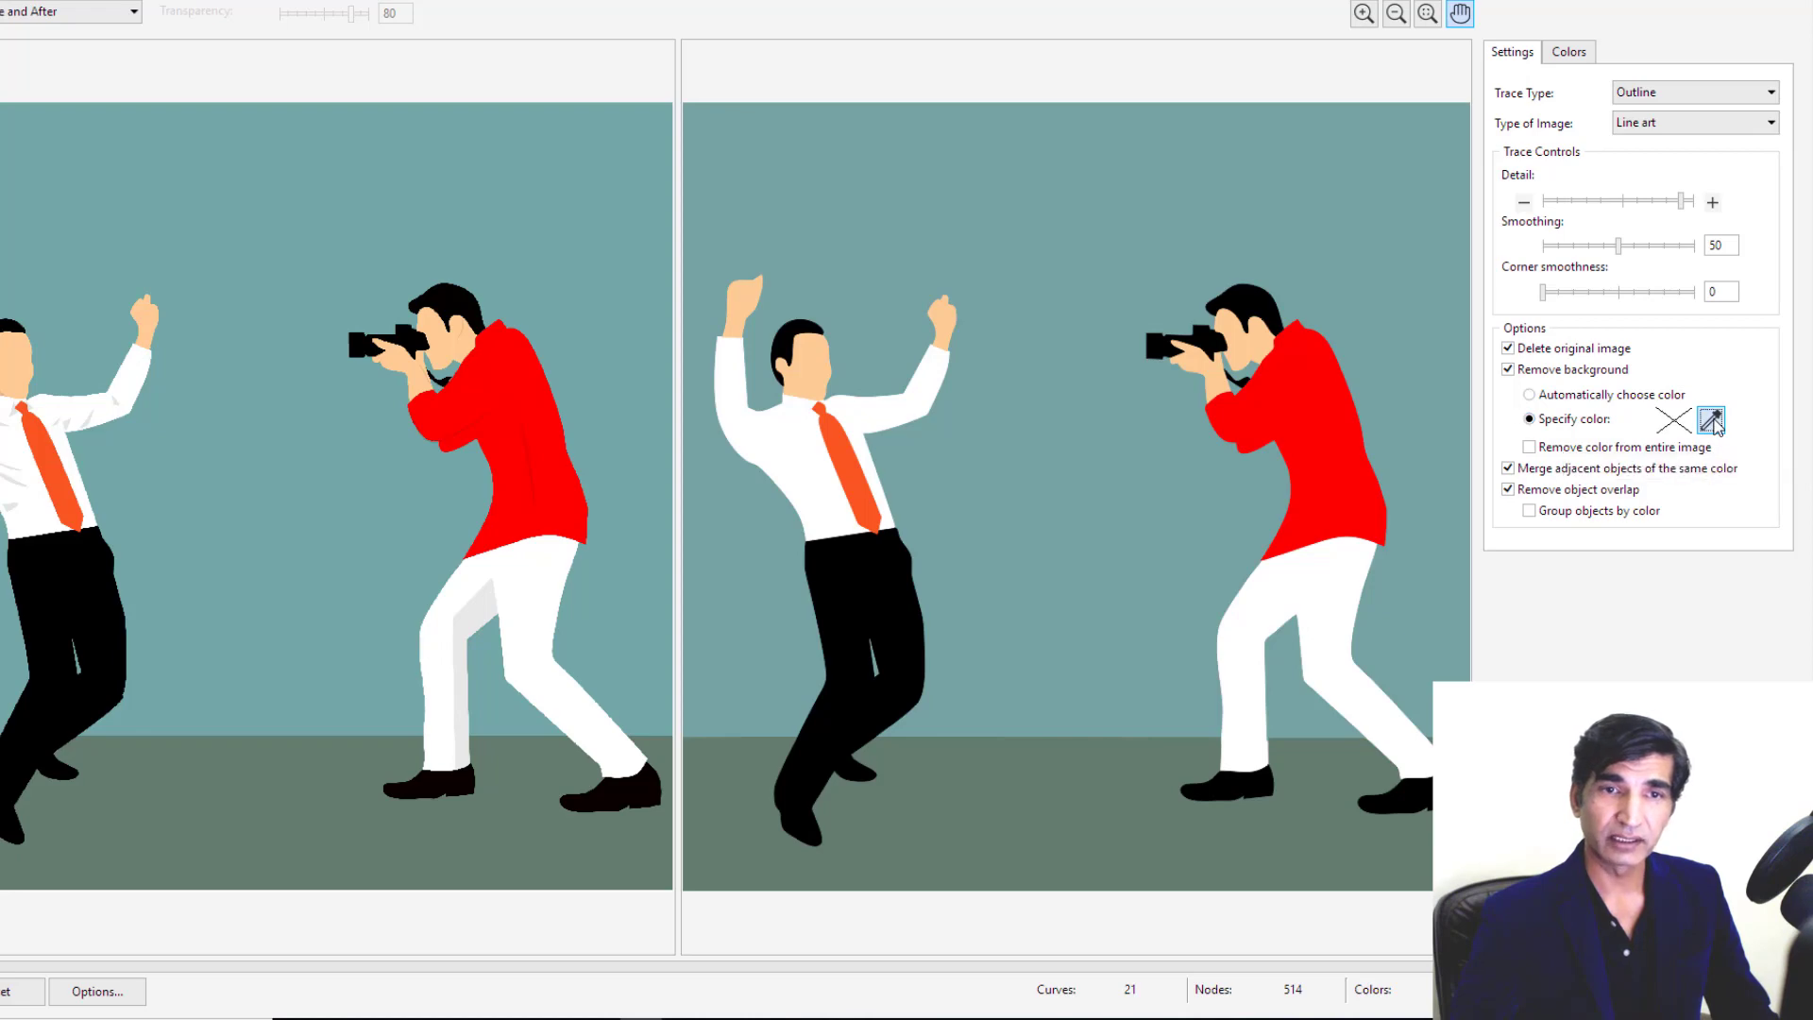
{"action": "left_click", "coordinate": [1103, 776]}
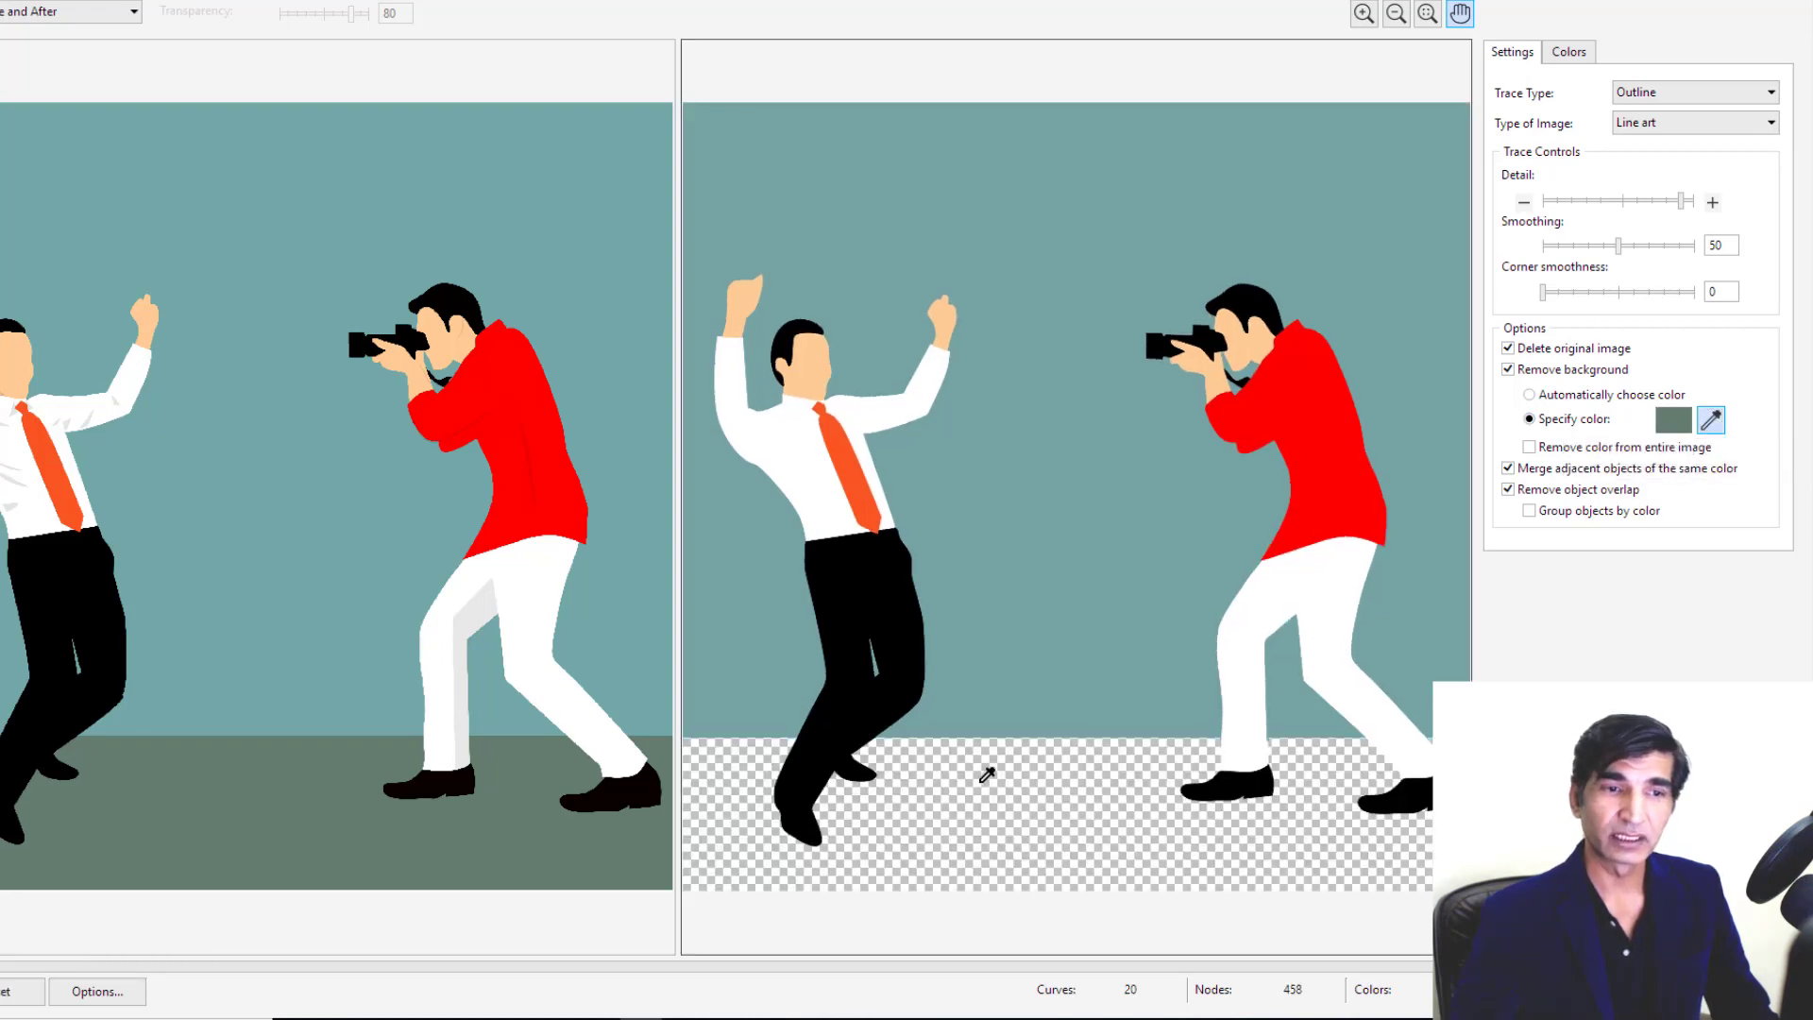
Step: Switch background removal from the dark green floor to the automatically chosen teal wall color, removing it from the entire image
{"action": "left_click", "coordinate": [1105, 558]}
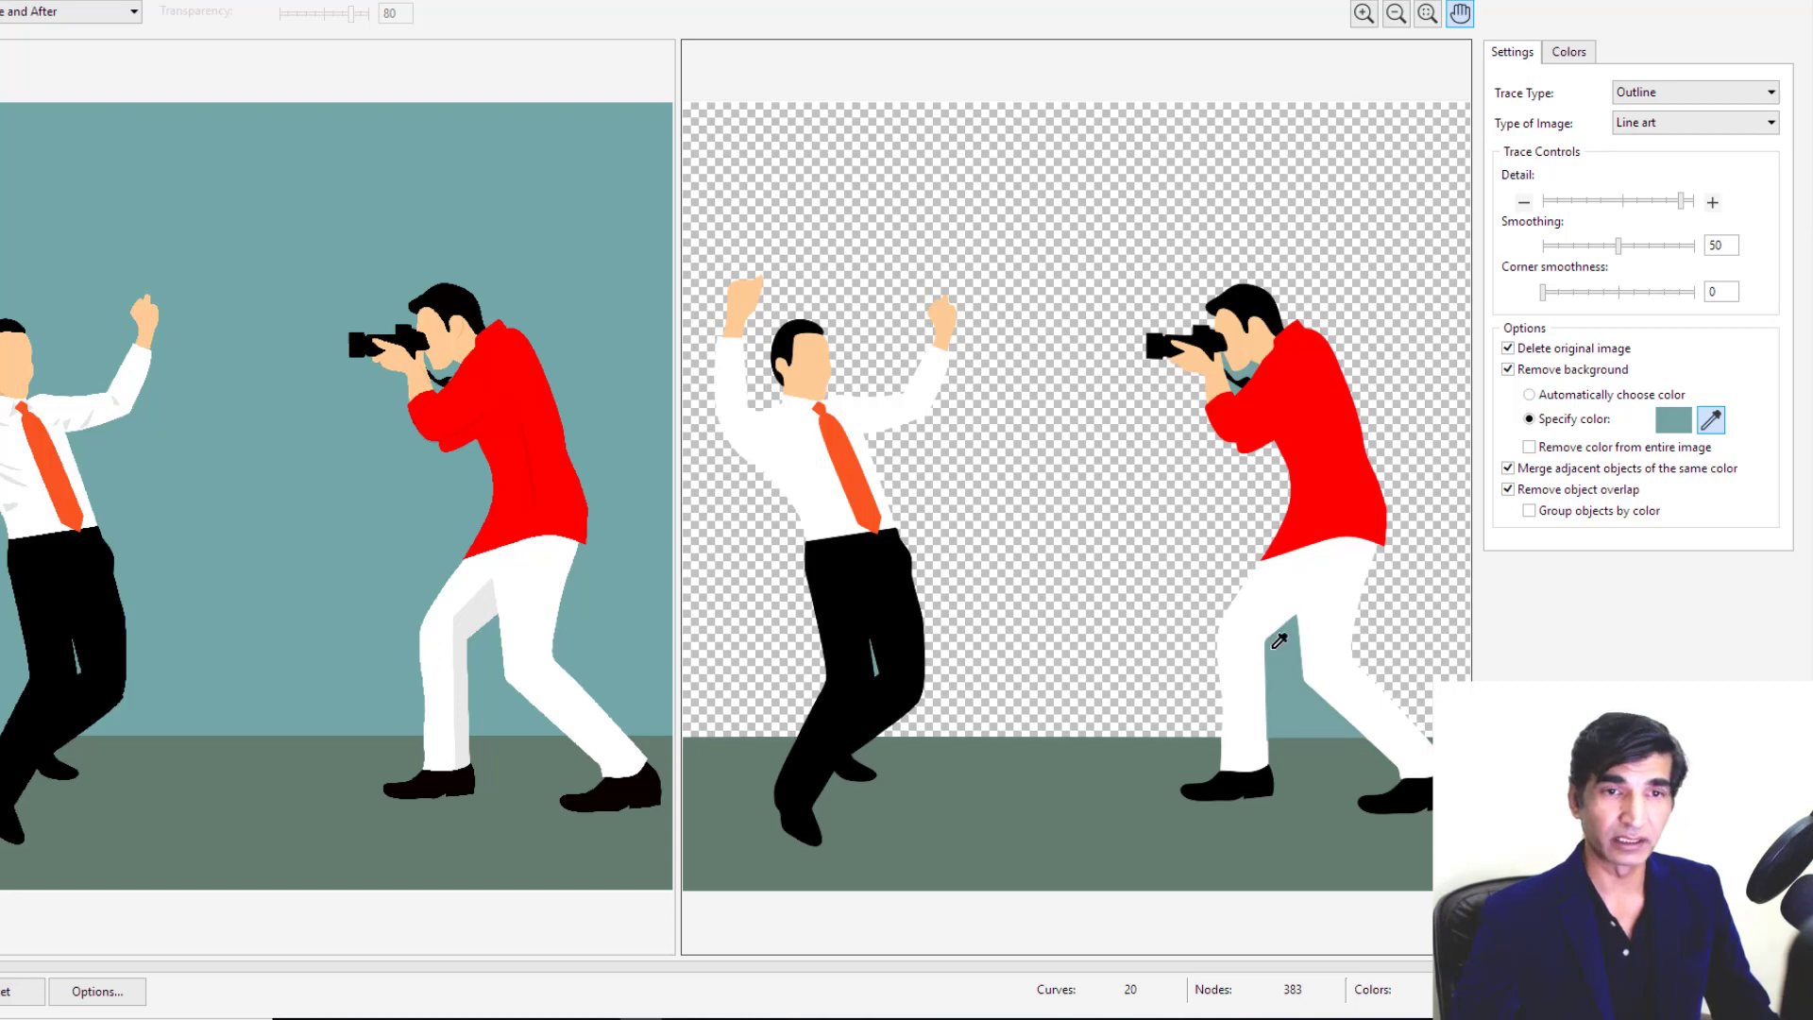
{"action": "left_click", "coordinate": [1530, 396]}
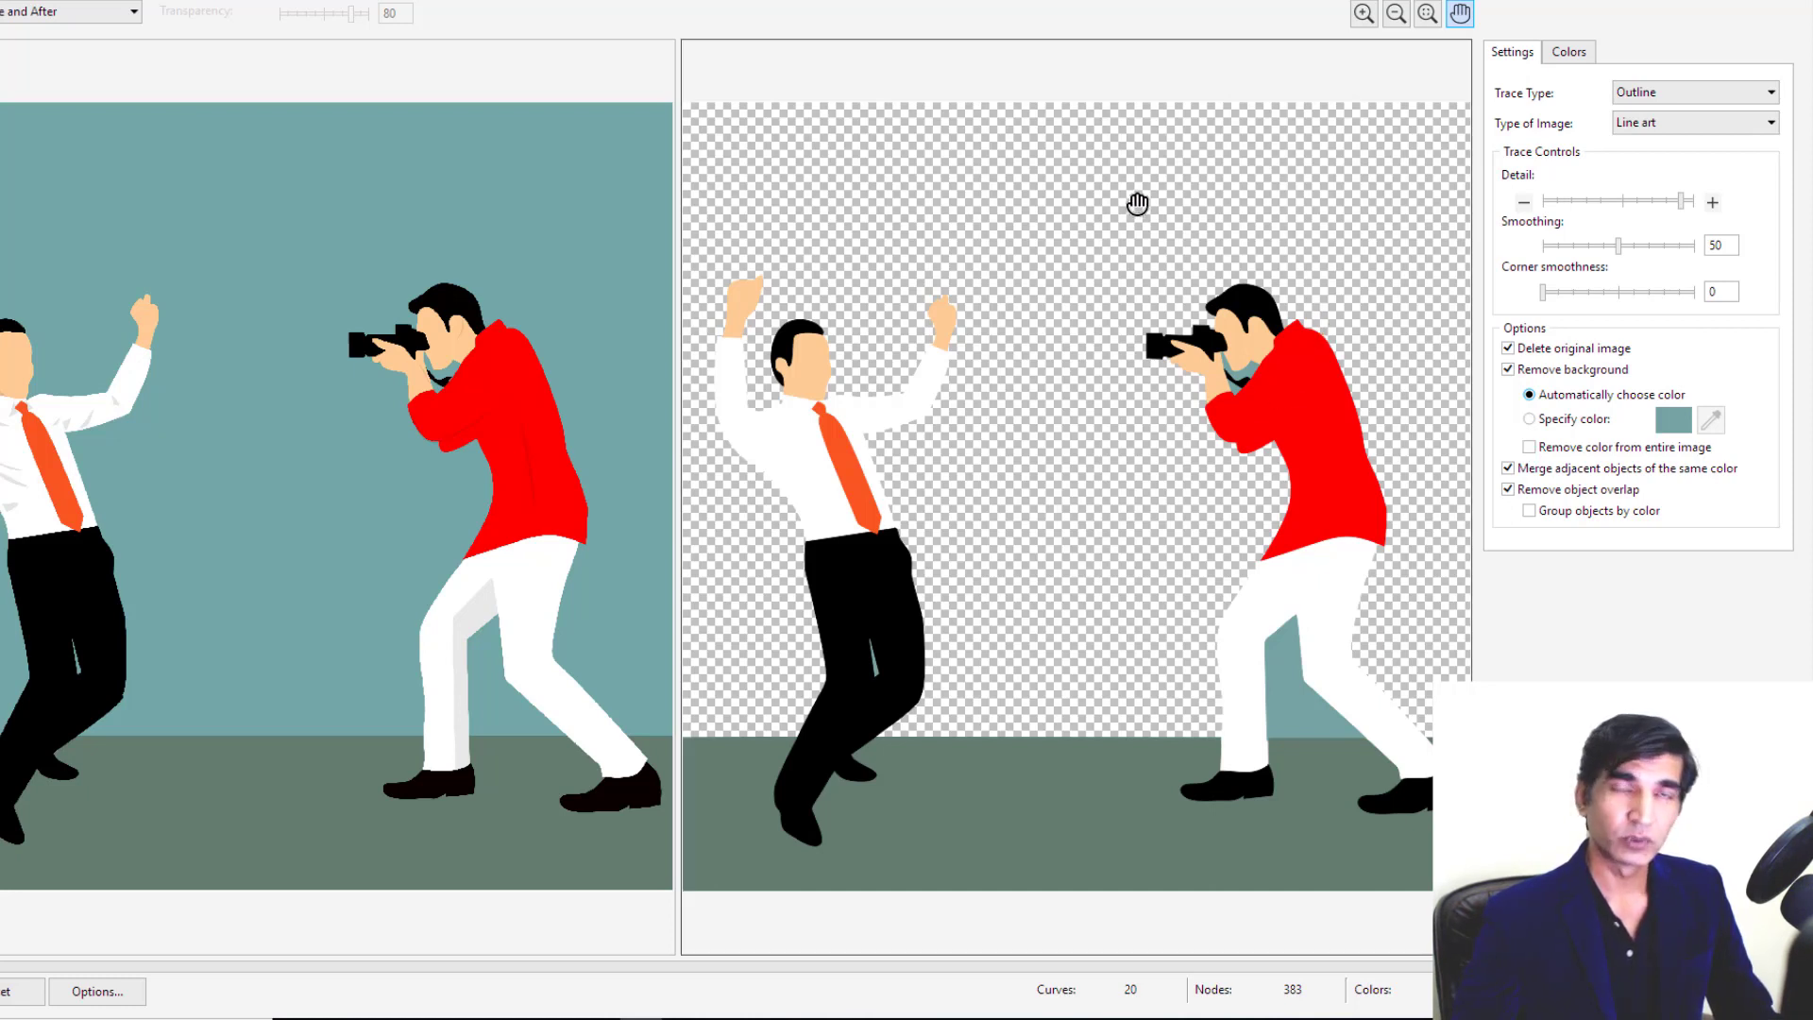
{"action": "left_click", "coordinate": [1530, 447]}
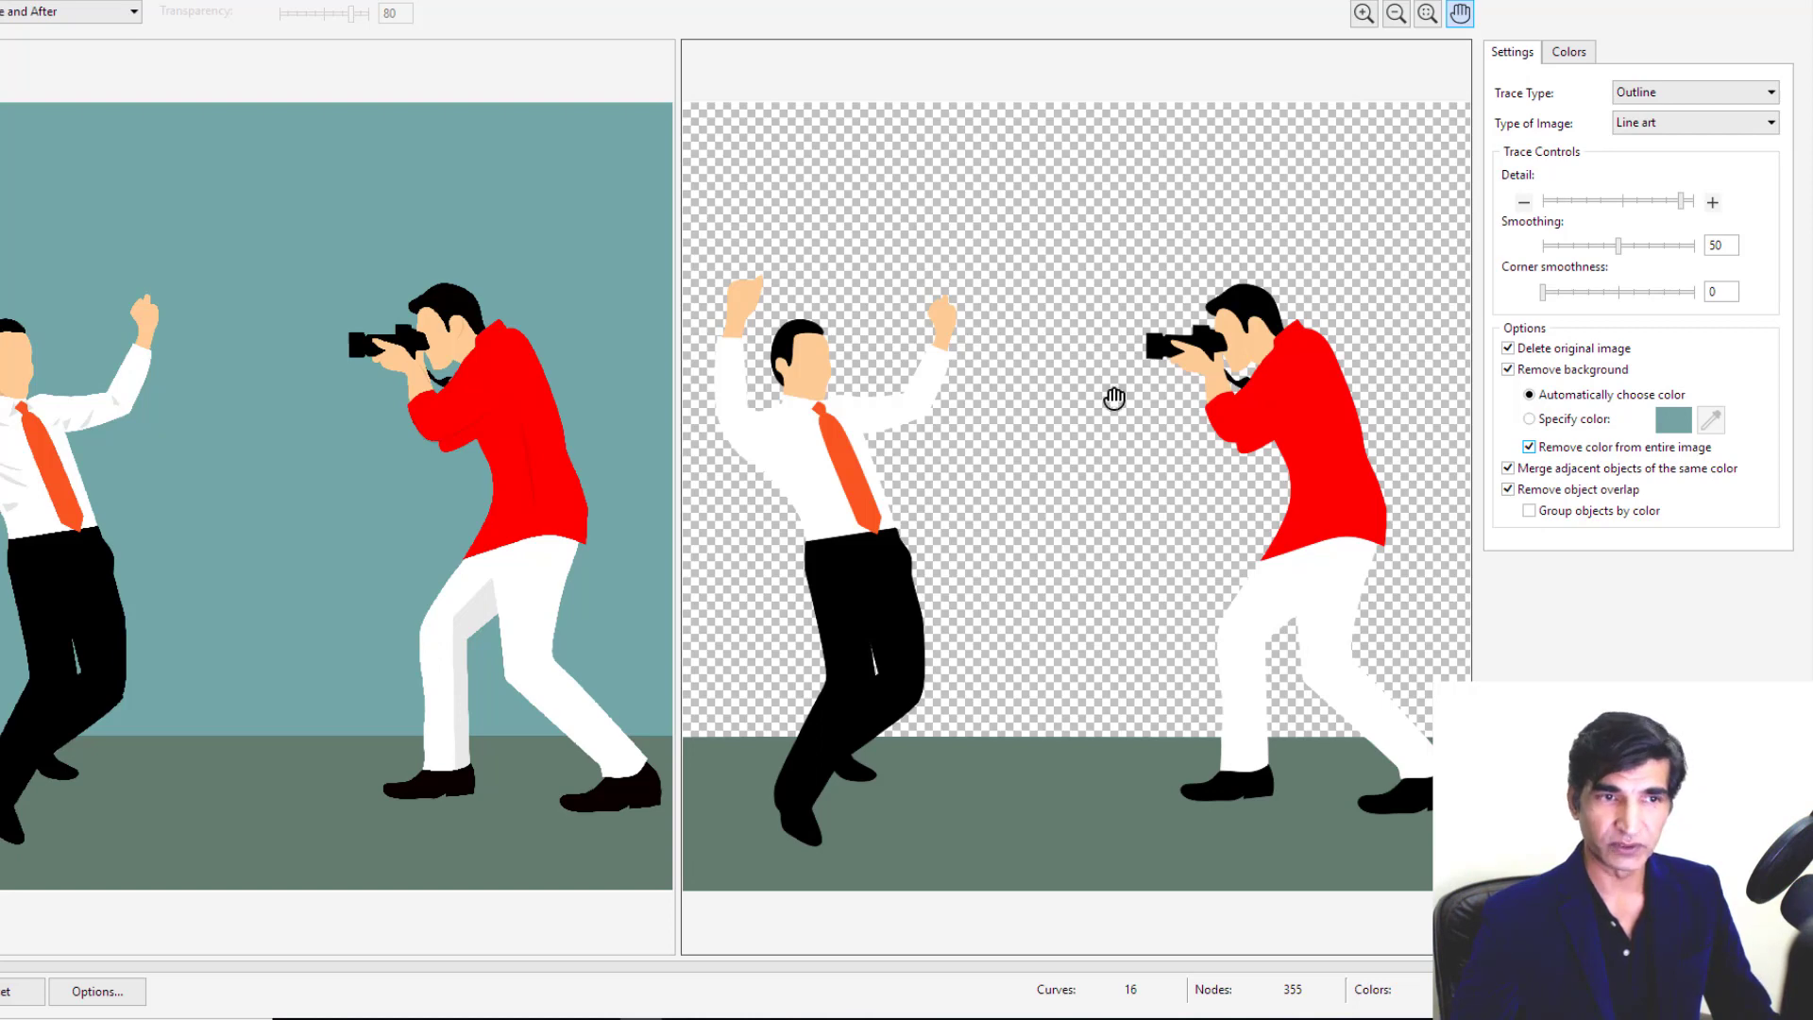
Step: Recolor the photographer's red shirt in the trace to teal green R19 G176 B160
{"action": "left_click", "coordinate": [1566, 53]}
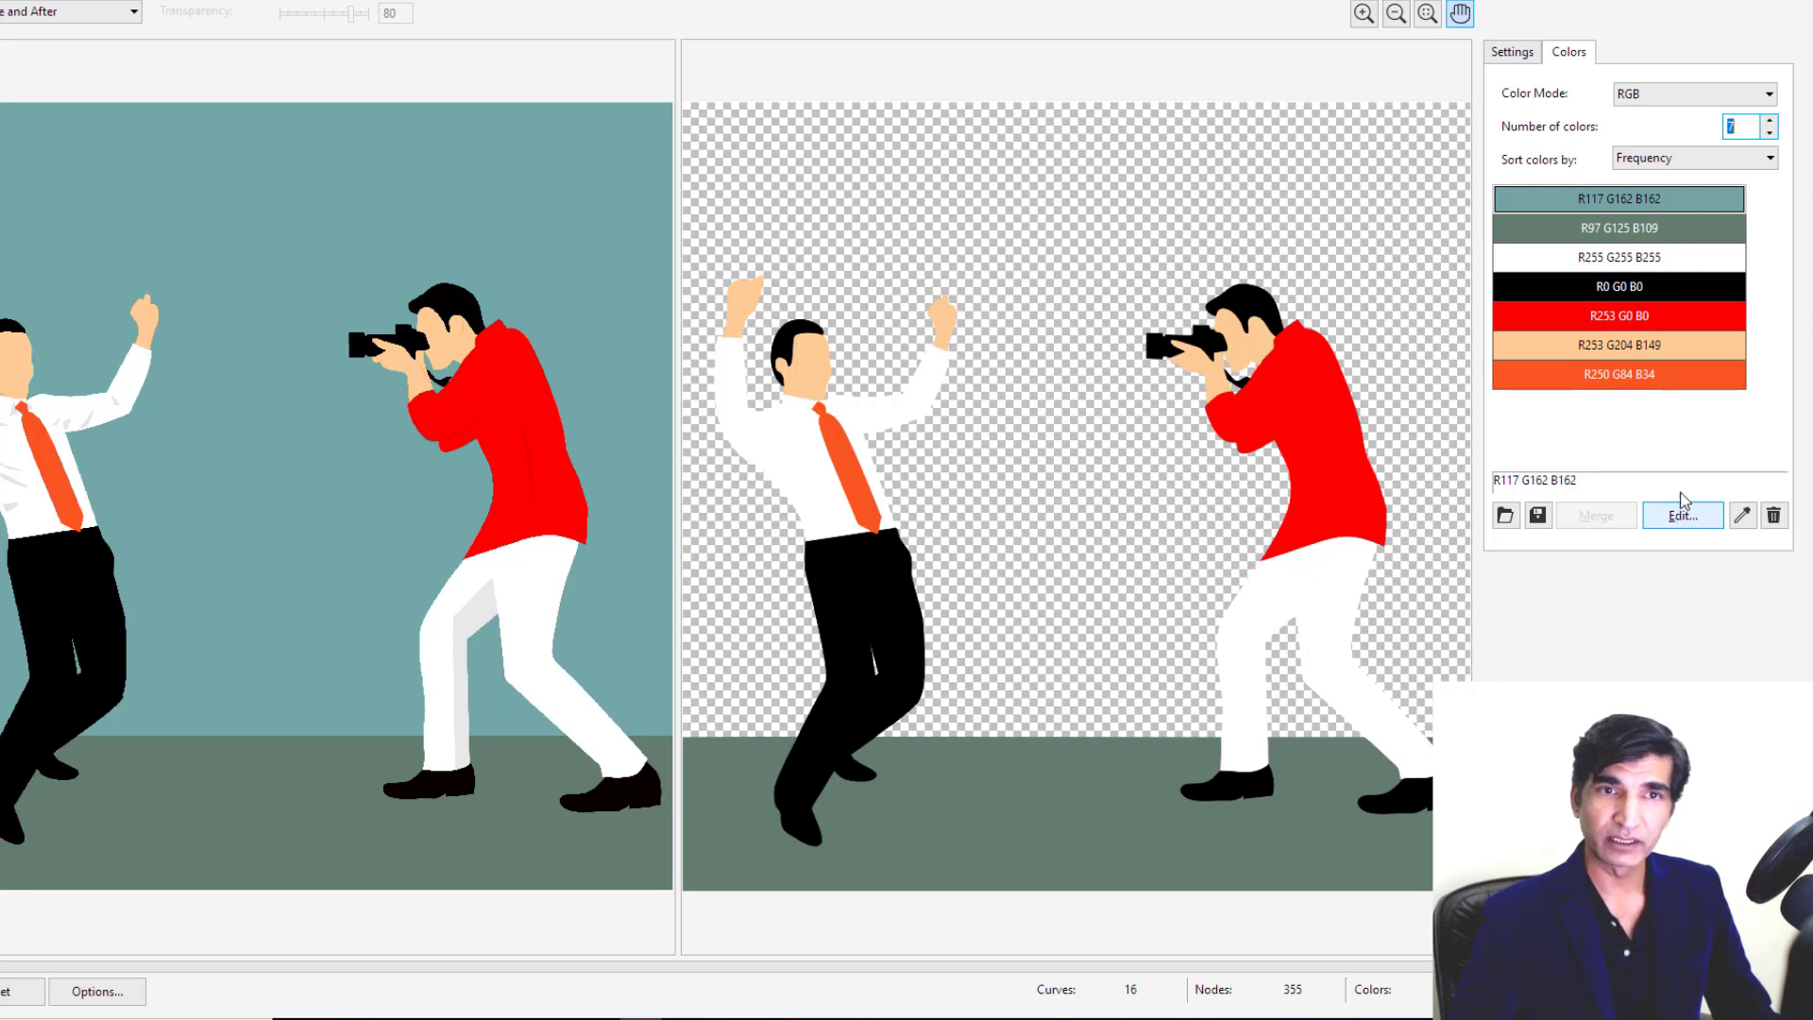
{"action": "left_click", "coordinate": [1637, 317]}
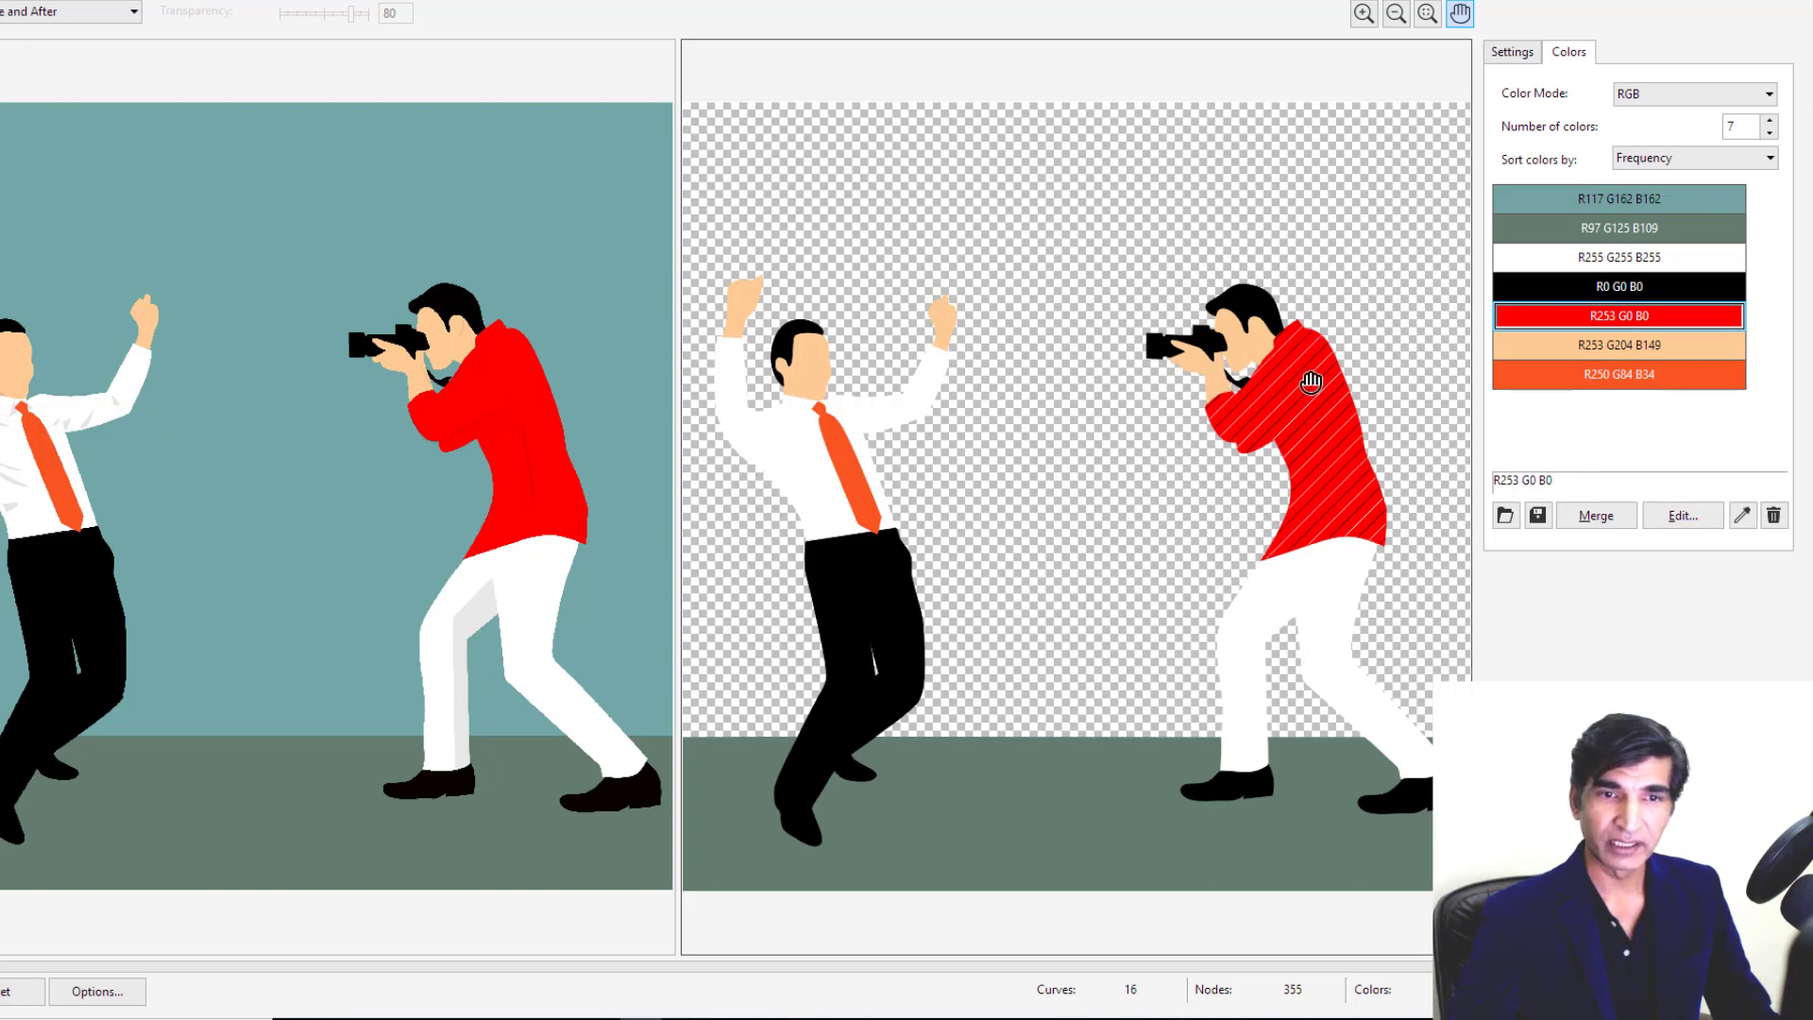
{"action": "left_click", "coordinate": [1686, 518]}
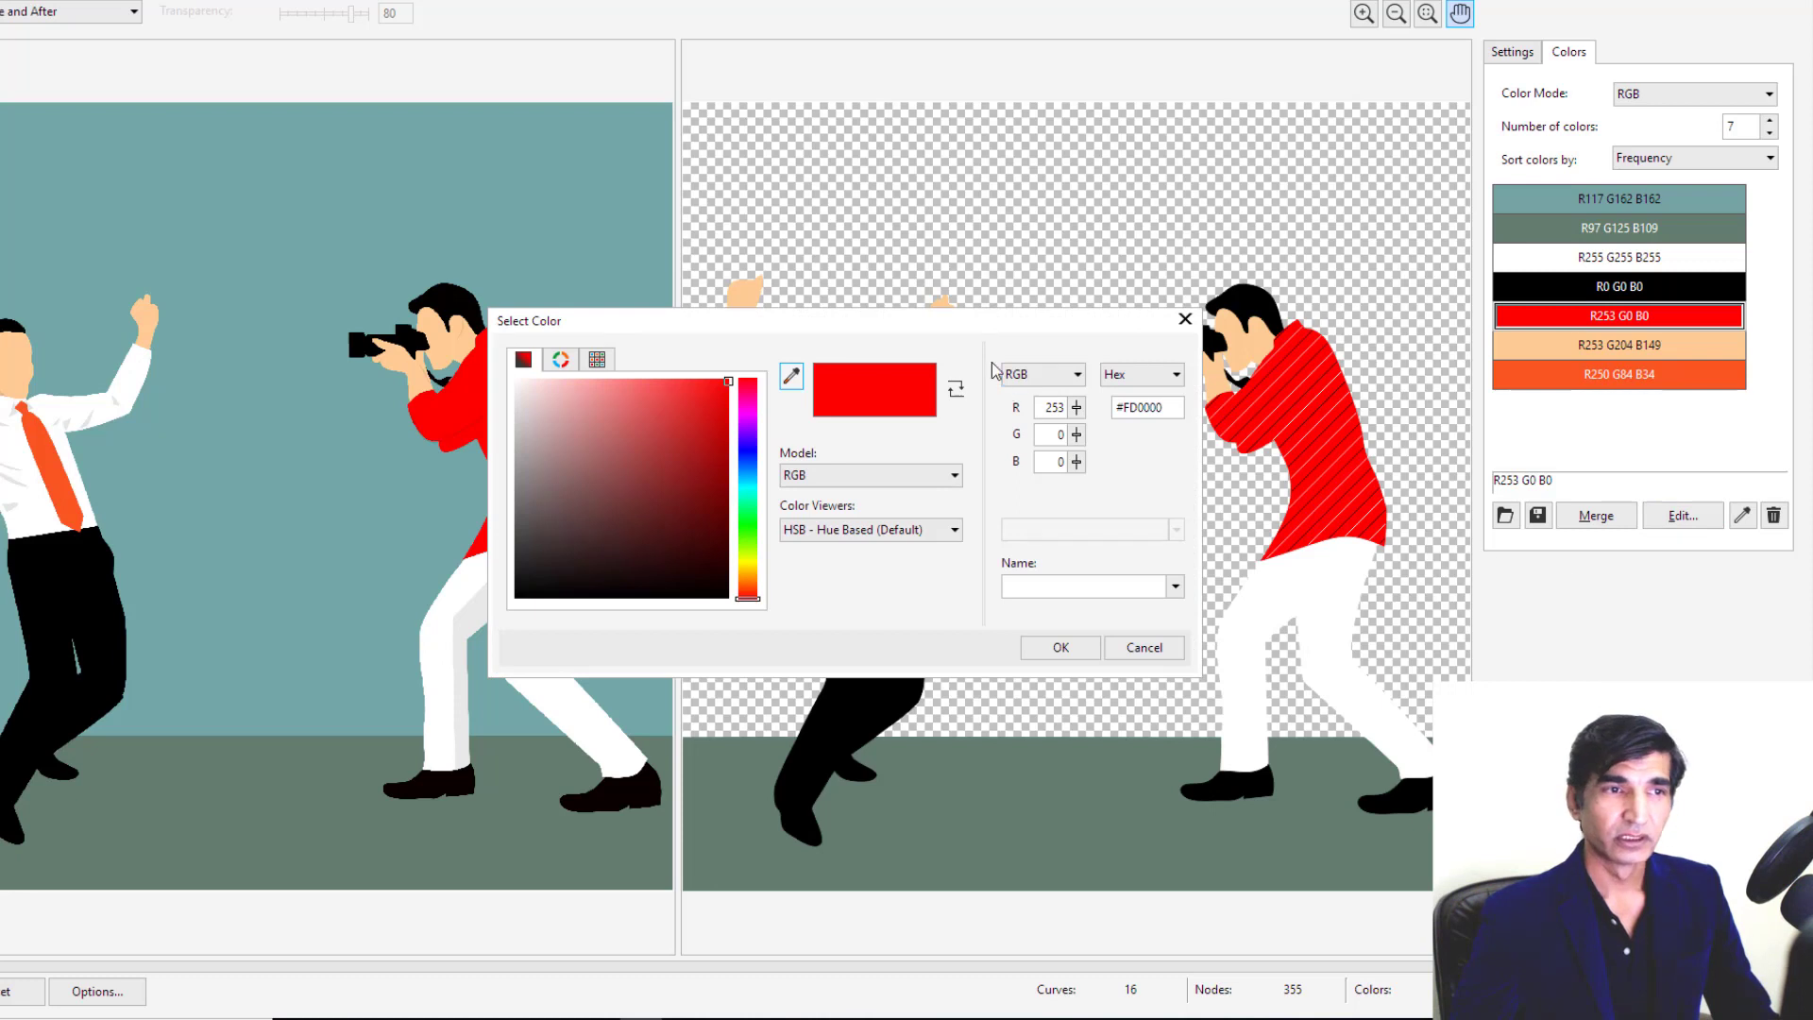
{"action": "left_click_drag", "start_coordinate": [923, 320], "coordinate": [814, 206]}
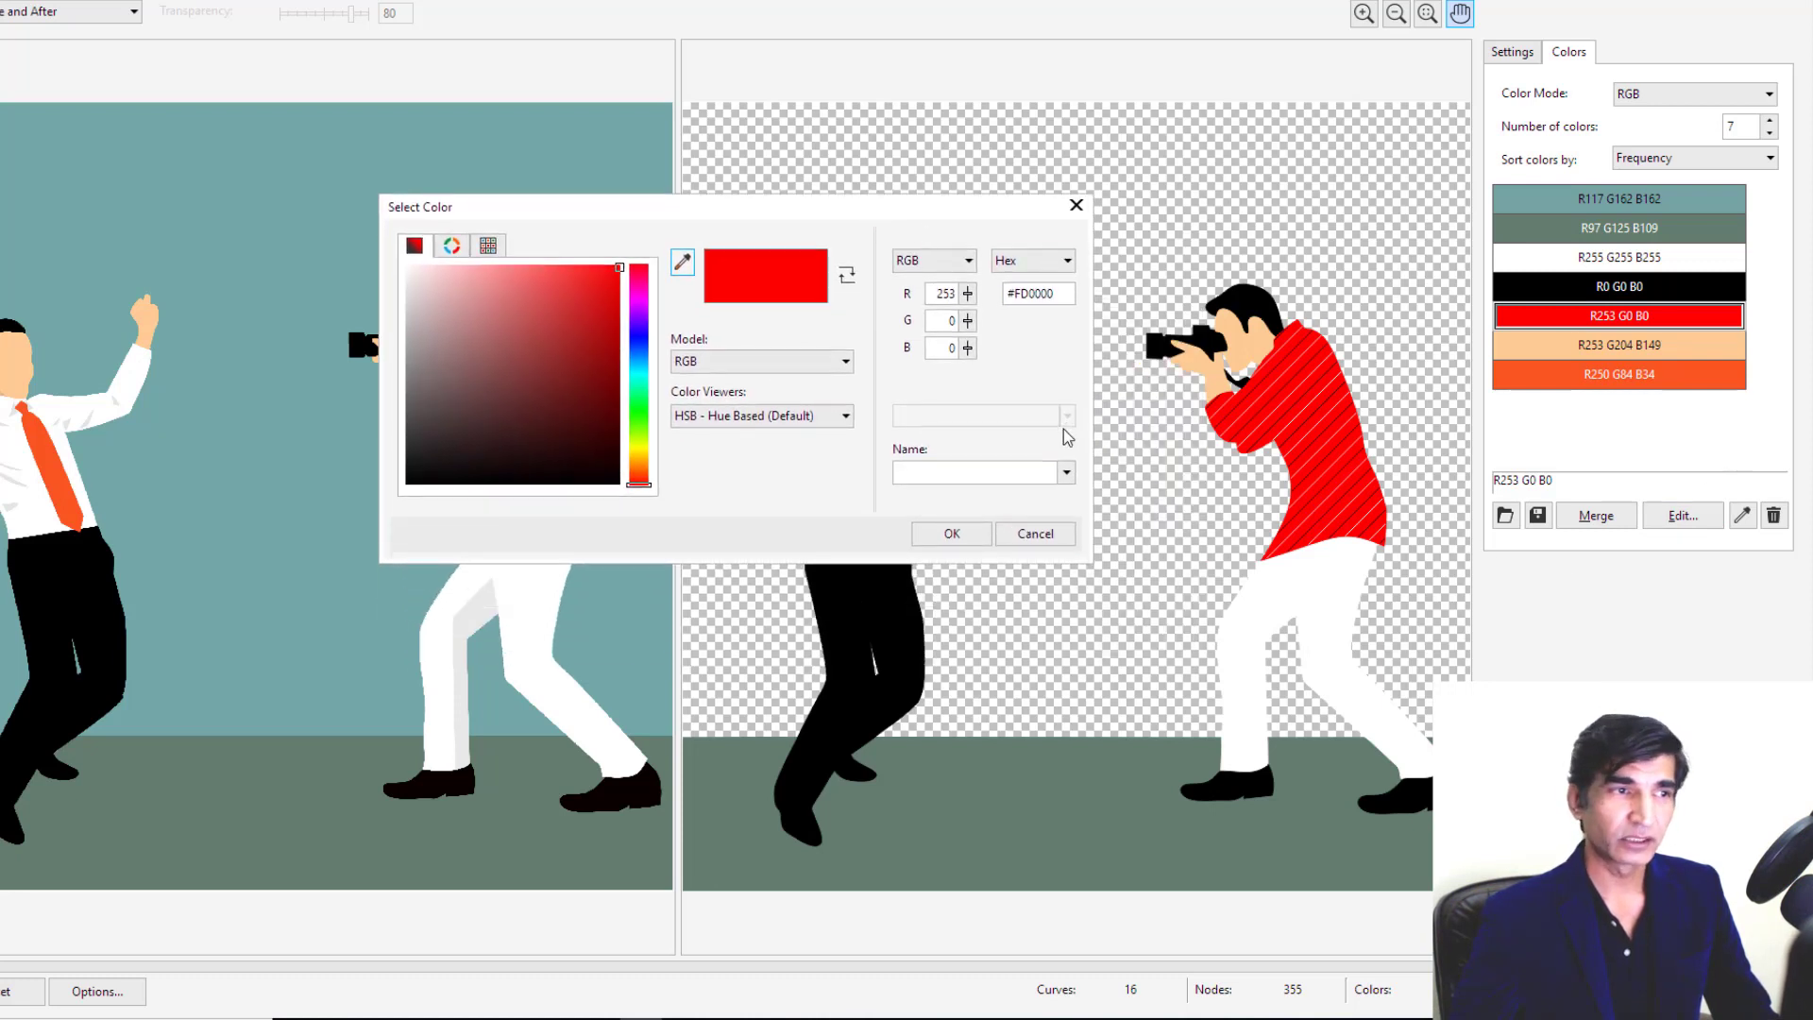
{"action": "left_click", "coordinate": [641, 382]}
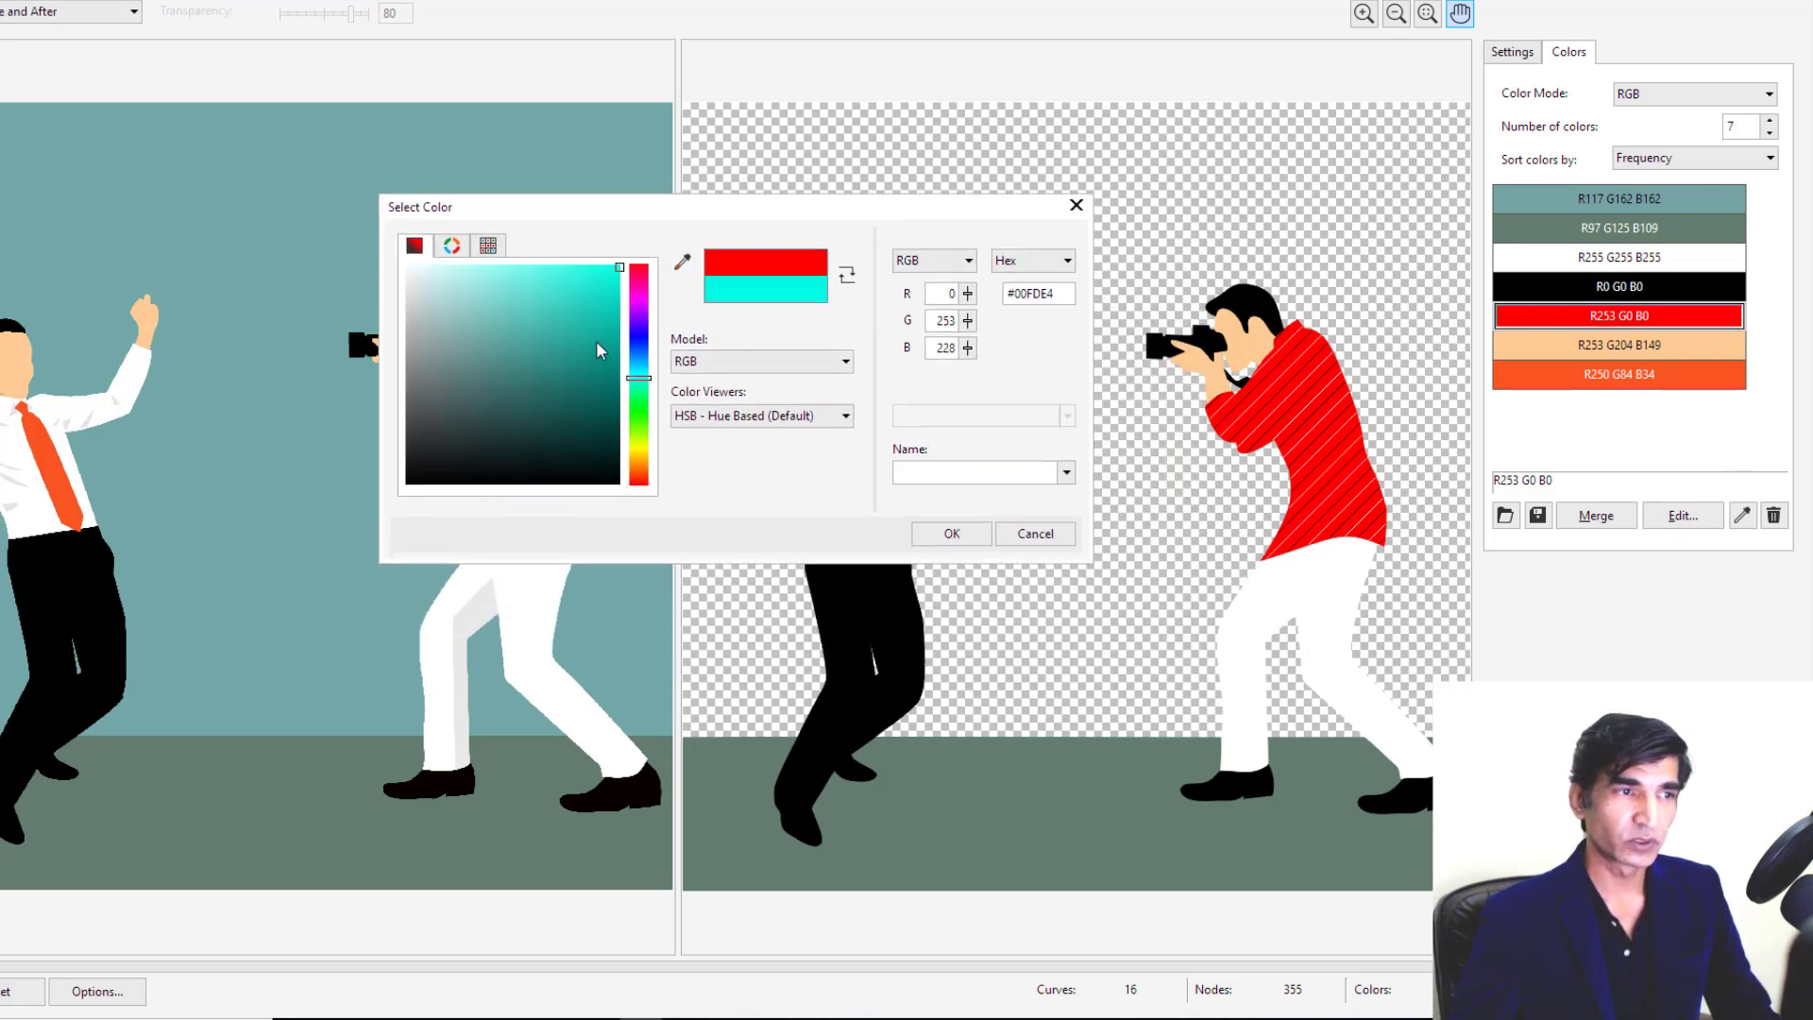
{"action": "left_click_drag", "start_coordinate": [597, 352], "coordinate": [596, 334]}
{"action": "left_click", "coordinate": [965, 533]}
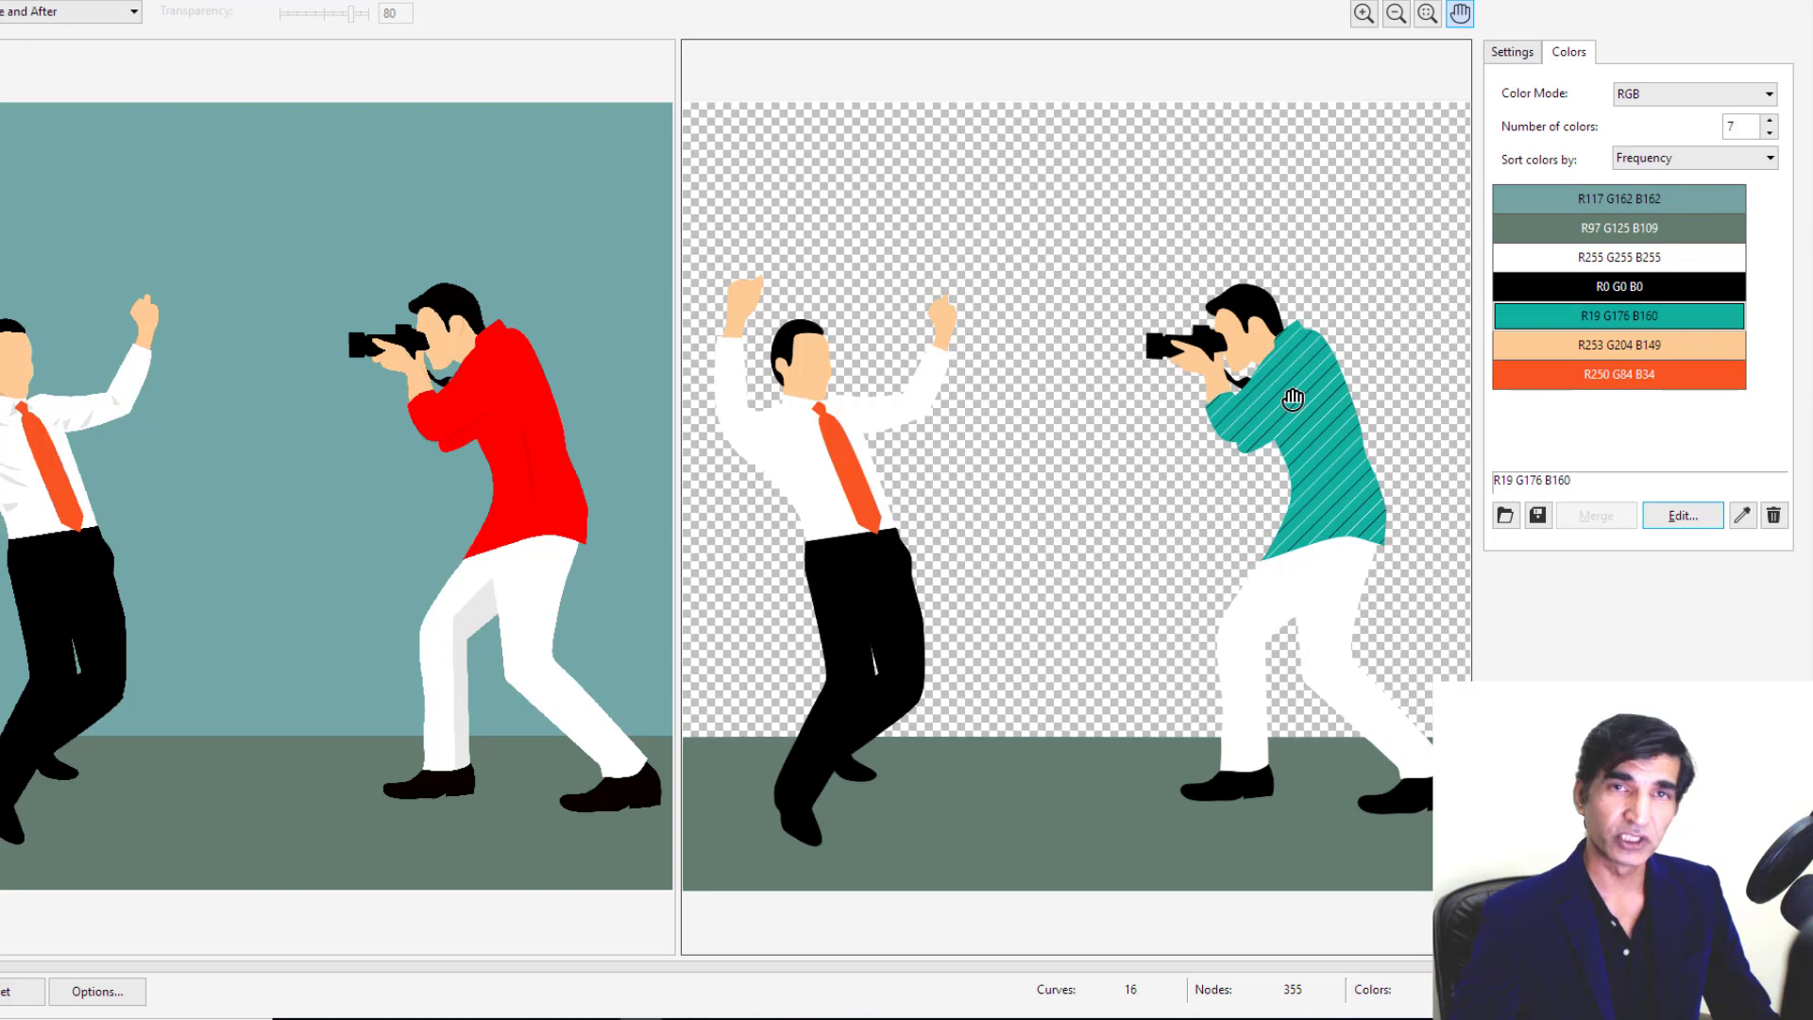
Step: Change the skin color of both men in the trace to orange R242 G154 B53
{"action": "left_click", "coordinate": [1615, 343]}
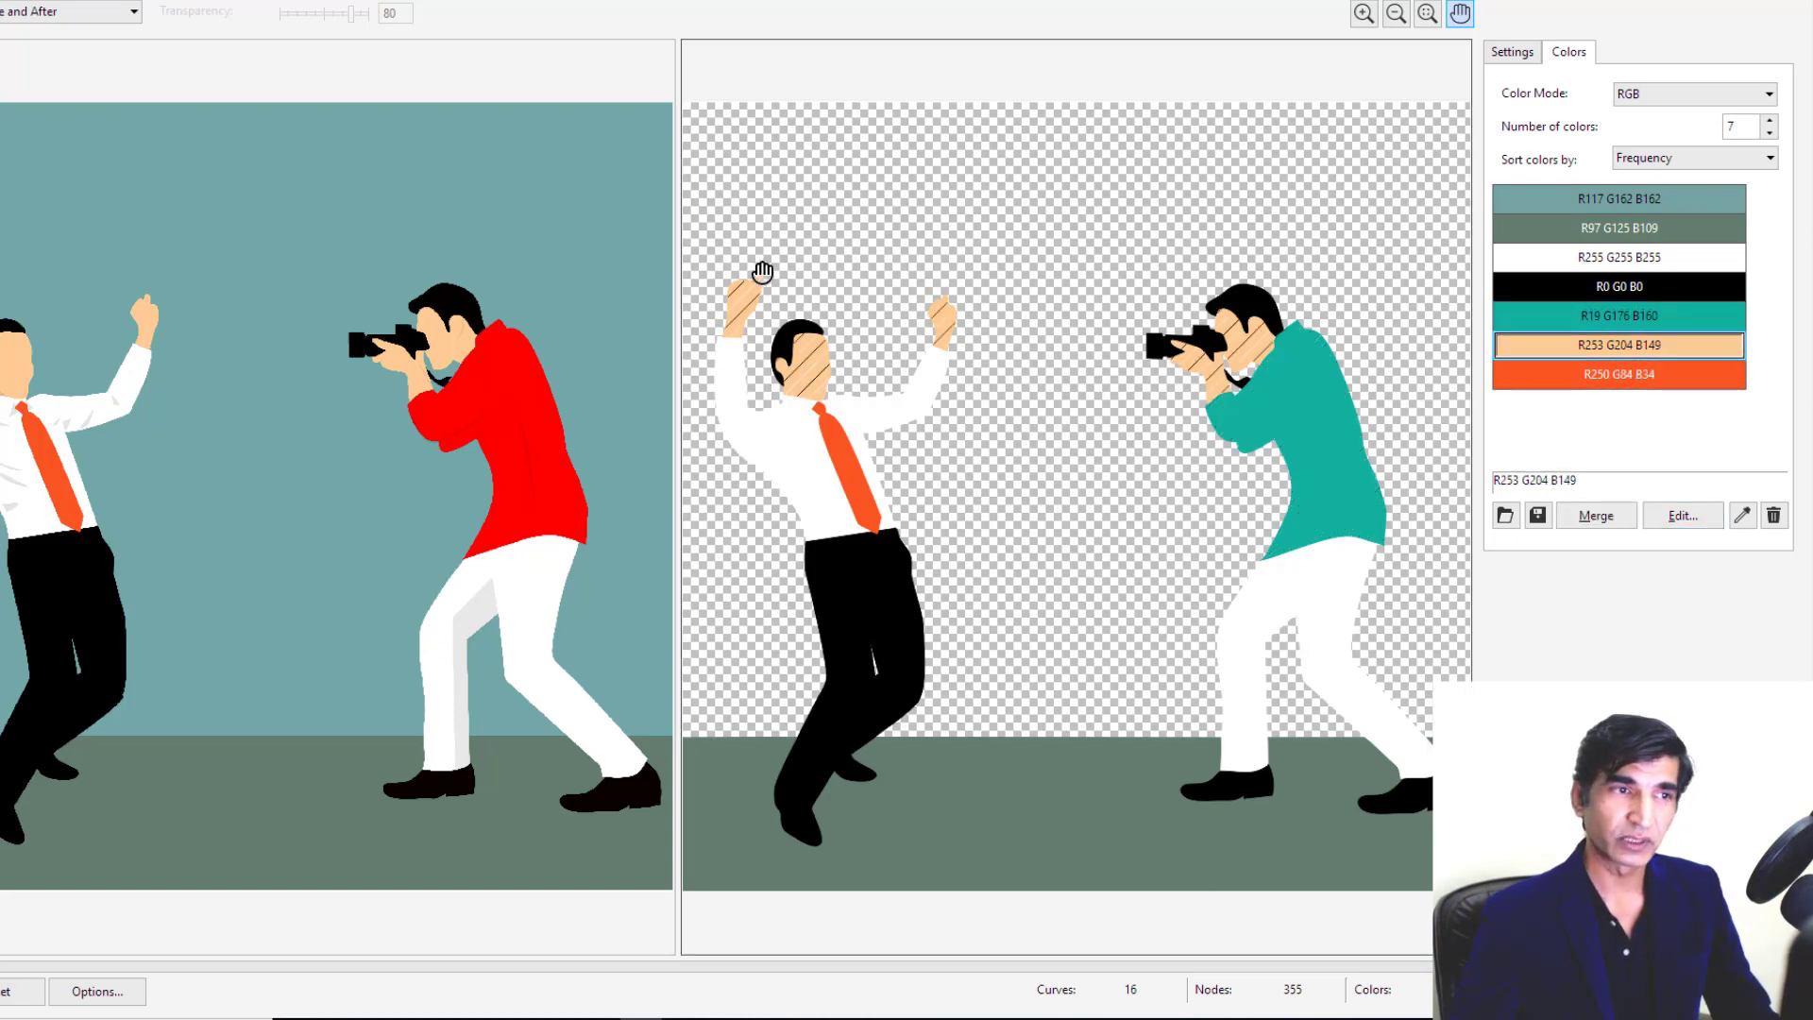
{"action": "left_click", "coordinate": [1669, 519]}
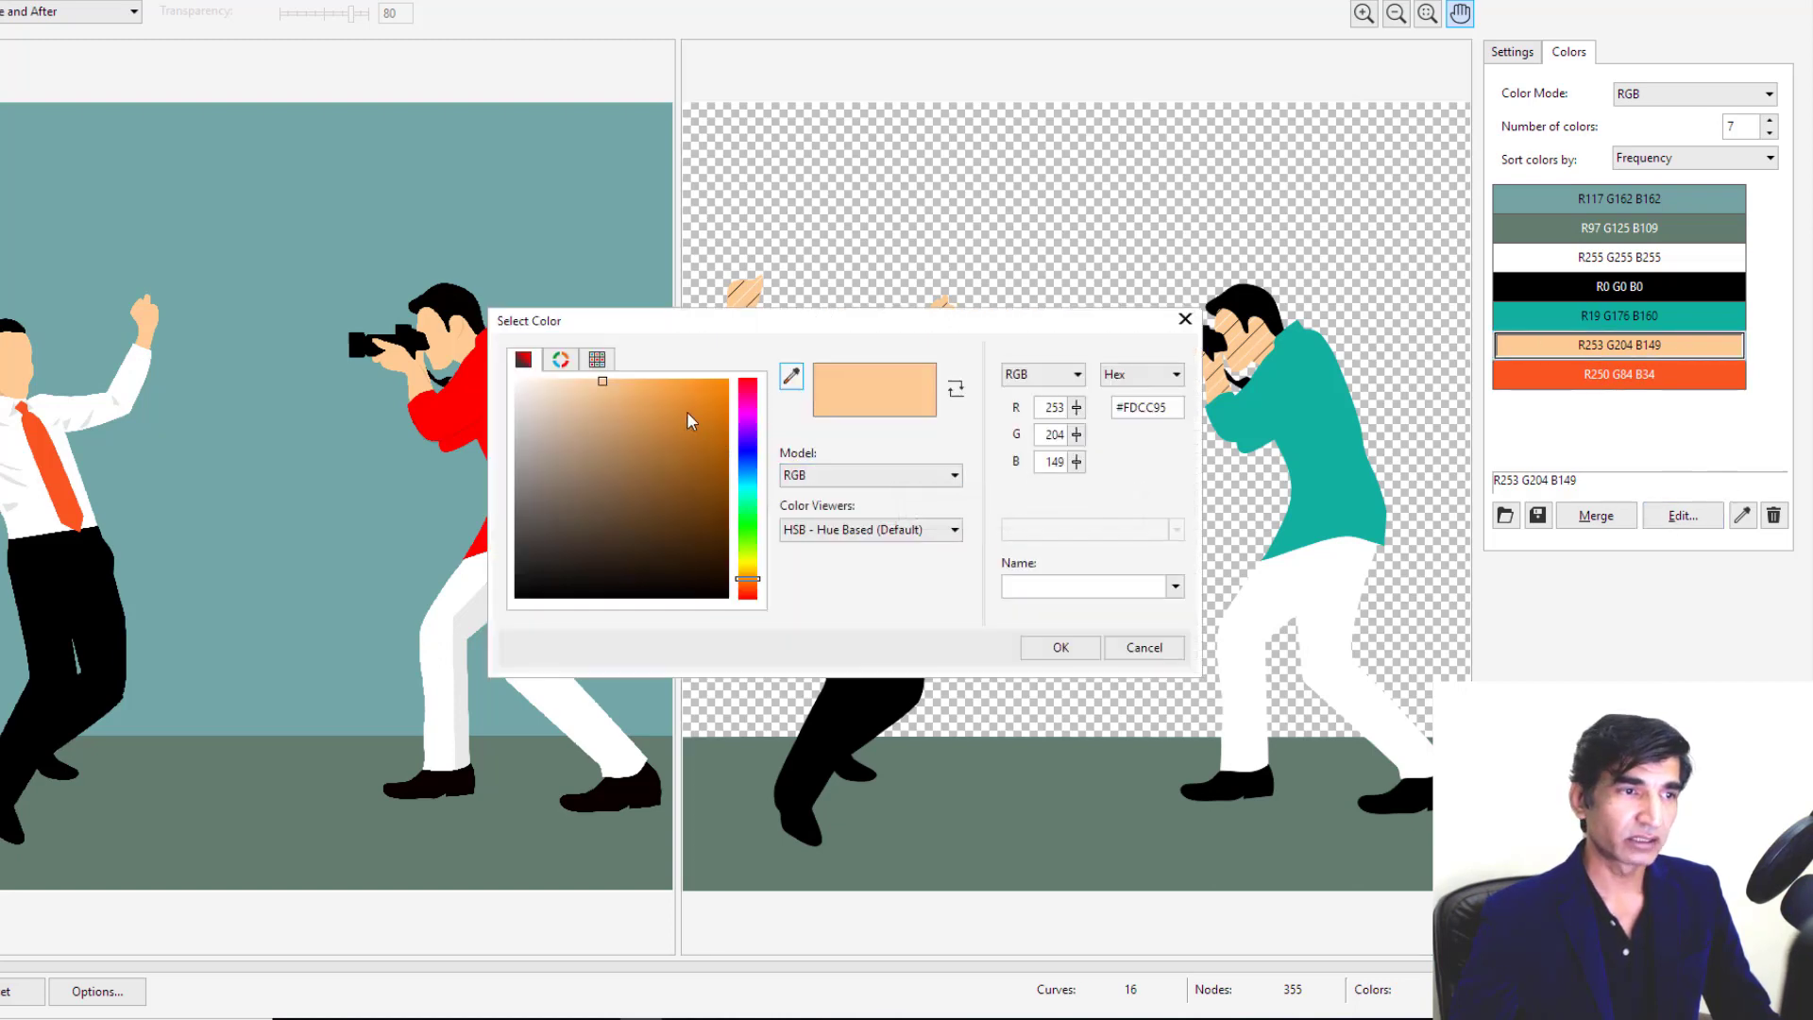
{"action": "left_click", "coordinate": [682, 388]}
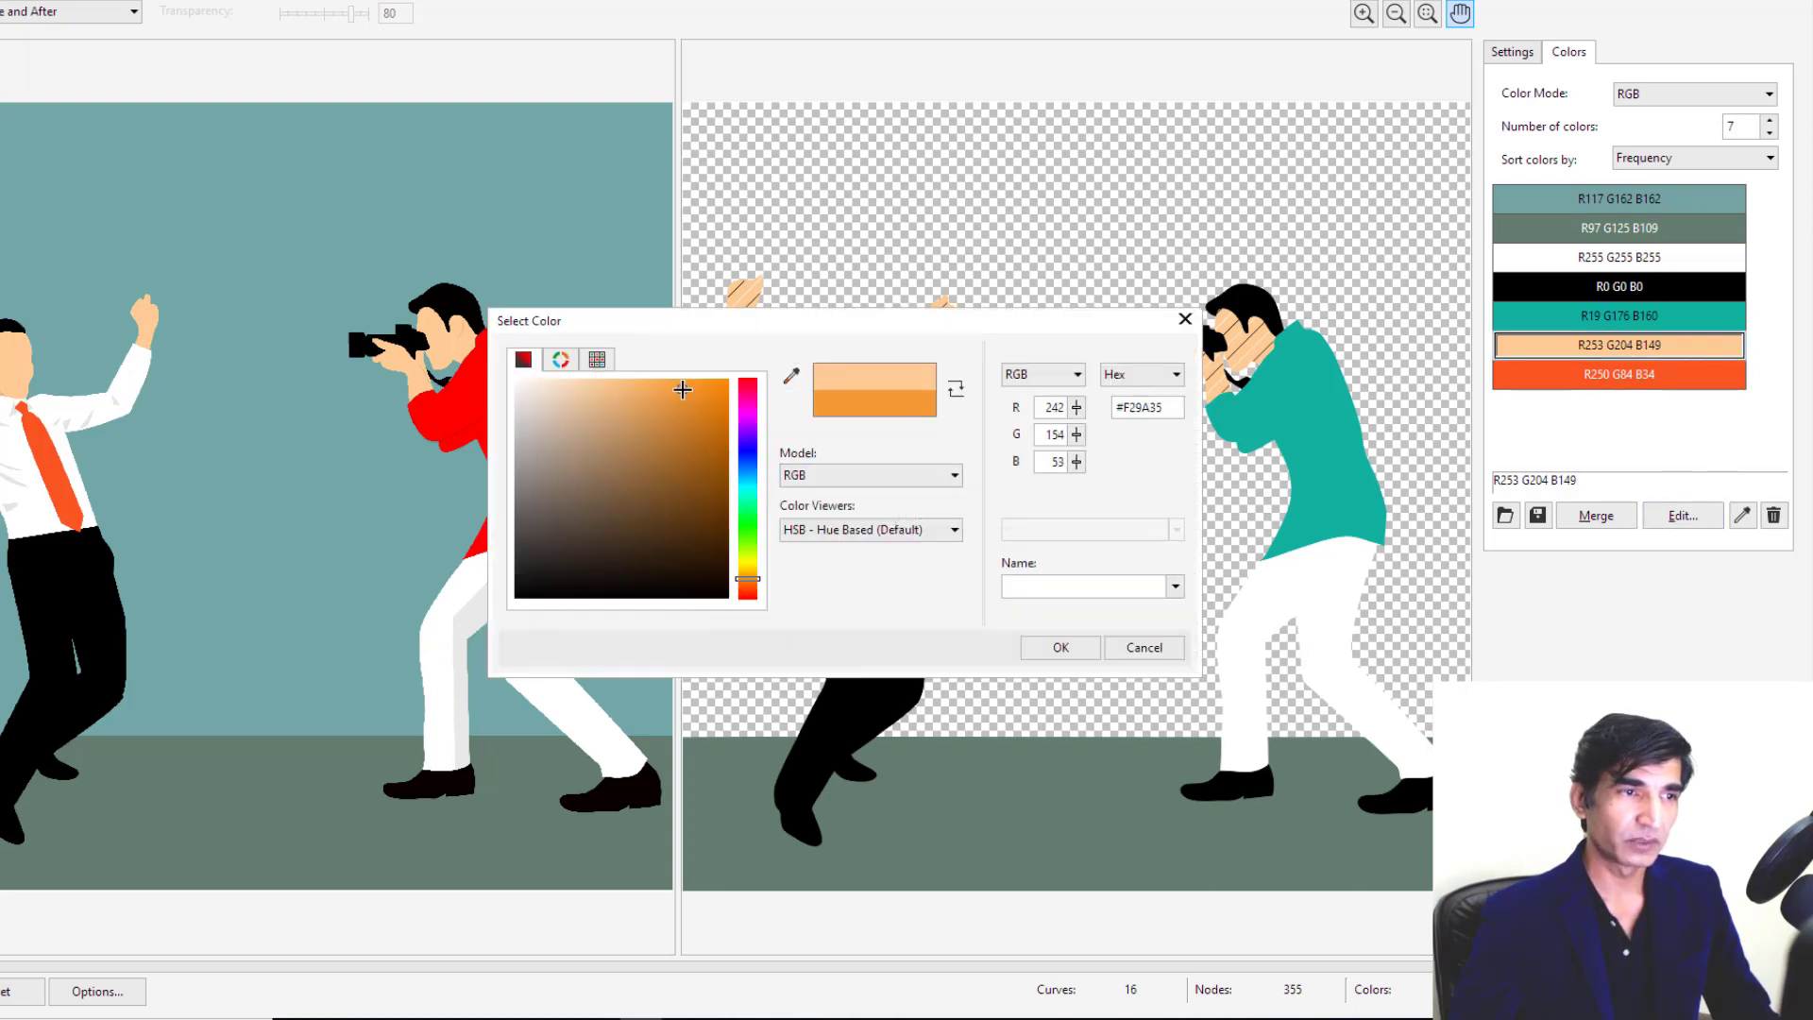
{"action": "left_click", "coordinate": [1057, 651]}
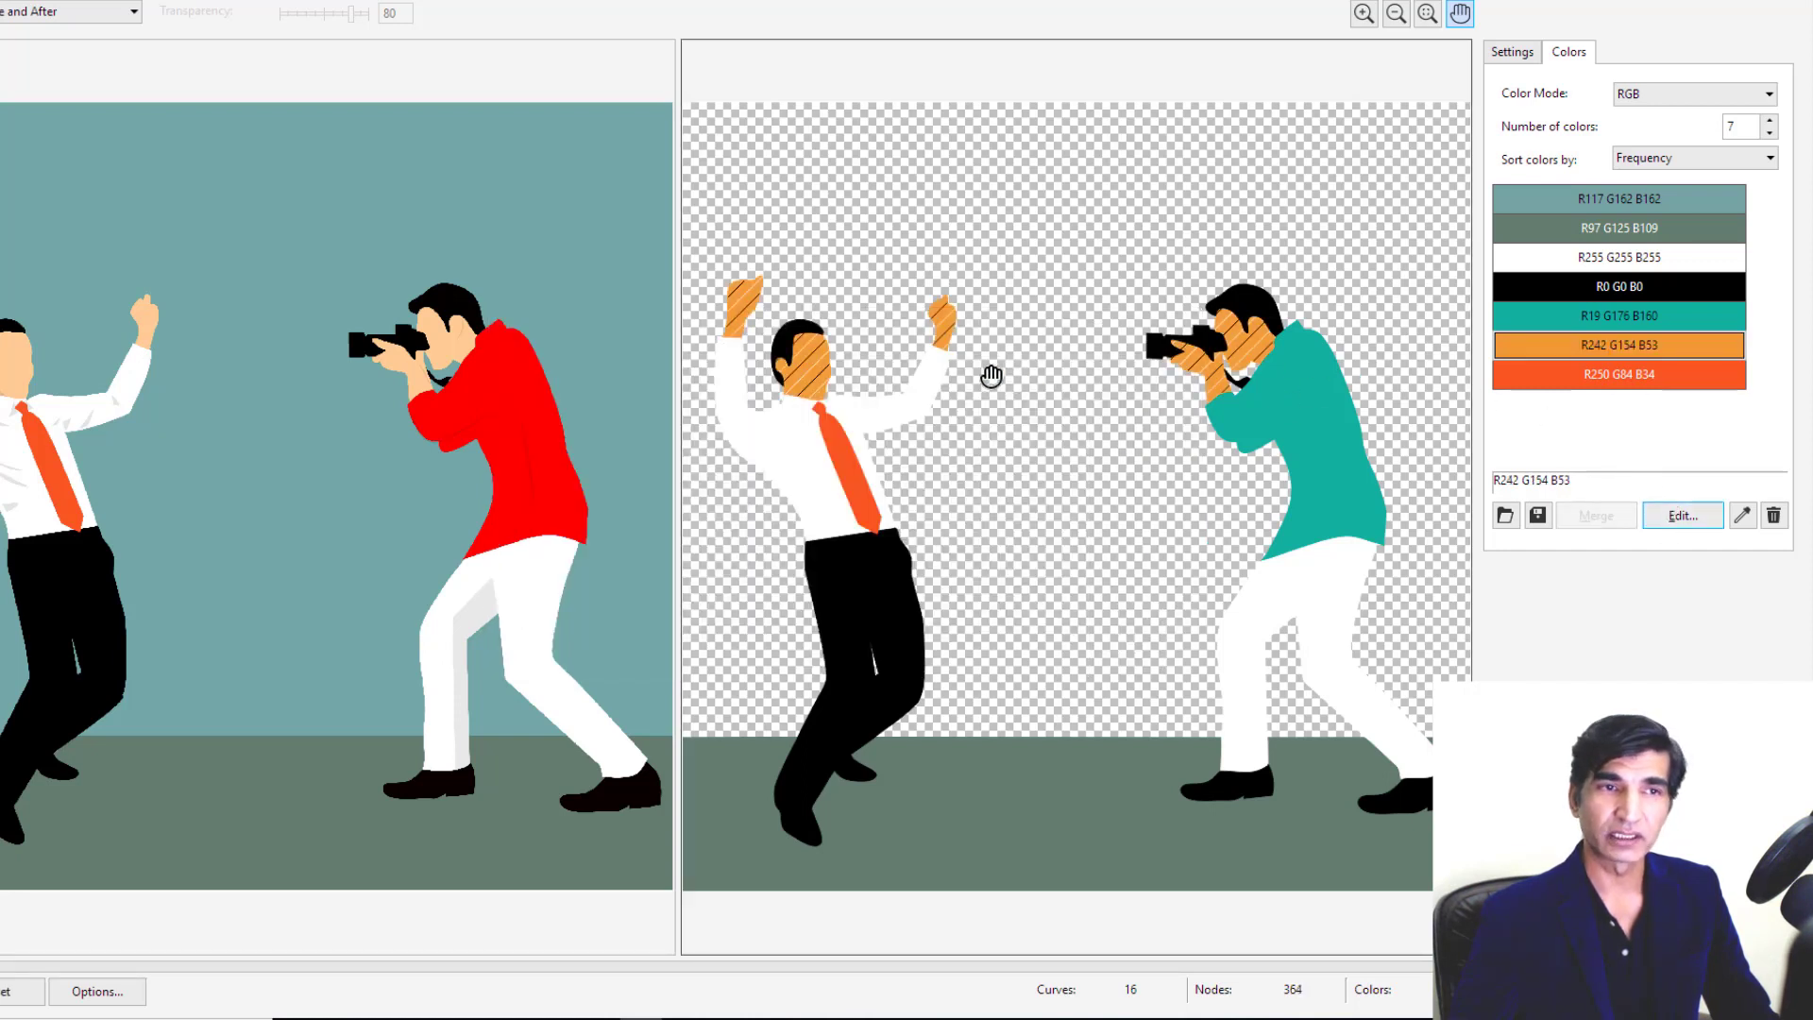
Step: Delete the teal wall color R117 G162 B162 from the trace colors
{"action": "left_click", "coordinate": [1607, 200]}
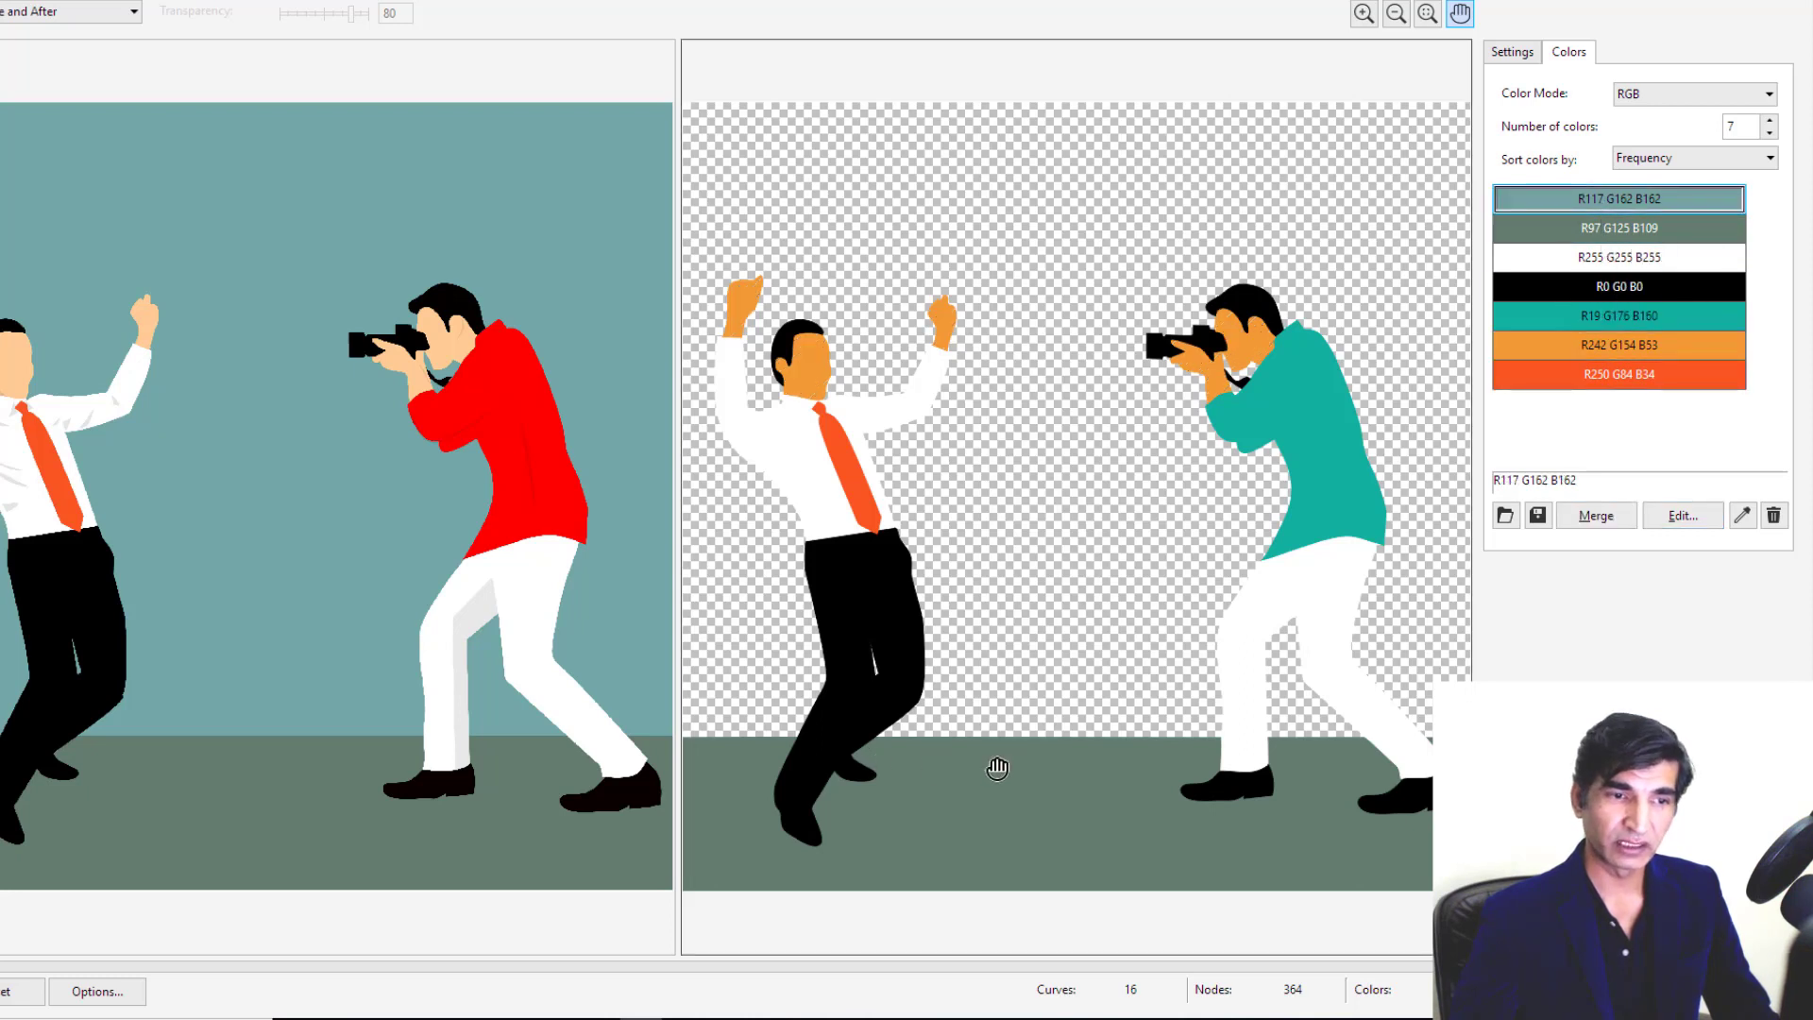
{"action": "left_click", "coordinate": [1774, 515]}
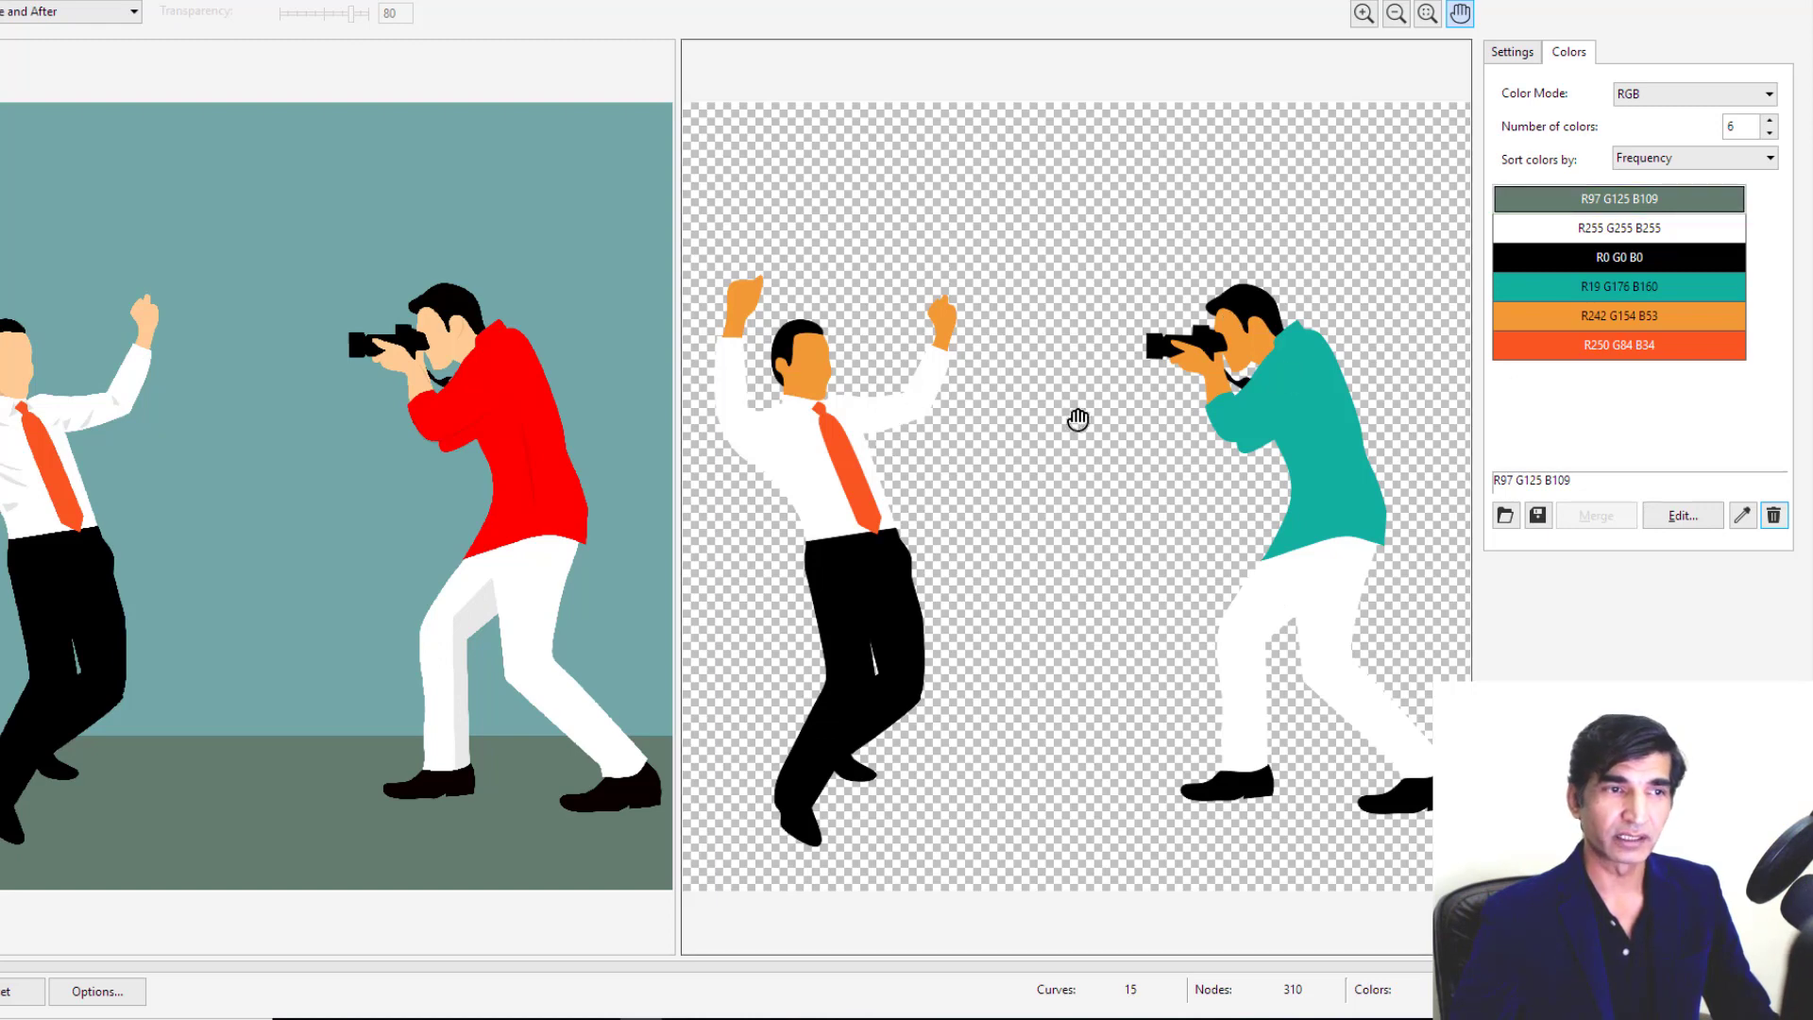
{"action": "left_click", "coordinate": [1020, 424]}
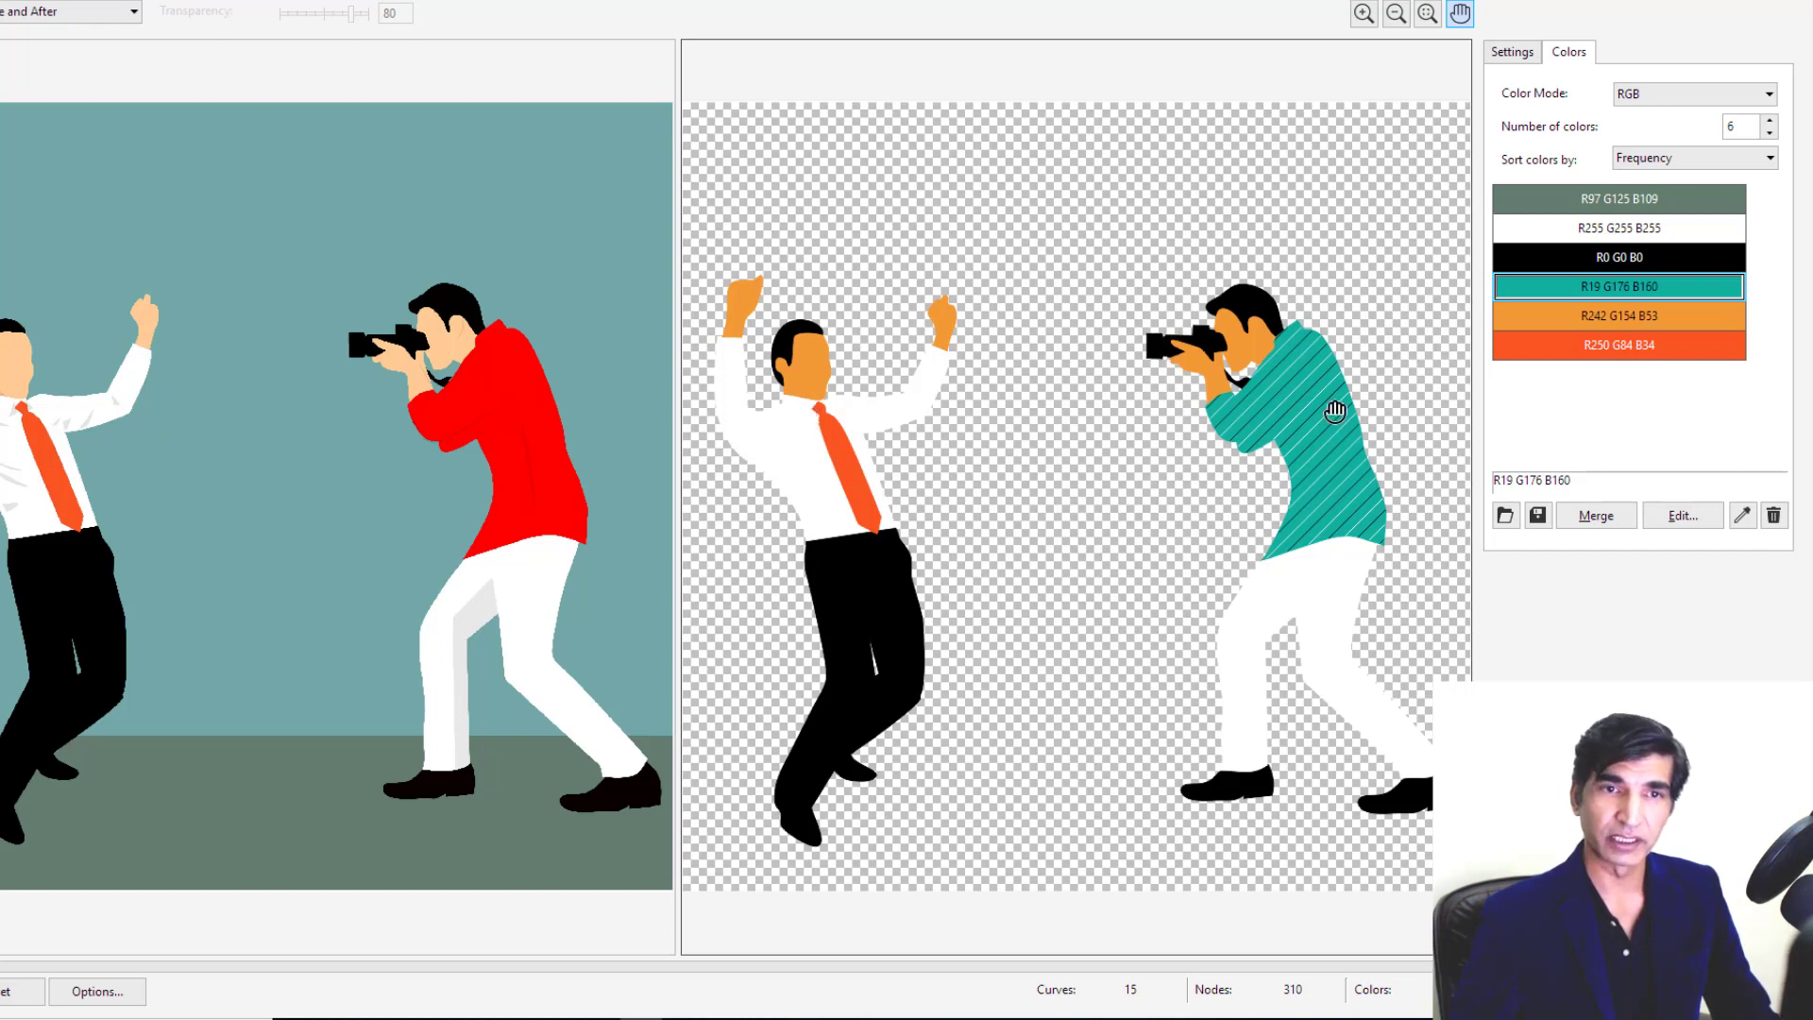
Step: Recolor the orange tie in the trace to magenta R250 G34 B218
{"action": "left_click", "coordinate": [1618, 354]}
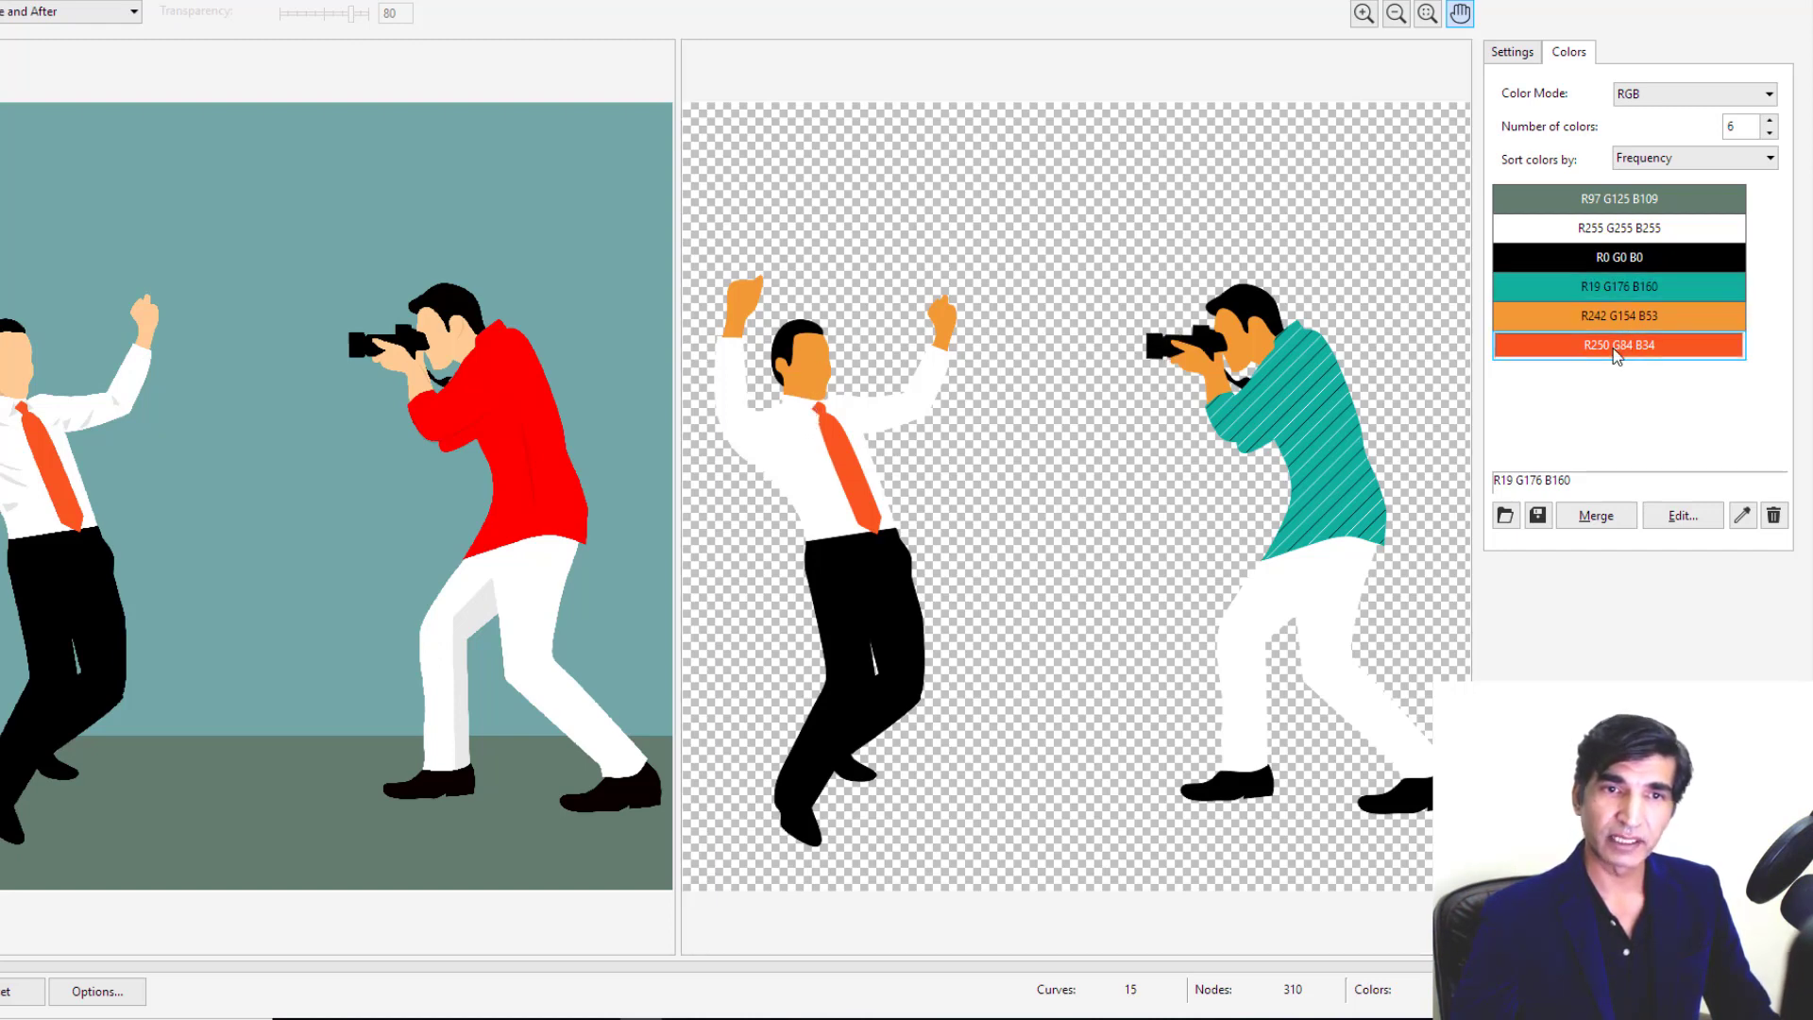
{"action": "left_click", "coordinate": [1682, 516]}
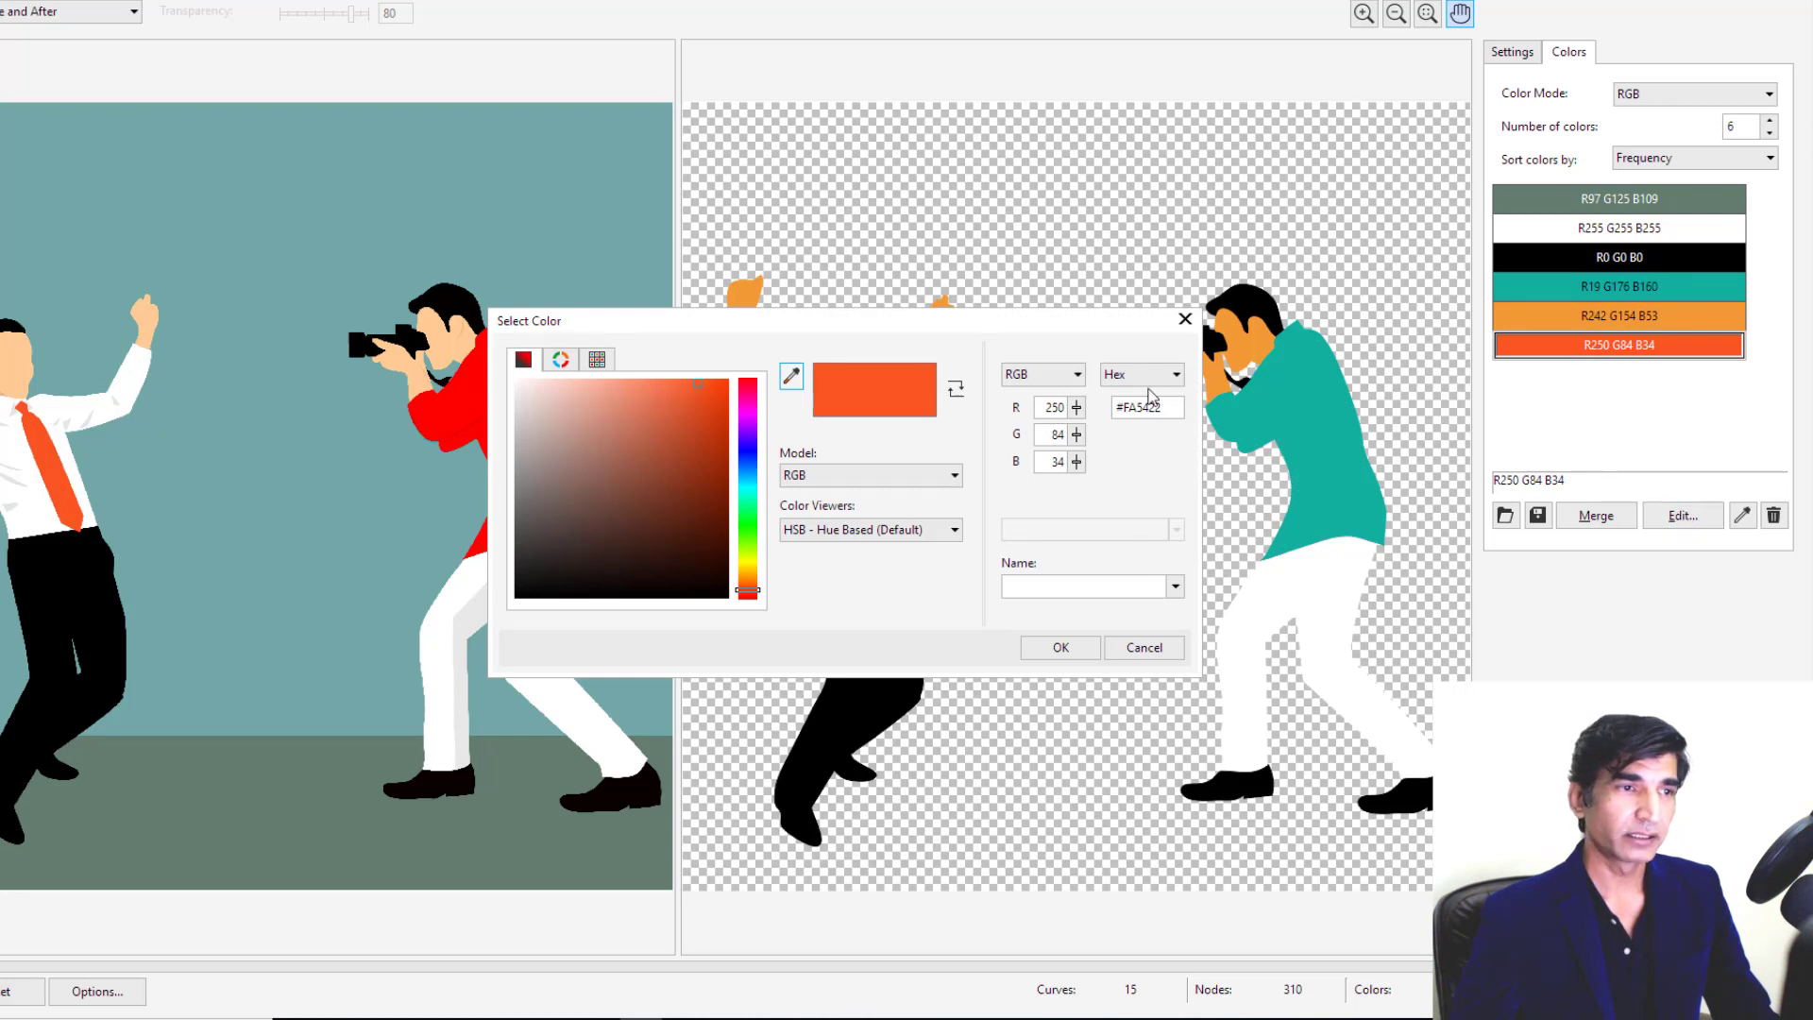
{"action": "left_click", "coordinate": [748, 421]}
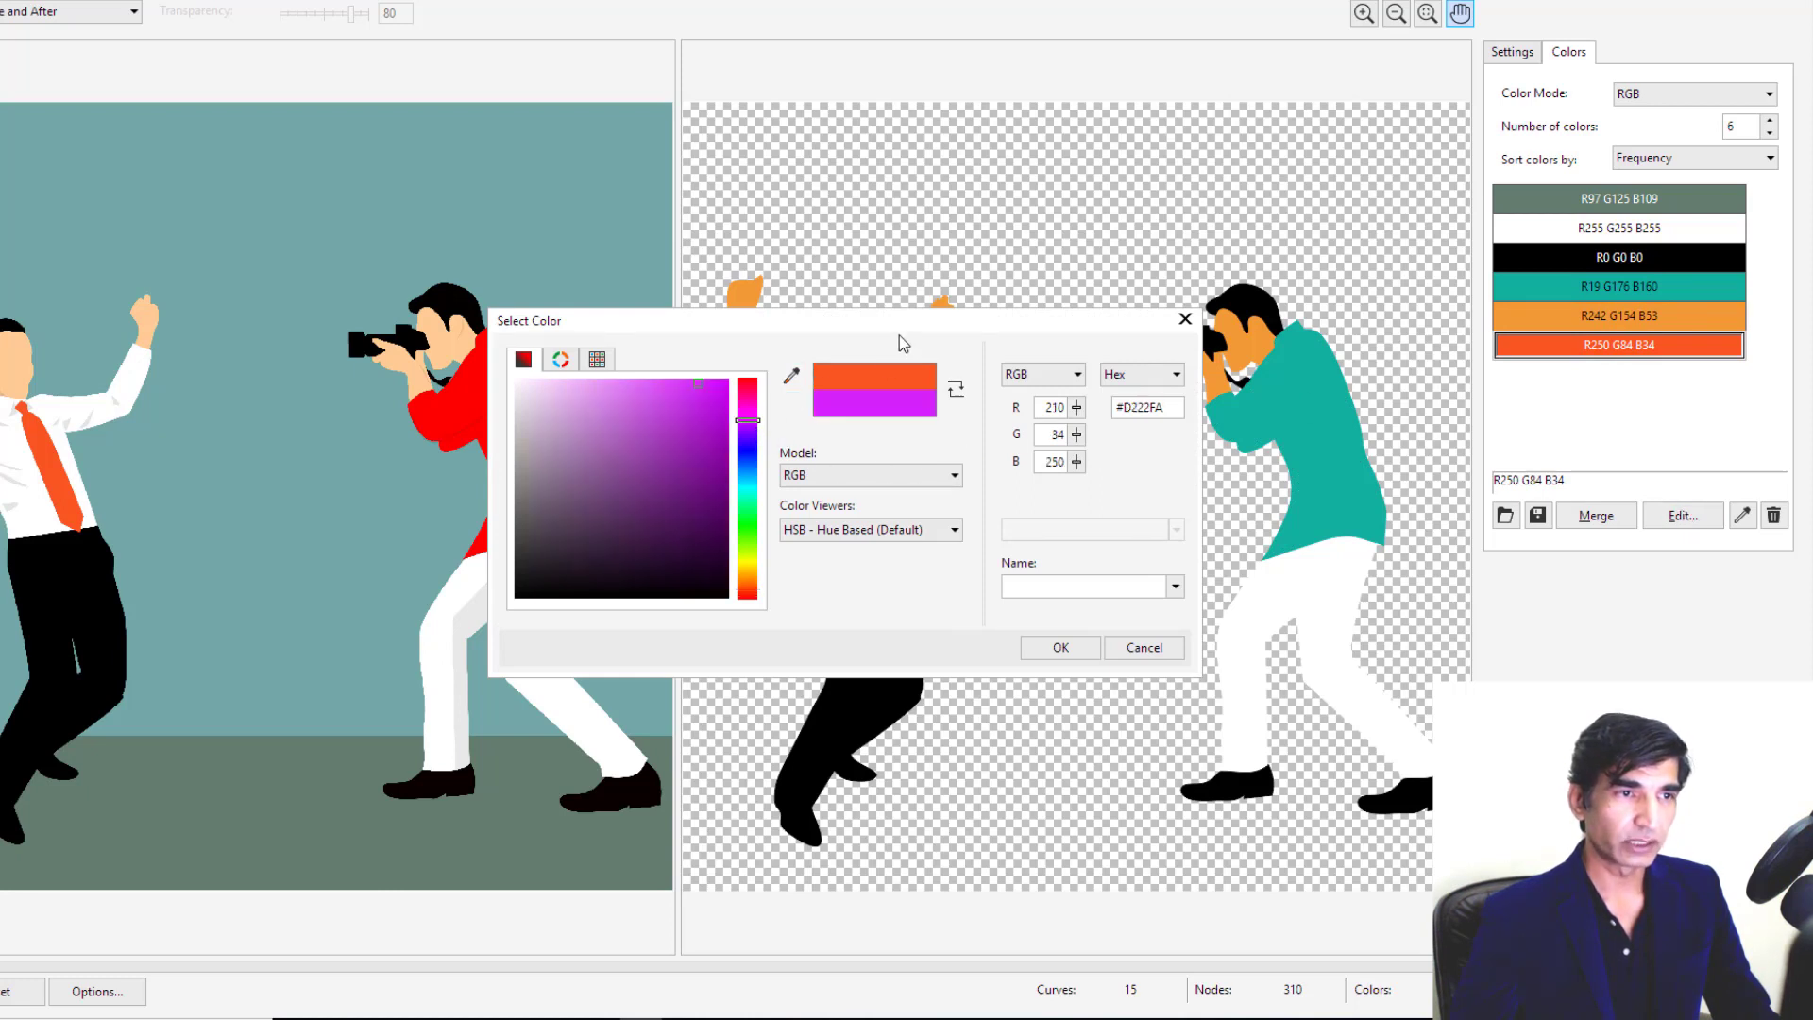
{"action": "left_click_drag", "start_coordinate": [903, 329], "coordinate": [450, 204]}
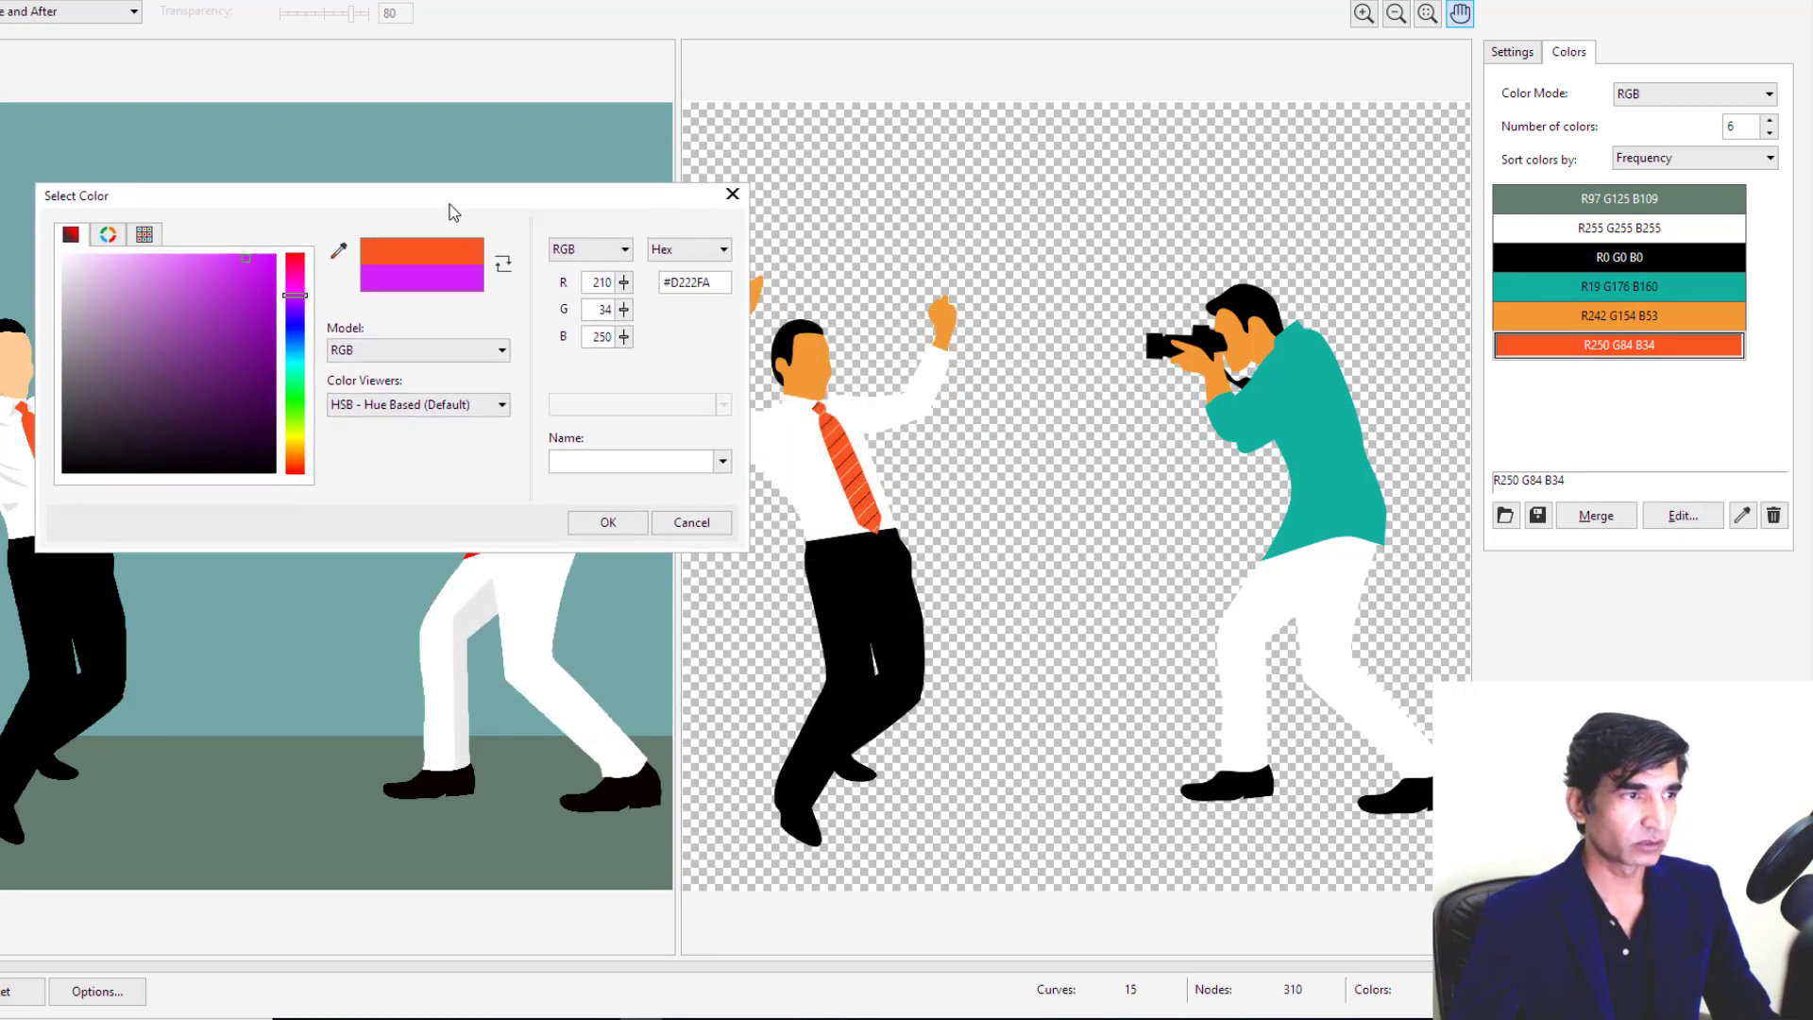
{"action": "left_click", "coordinate": [291, 286]}
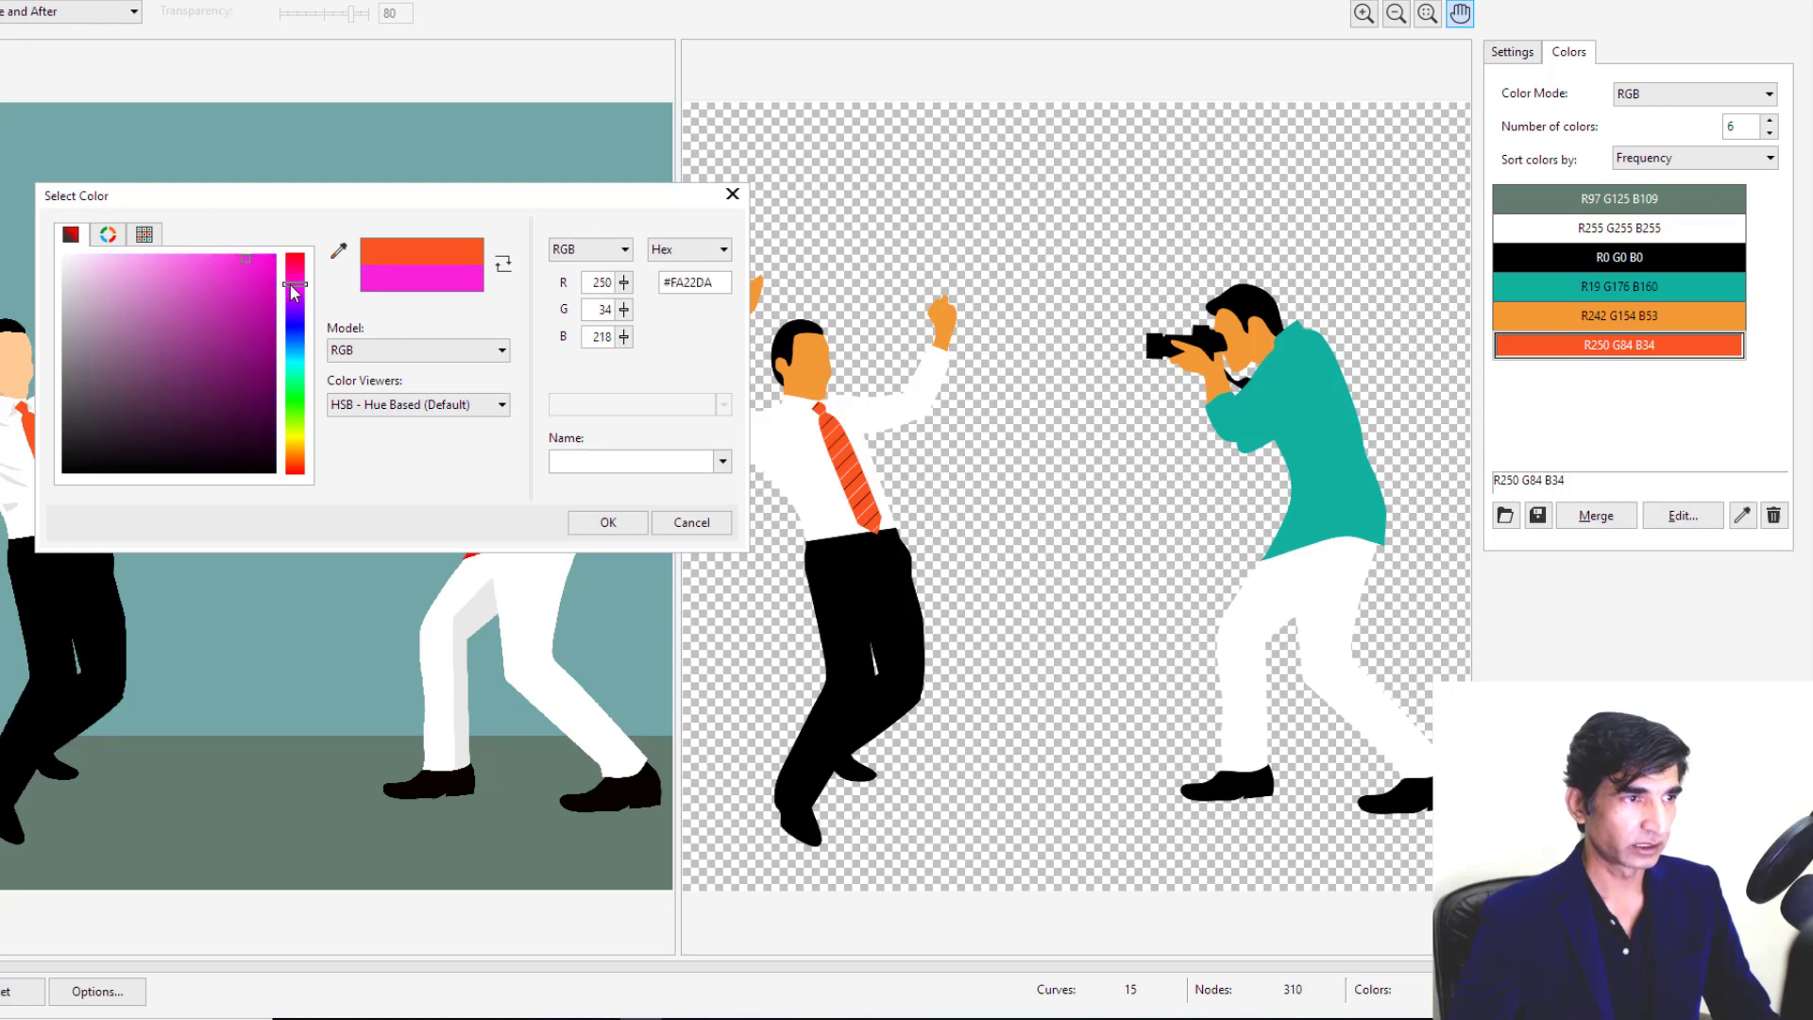
{"action": "left_click", "coordinate": [609, 522]}
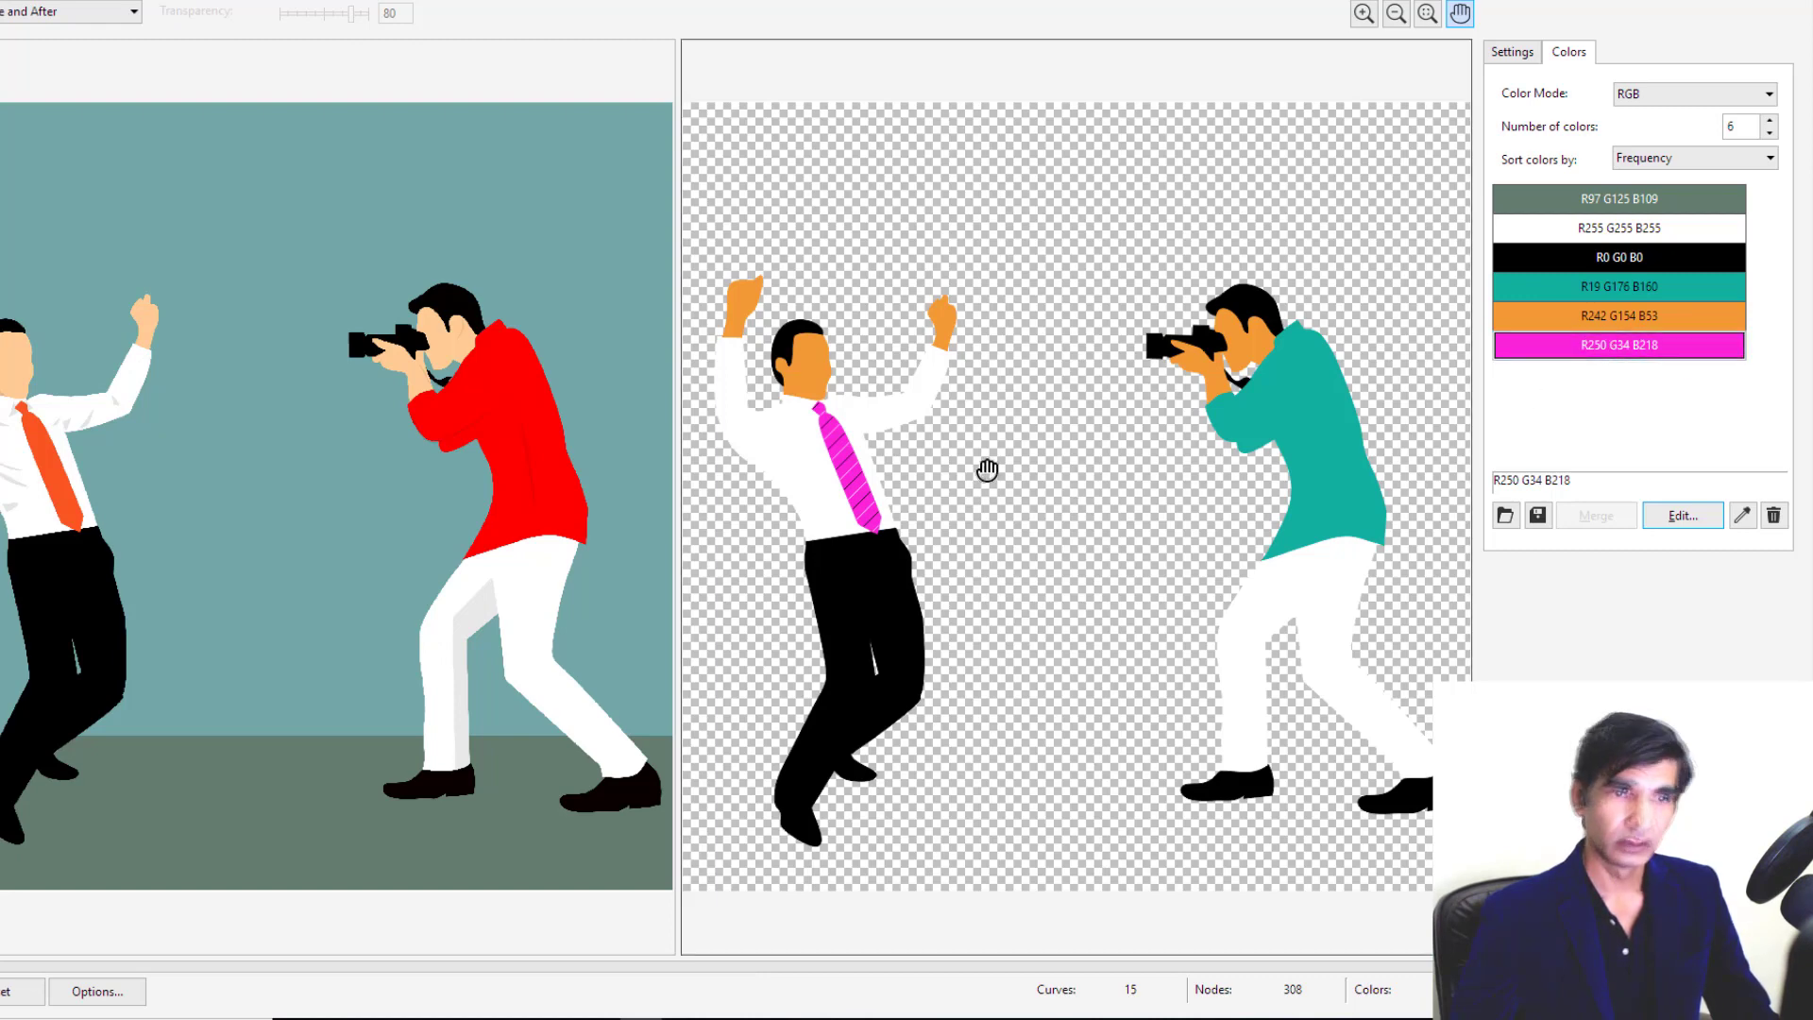
Step: Examine the recolored tie, face and hands of the man with raised arms up close in the trace preview
{"action": "scroll", "coordinate": [988, 470], "scroll_direction": "up", "scroll_amount": 3}
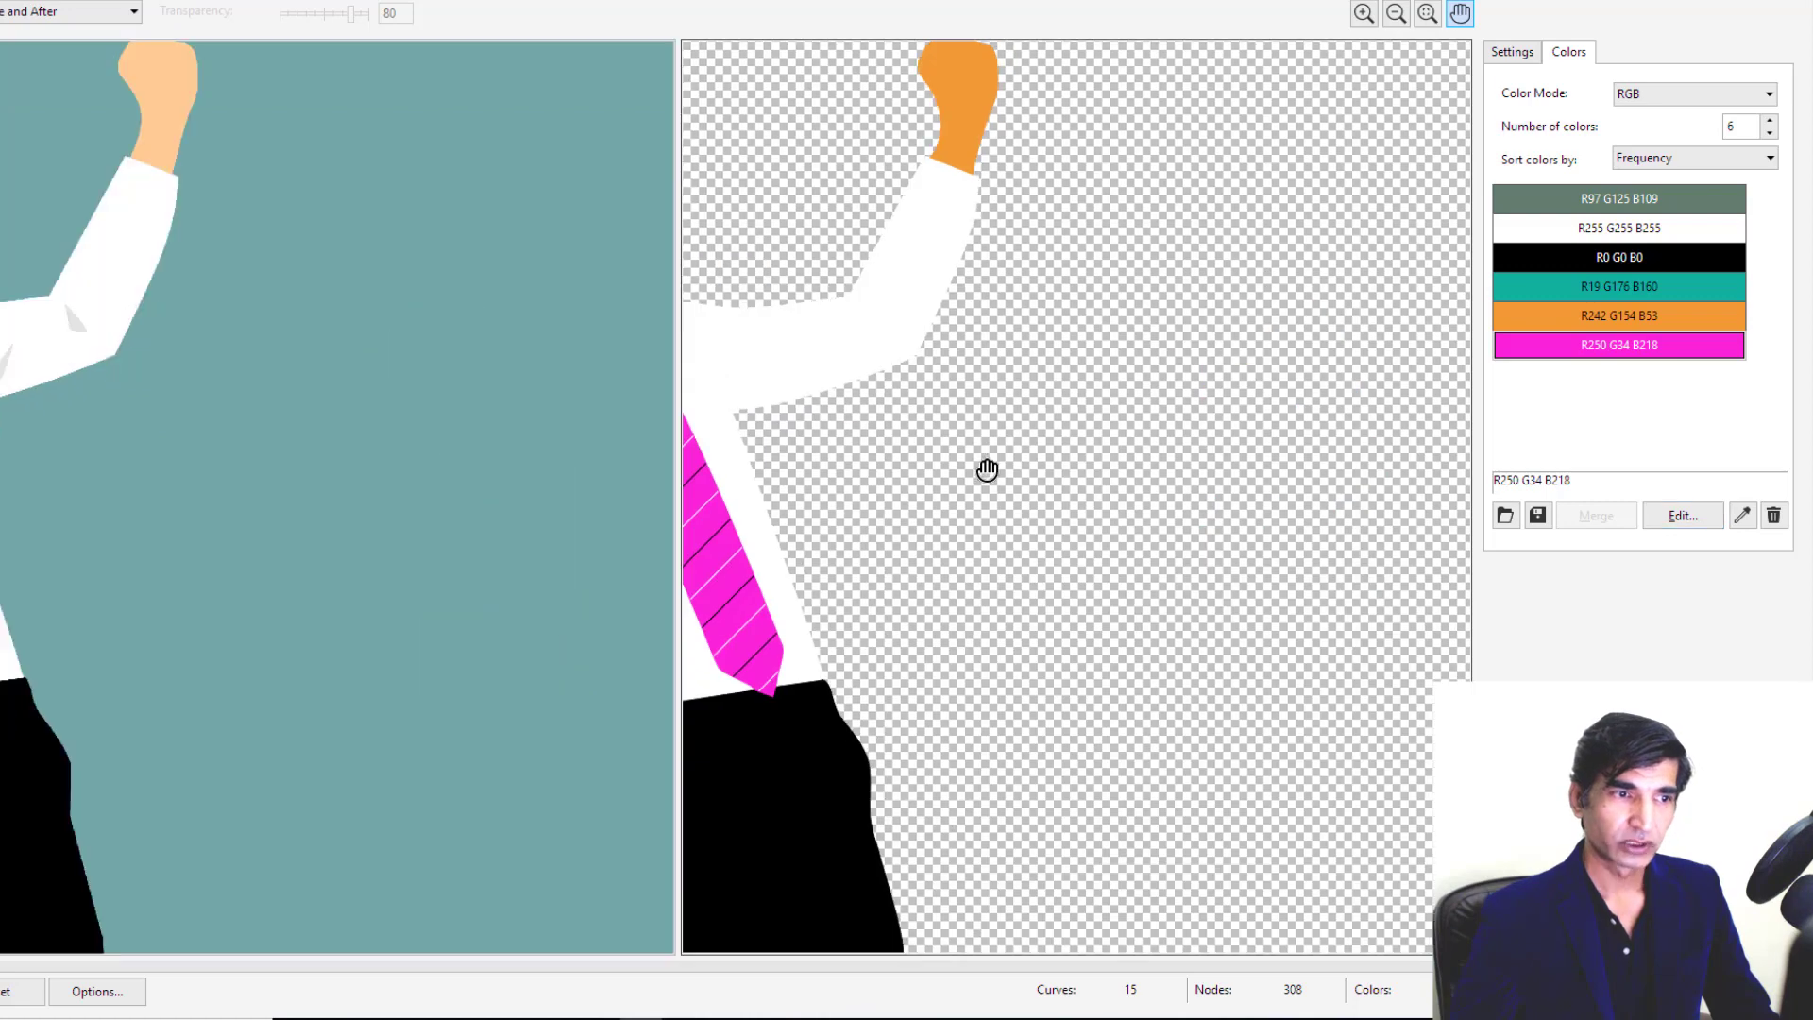
{"action": "left_click_drag", "start_coordinate": [814, 564], "coordinate": [1156, 507]}
{"action": "left_click_drag", "start_coordinate": [1133, 412], "coordinate": [1217, 531]}
{"action": "left_click", "coordinate": [1363, 19]}
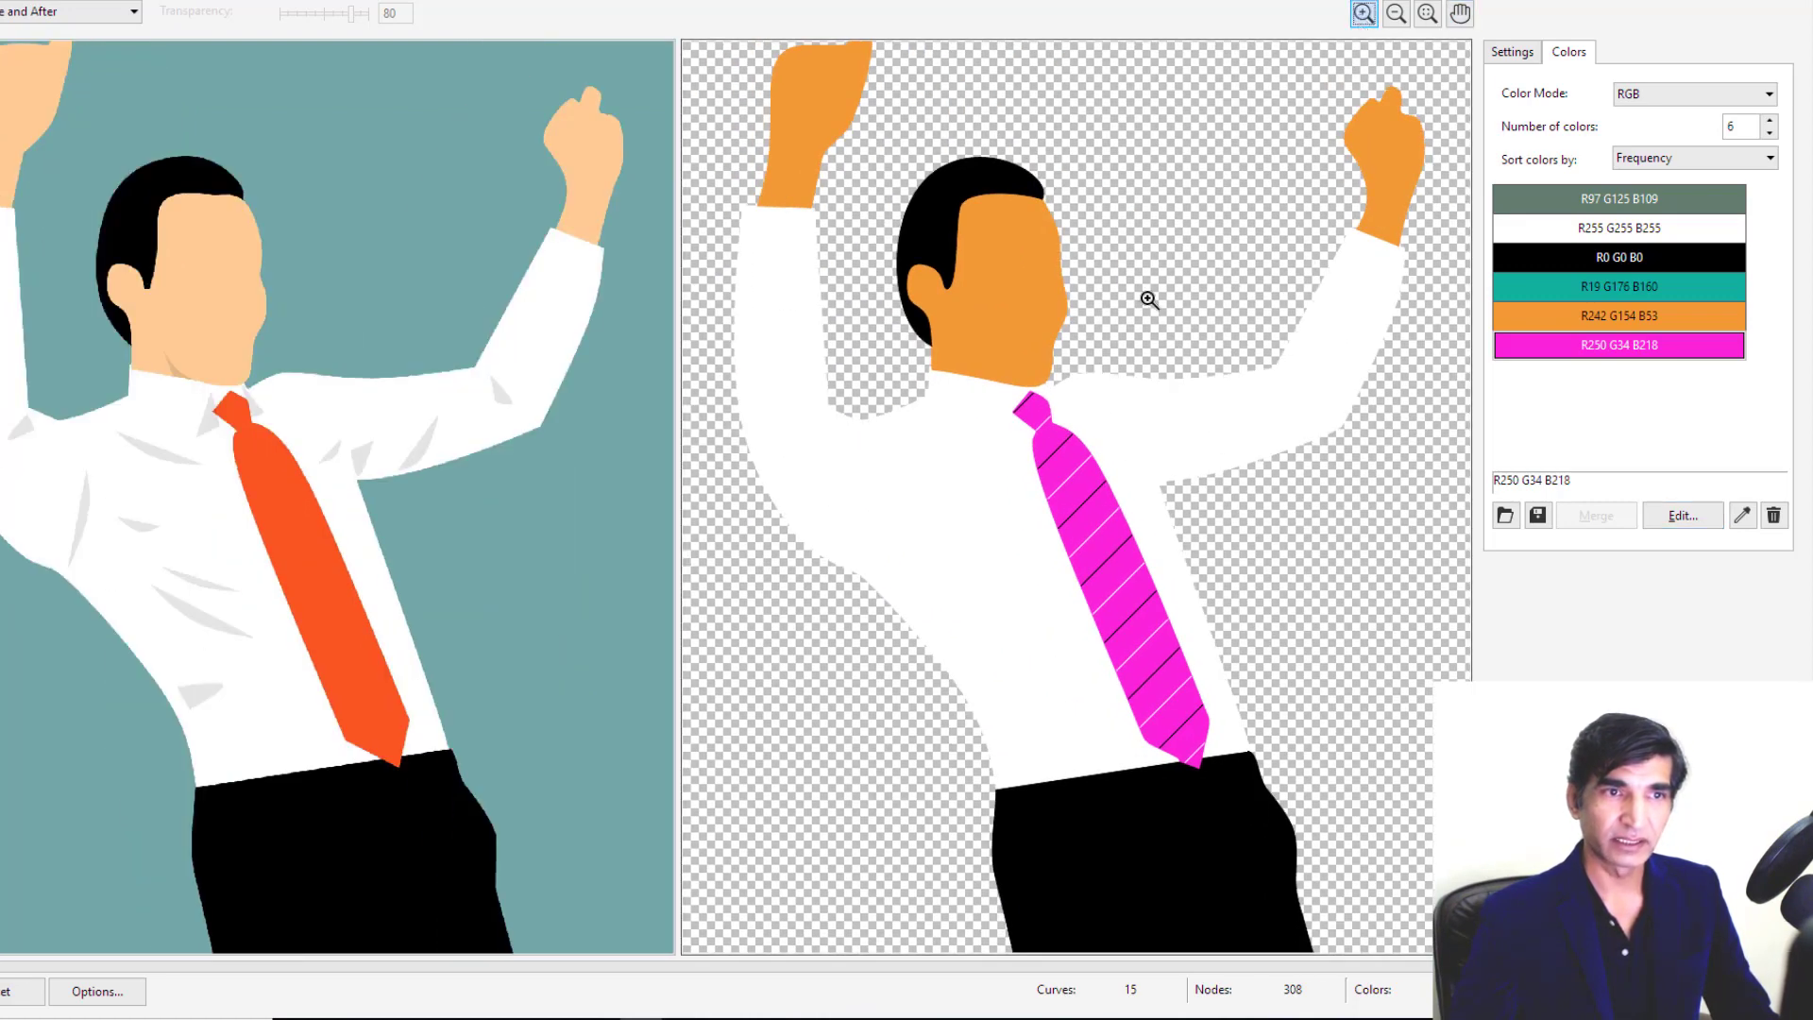
{"action": "scroll", "coordinate": [1061, 563], "scroll_direction": "down", "scroll_amount": 5}
{"action": "scroll", "coordinate": [1062, 563], "scroll_direction": "up", "scroll_amount": 6}
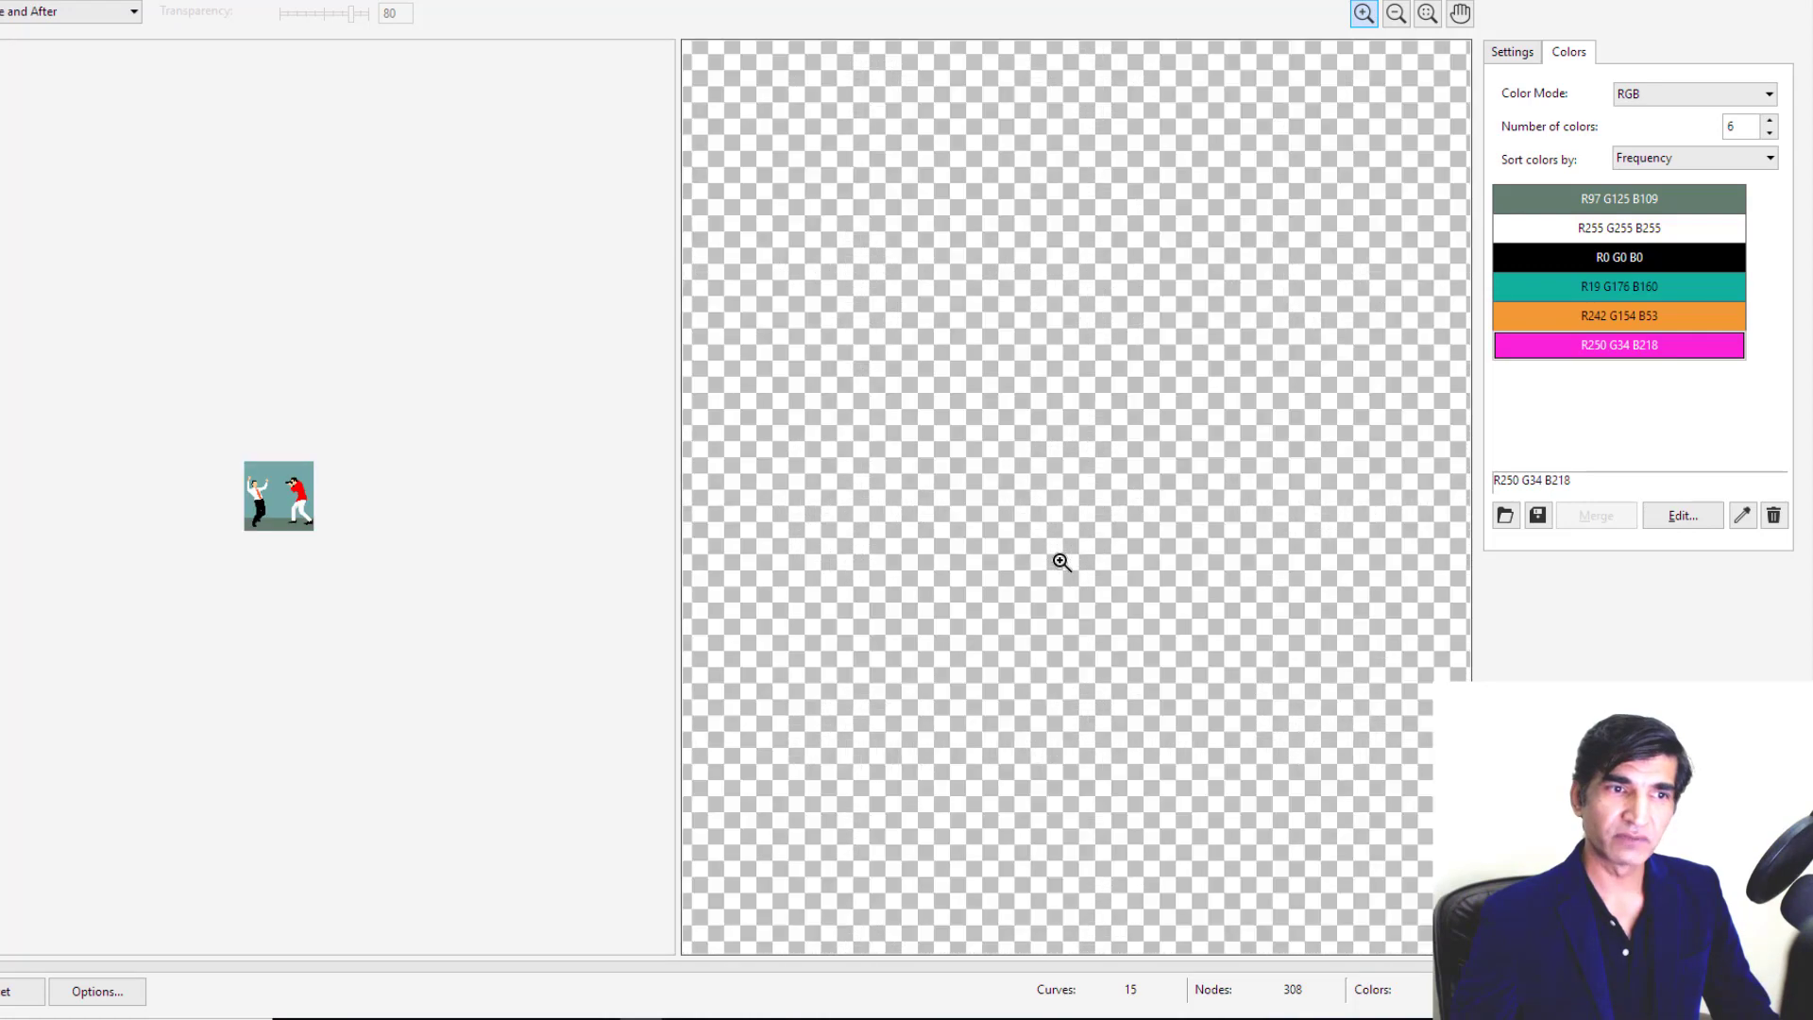
{"action": "scroll", "coordinate": [1063, 563], "scroll_direction": "down", "scroll_amount": 3}
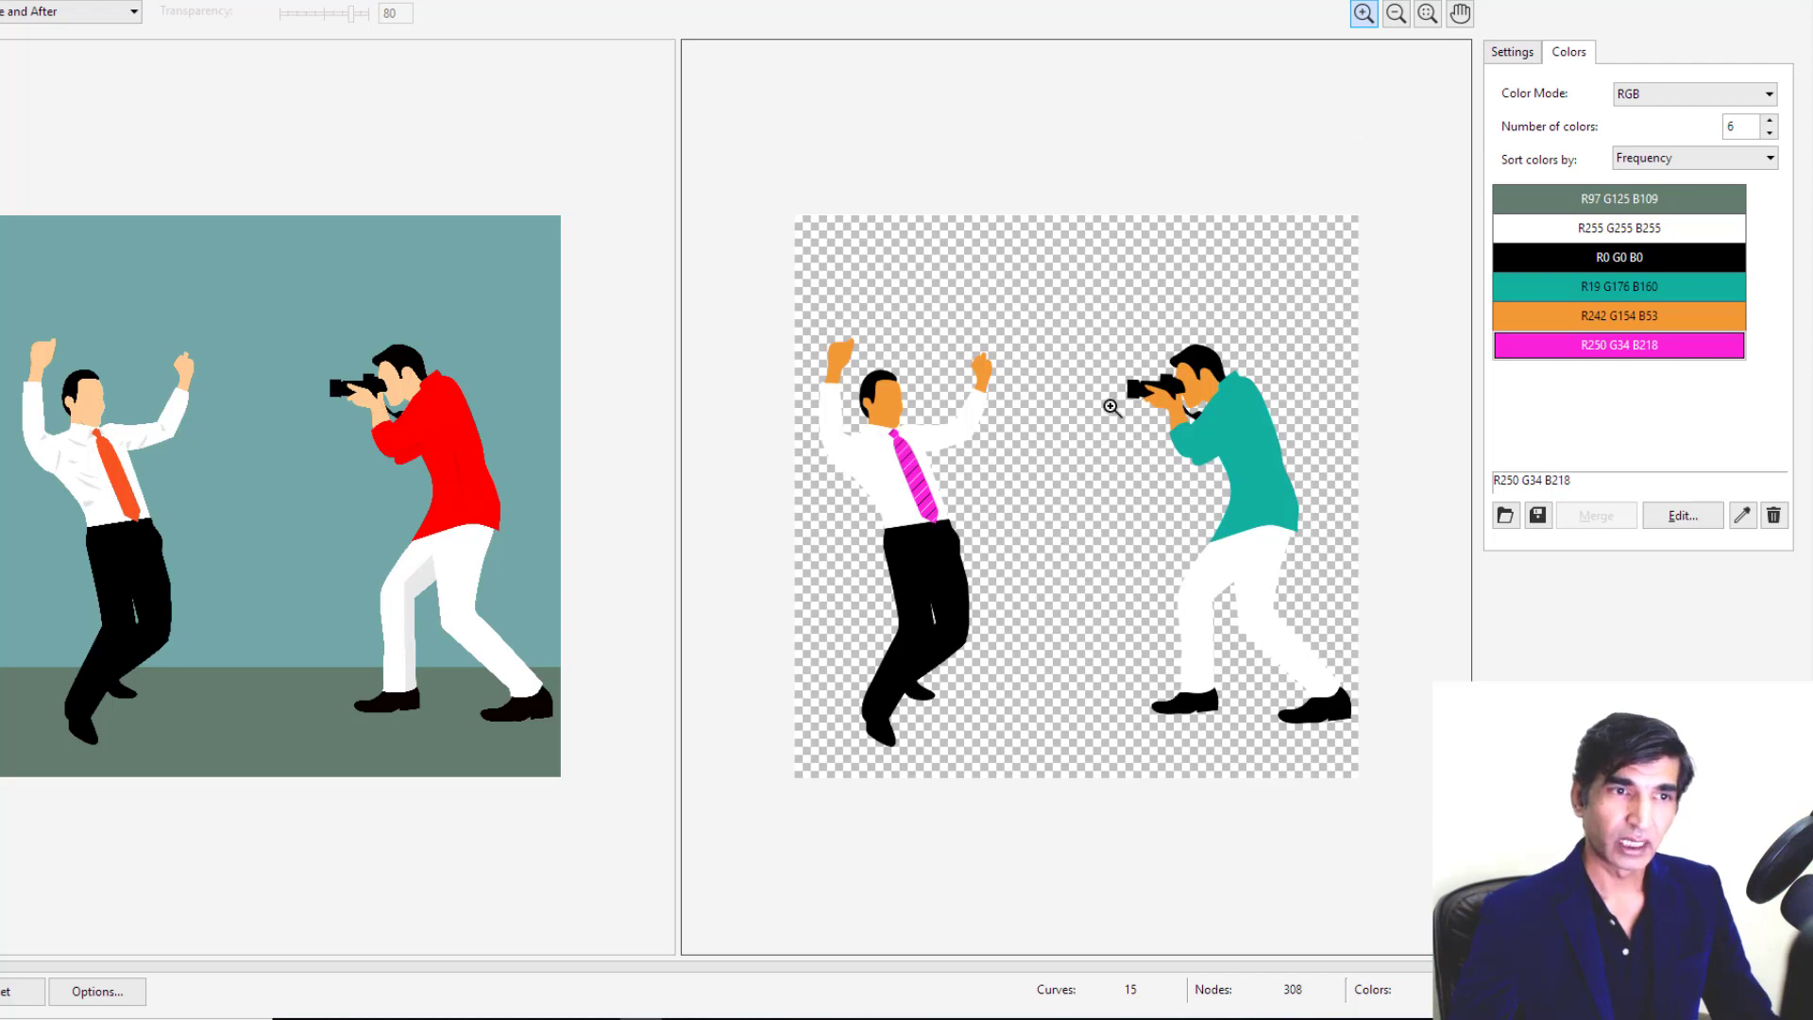
Step: Compare the photographer's traced outlines, then the other man's shirt and trousers, with the original bitmap up close
{"action": "scroll", "coordinate": [1112, 407], "scroll_direction": "up", "scroll_amount": 2}
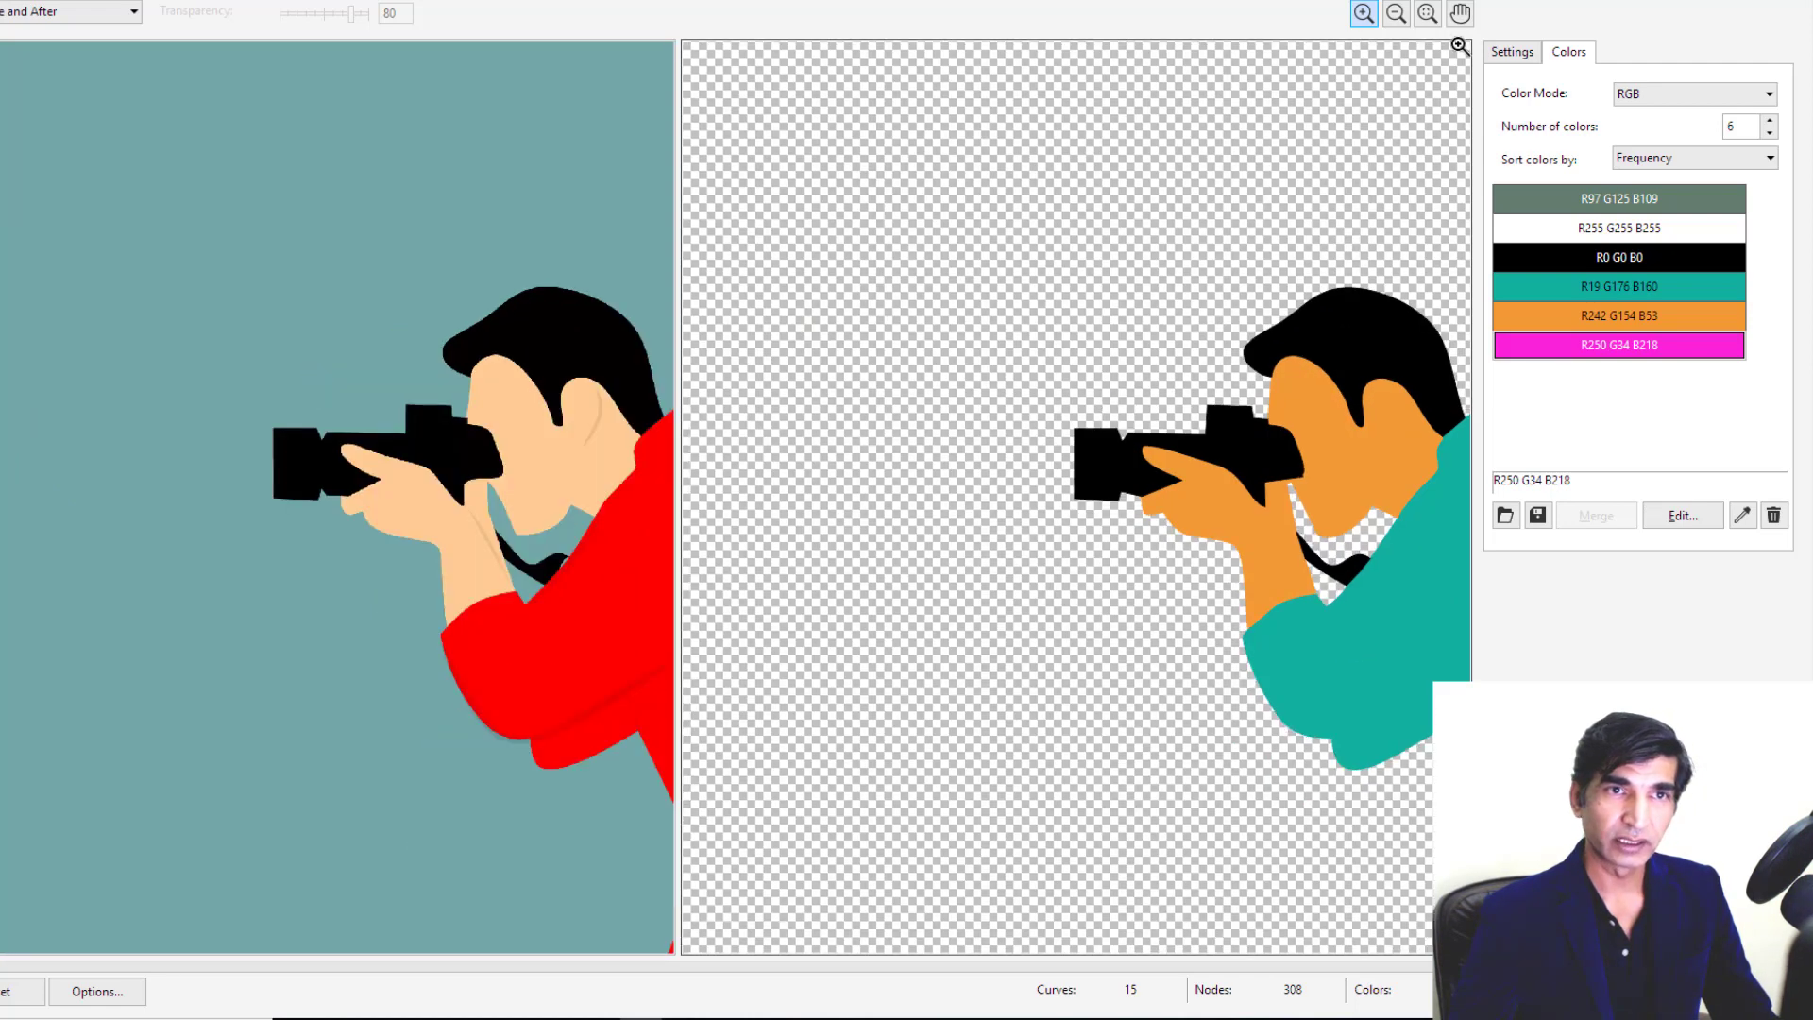
{"action": "left_click", "coordinate": [1460, 14]}
{"action": "left_click_drag", "start_coordinate": [1272, 648], "coordinate": [910, 428]}
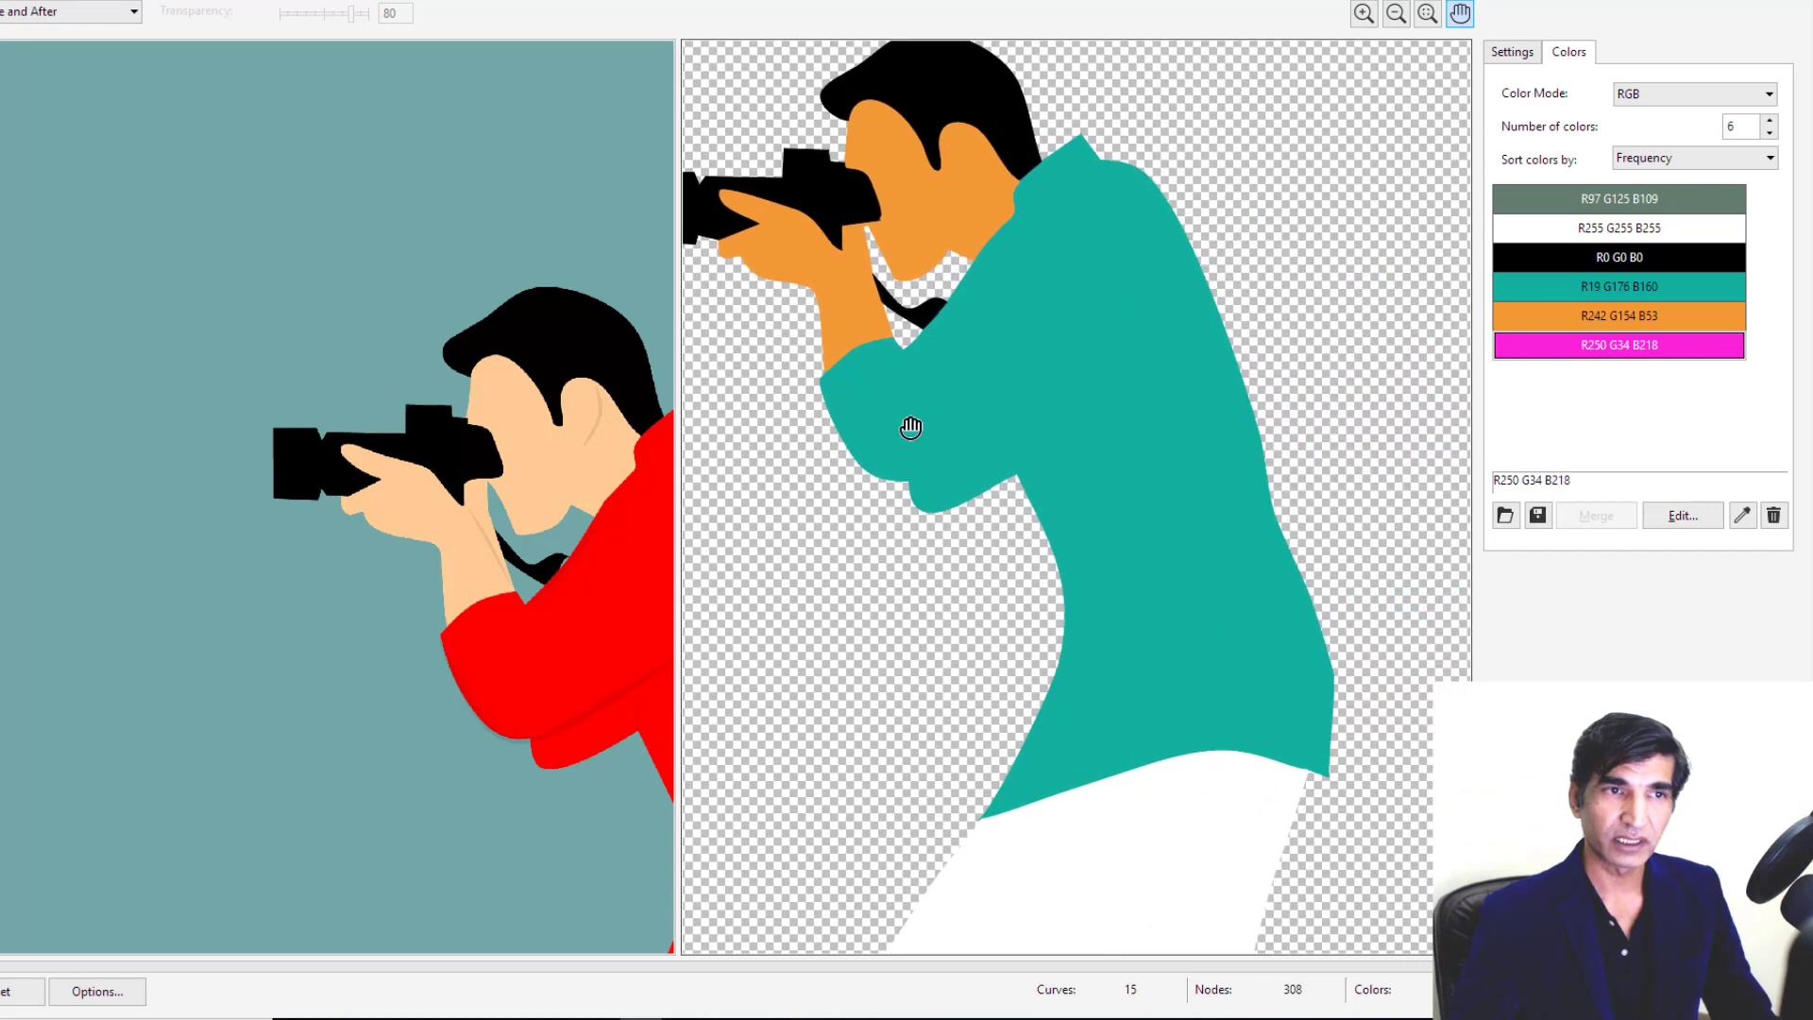
{"action": "left_click_drag", "start_coordinate": [1092, 525], "coordinate": [1052, 715]}
{"action": "left_click_drag", "start_coordinate": [910, 758], "coordinate": [1321, 500]}
{"action": "left_click_drag", "start_coordinate": [928, 624], "coordinate": [1182, 615]}
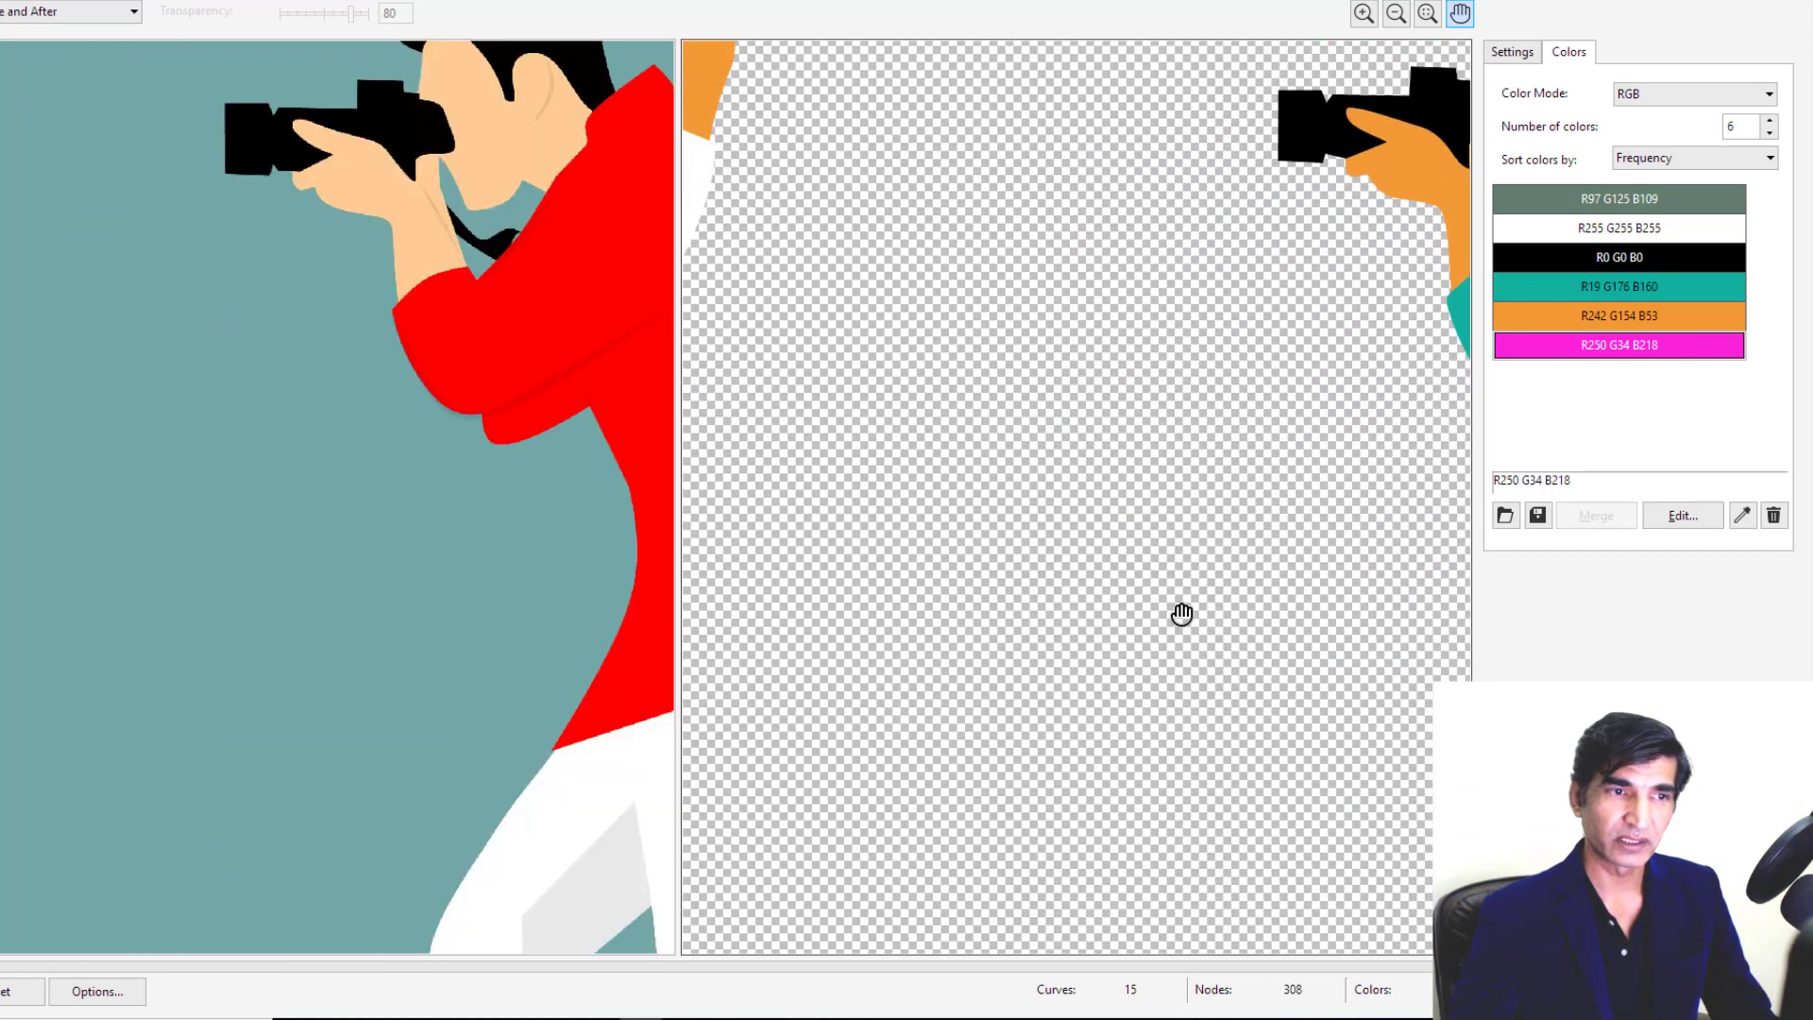
{"action": "left_click_drag", "start_coordinate": [761, 314], "coordinate": [1267, 497]}
{"action": "left_click_drag", "start_coordinate": [984, 767], "coordinate": [1170, 471]}
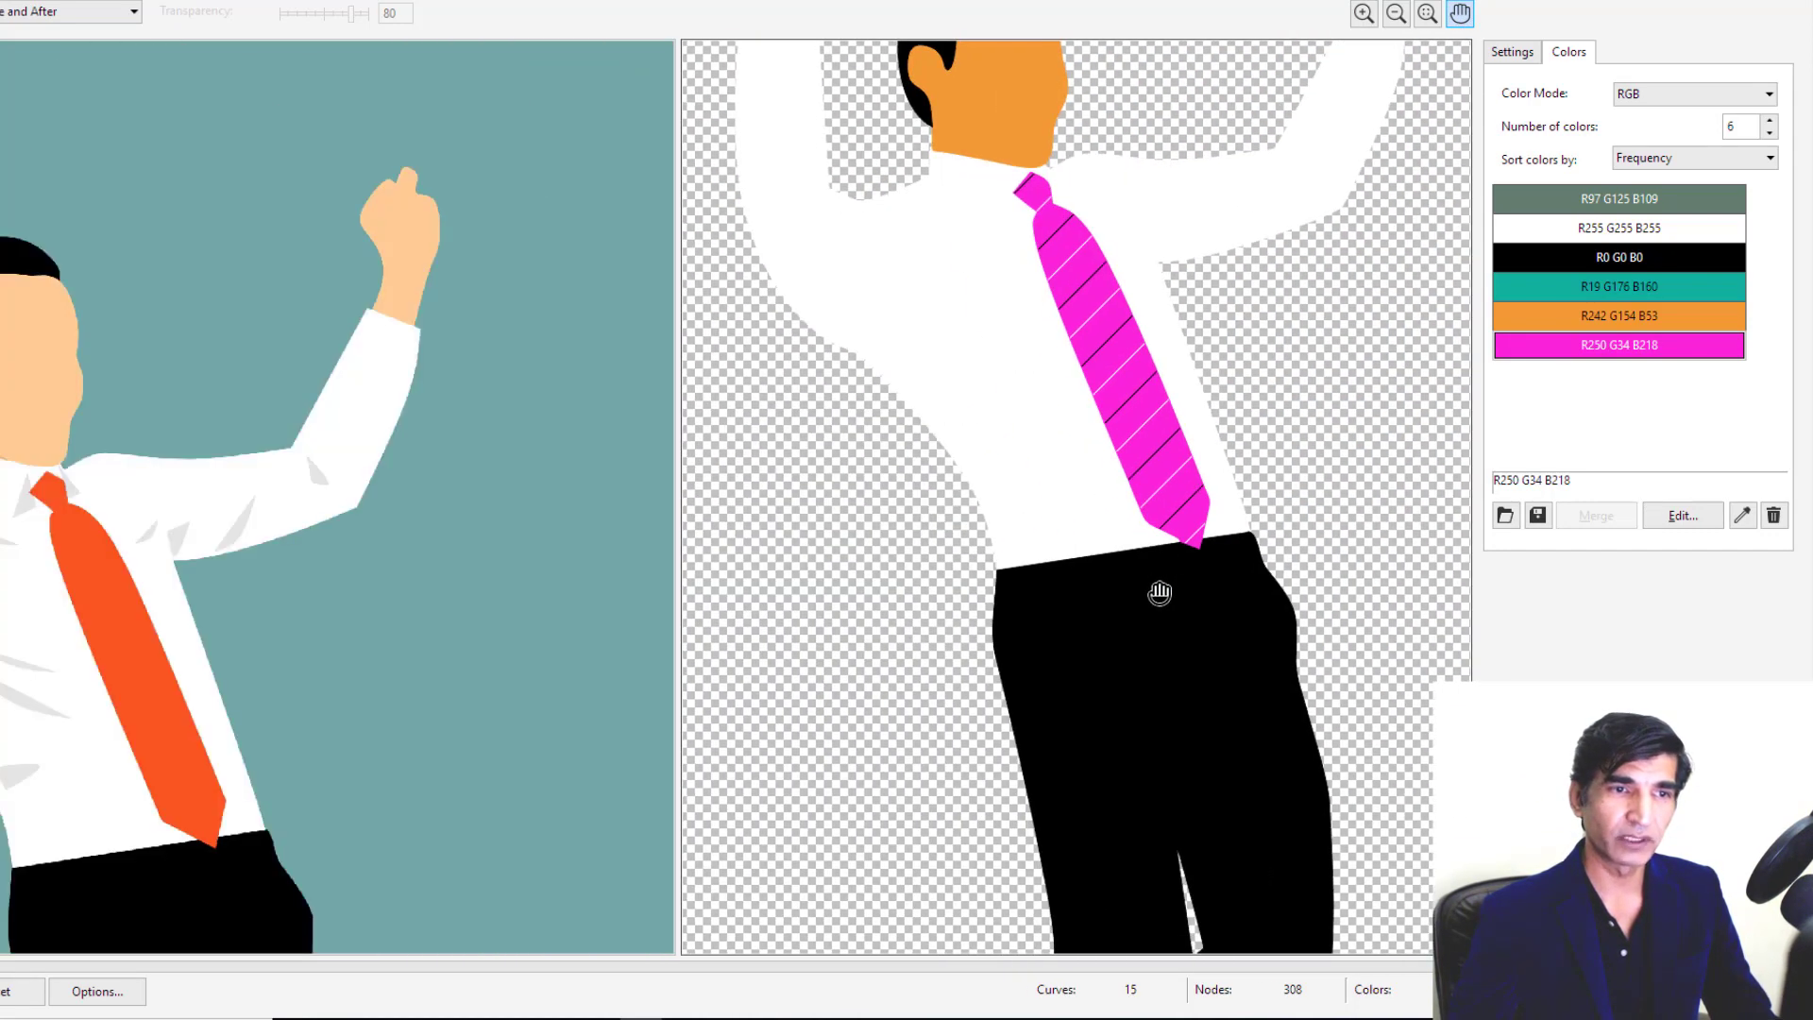
{"action": "left_click_drag", "start_coordinate": [1160, 592], "coordinate": [1056, 494]}
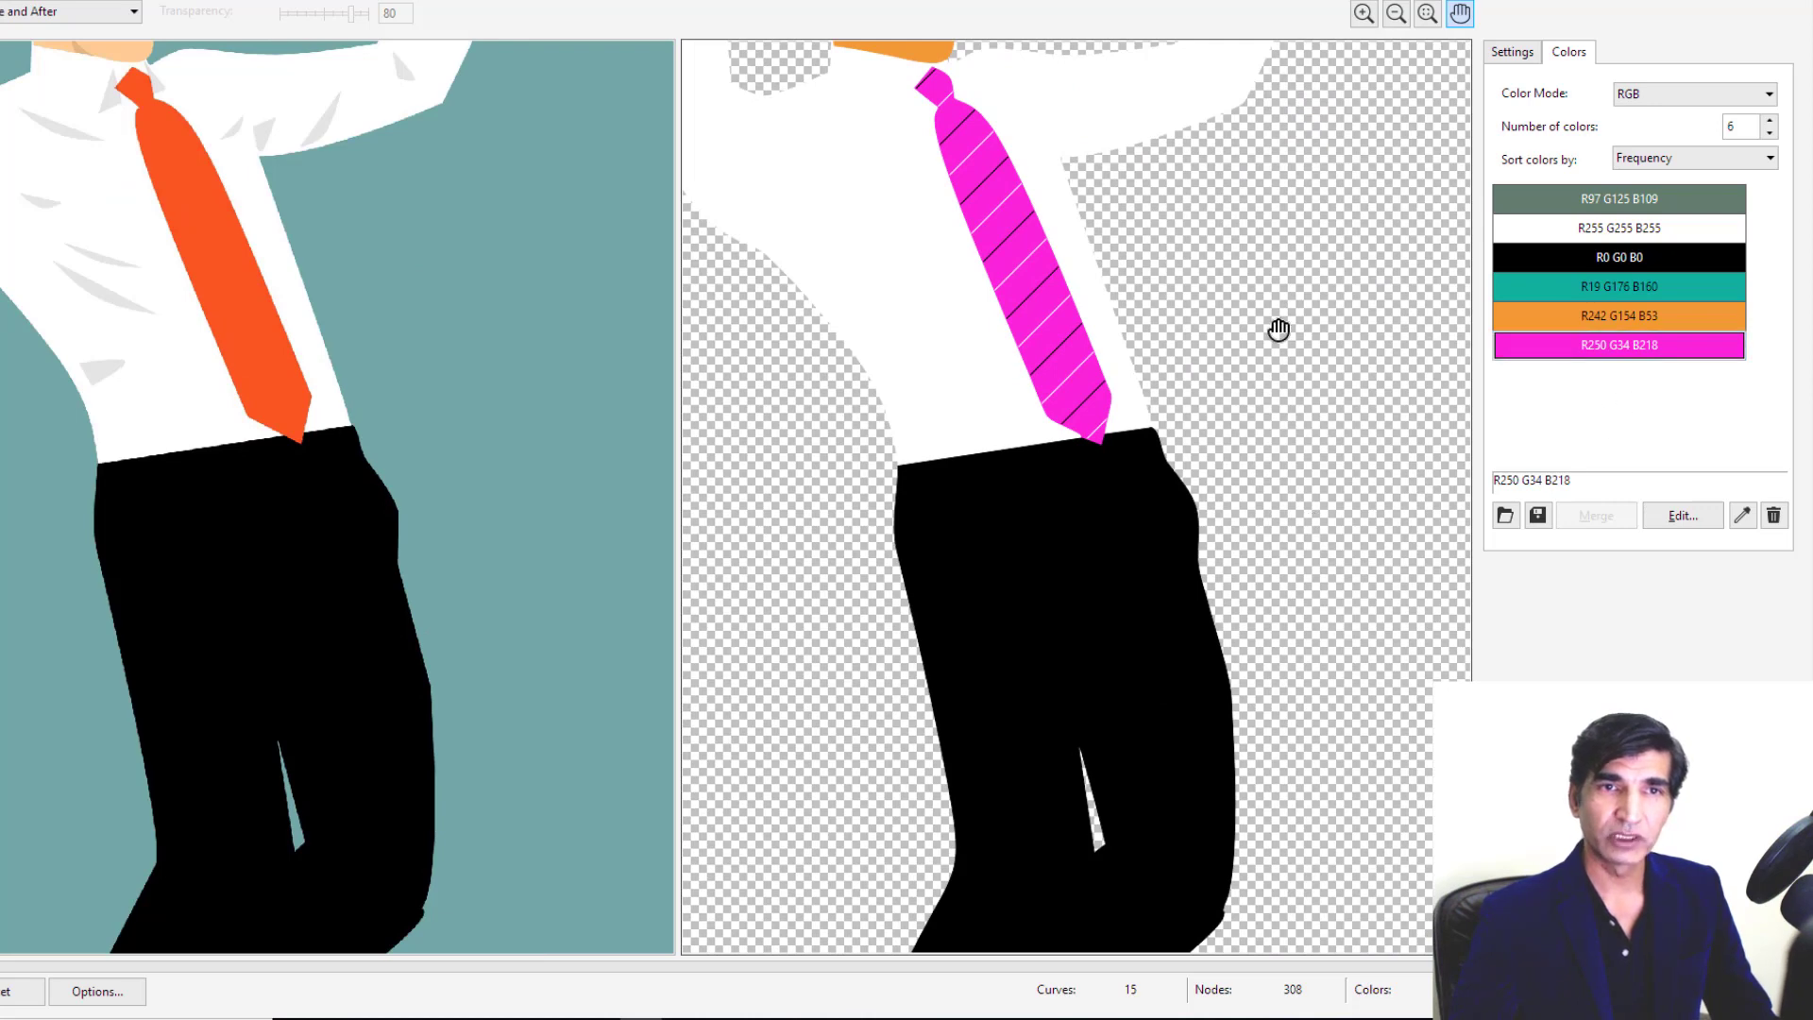
{"action": "left_click_drag", "start_coordinate": [1281, 340], "coordinate": [1199, 654]}
{"action": "left_click_drag", "start_coordinate": [1095, 464], "coordinate": [1212, 483]}
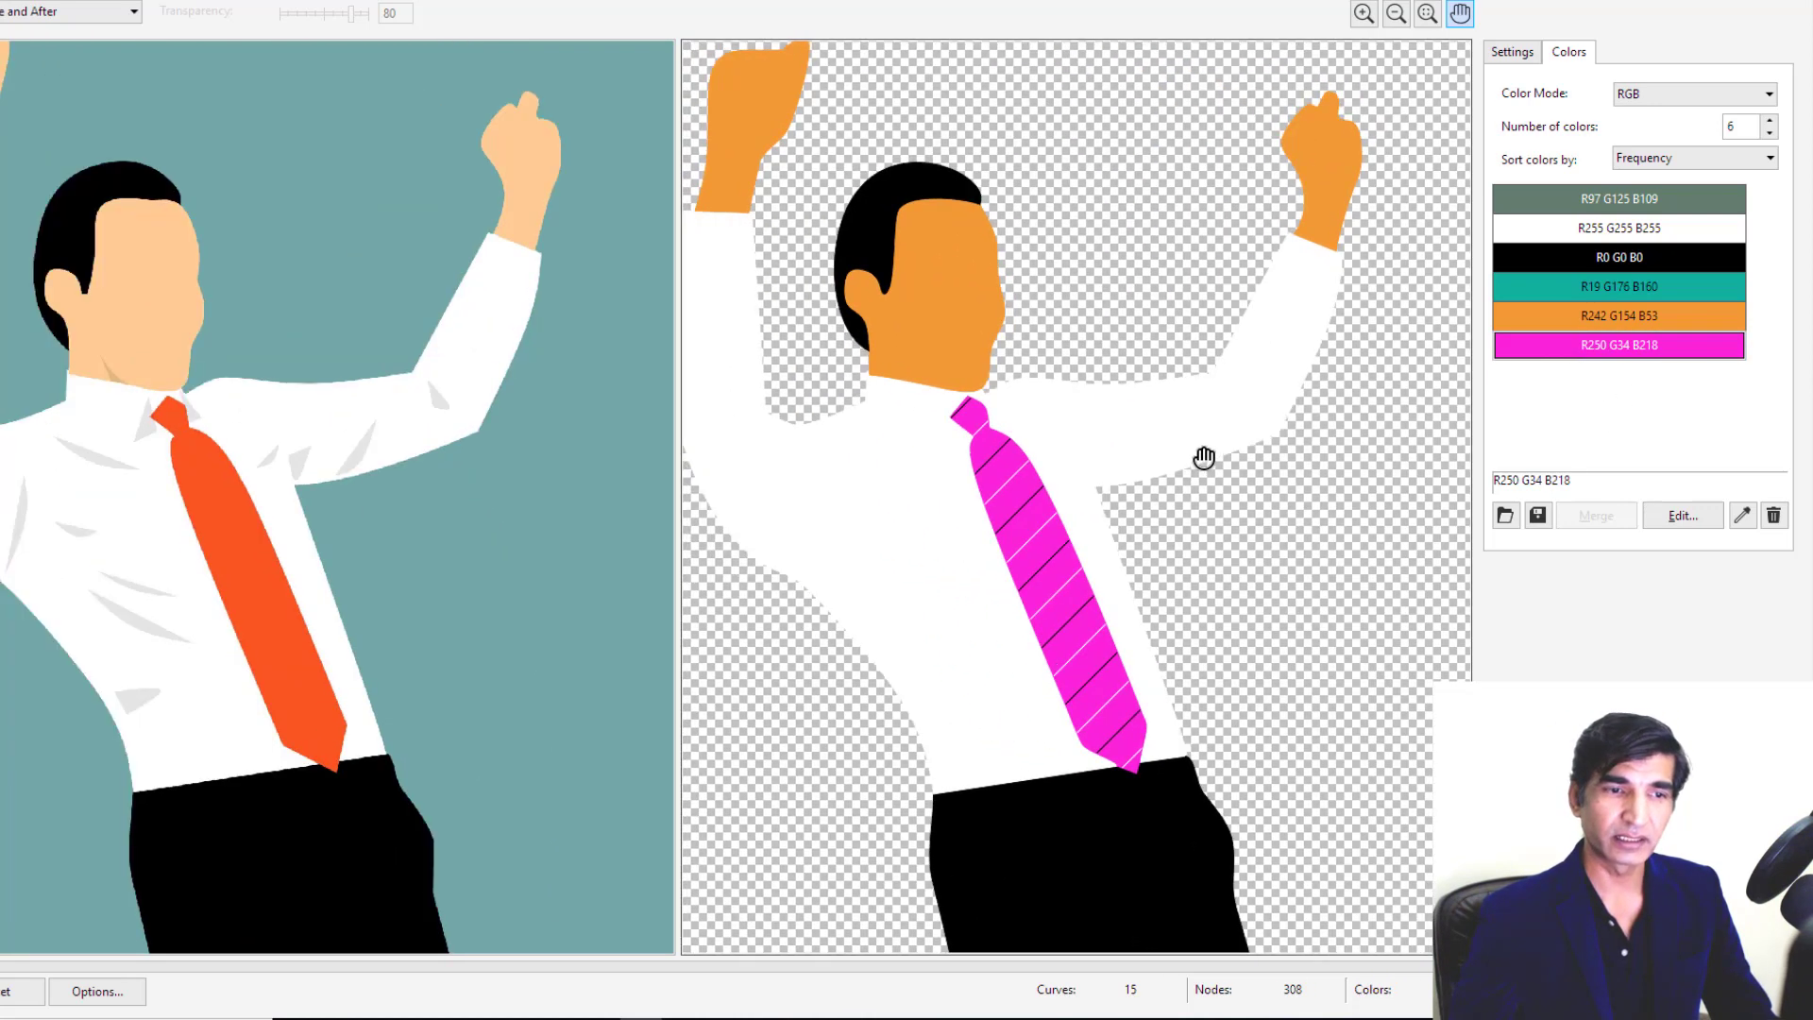
{"action": "left_click_drag", "start_coordinate": [1233, 680], "coordinate": [1114, 252]}
{"action": "scroll", "coordinate": [1141, 346], "scroll_direction": "down", "scroll_amount": 2}
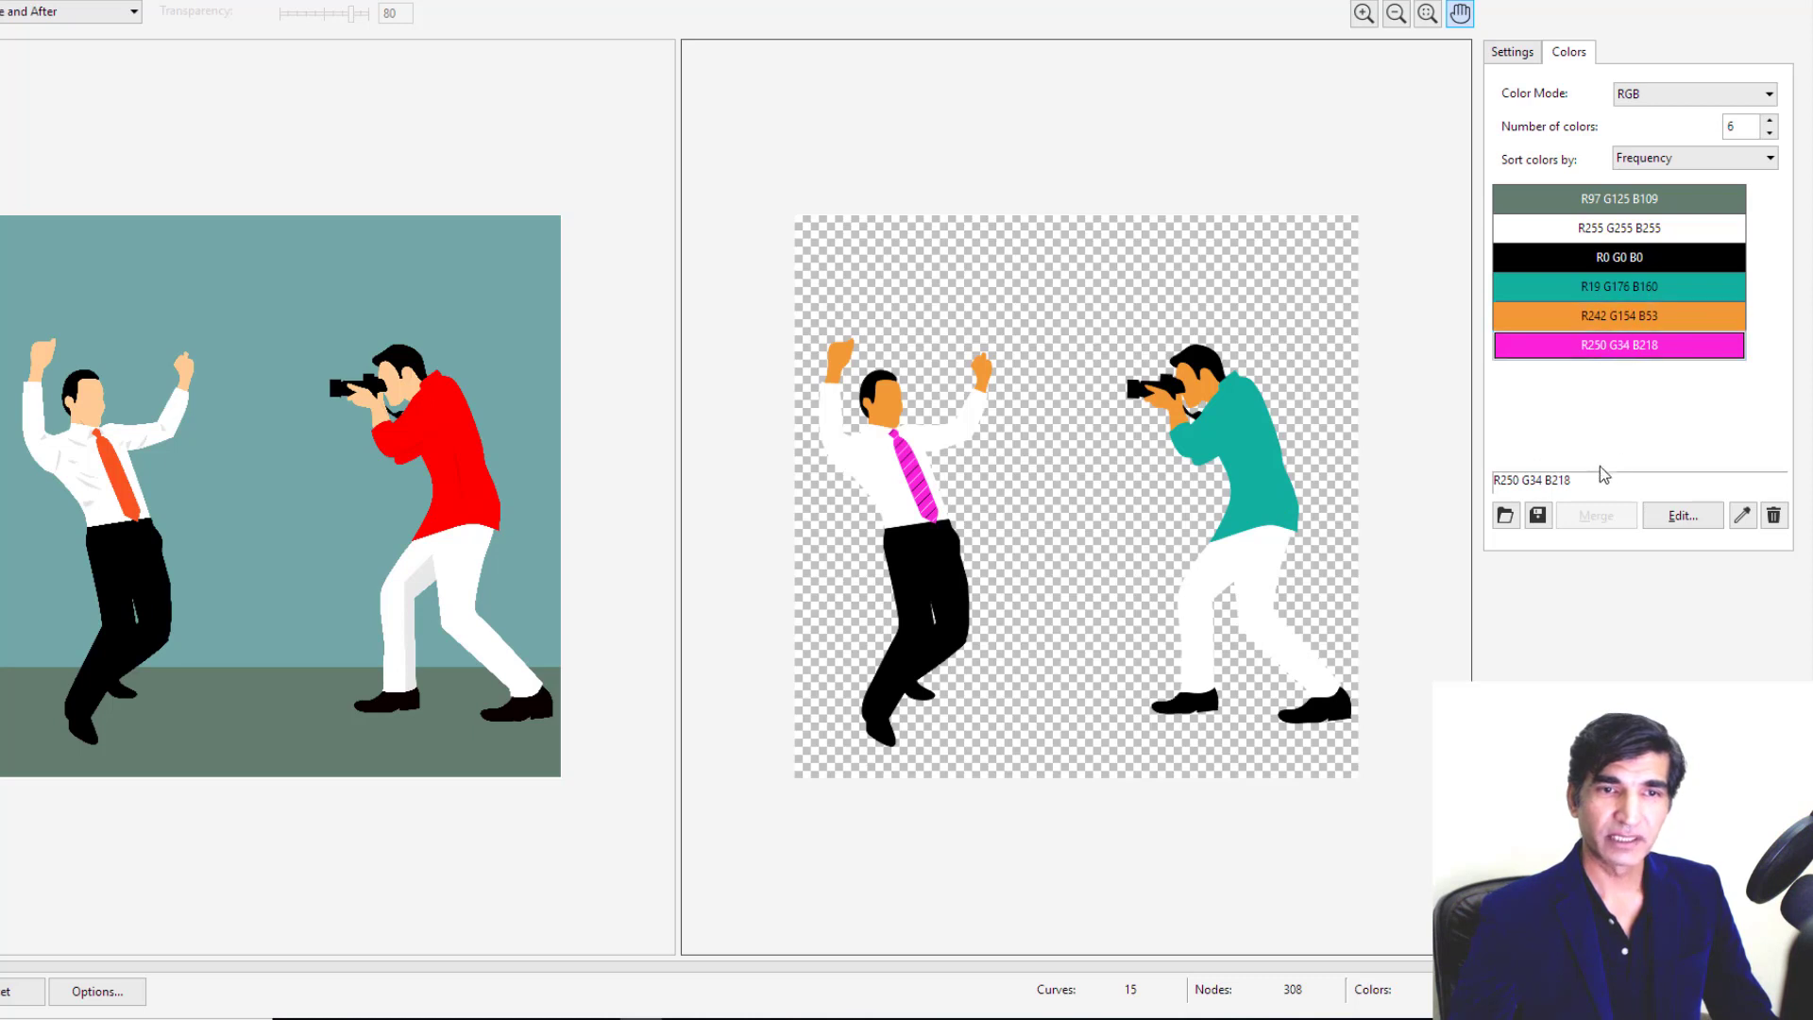
Step: Check where the shirt color R19 G176 B160 and the floor color R97 G125 B109 are used in the trace
{"action": "left_click", "coordinate": [1571, 287]}
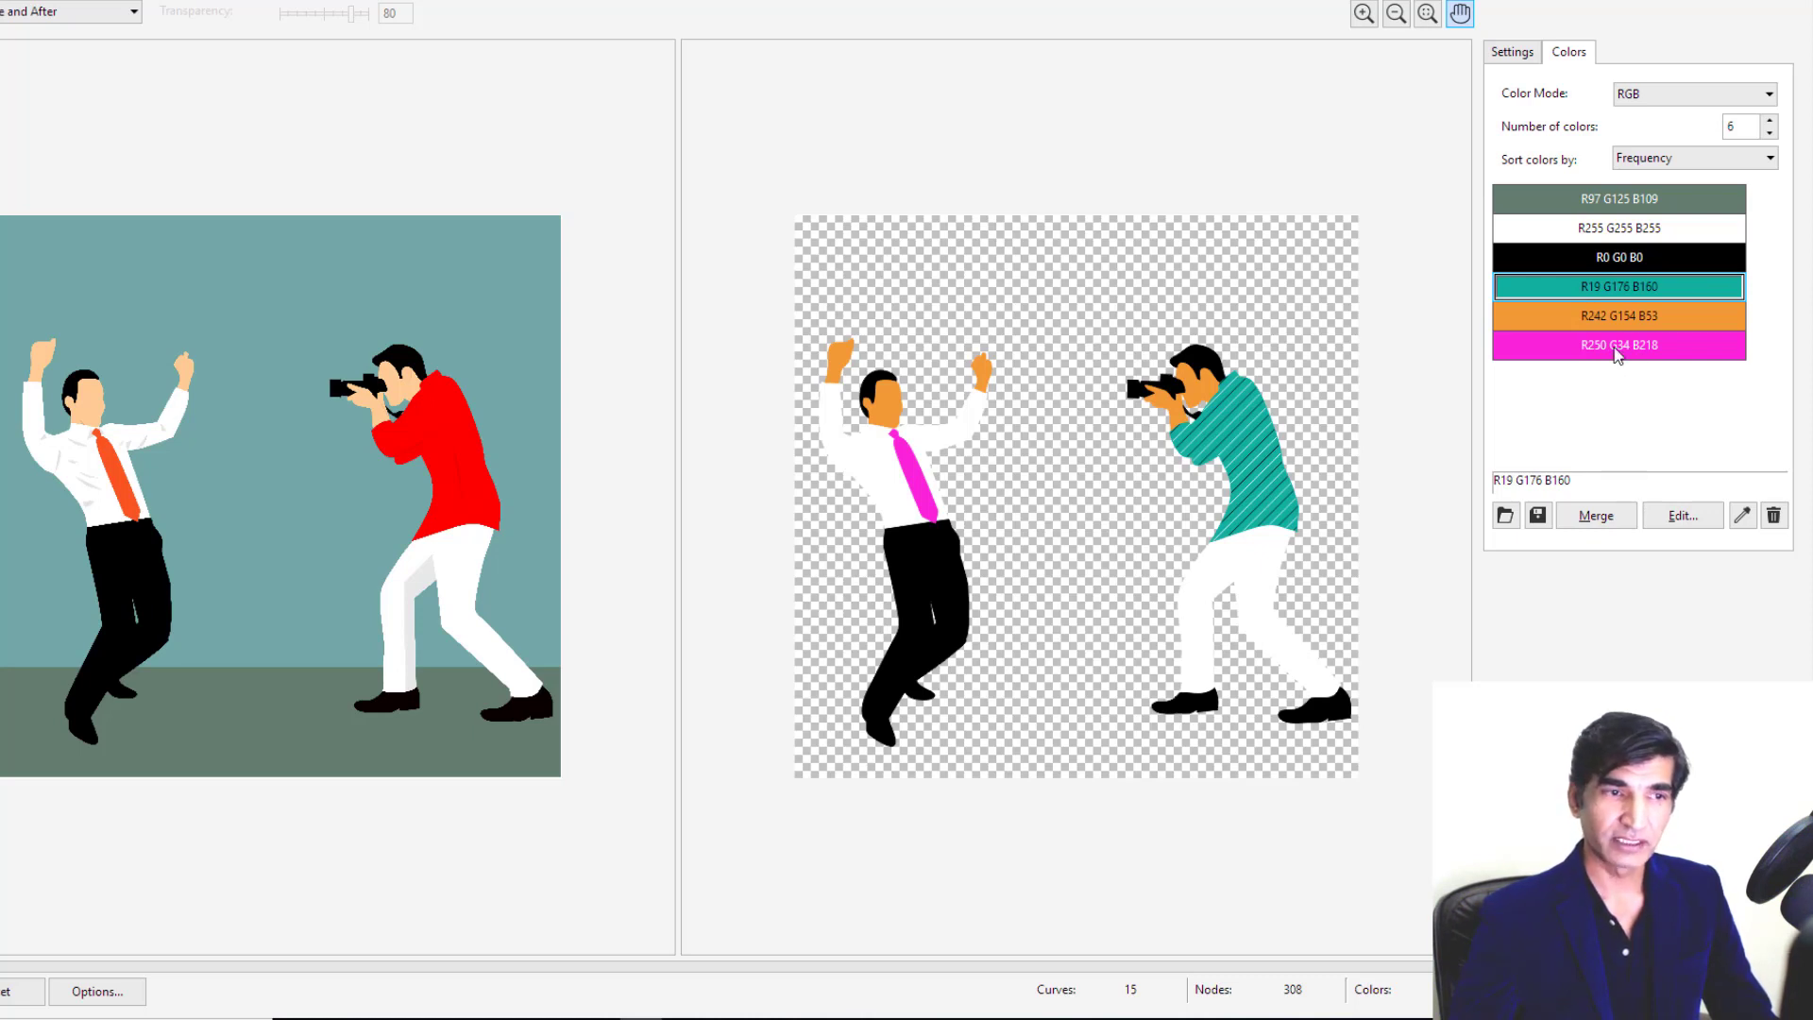
{"action": "left_click", "coordinate": [1602, 204]}
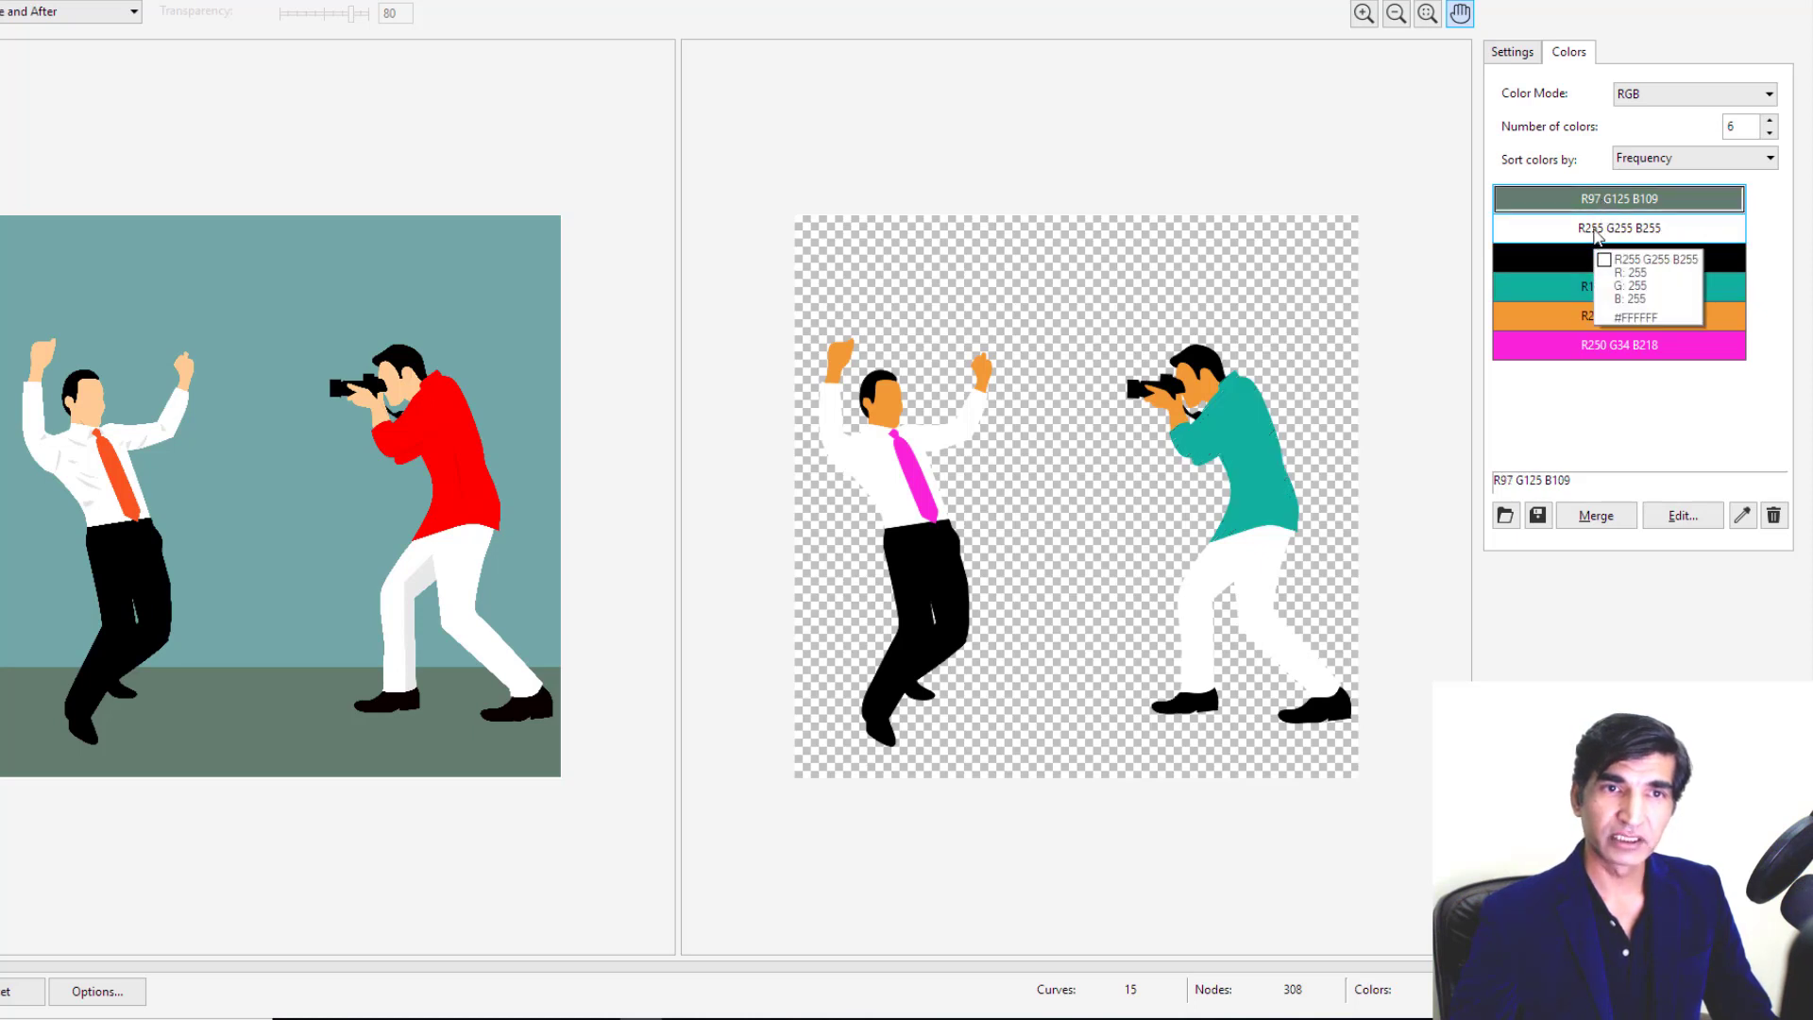
Step: Try merging the R97 G125 B109 floor color with the white R255 G255 B255 in the trace, then undo the merge
{"action": "left_click", "coordinate": [1598, 238], "text": "ctrl"}
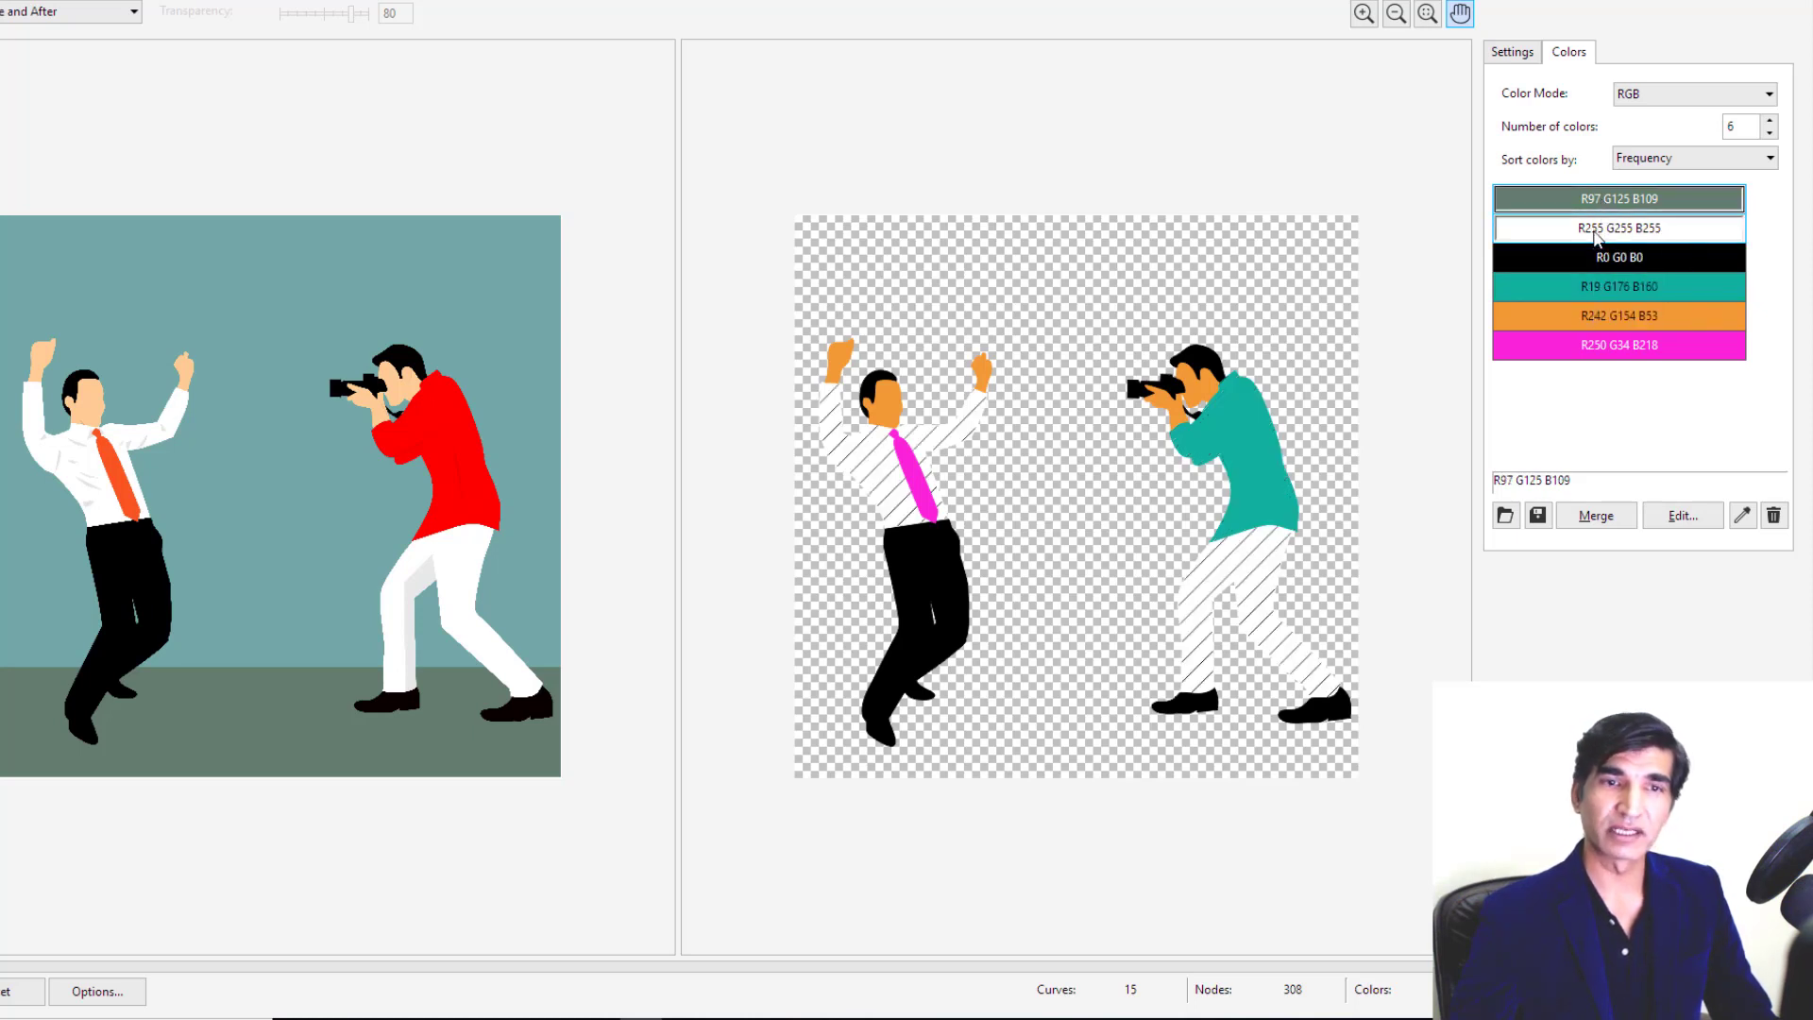
{"action": "left_click", "coordinate": [1596, 515]}
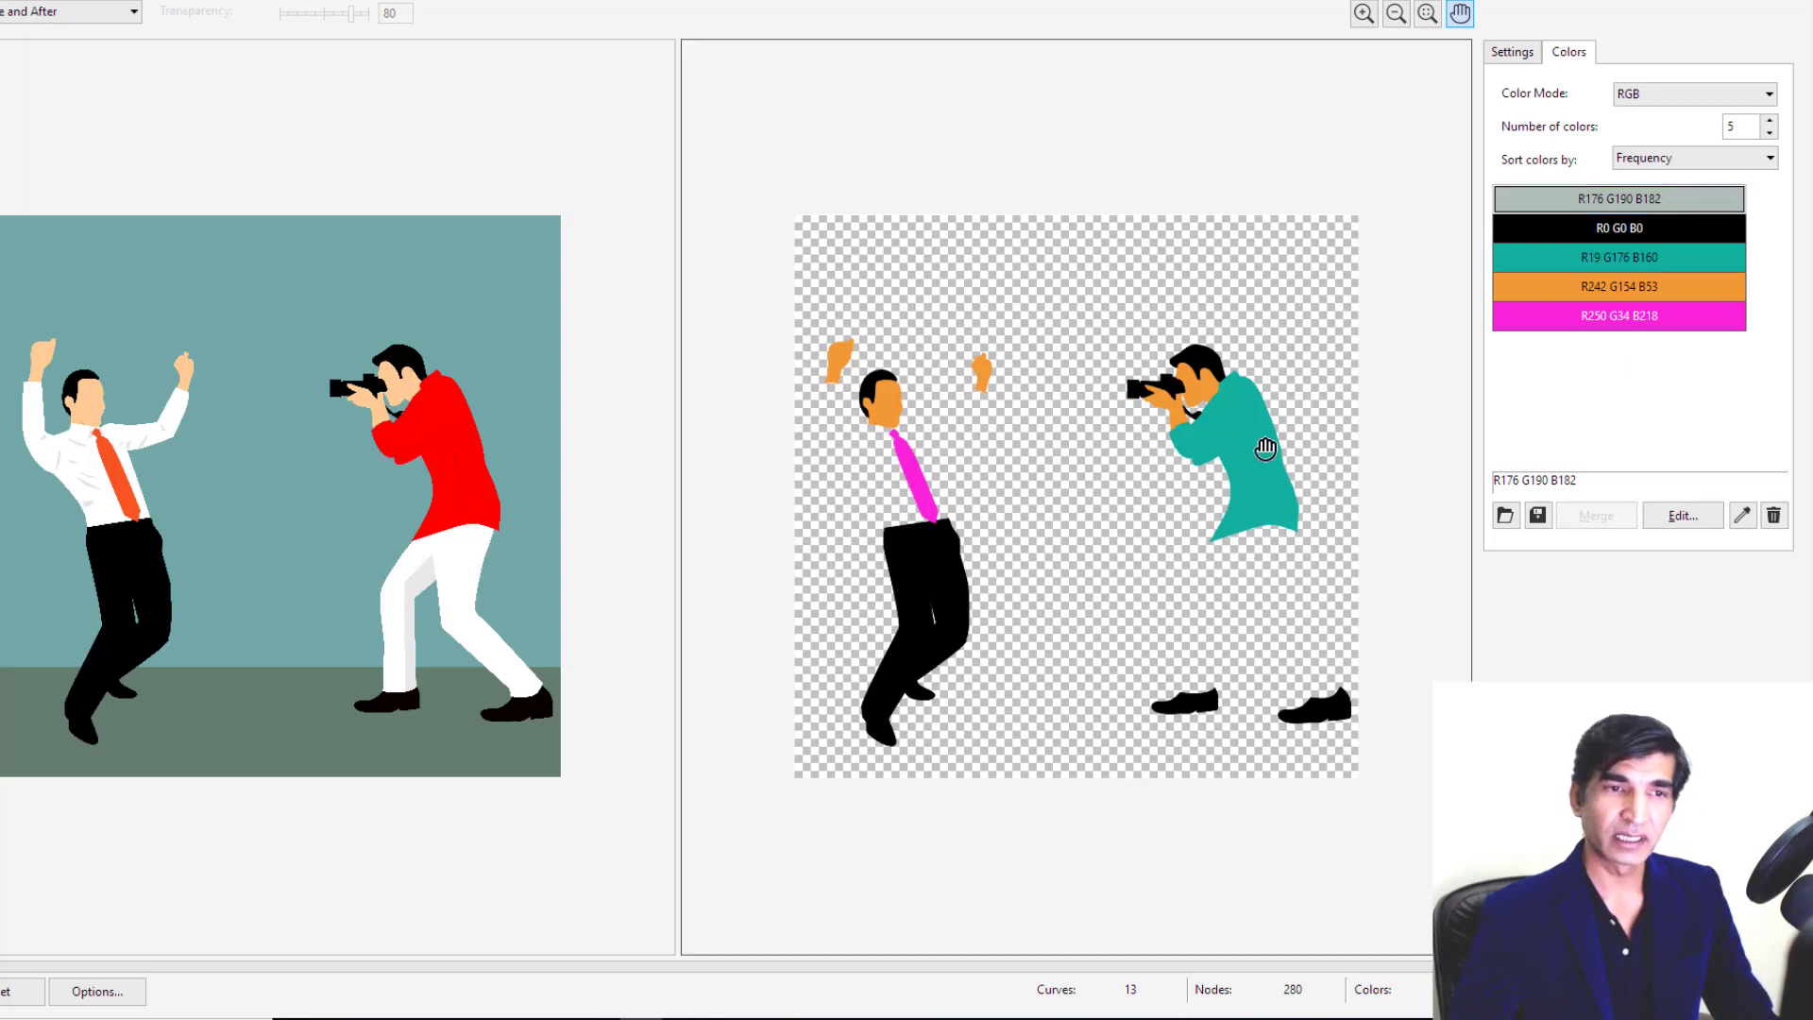
{"action": "scroll", "coordinate": [1265, 448], "scroll_direction": "up", "scroll_amount": 2}
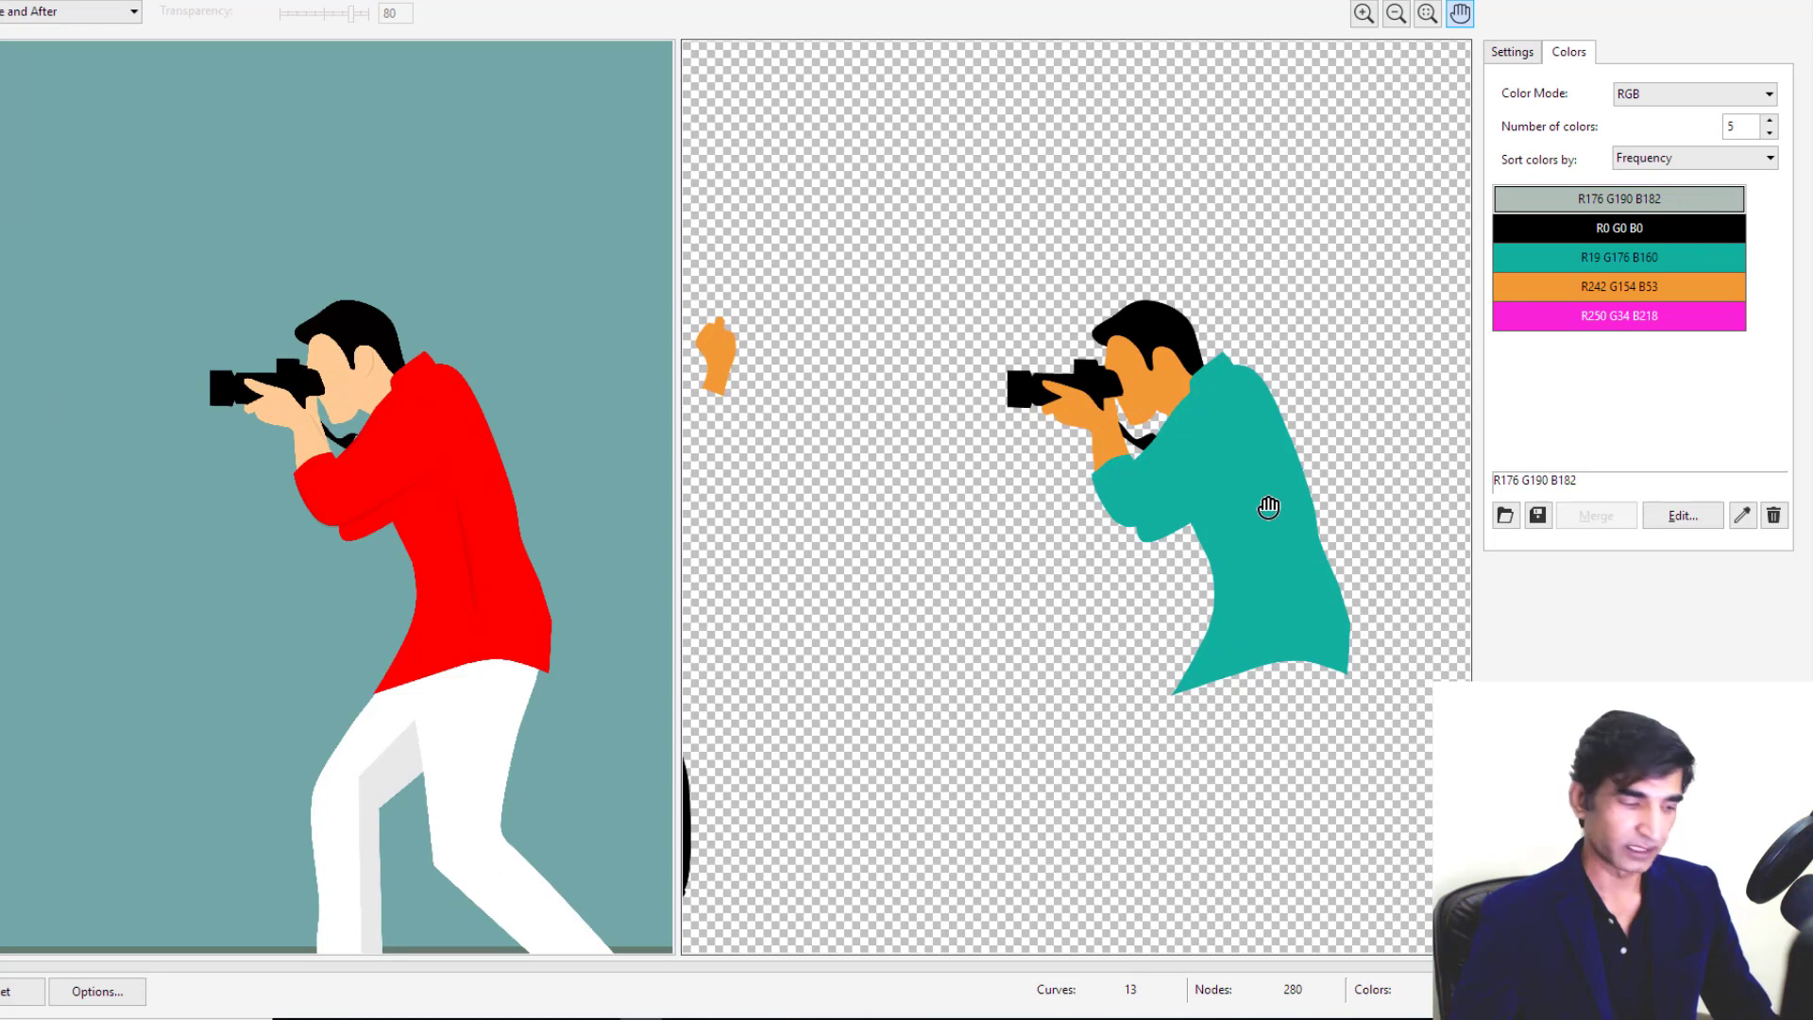
{"action": "scroll", "coordinate": [1267, 513], "scroll_direction": "up", "scroll_amount": 1}
{"action": "key", "text": "ctrl+z"}
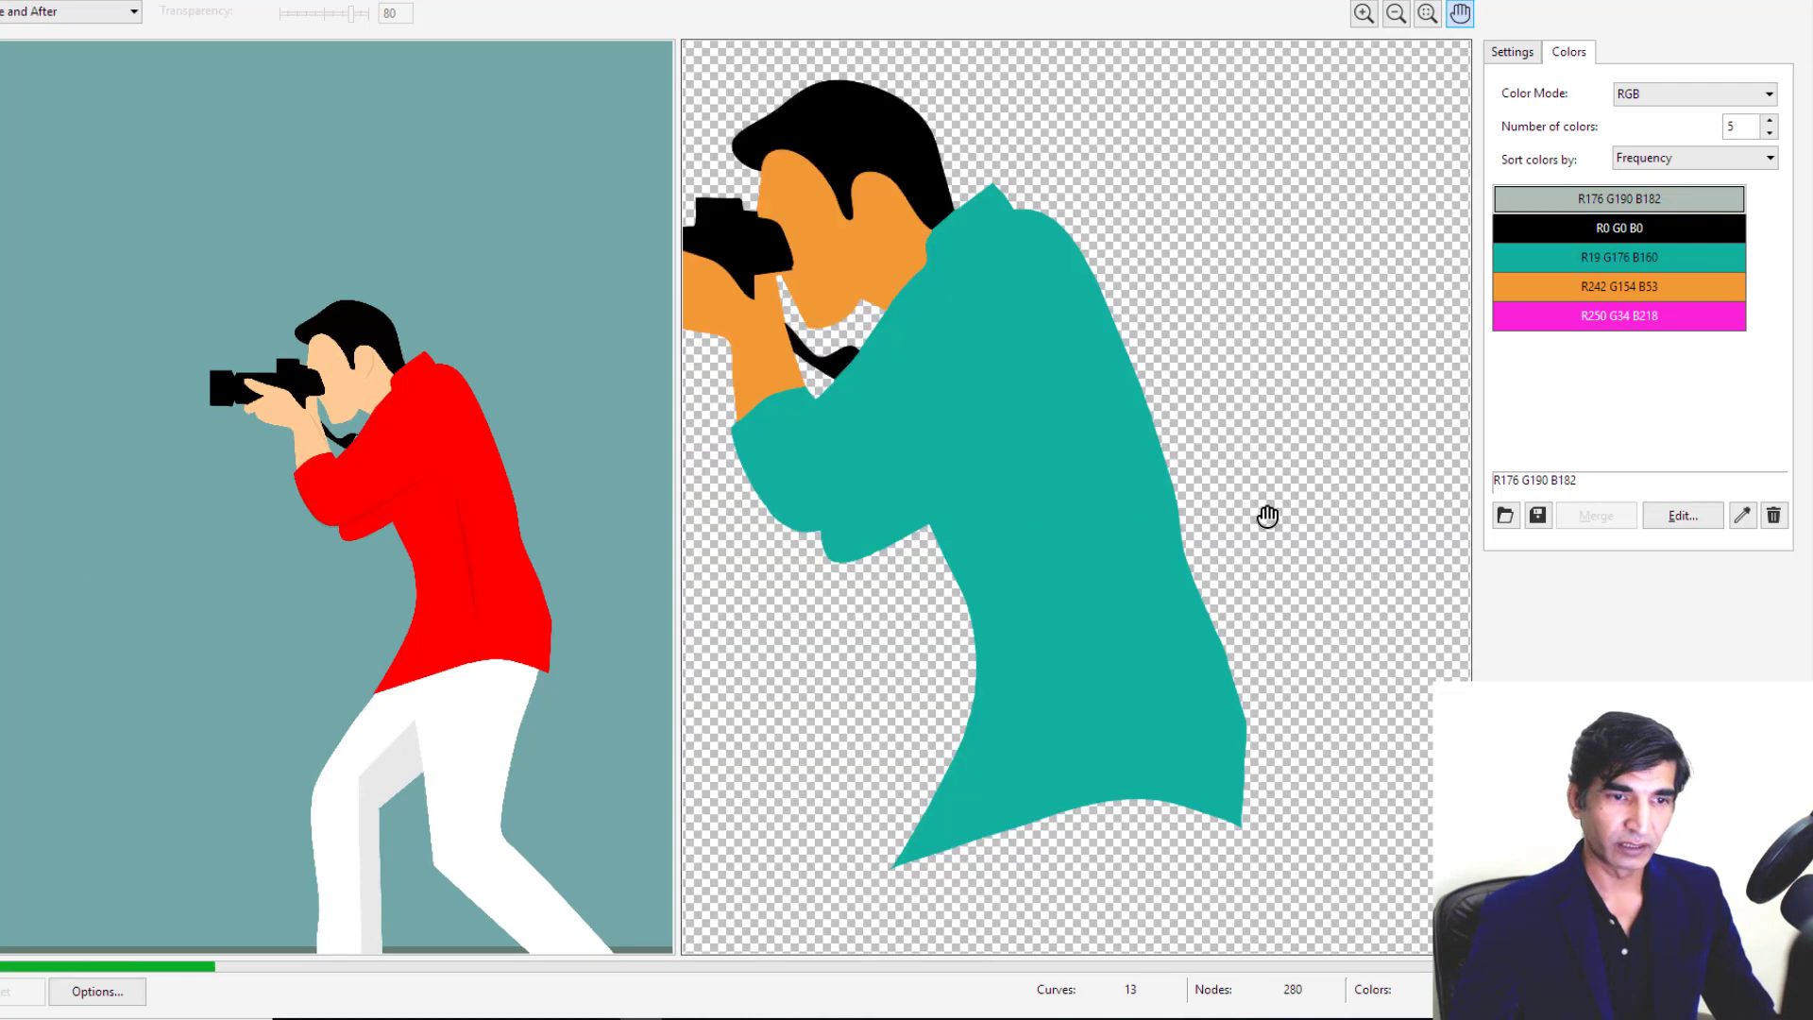
{"action": "scroll", "coordinate": [1267, 515], "scroll_direction": "down", "scroll_amount": 1}
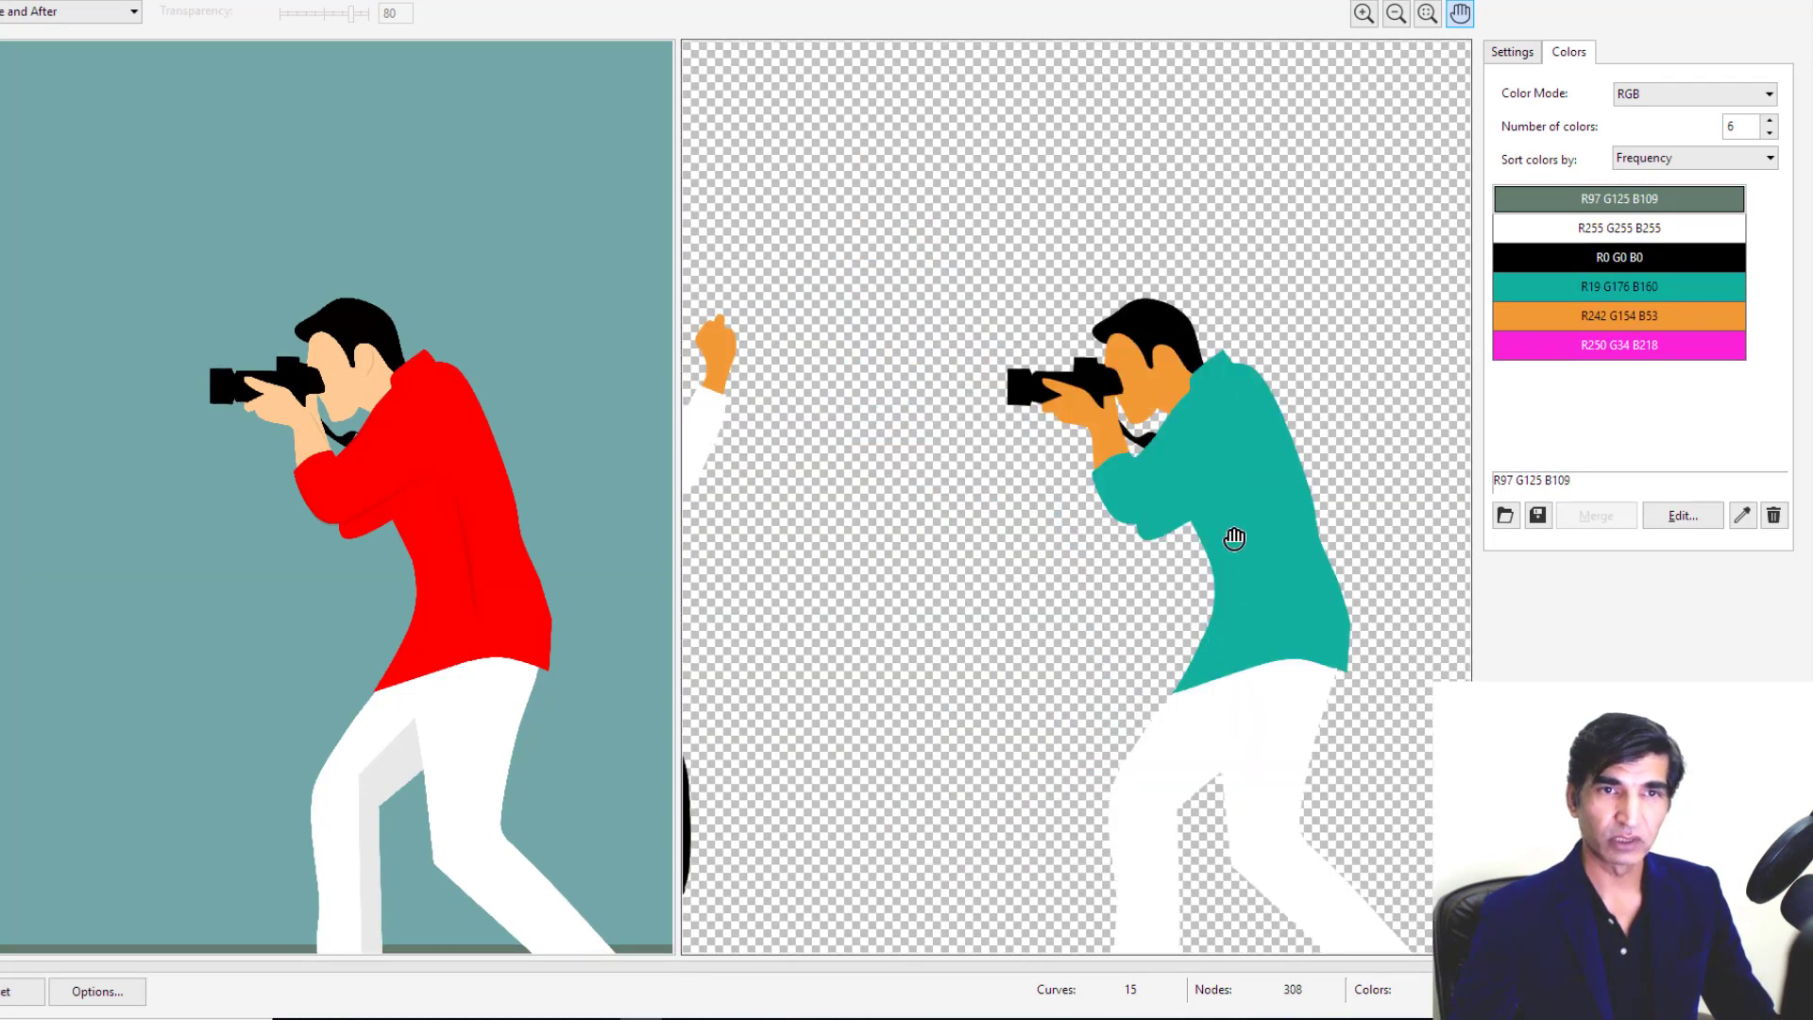
{"action": "left_click_drag", "start_coordinate": [1243, 648], "coordinate": [1247, 518]}
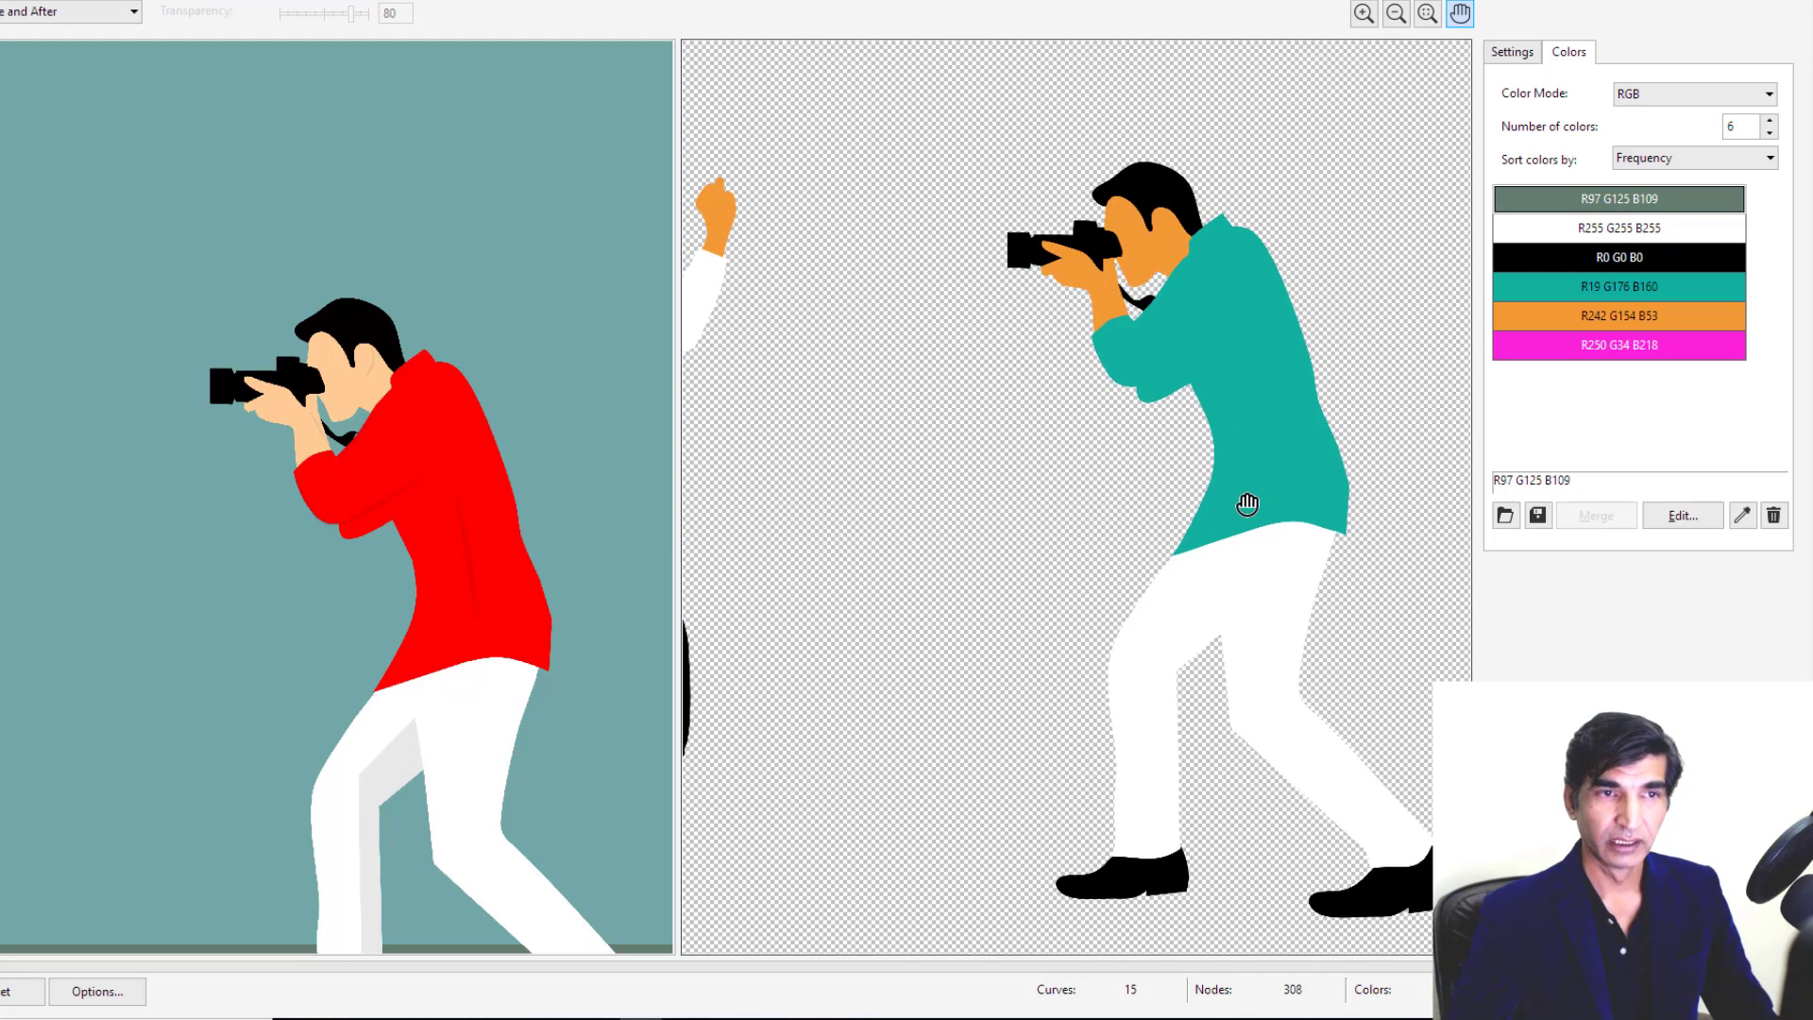
Step: Try deleting the R97 G125 B109 color from the traced palette, then undo the deletion
{"action": "left_click", "coordinate": [1552, 203]}
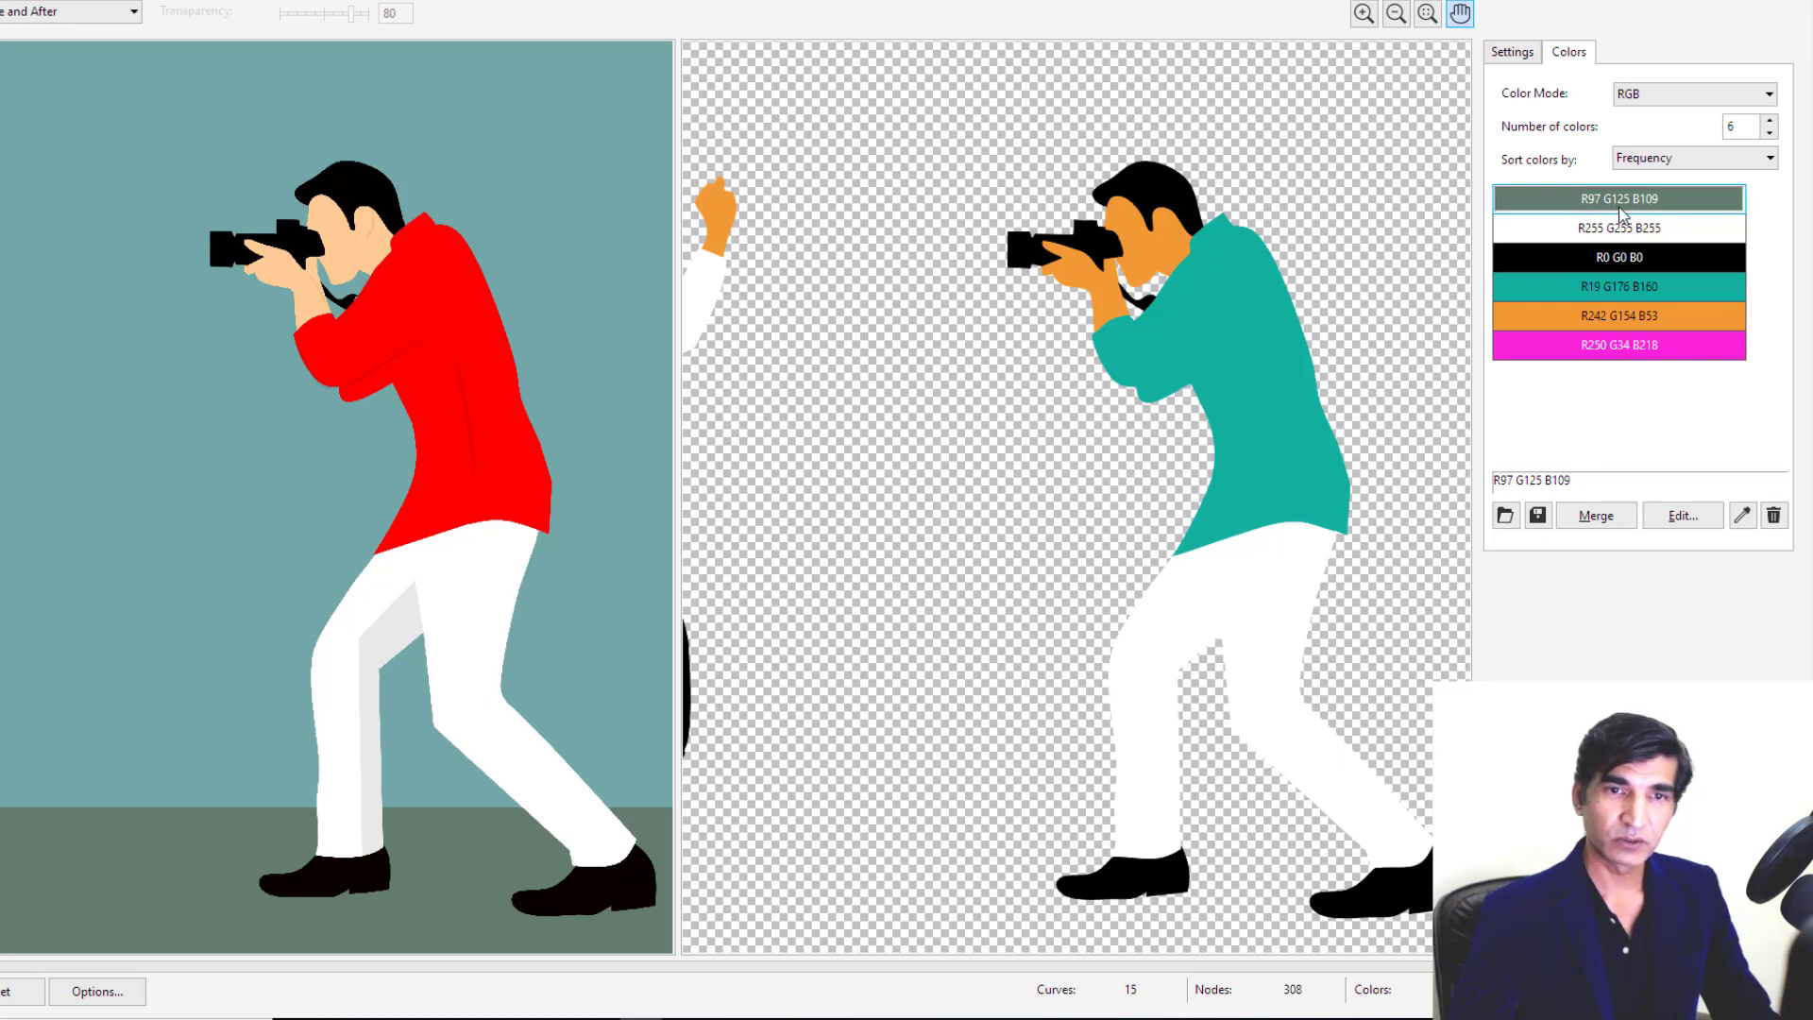
{"action": "scroll", "coordinate": [1162, 485], "scroll_direction": "down", "scroll_amount": 1}
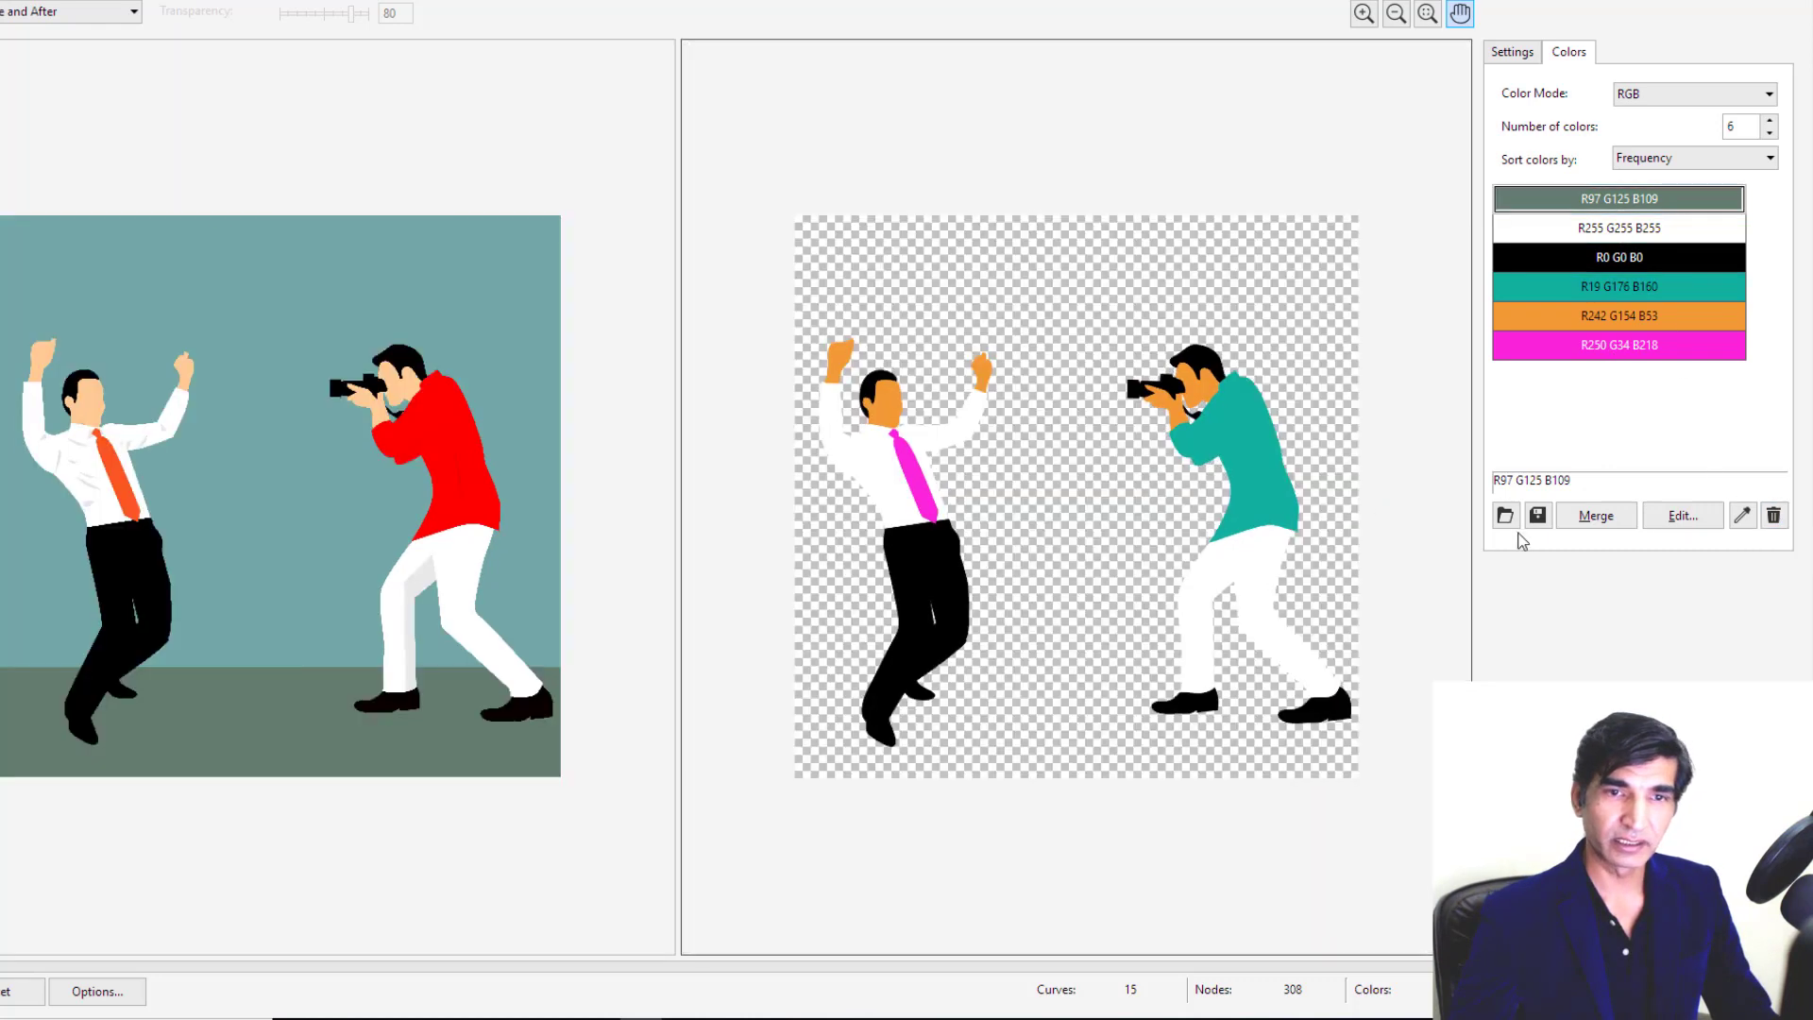
{"action": "left_click", "coordinate": [1778, 520]}
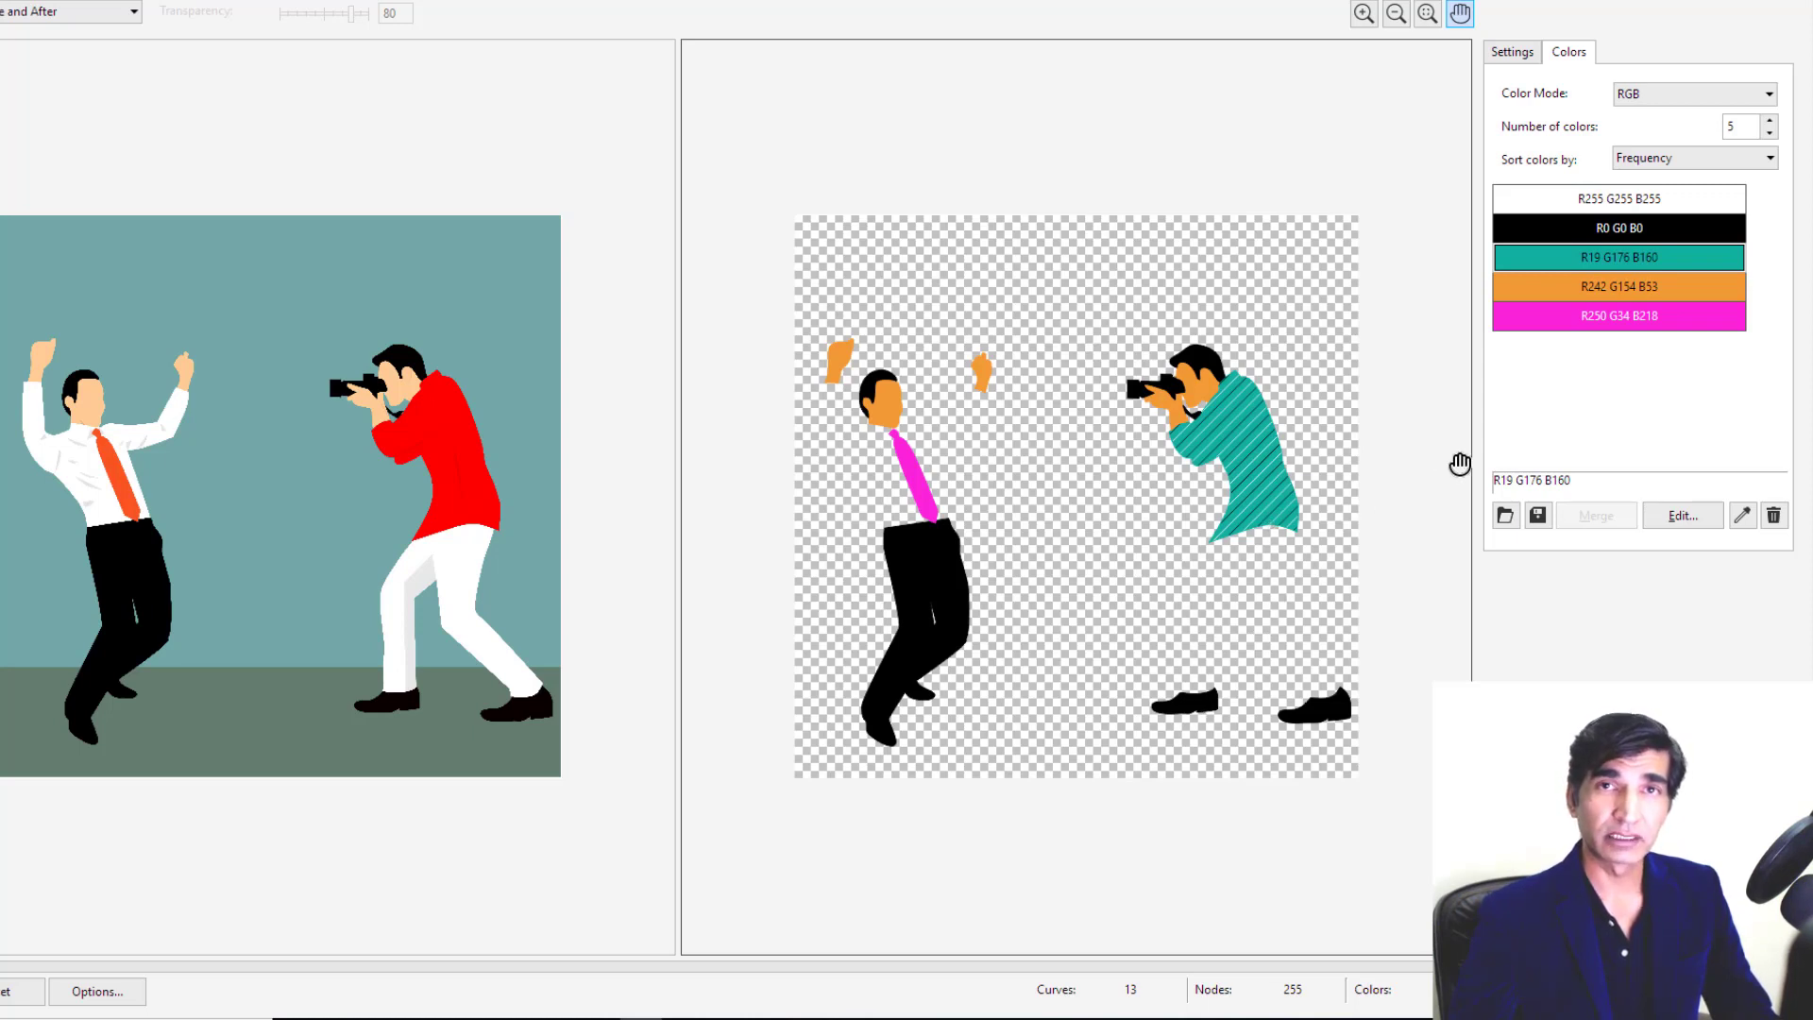
{"action": "scroll", "coordinate": [1282, 466], "scroll_direction": "up", "scroll_amount": 2}
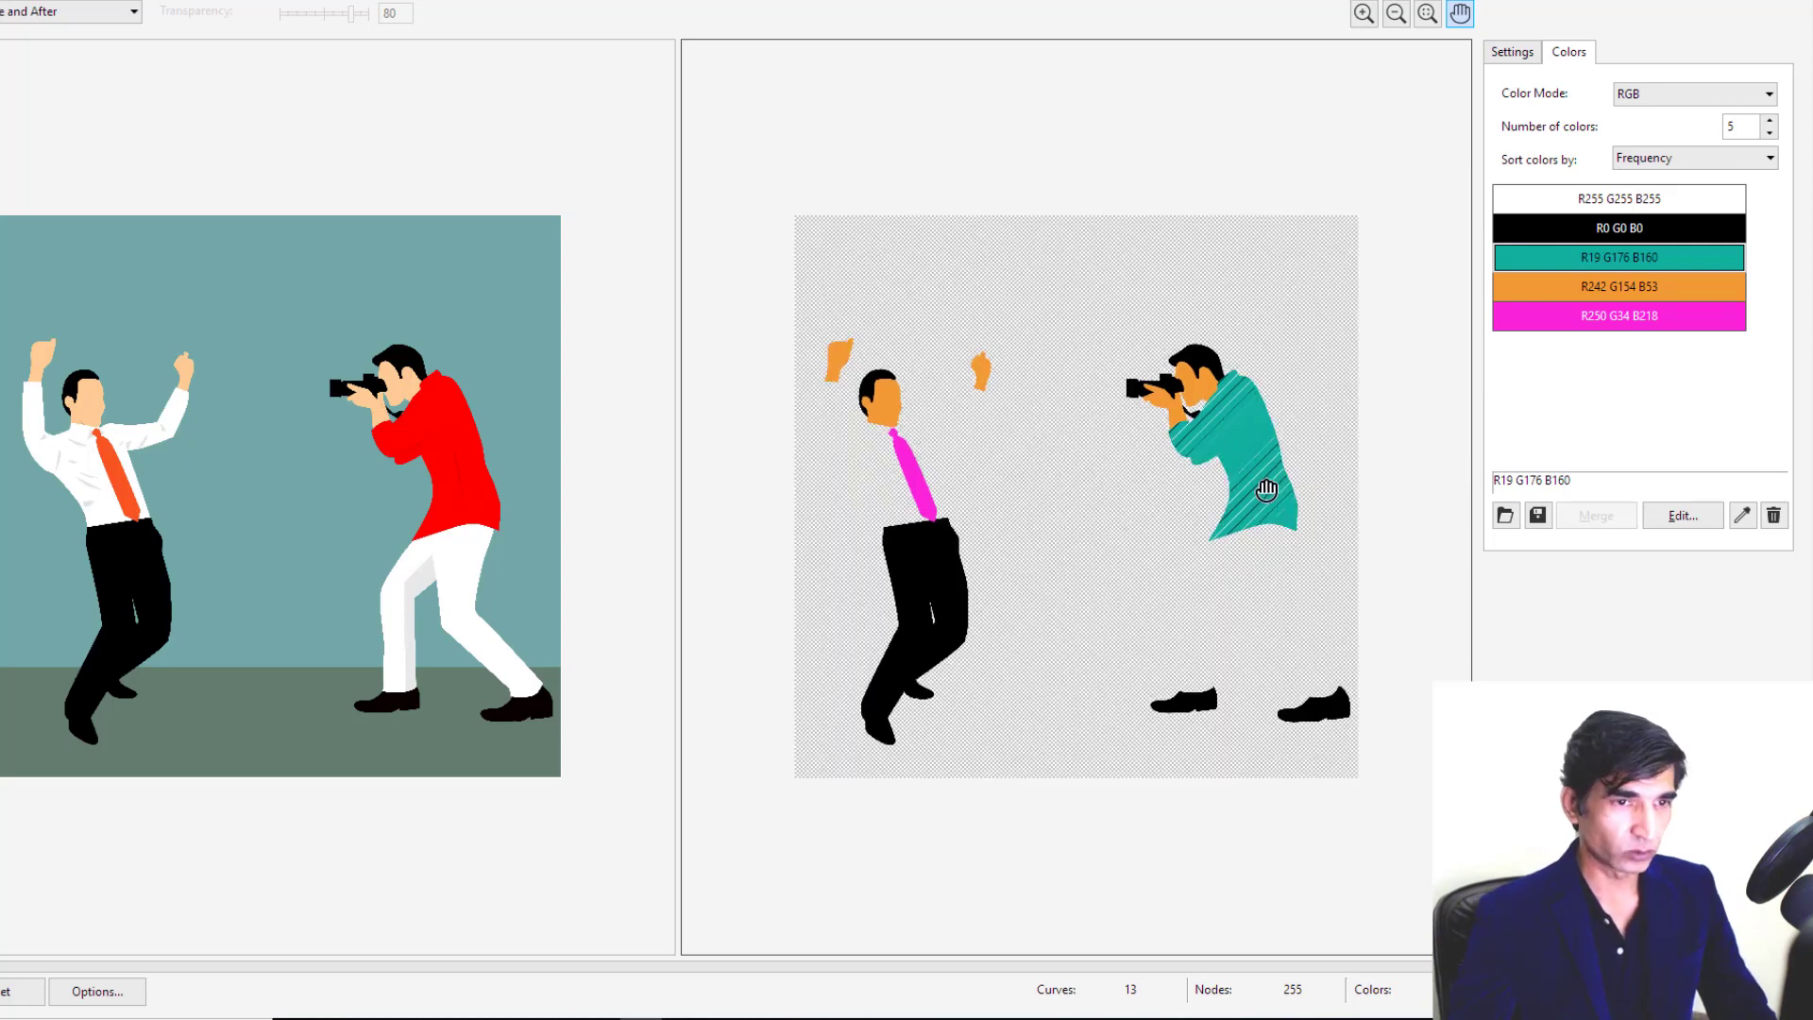
{"action": "key", "text": "ctrl+z"}
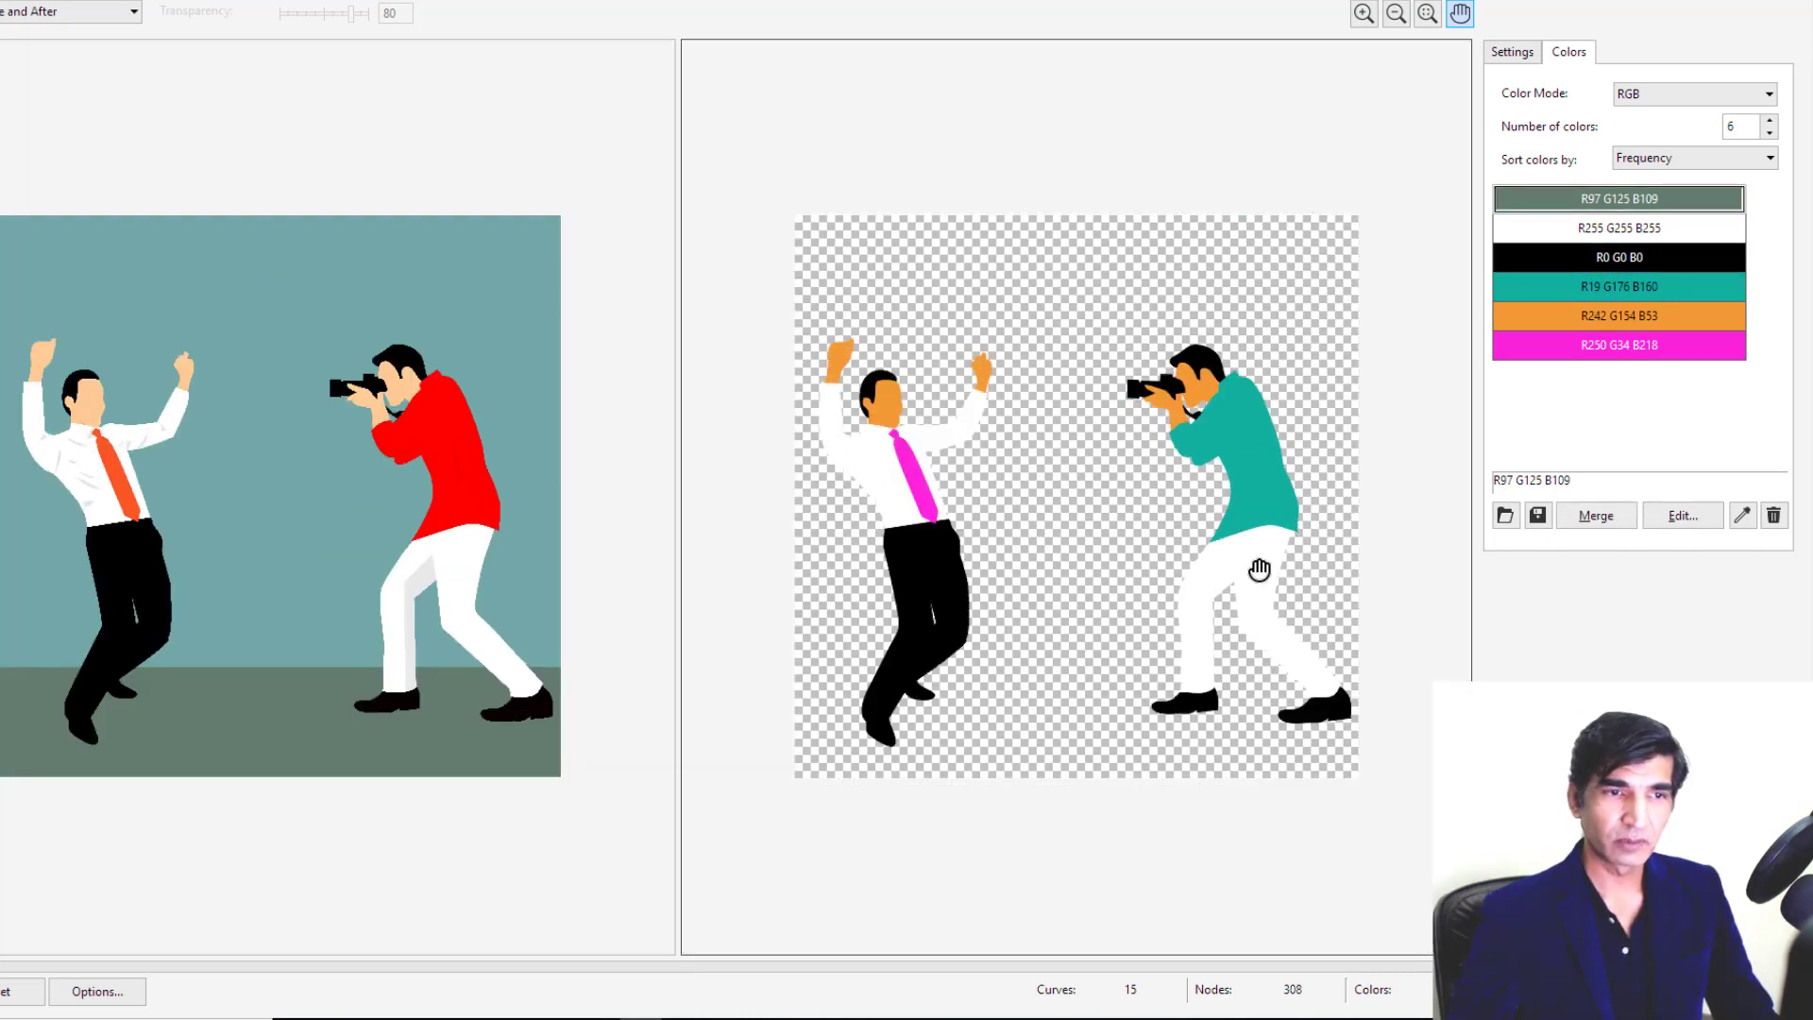
Step: Recolor the white R255 G255 B255 shirt and trousers in the trace to dark green R6 G89 B12
{"action": "left_click", "coordinate": [1690, 227]}
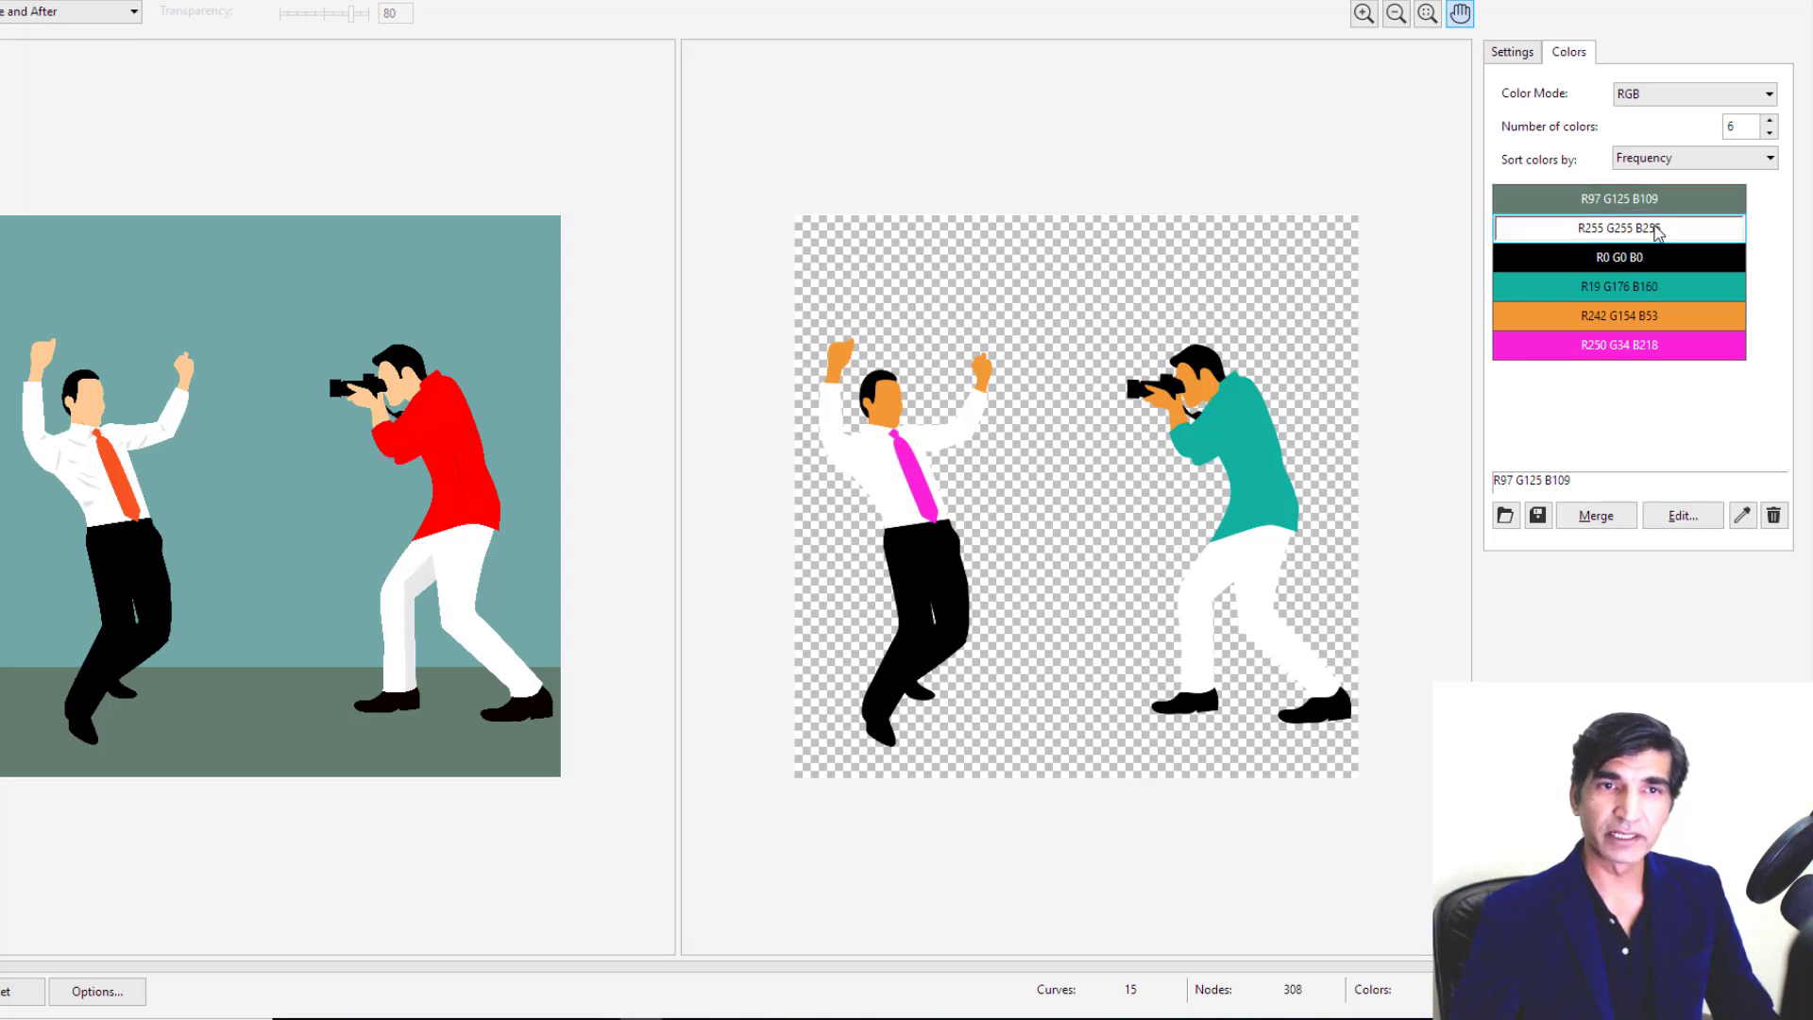
{"action": "left_click", "coordinate": [1682, 514]}
{"action": "left_click_drag", "start_coordinate": [1018, 319], "coordinate": [699, 288]}
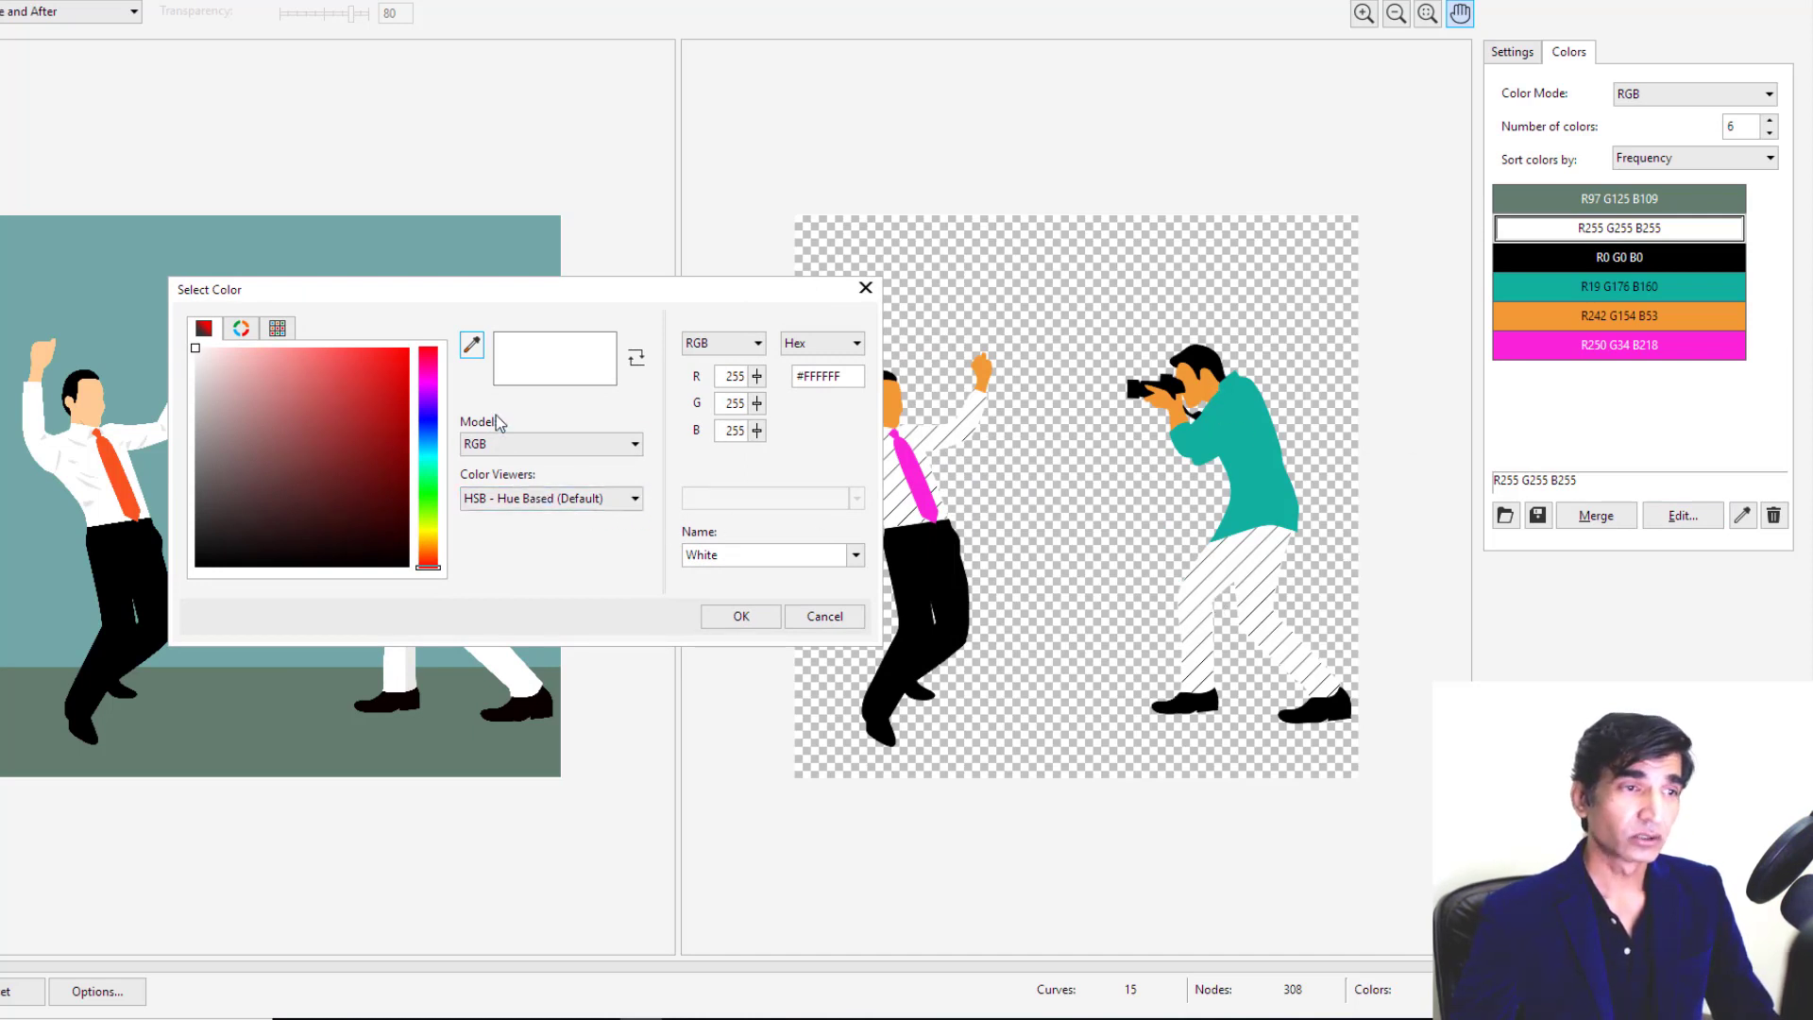
{"action": "left_click", "coordinate": [427, 491]}
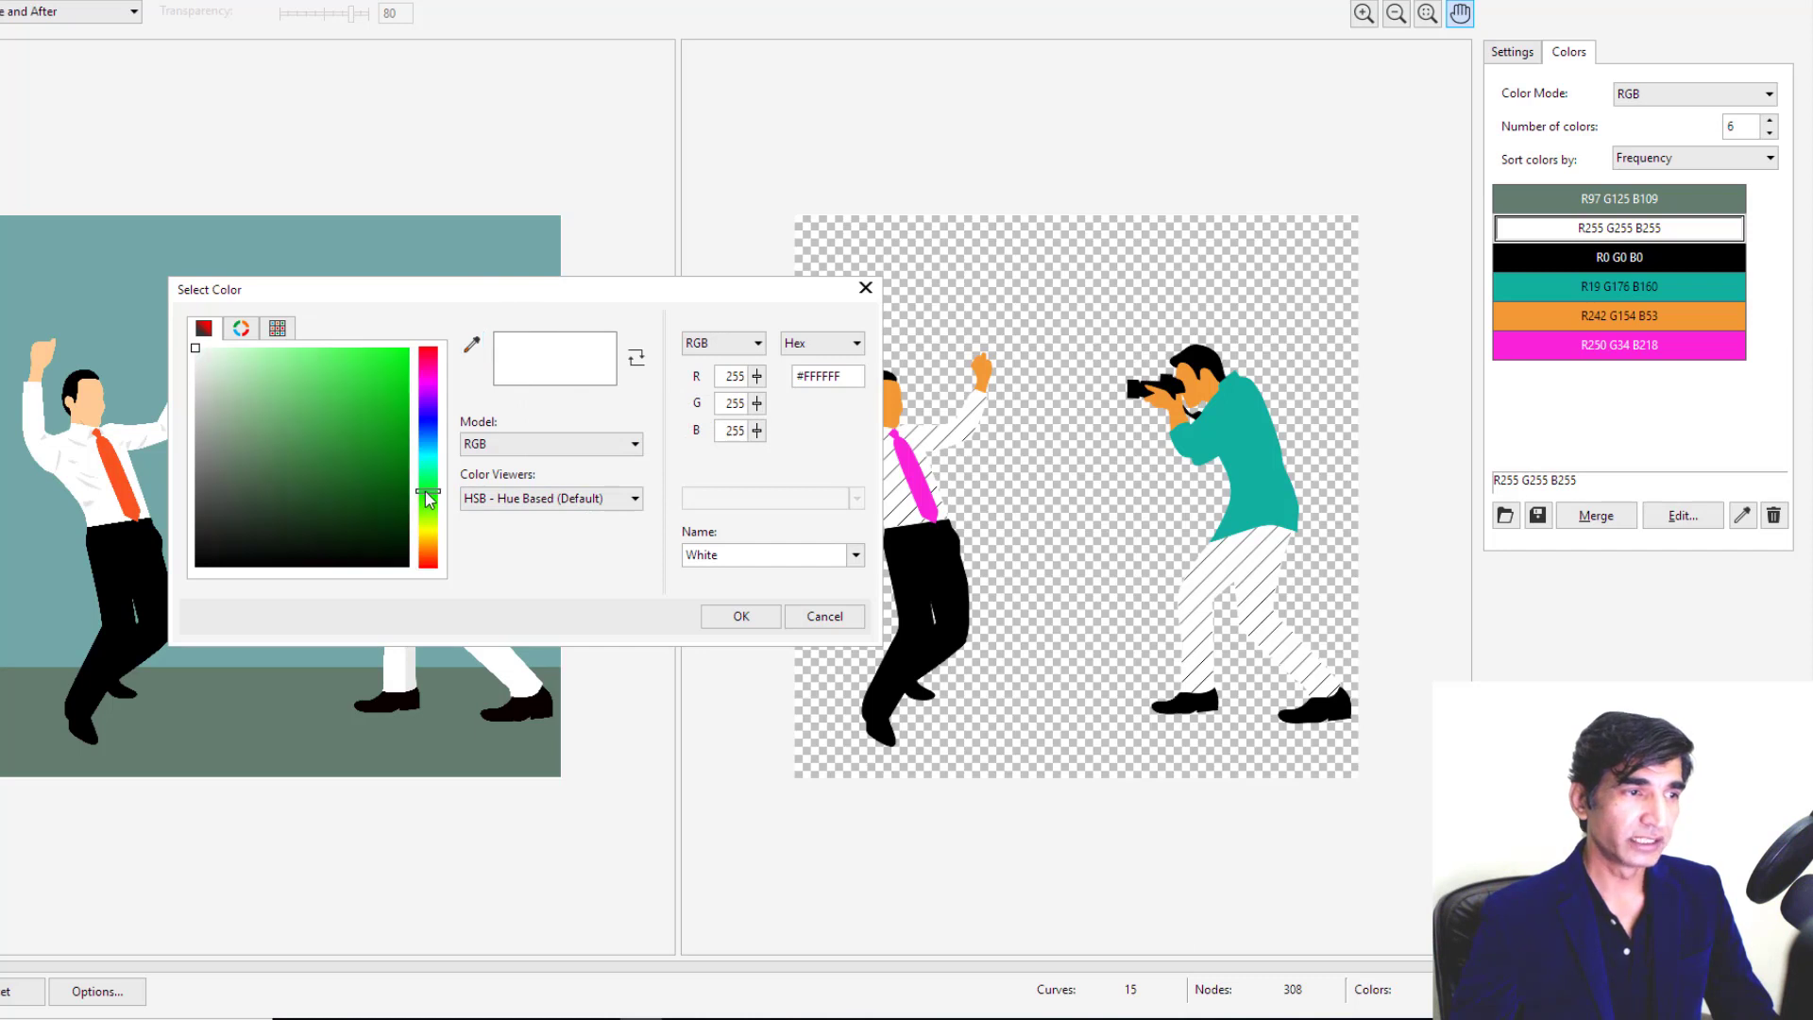
{"action": "left_click", "coordinate": [394, 491]}
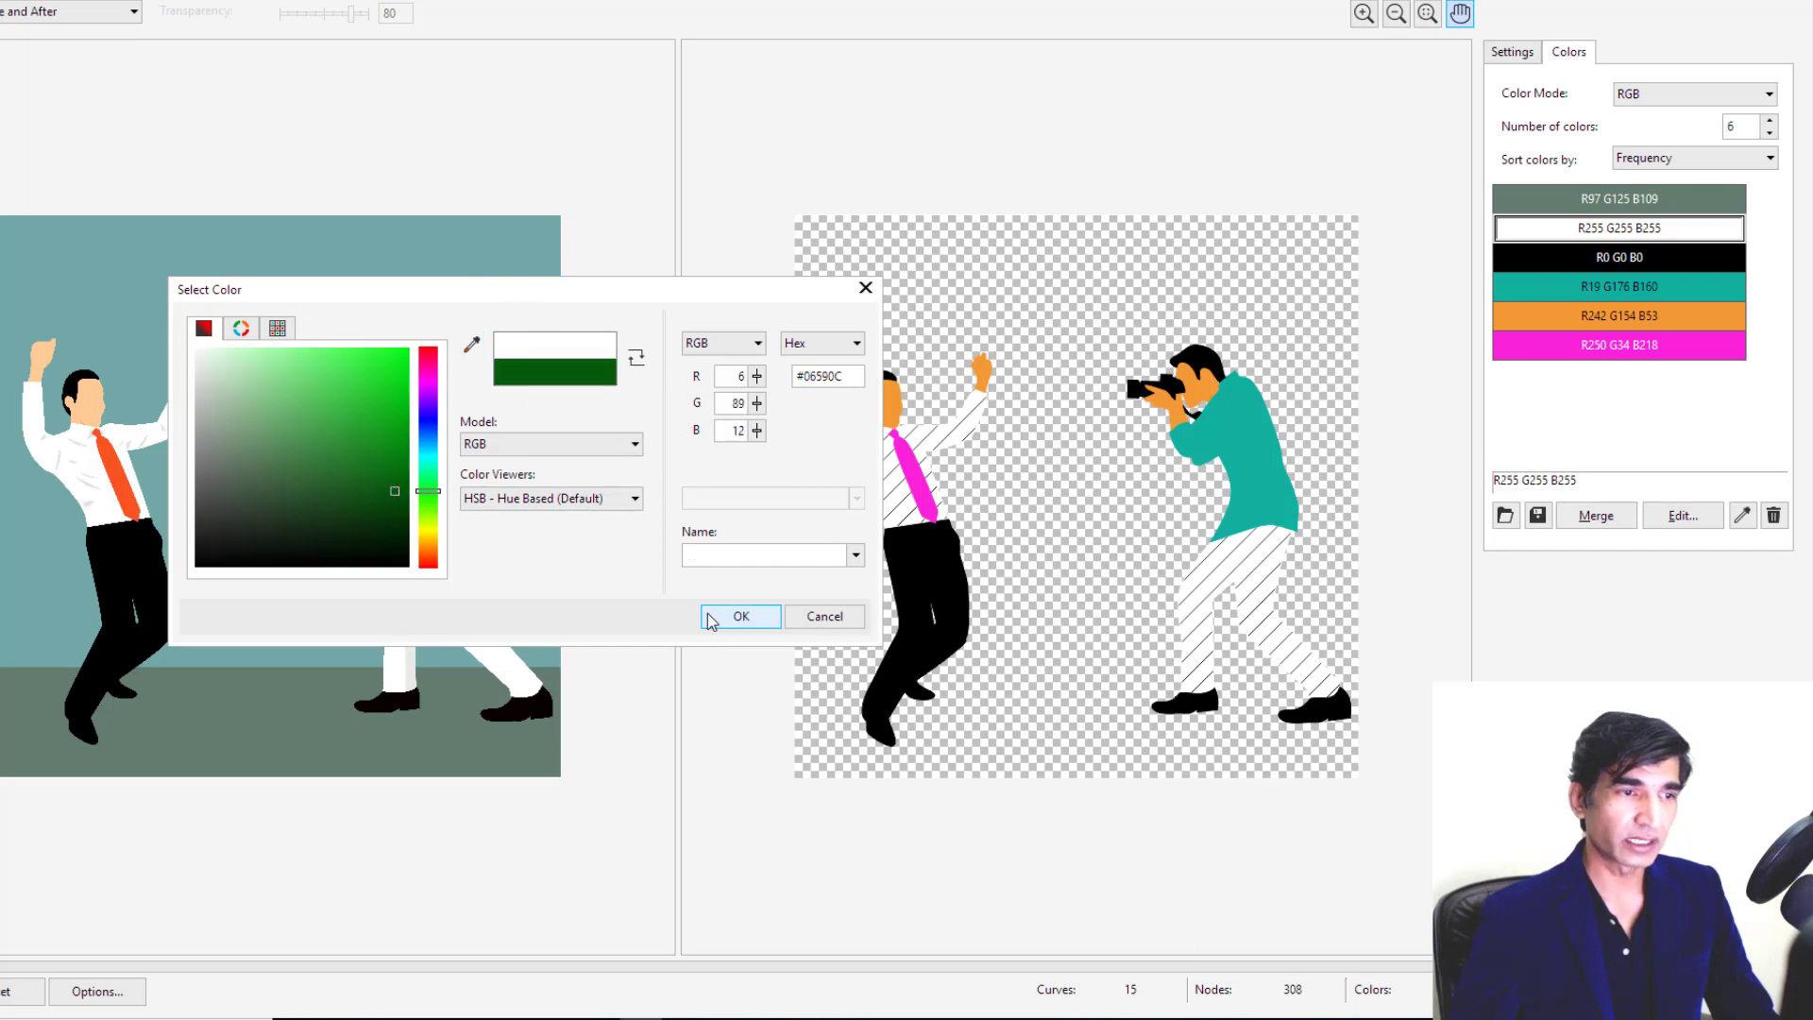
{"action": "left_click", "coordinate": [740, 615]}
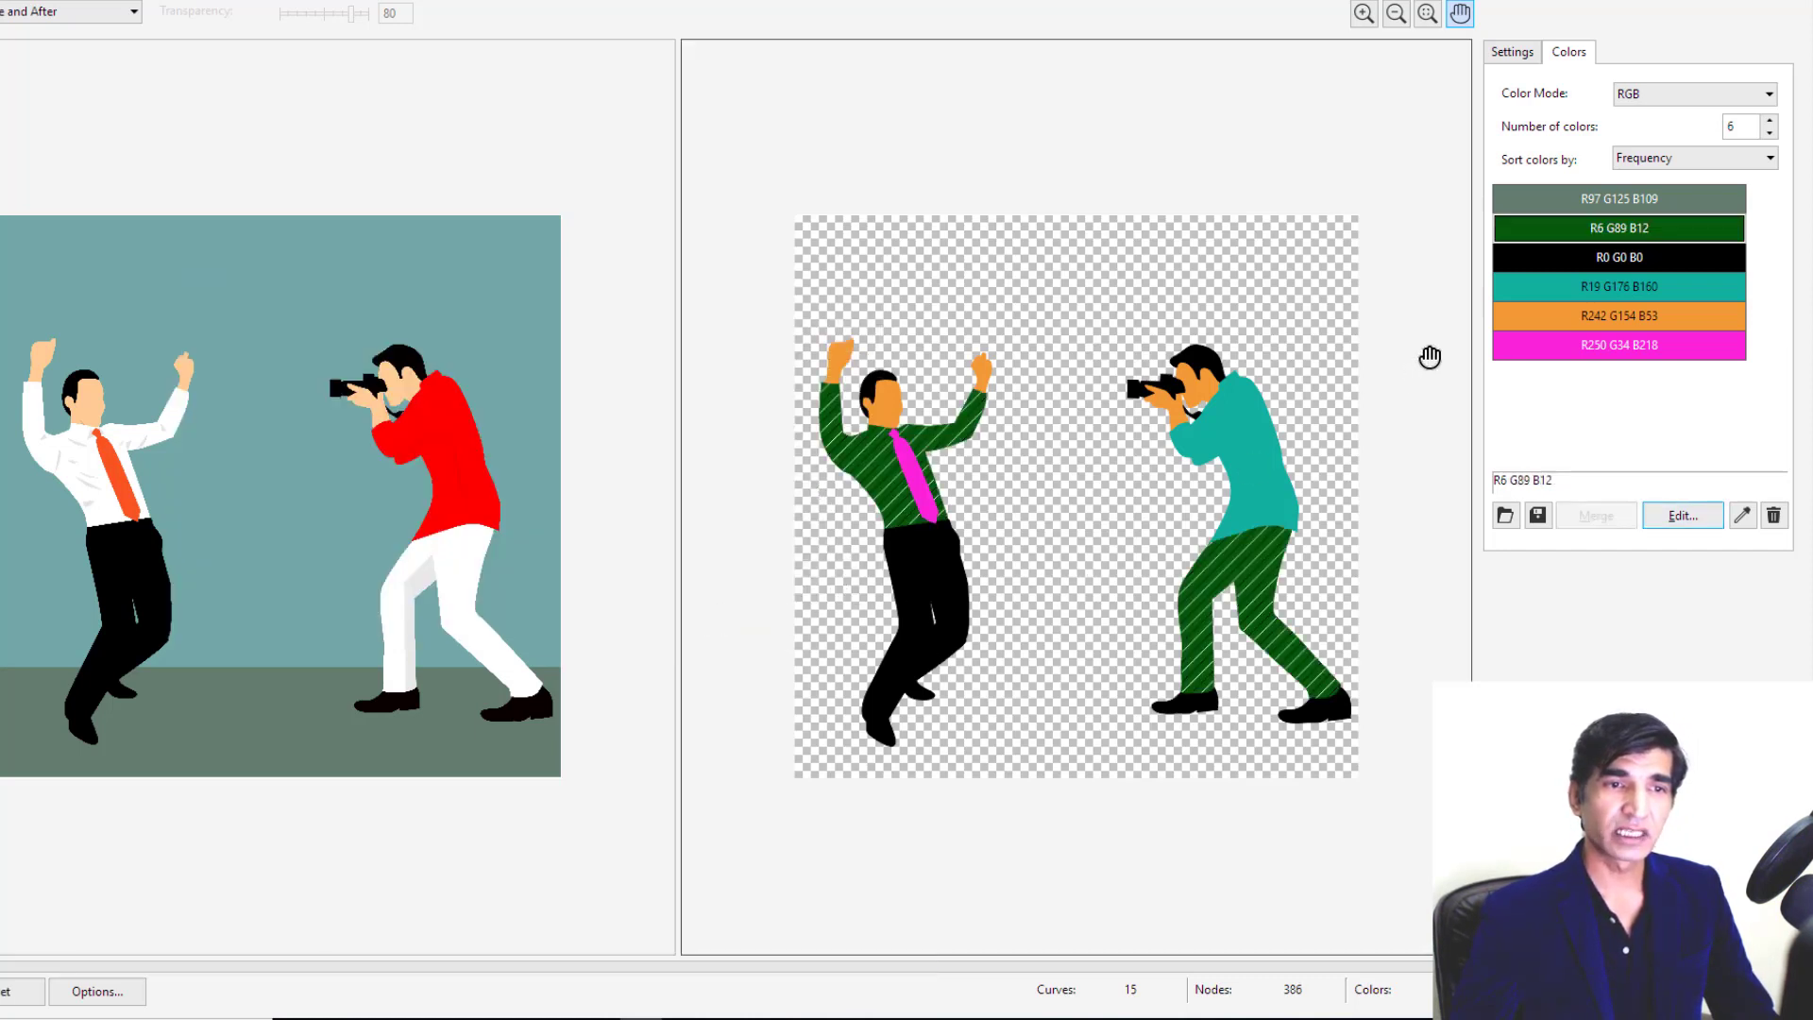
Step: Check the green shirt and trousers up close in the preview, then undo the recoloring
{"action": "scroll", "coordinate": [1046, 494], "scroll_direction": "up", "scroll_amount": 1}
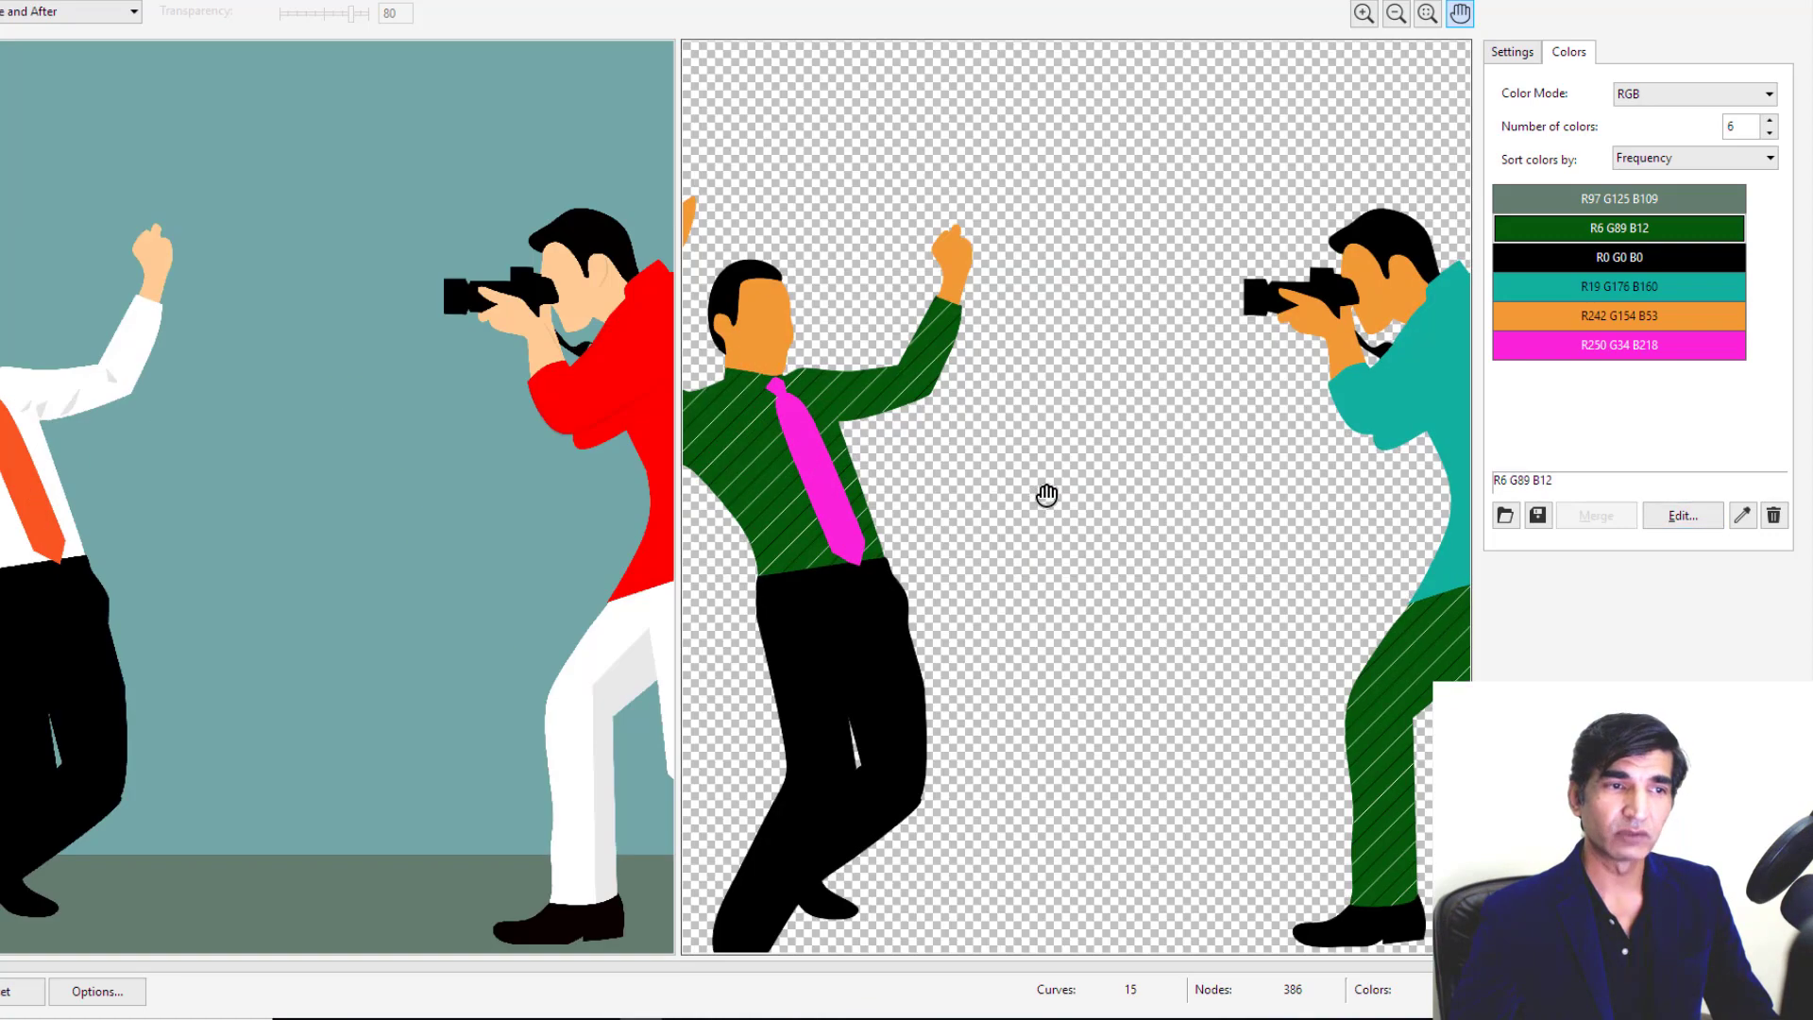
{"action": "scroll", "coordinate": [1047, 494], "scroll_direction": "down", "scroll_amount": 1}
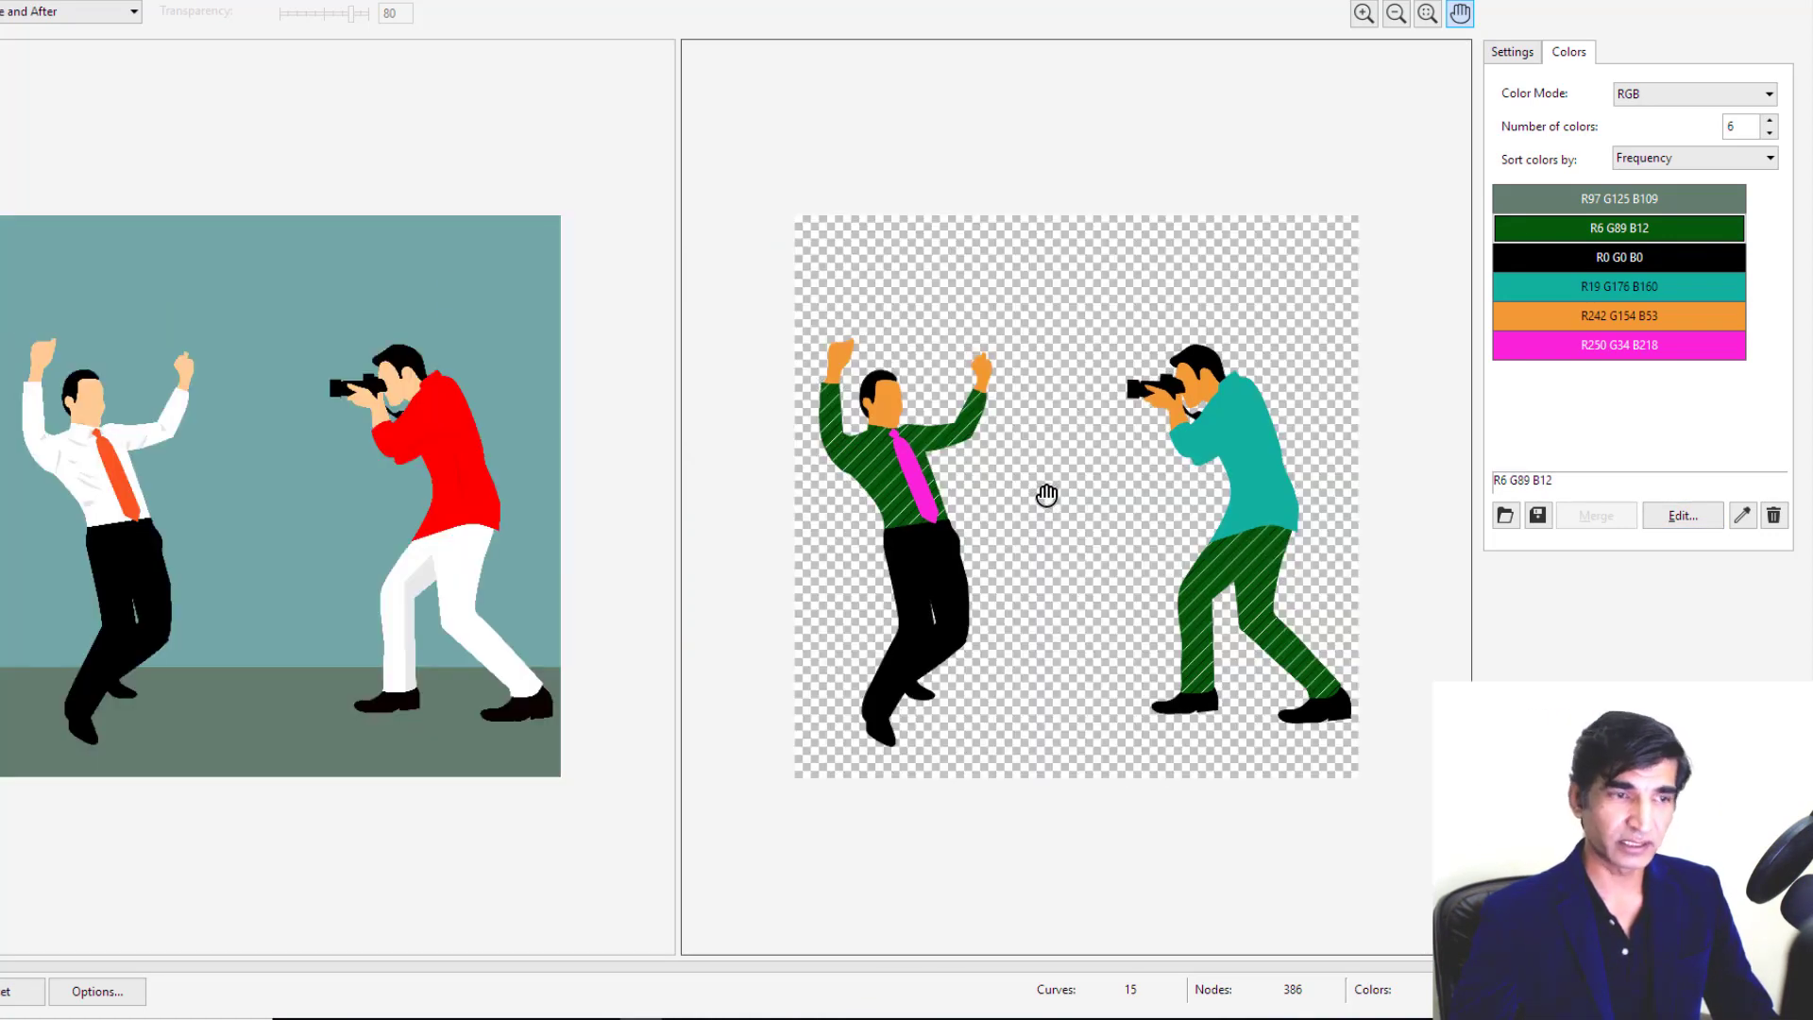
{"action": "scroll", "coordinate": [1047, 494], "scroll_direction": "up", "scroll_amount": 1}
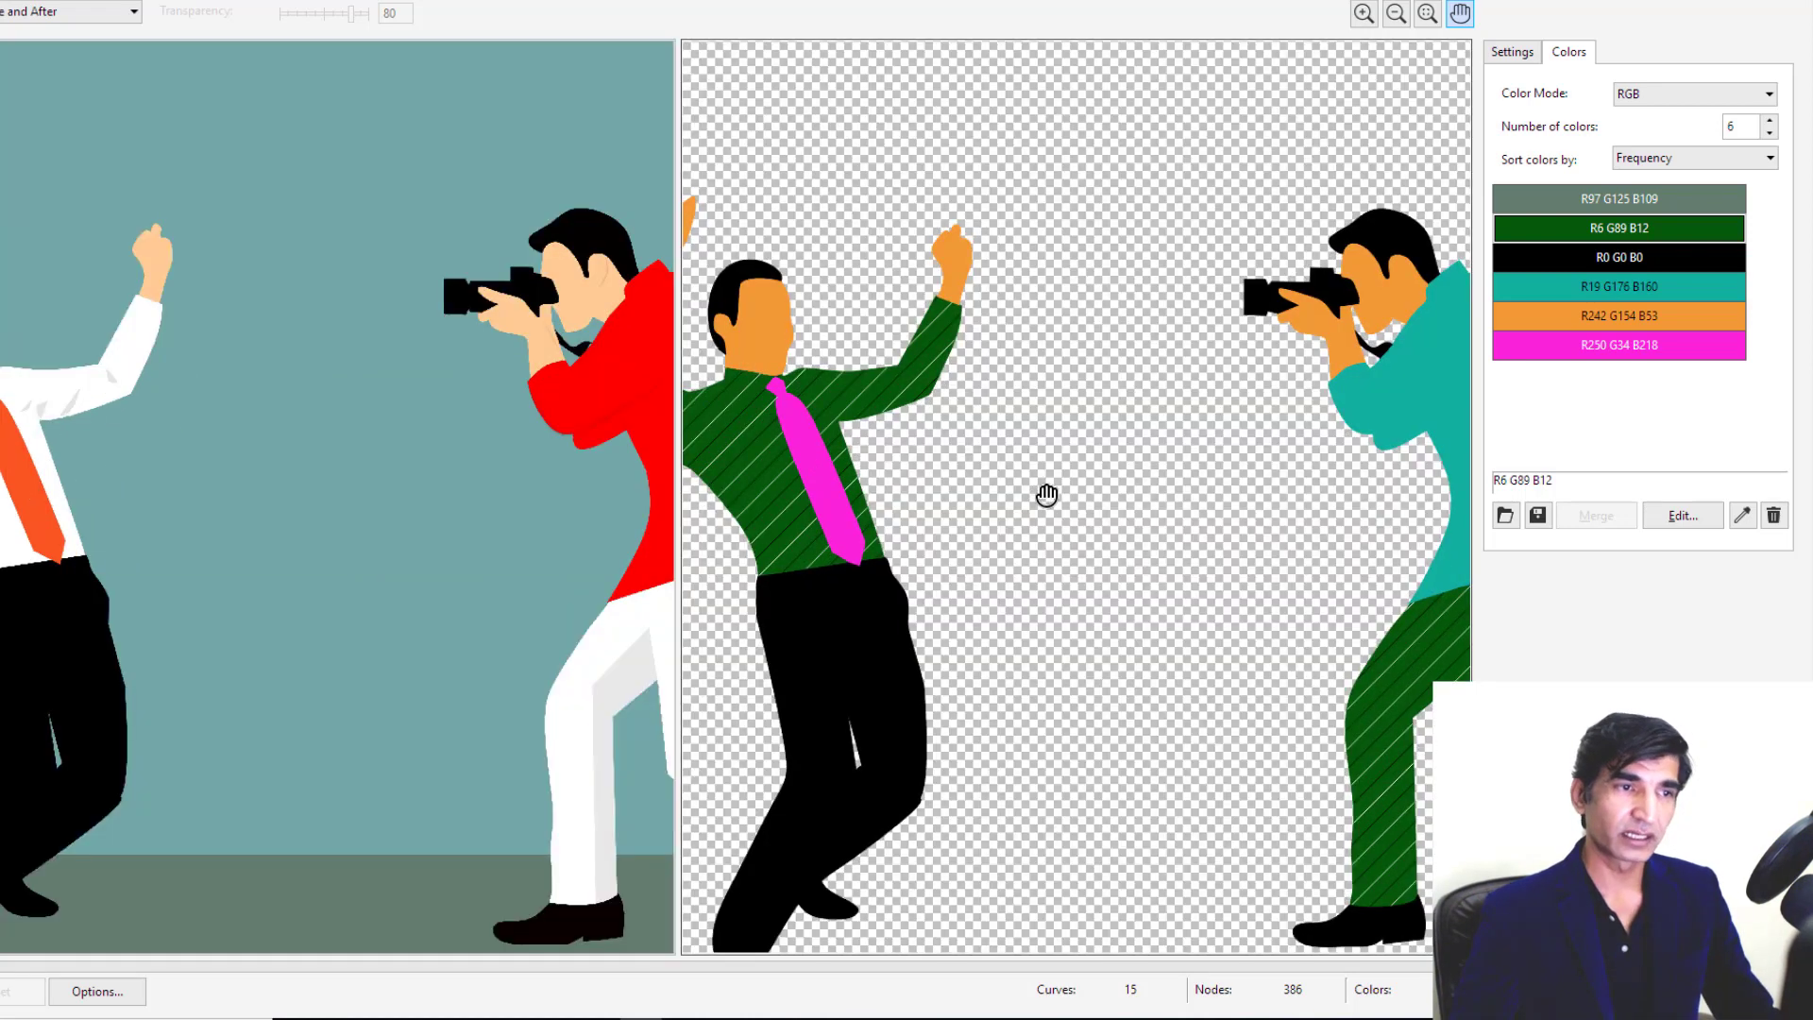
{"action": "key", "text": "ctrl+z"}
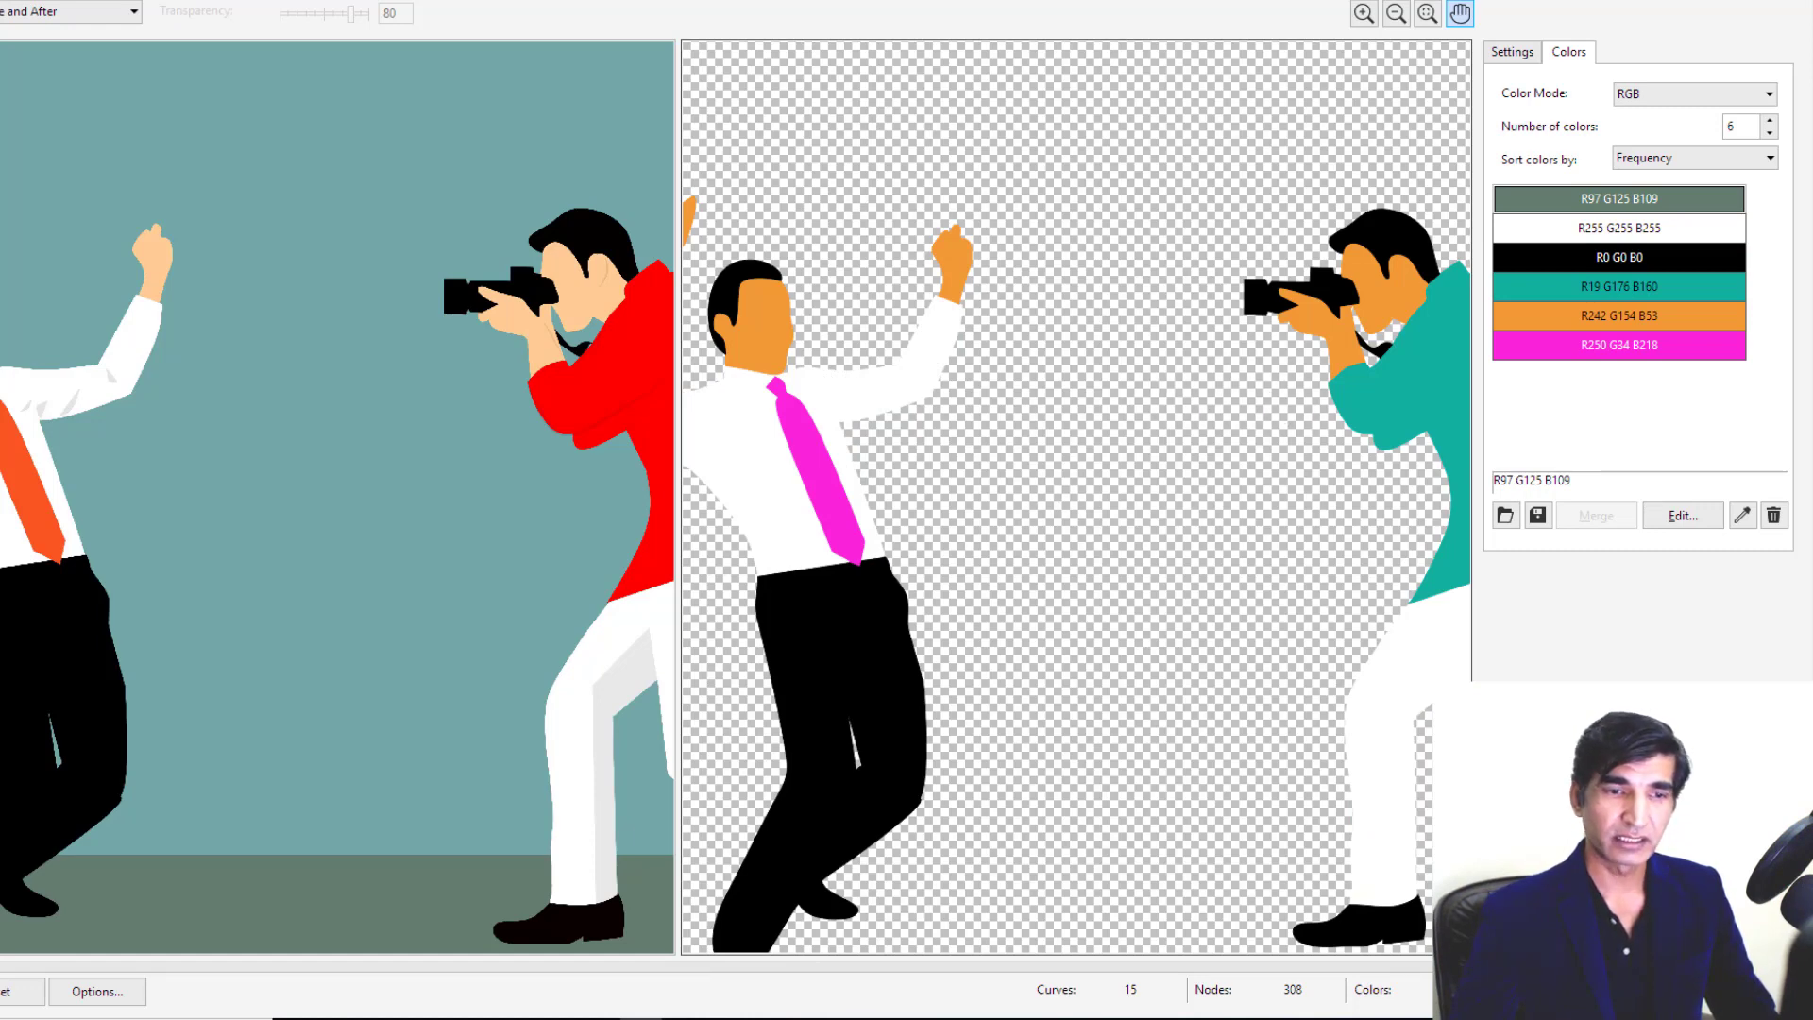
Step: Accept the trace to place the vector figures on the page and deselect them
{"action": "left_click", "coordinate": [1548, 991]}
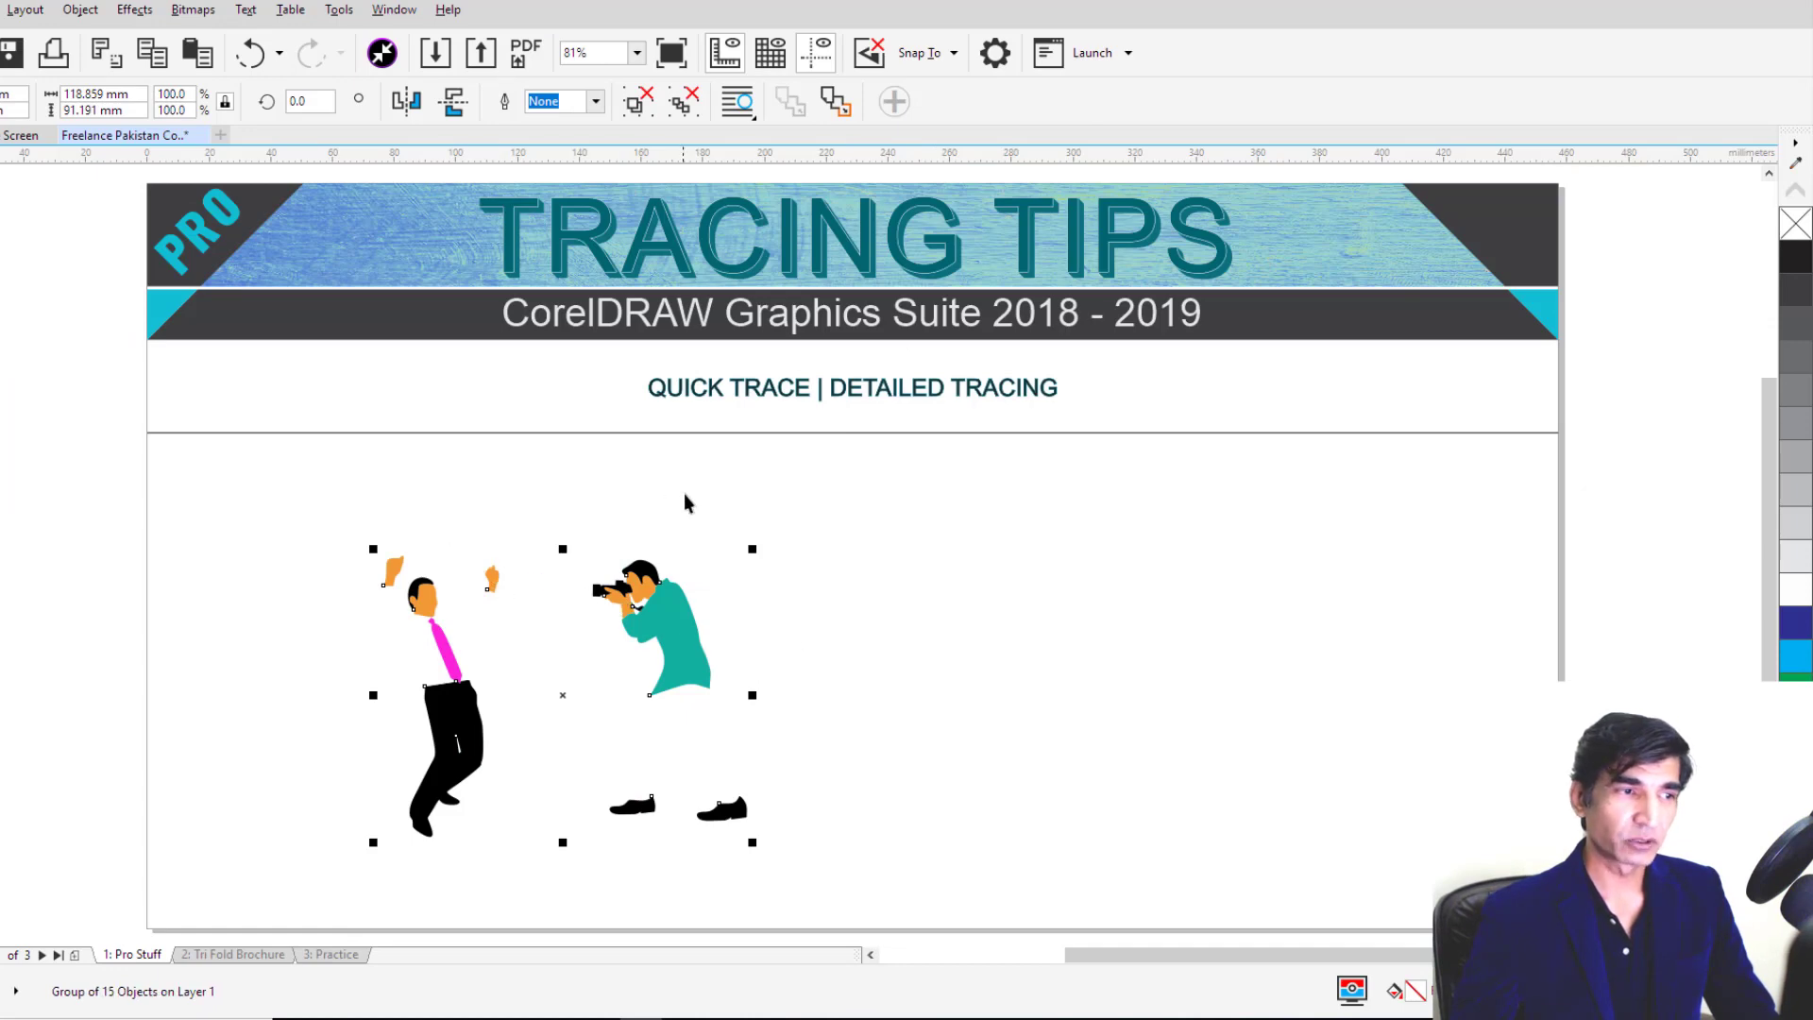
{"action": "left_click", "coordinate": [948, 661]}
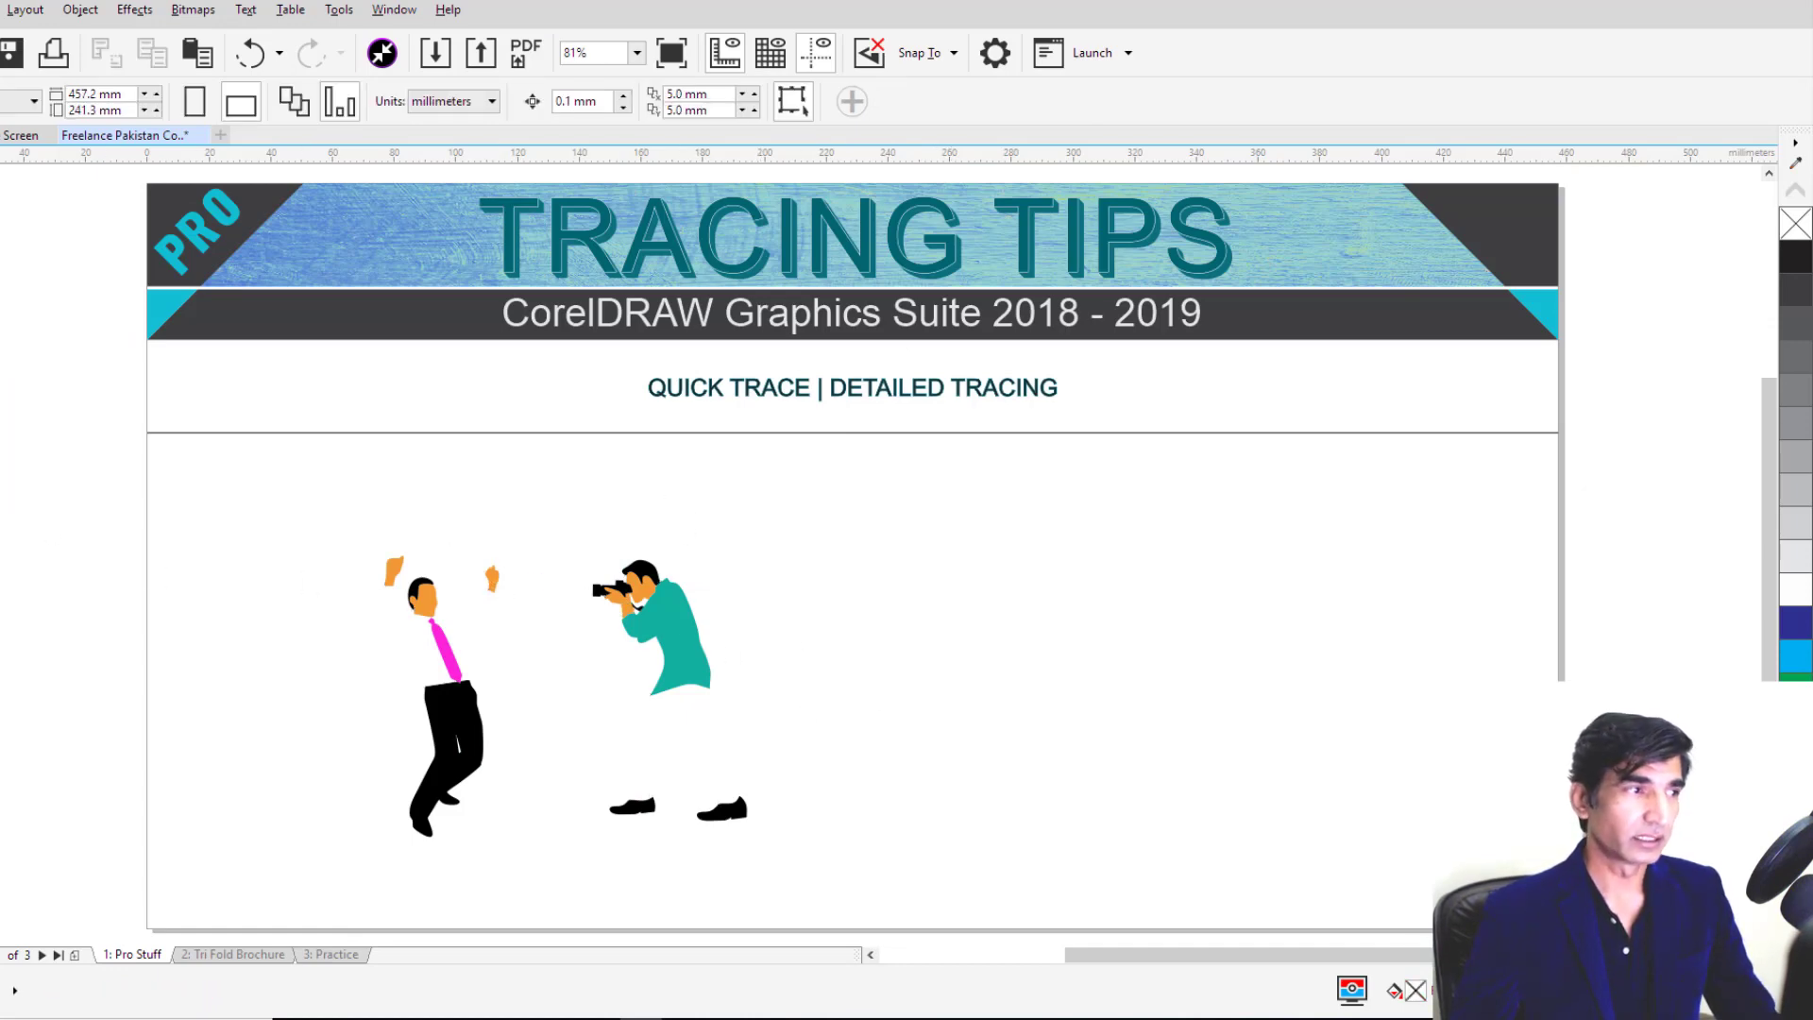
Step: Draw a rectangle about 173 x 130 mm around the traced figures, filled with 50% Black and placed behind them
{"action": "key", "text": "F6"}
{"action": "left_click_drag", "start_coordinate": [303, 492], "coordinate": [837, 891]}
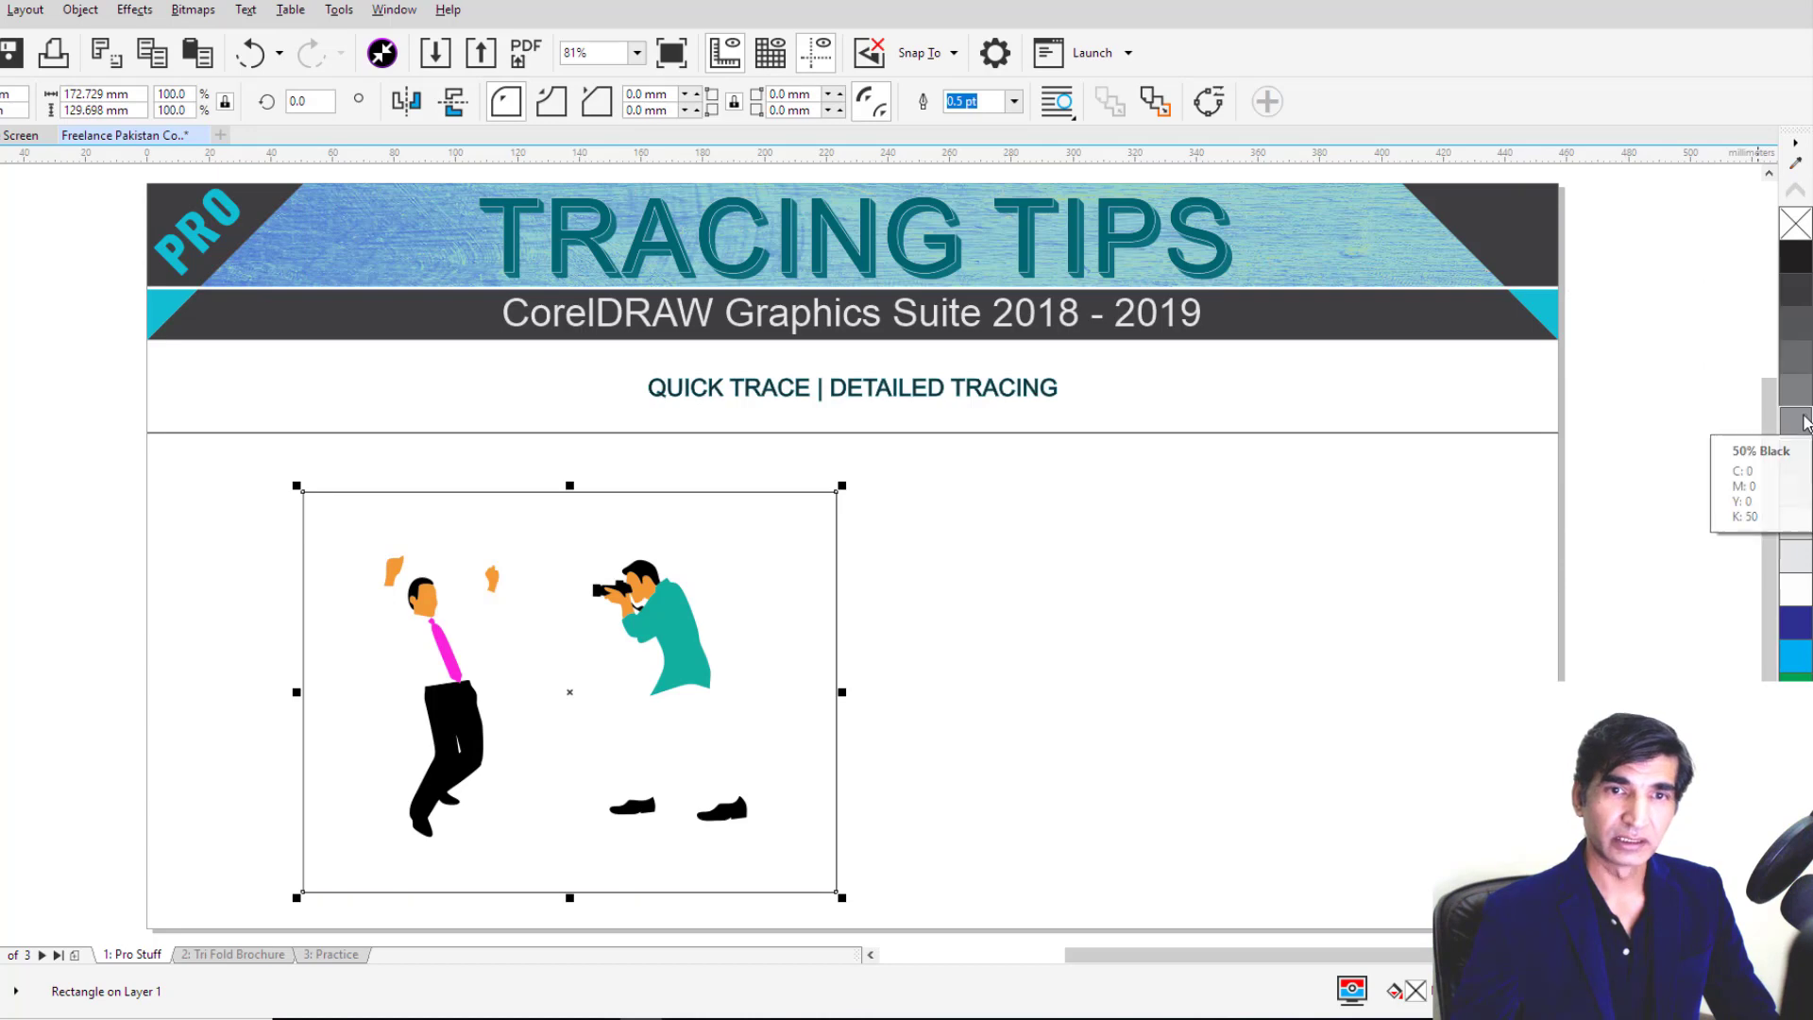
{"action": "left_click", "coordinate": [1797, 425]}
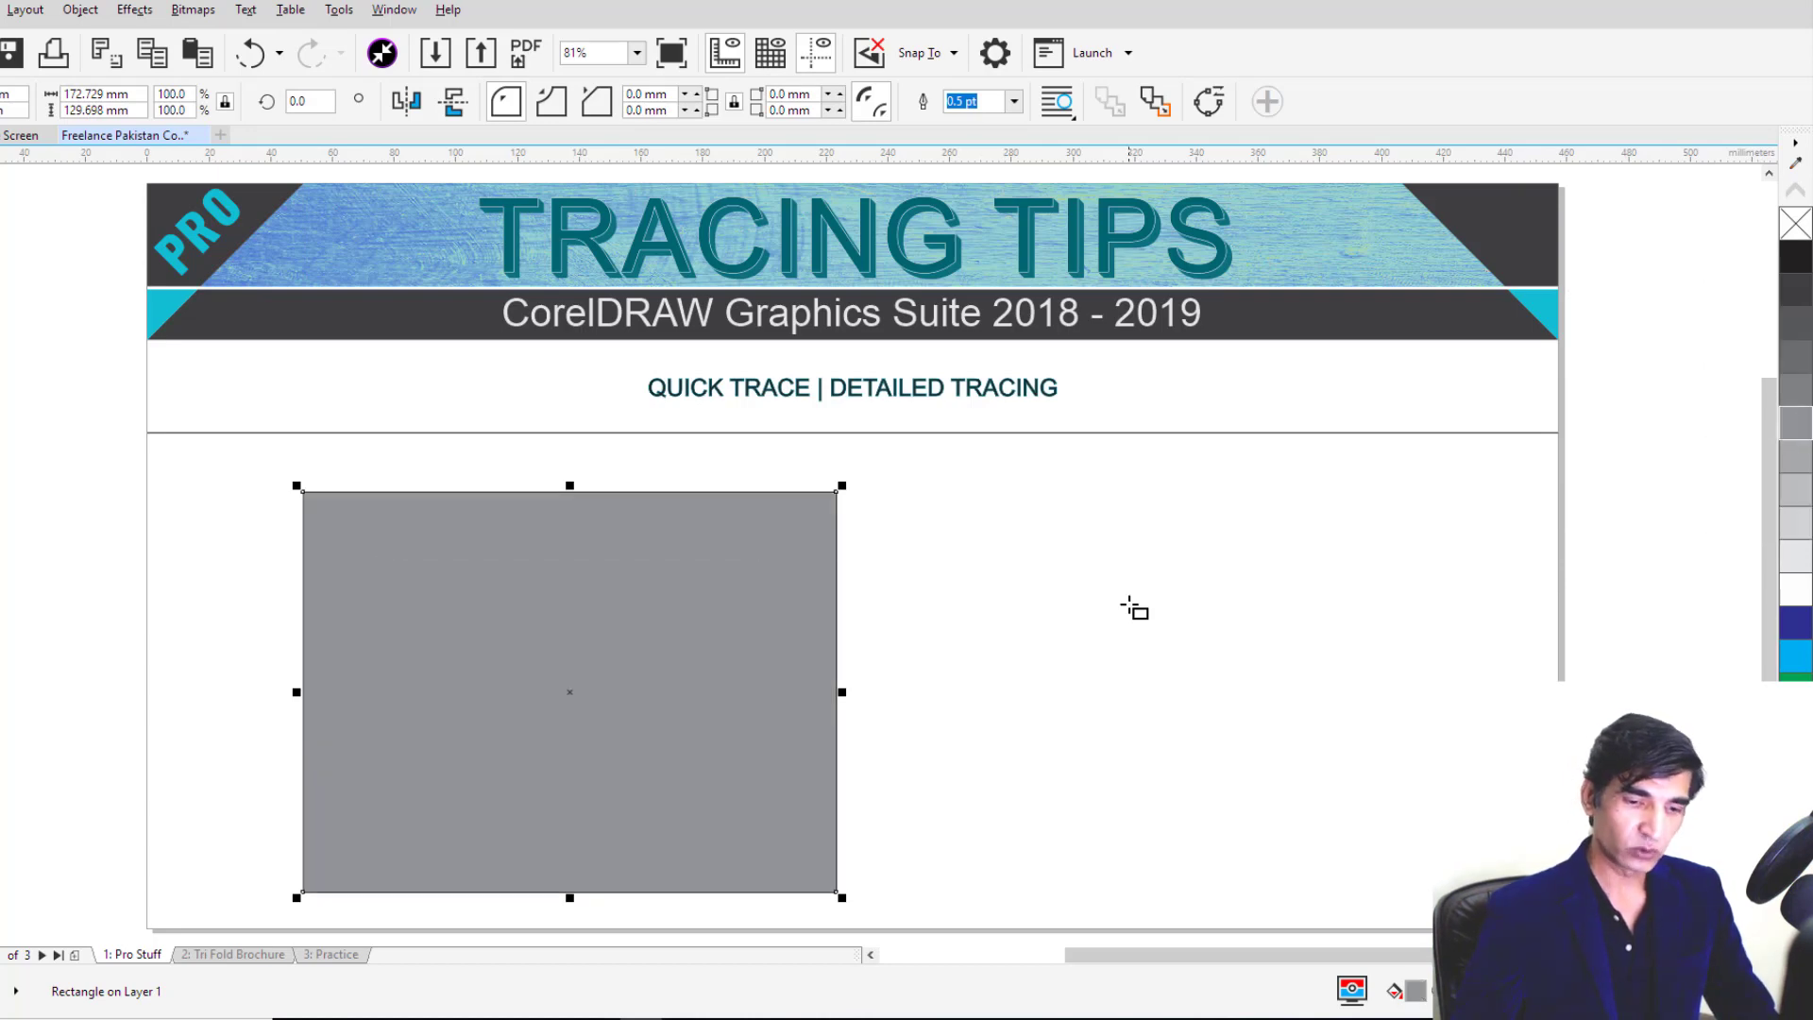
{"action": "key", "text": "shift+Page_Down"}
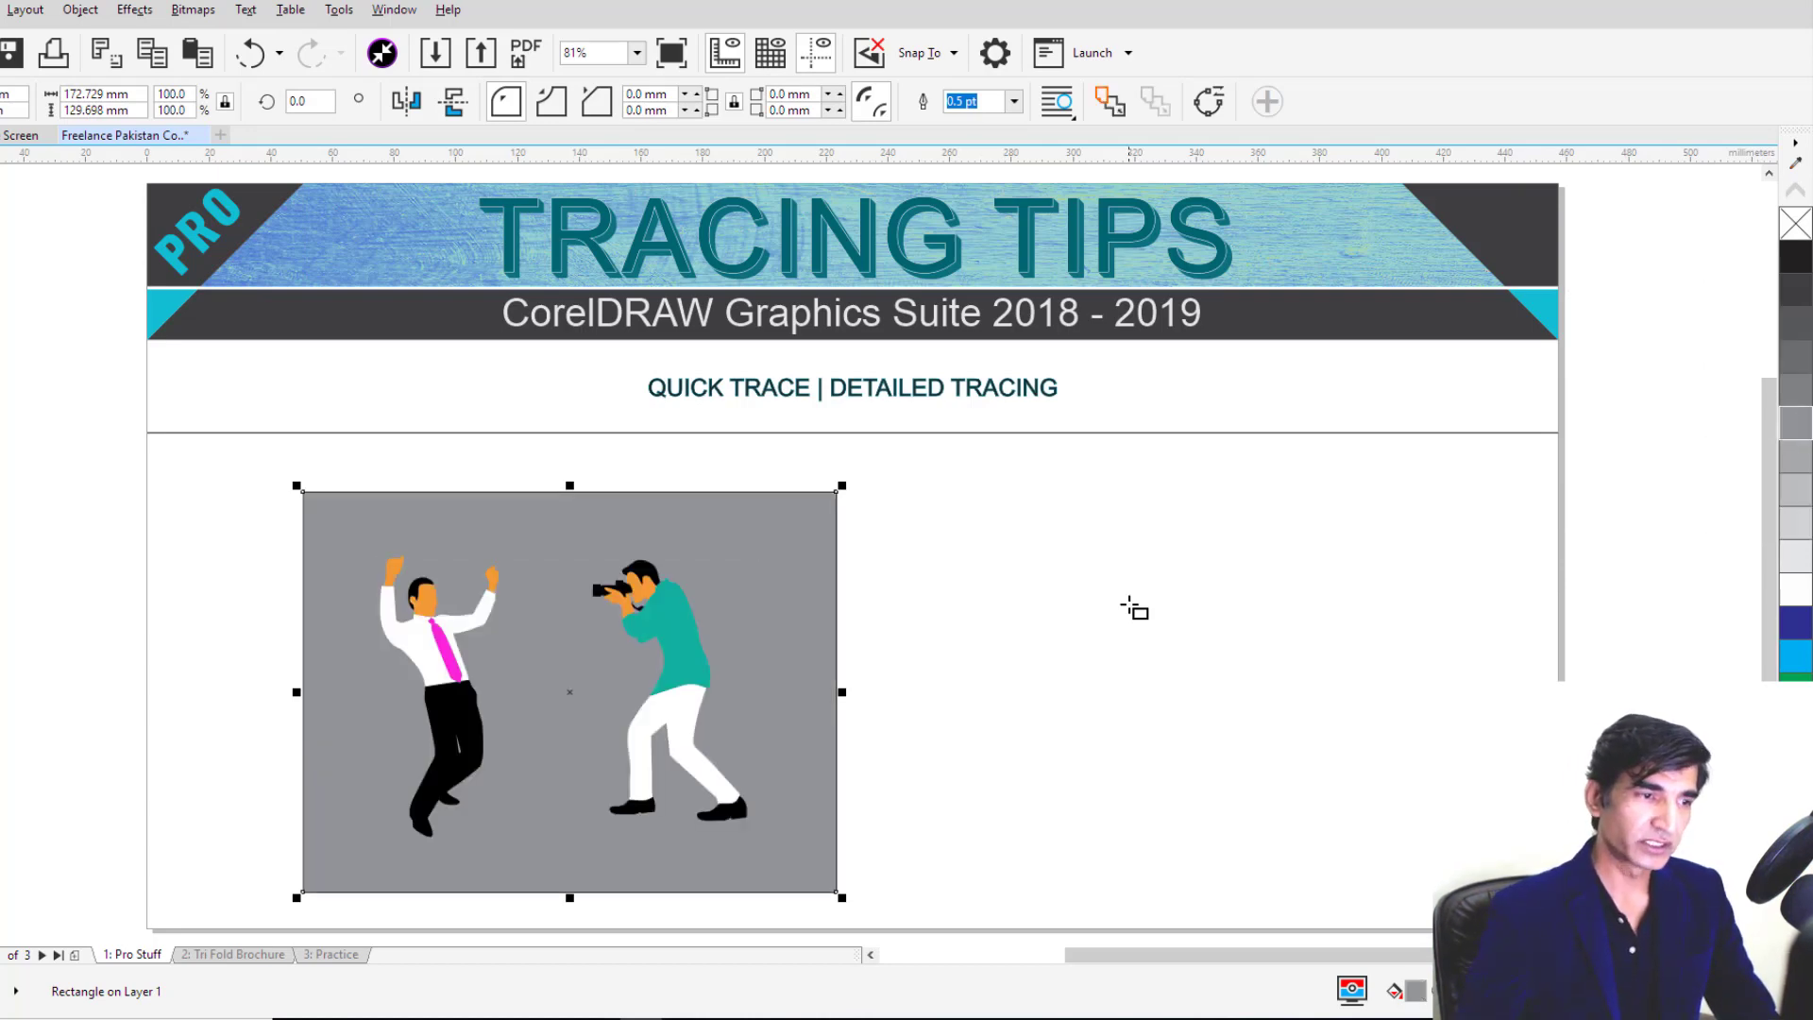
Step: Examine the traced figures up close against the gray rectangle, especially the edges of the photographer's shirt and trousers
{"action": "scroll", "coordinate": [641, 727], "scroll_direction": "up", "scroll_amount": 3}
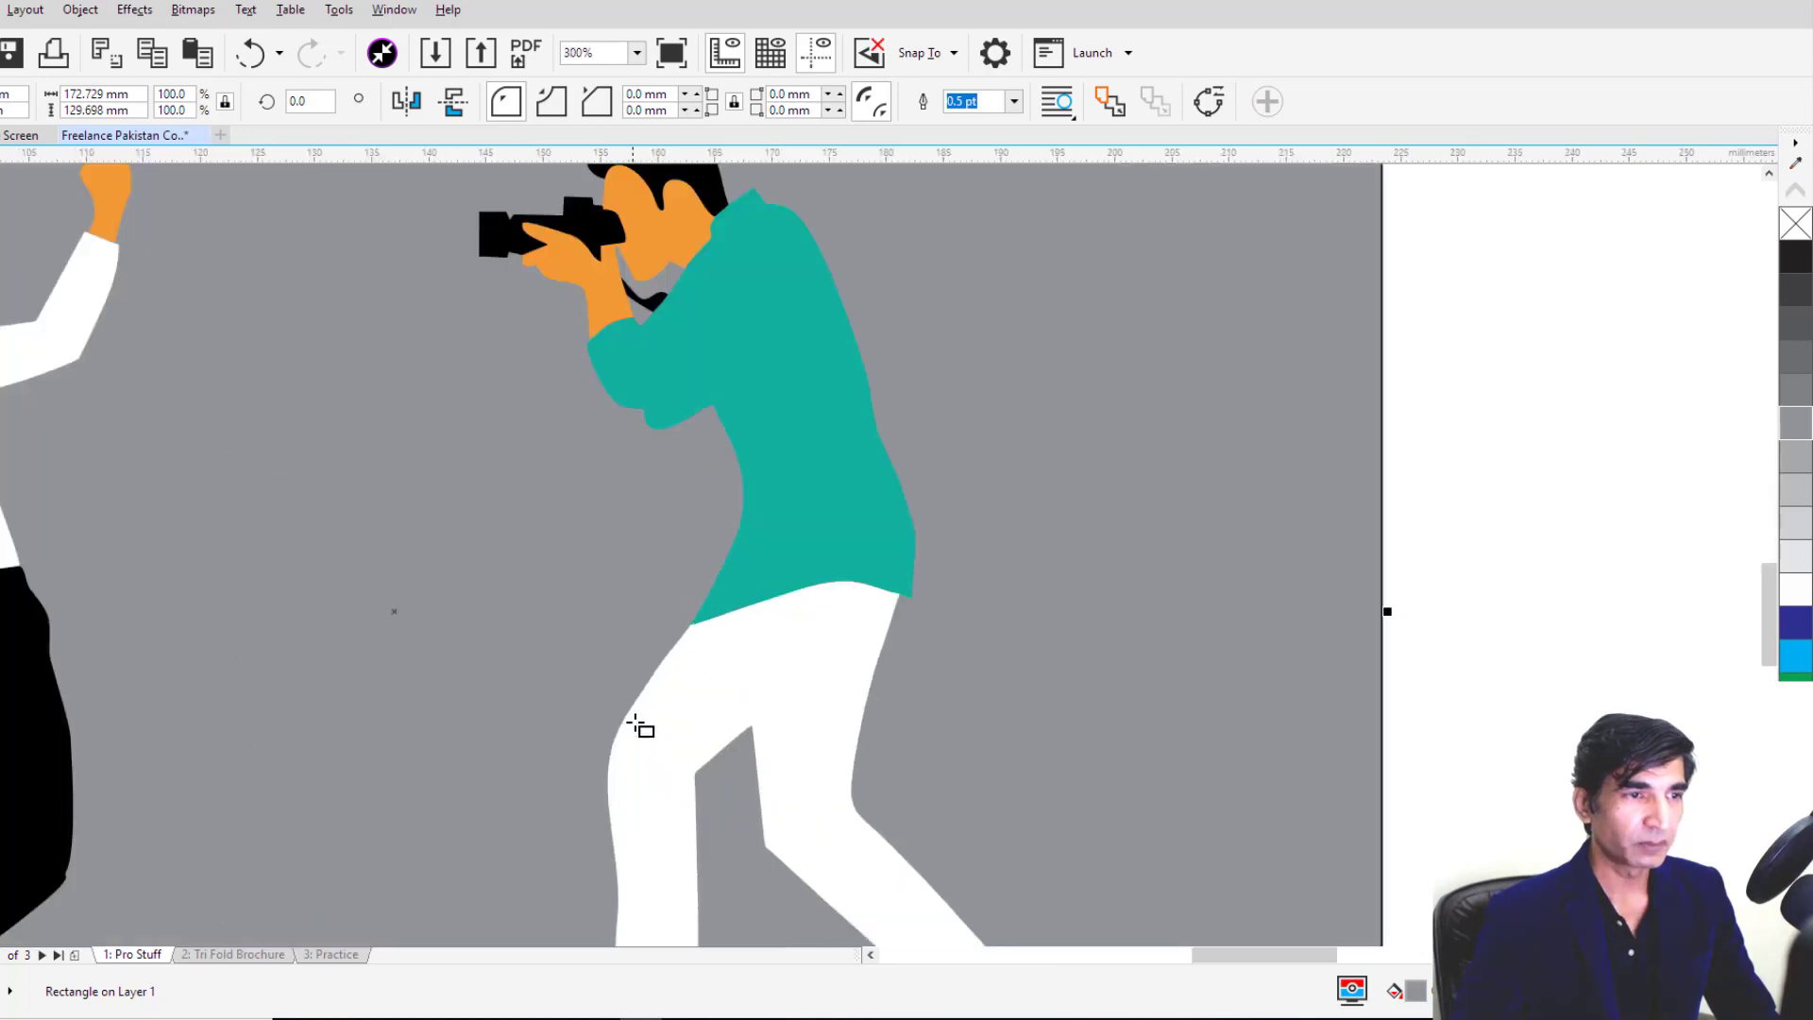
{"action": "scroll", "coordinate": [641, 727], "scroll_direction": "down", "scroll_amount": 4}
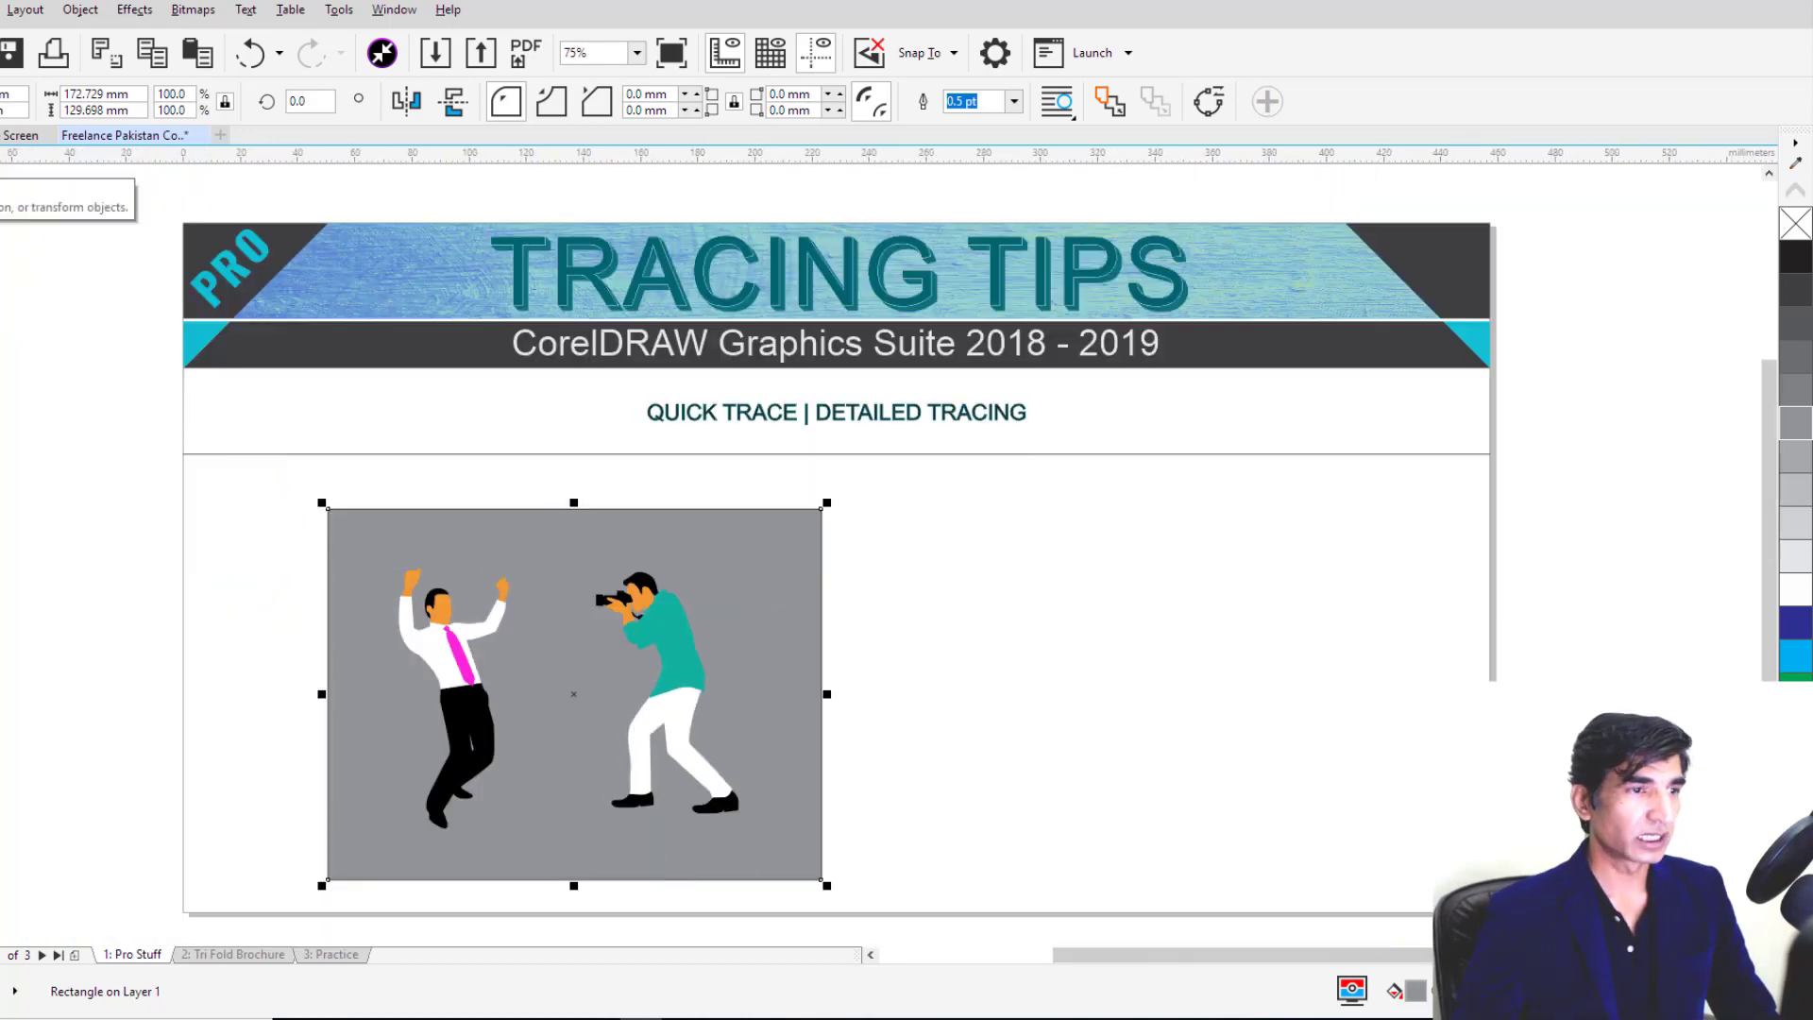
{"action": "key", "text": "shift+F2"}
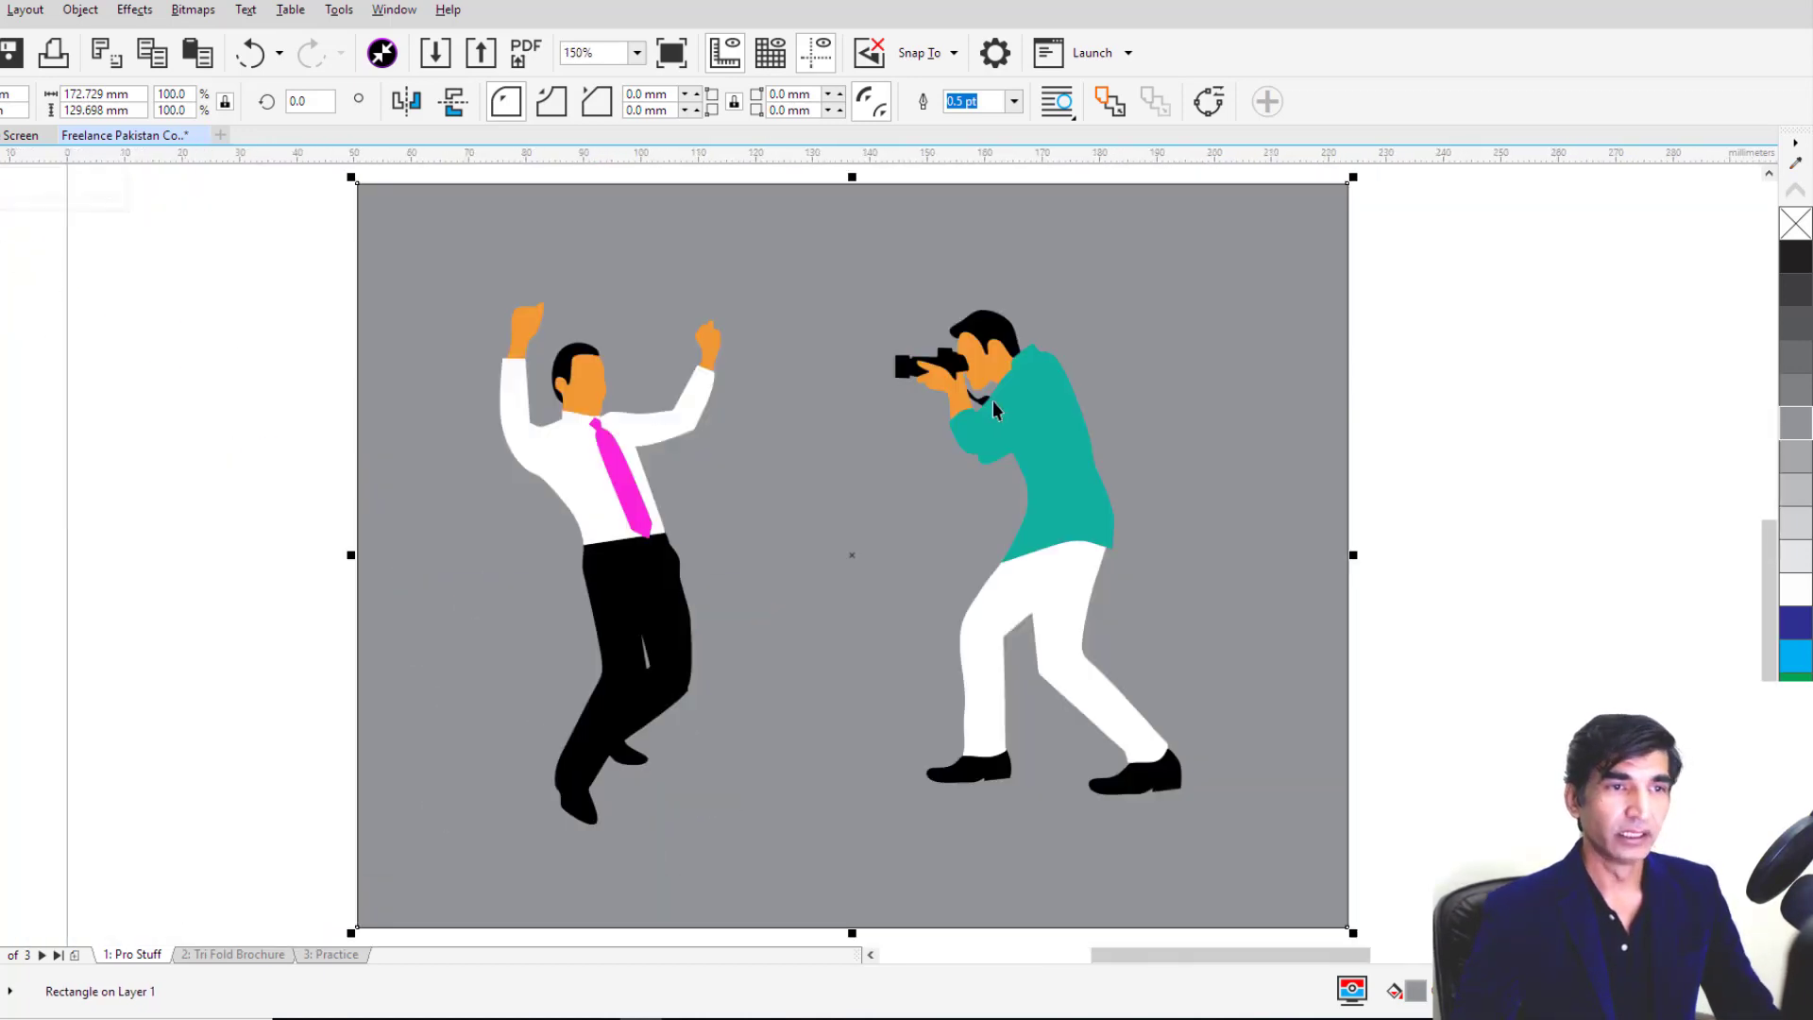
{"action": "scroll", "coordinate": [298, 568], "scroll_direction": "down", "scroll_amount": 1}
{"action": "scroll", "coordinate": [682, 578], "scroll_direction": "up", "scroll_amount": 1}
{"action": "scroll", "coordinate": [682, 578], "scroll_direction": "up", "scroll_amount": 6}
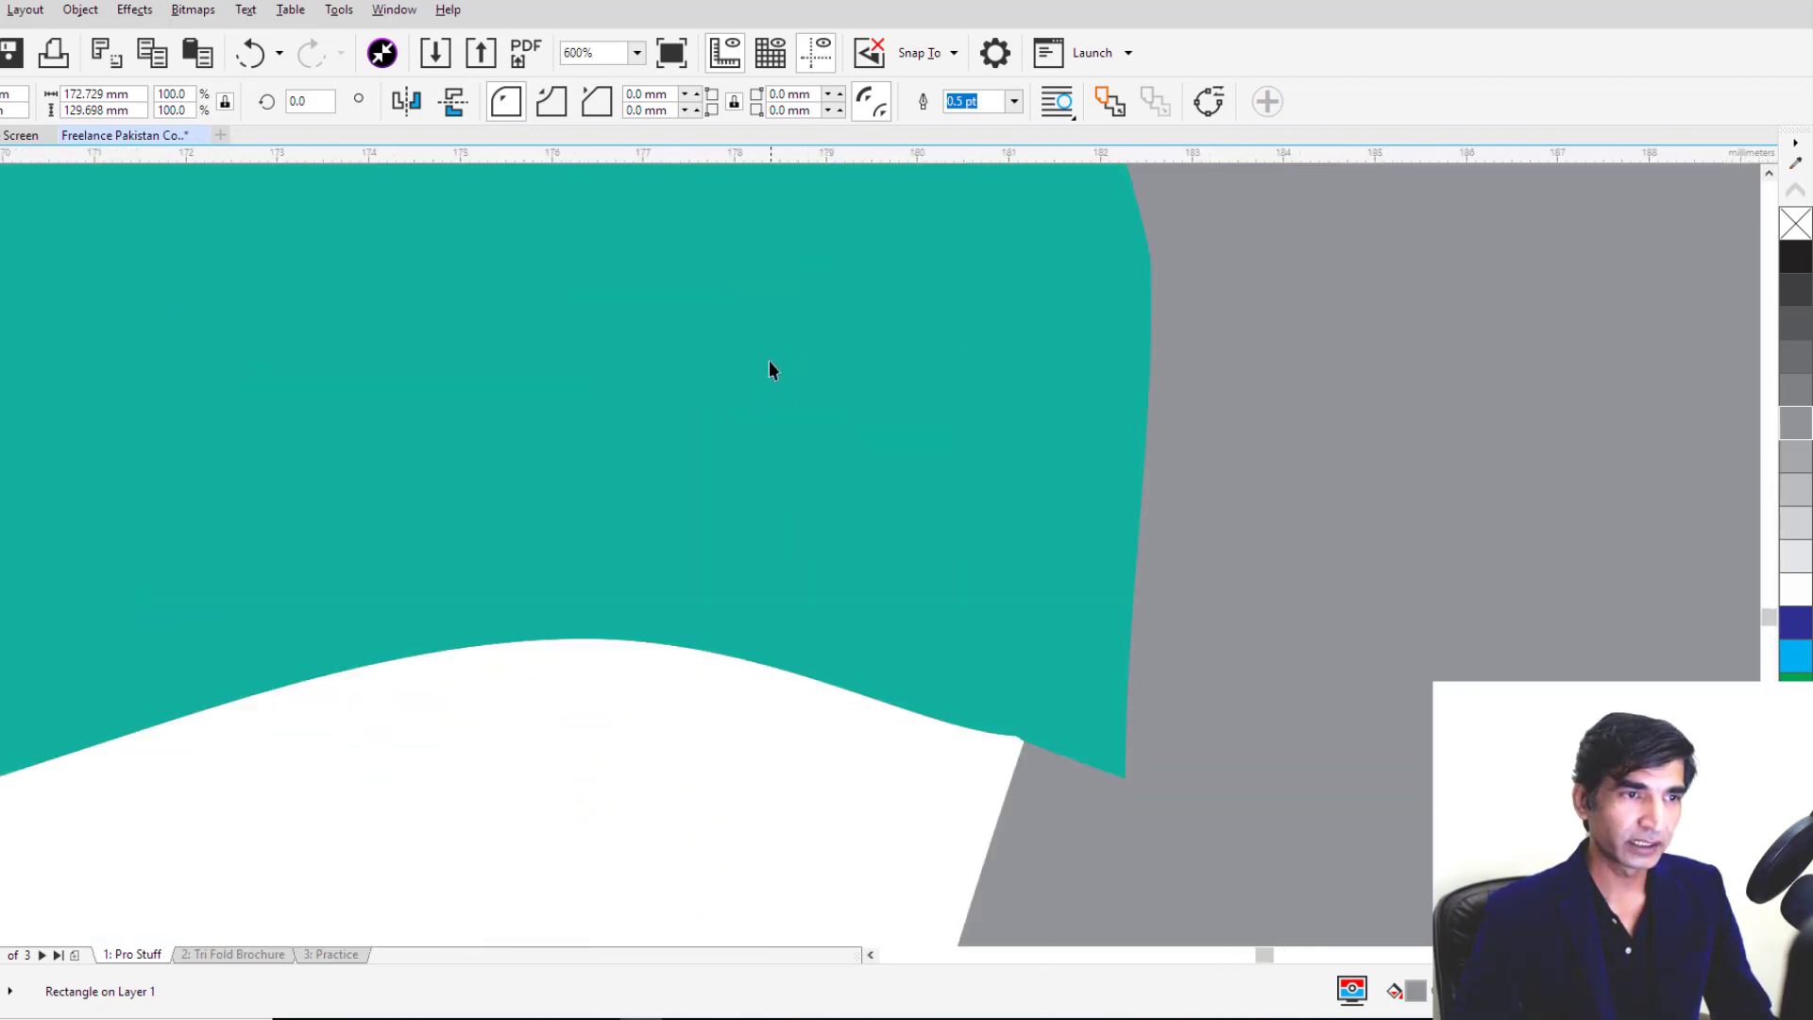
{"action": "scroll", "coordinate": [679, 641], "scroll_direction": "down", "scroll_amount": 2}
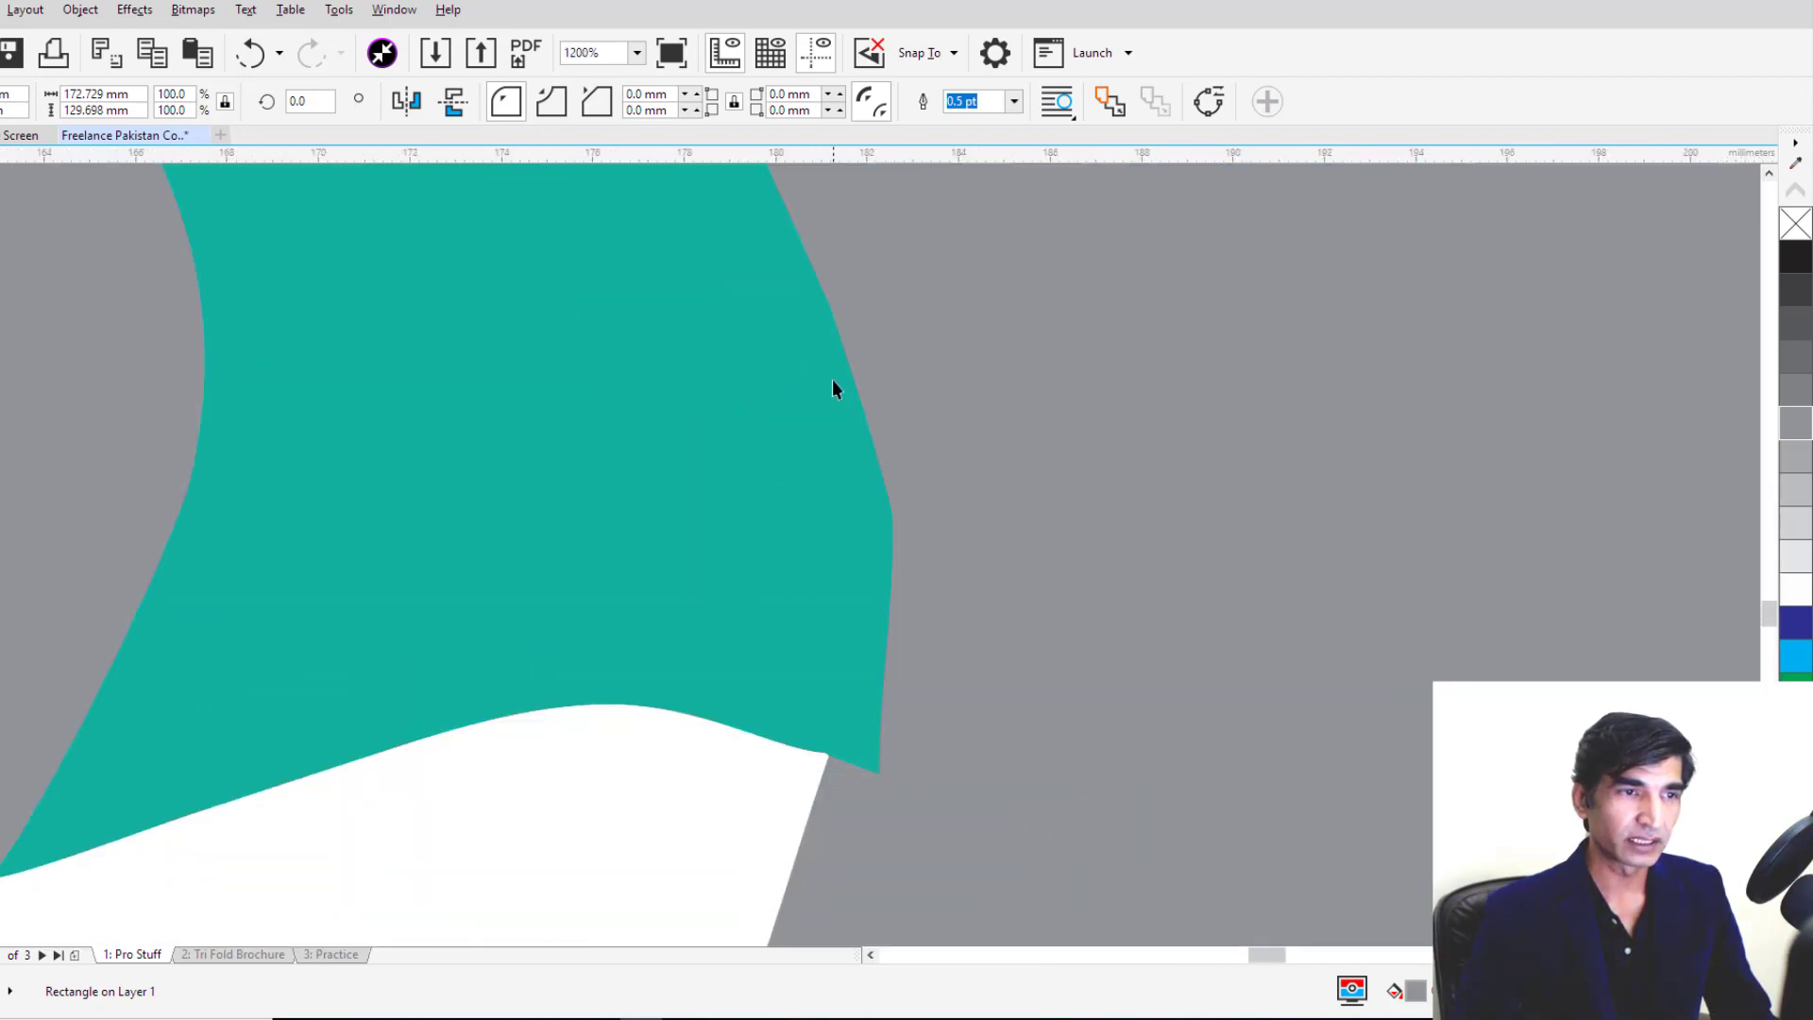
{"action": "scroll", "coordinate": [831, 384], "scroll_direction": "down", "scroll_amount": 3}
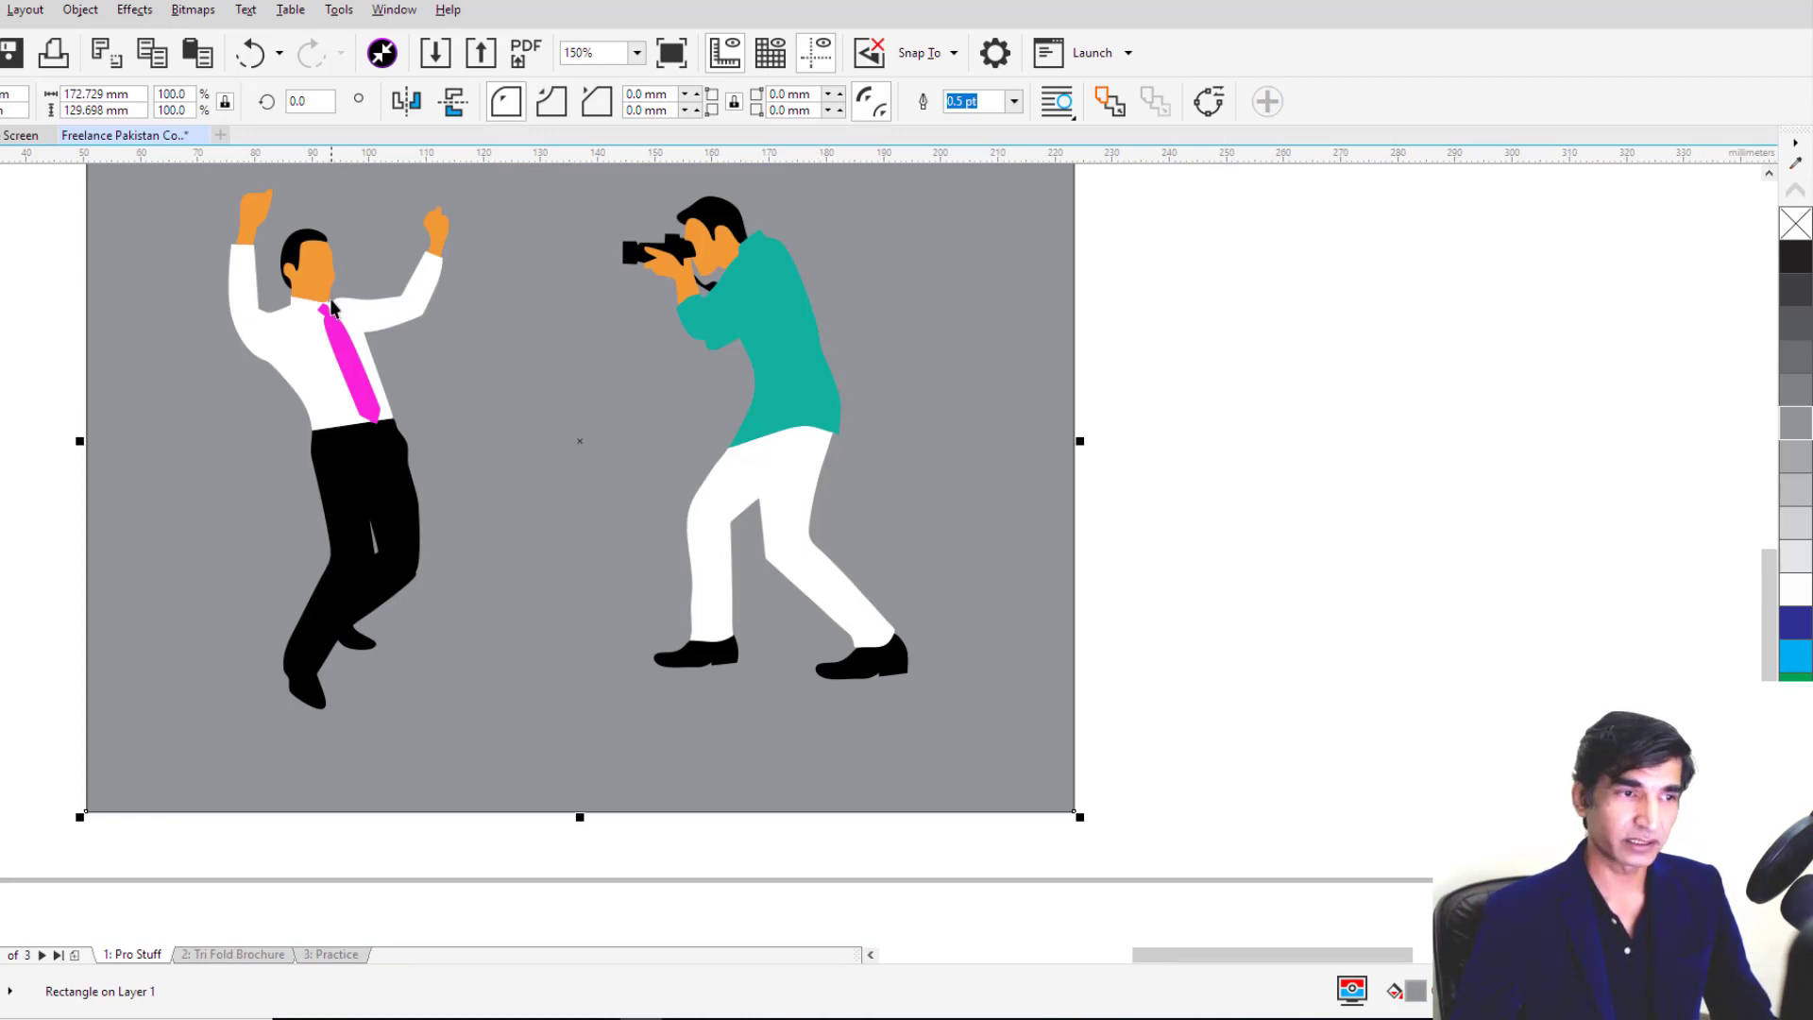
Step: Make a vertically mirrored copy of the traced figures, flattened to about 13.4 mm high just below their feet, and fill it with black
{"action": "left_click", "coordinate": [801, 394]}
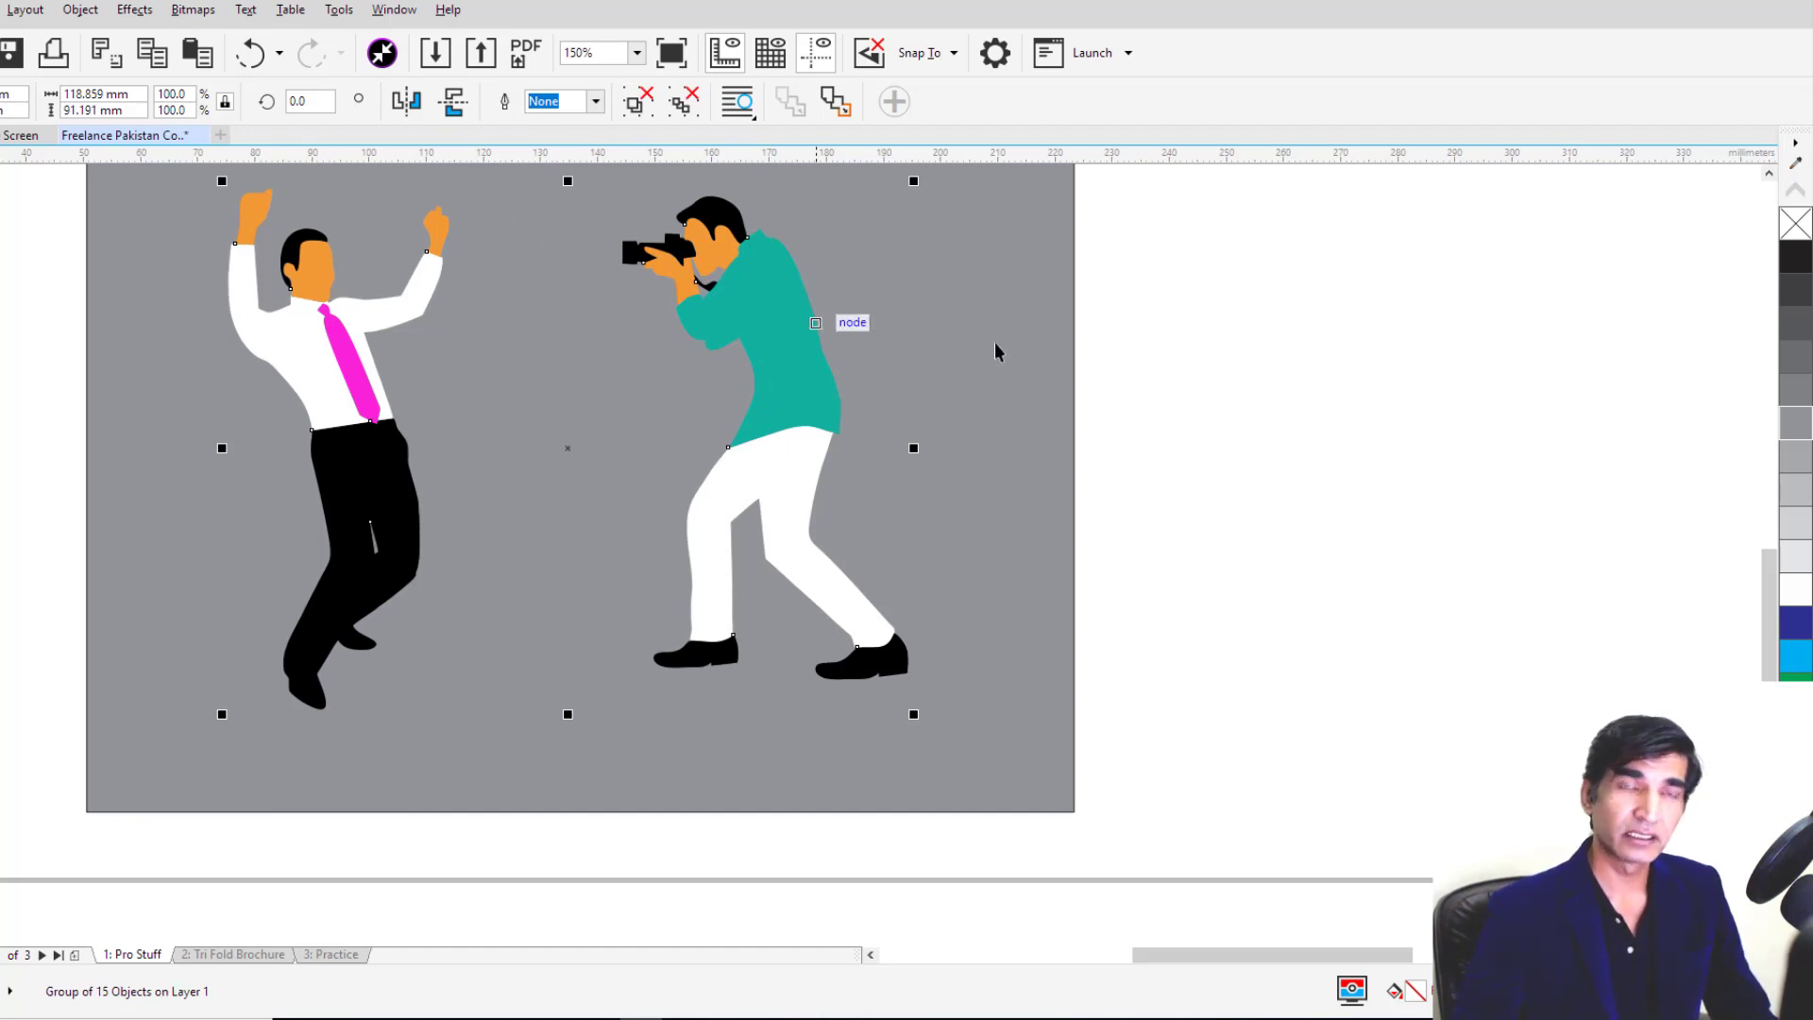
{"action": "left_click_drag", "start_coordinate": [569, 184], "coordinate": [542, 791]}
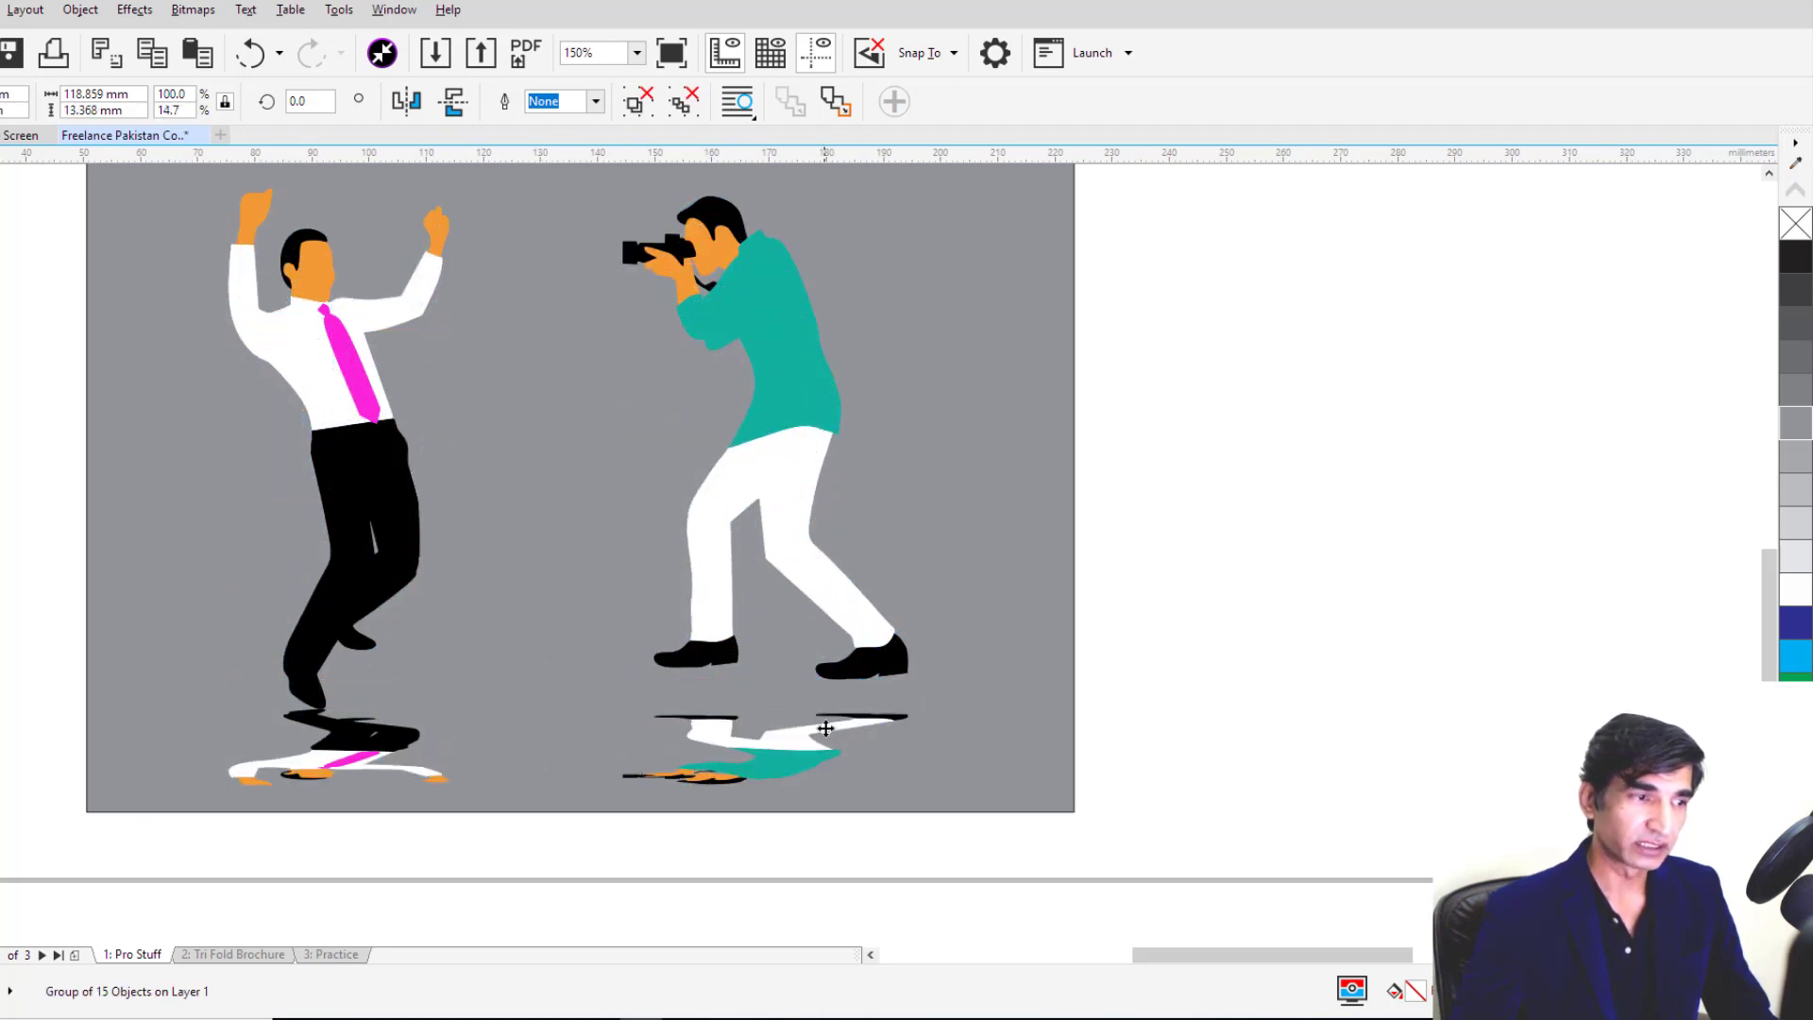
{"action": "left_click_drag", "start_coordinate": [821, 730], "coordinate": [835, 745]}
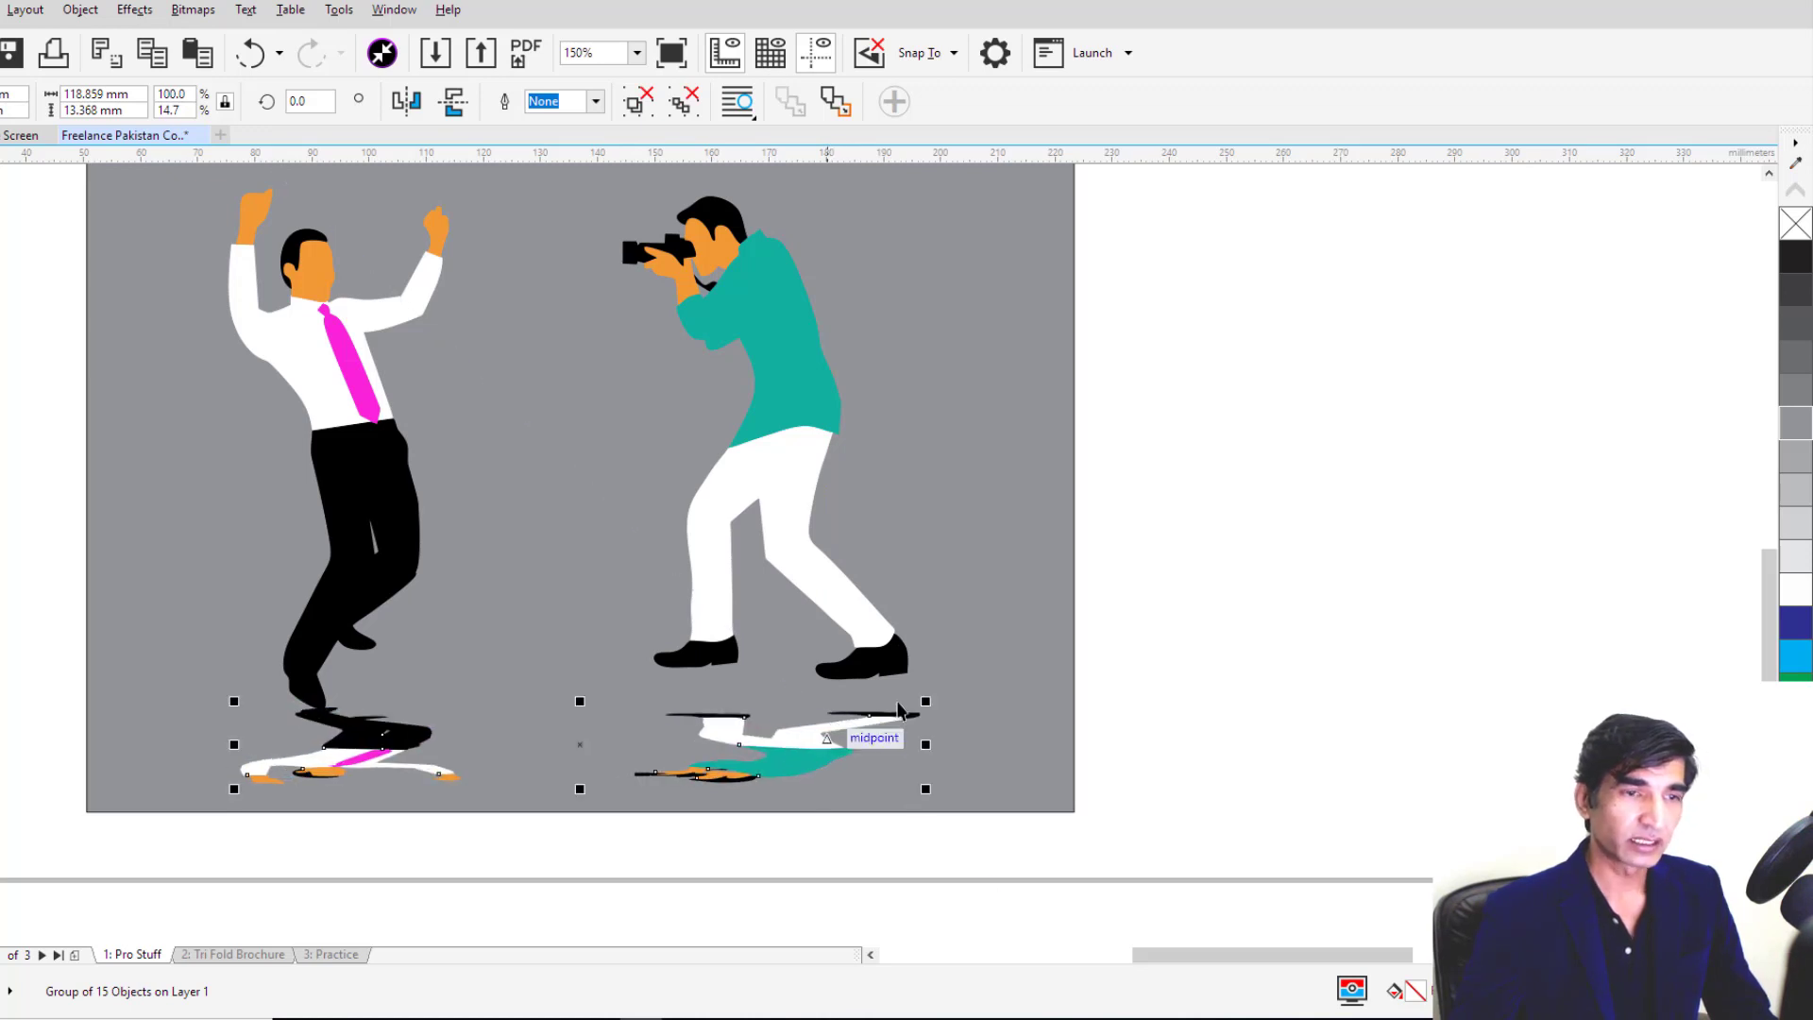
{"action": "left_click", "coordinate": [1797, 269]}
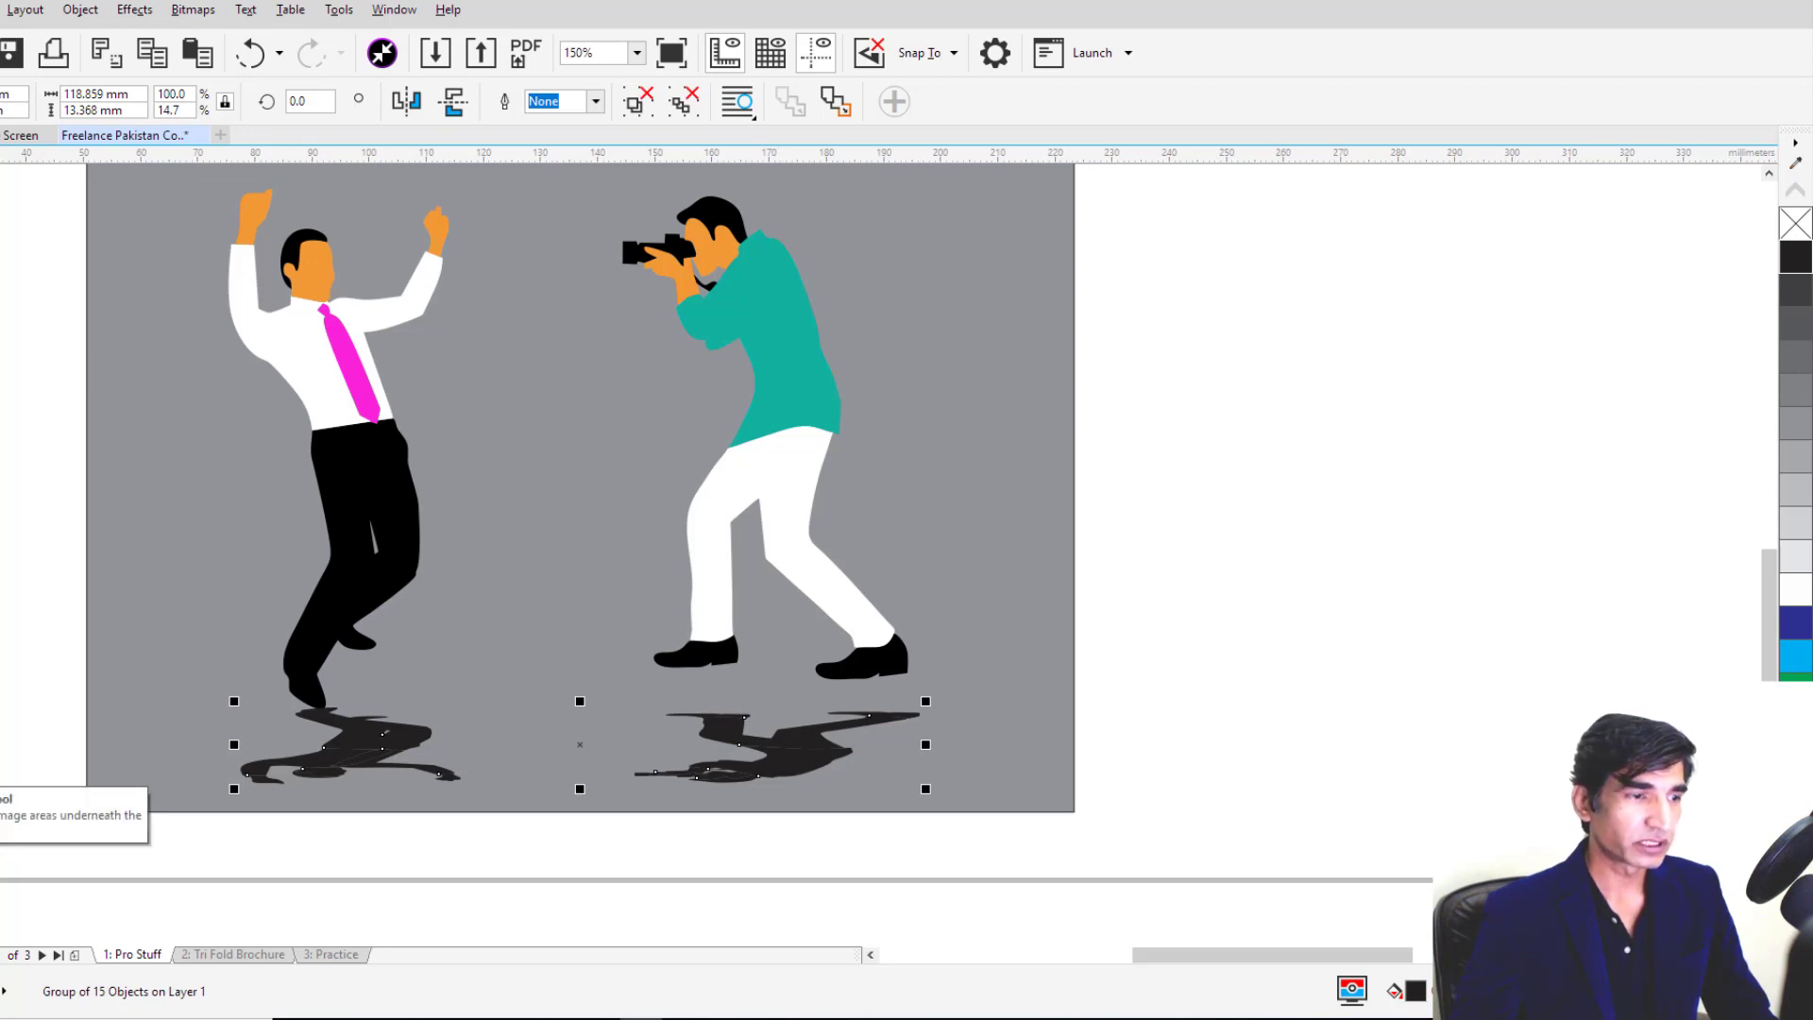
Step: Apply a vertical linear transparency to the flattened black shadows so they fade with distance from the feet, and deselect them
{"action": "left_click", "coordinate": [0, 770]}
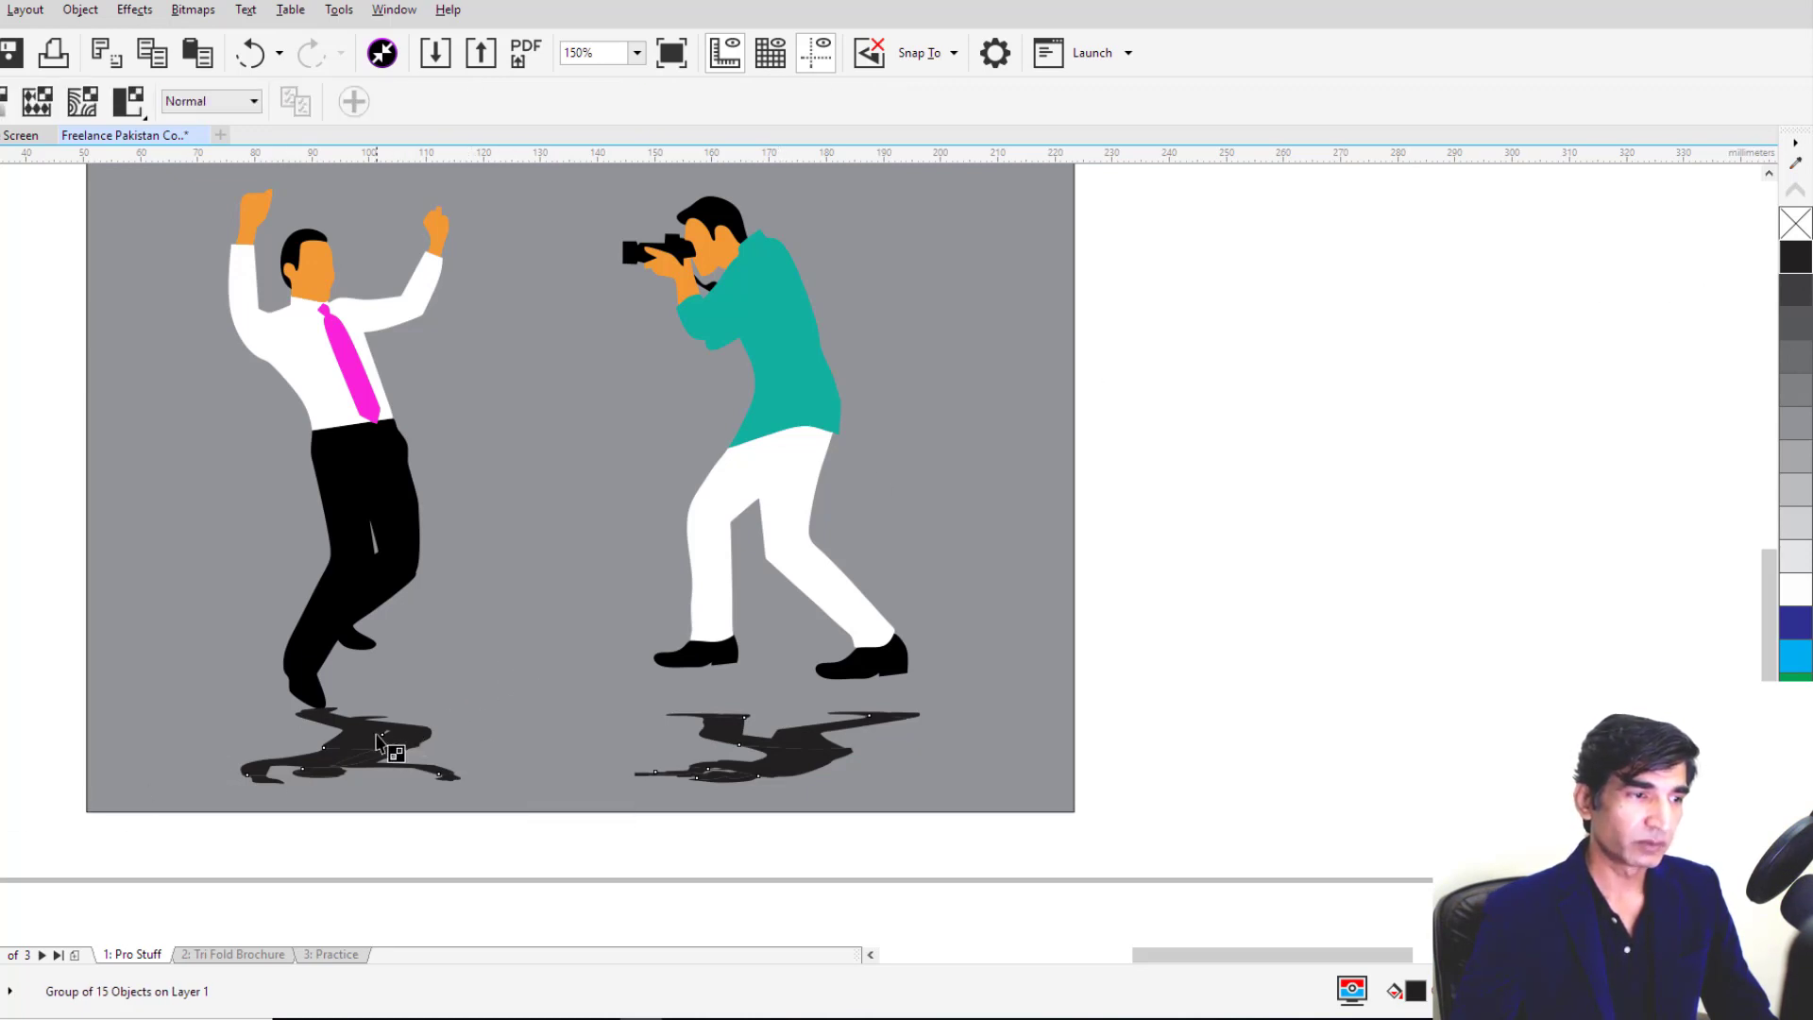
{"action": "left_click_drag", "start_coordinate": [548, 670], "coordinate": [551, 969]}
{"action": "left_click_drag", "start_coordinate": [549, 818], "coordinate": [546, 711]}
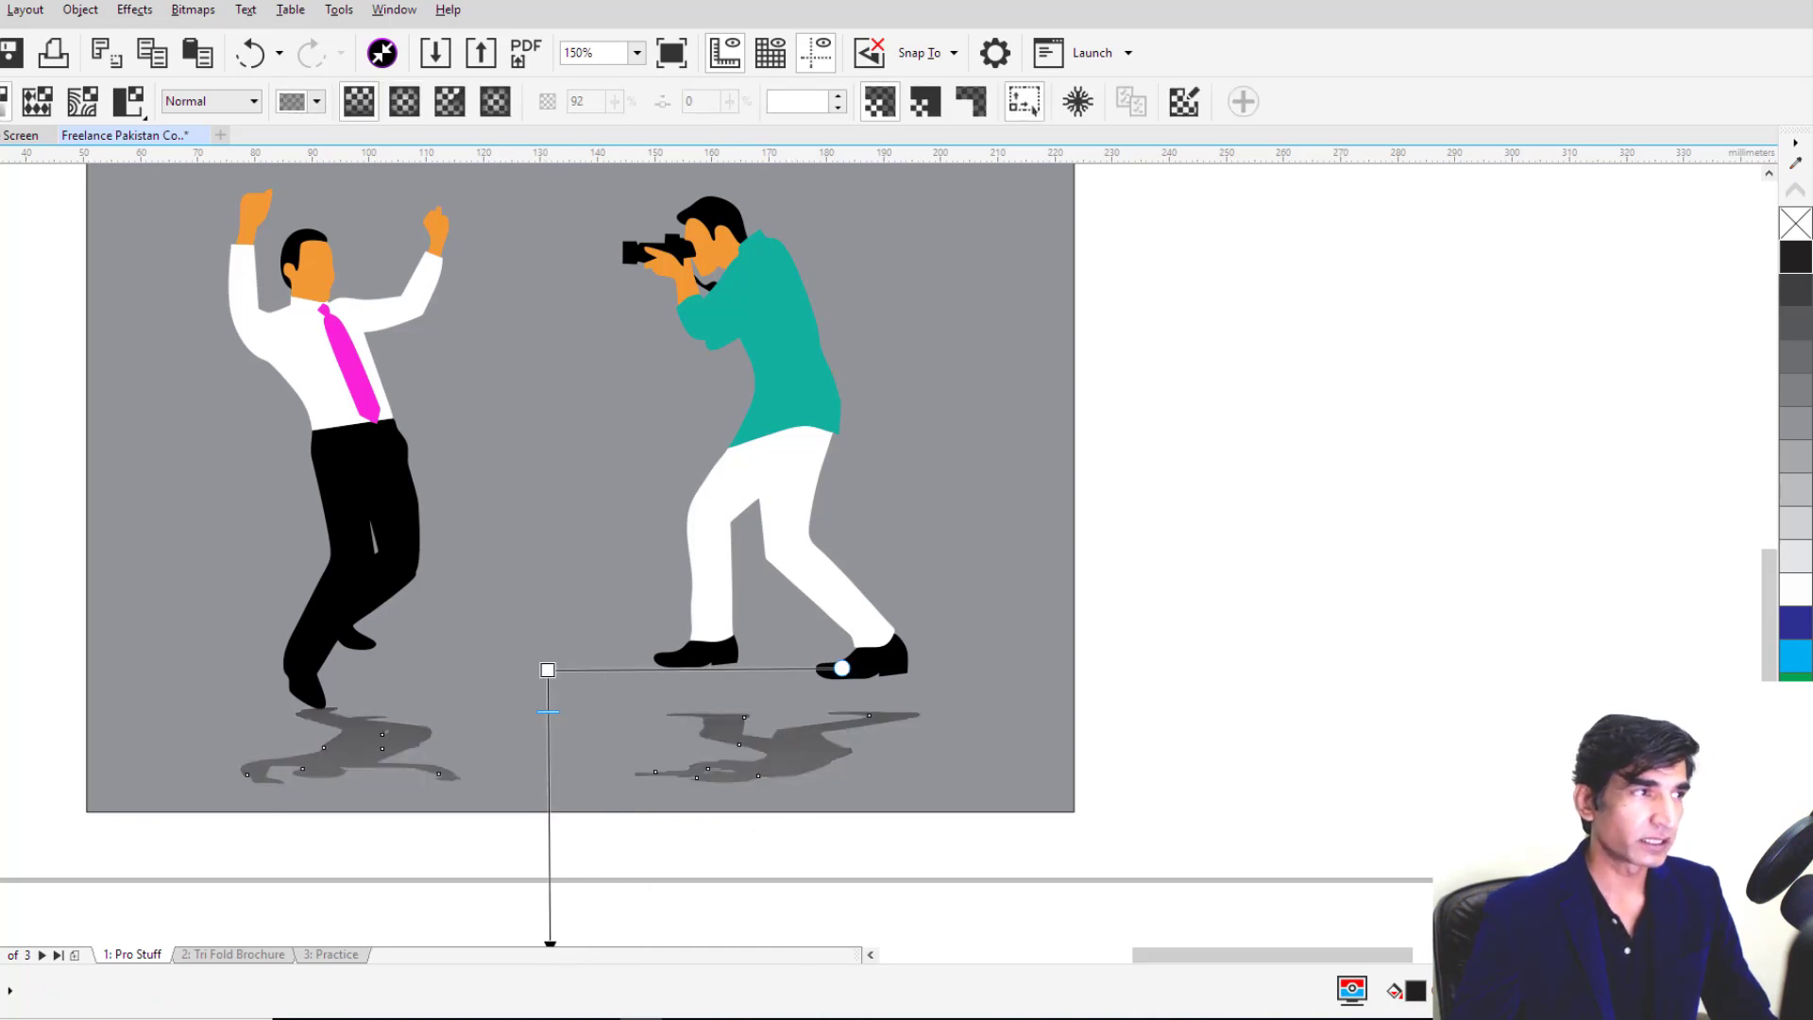
{"action": "key", "text": "space"}
{"action": "left_click", "coordinate": [1341, 559]}
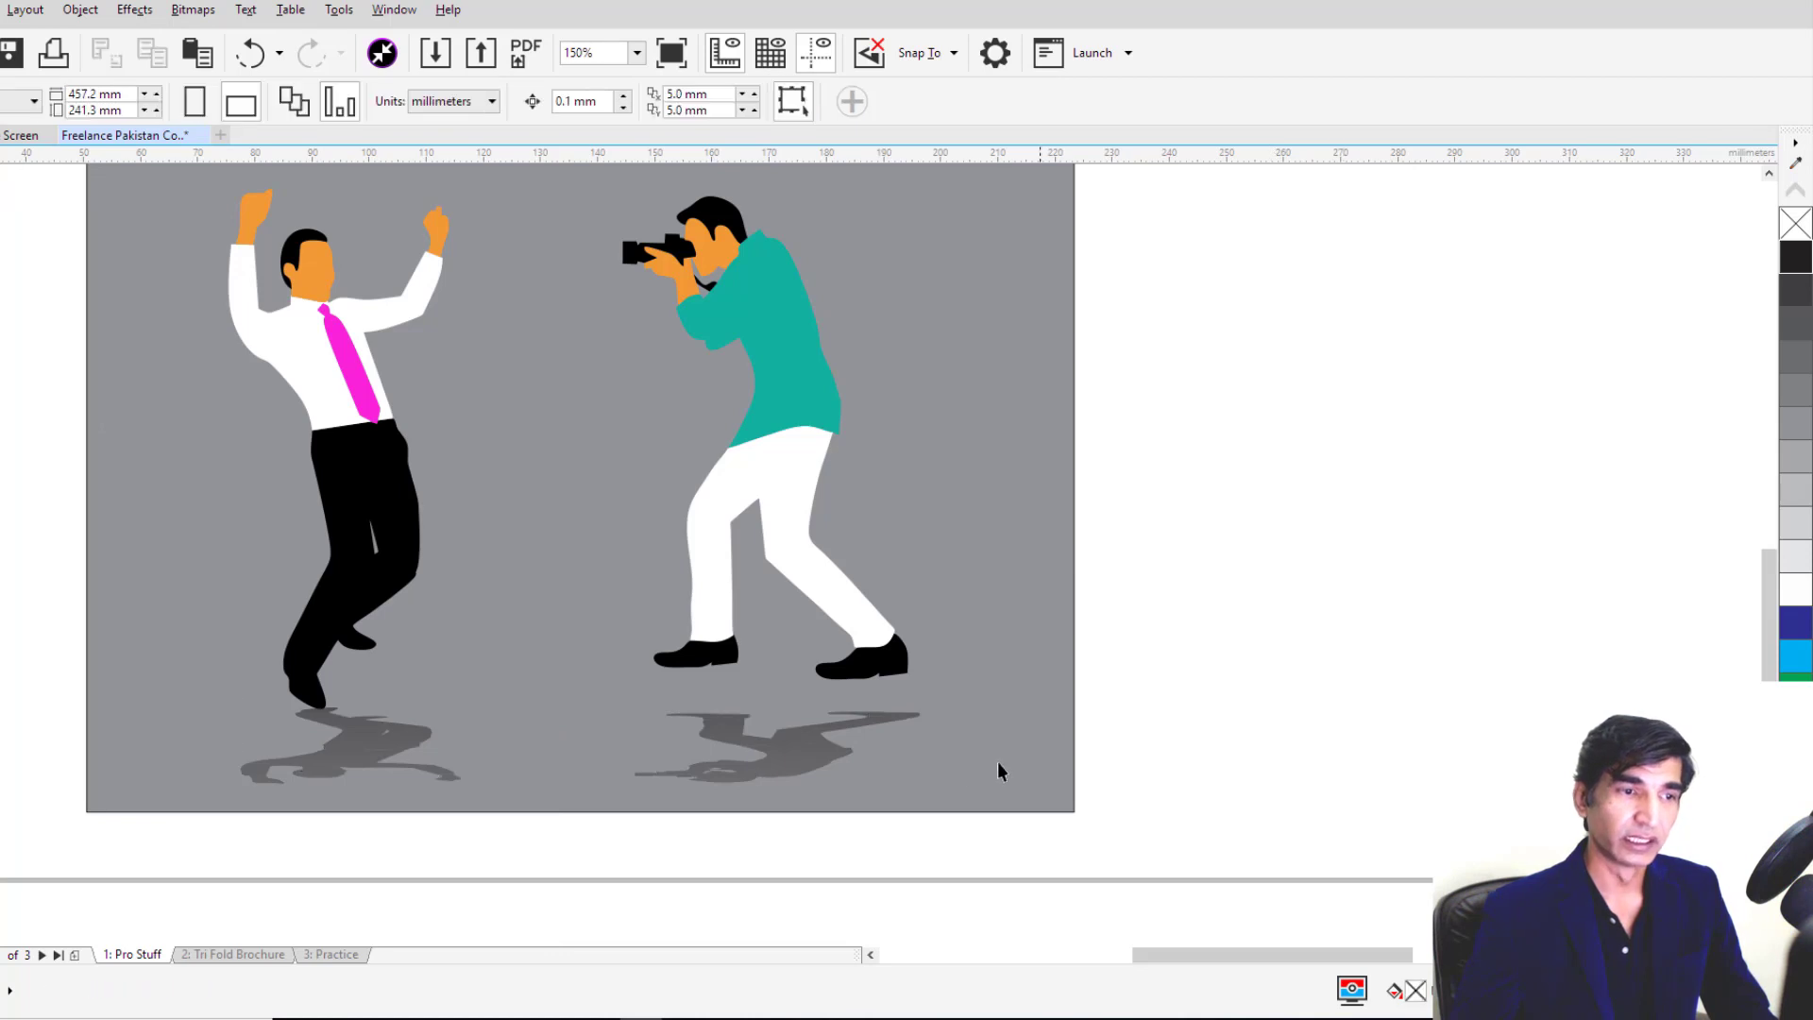
Step: Reshape the shadow group with an Envelope, adding a node on its upper edge and raising that edge to meet the photographer's shoes
{"action": "left_click", "coordinate": [830, 756]}
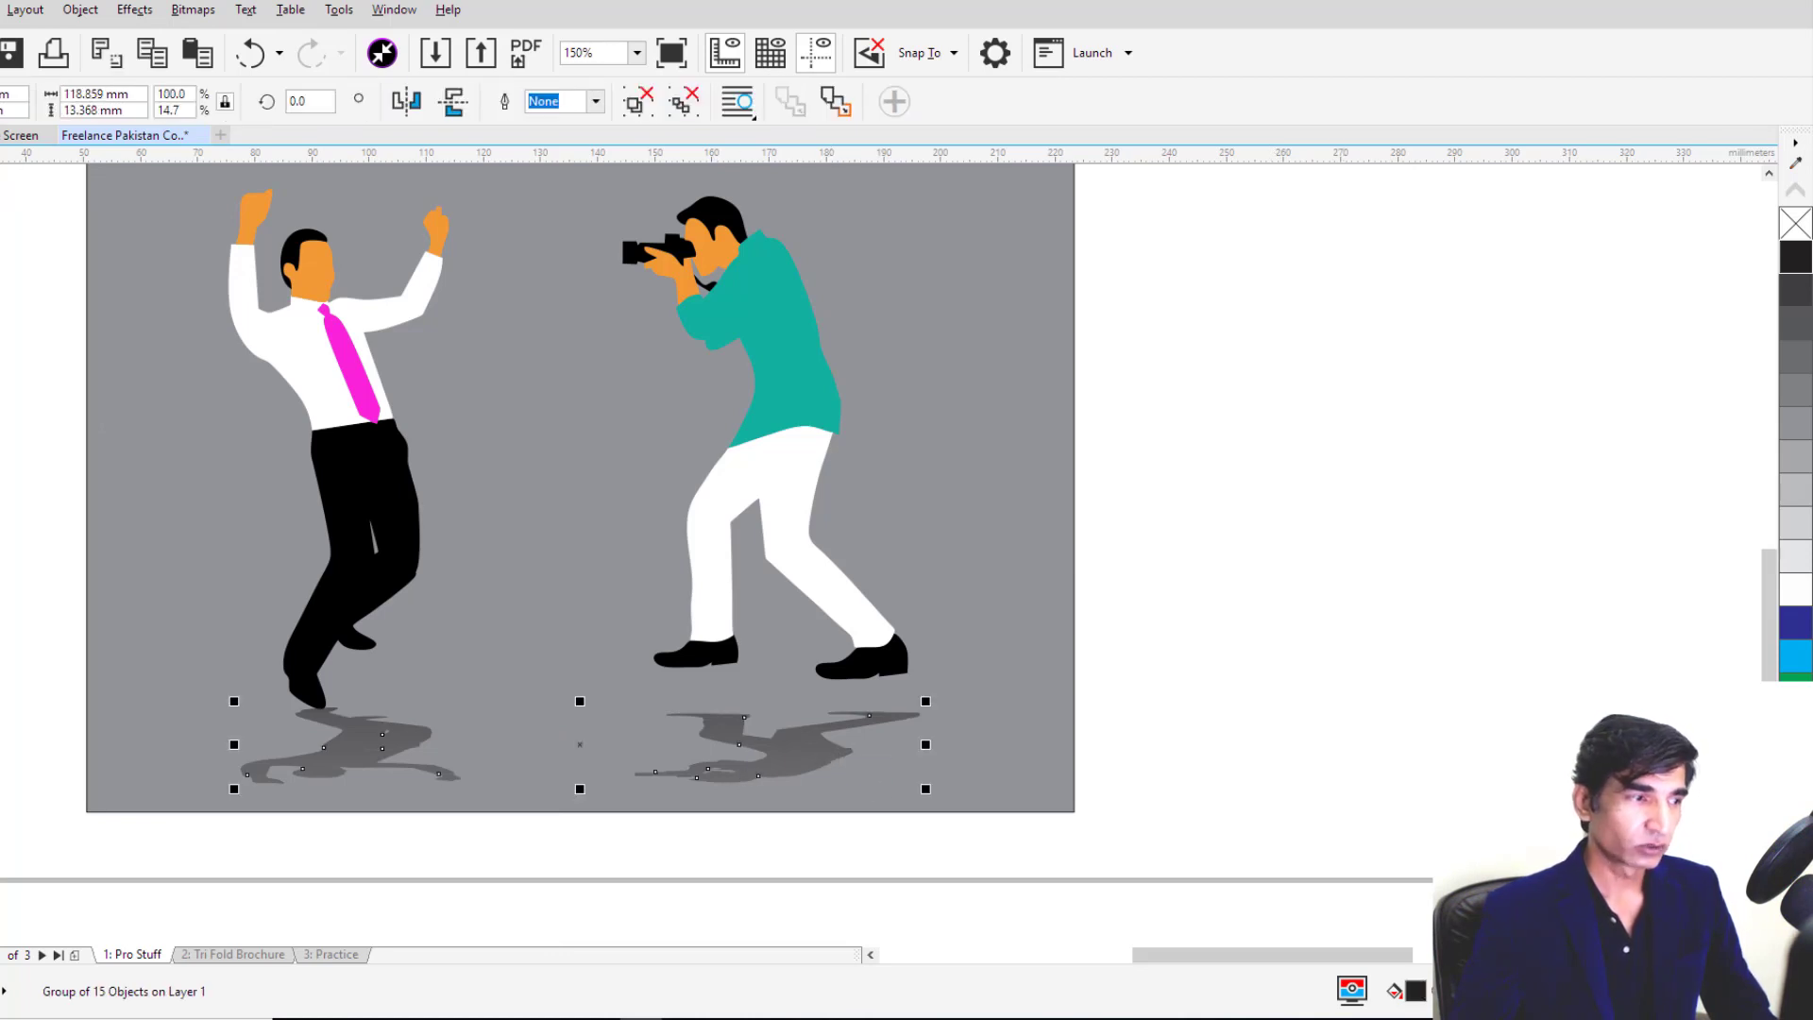
{"action": "left_click", "coordinate": [2, 735]}
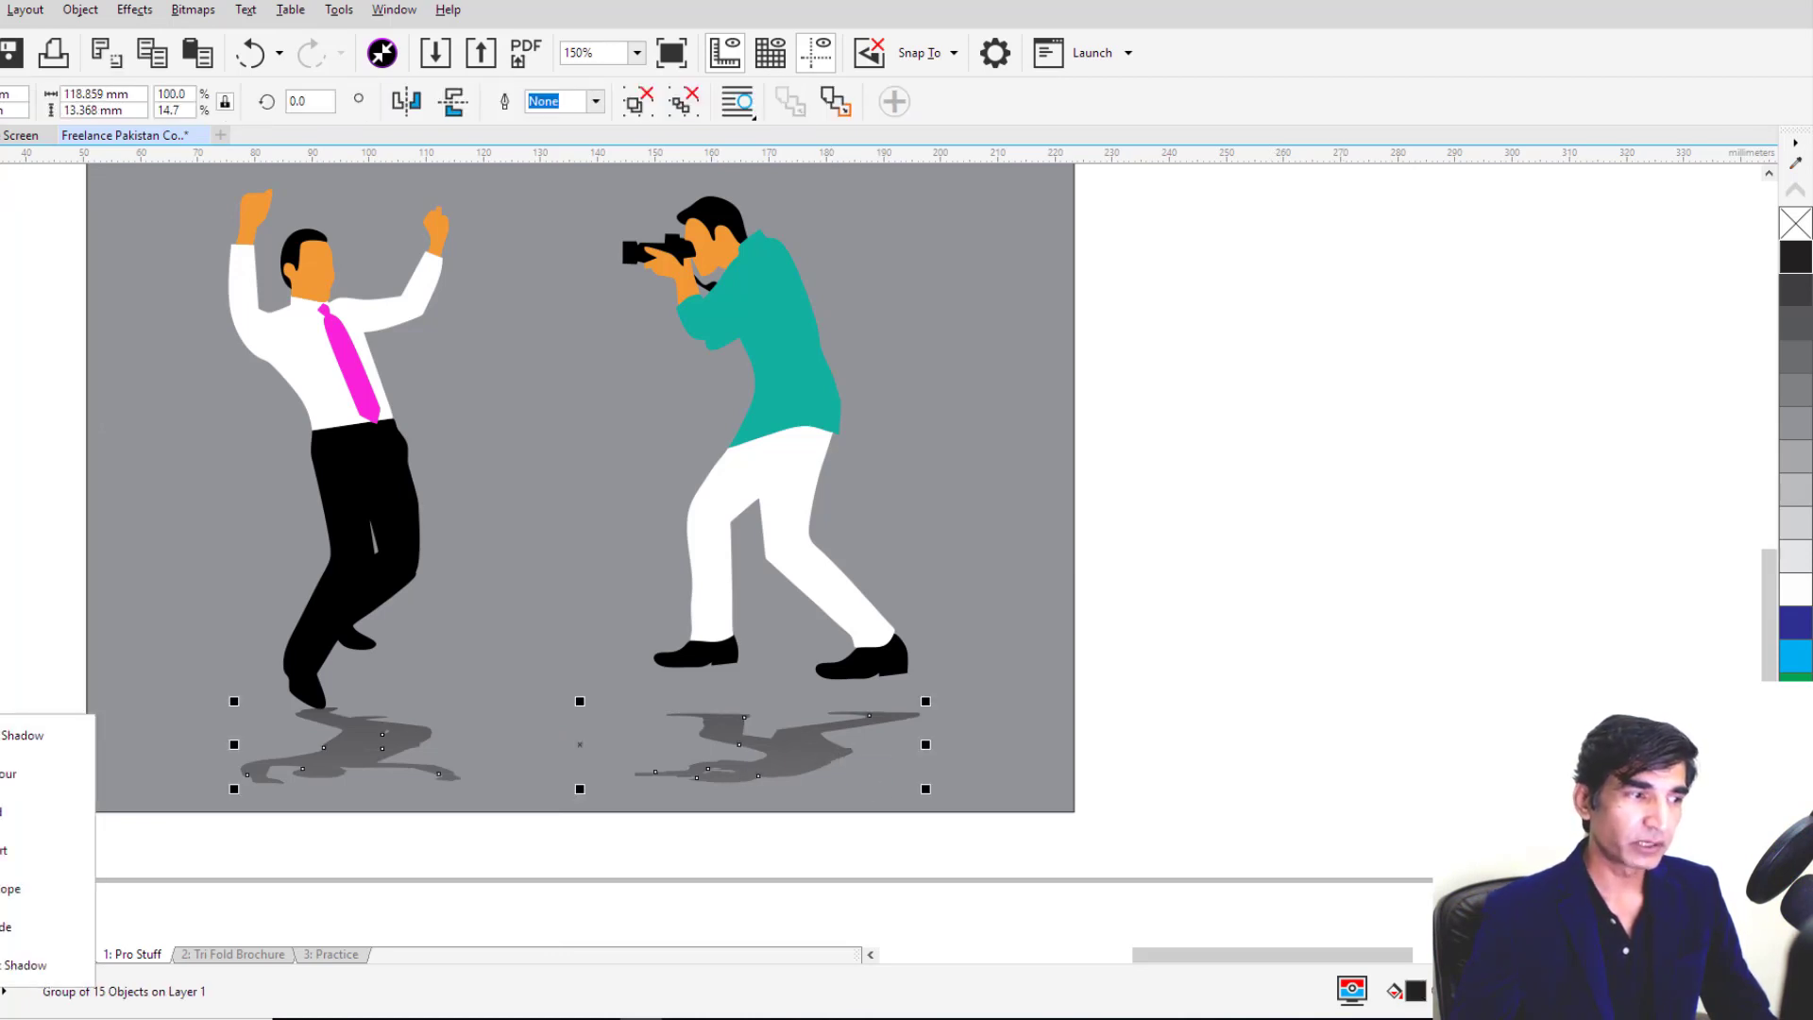
{"action": "left_click", "coordinate": [14, 889]}
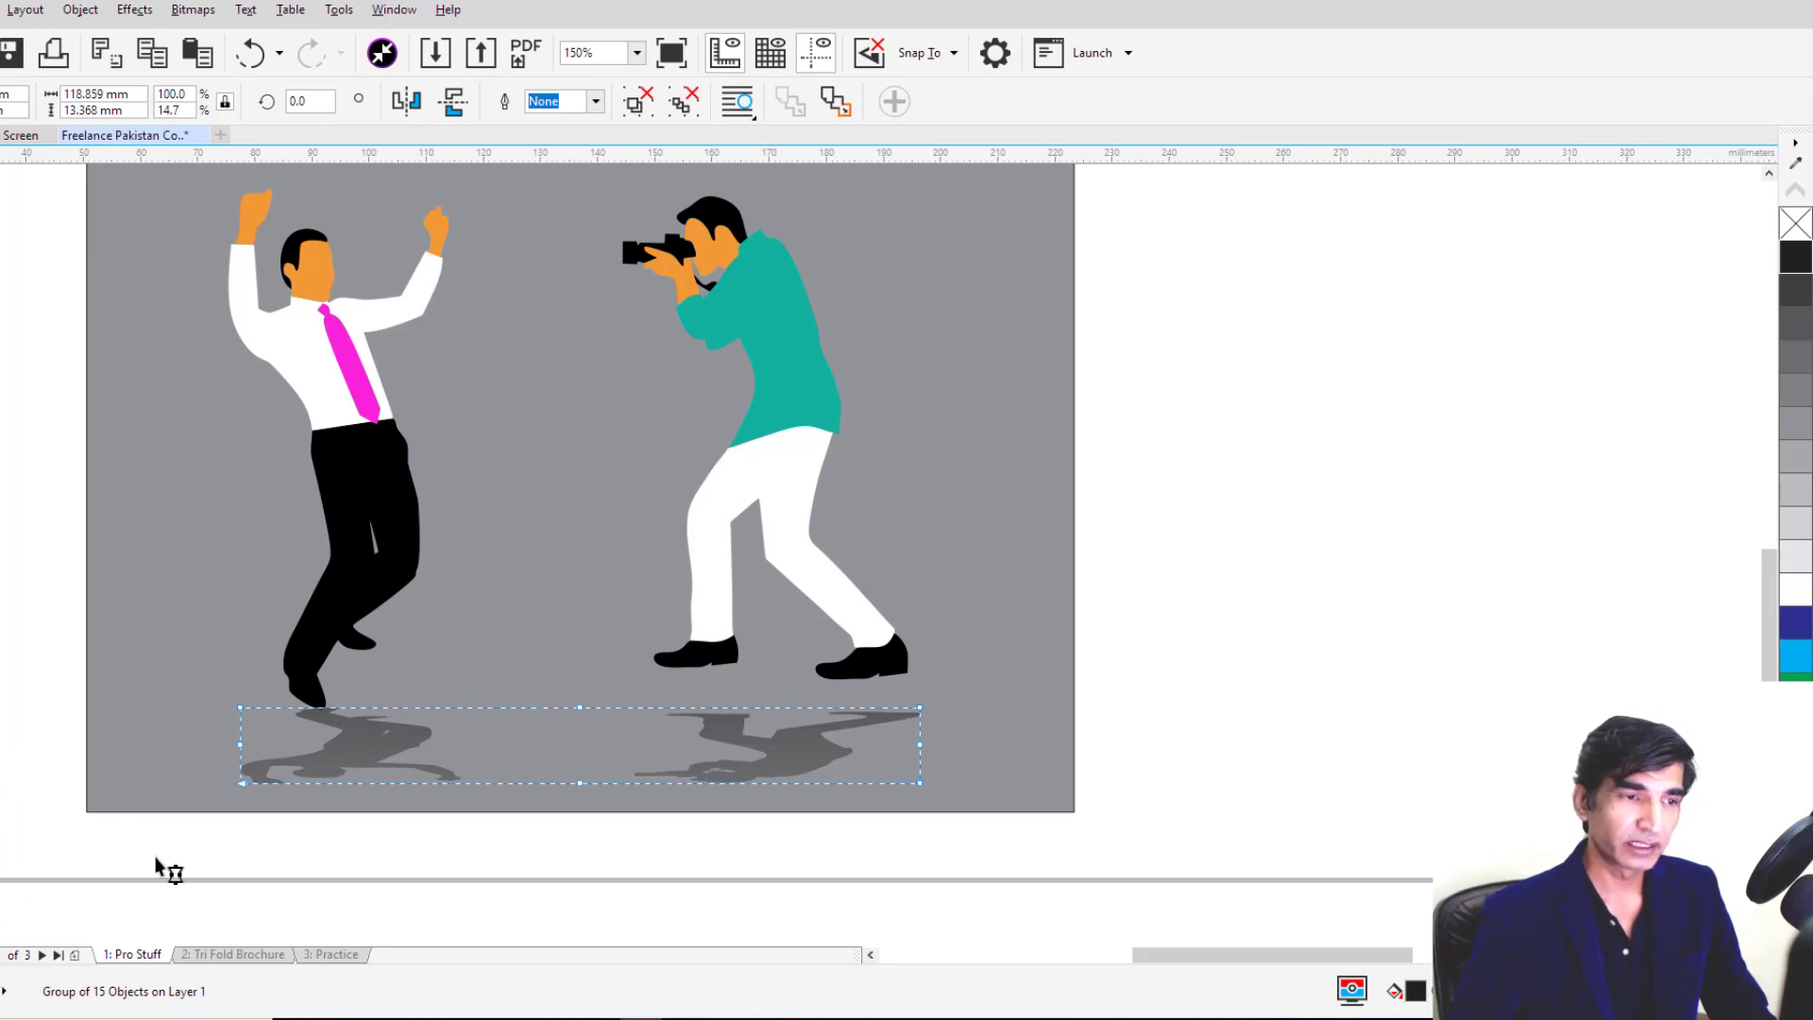
{"action": "left_click_drag", "start_coordinate": [920, 708], "coordinate": [912, 675]}
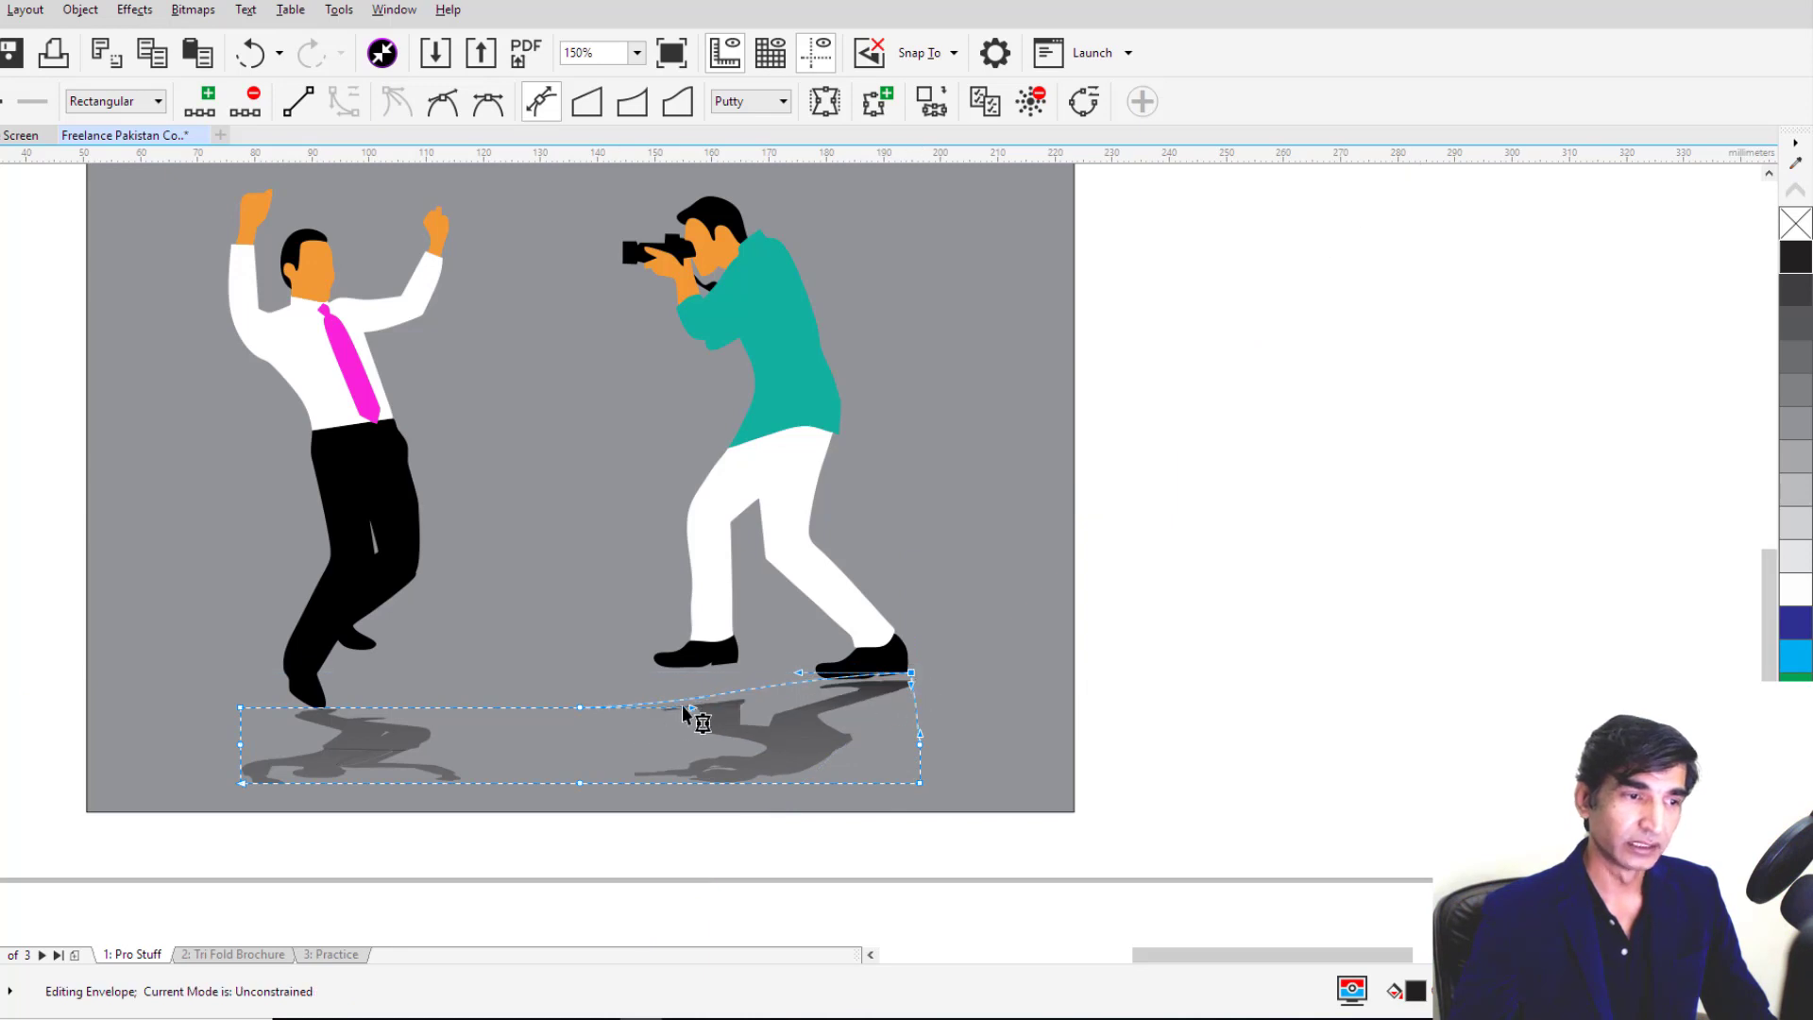
{"action": "key", "text": "ctrl+z"}
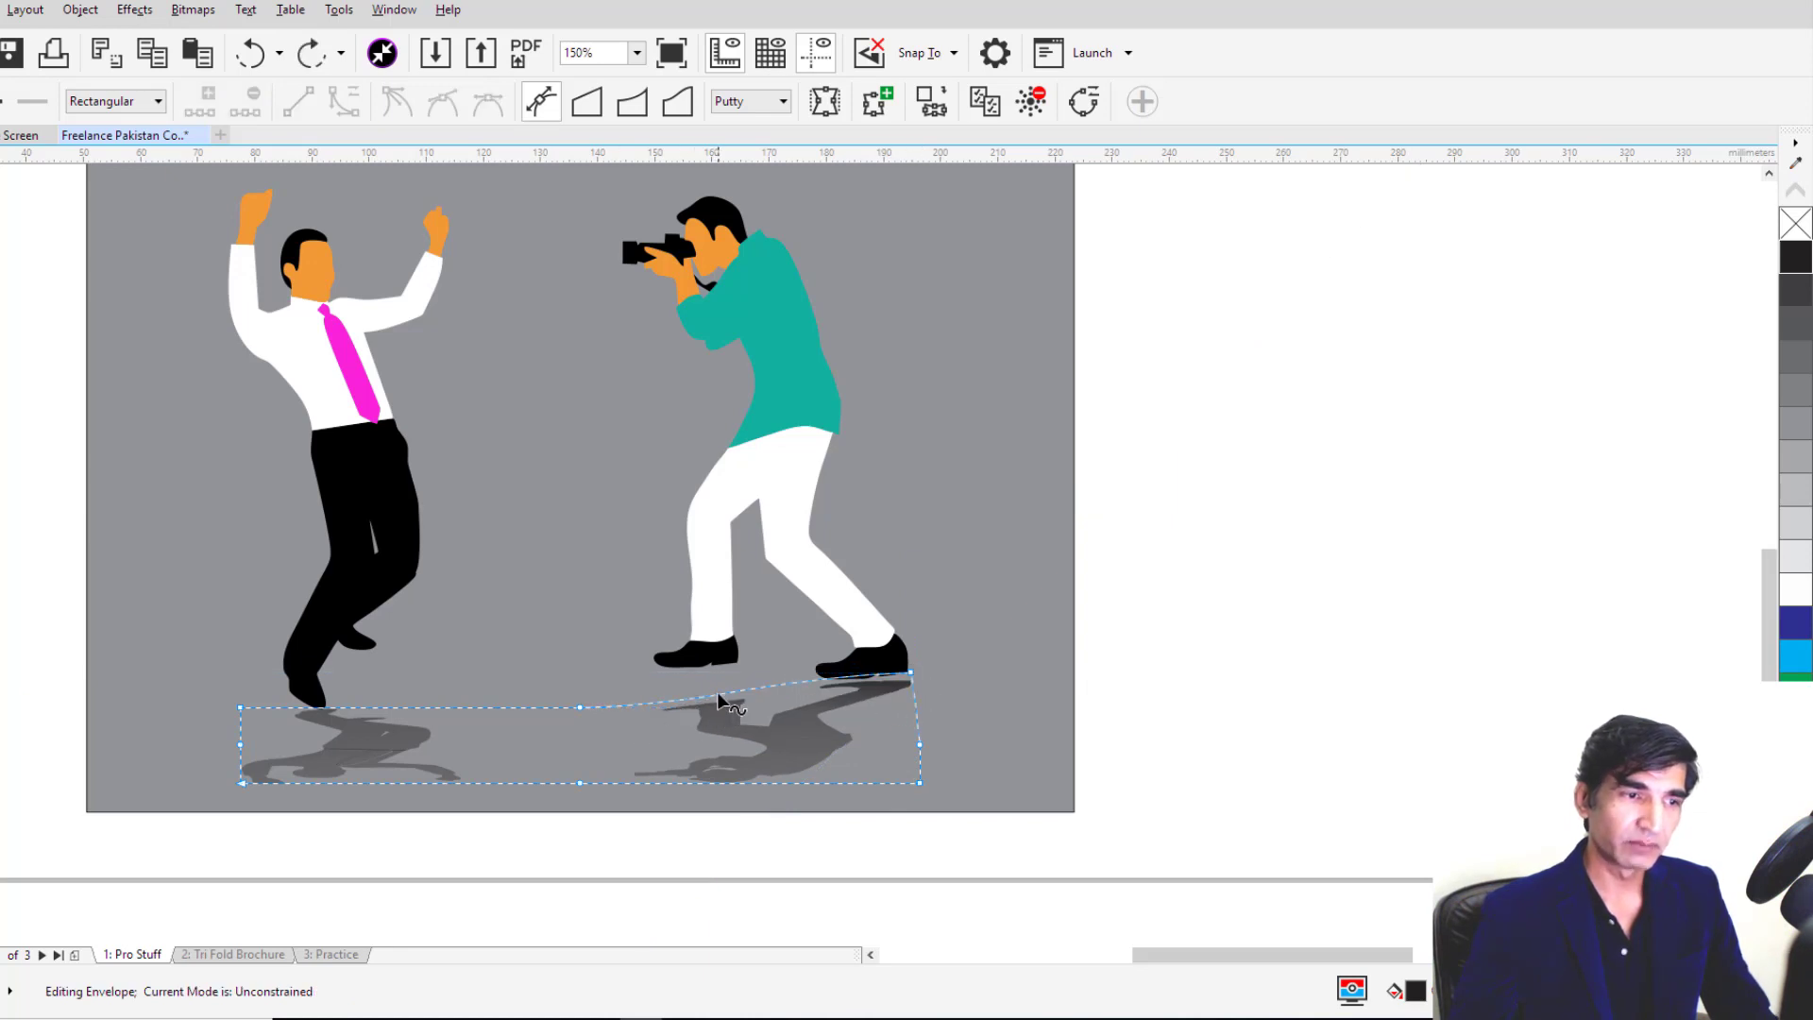
{"action": "double_click", "coordinate": [718, 694]}
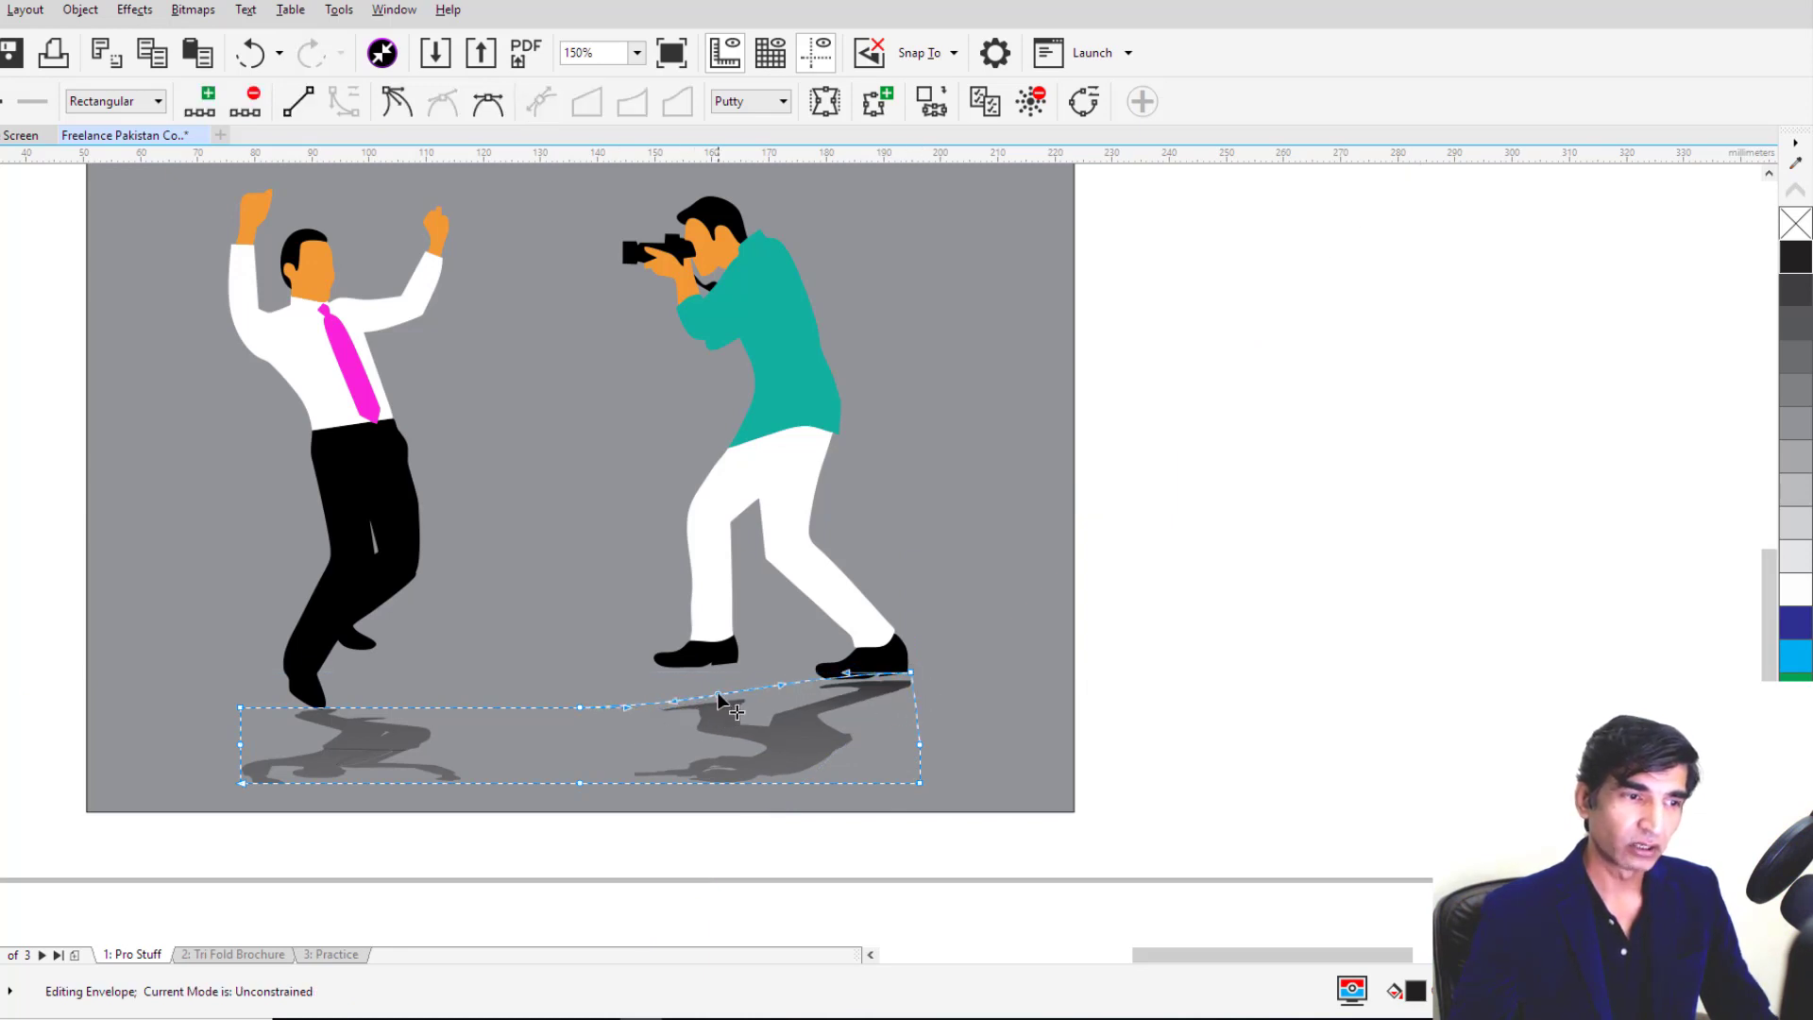
{"action": "left_click_drag", "start_coordinate": [717, 695], "coordinate": [696, 650]}
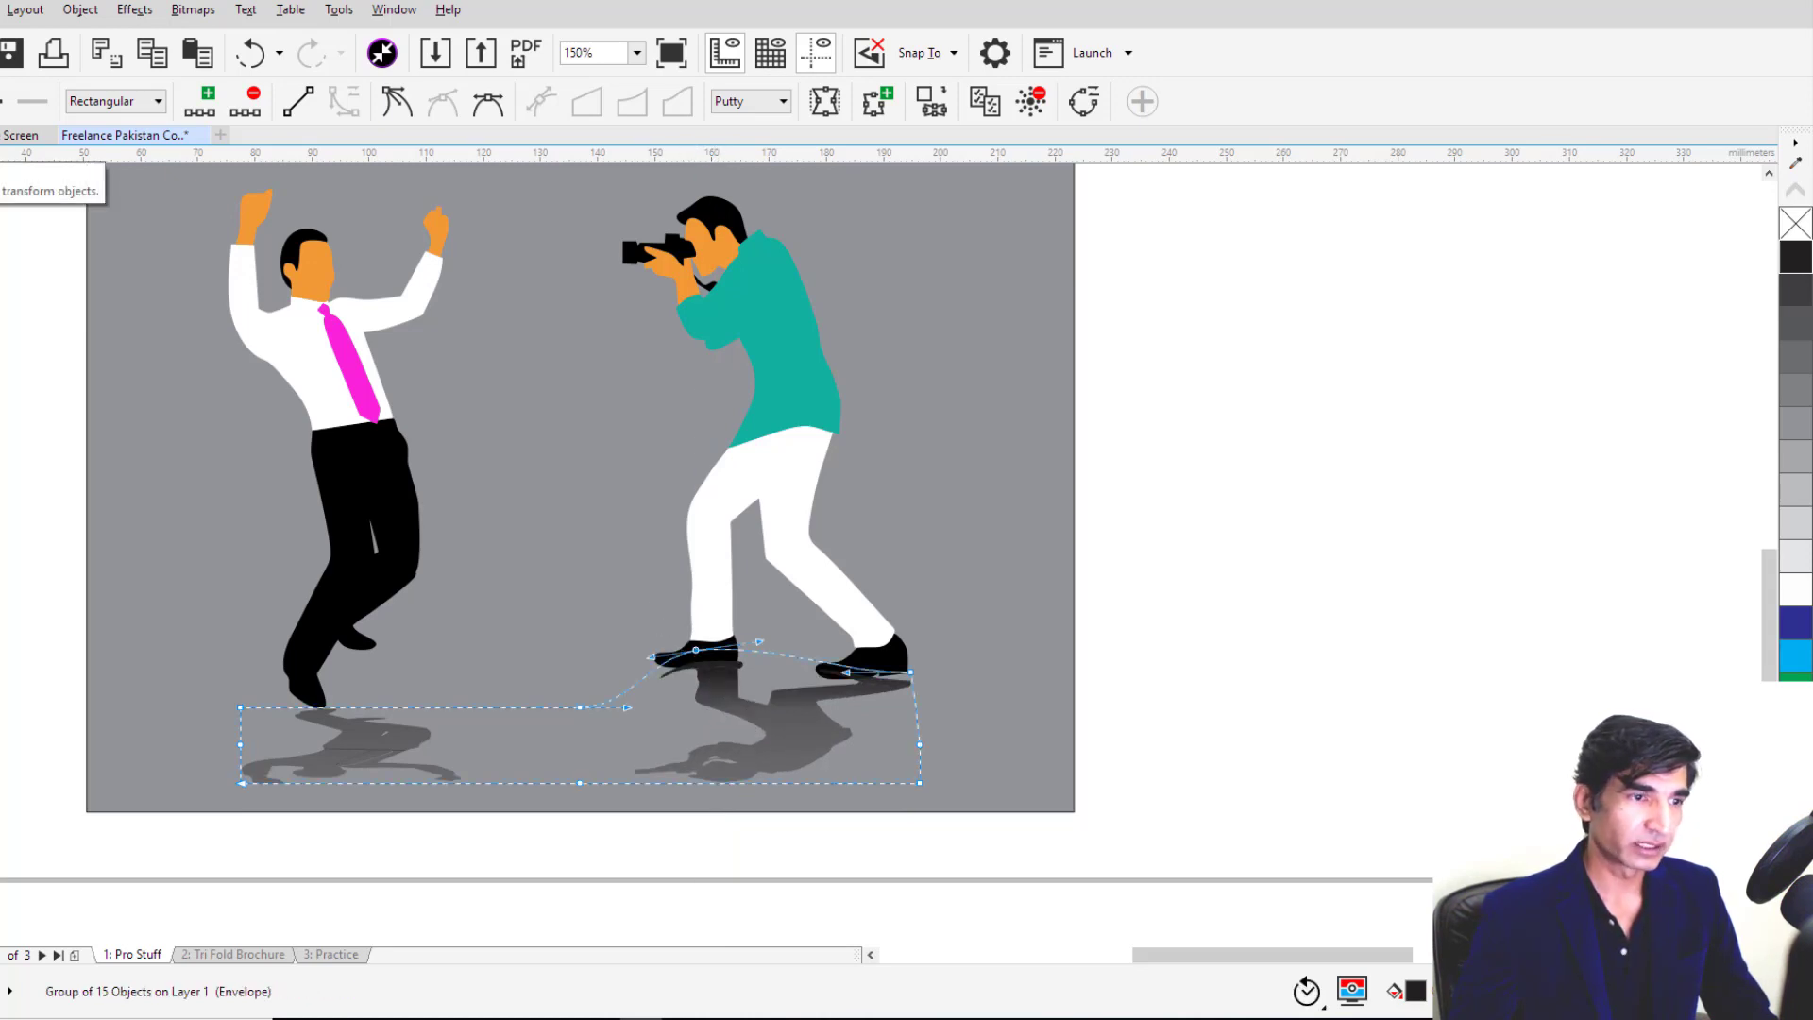
{"action": "left_click", "coordinate": [0, 147]}
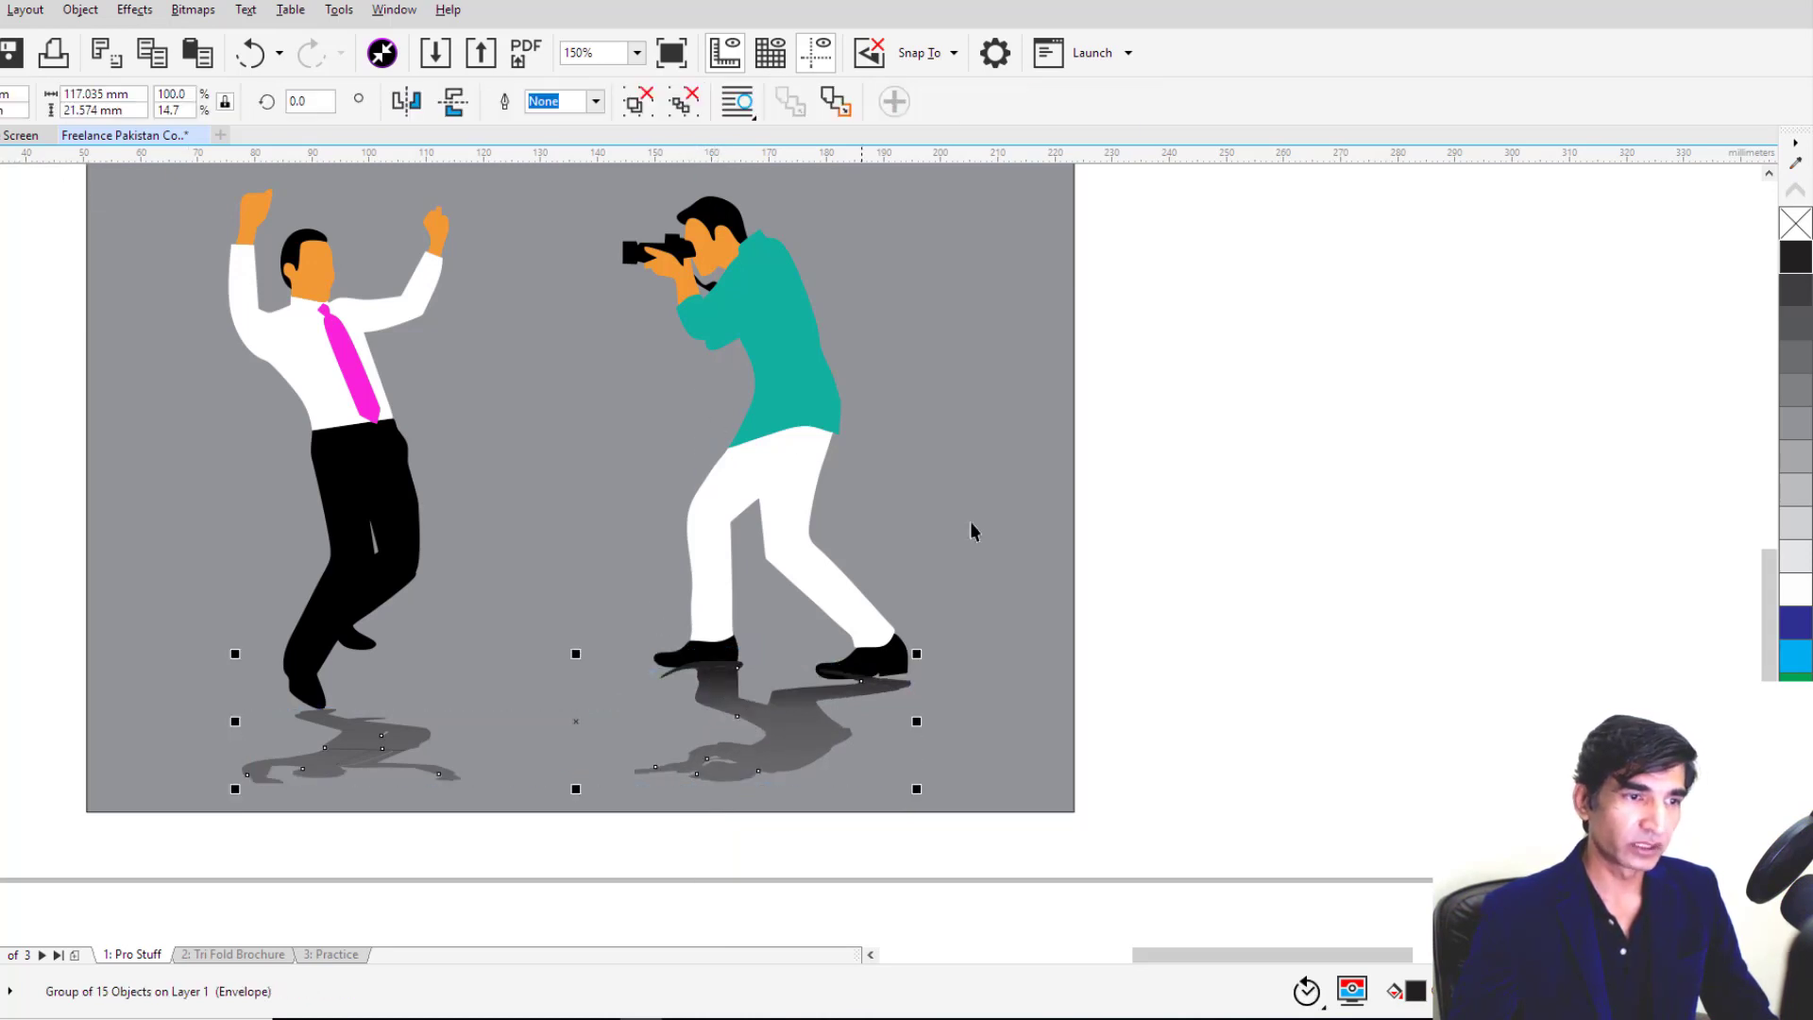
{"action": "left_click", "coordinate": [1156, 682]}
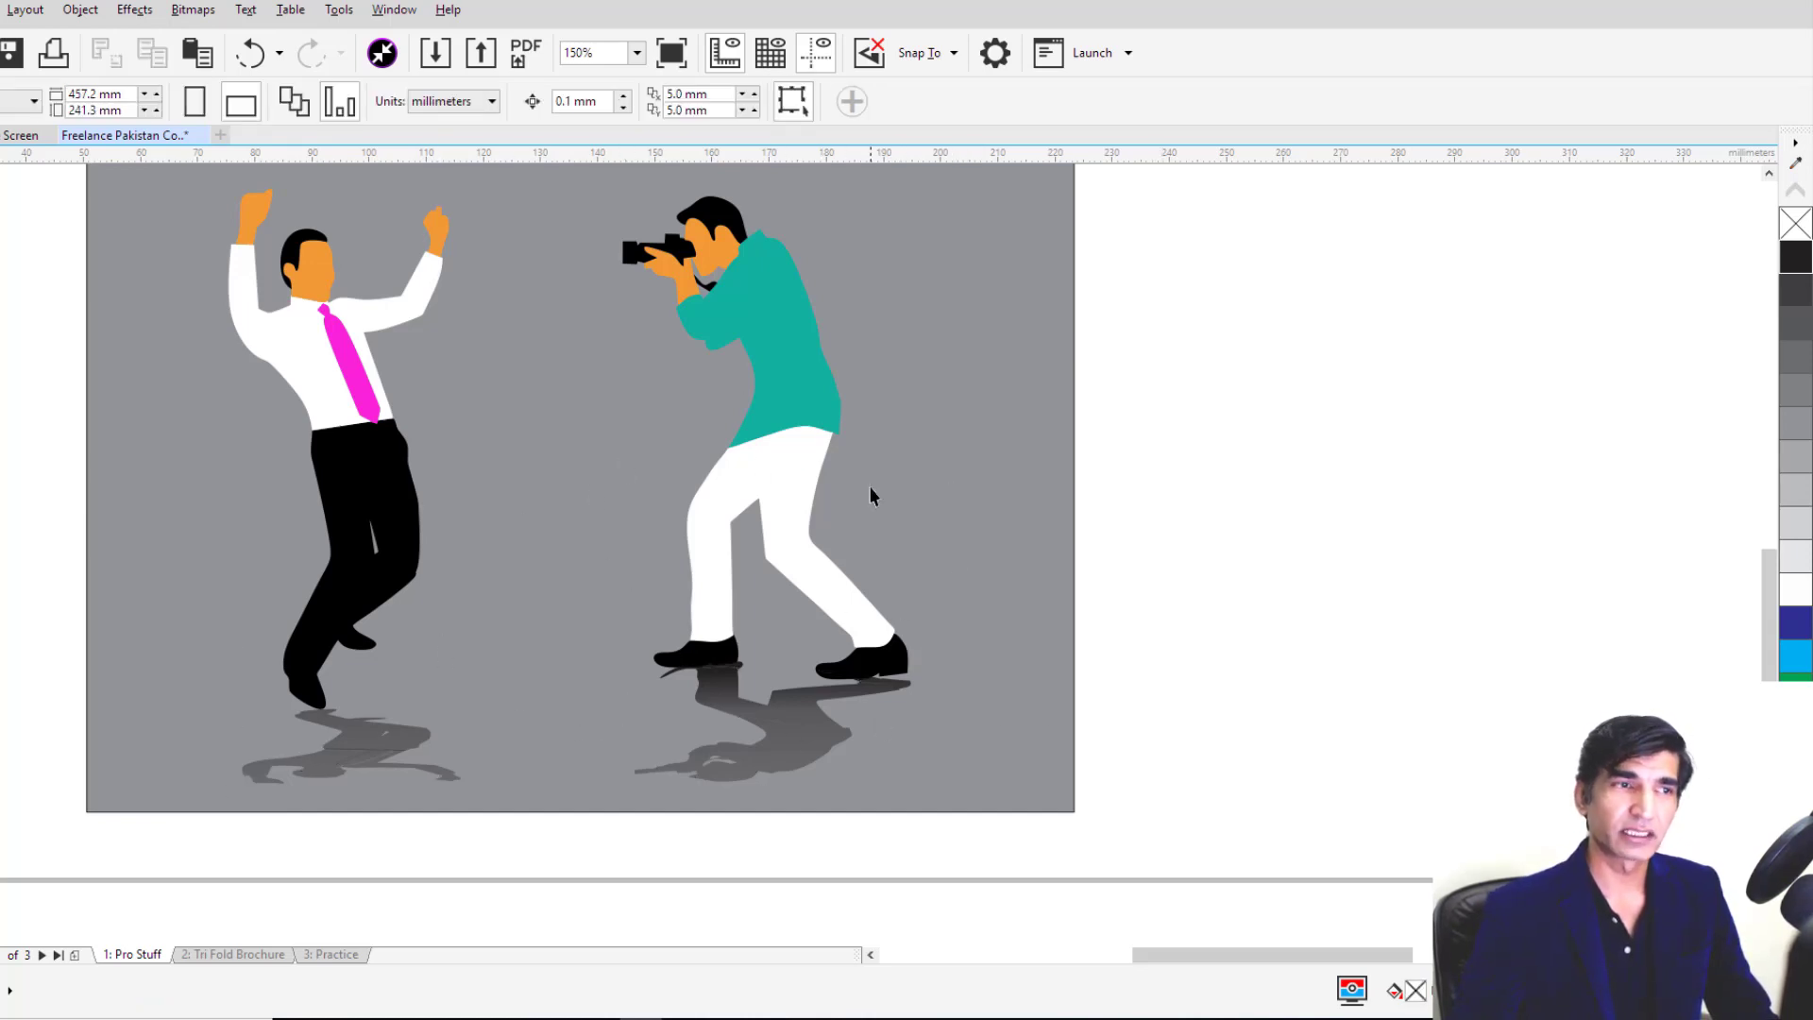
Step: Delete the gray rectangle together with the traced figures and their shadows
{"action": "scroll", "coordinate": [870, 495], "scroll_direction": "down", "scroll_amount": 2}
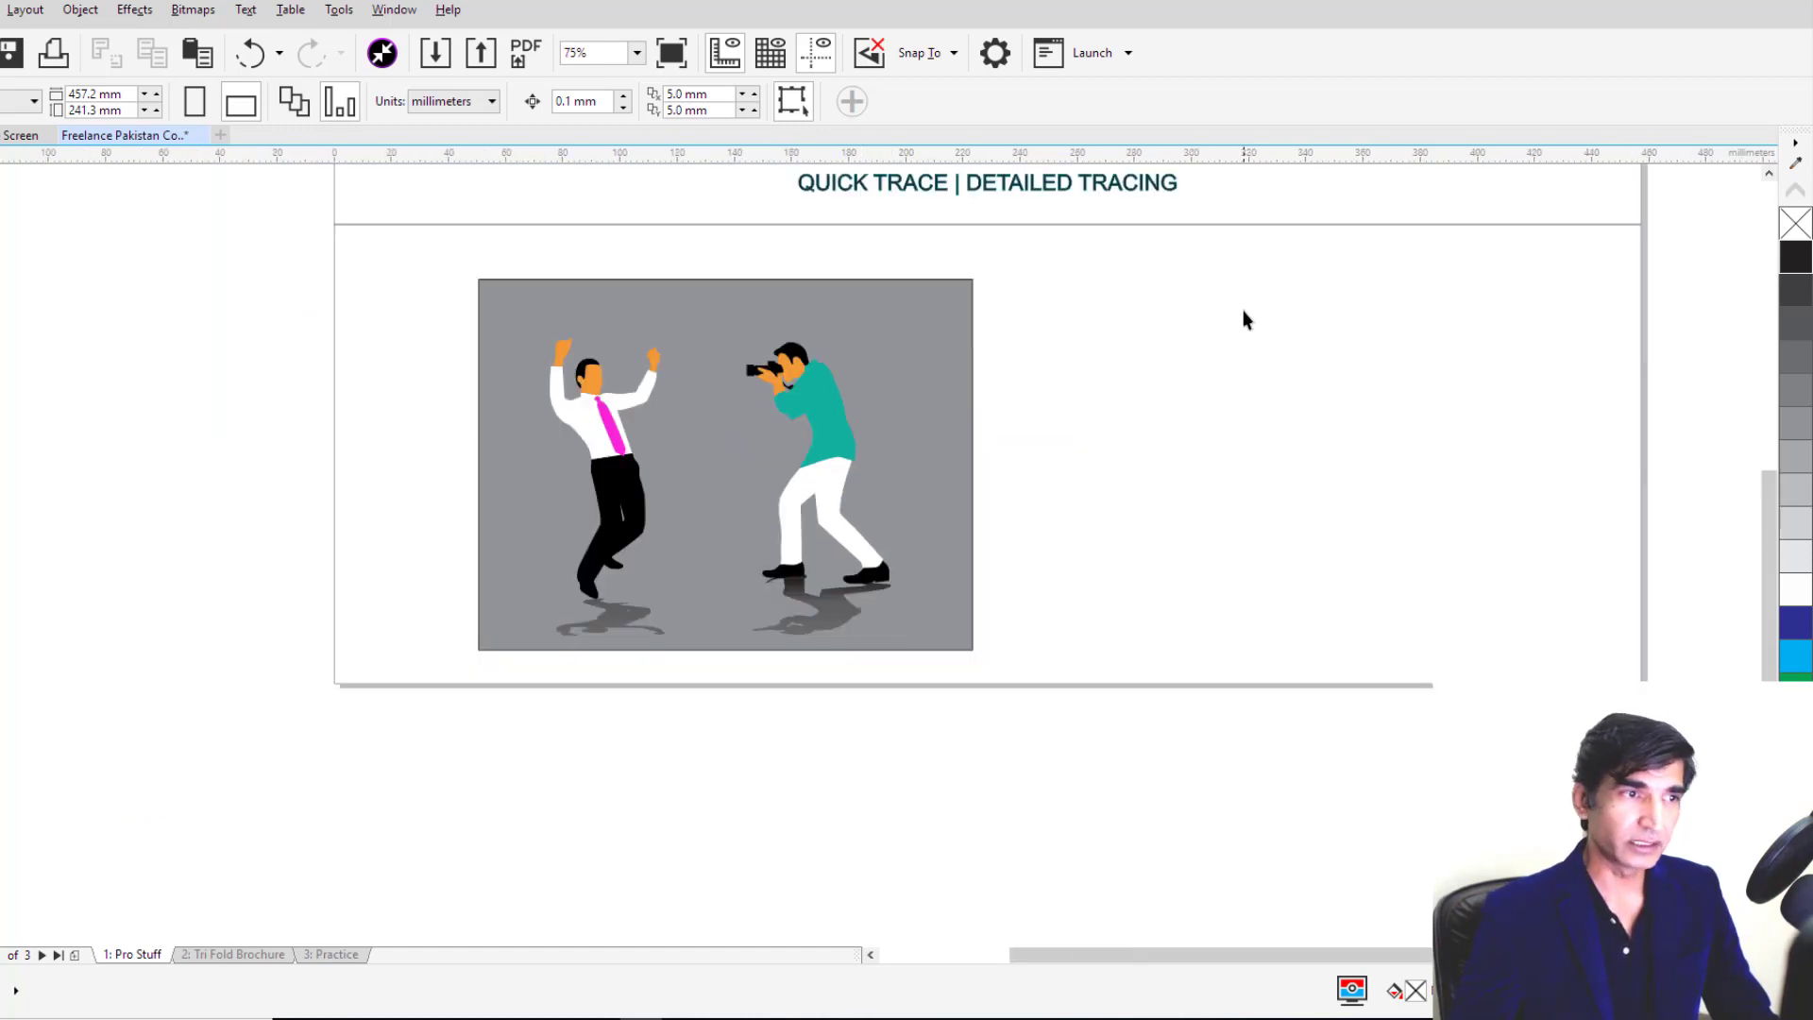
{"action": "left_click_drag", "start_coordinate": [409, 242], "coordinate": [1007, 678]}
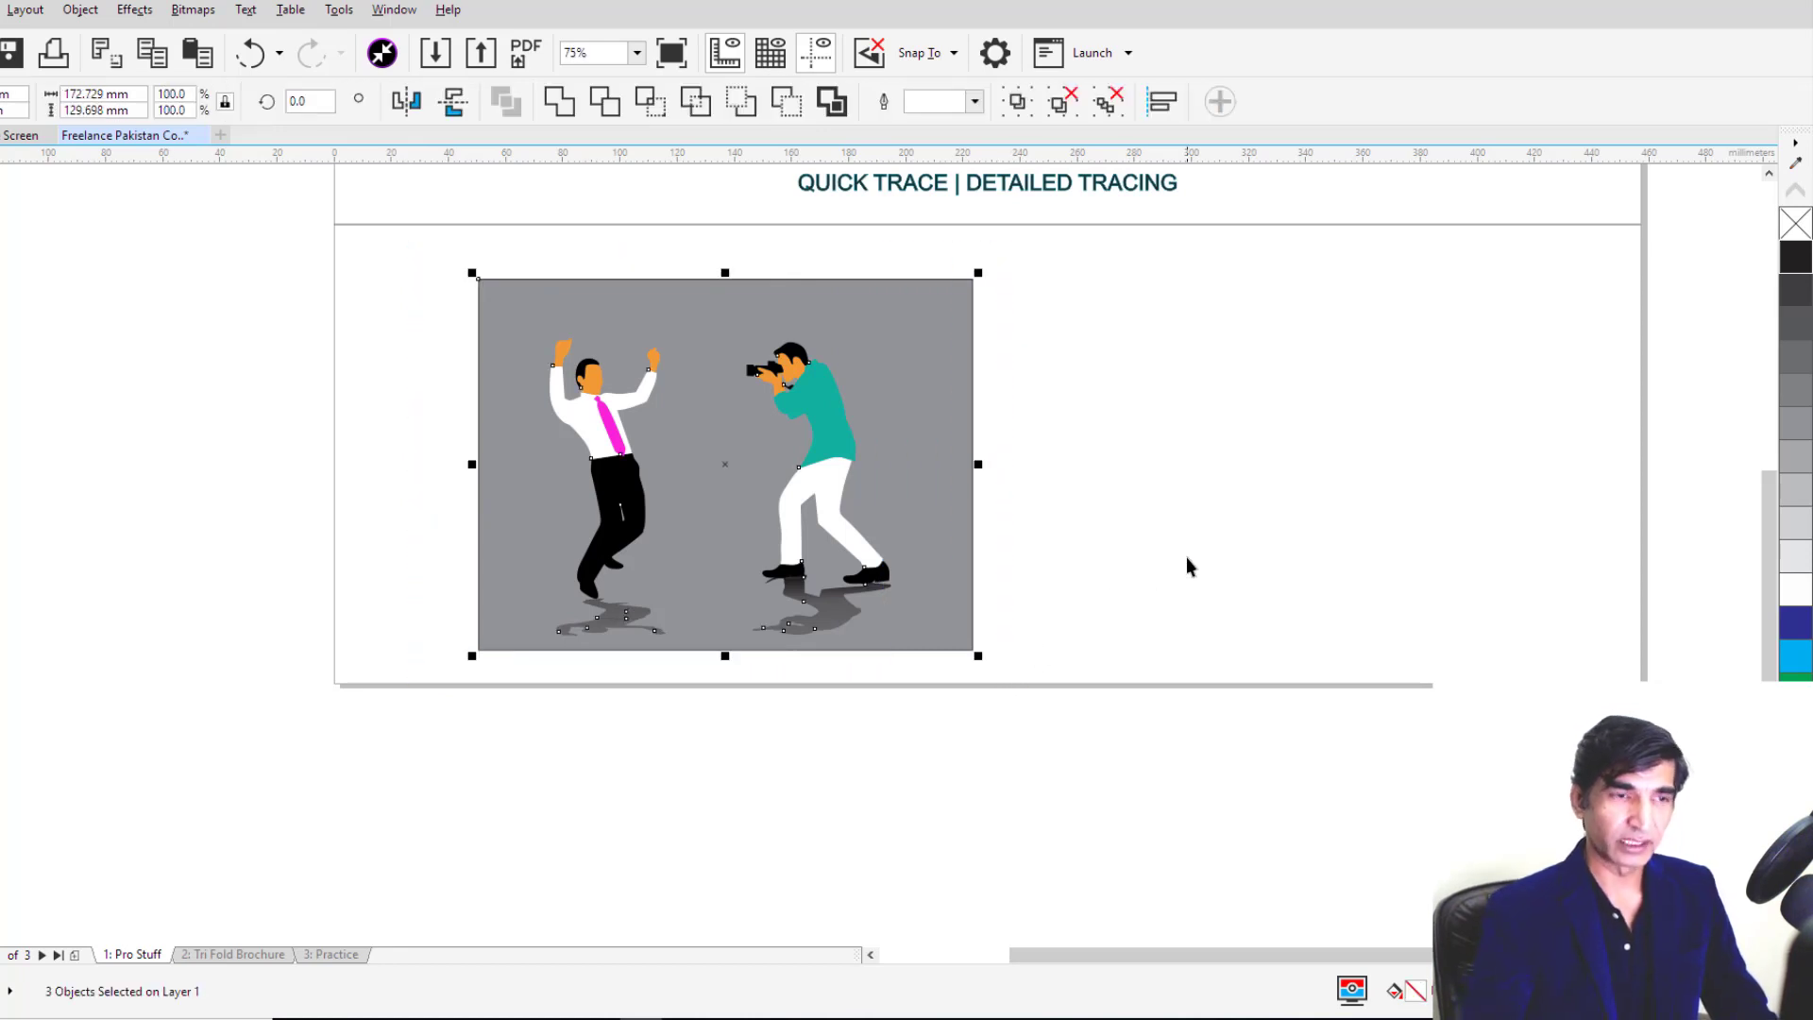
{"action": "key", "text": "Delete"}
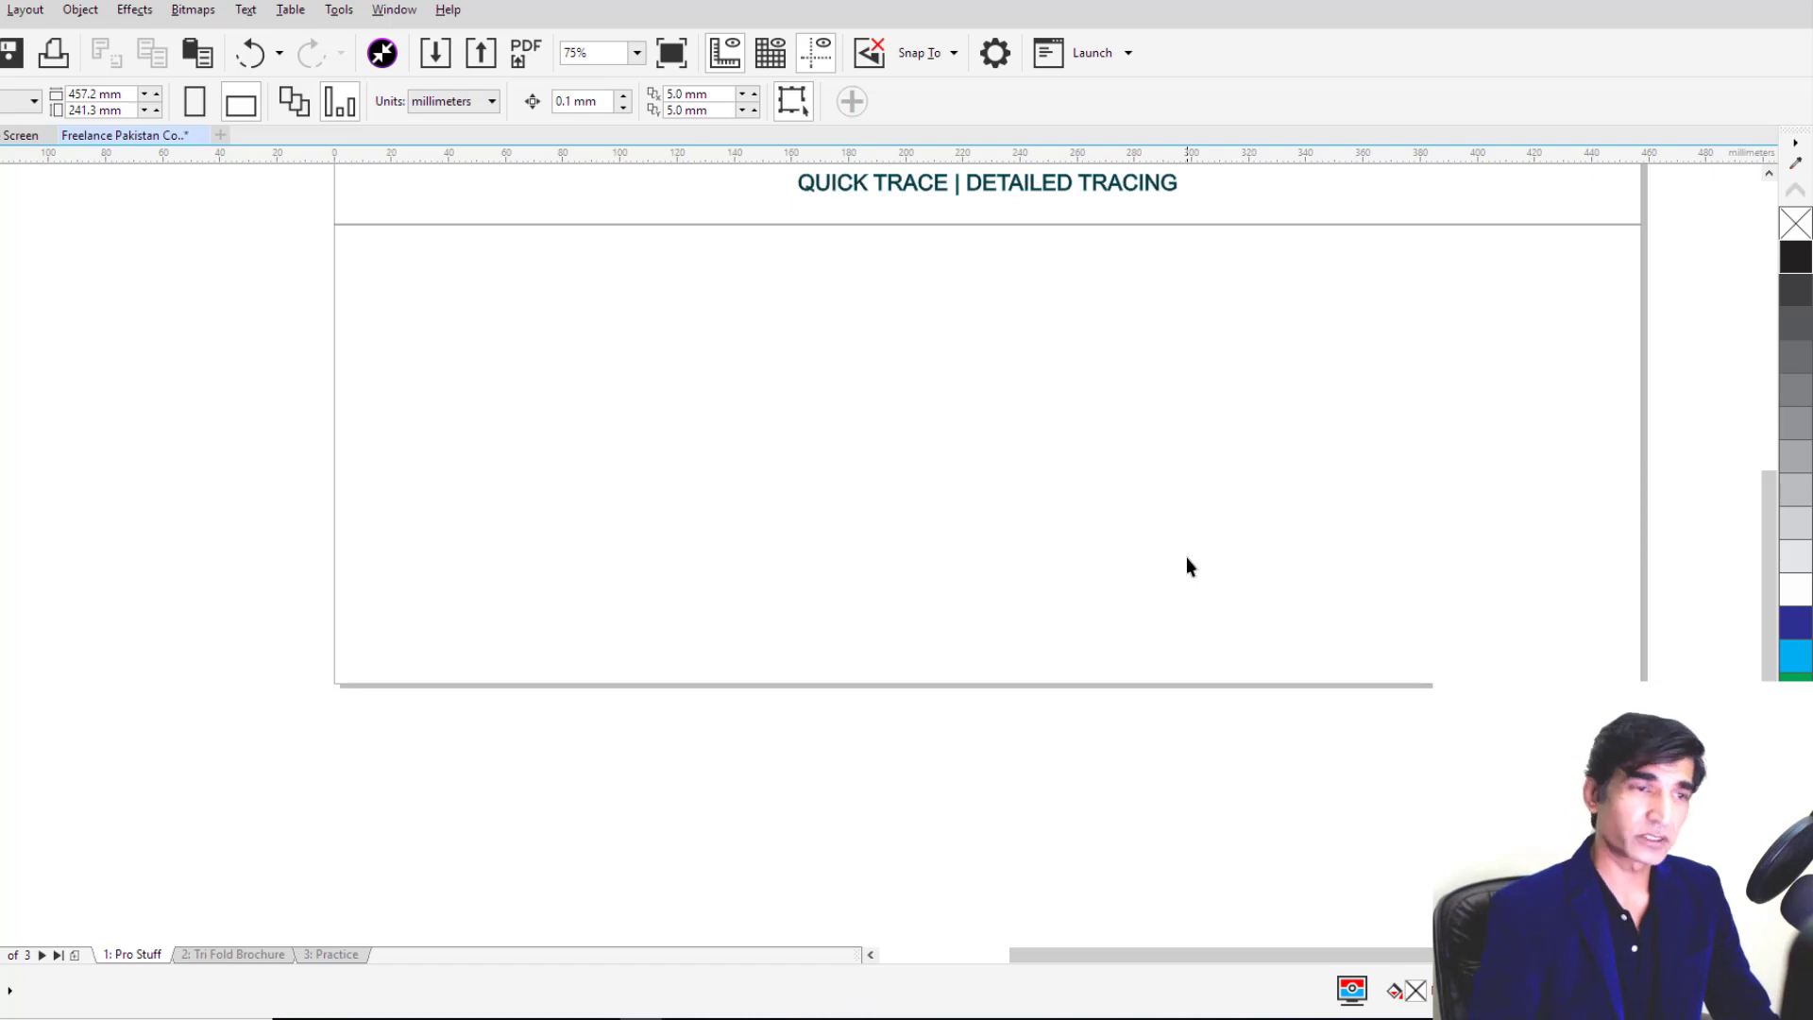
Step: Import atom-1472657.png and place it below the heading at about 90 x 101 mm
{"action": "key", "text": "ctrl+i"}
{"action": "scroll", "coordinate": [1112, 522], "scroll_direction": "down", "scroll_amount": 3}
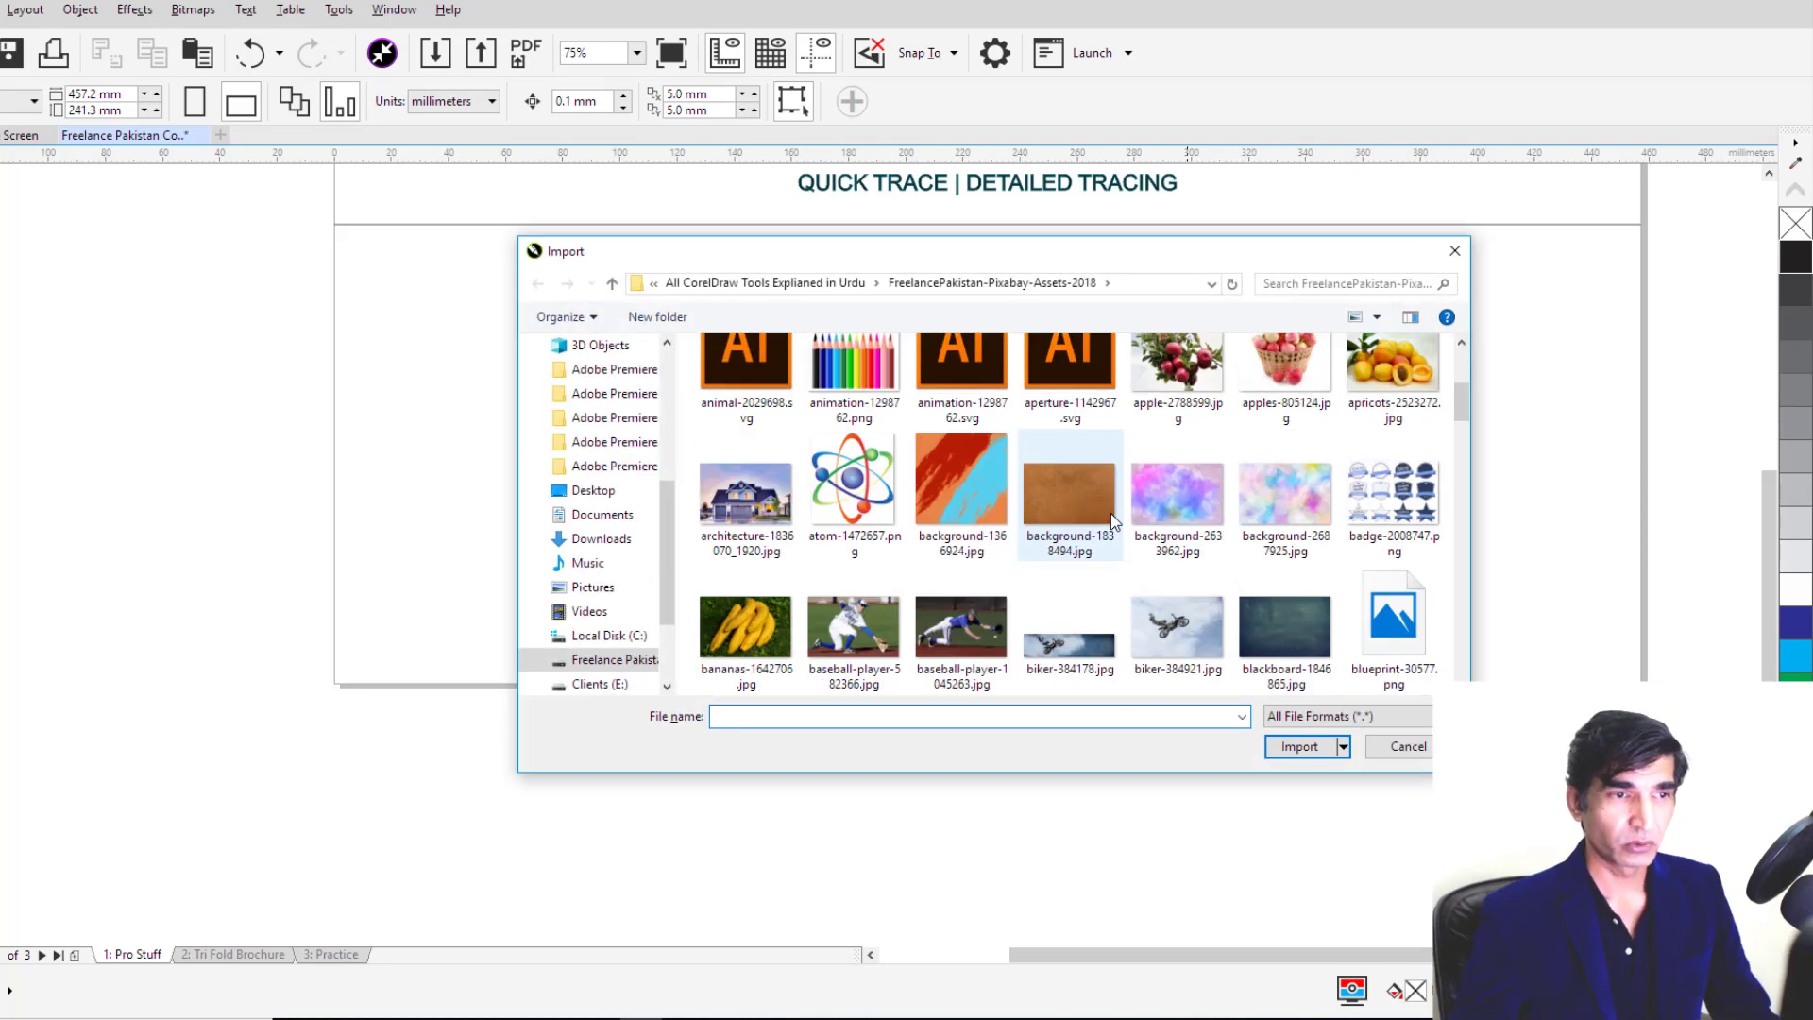
{"action": "left_click", "coordinate": [855, 467]}
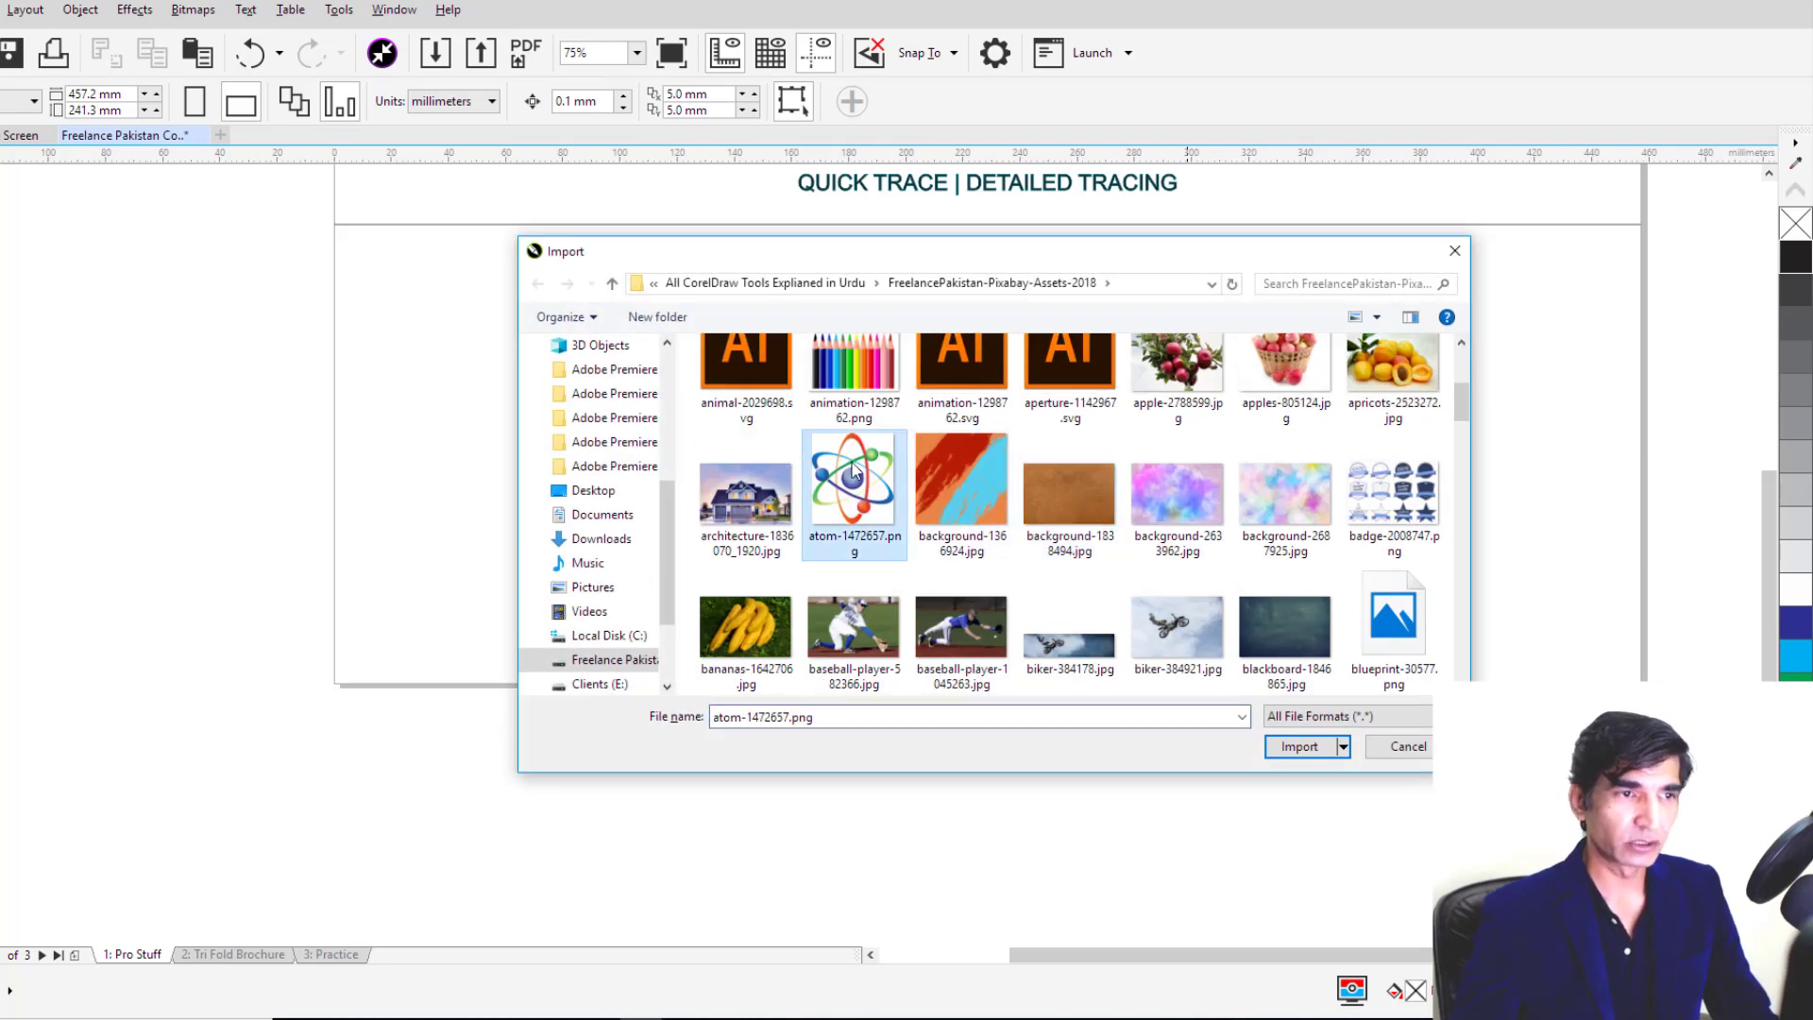
{"action": "left_click", "coordinate": [1299, 746]}
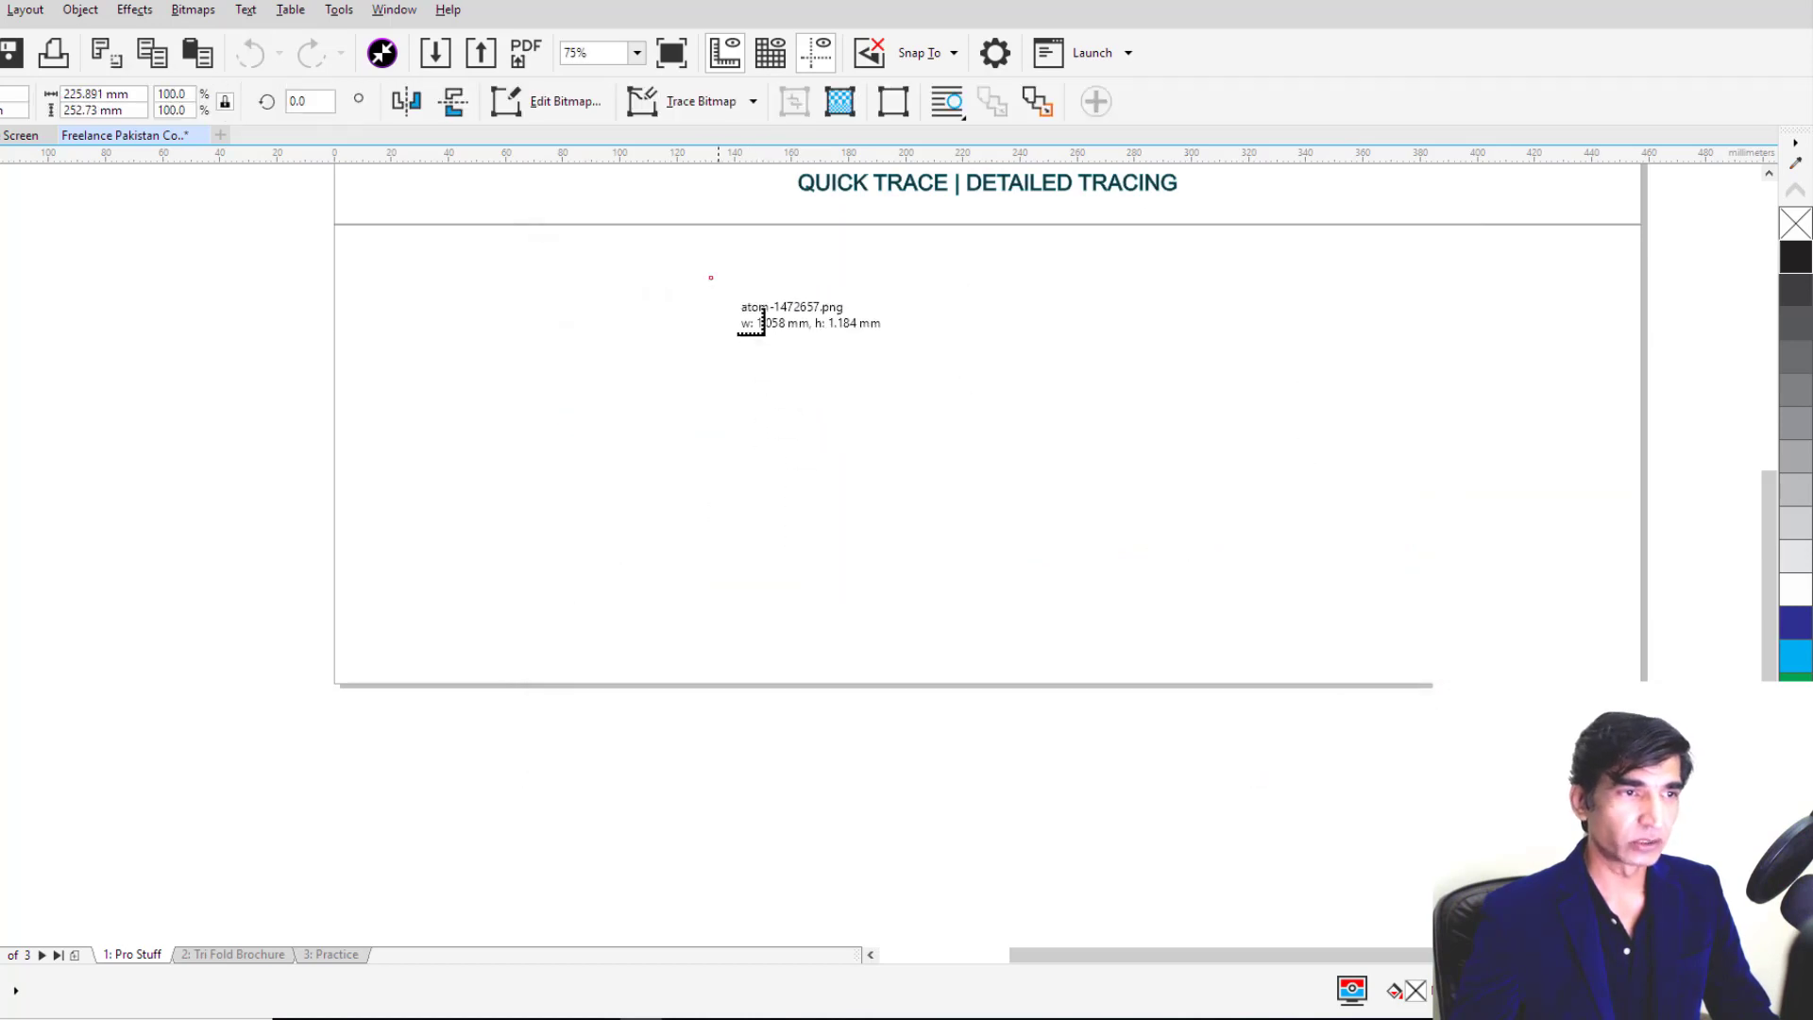
{"action": "left_click_drag", "start_coordinate": [713, 279], "coordinate": [988, 565]}
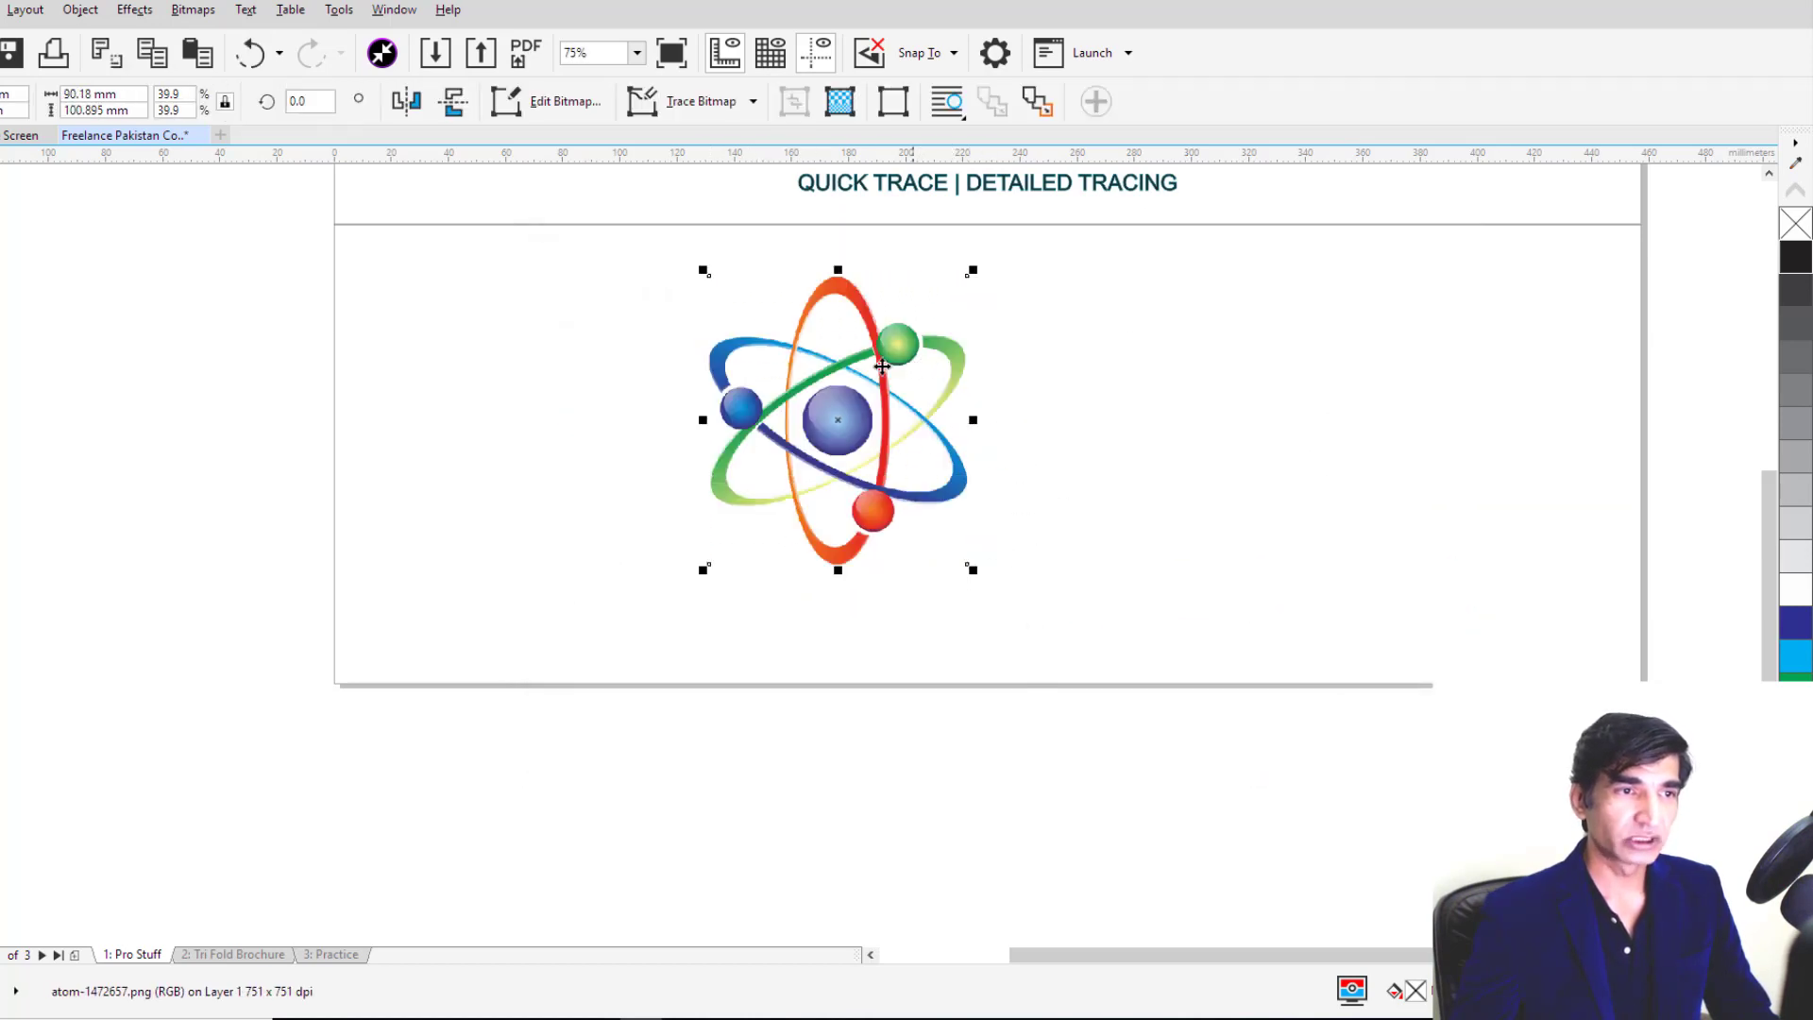
Step: Try outlining the atom's small blue sphere by hand with a circle about 14.3 mm in diameter, and delete the circle
{"action": "scroll", "coordinate": [853, 373], "scroll_direction": "up", "scroll_amount": 2}
{"action": "scroll", "coordinate": [1149, 243], "scroll_direction": "up", "scroll_amount": 4}
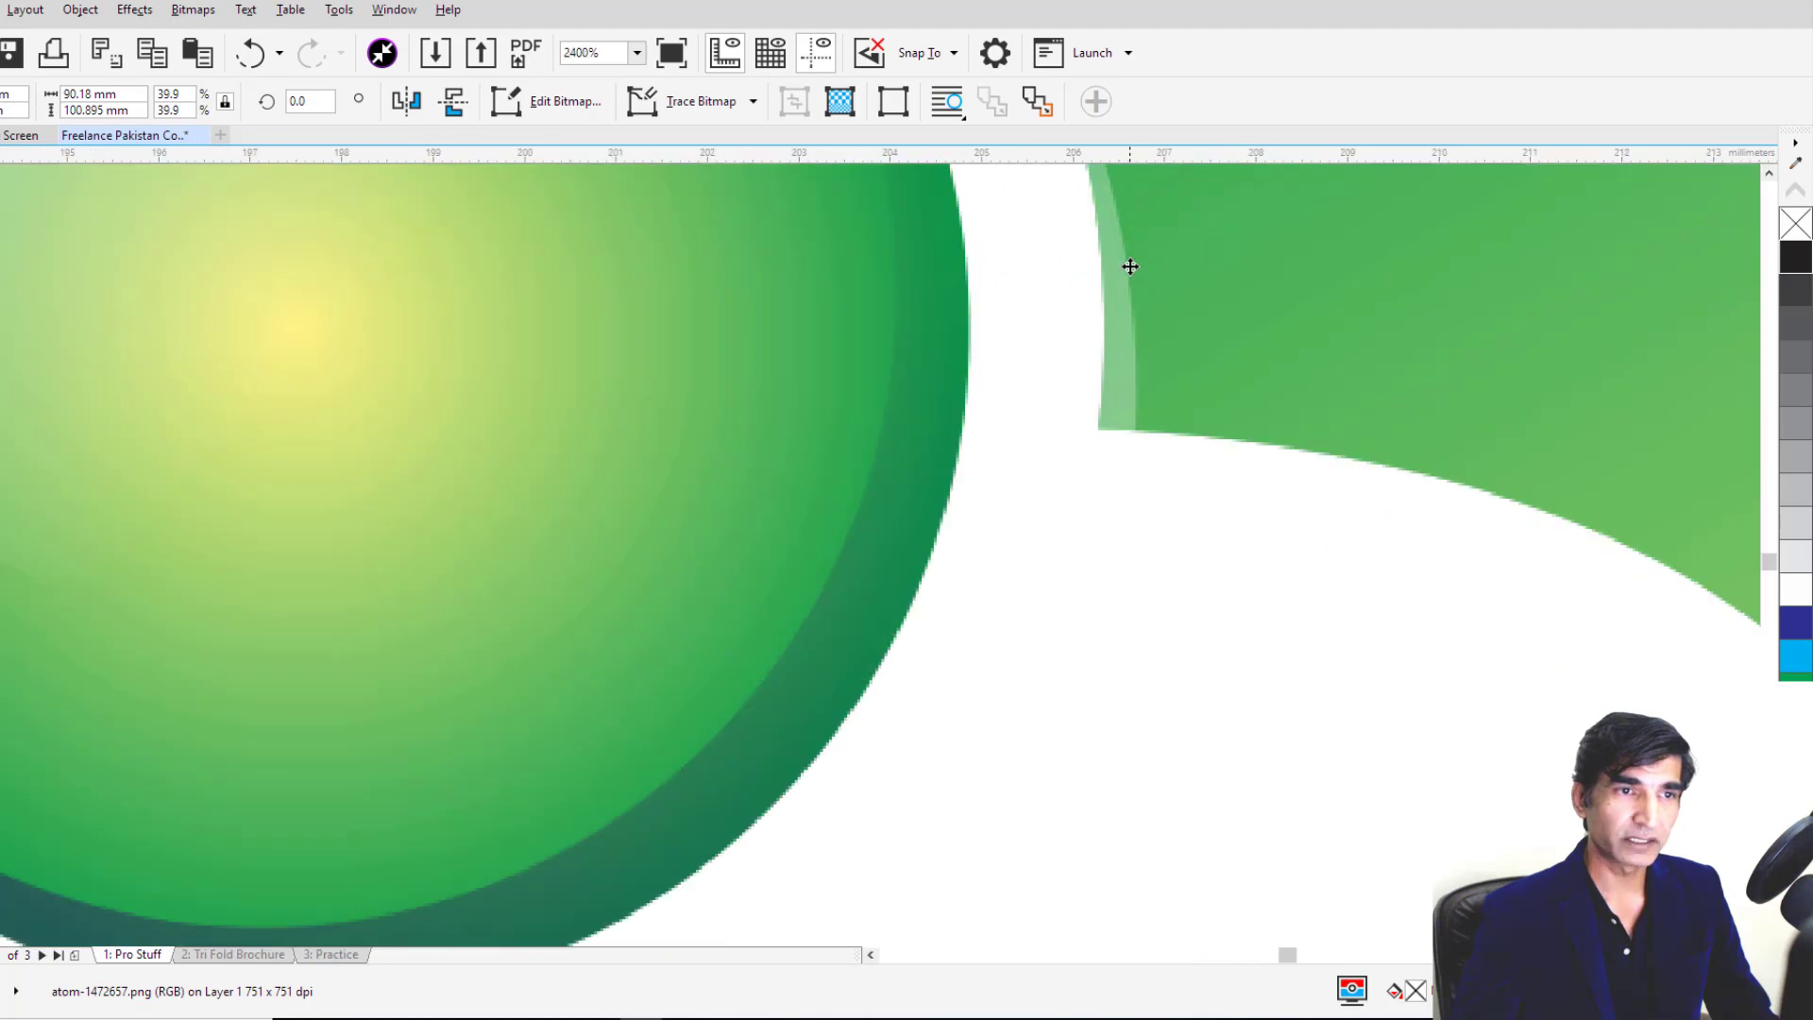
{"action": "scroll", "coordinate": [1130, 267], "scroll_direction": "down", "scroll_amount": 5}
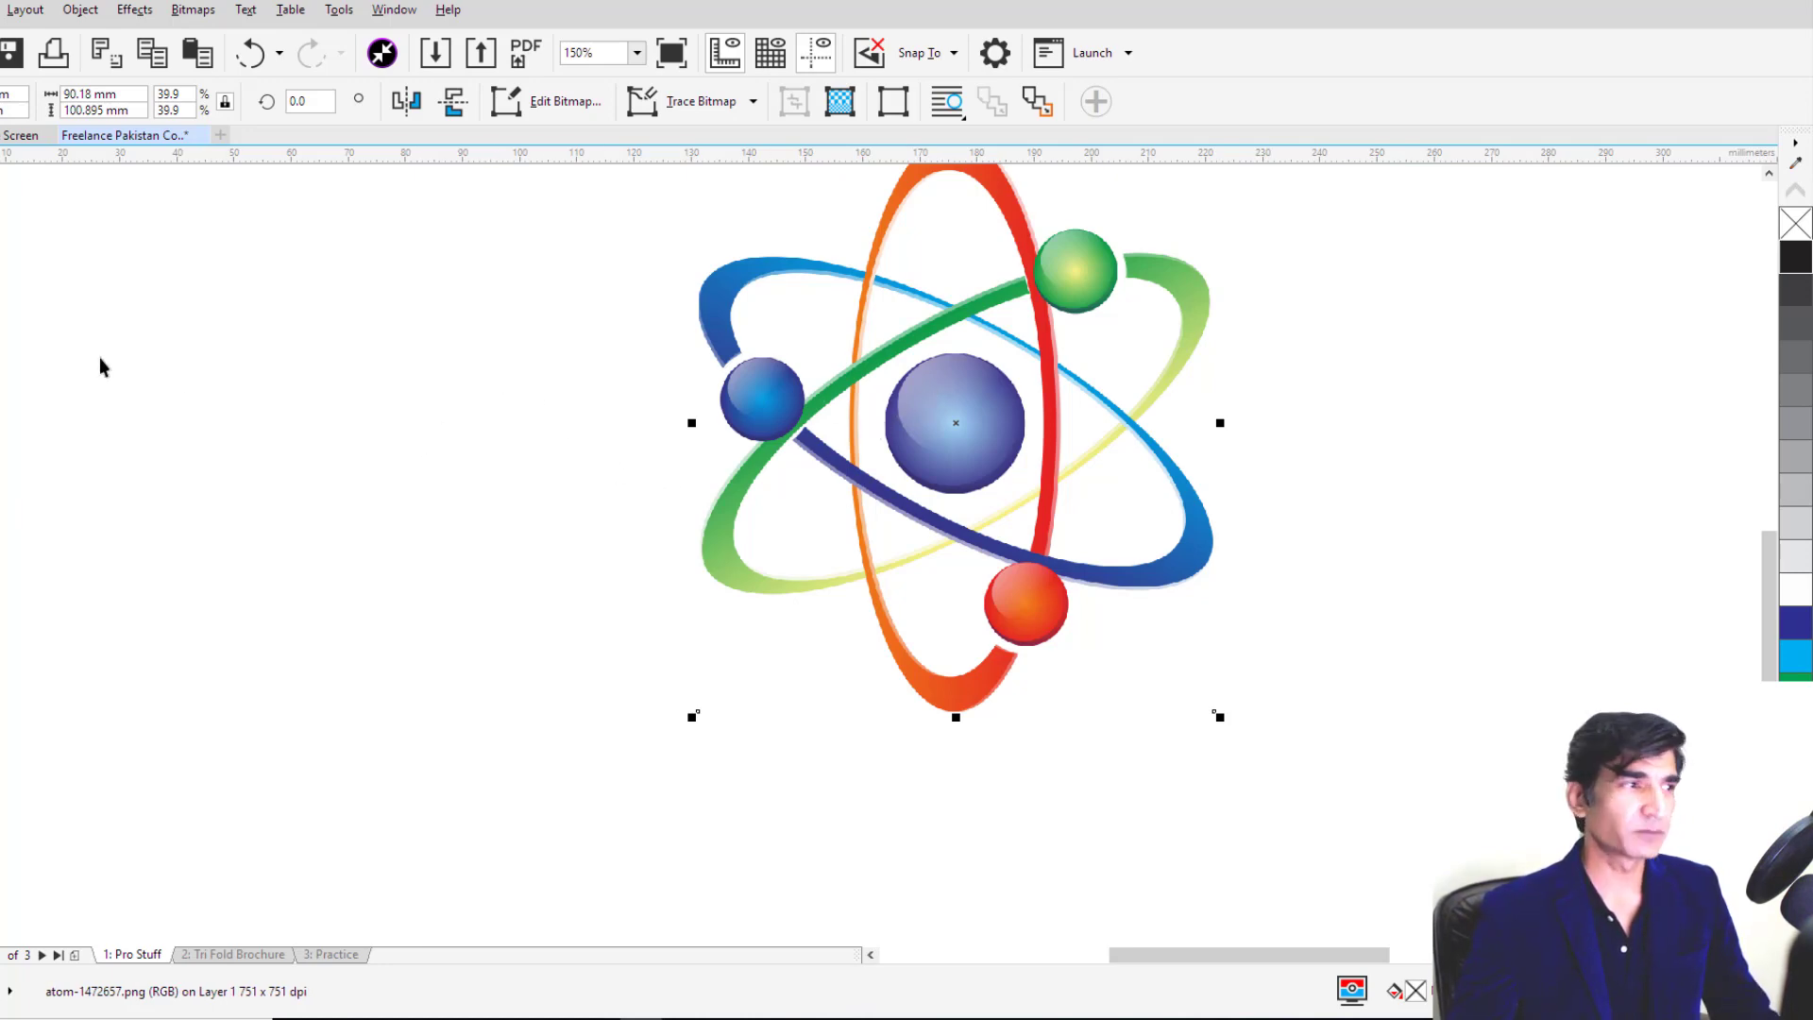
{"action": "left_click", "coordinate": [1, 504]}
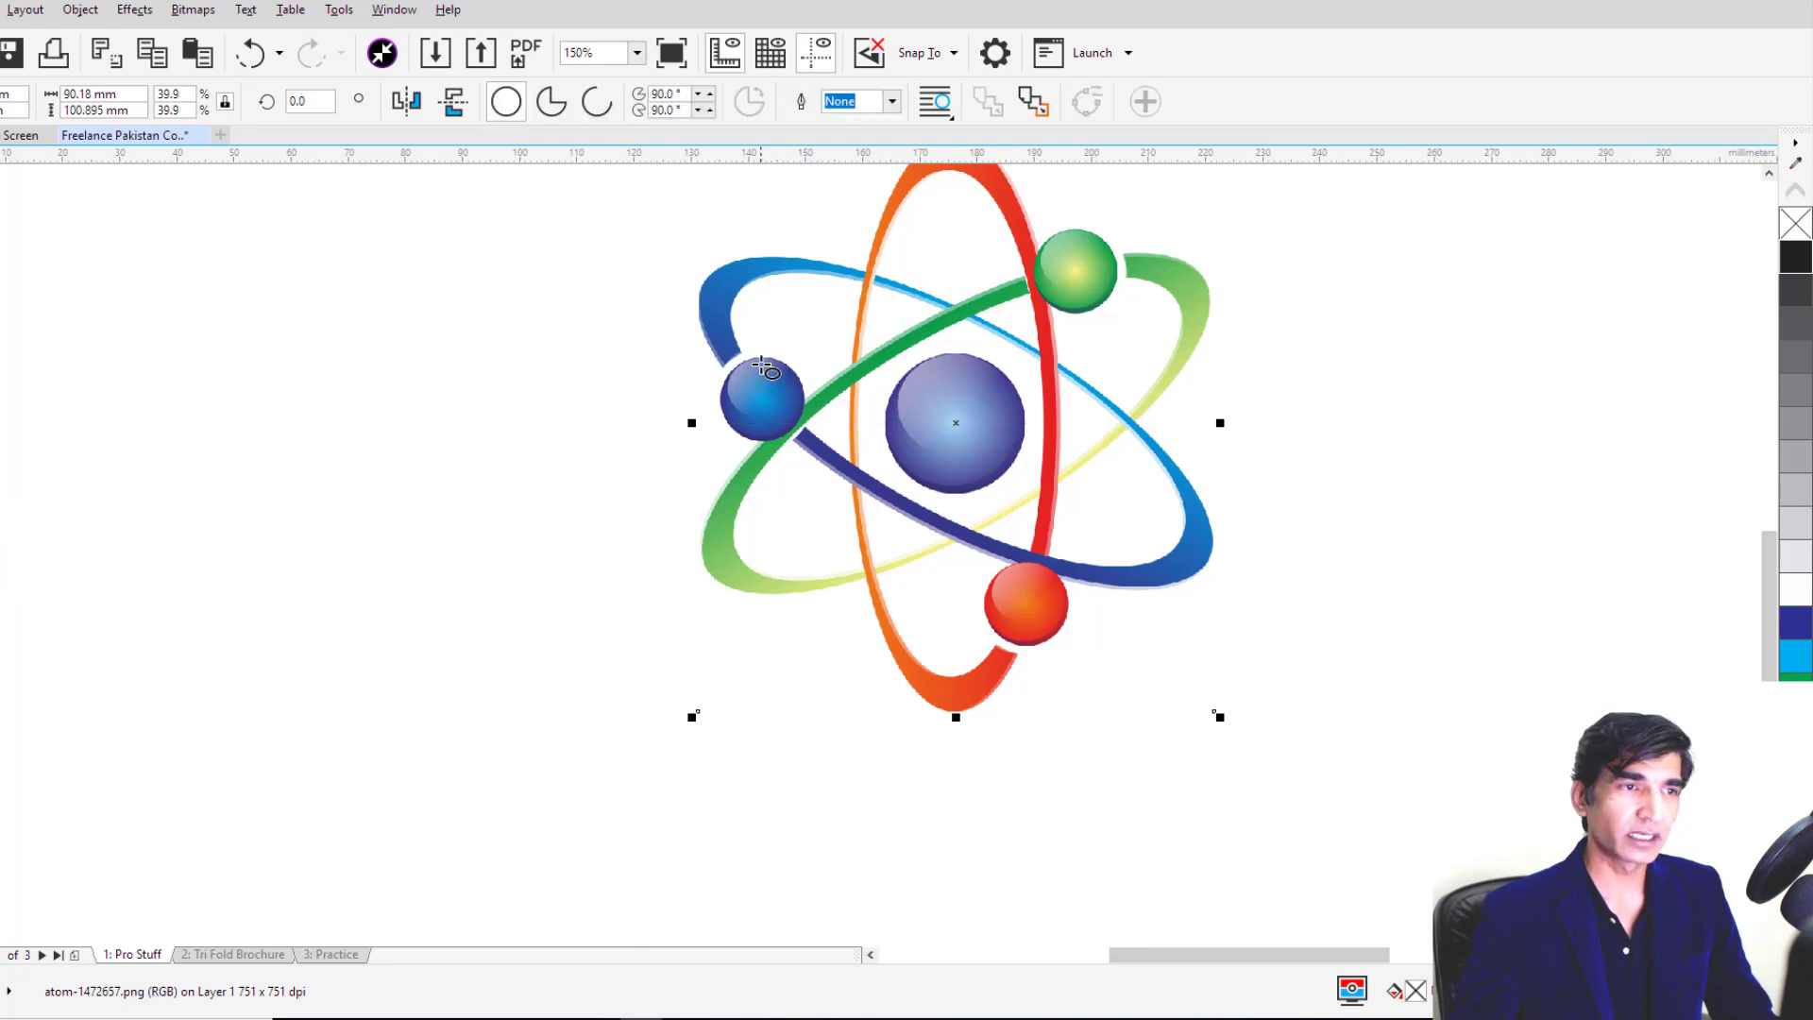
{"action": "mouse_move", "coordinate": [743, 379]}
{"action": "left_mouse_down"}
{"action": "mouse_move", "coordinate": [821, 451]}
{"action": "mouse_move", "coordinate": [765, 399]}
{"action": "left_mouse_up"}
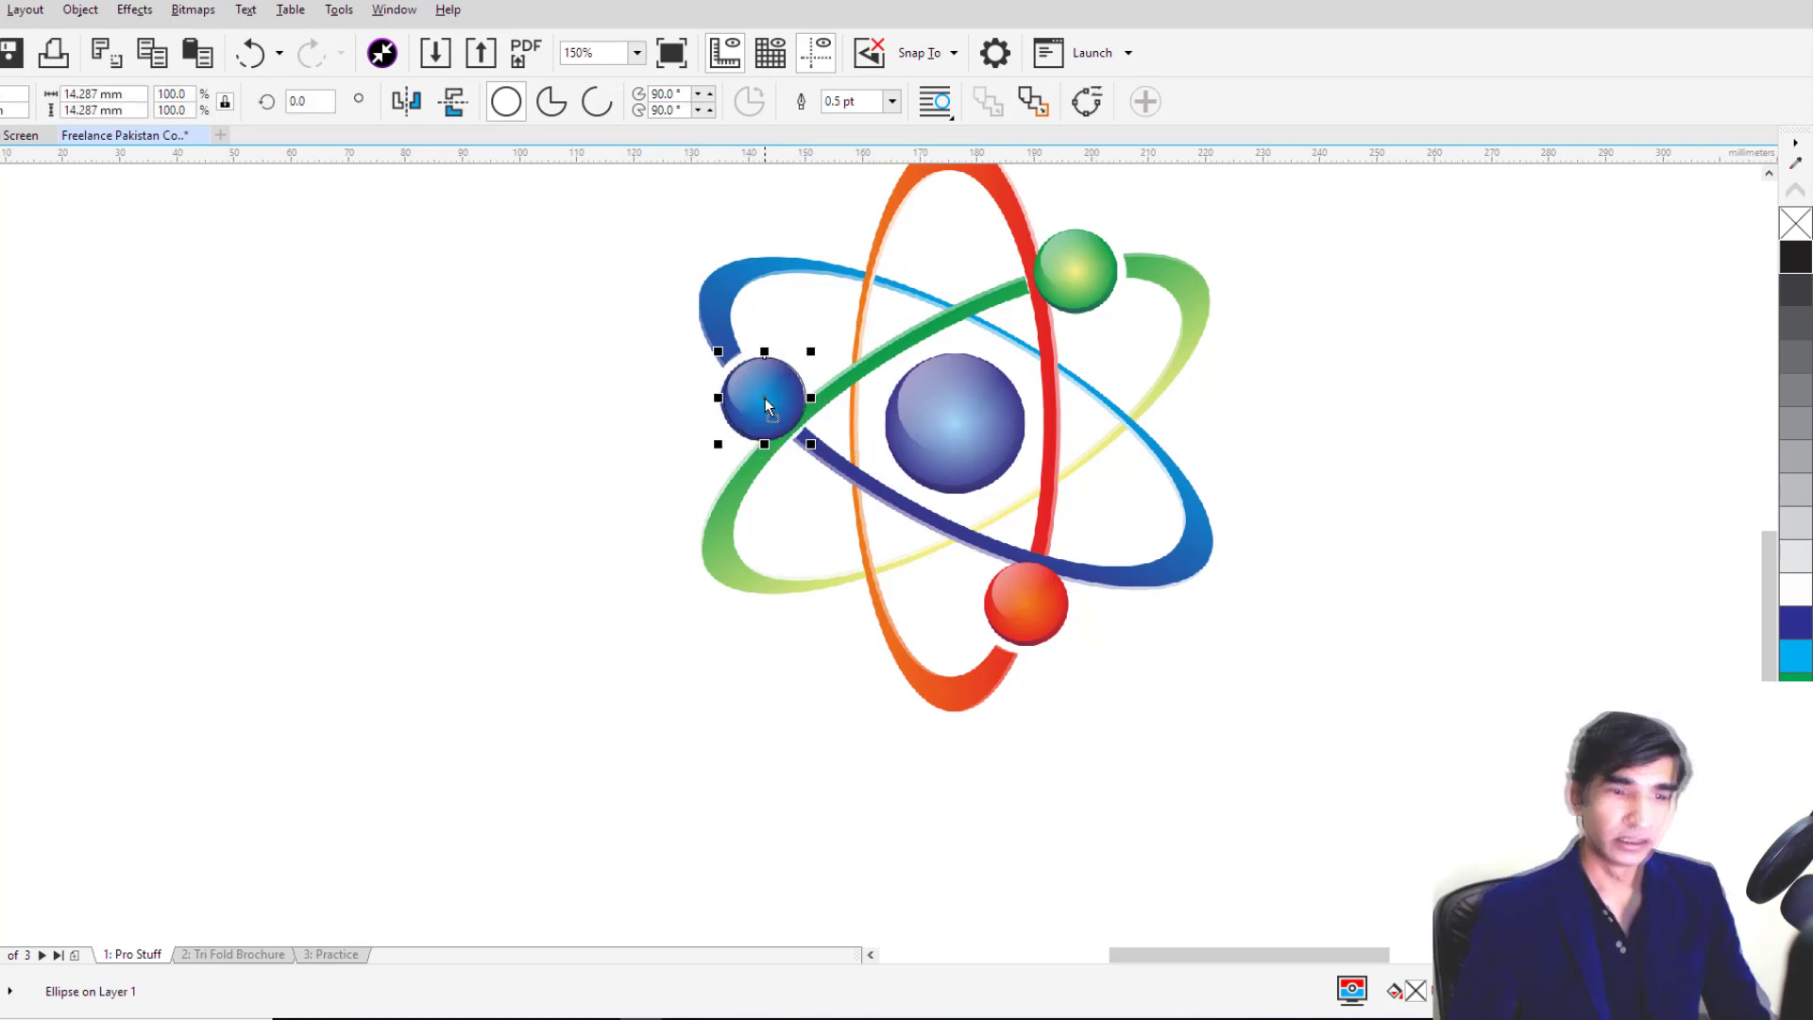
{"action": "key", "text": "Delete"}
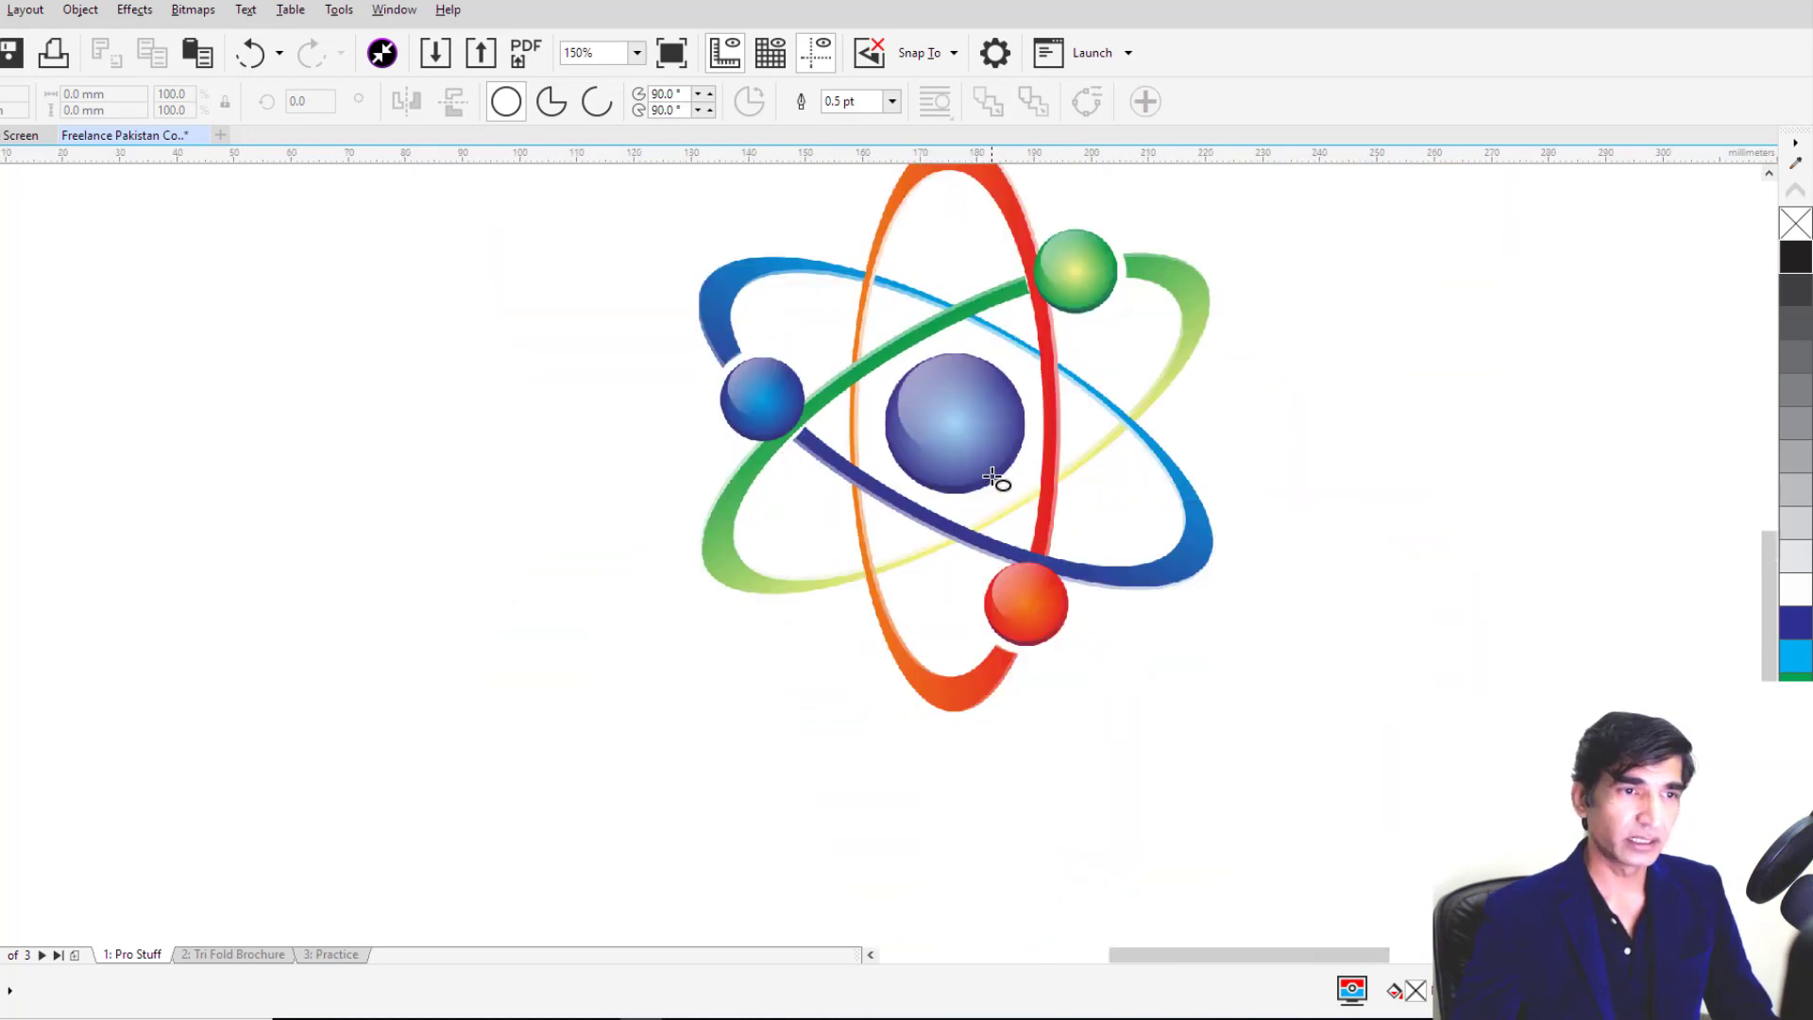
{"action": "left_click", "coordinate": [0, 175]}
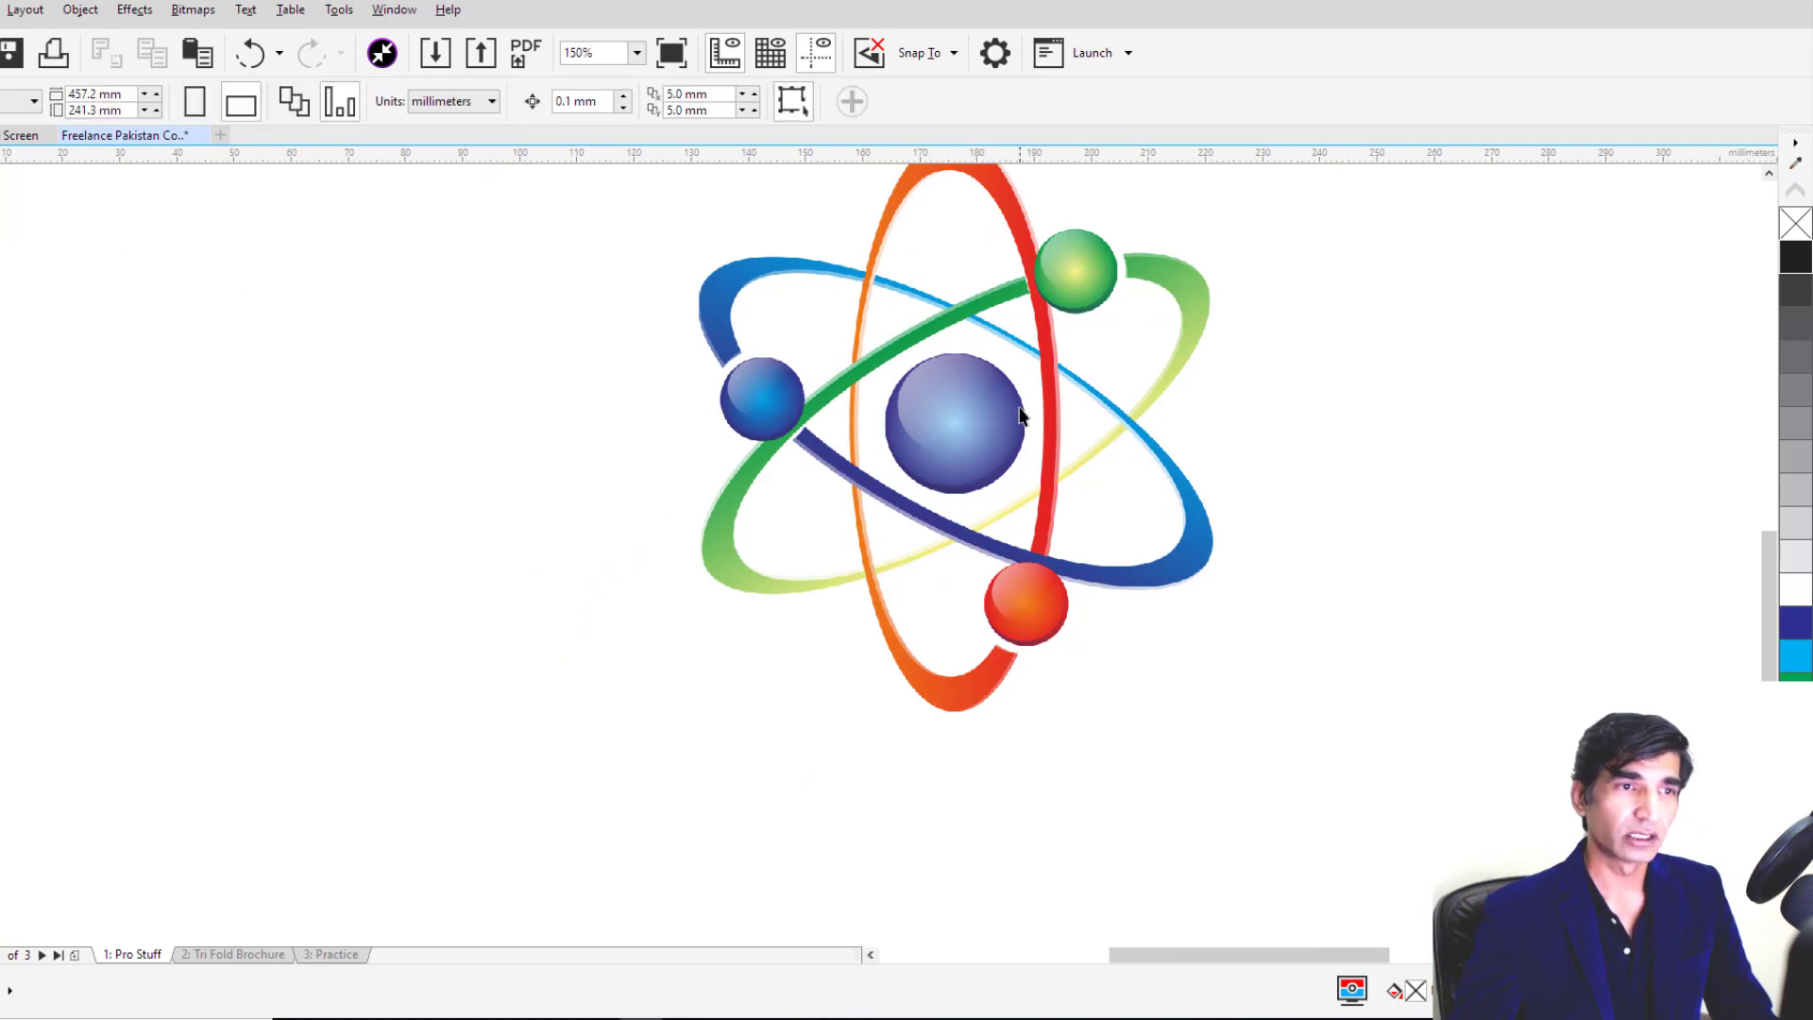
Step: Start a Logo Outline Trace of the atom bitmap, letting the bitmap be reduced, and enlarge the PowerTRACE window
{"action": "left_click", "coordinate": [920, 424]}
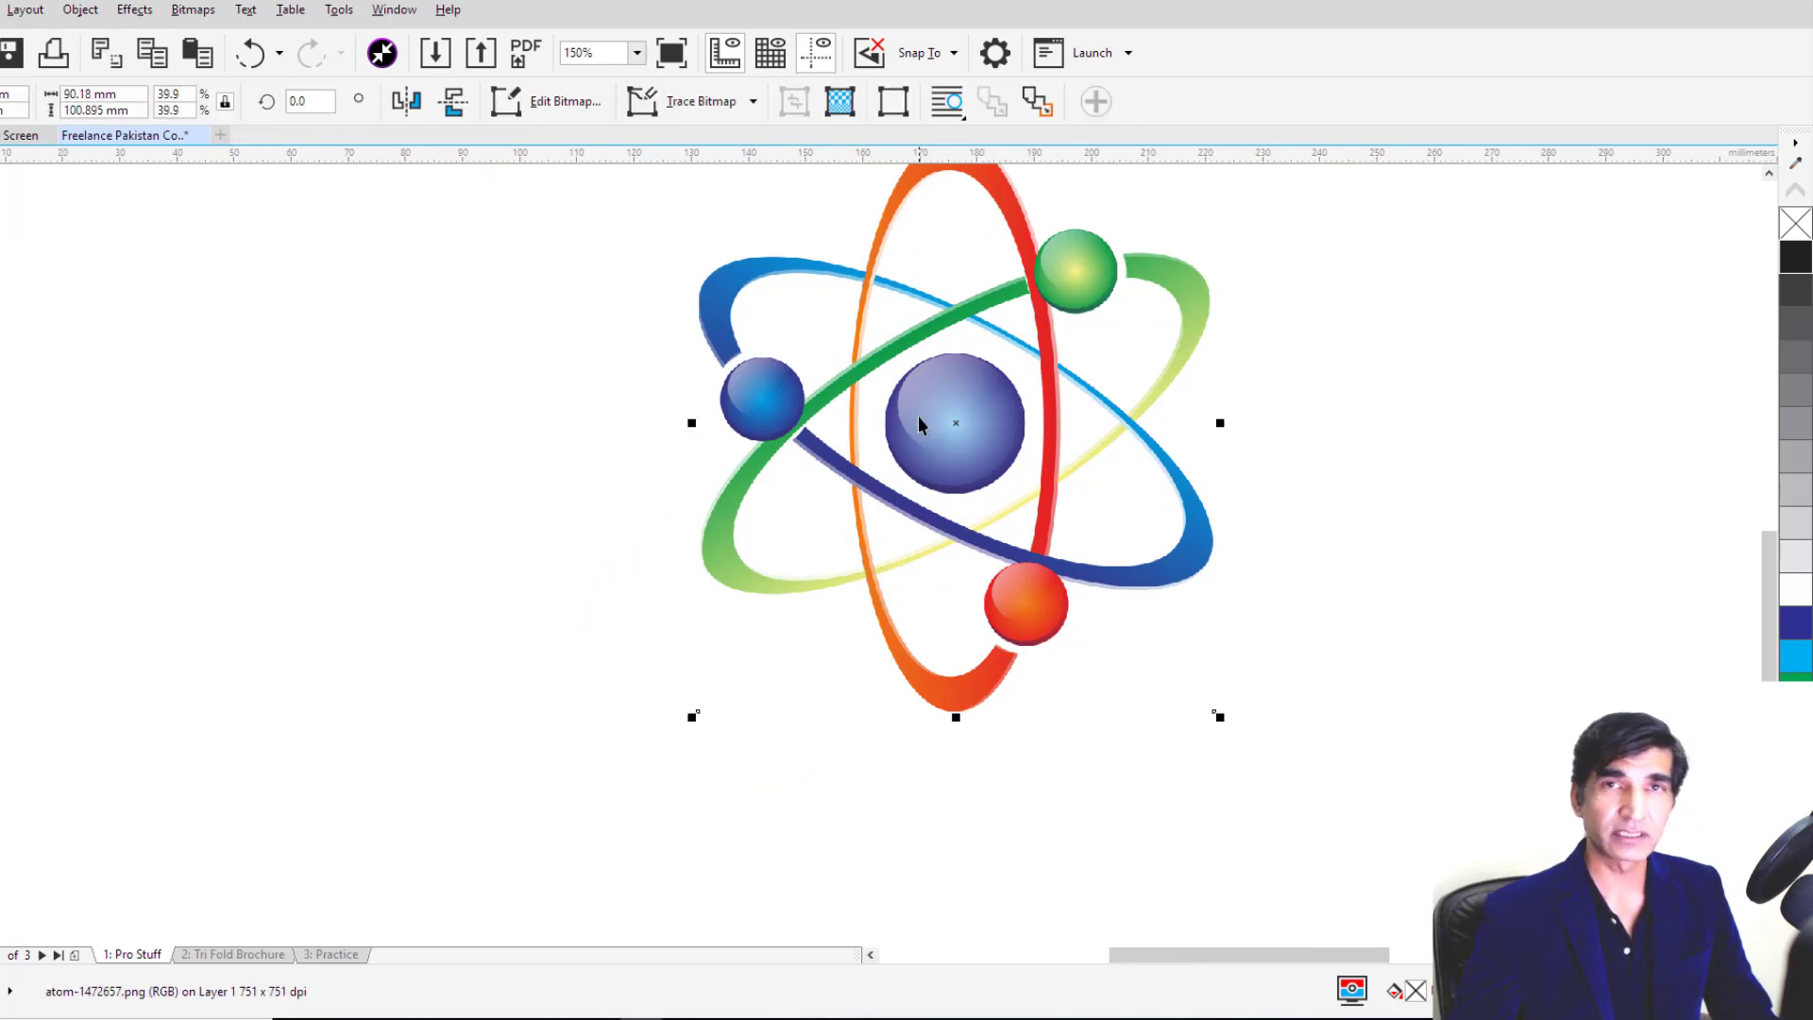
{"action": "left_click", "coordinate": [751, 104]}
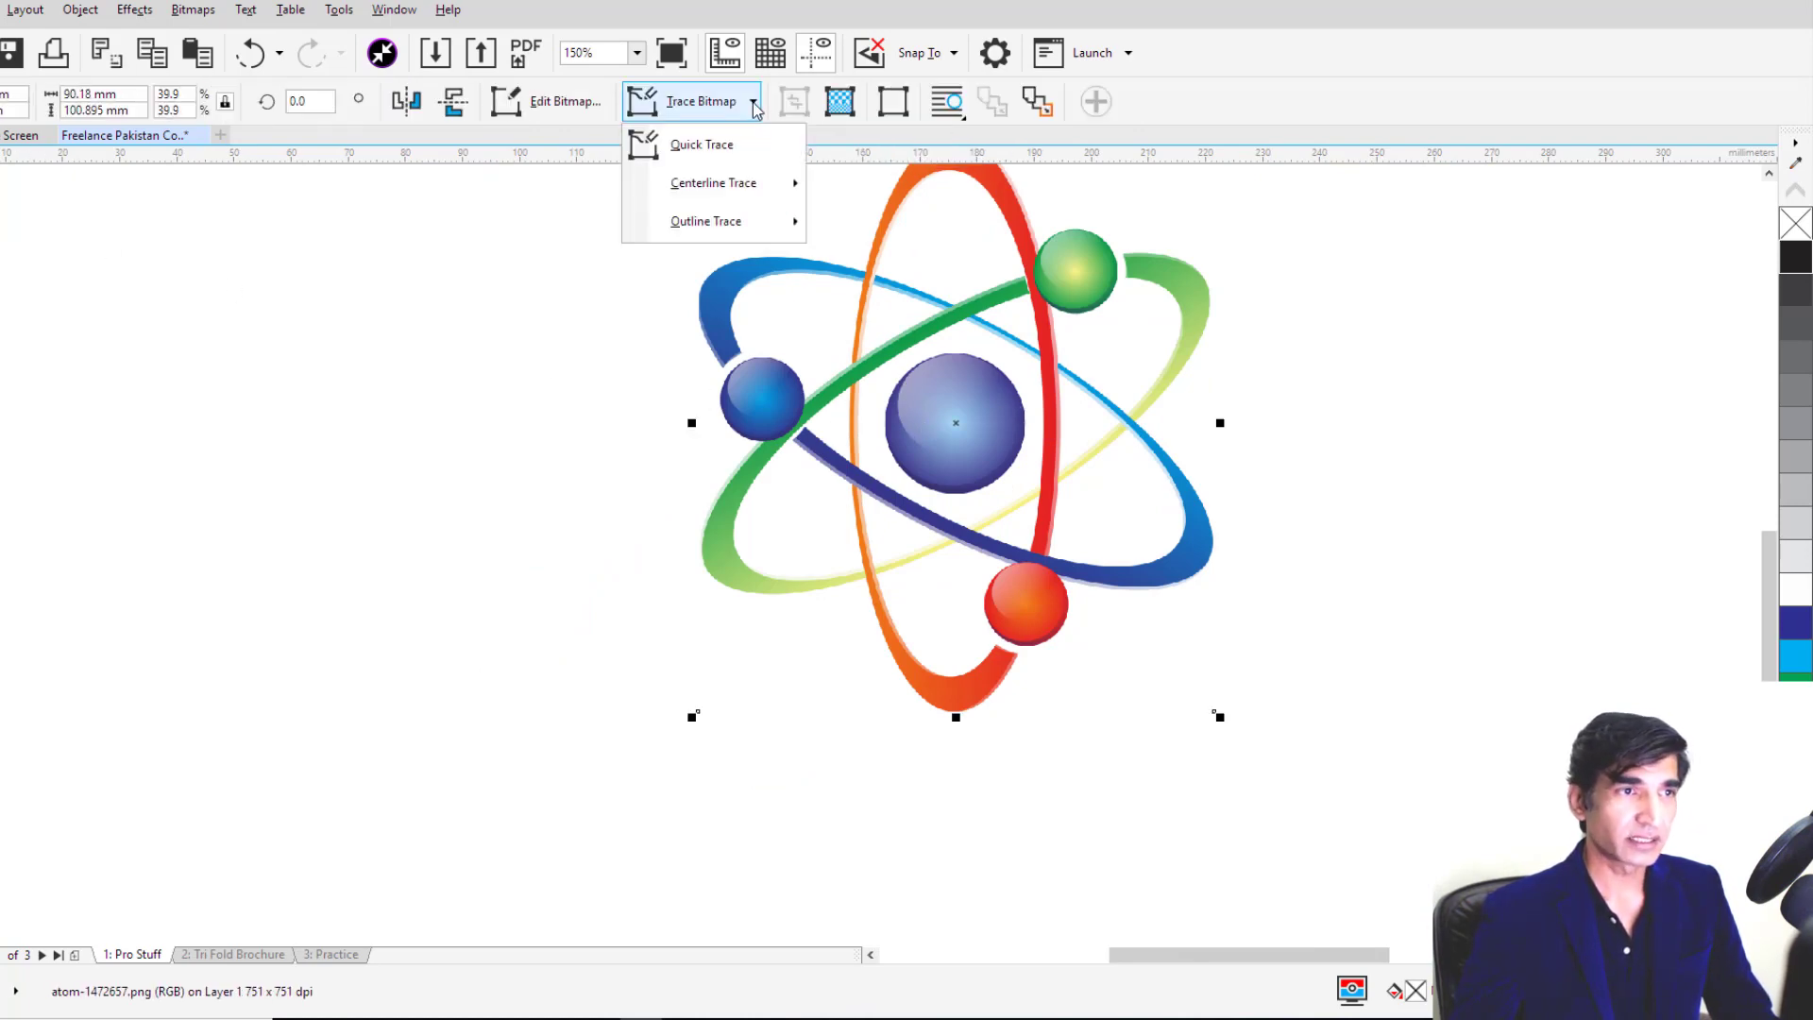
{"action": "mouse_move", "coordinate": [769, 223]}
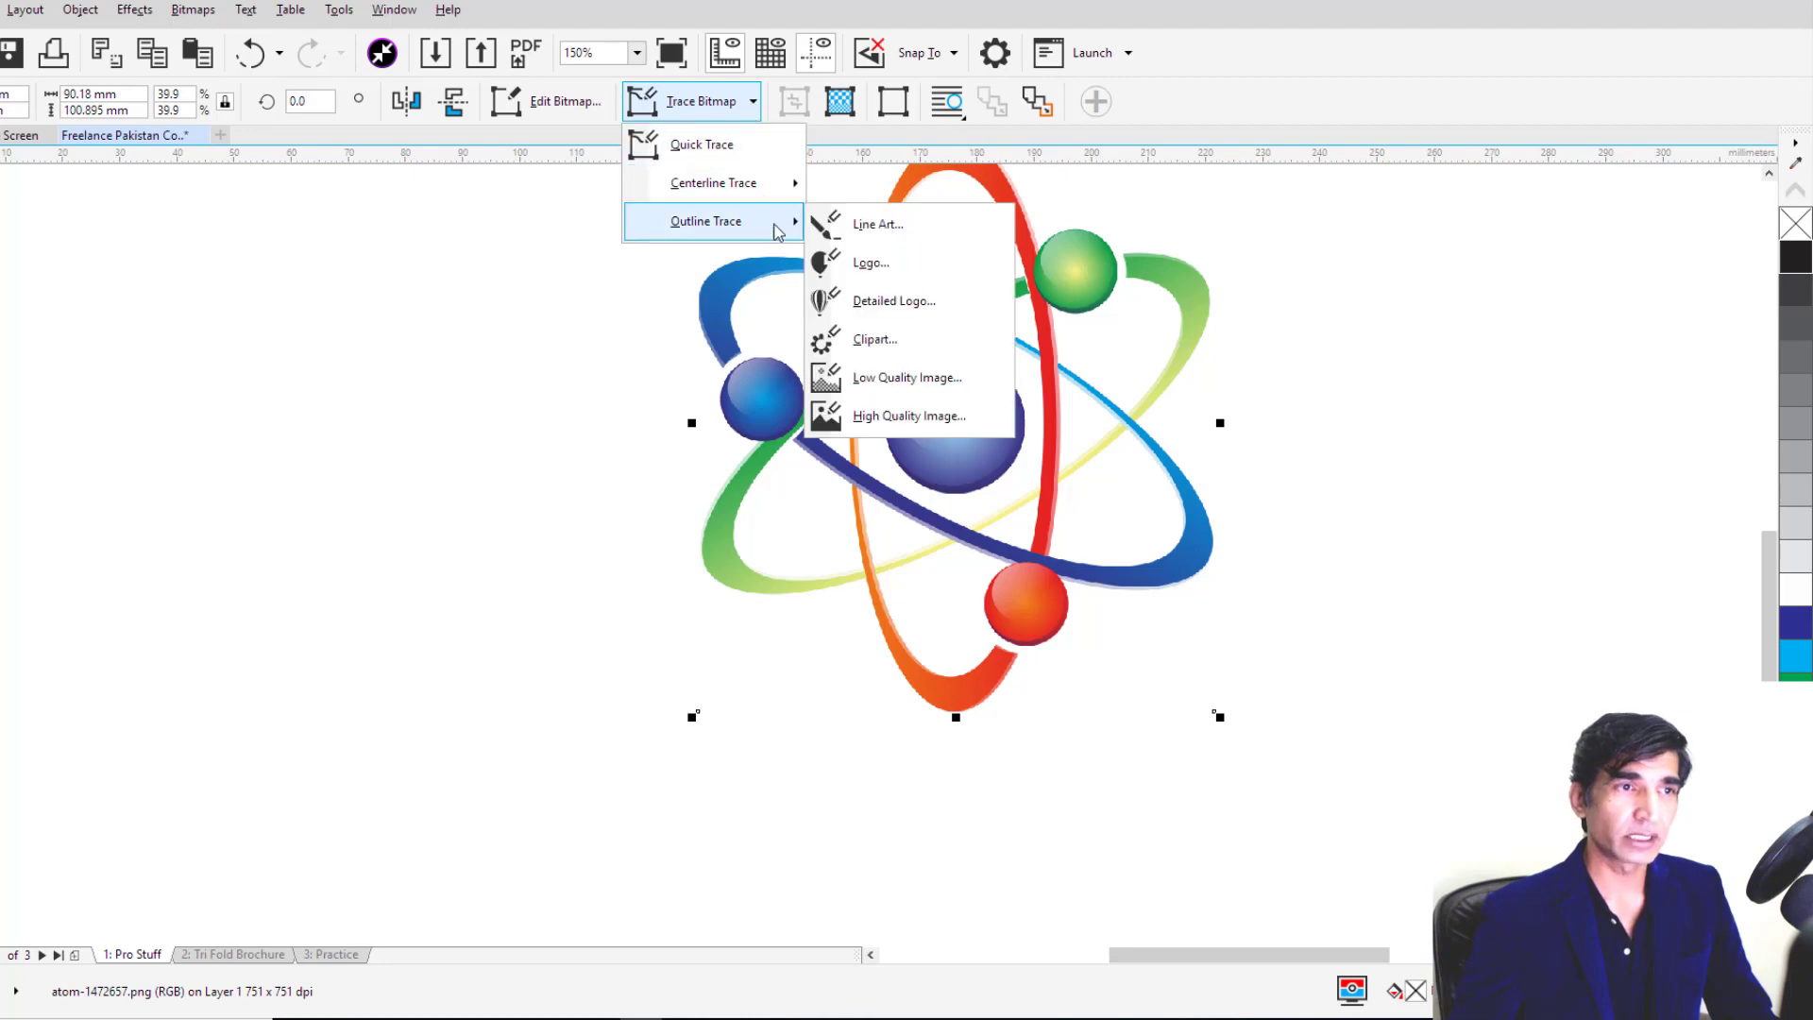
{"action": "left_click", "coordinate": [892, 271]}
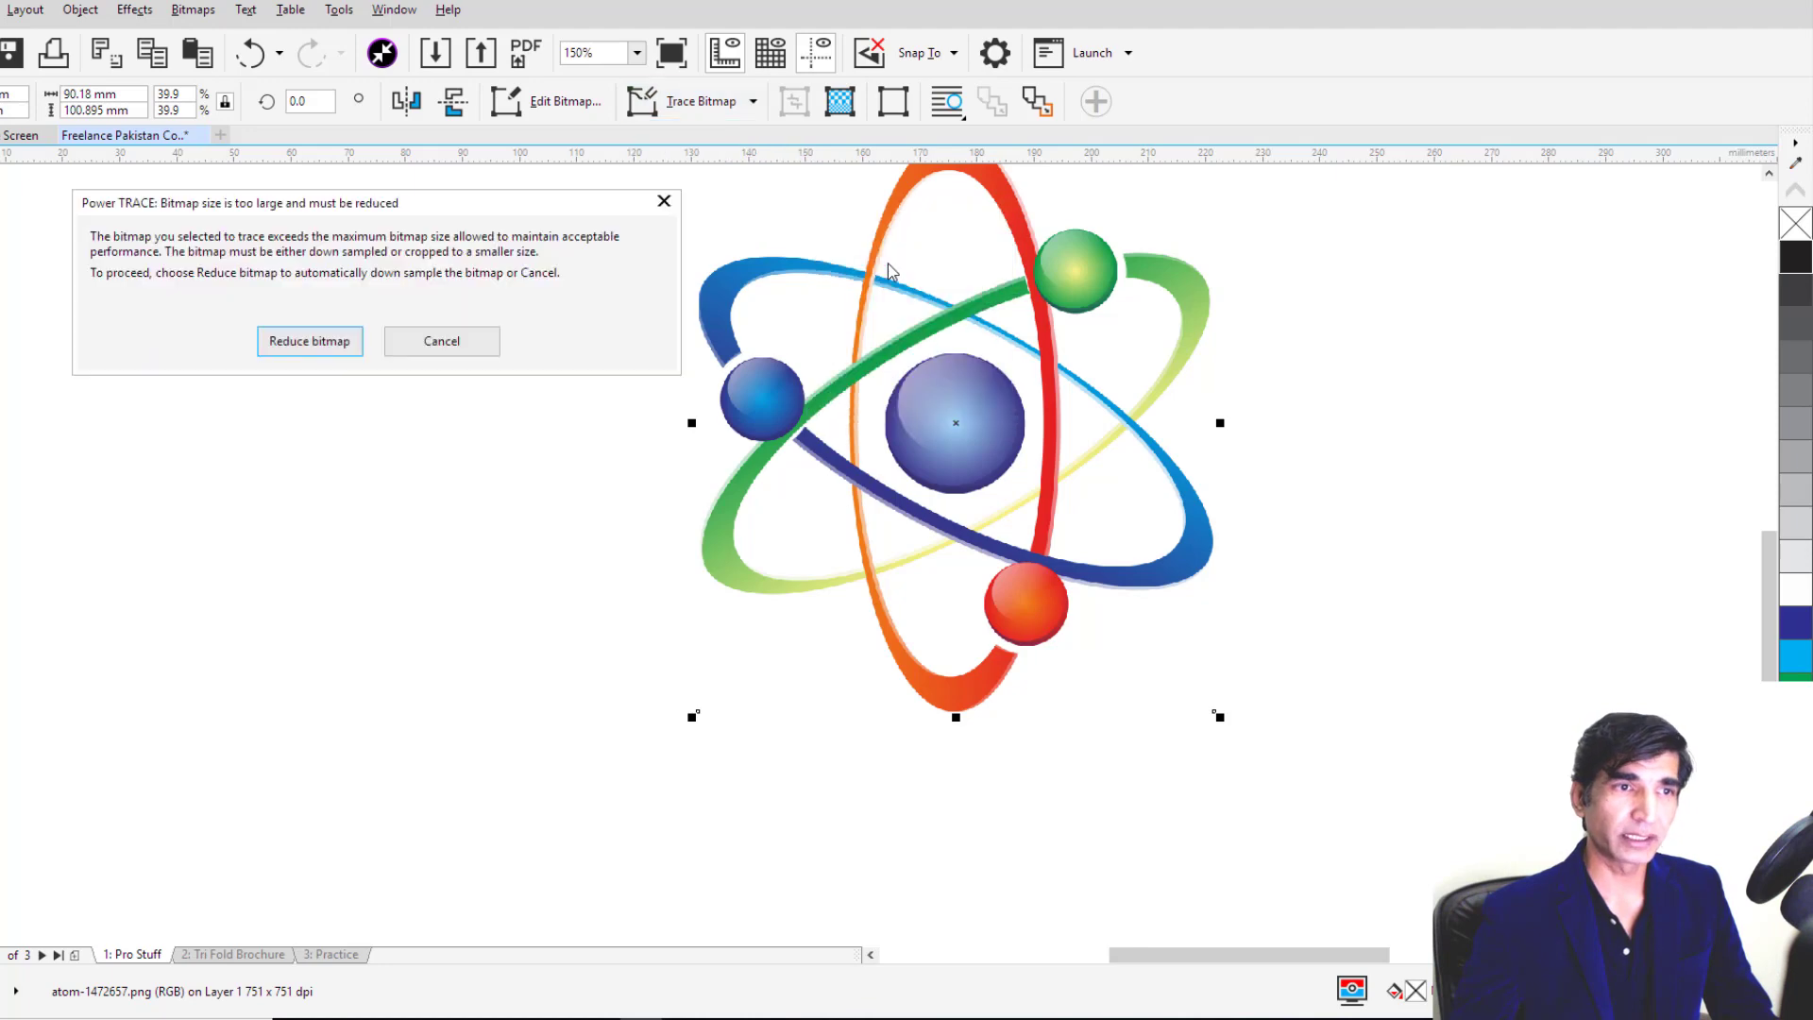
{"action": "left_click", "coordinate": [305, 342]}
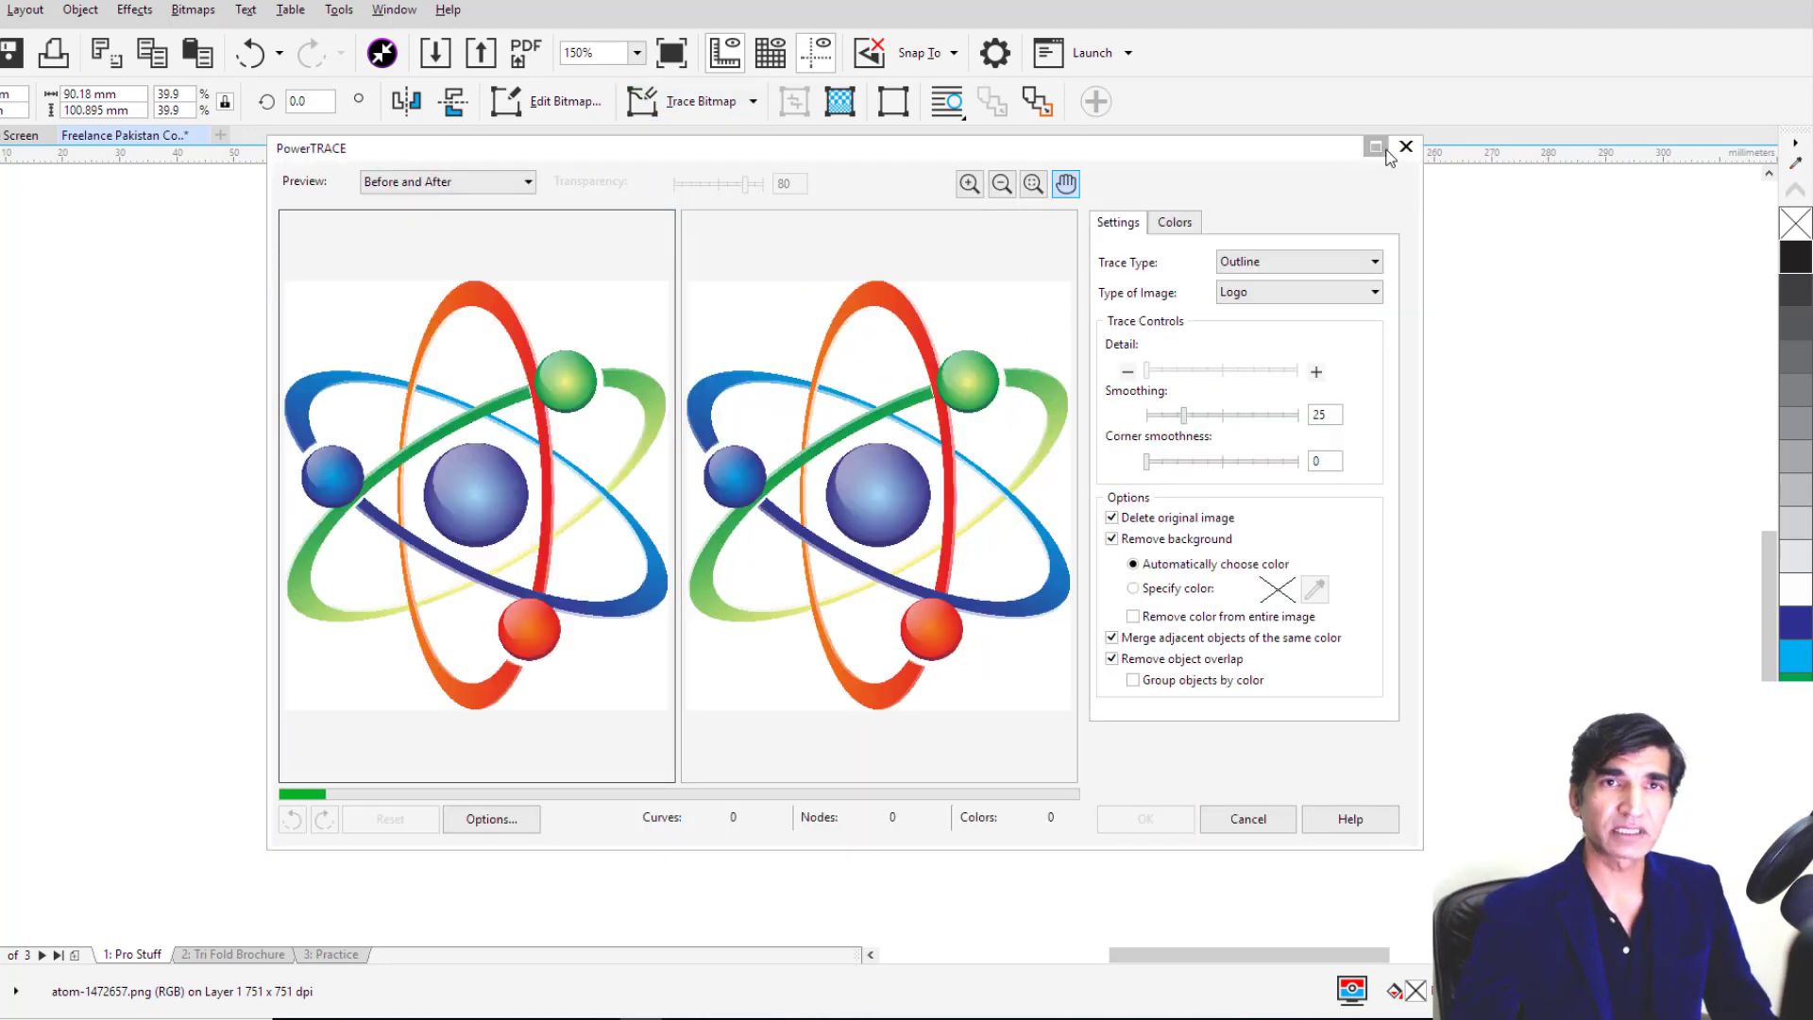
{"action": "left_click", "coordinate": [1376, 146]}
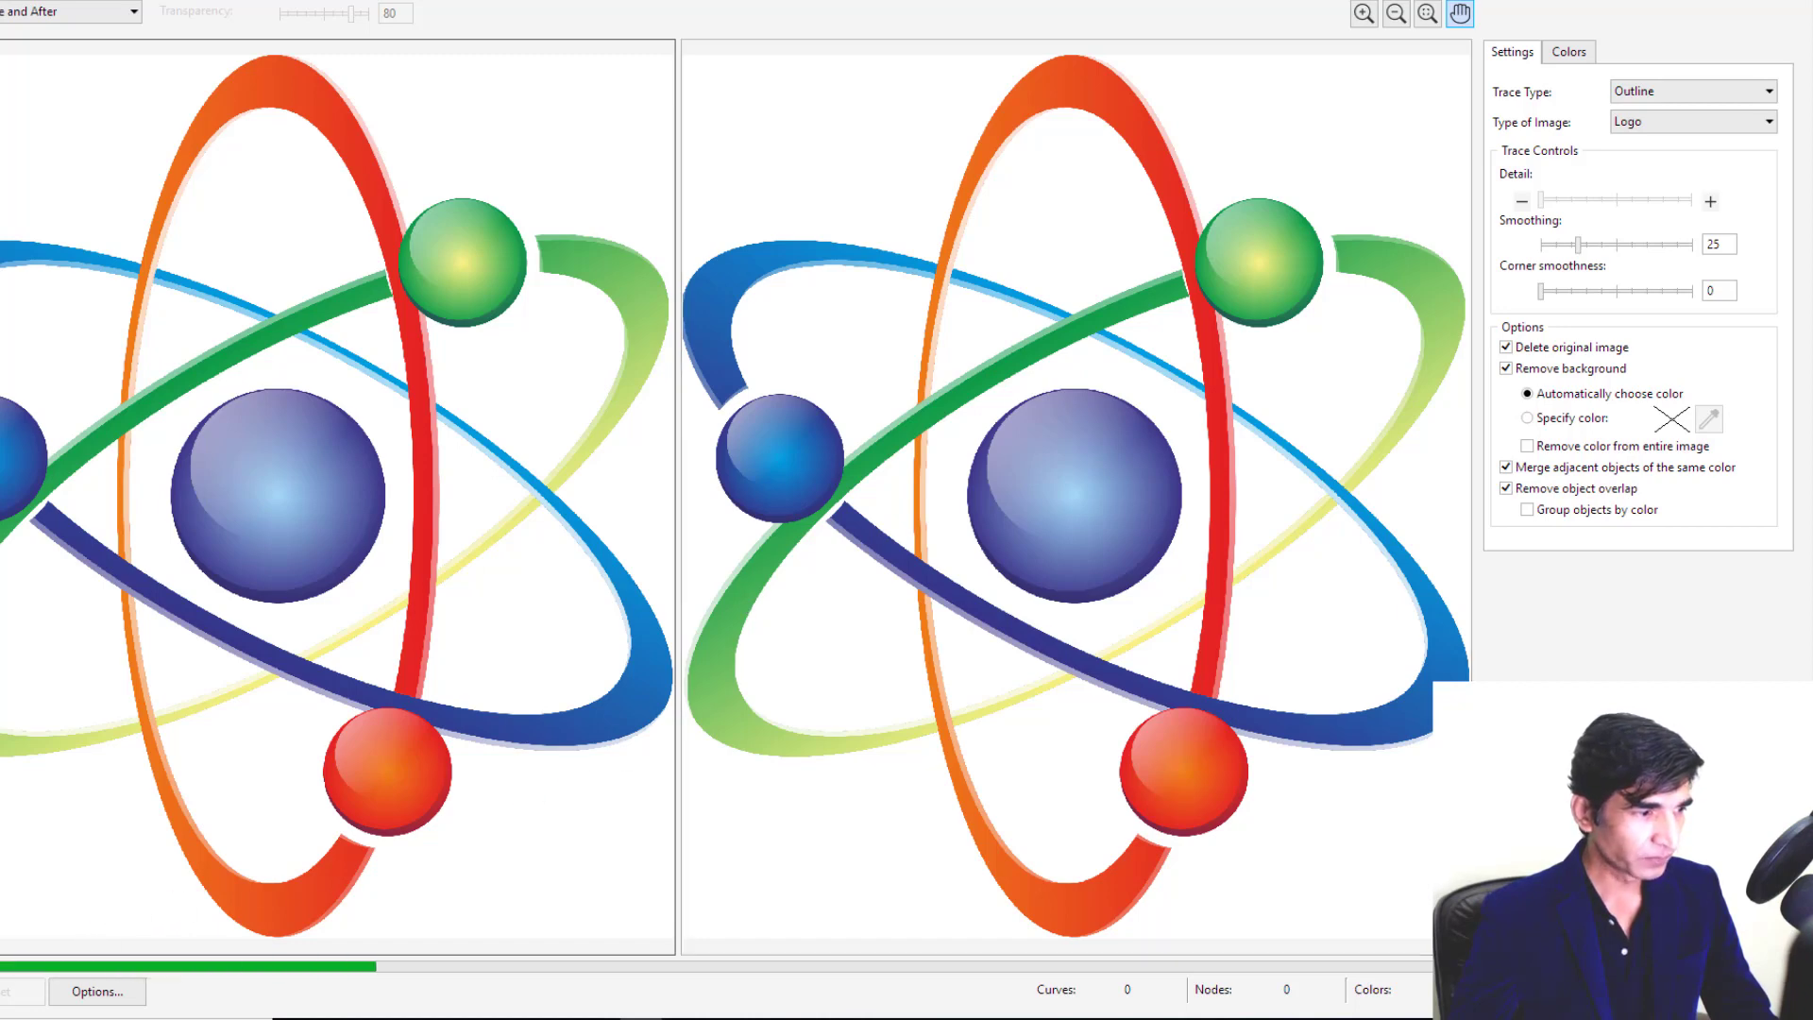
Step: Remove the automatically chosen background color from the entire image in the trace and check the preview up close
{"action": "left_click", "coordinate": [104, 993]}
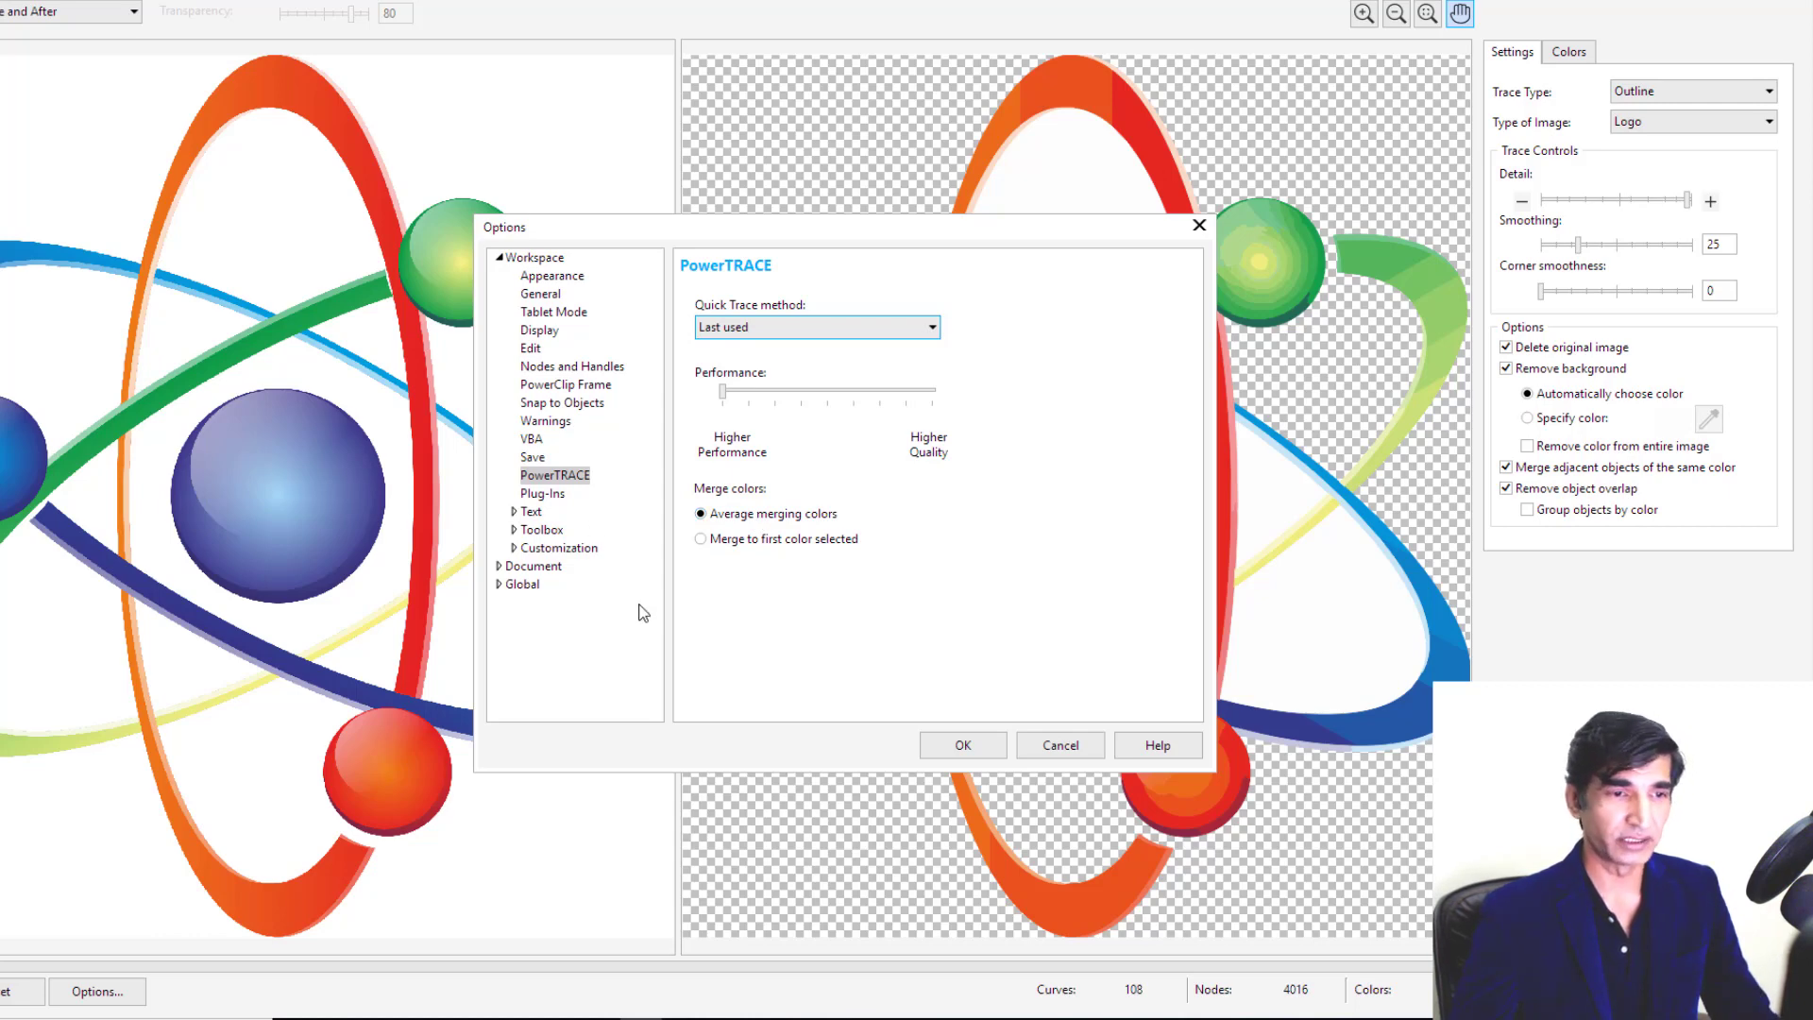
{"action": "left_click", "coordinate": [1062, 746]}
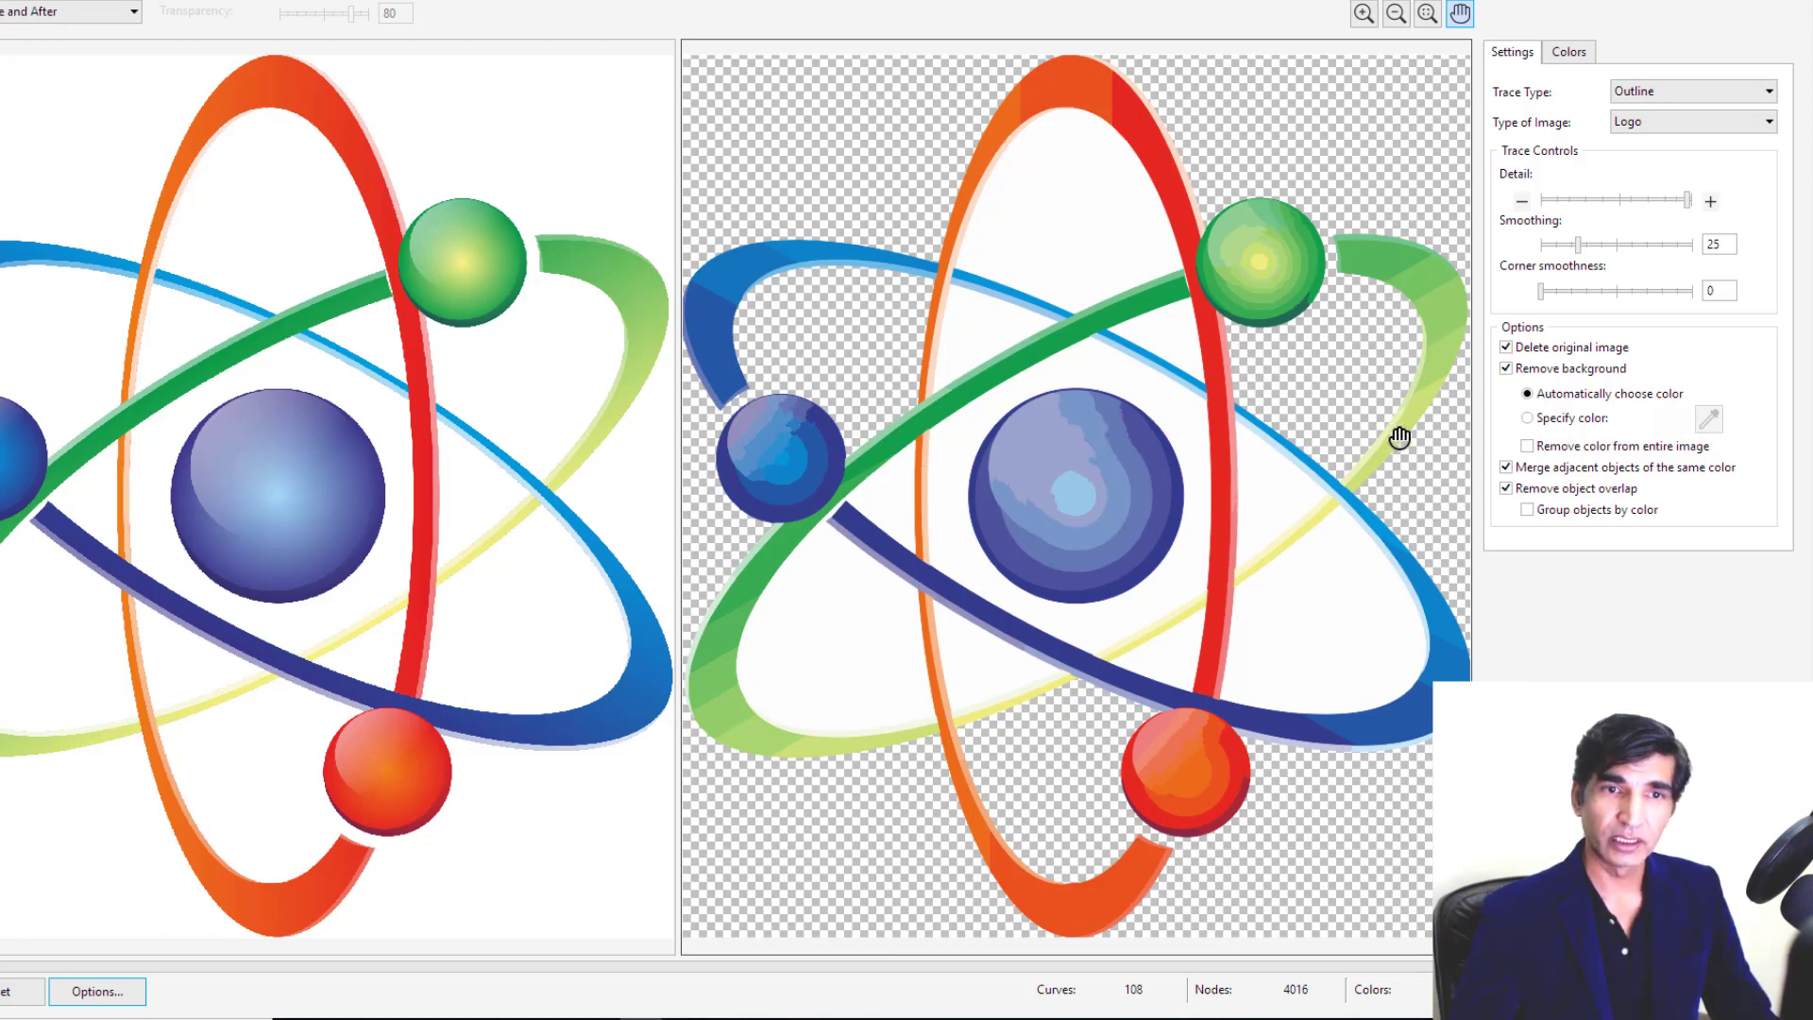
{"action": "left_click", "coordinate": [1528, 447]}
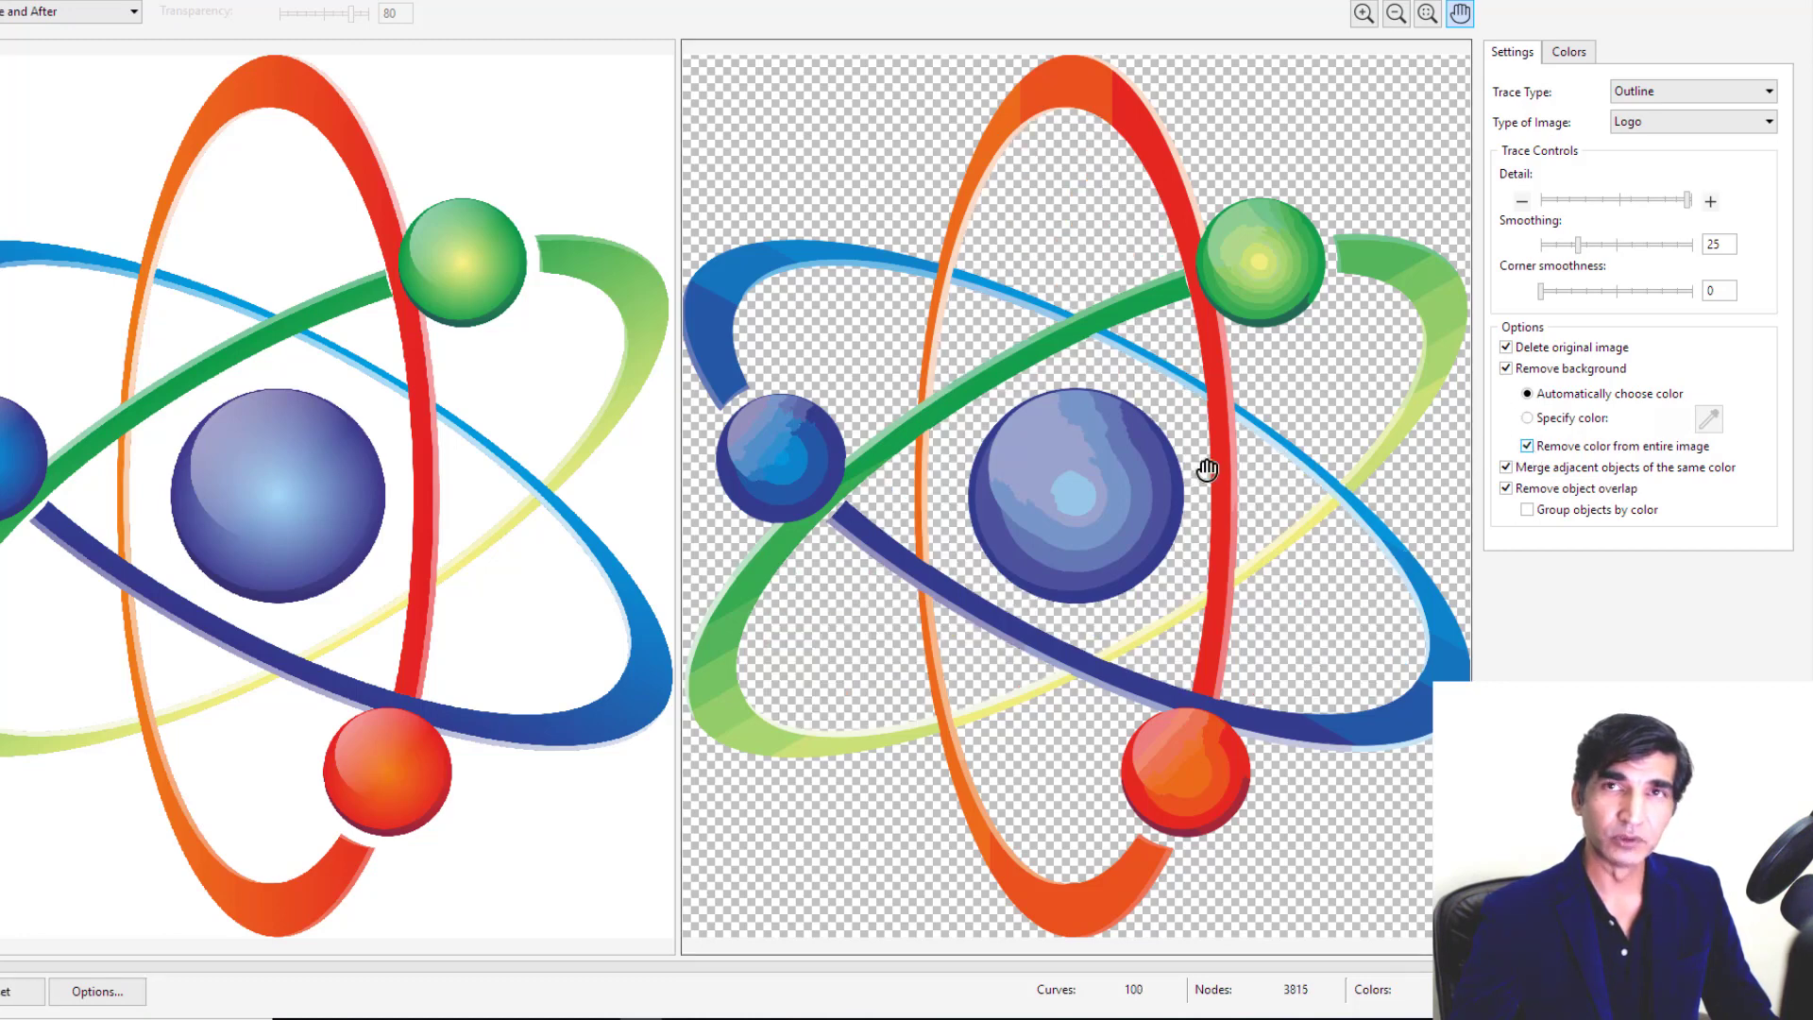
{"action": "scroll", "coordinate": [1168, 465], "scroll_direction": "up", "scroll_amount": 5}
{"action": "scroll", "coordinate": [1168, 464], "scroll_direction": "down", "scroll_amount": 6}
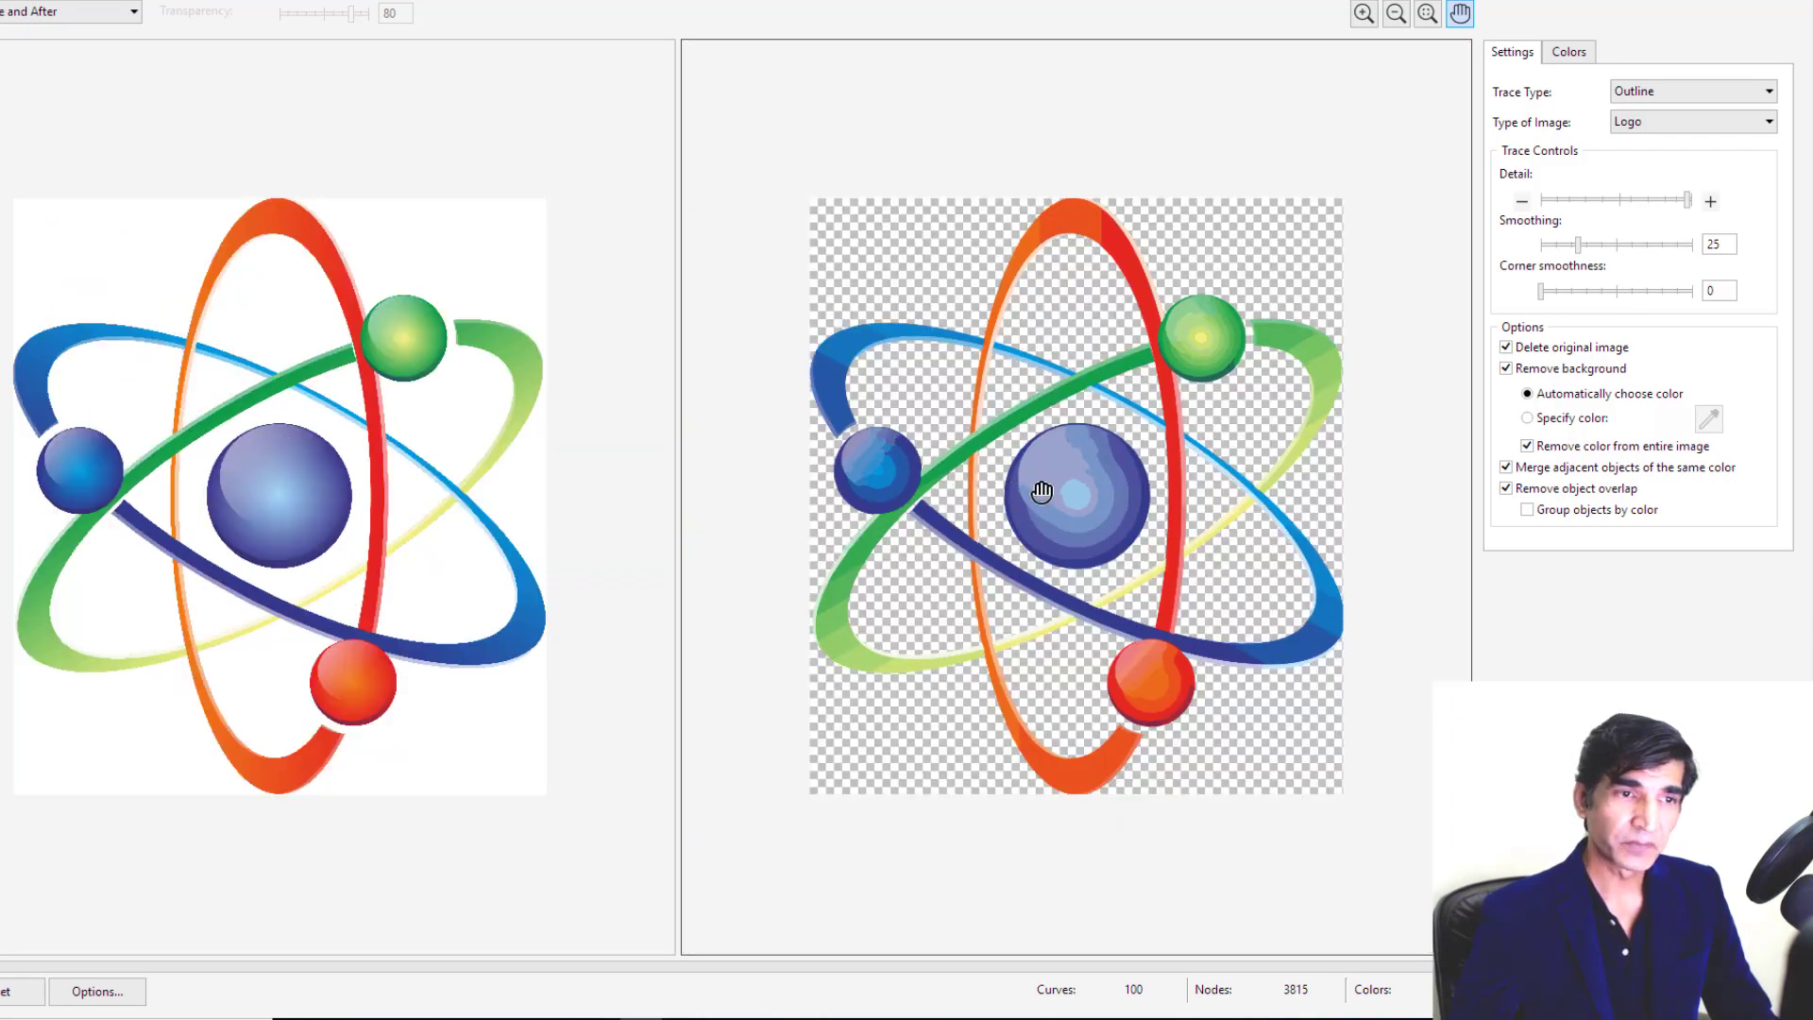
Step: Lower the trace detail to slightly above its minimum to reduce the central sphere to one flat shape
{"action": "scroll", "coordinate": [1073, 506], "scroll_direction": "up", "scroll_amount": 4}
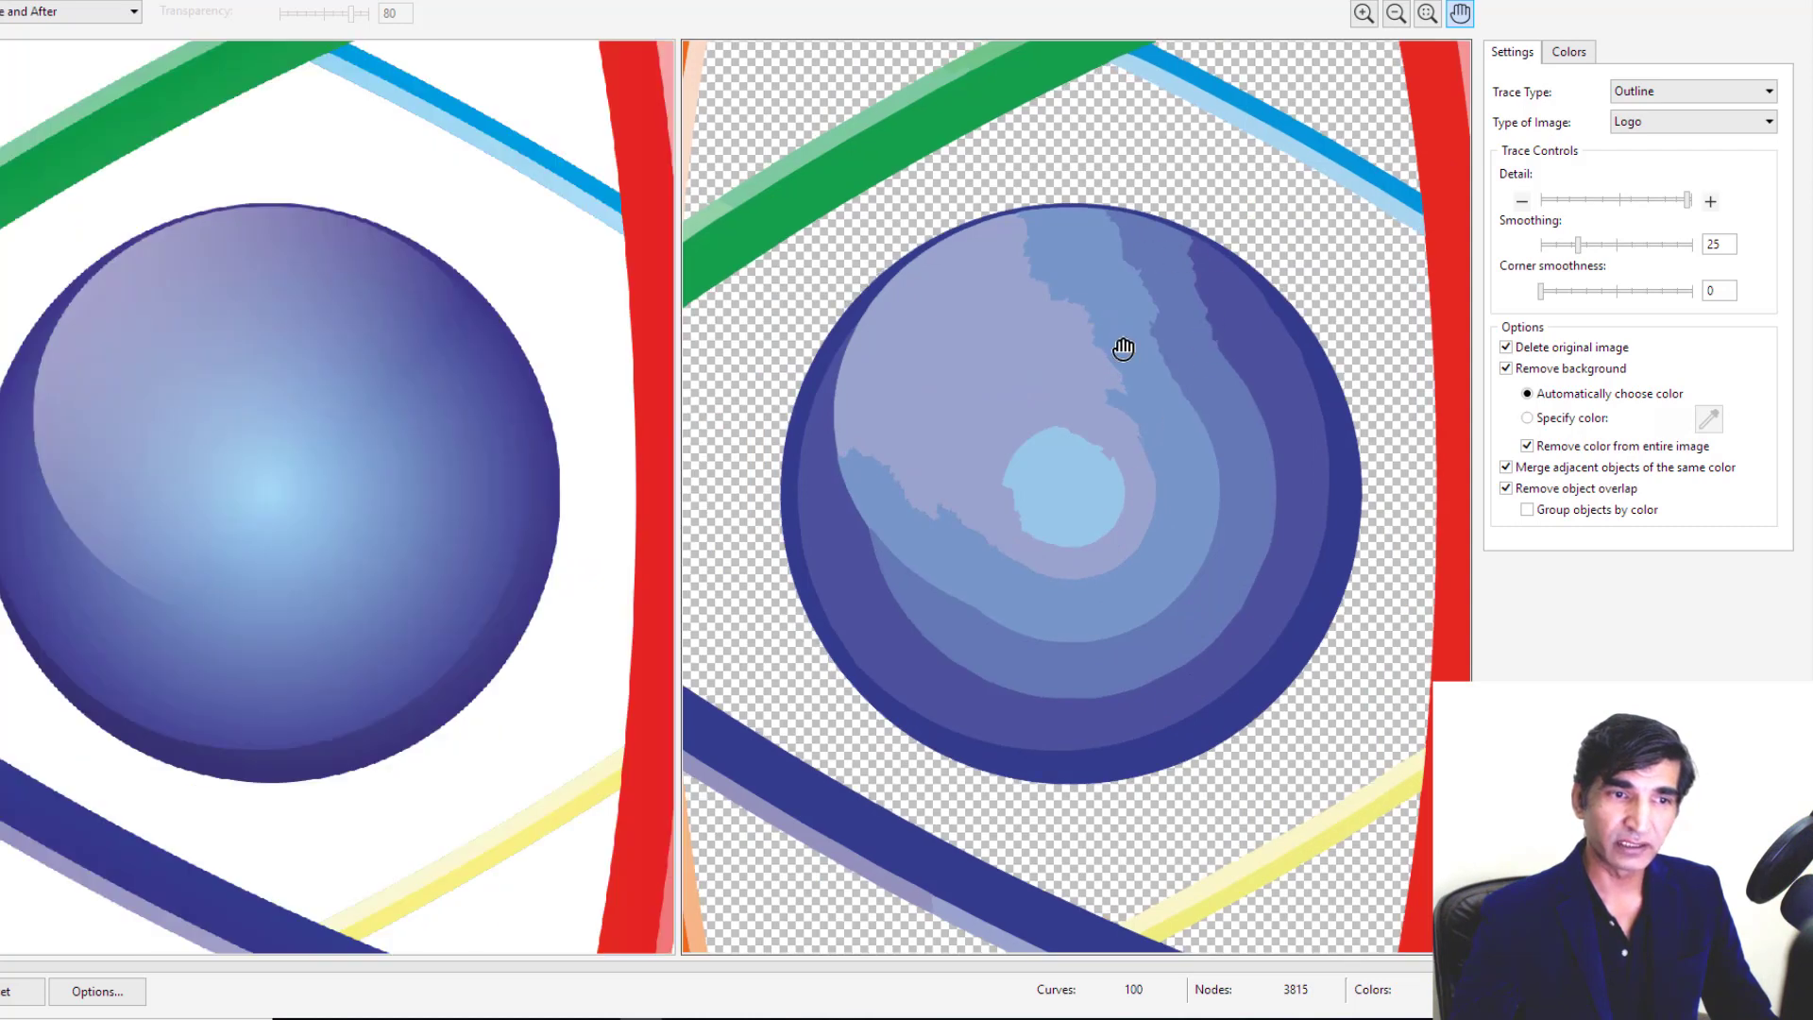
{"action": "scroll", "coordinate": [1266, 543], "scroll_direction": "up", "scroll_amount": 2}
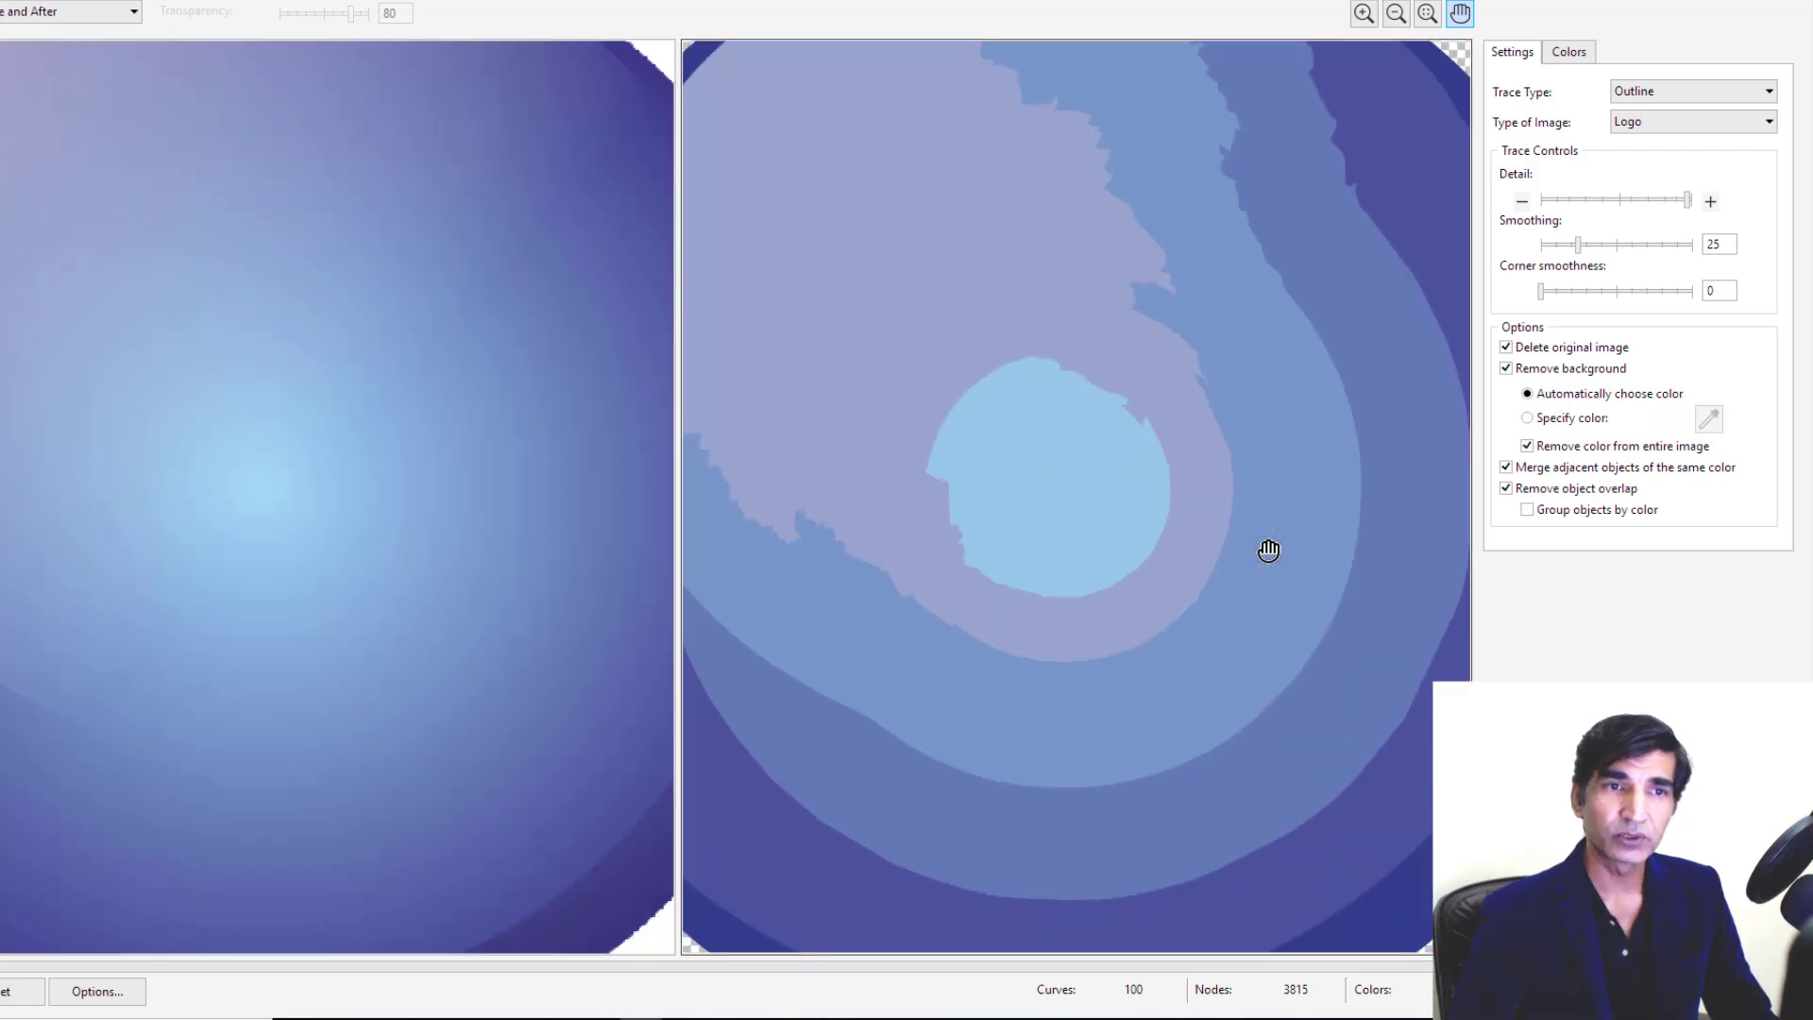
{"action": "scroll", "coordinate": [1269, 550], "scroll_direction": "down", "scroll_amount": 3}
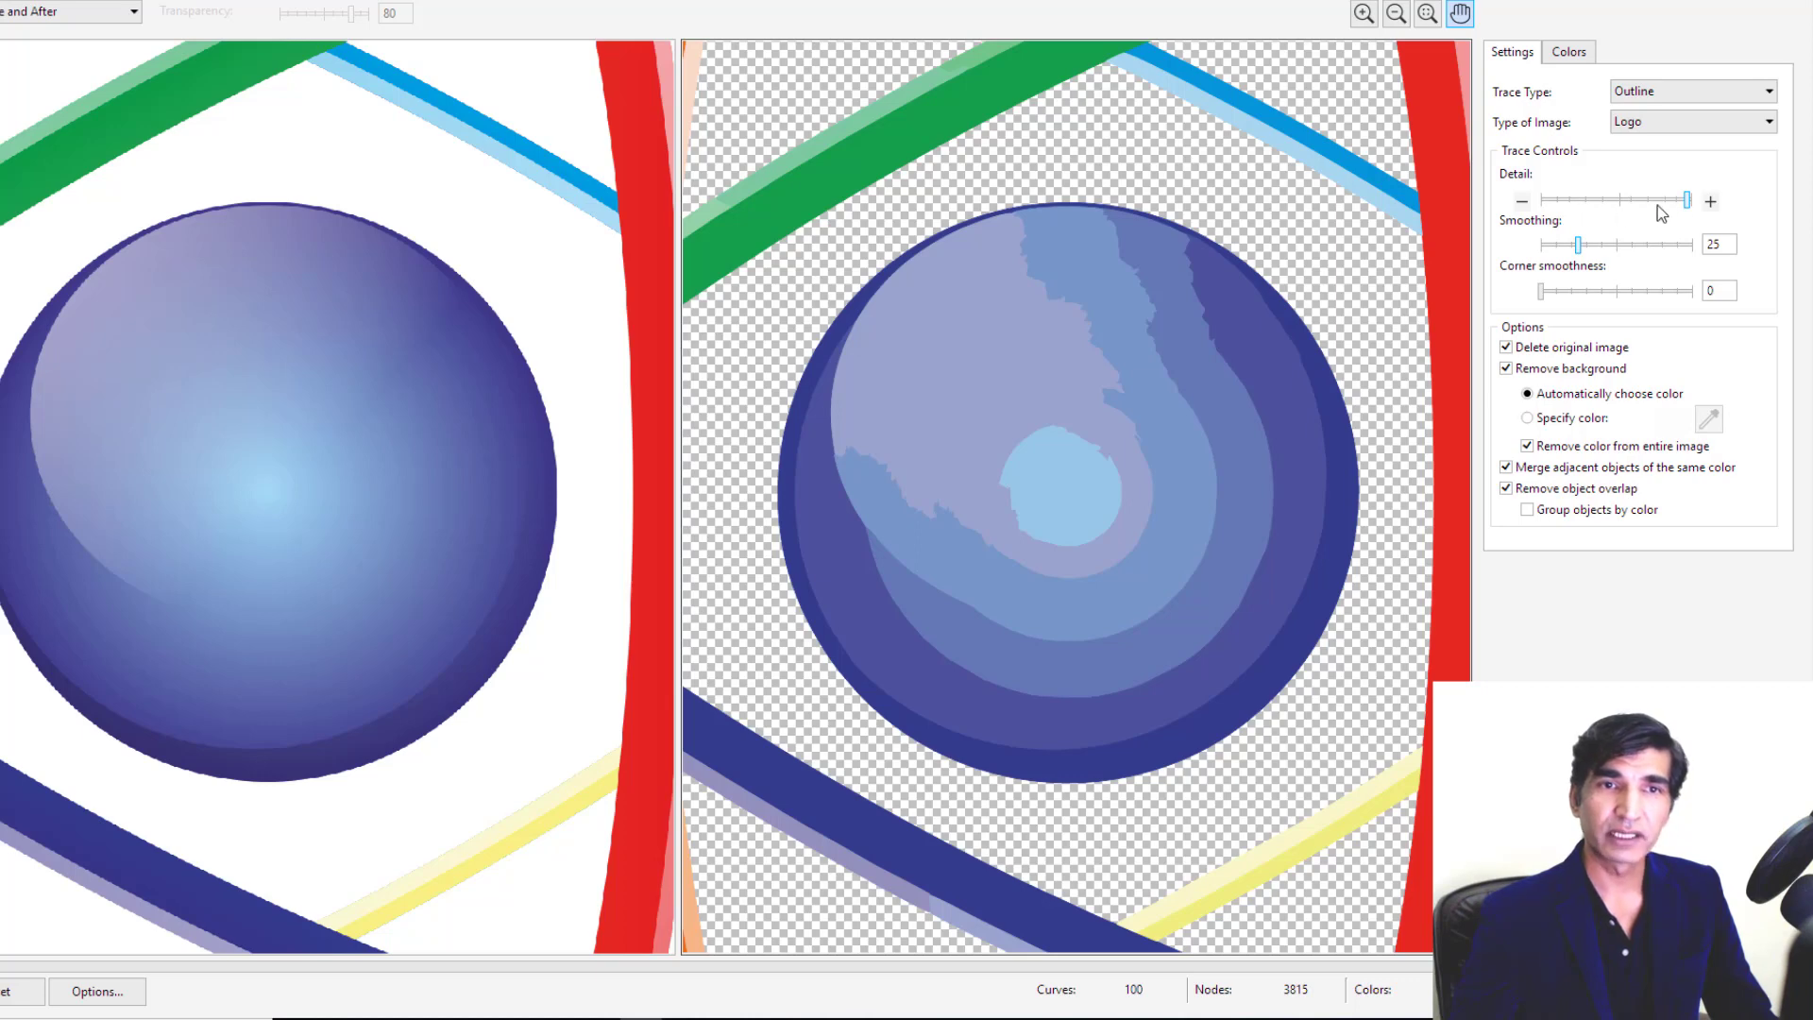
{"action": "left_click_drag", "start_coordinate": [1688, 201], "coordinate": [1541, 202]}
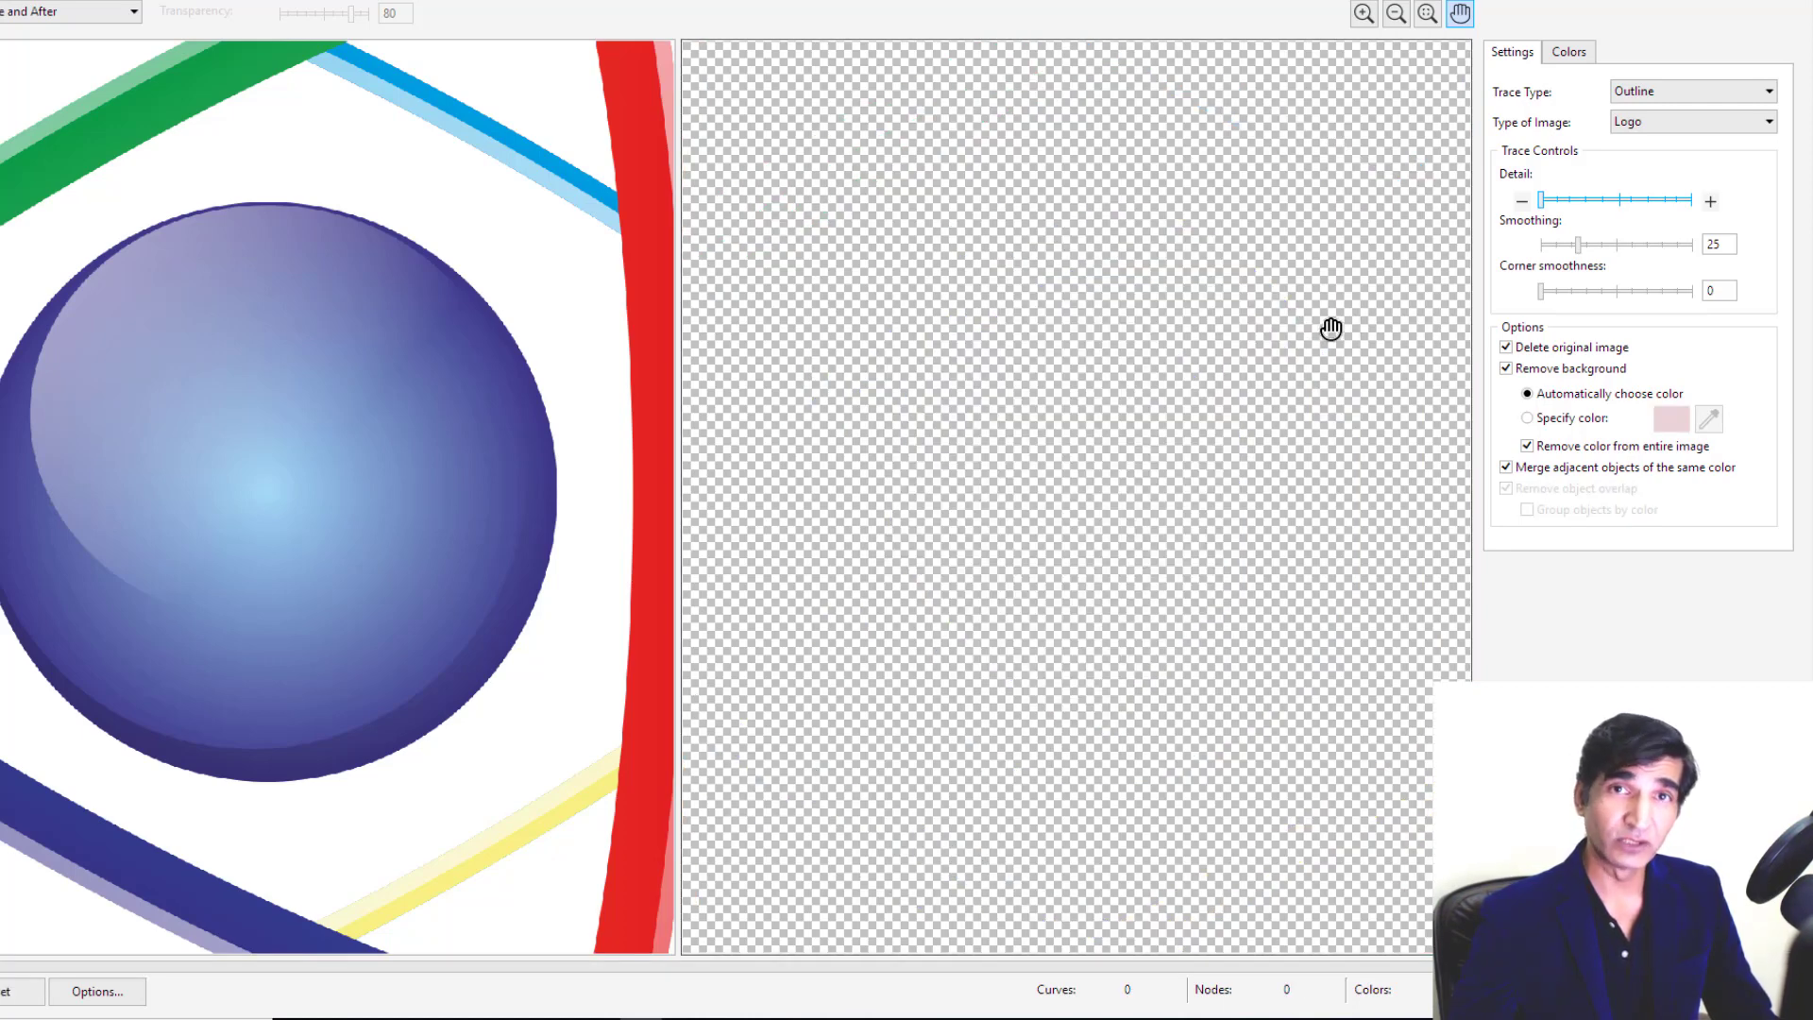
{"action": "left_click", "coordinate": [1569, 201]}
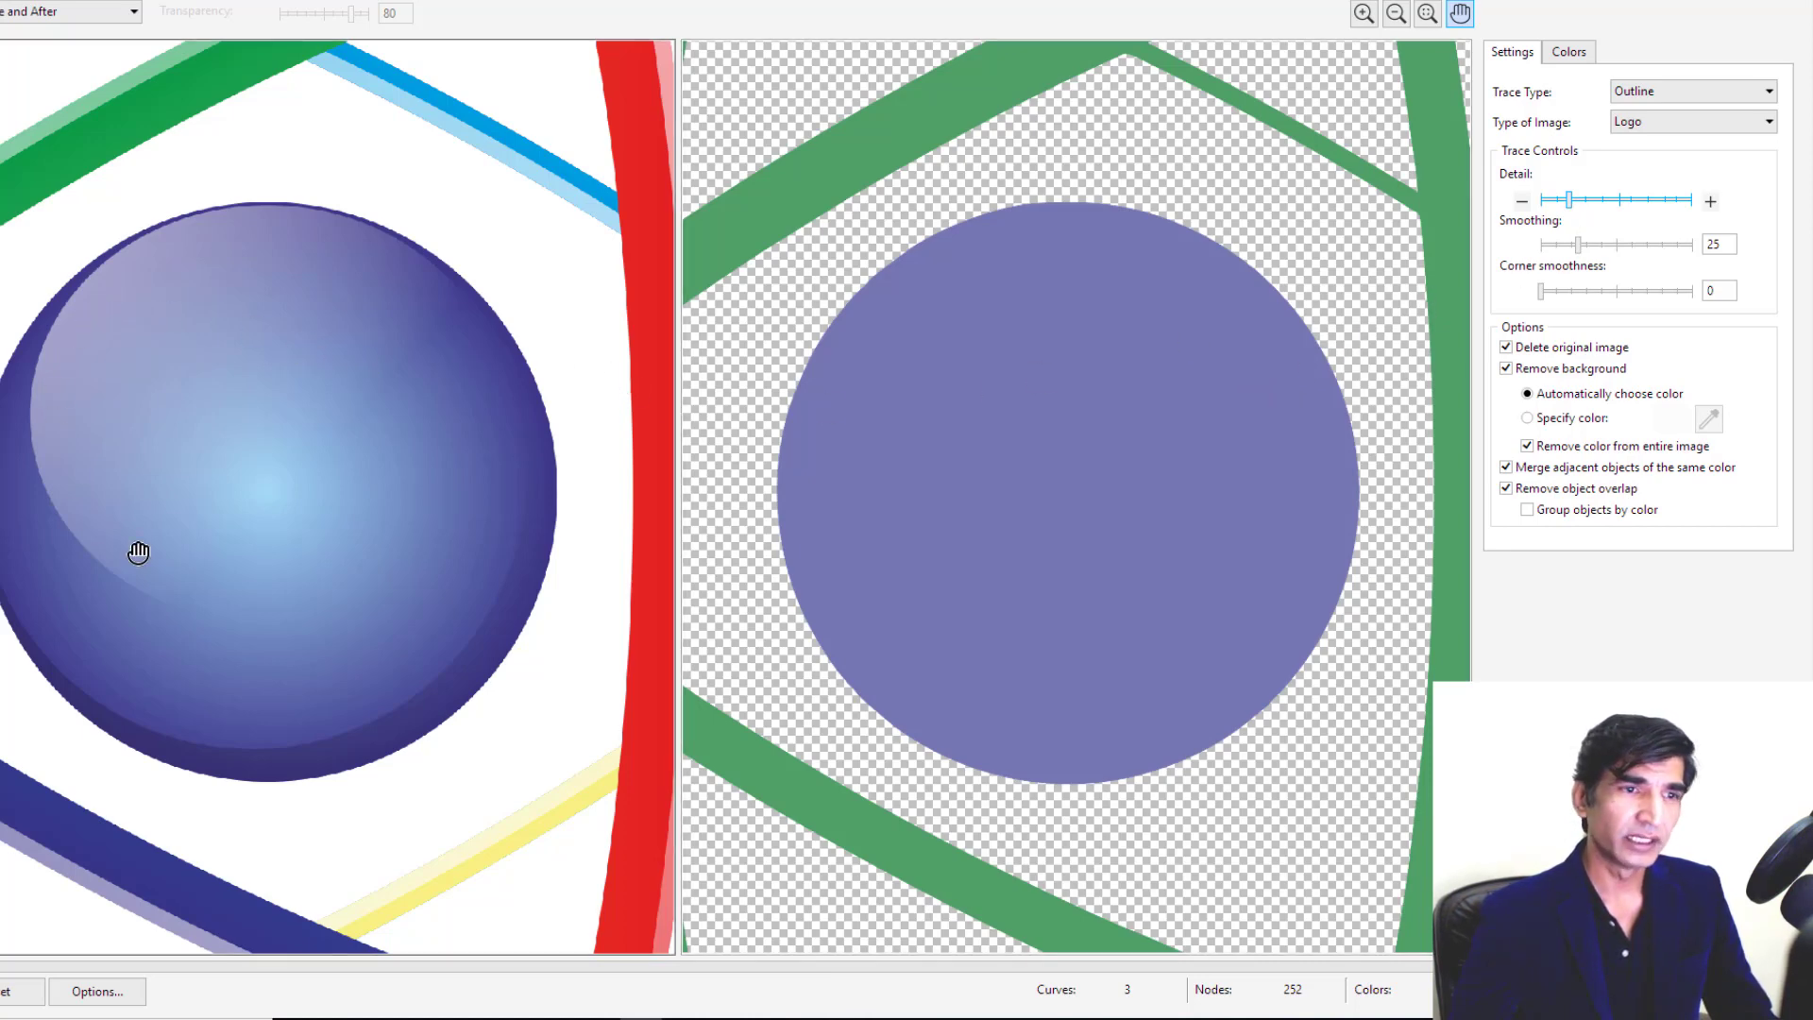
Step: Compare the simplified trace with the original bitmap, up close around the small blue sphere and the neighbouring orbit bands
{"action": "scroll", "coordinate": [1031, 402], "scroll_direction": "down", "scroll_amount": 2}
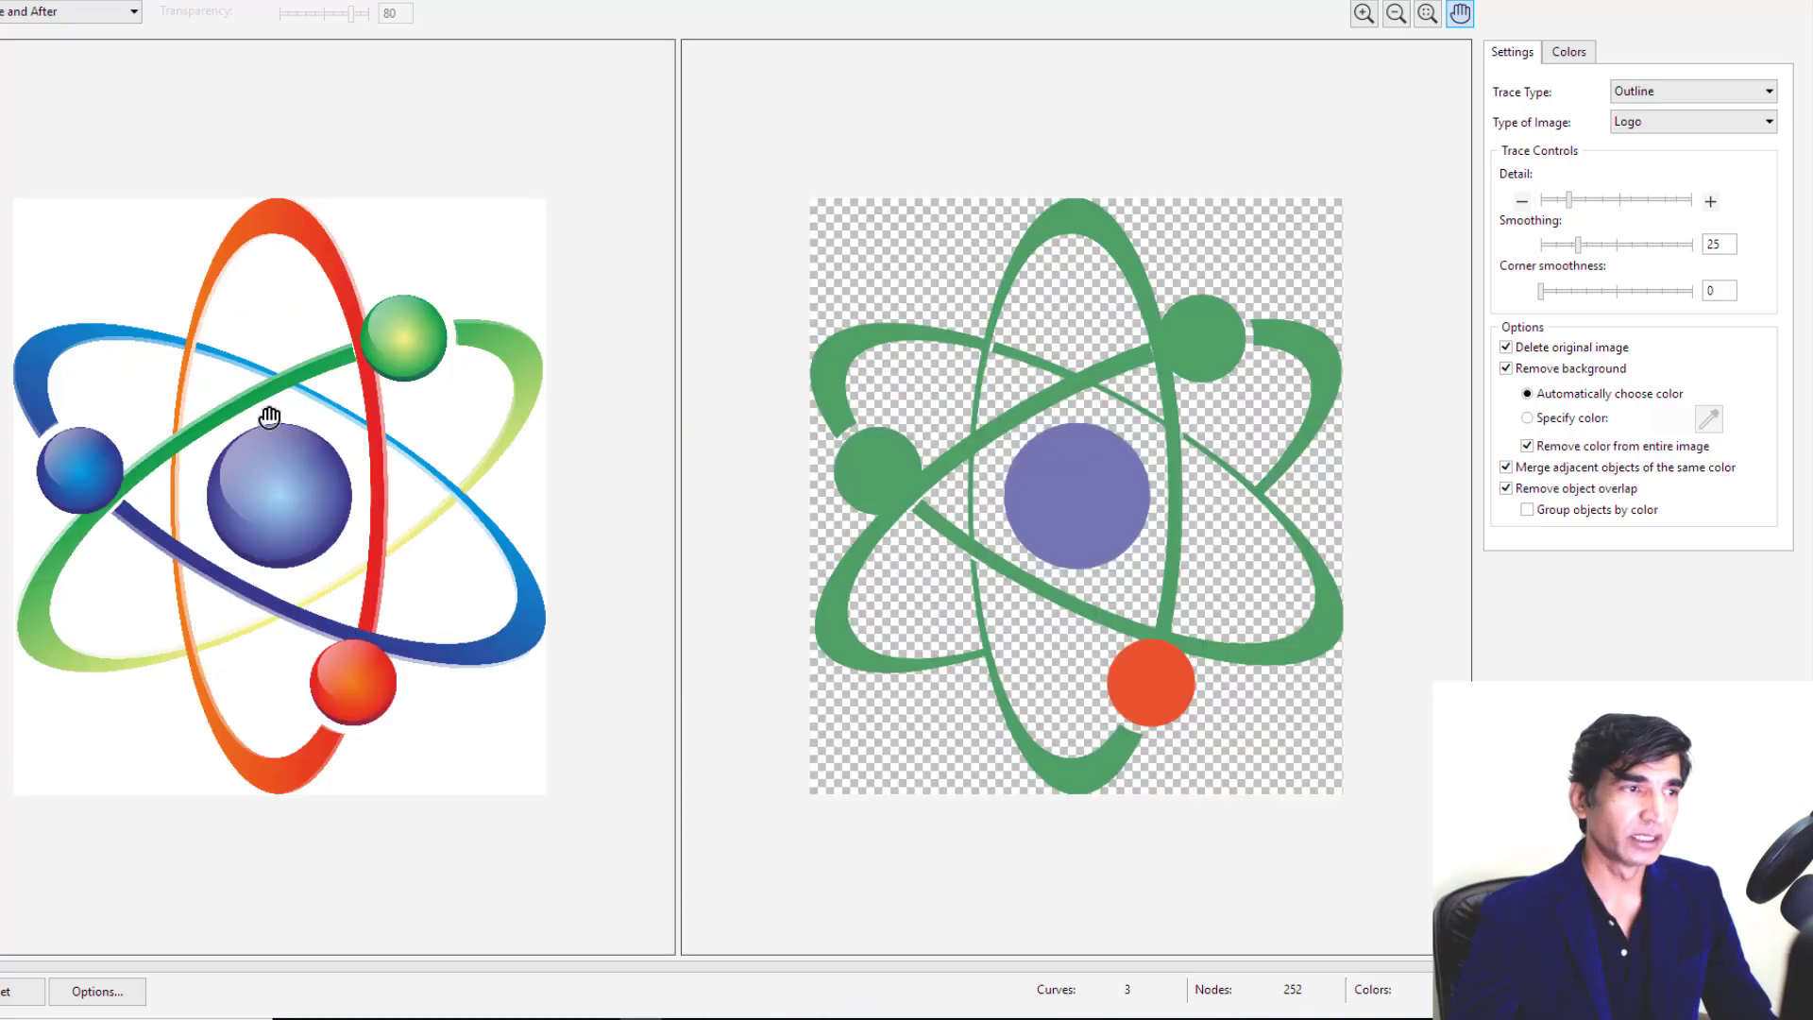
{"action": "scroll", "coordinate": [275, 410], "scroll_direction": "up", "scroll_amount": 1}
{"action": "scroll", "coordinate": [967, 491], "scroll_direction": "up", "scroll_amount": 1}
{"action": "scroll", "coordinate": [973, 485], "scroll_direction": "down", "scroll_amount": 2}
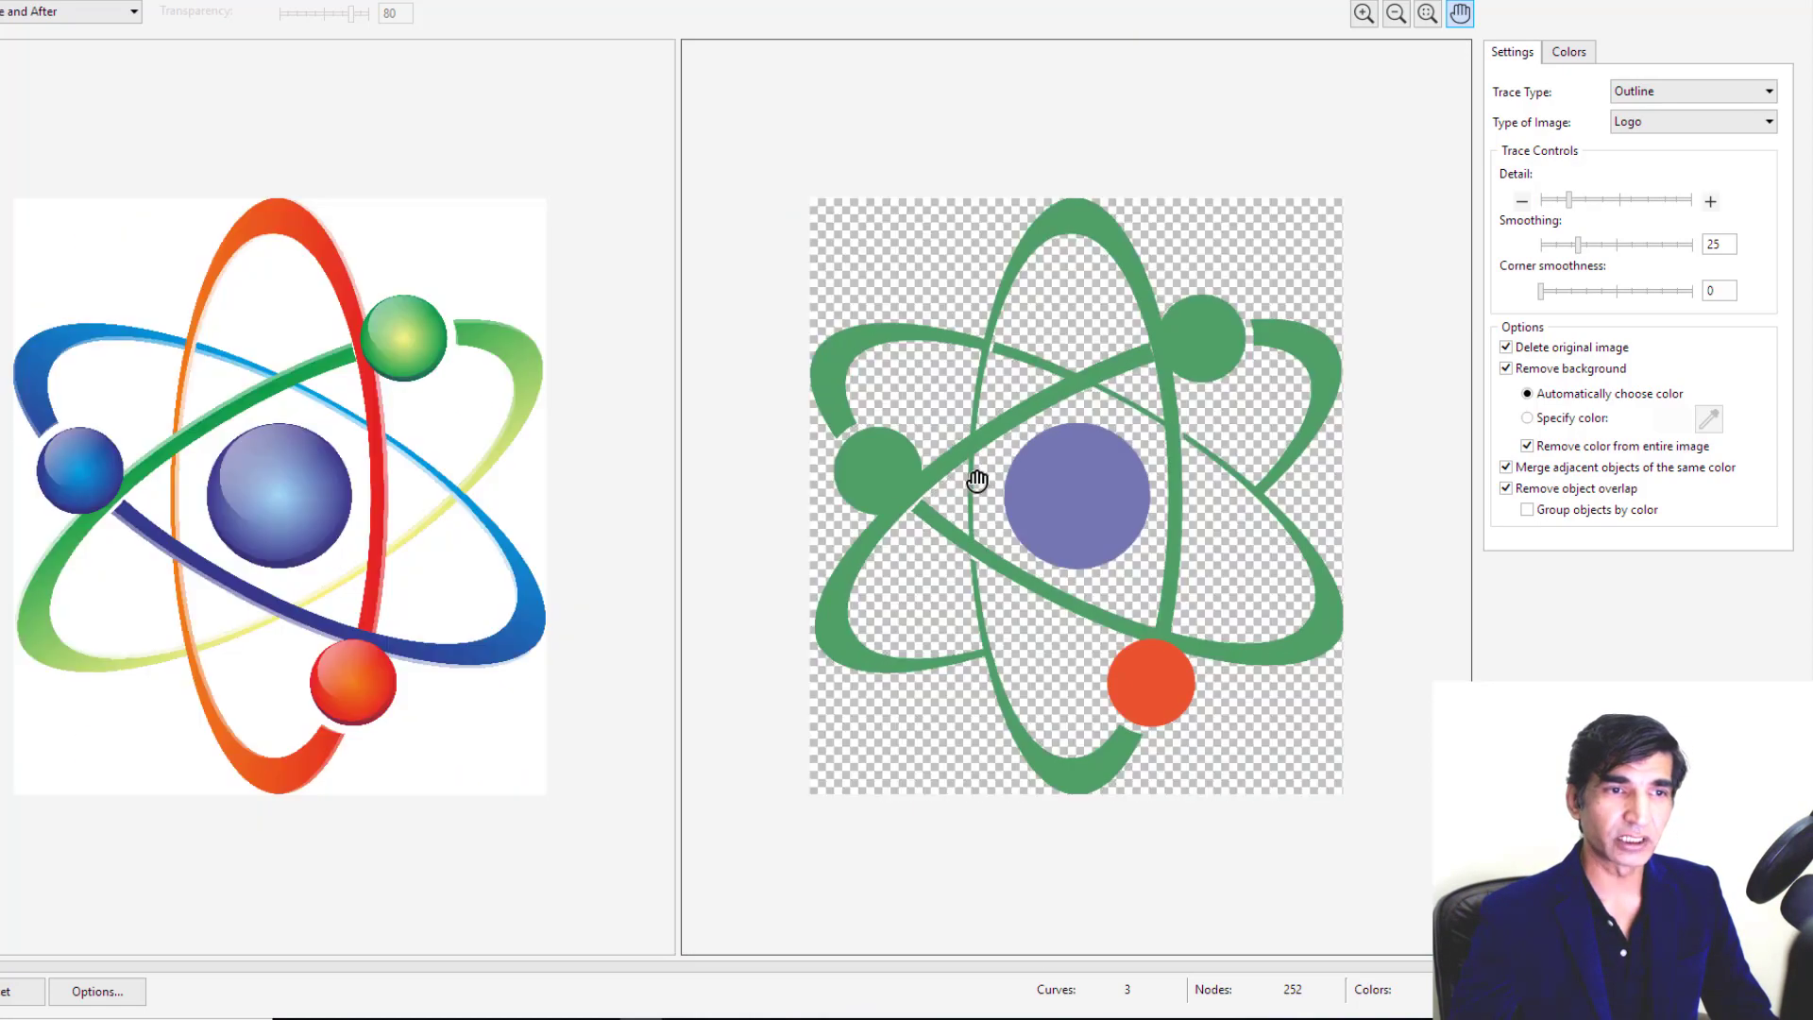
{"action": "scroll", "coordinate": [983, 477], "scroll_direction": "up", "scroll_amount": 2}
{"action": "left_click_drag", "start_coordinate": [934, 375], "coordinate": [1341, 335]}
{"action": "left_click_drag", "start_coordinate": [995, 416], "coordinate": [1266, 425]}
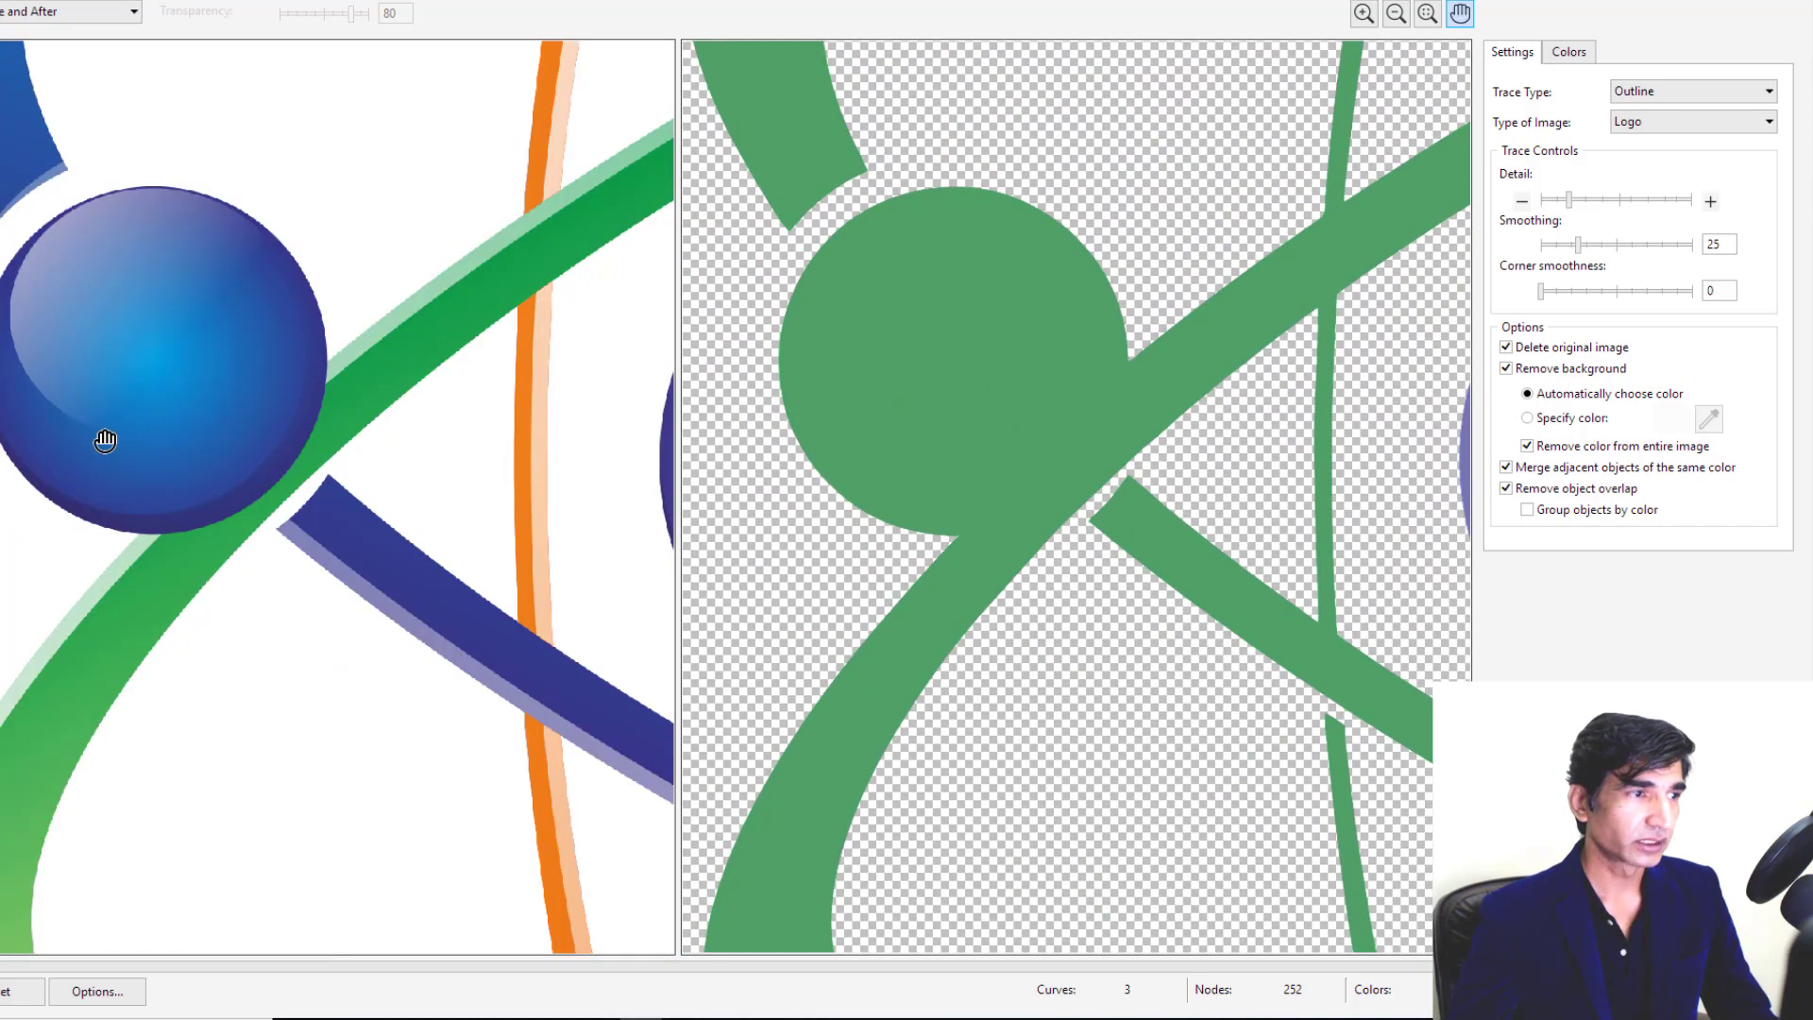
{"action": "left_click_drag", "start_coordinate": [216, 441], "coordinate": [217, 458]}
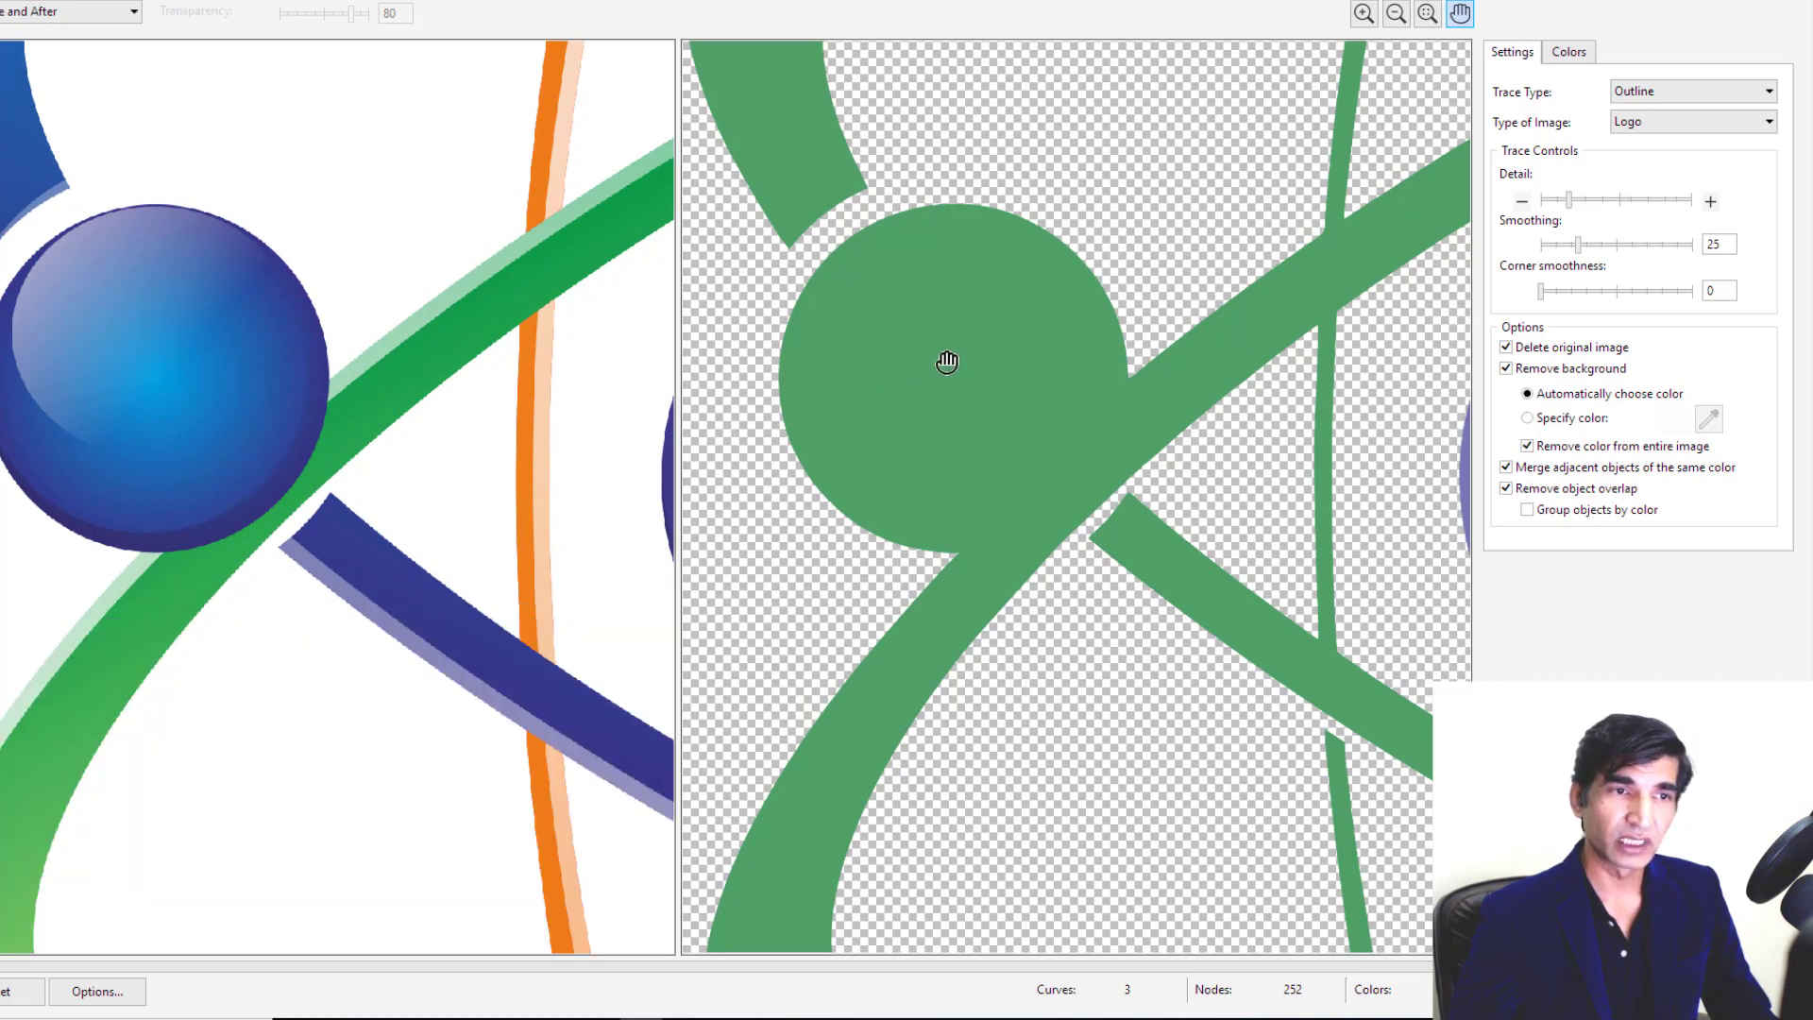
{"action": "left_click_drag", "start_coordinate": [1048, 304], "coordinate": [1138, 530]}
{"action": "left_click_drag", "start_coordinate": [967, 198], "coordinate": [971, 308]}
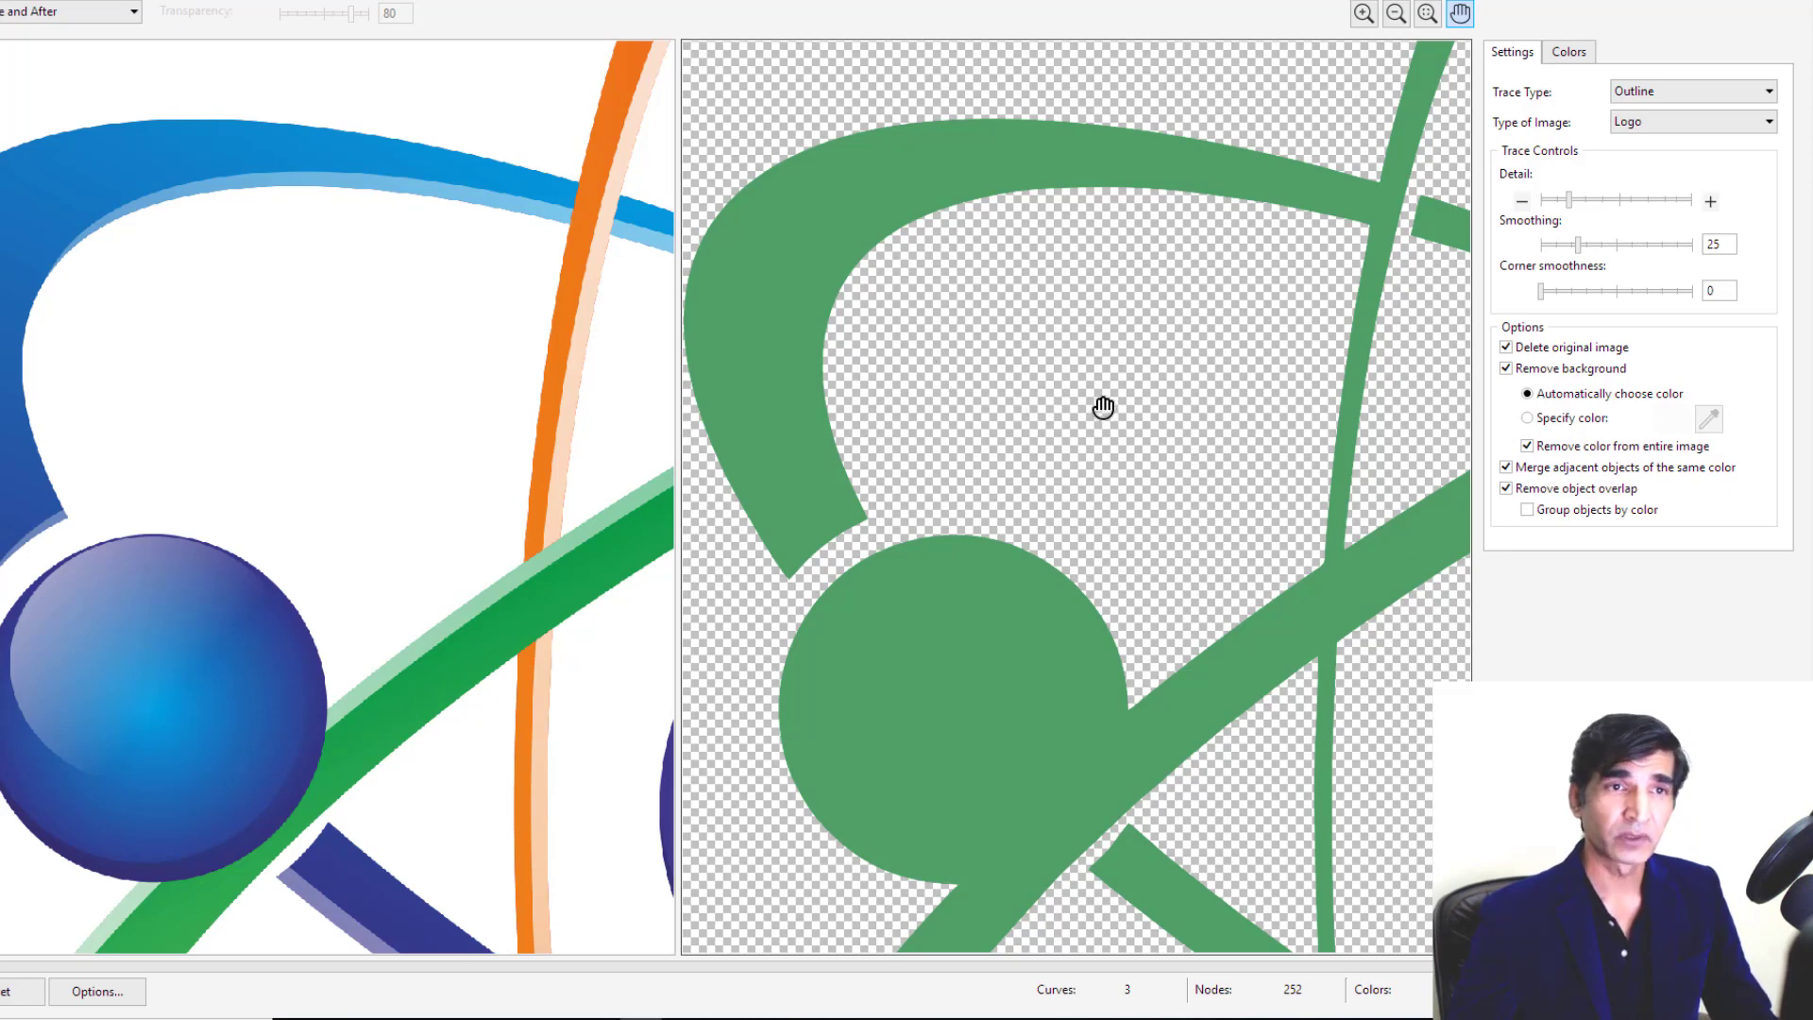
{"action": "scroll", "coordinate": [1103, 406], "scroll_direction": "down", "scroll_amount": 1}
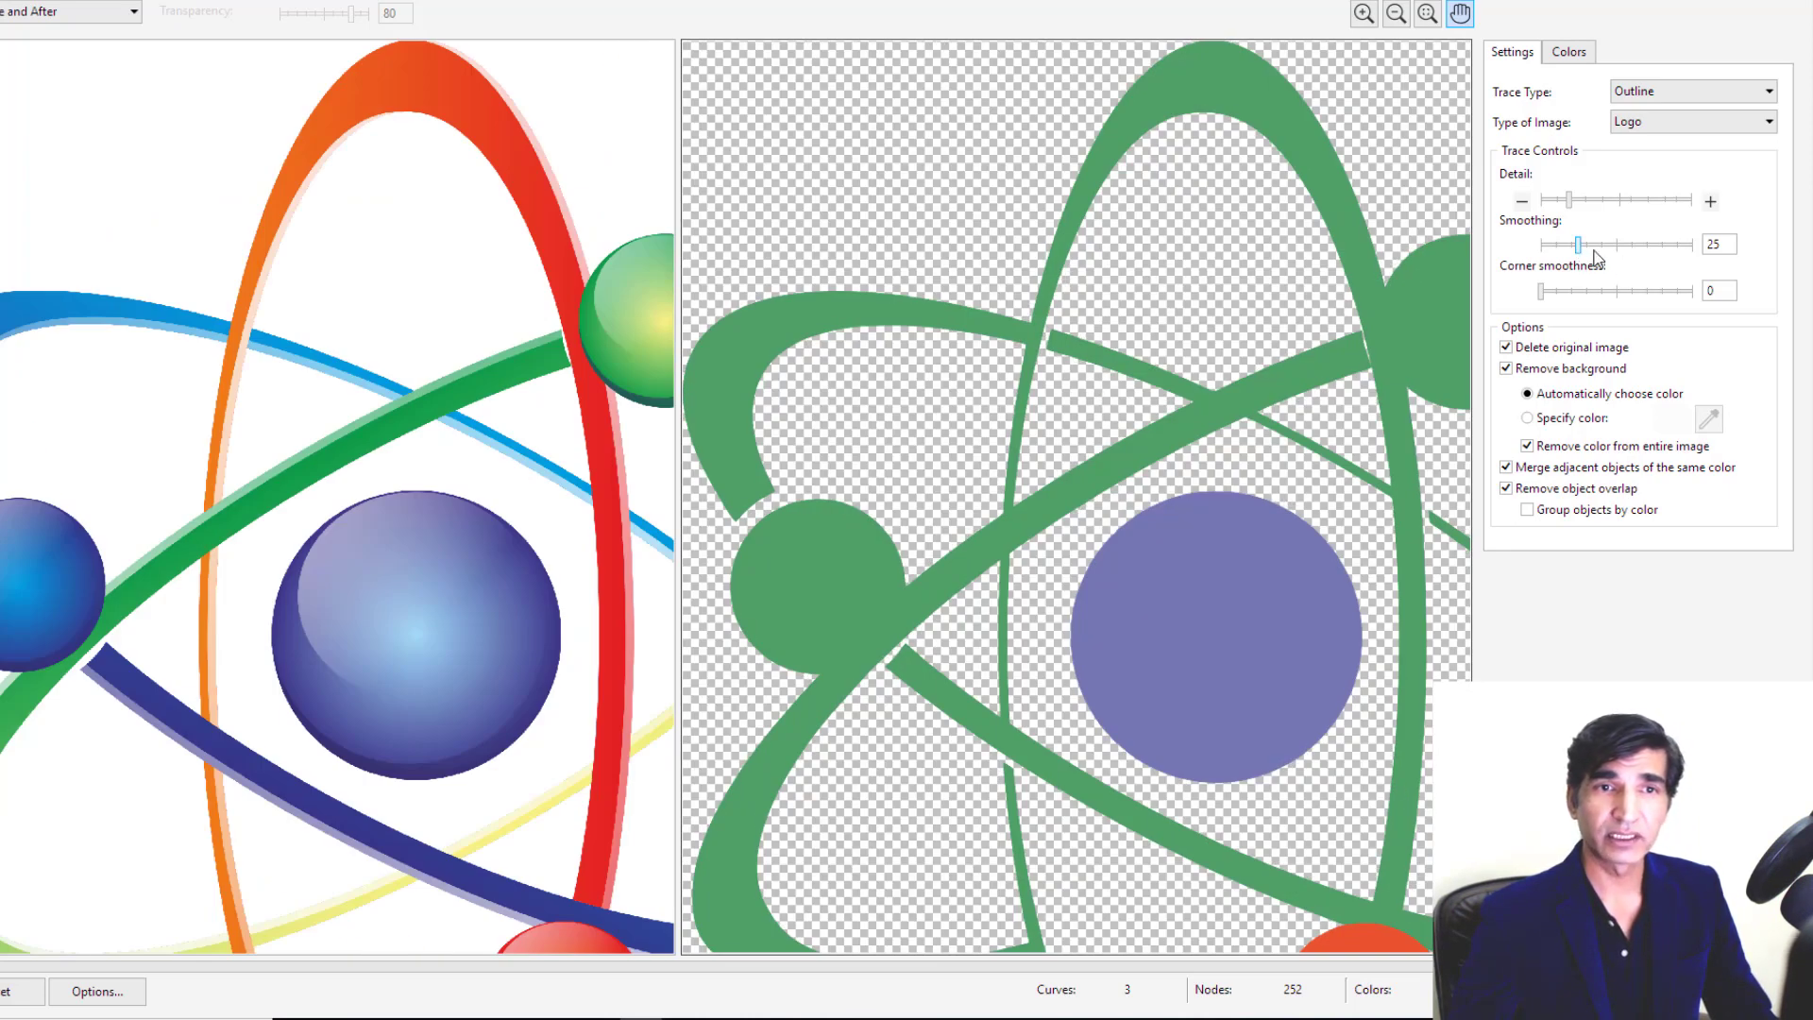
Step: Try smoothing values of 26 and 0 on the trace and inspect the green orbit band's edges
{"action": "scroll", "coordinate": [1275, 170], "scroll_direction": "up", "scroll_amount": 1}
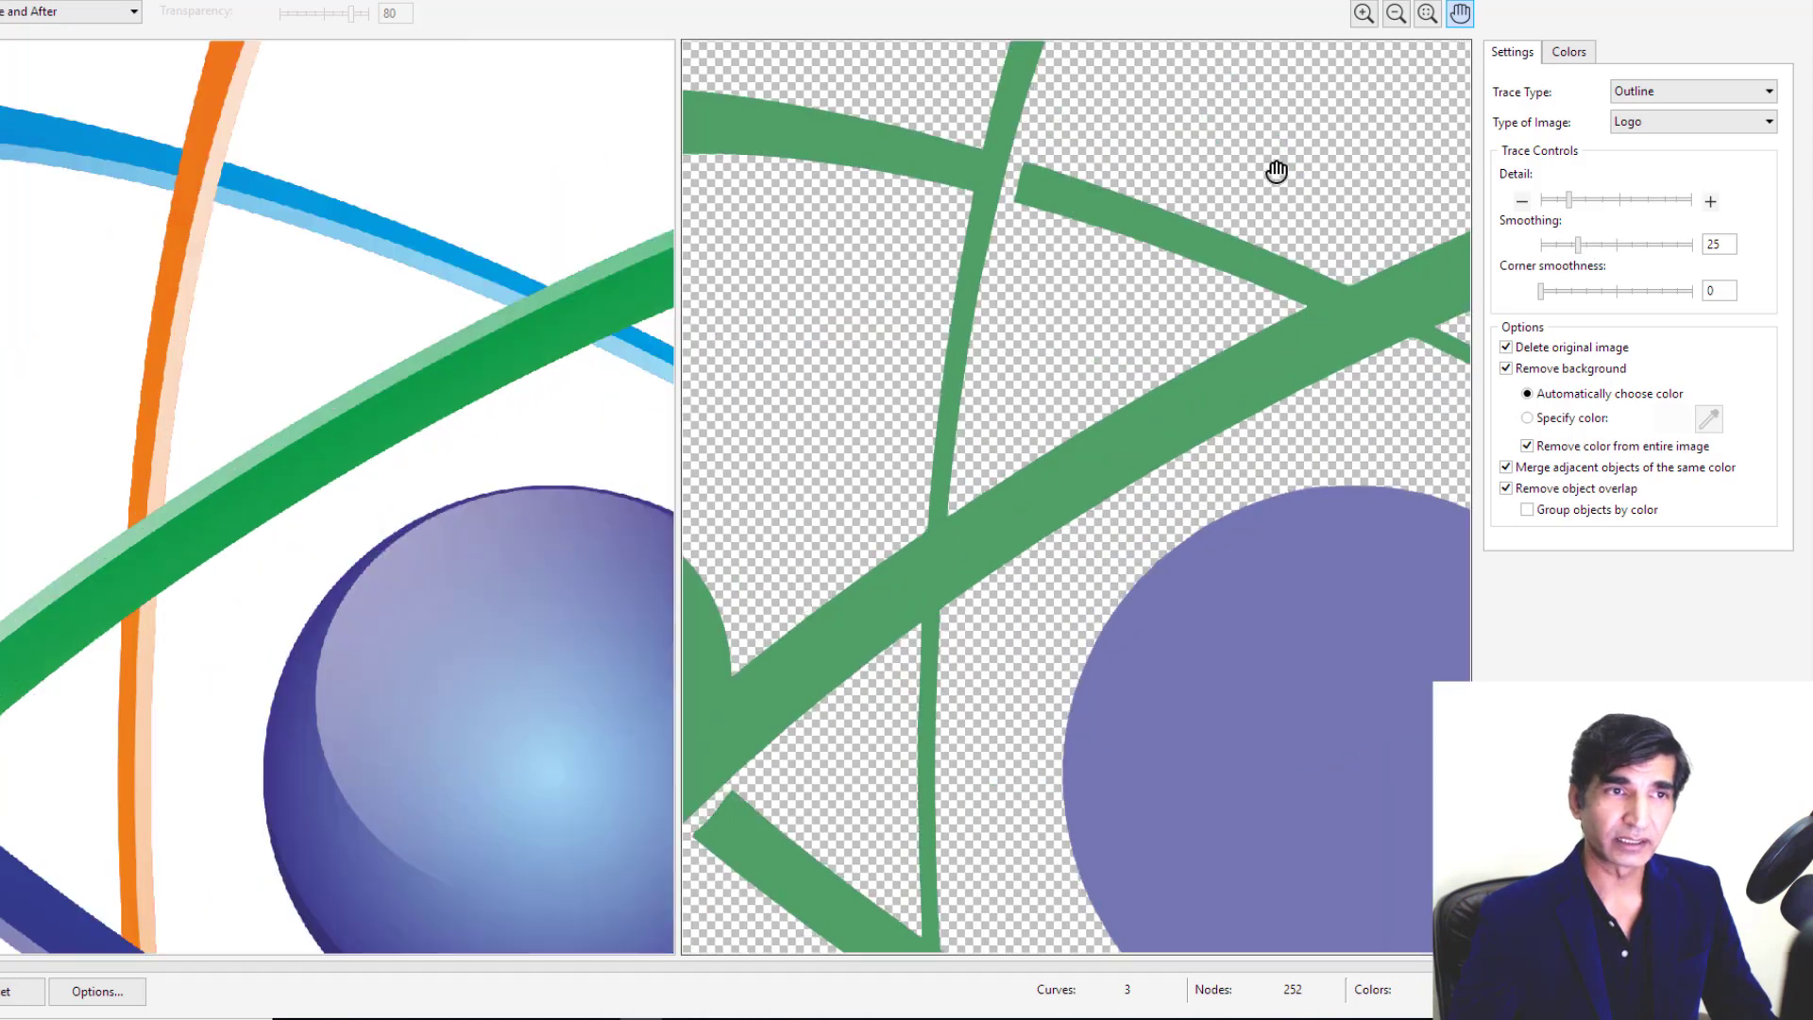
{"action": "scroll", "coordinate": [1252, 345], "scroll_direction": "up", "scroll_amount": 2}
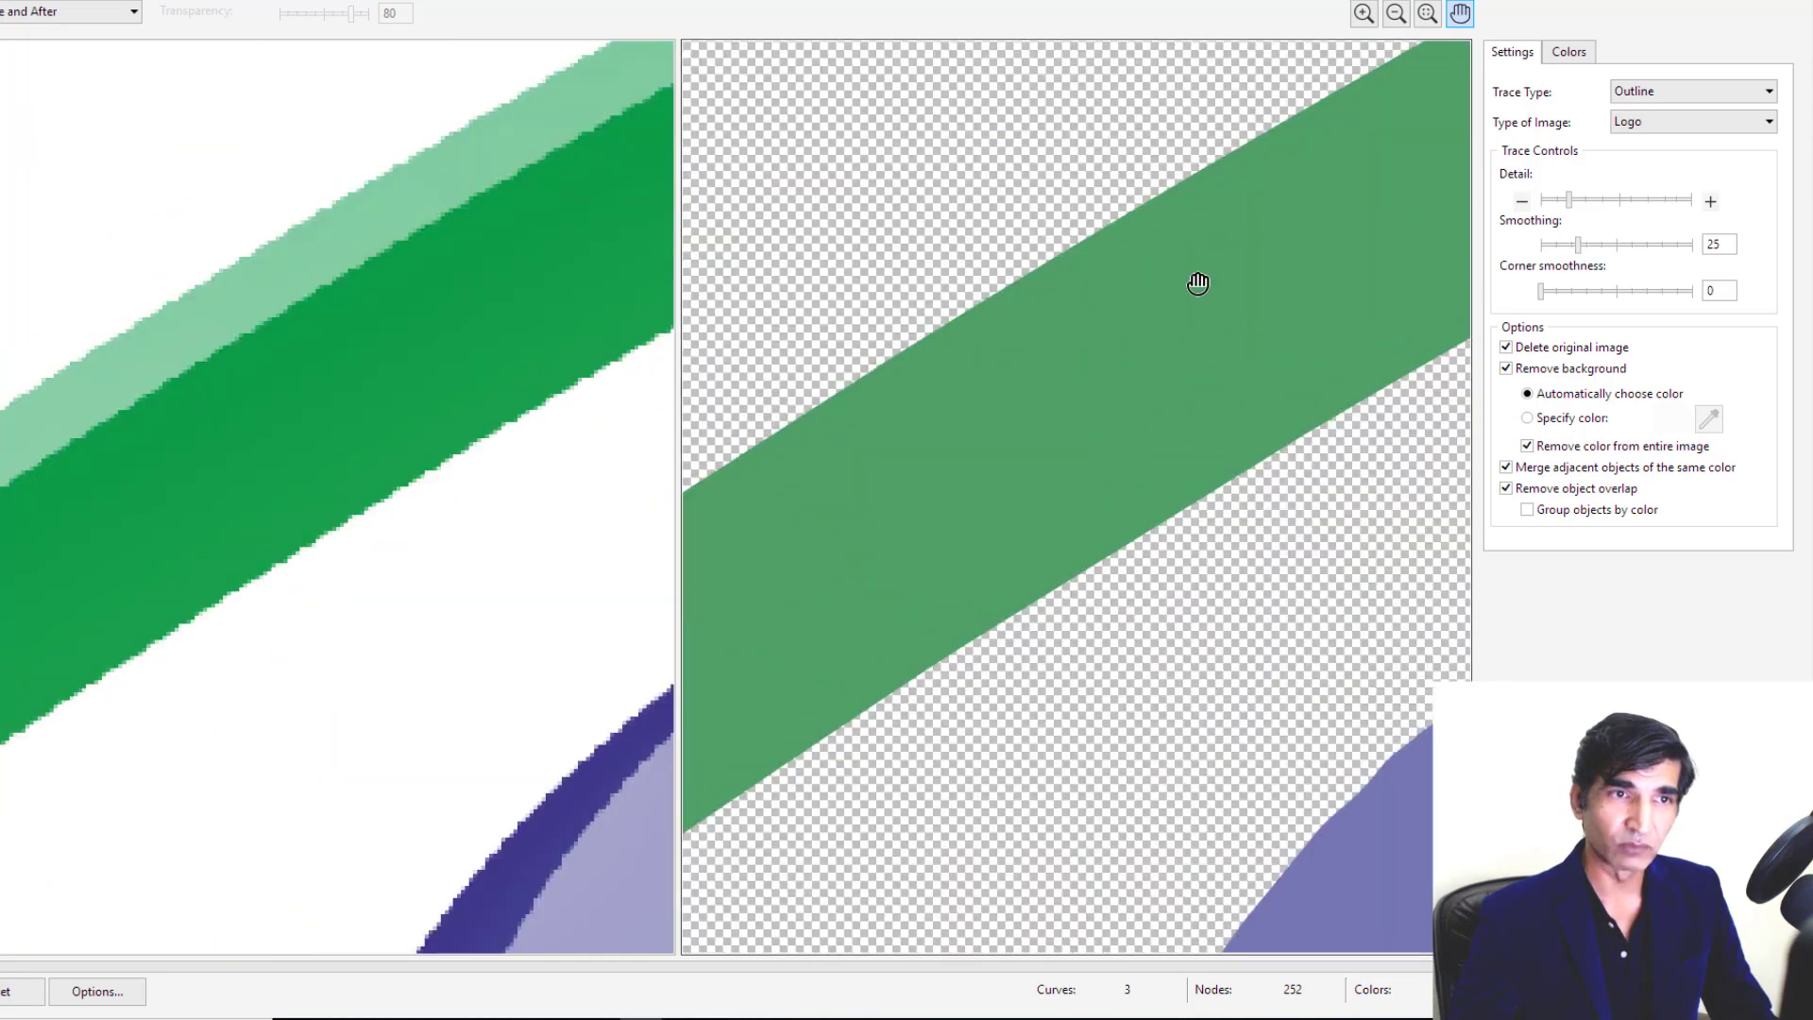
{"action": "left_click", "coordinate": [1583, 246]}
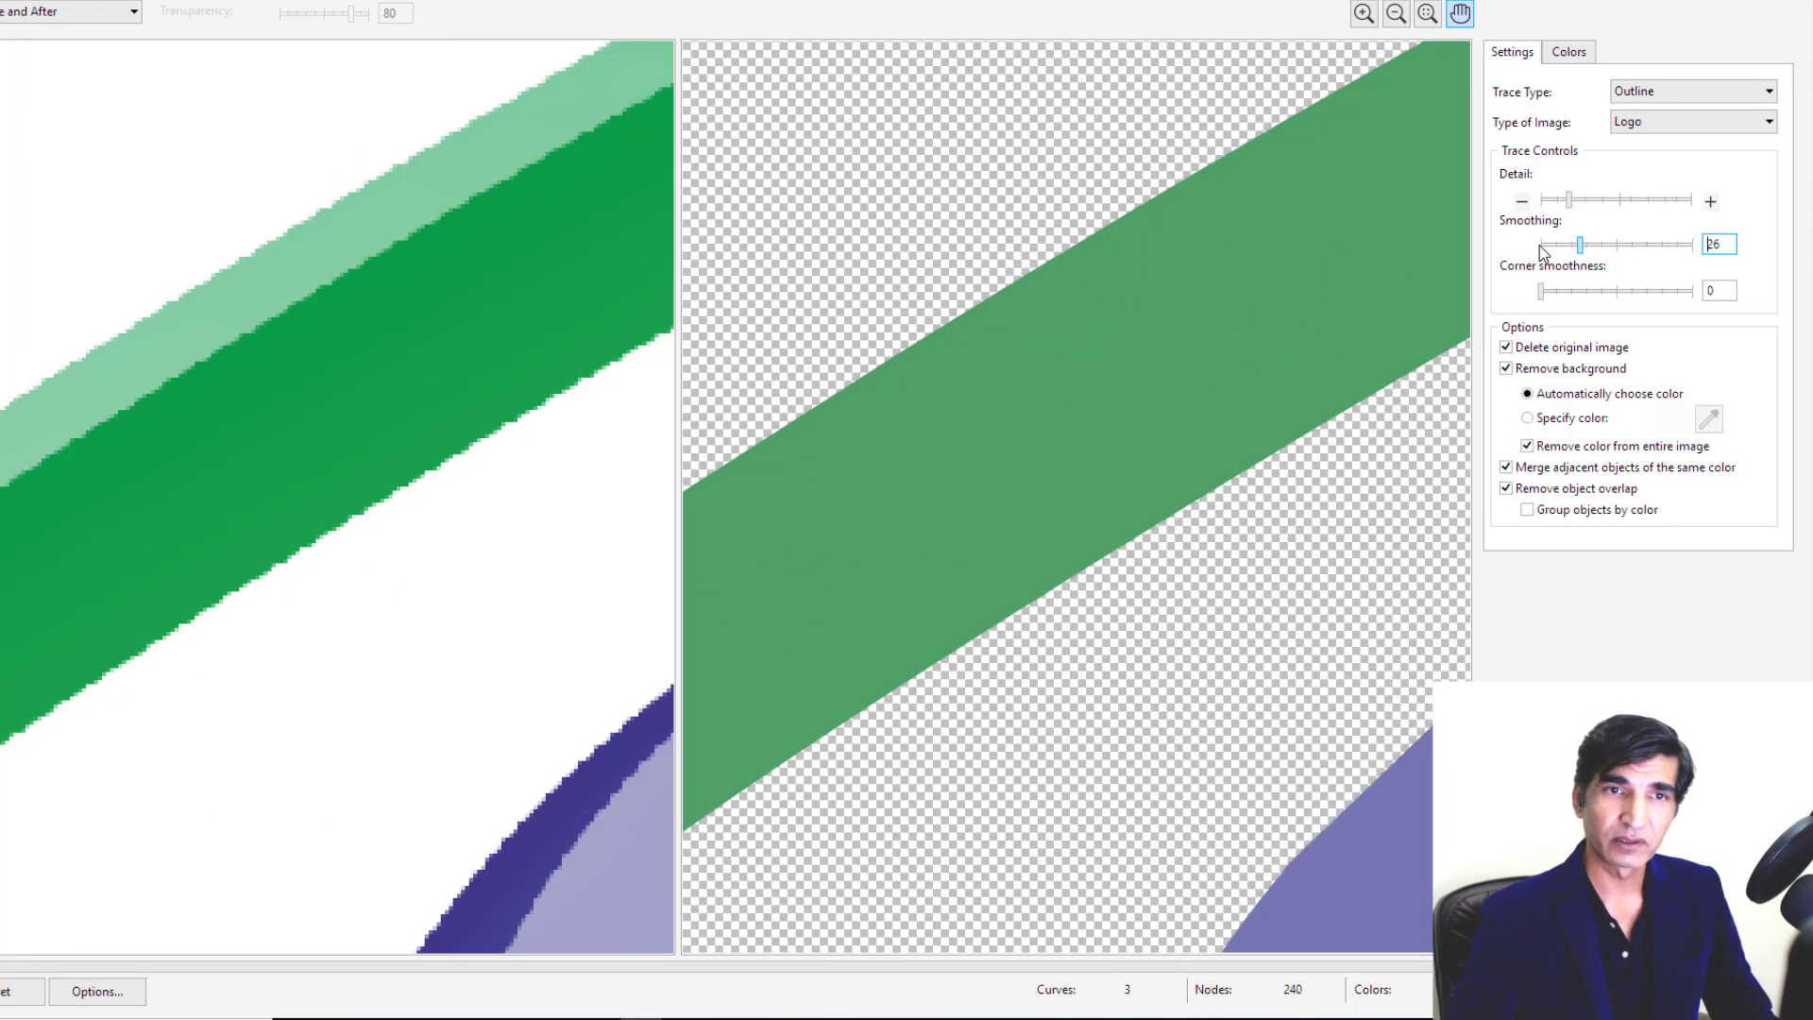
{"action": "left_click", "coordinate": [1541, 245]}
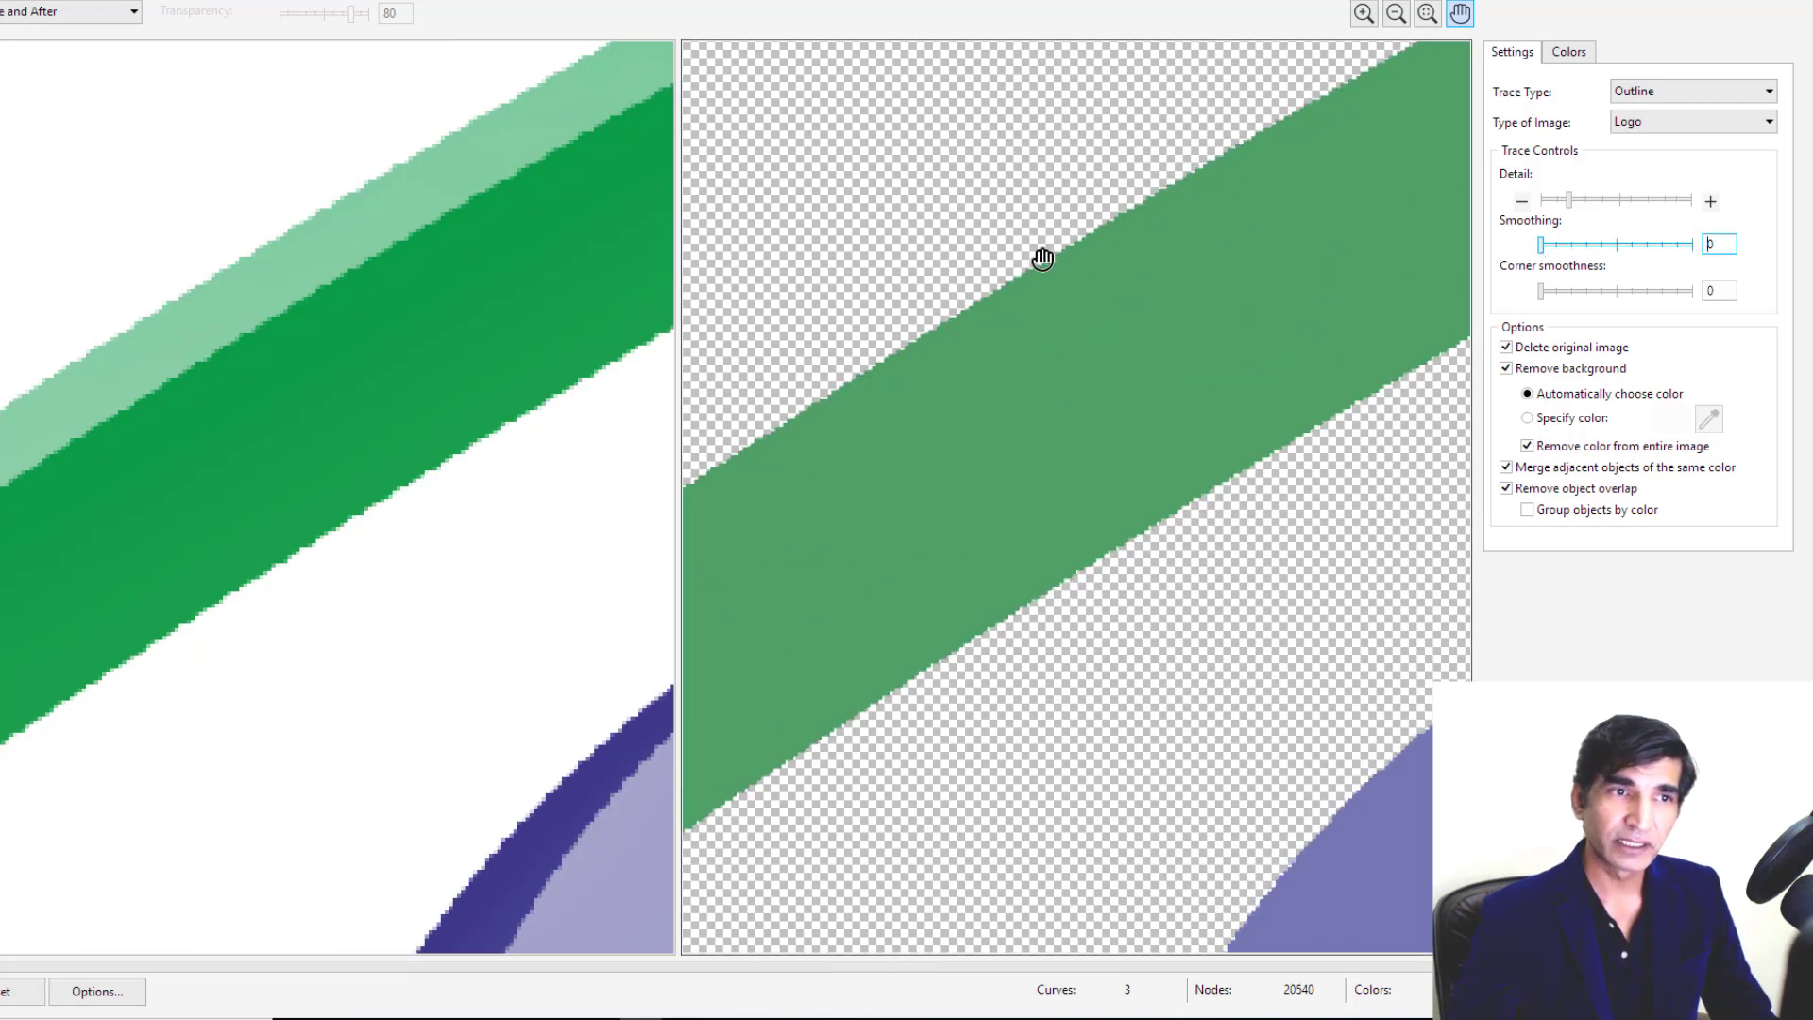
{"action": "scroll", "coordinate": [1123, 233], "scroll_direction": "up", "scroll_amount": 2}
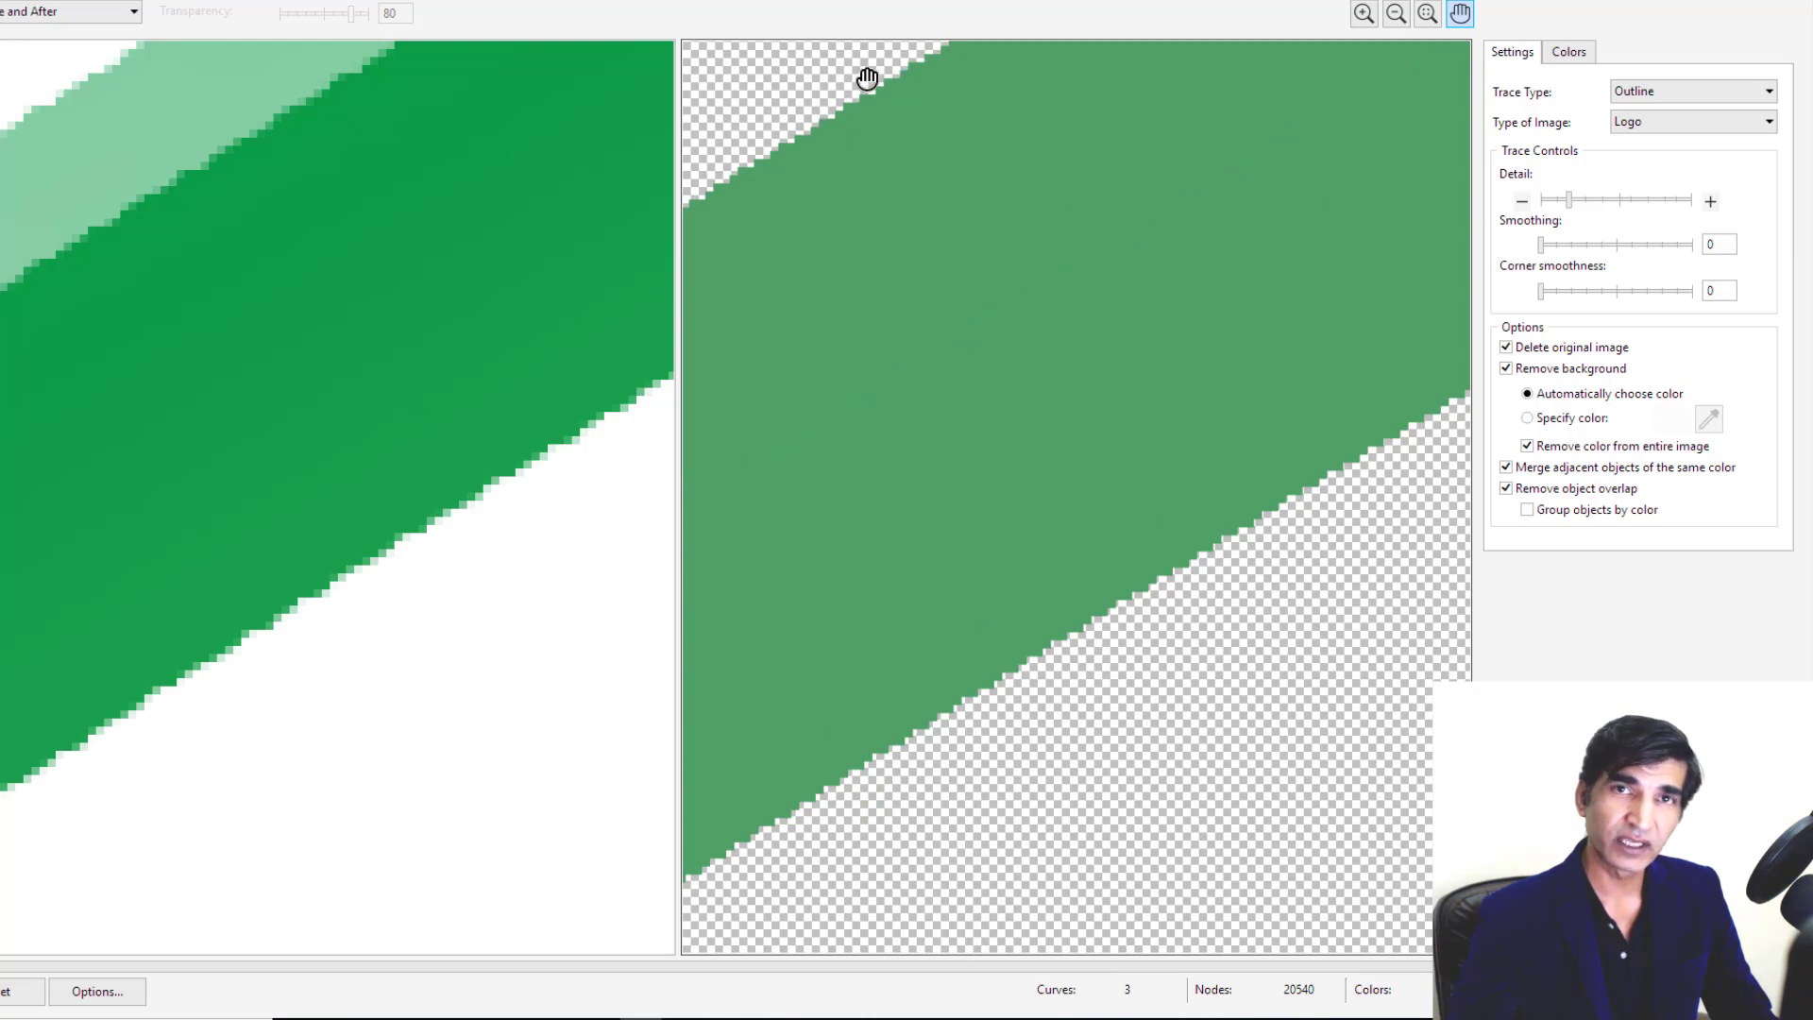
Step: Set the trace smoothing to 21 and check the edges of the green band and the central sphere
{"action": "left_click", "coordinate": [1573, 246]}
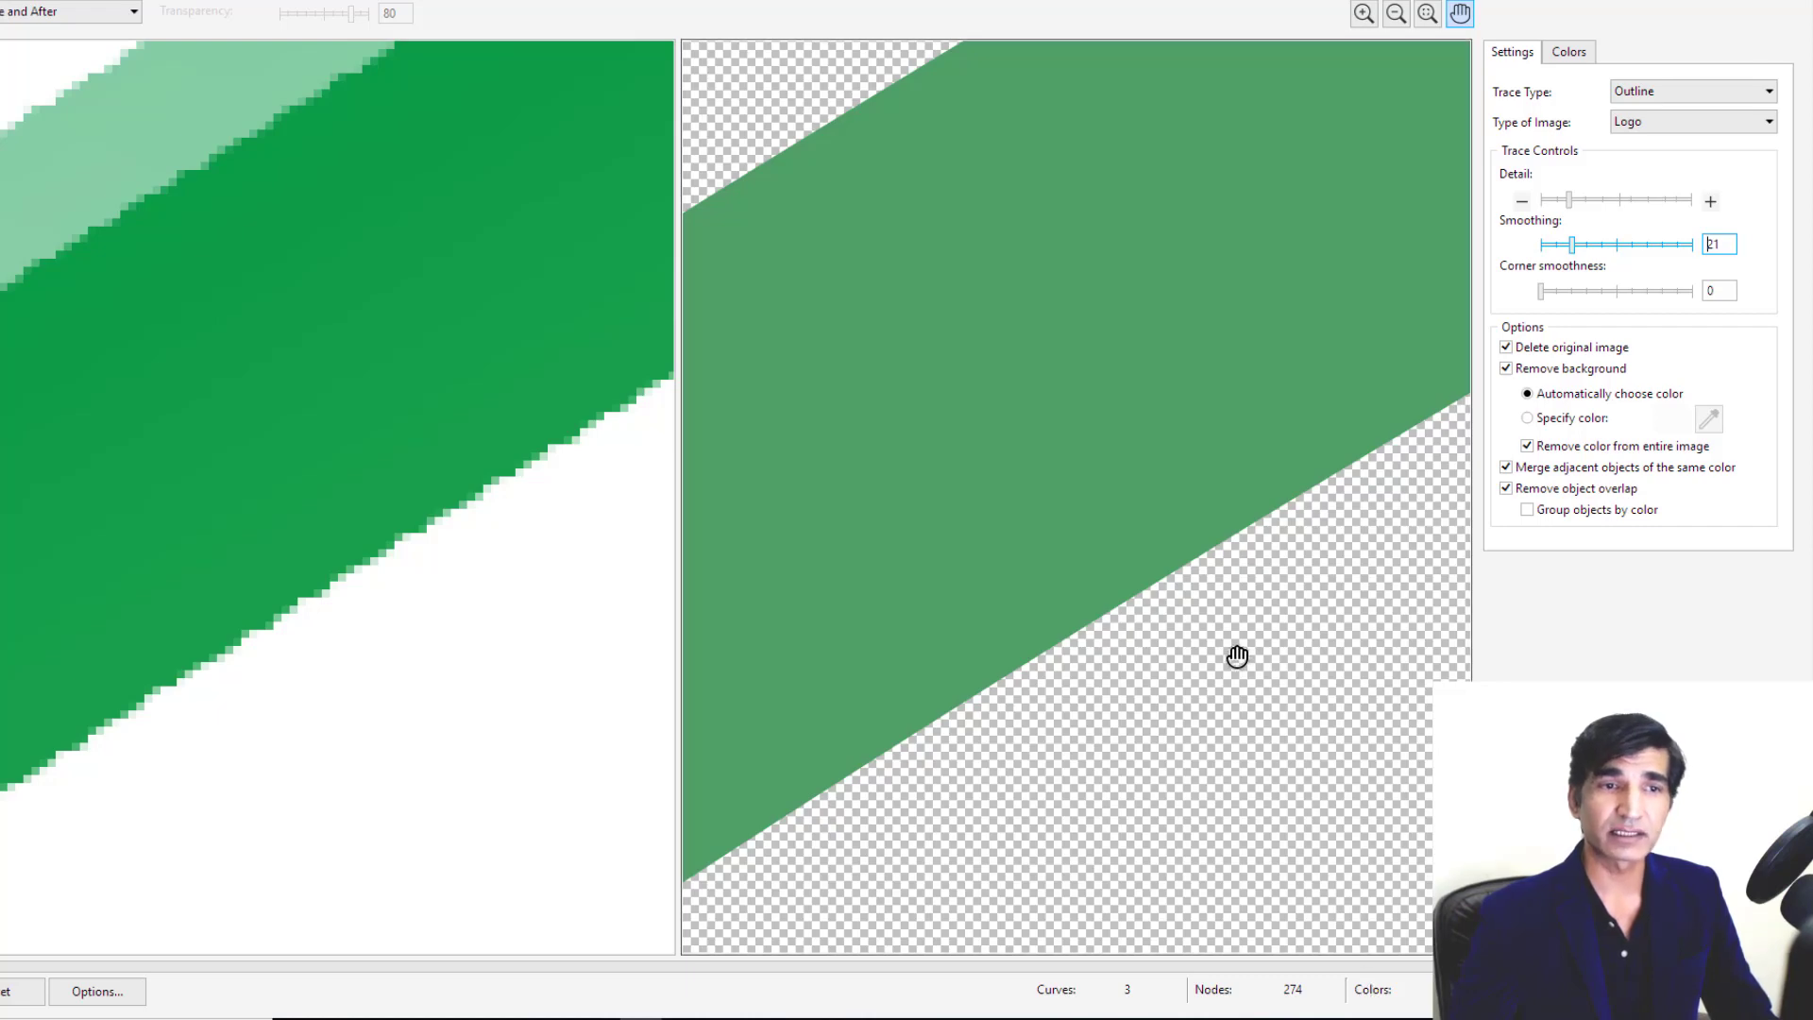
{"action": "scroll", "coordinate": [1230, 653], "scroll_direction": "down", "scroll_amount": 1}
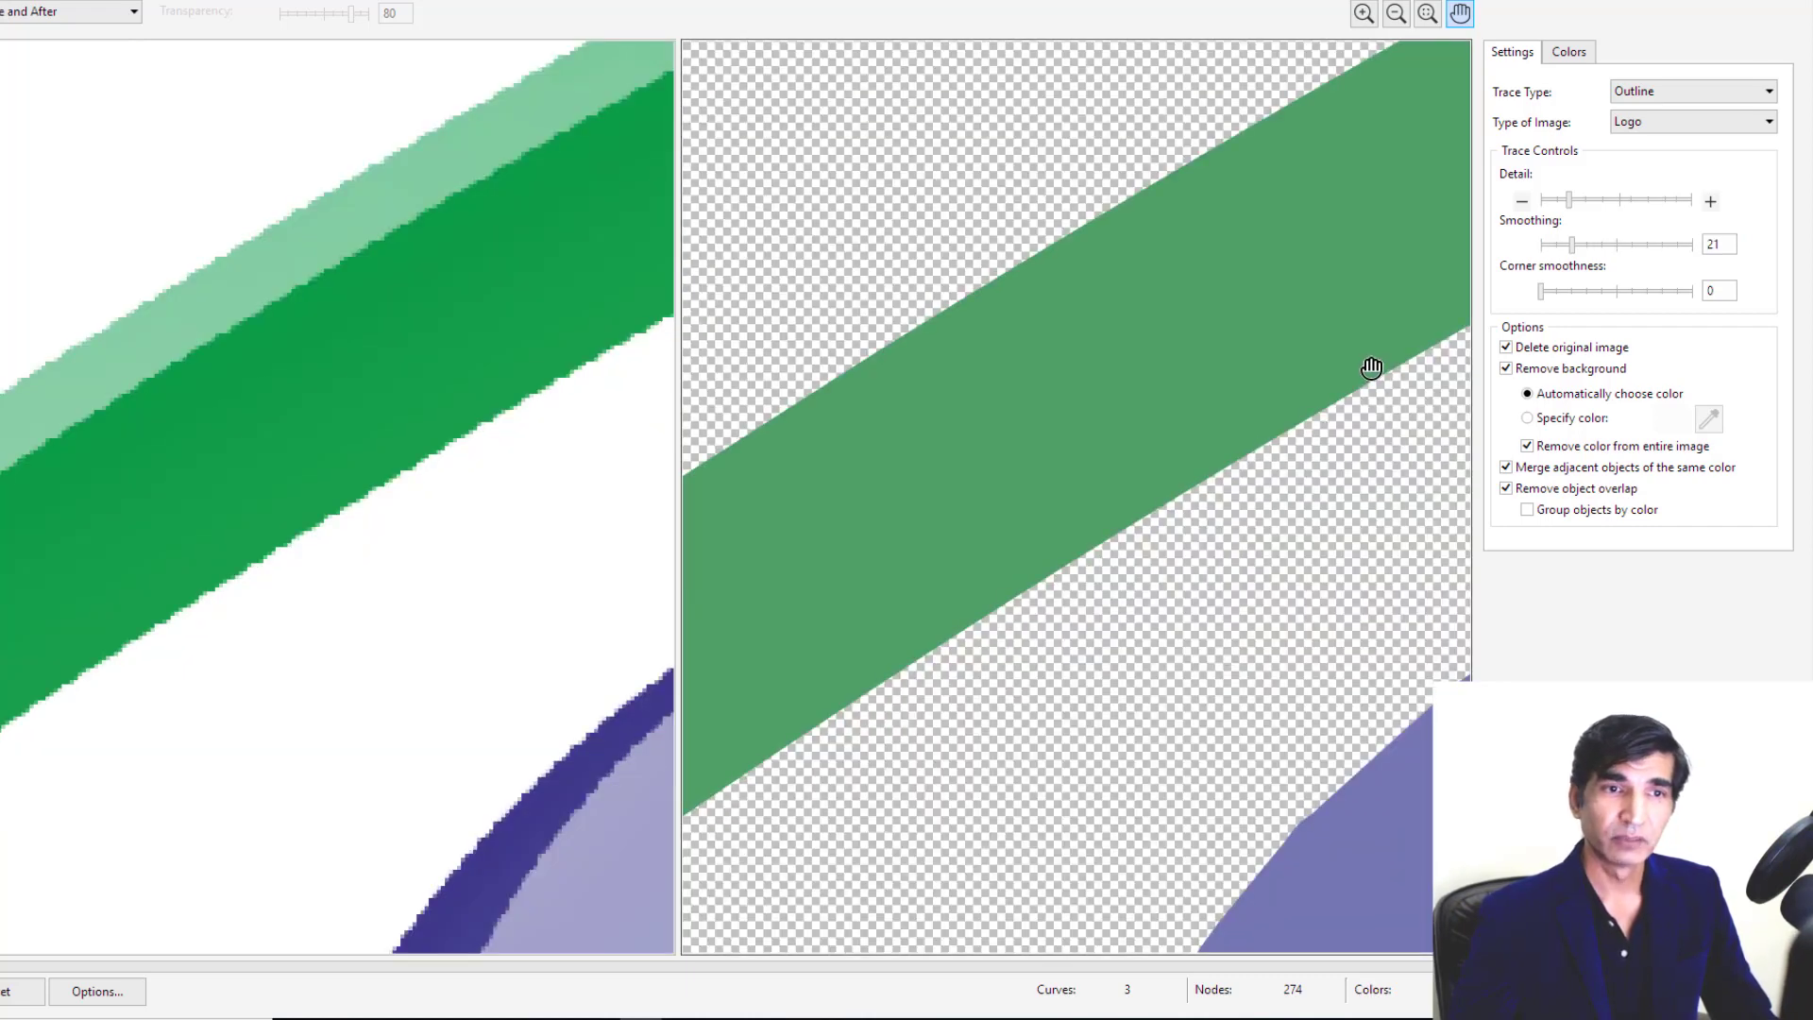
{"action": "left_click_drag", "start_coordinate": [1206, 654], "coordinate": [961, 230]}
{"action": "left_click_drag", "start_coordinate": [1301, 283], "coordinate": [1032, 442]}
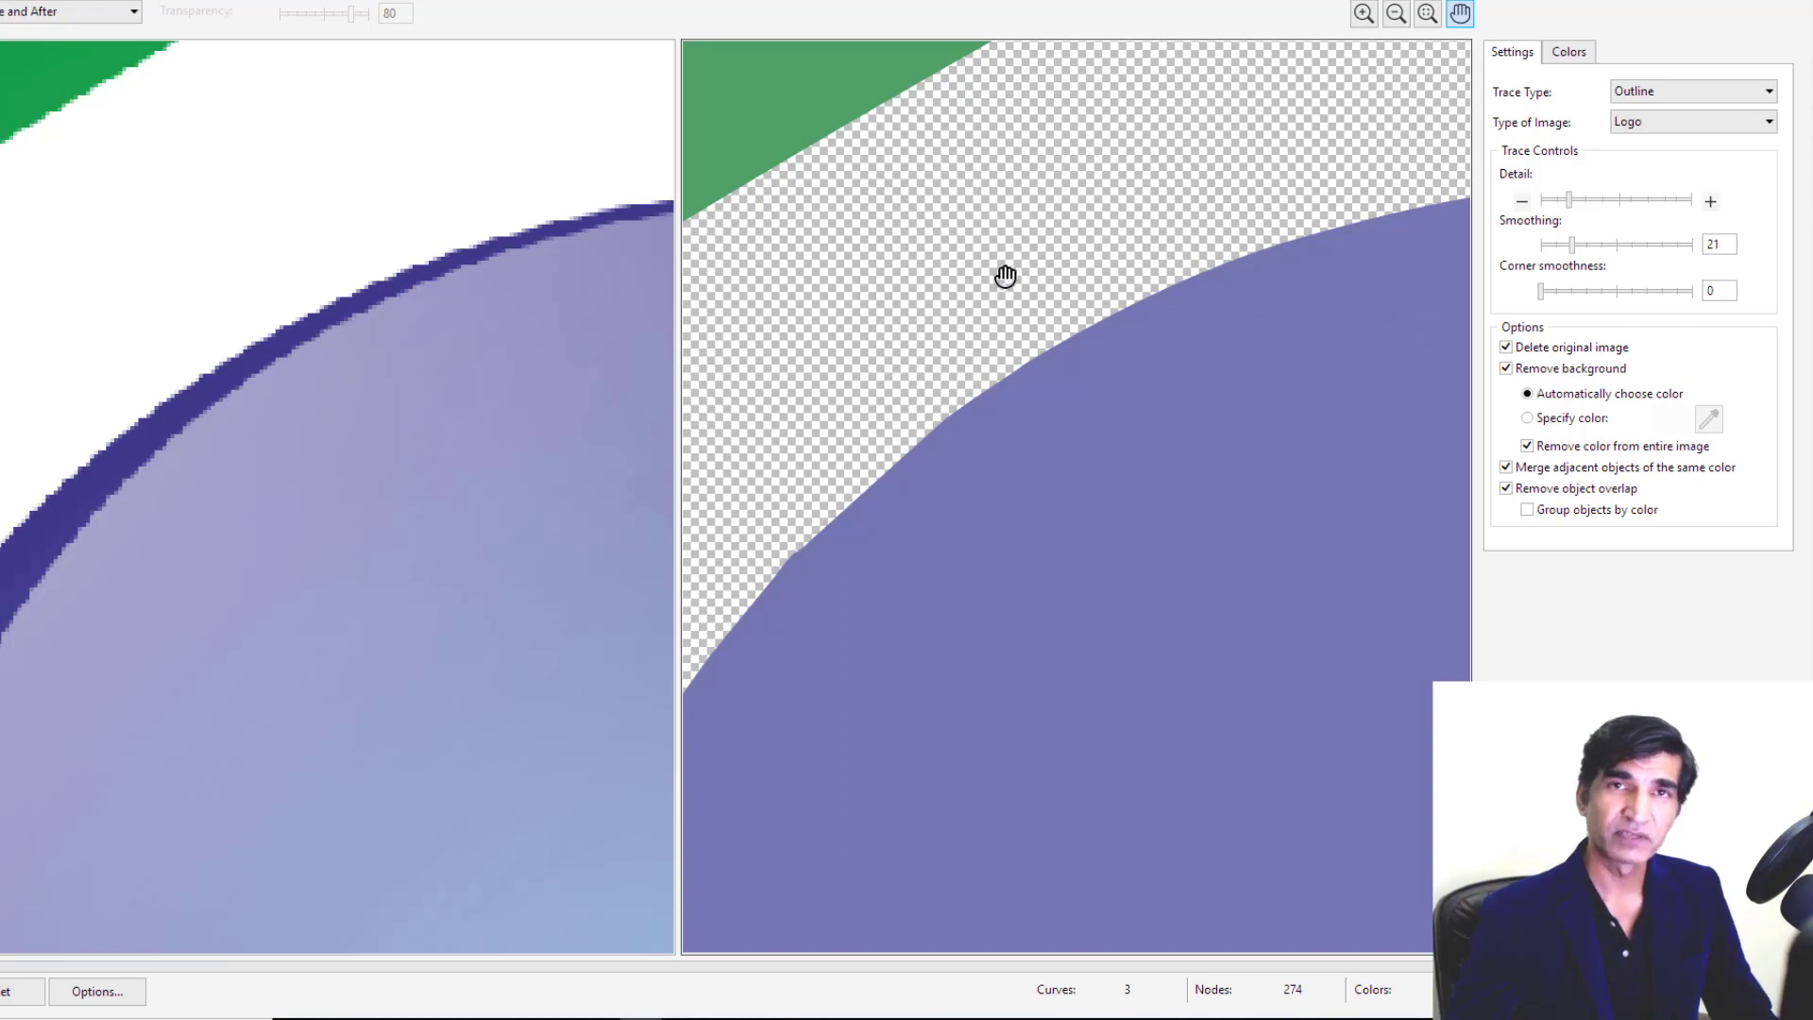
{"action": "scroll", "coordinate": [1004, 279], "scroll_direction": "down", "scroll_amount": 4}
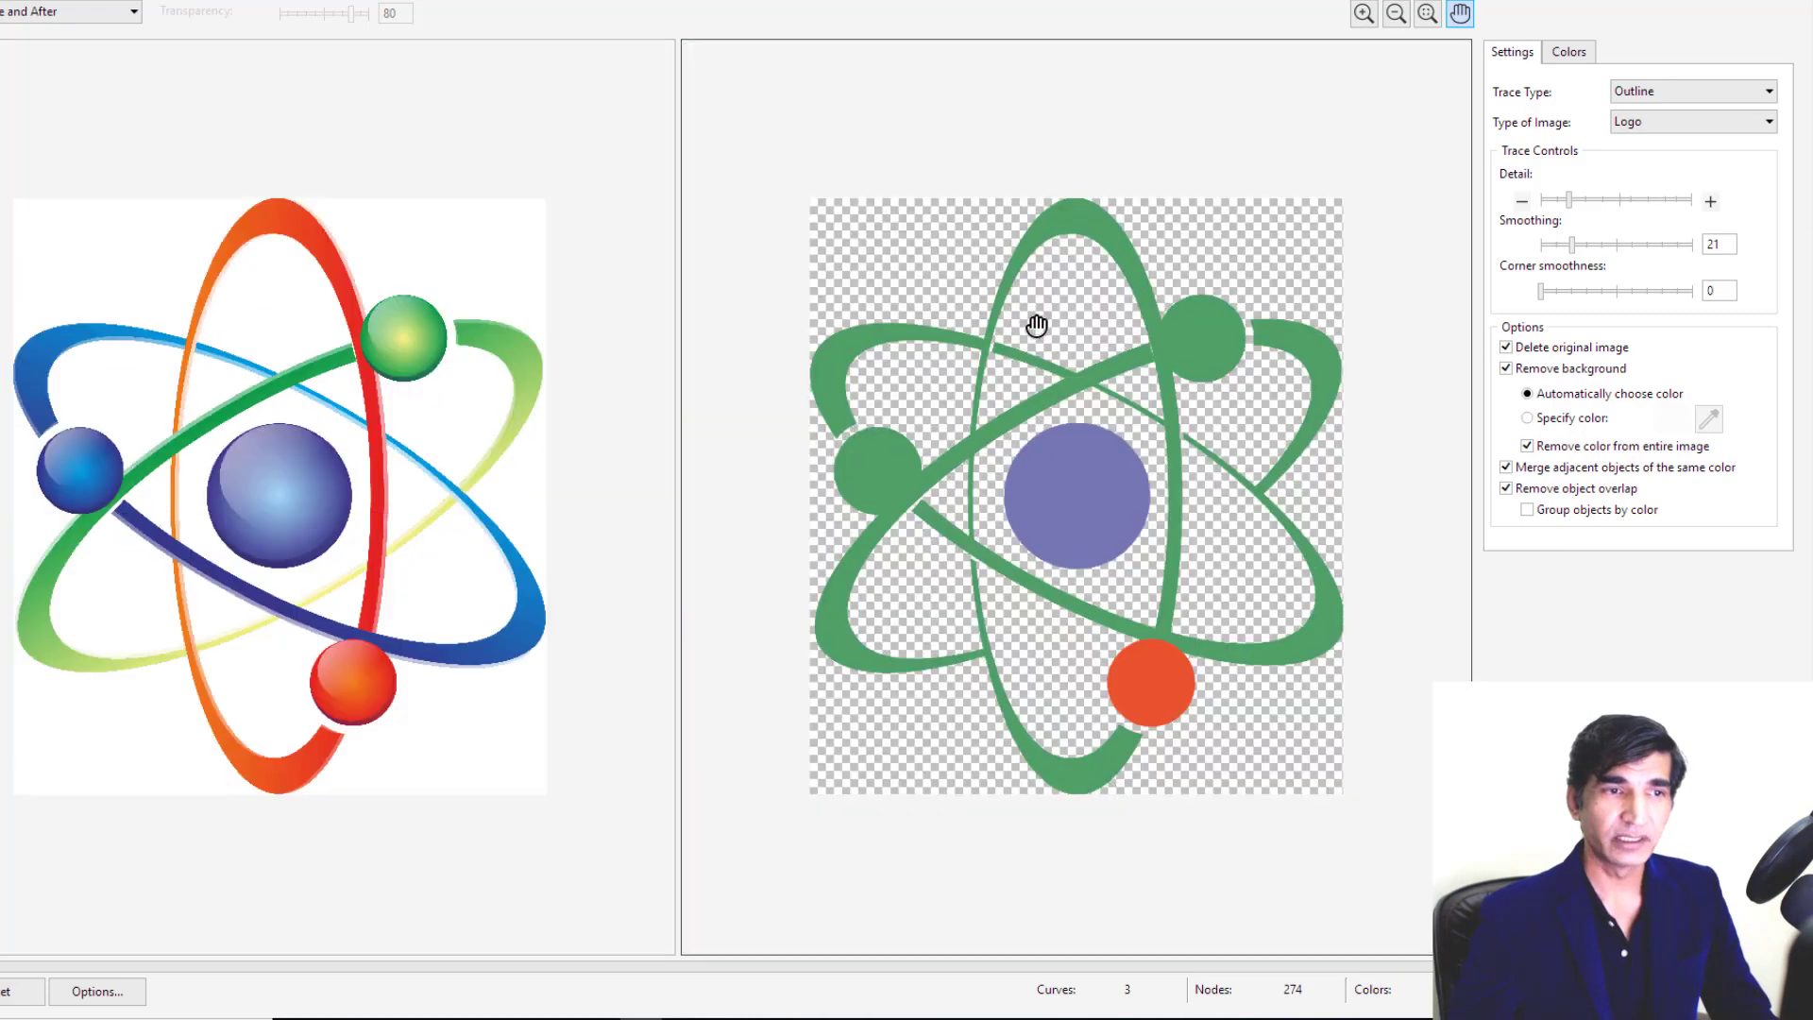
Step: Change the central sphere's purple trace color to magenta R196 G19 B99 and check it in the preview
{"action": "left_click", "coordinate": [1558, 55]}
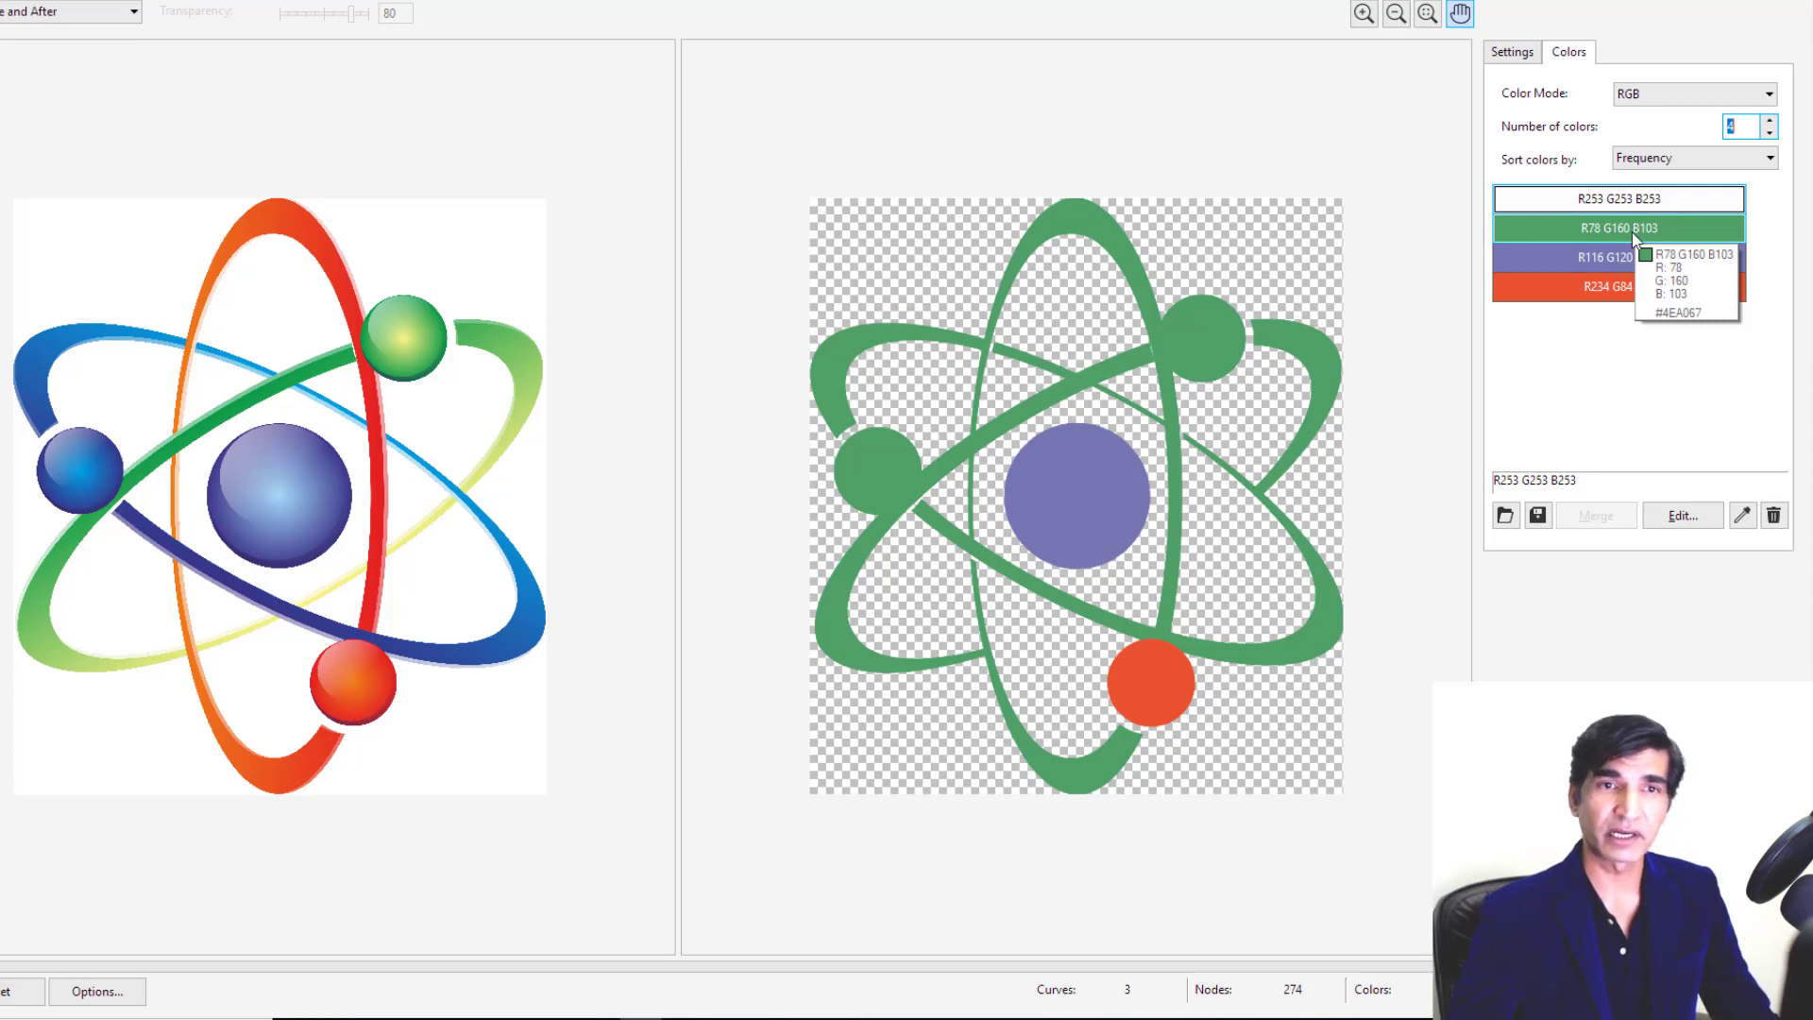
{"action": "left_click", "coordinate": [1574, 259]}
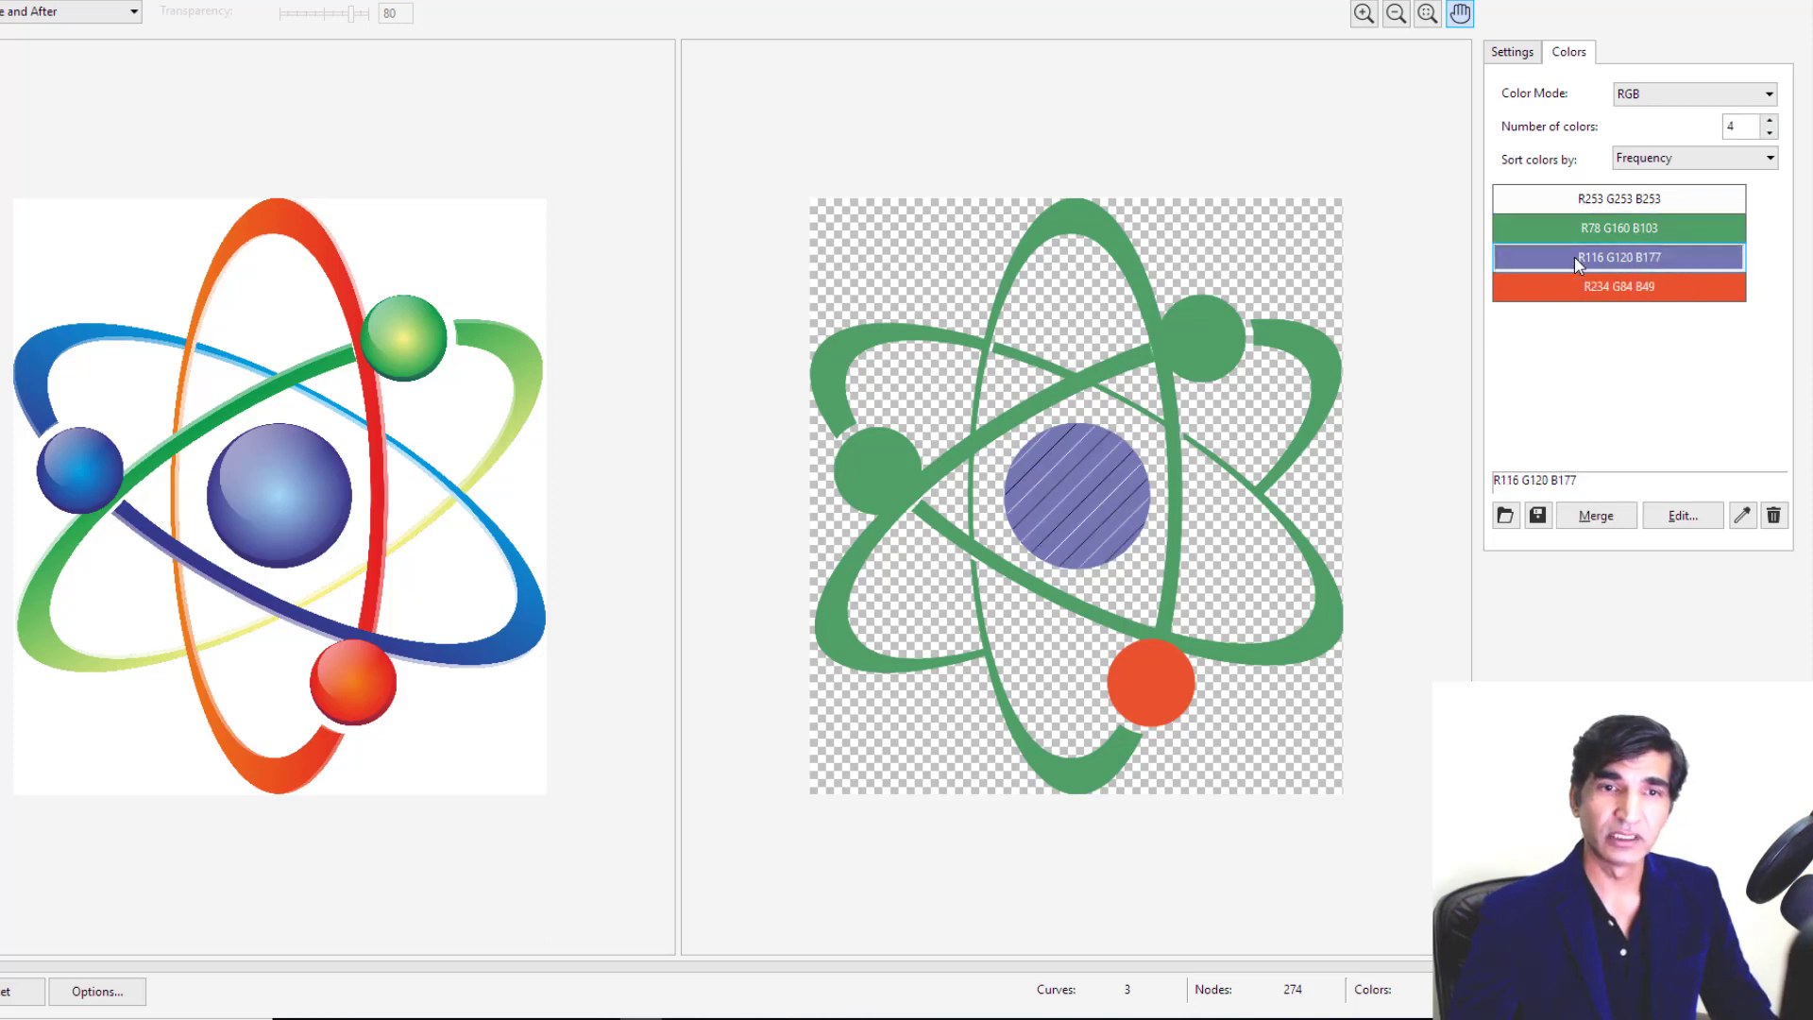
{"action": "left_click", "coordinate": [1682, 516]}
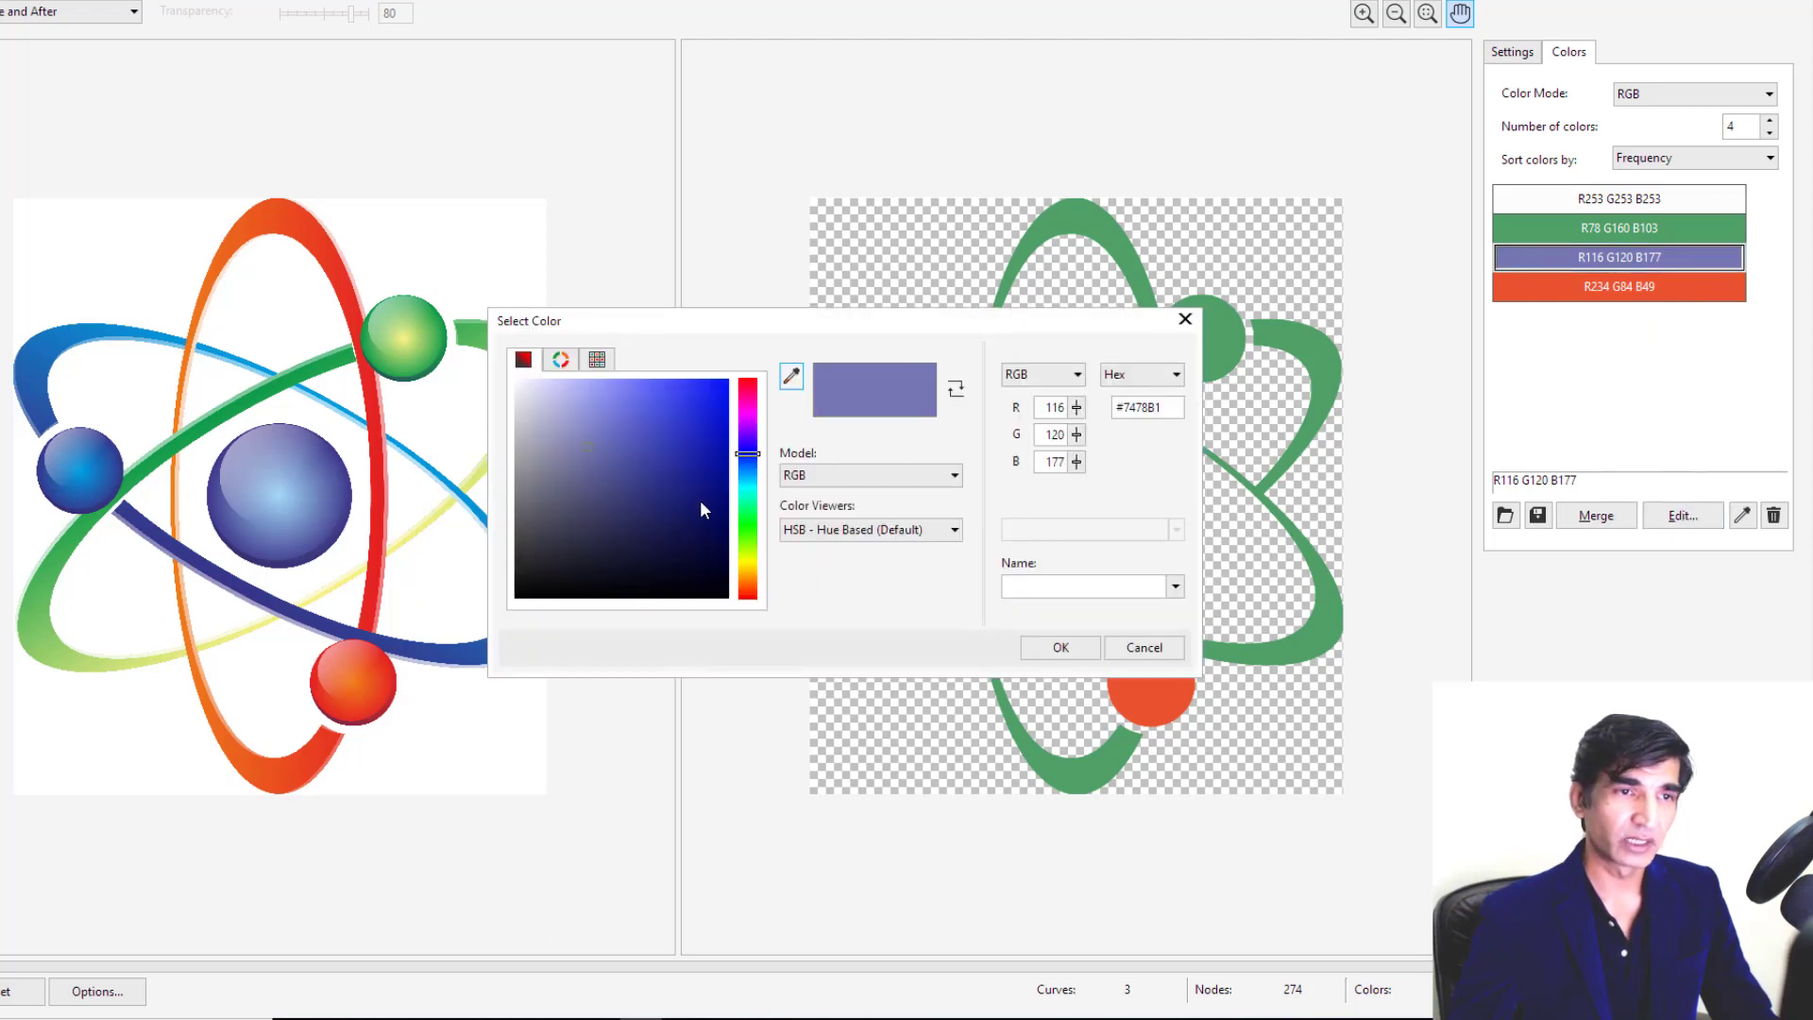
{"action": "left_click_drag", "start_coordinate": [1082, 326], "coordinate": [1204, 306]}
{"action": "left_click_drag", "start_coordinate": [873, 386], "coordinate": [876, 373]}
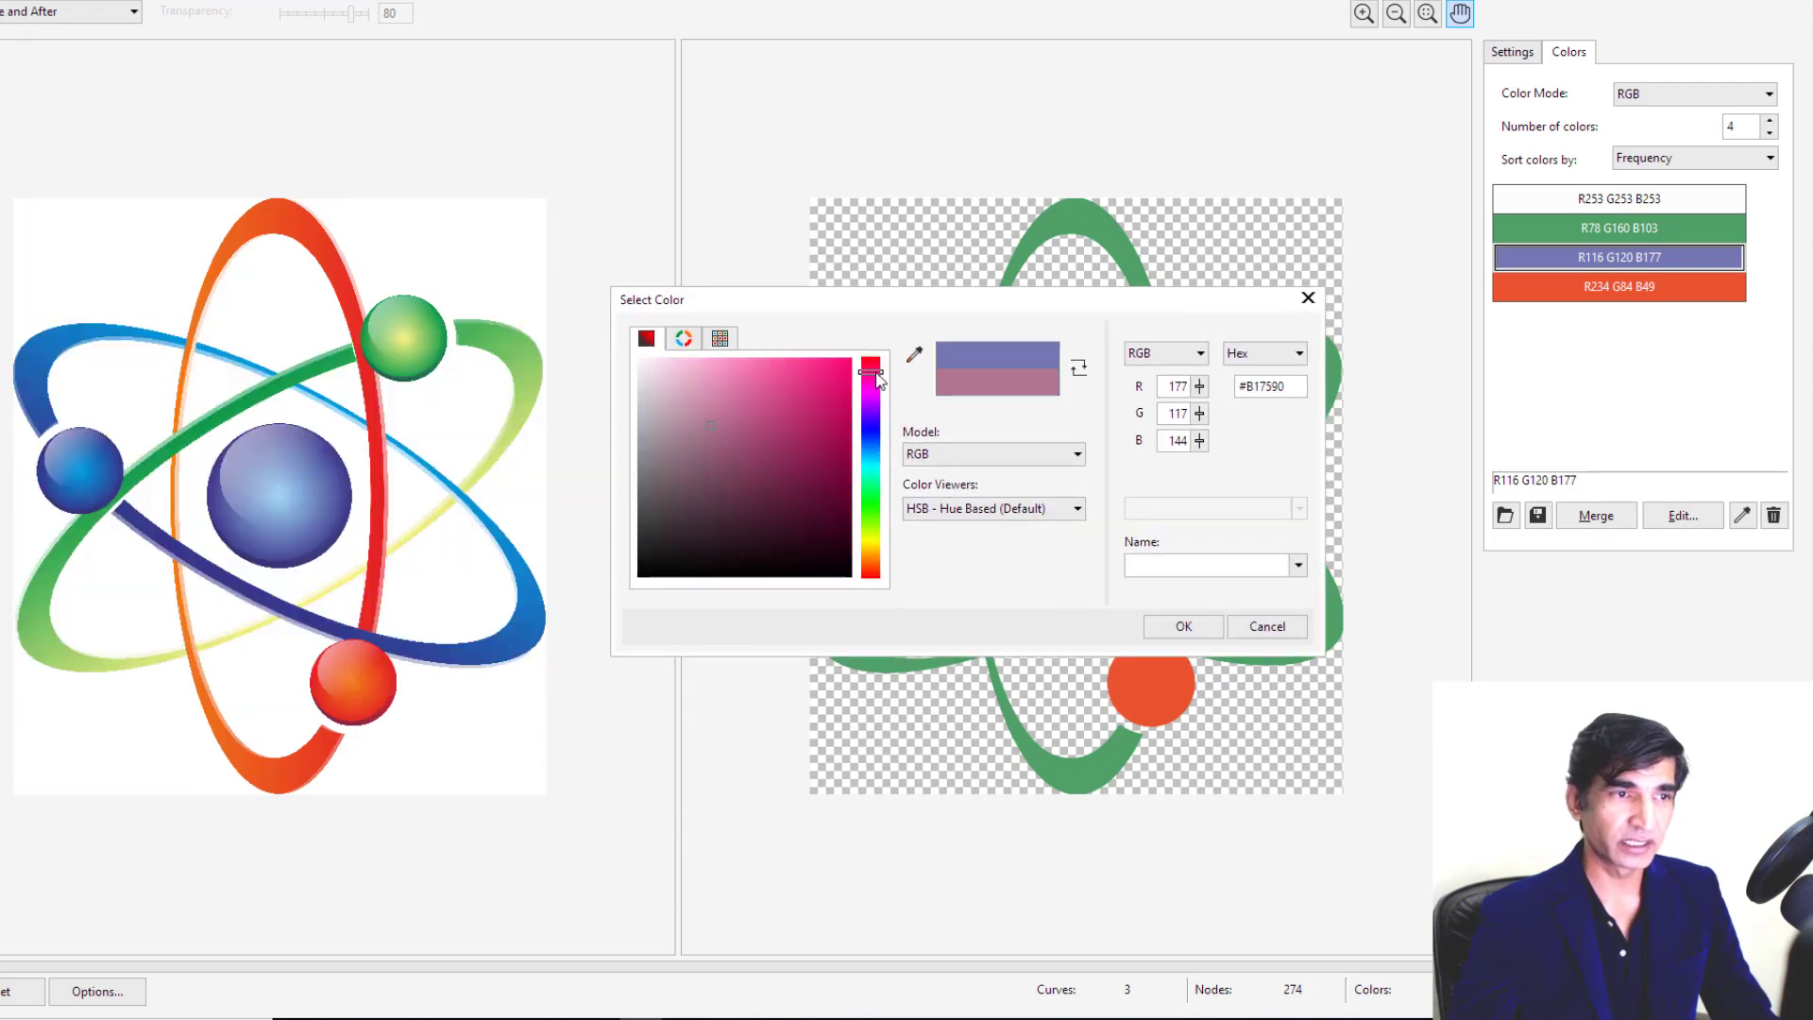
{"action": "left_click", "coordinate": [830, 410]}
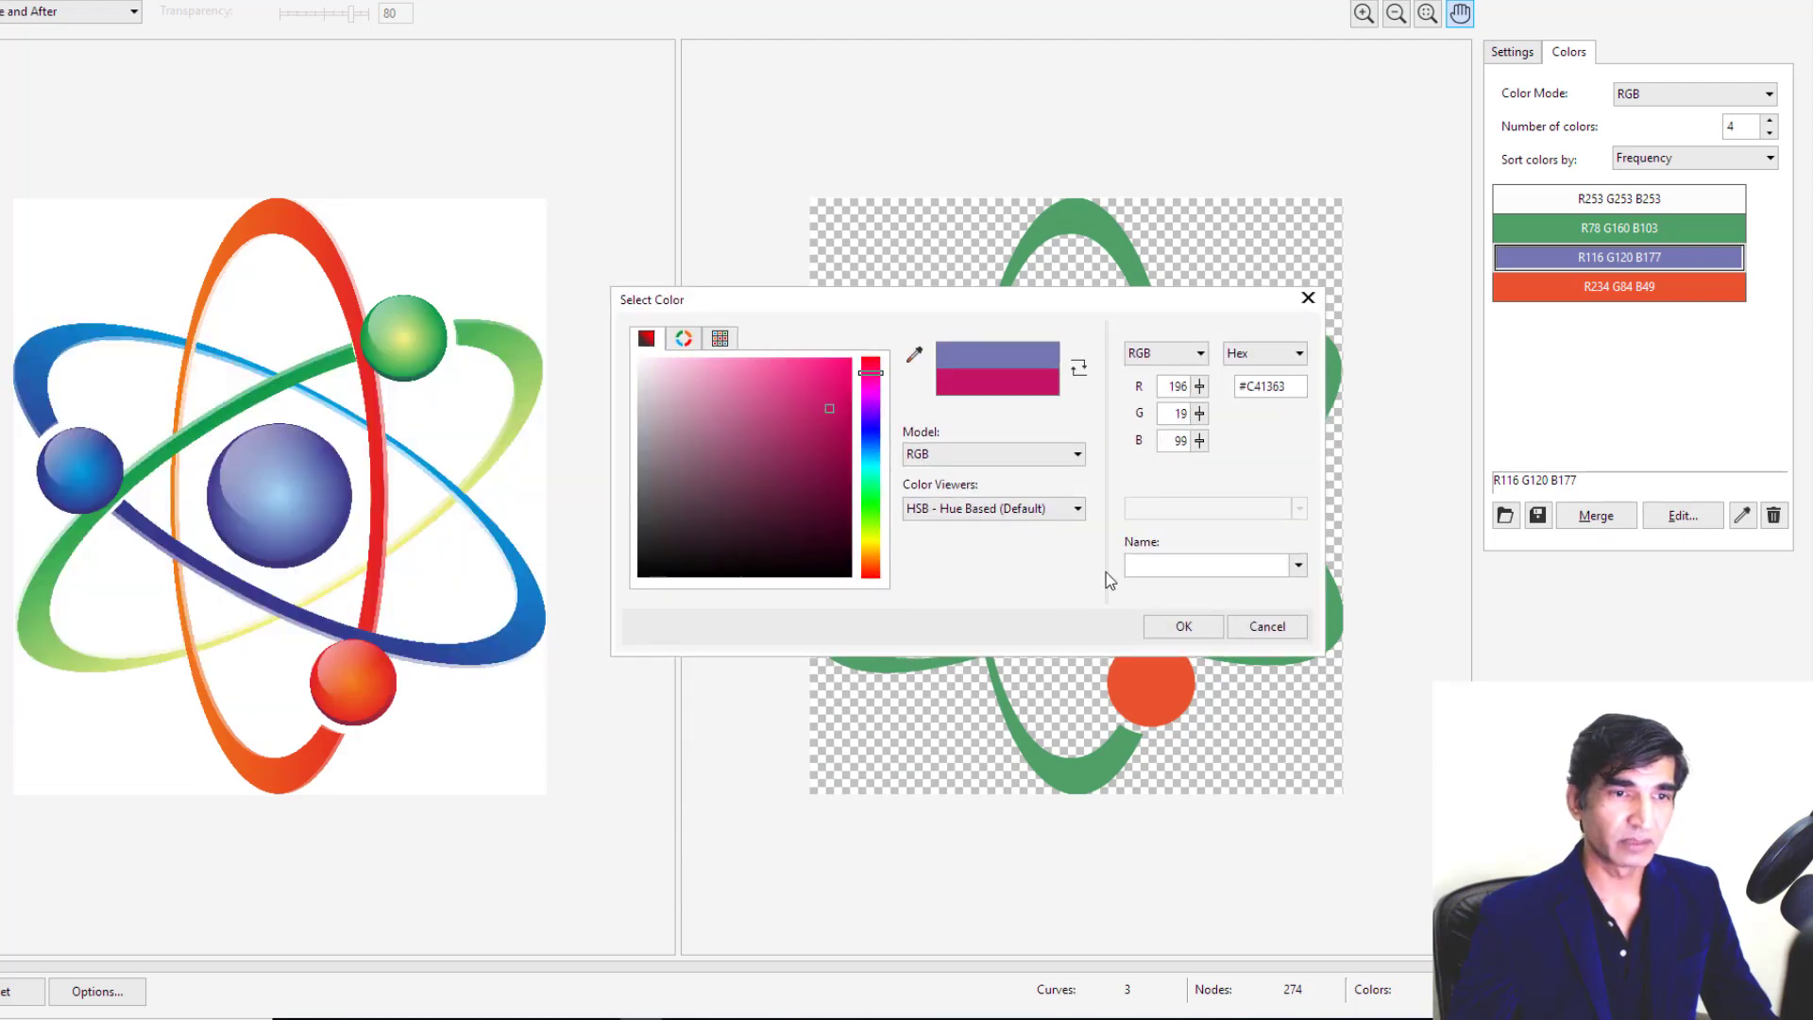
{"action": "left_click", "coordinate": [1182, 627]}
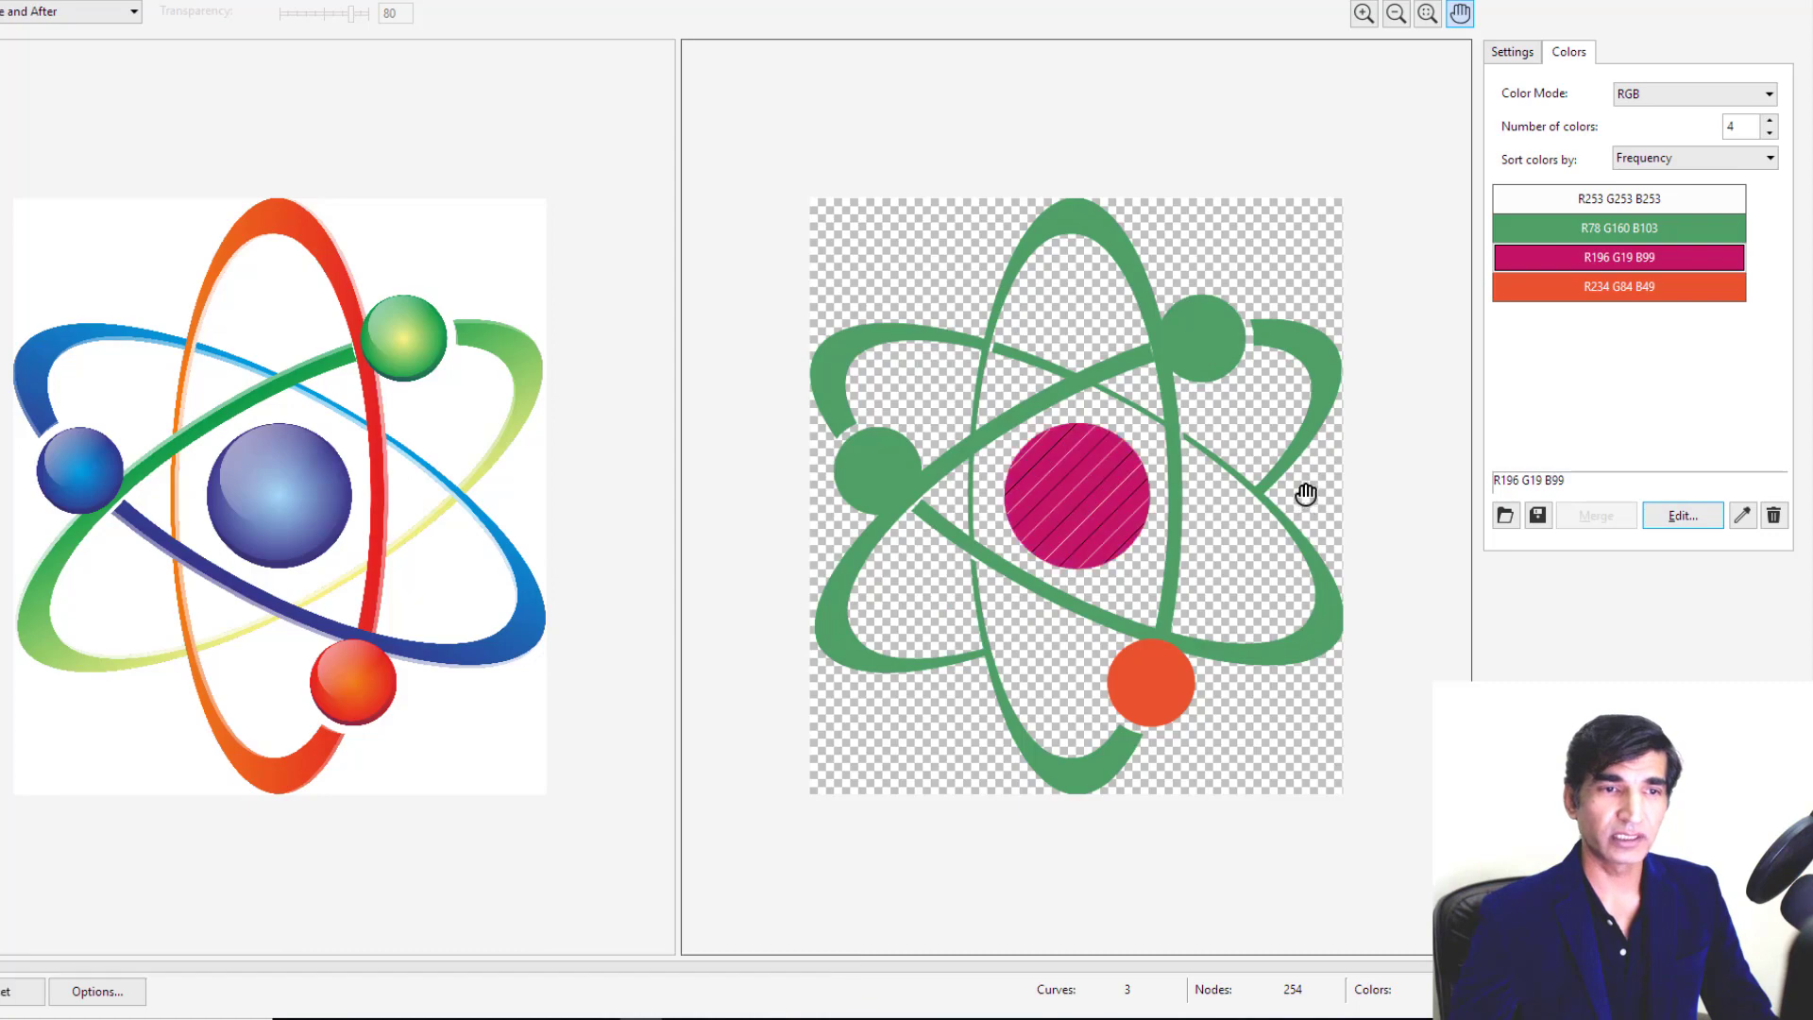
{"action": "scroll", "coordinate": [1303, 495], "scroll_direction": "up", "scroll_amount": 1}
{"action": "scroll", "coordinate": [1071, 495], "scroll_direction": "down", "scroll_amount": 1}
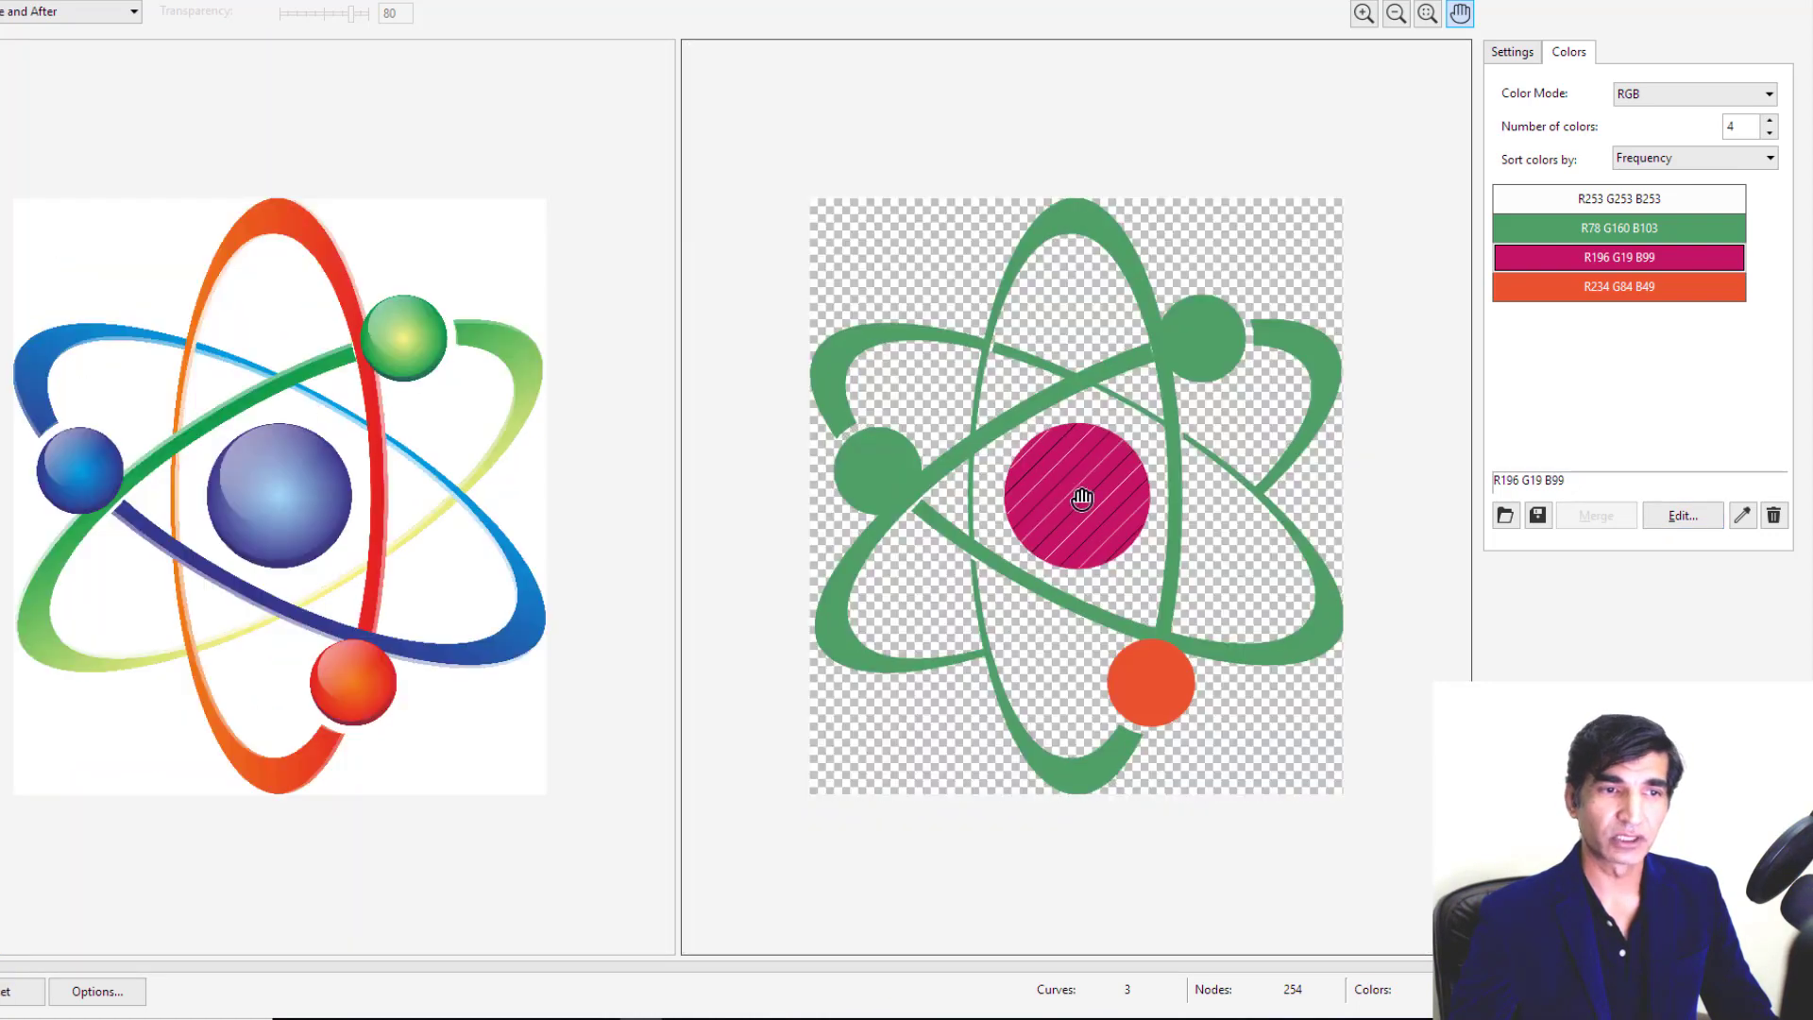
{"action": "scroll", "coordinate": [1102, 519], "scroll_direction": "up", "scroll_amount": 1}
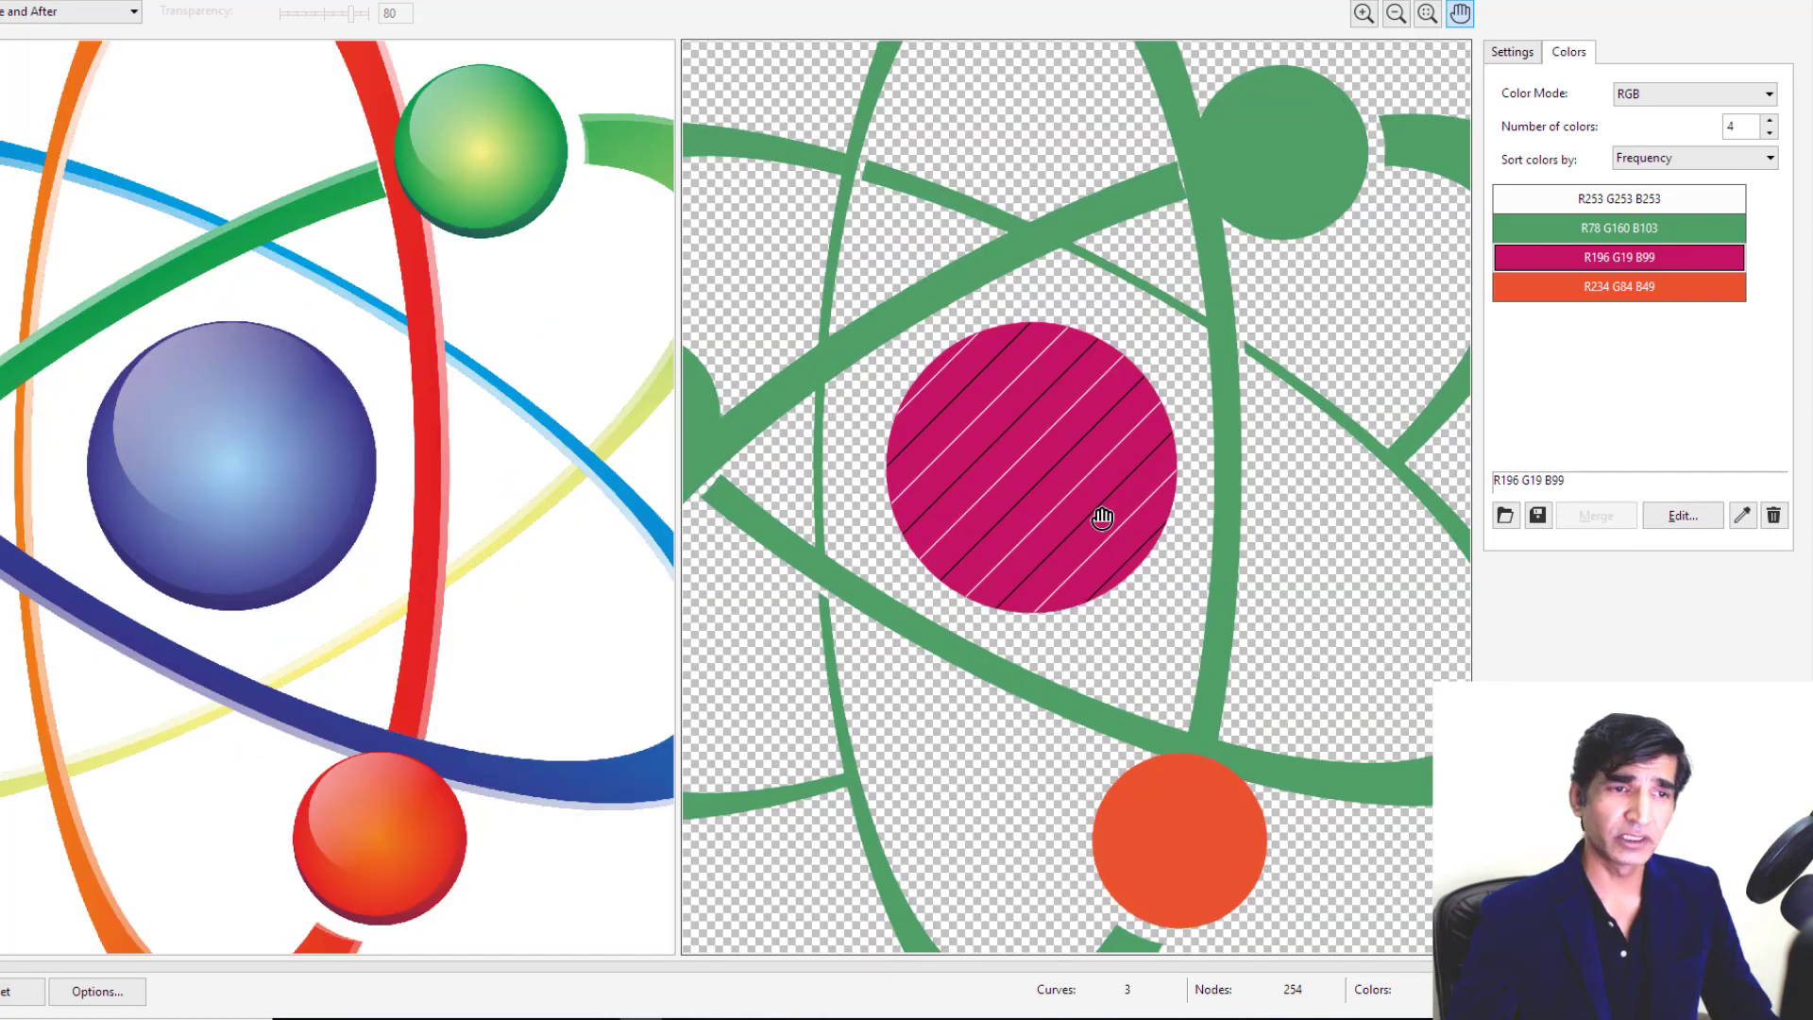
{"action": "scroll", "coordinate": [1102, 519], "scroll_direction": "down", "scroll_amount": 1}
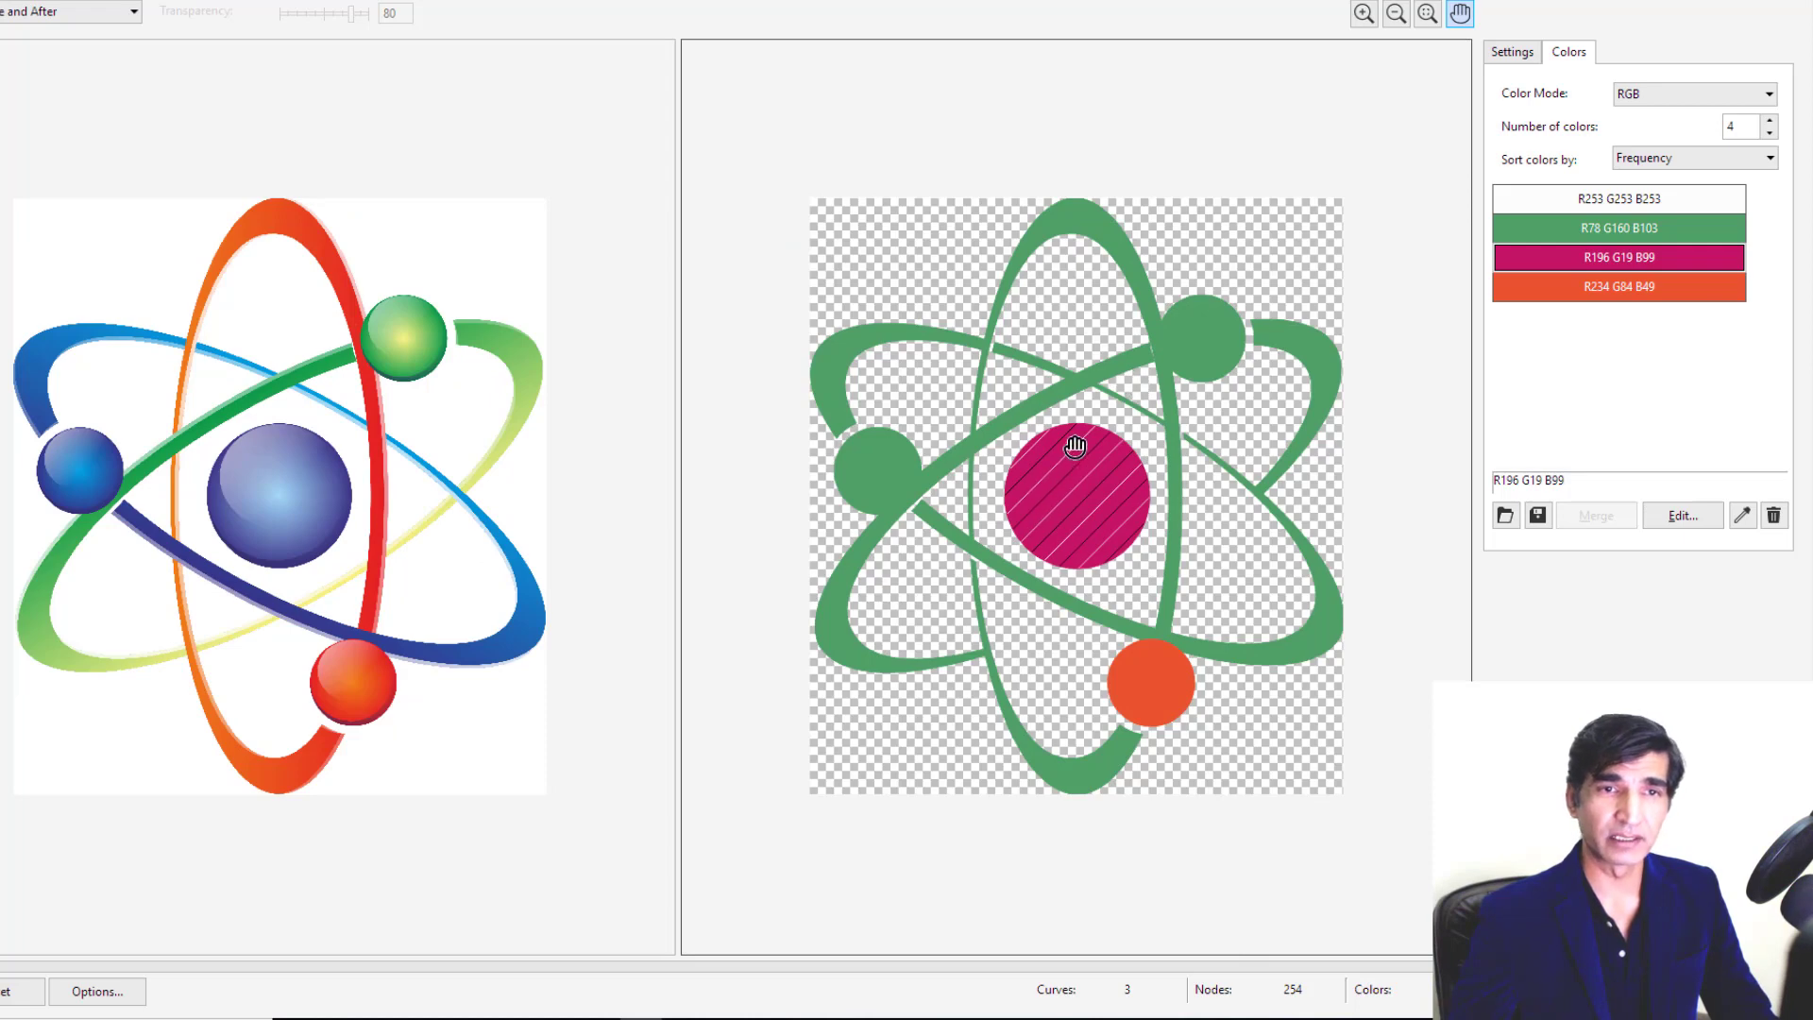
Step: Change the green trace color of the orbits and small spheres to dark green R11 G122 B44
{"action": "left_click", "coordinate": [1633, 227]}
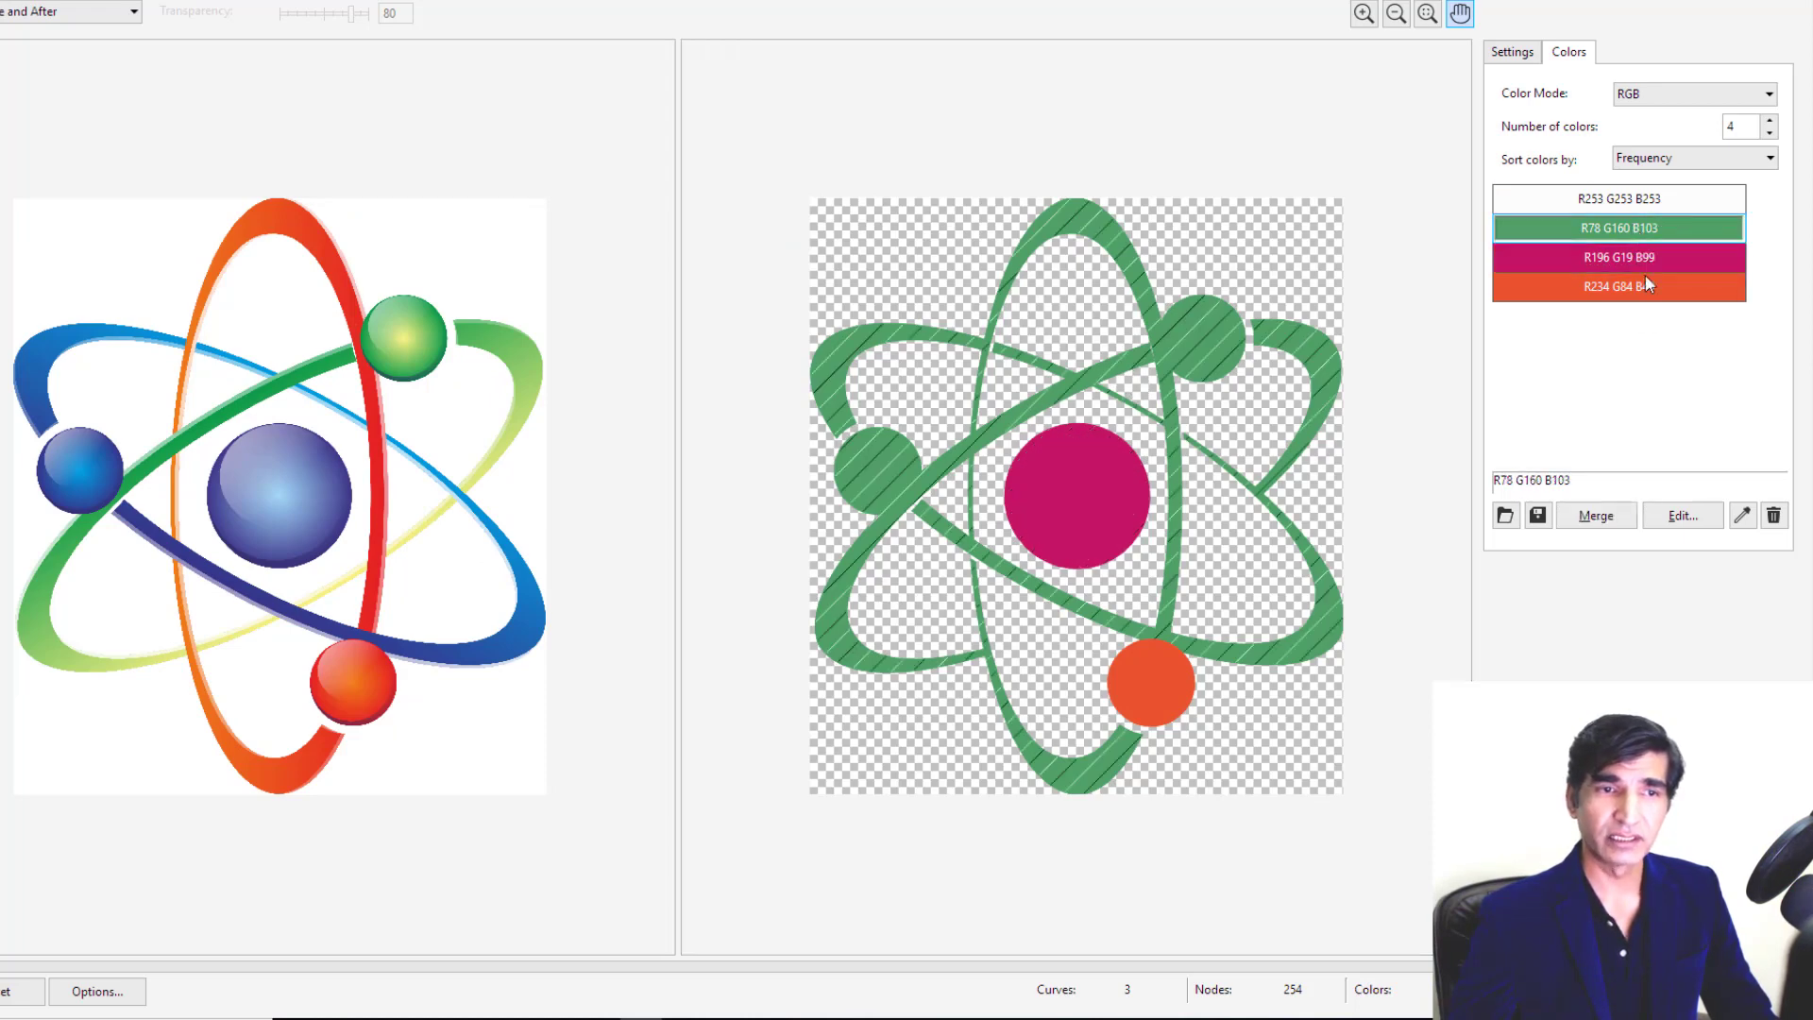
{"action": "left_click", "coordinate": [1651, 517]}
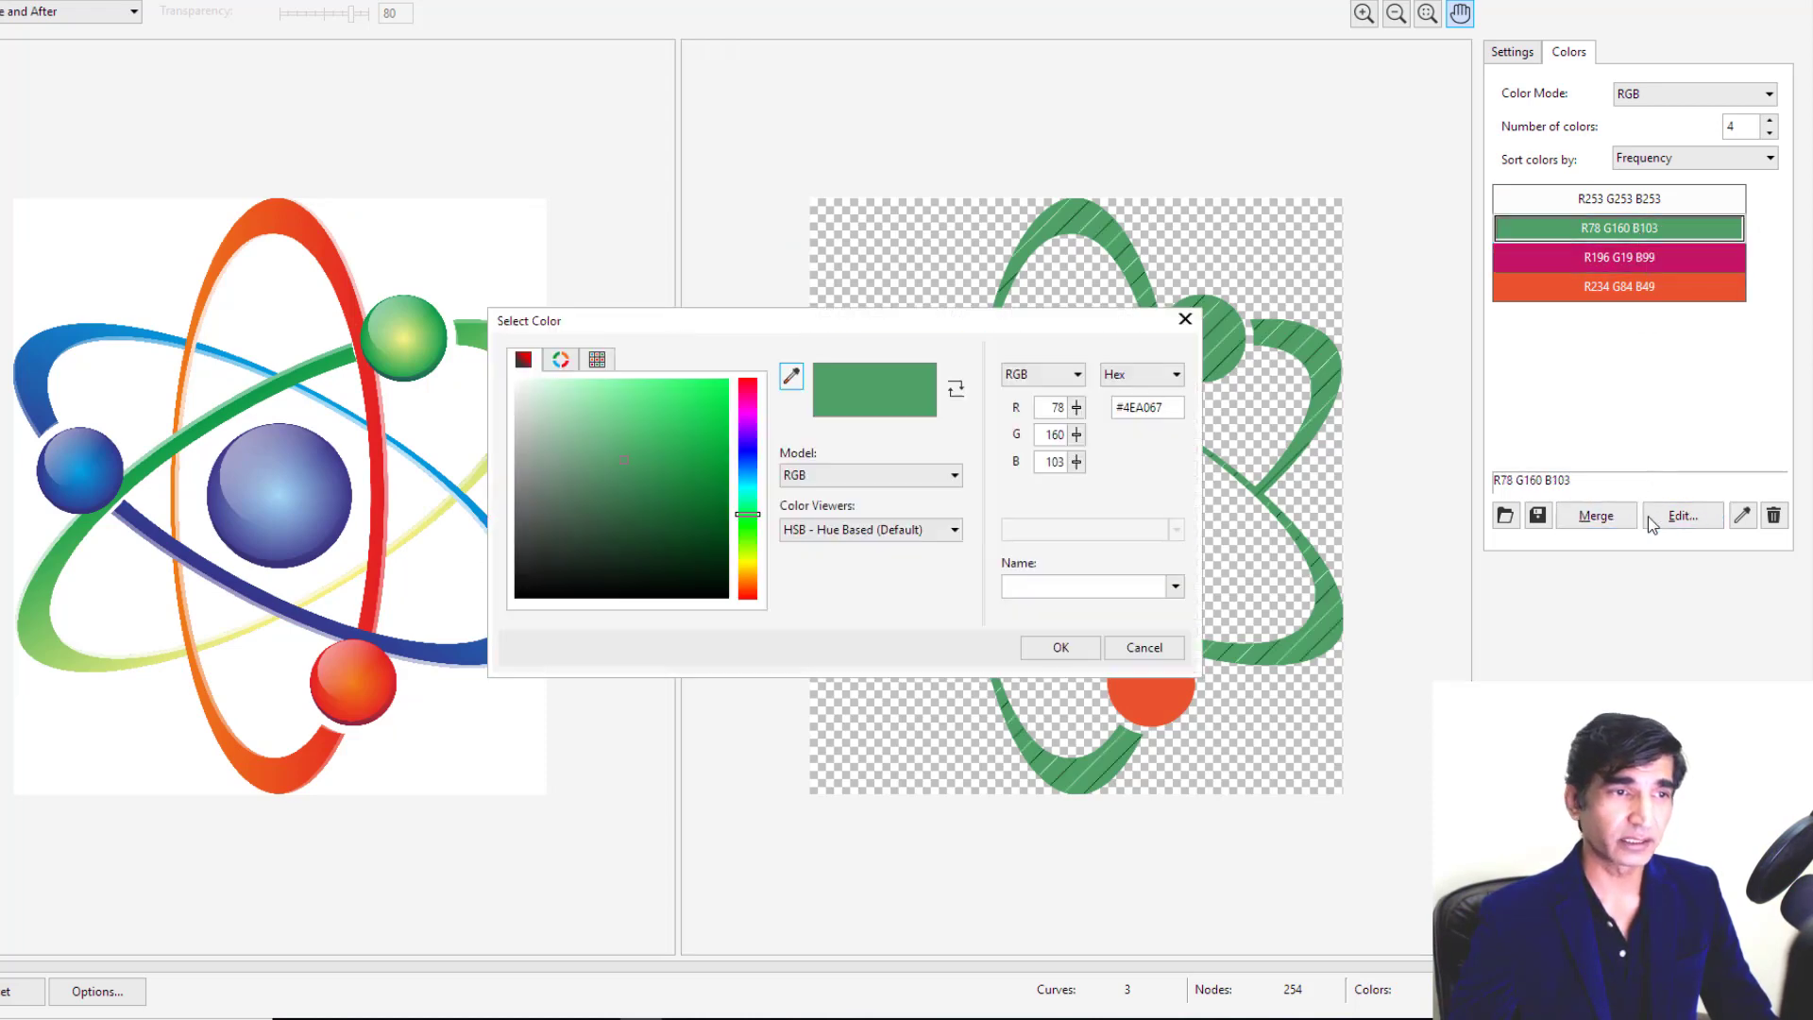
{"action": "left_click_drag", "start_coordinate": [721, 479], "coordinate": [708, 493]}
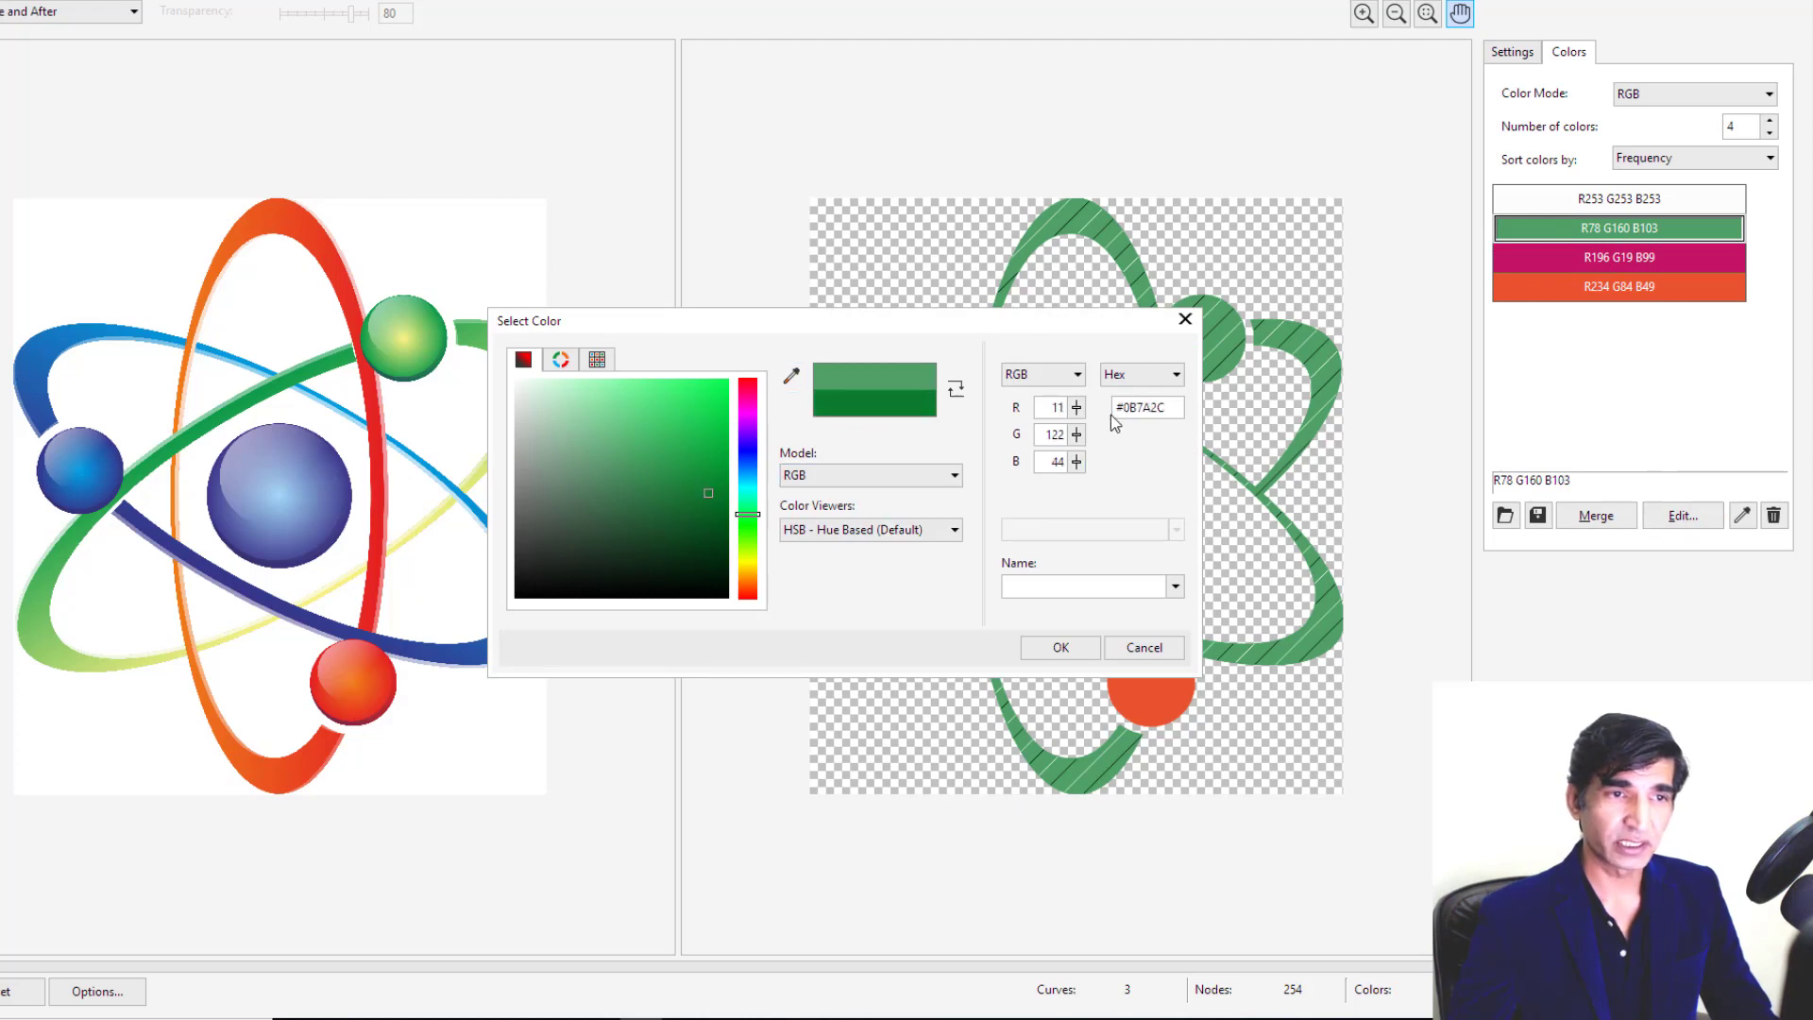
{"action": "left_click", "coordinate": [1138, 376]}
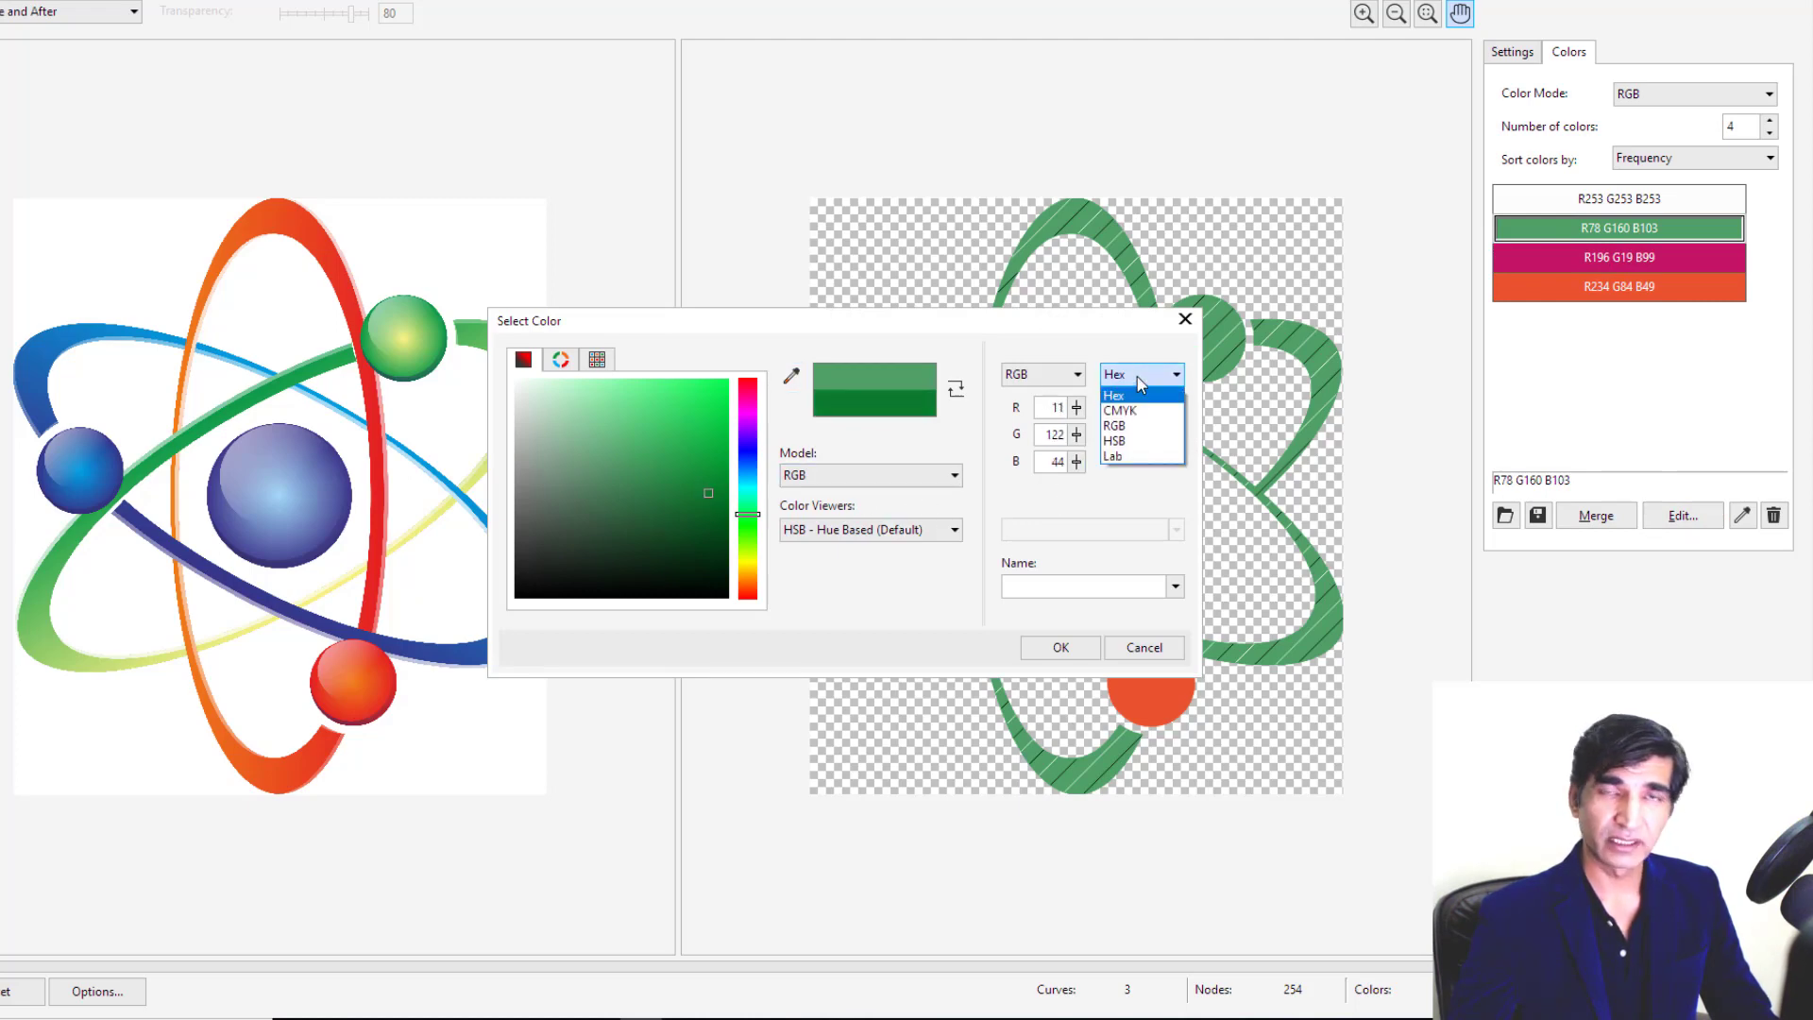
{"action": "left_click", "coordinate": [1139, 378]}
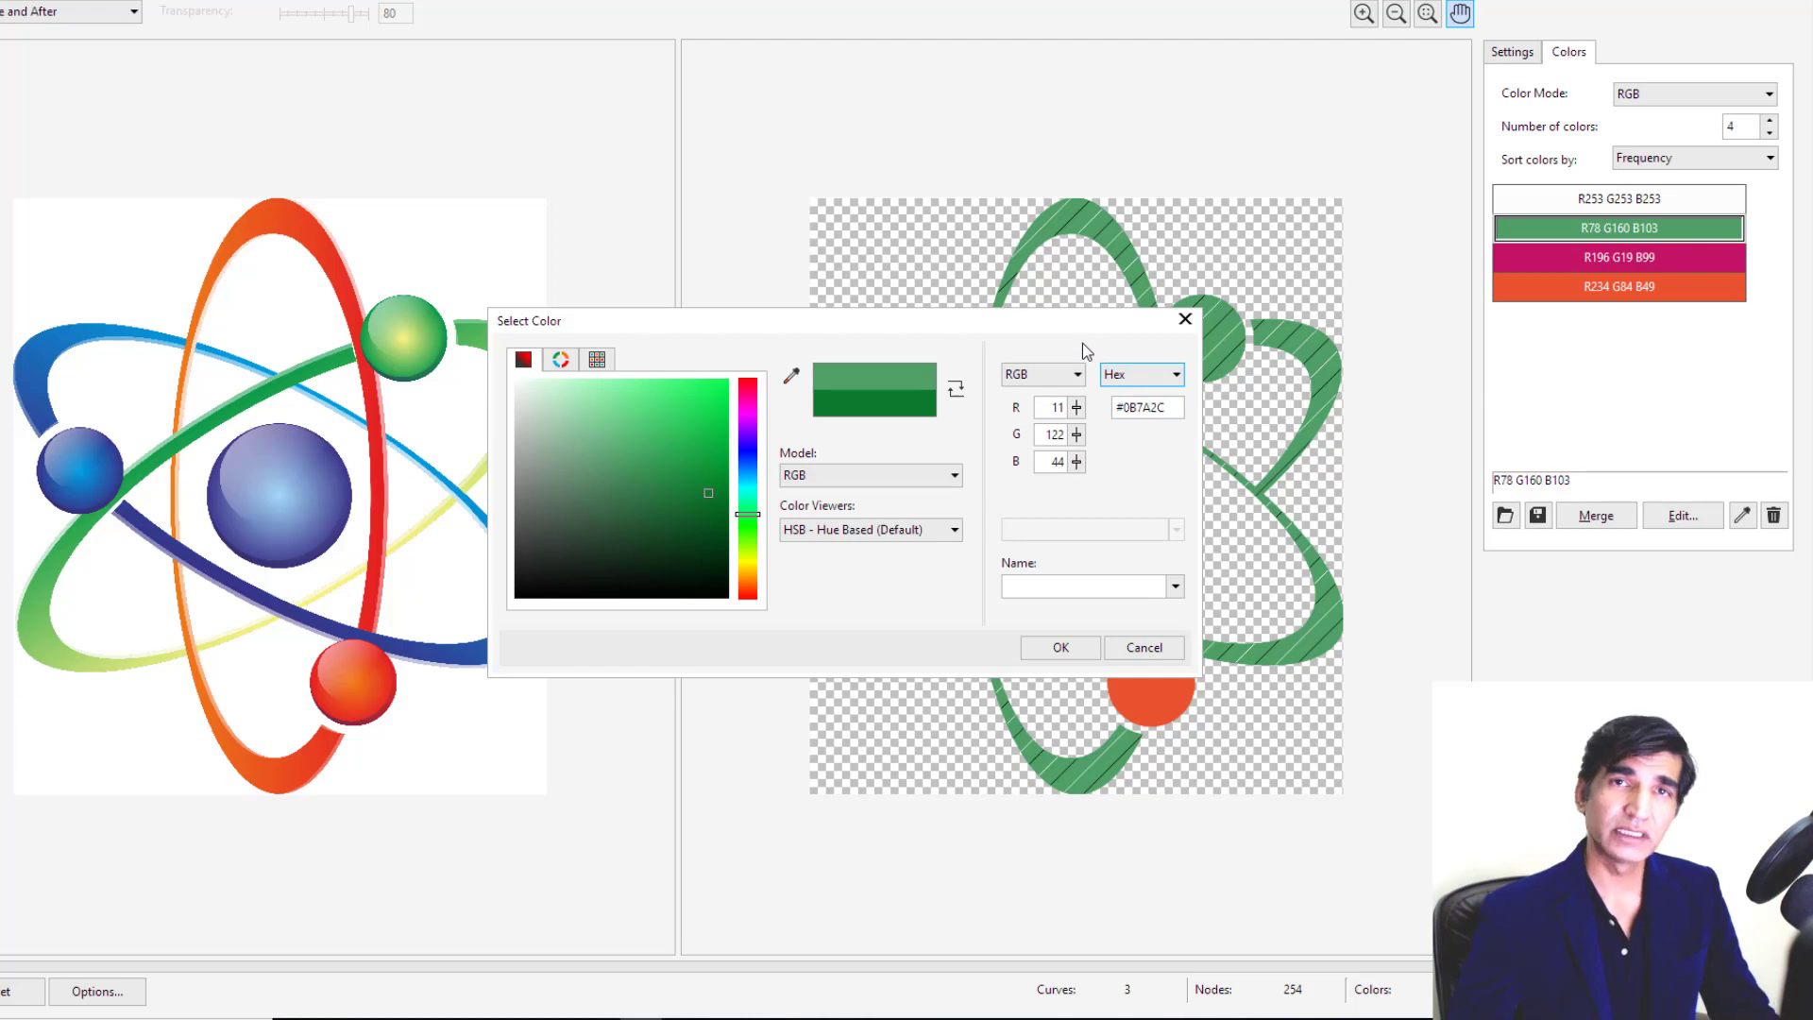
{"action": "left_click", "coordinate": [1057, 648]}
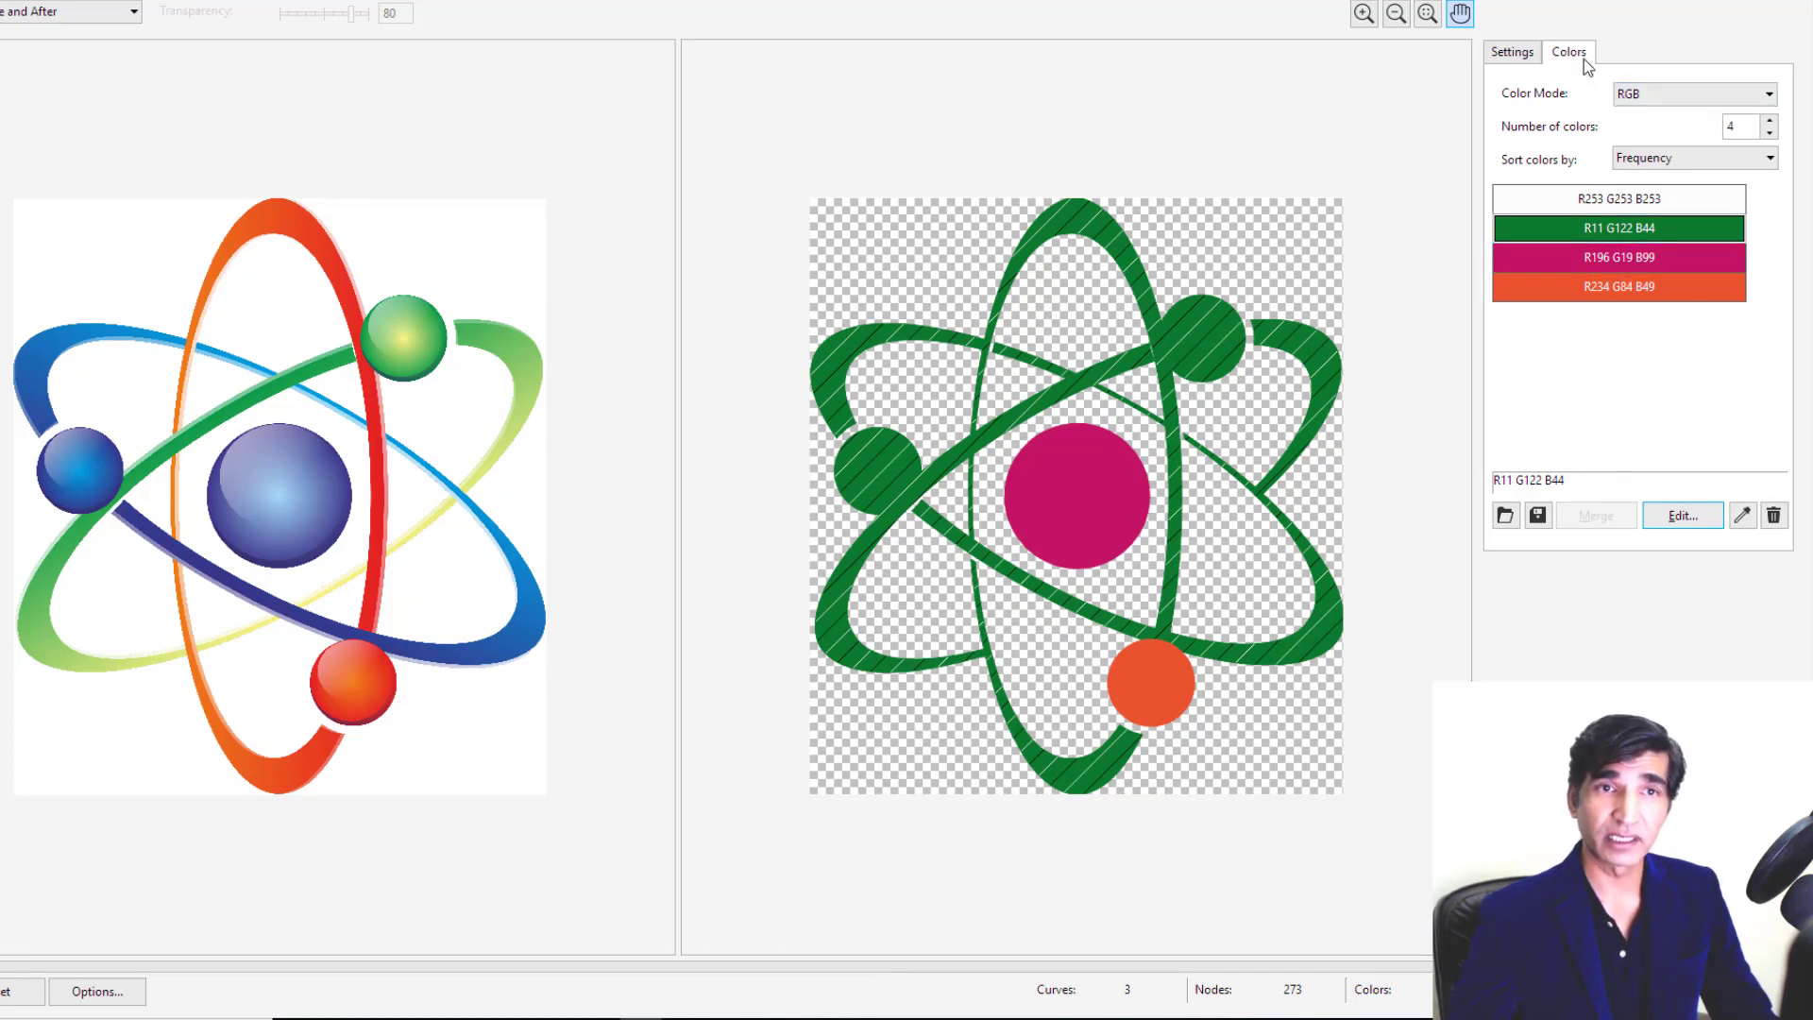
Step: Try the Detailed logo and Clipart image types for the outline trace and compare their previews
{"action": "left_click", "coordinate": [1521, 54]}
{"action": "left_click", "coordinate": [1646, 125]}
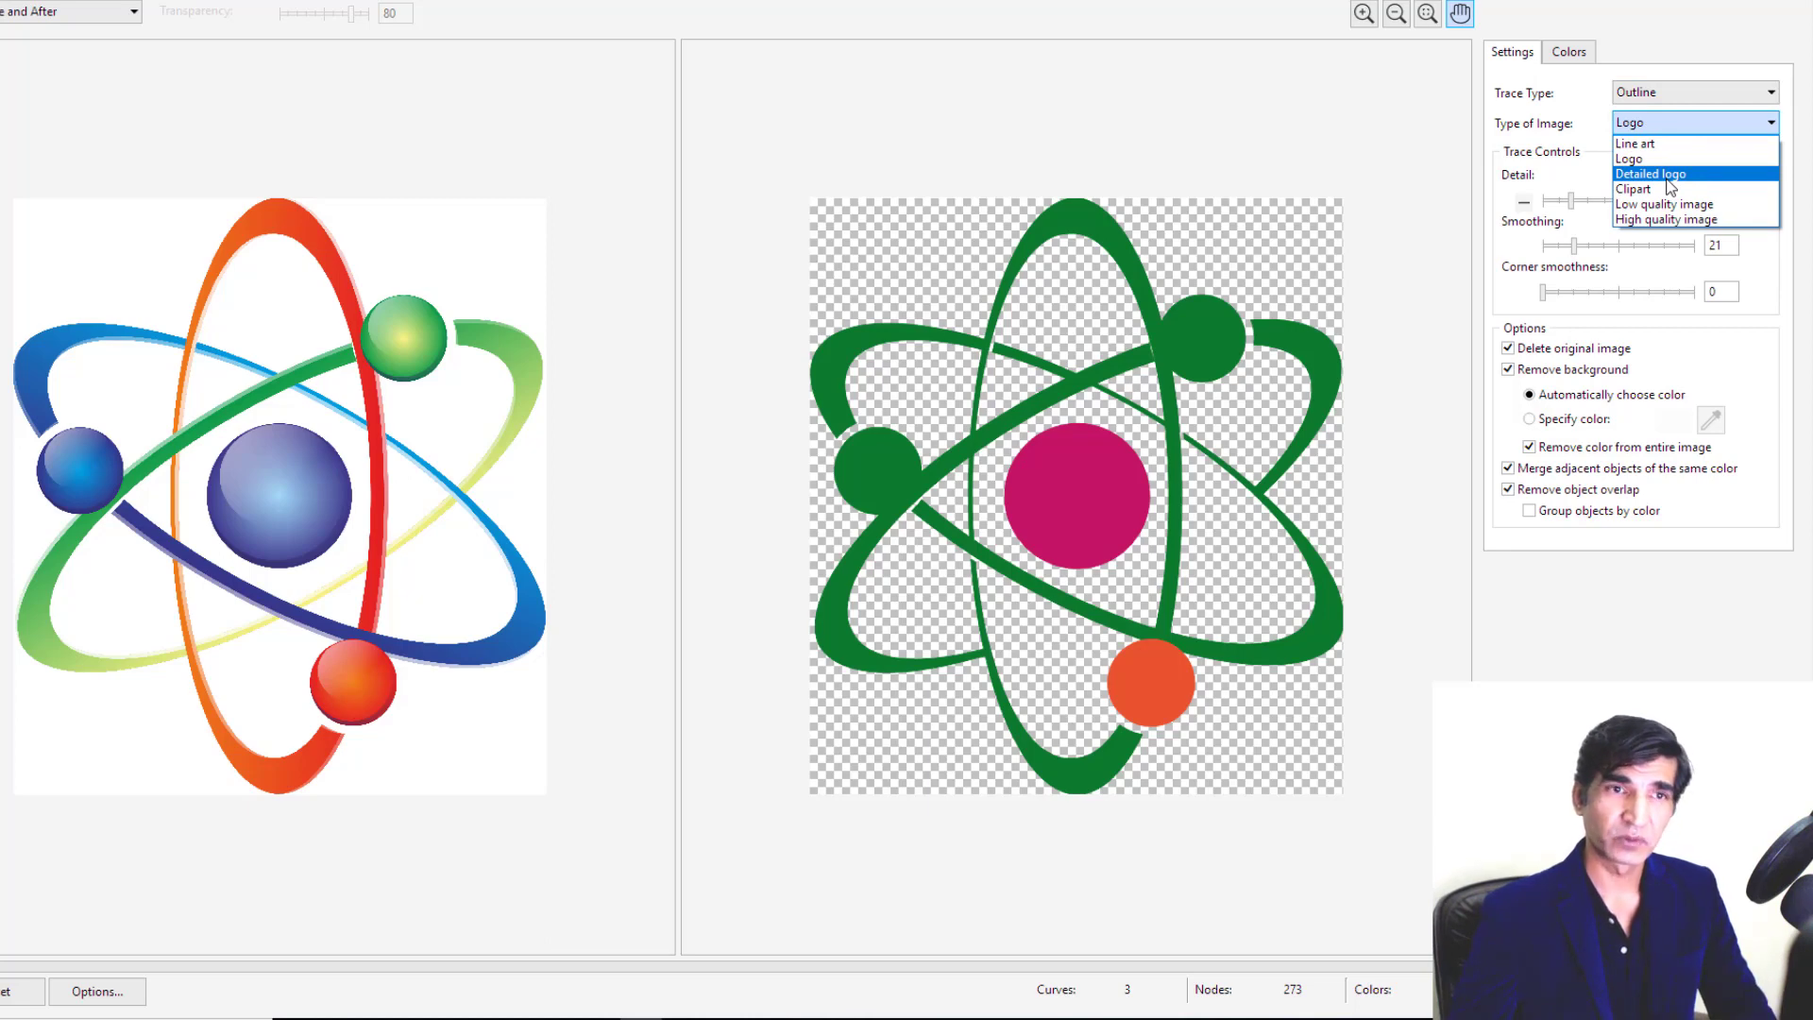
{"action": "left_click", "coordinate": [1668, 178]}
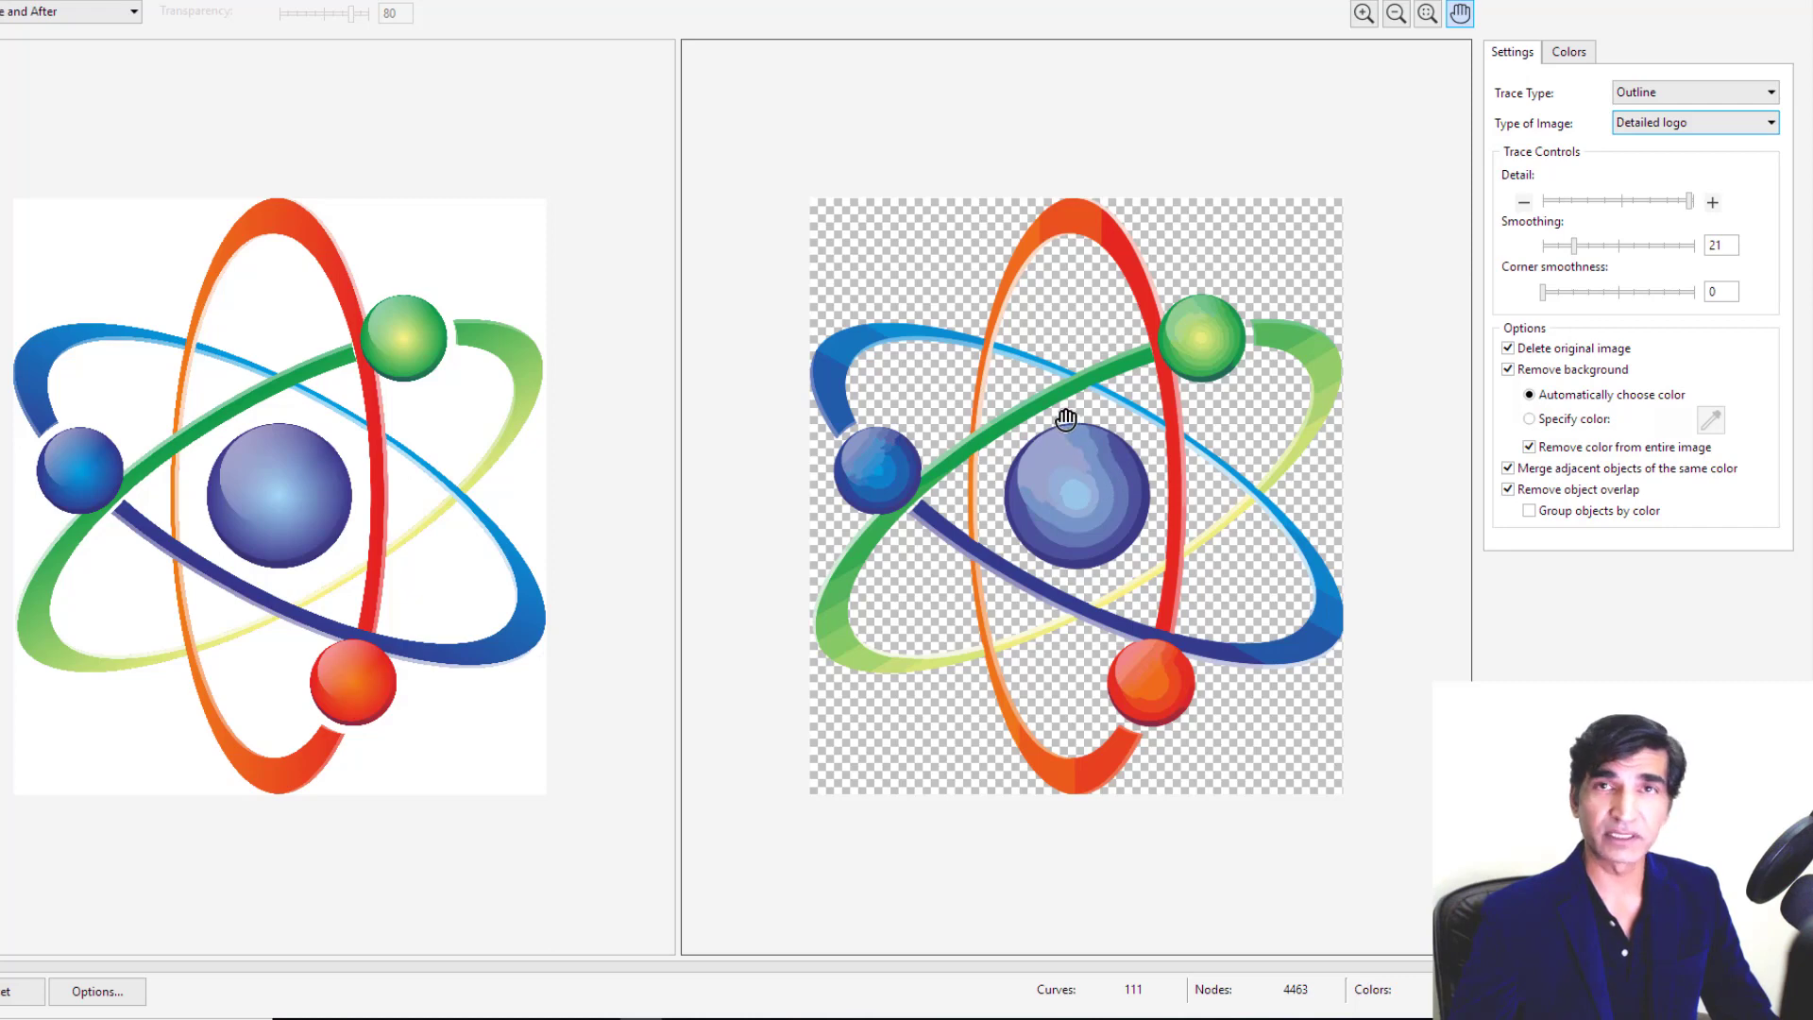
{"action": "left_click", "coordinate": [1653, 127]}
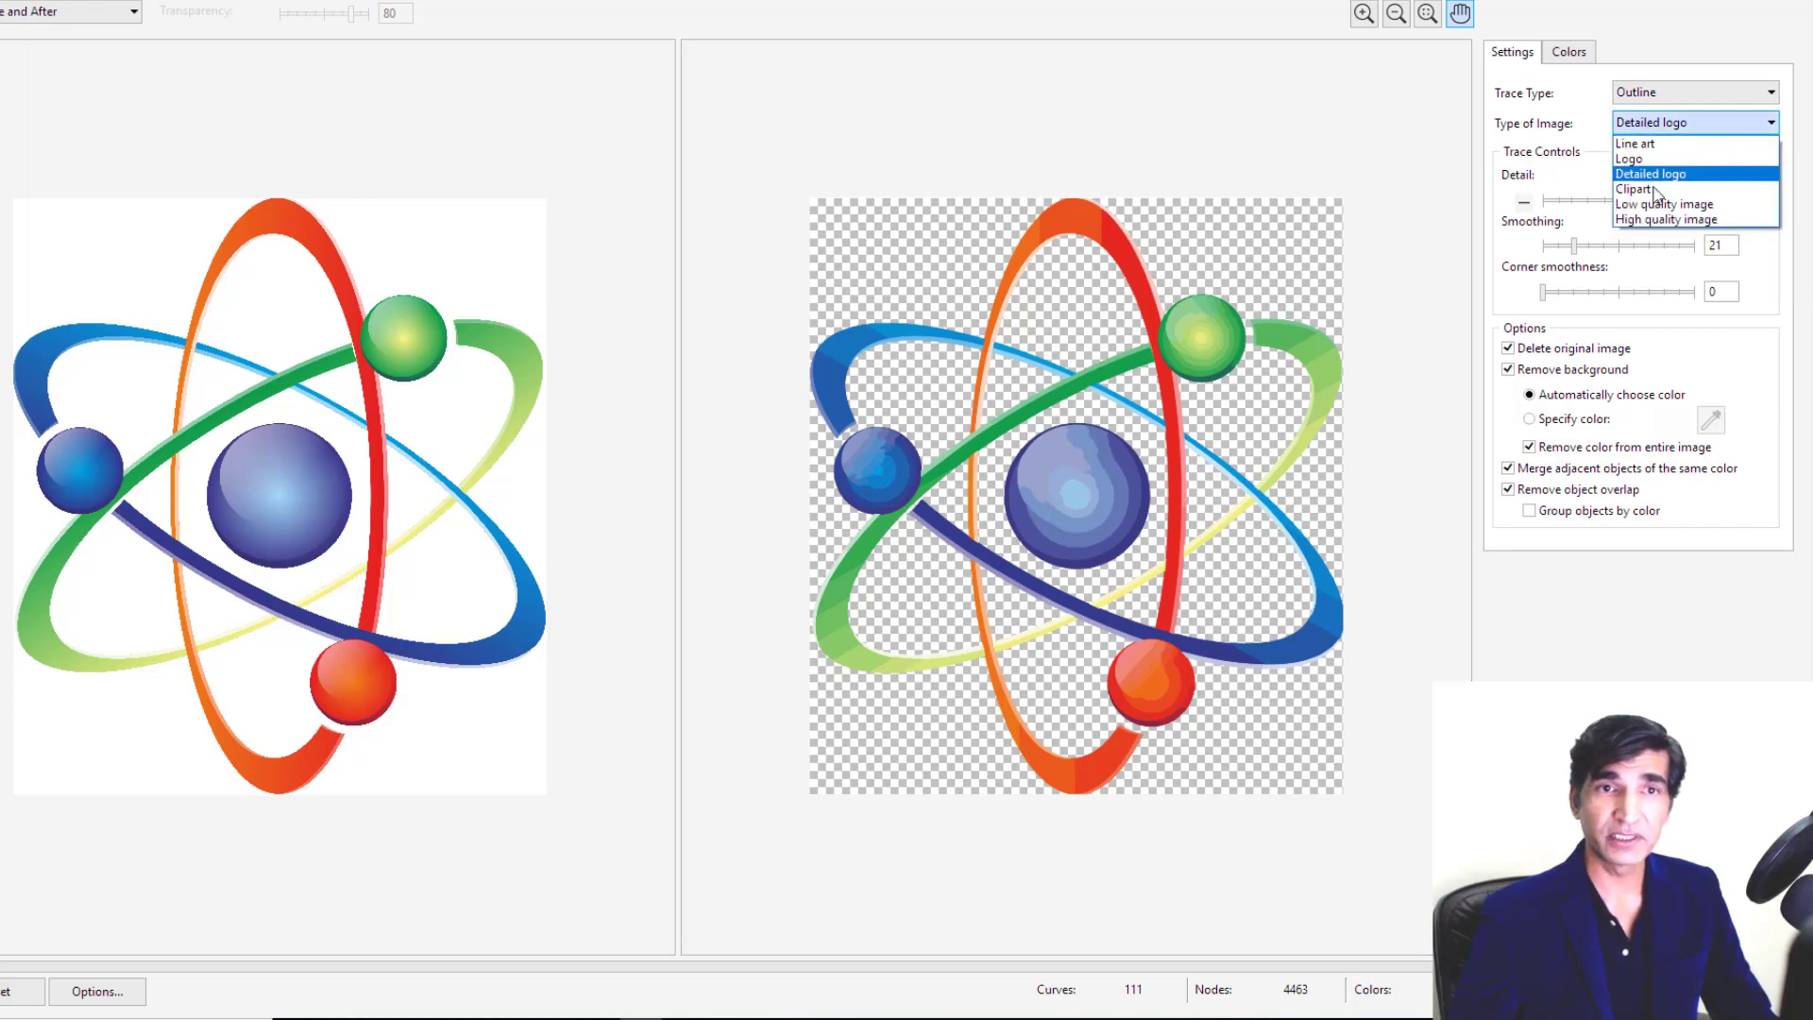
{"action": "left_click", "coordinate": [1654, 193]}
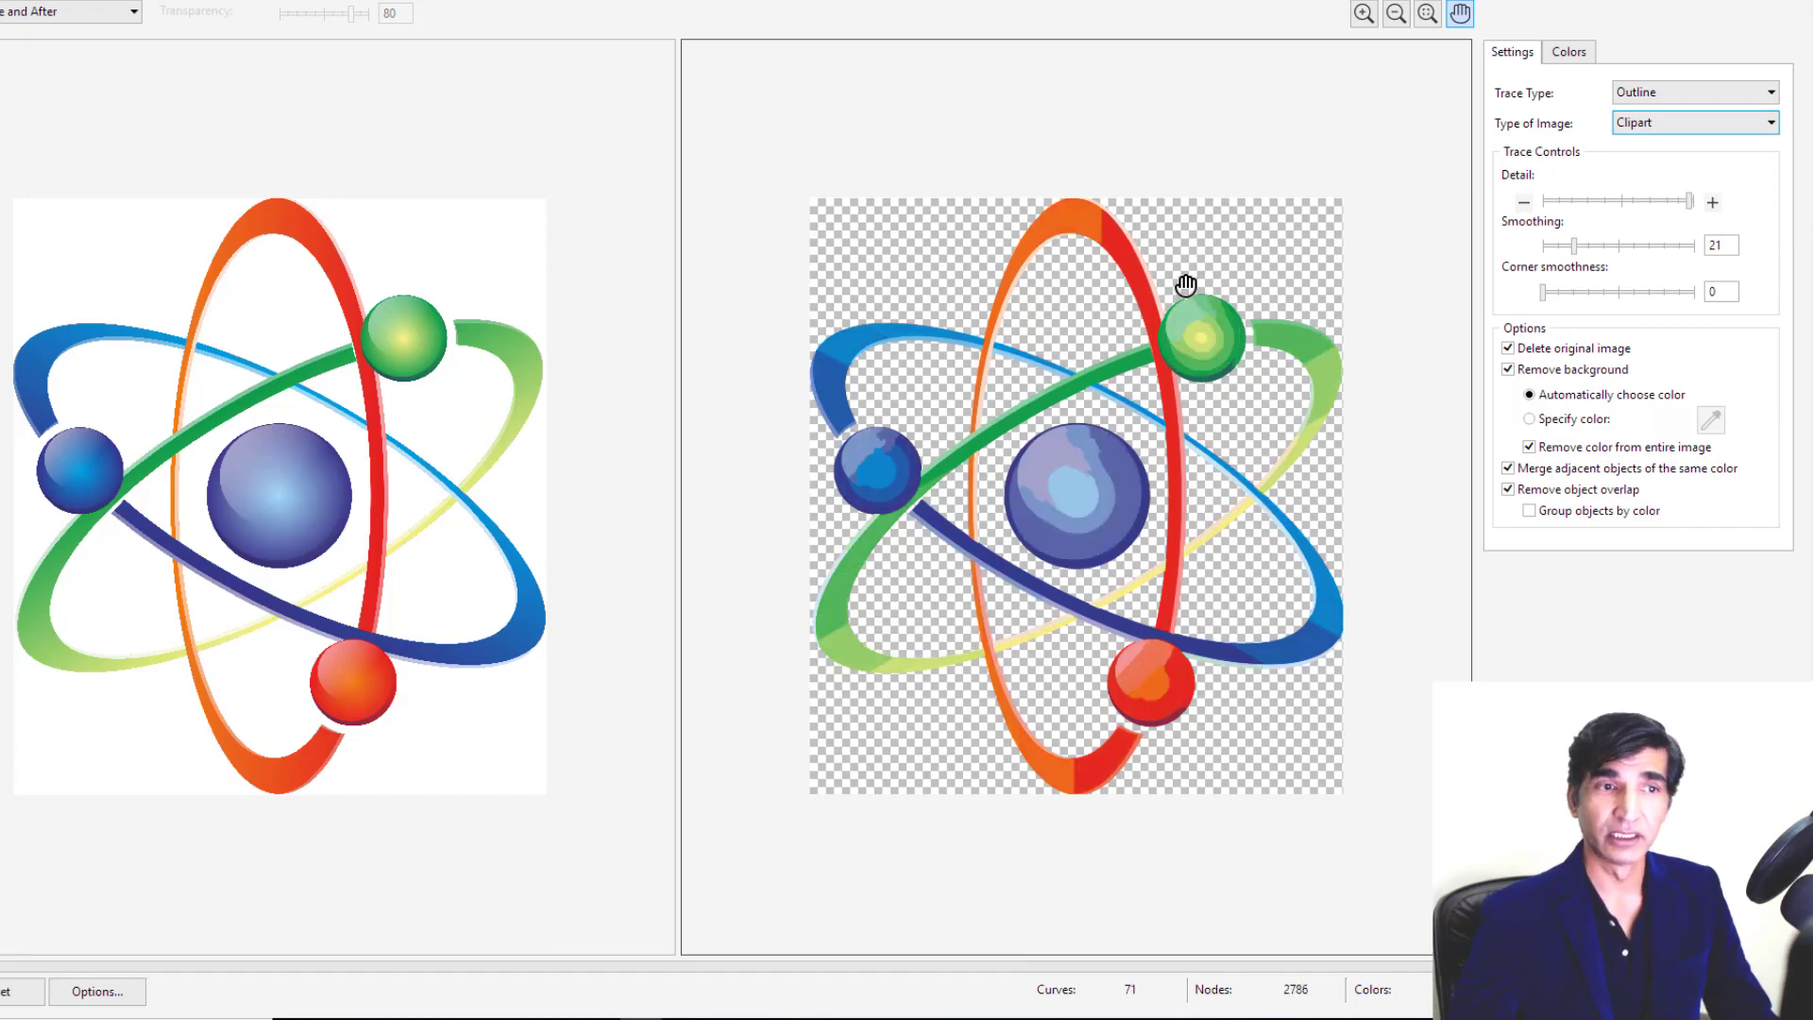
{"action": "scroll", "coordinate": [1160, 346], "scroll_direction": "up", "scroll_amount": 1}
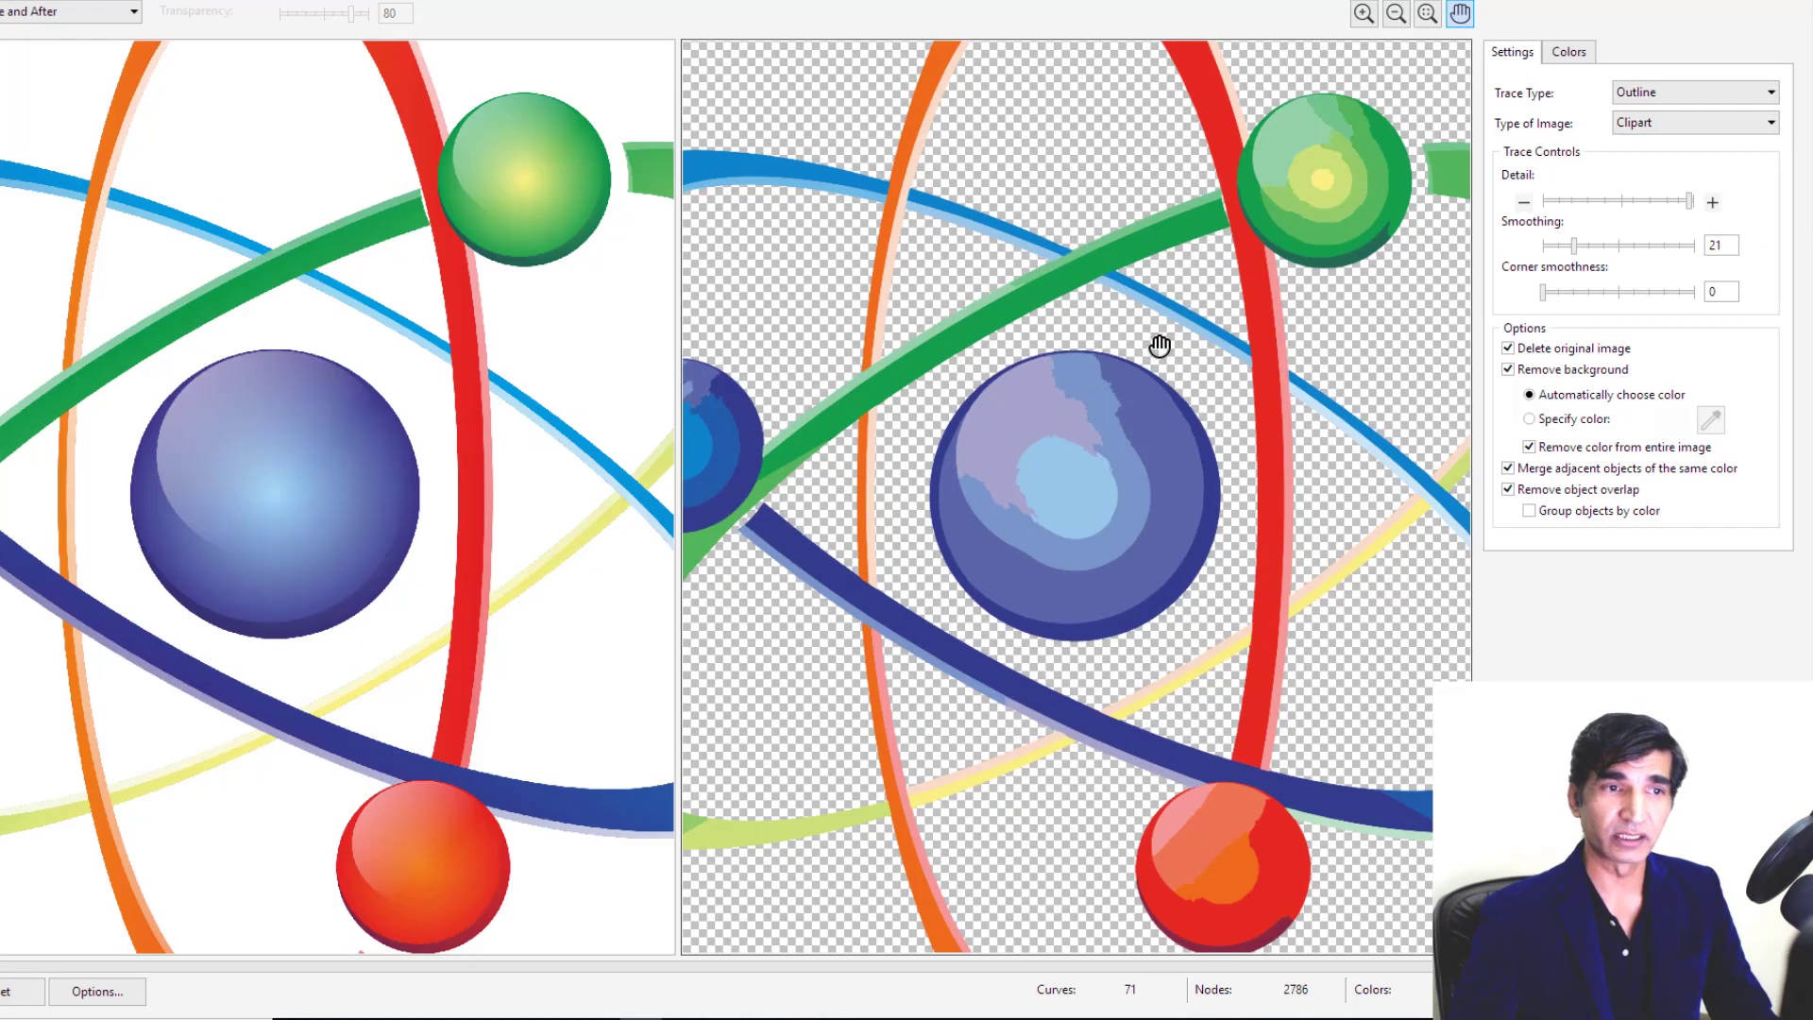
Step: Try the Low quality image type for the trace and inspect the color bands in the central sphere
{"action": "left_click", "coordinate": [1663, 123]}
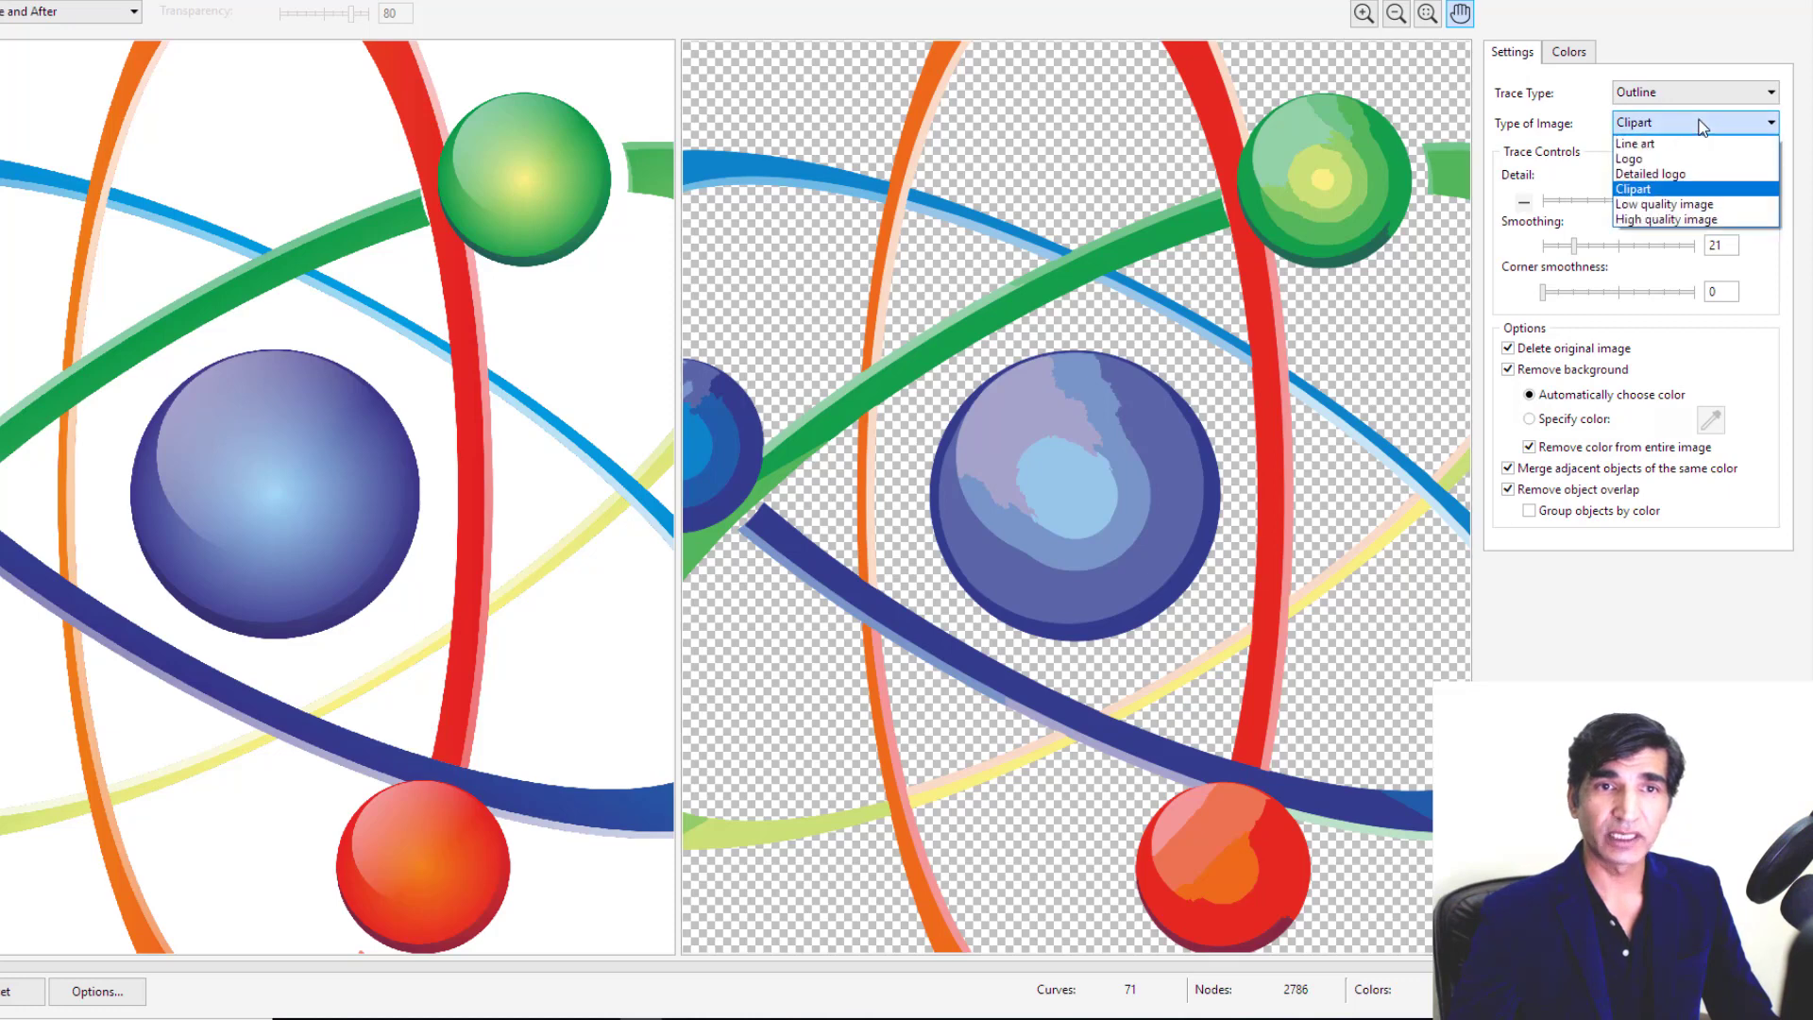
{"action": "left_click", "coordinate": [1674, 208]}
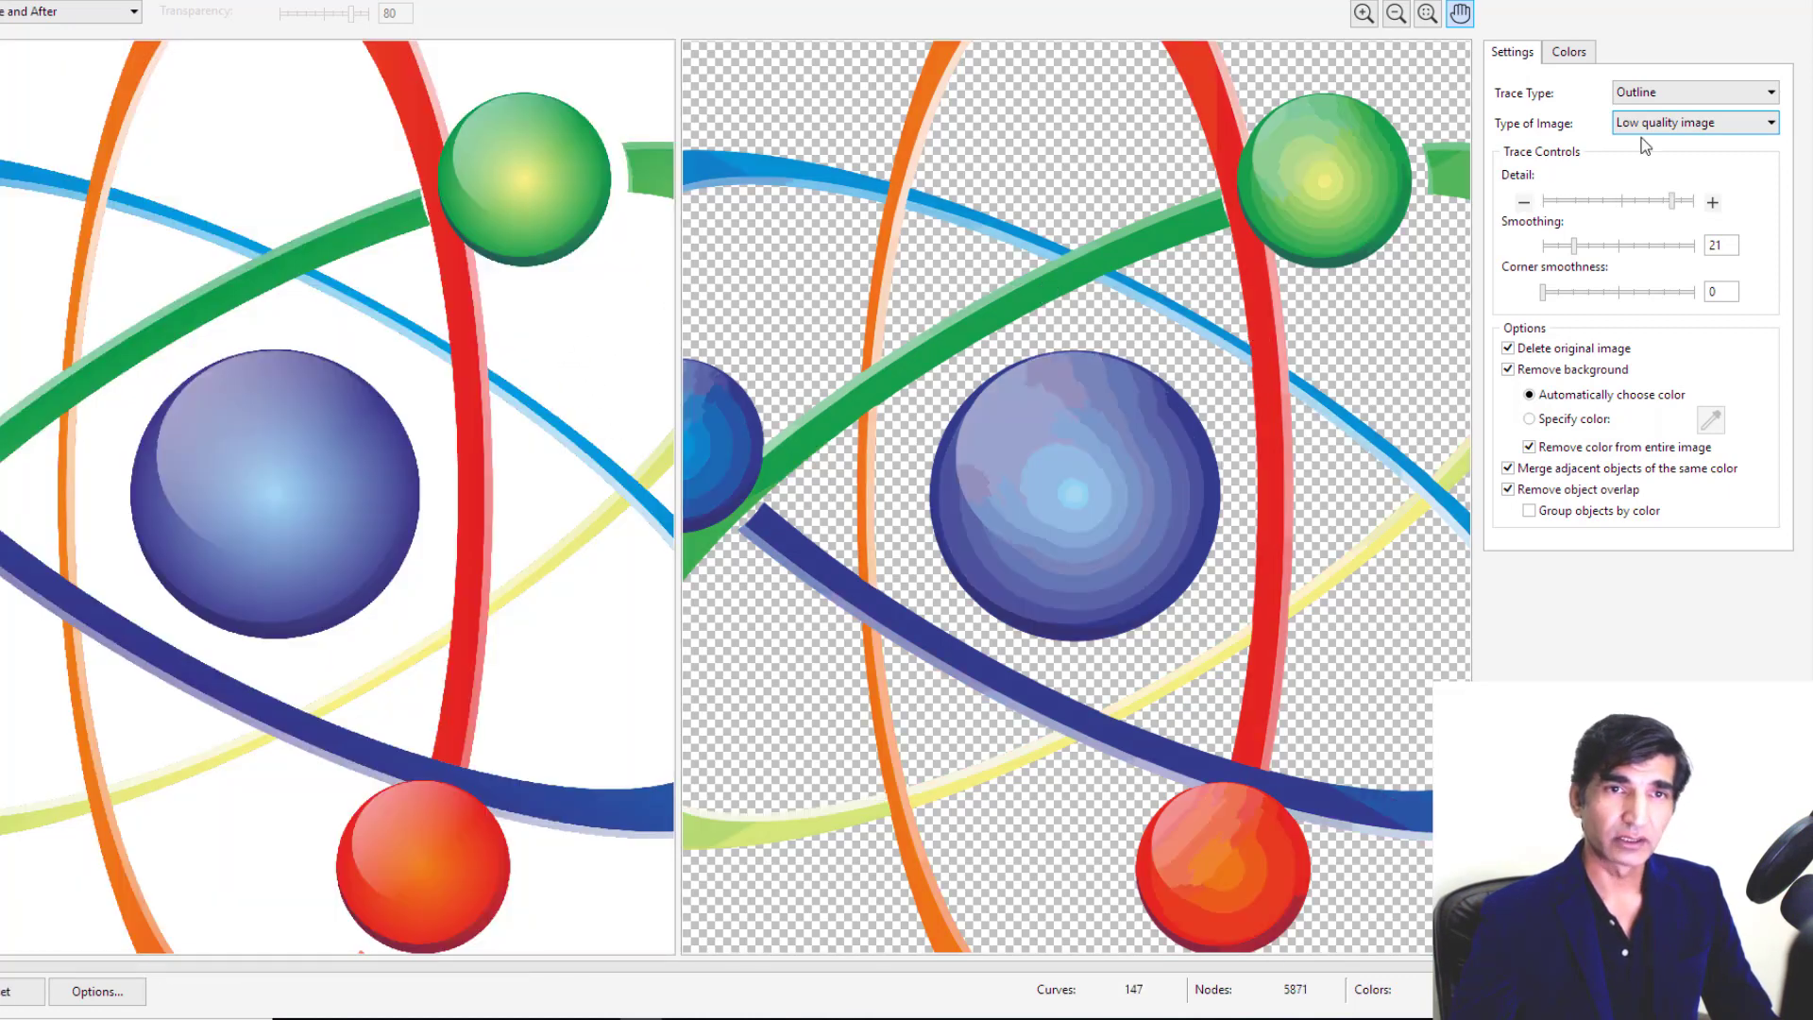
{"action": "scroll", "coordinate": [1147, 482], "scroll_direction": "up", "scroll_amount": 4}
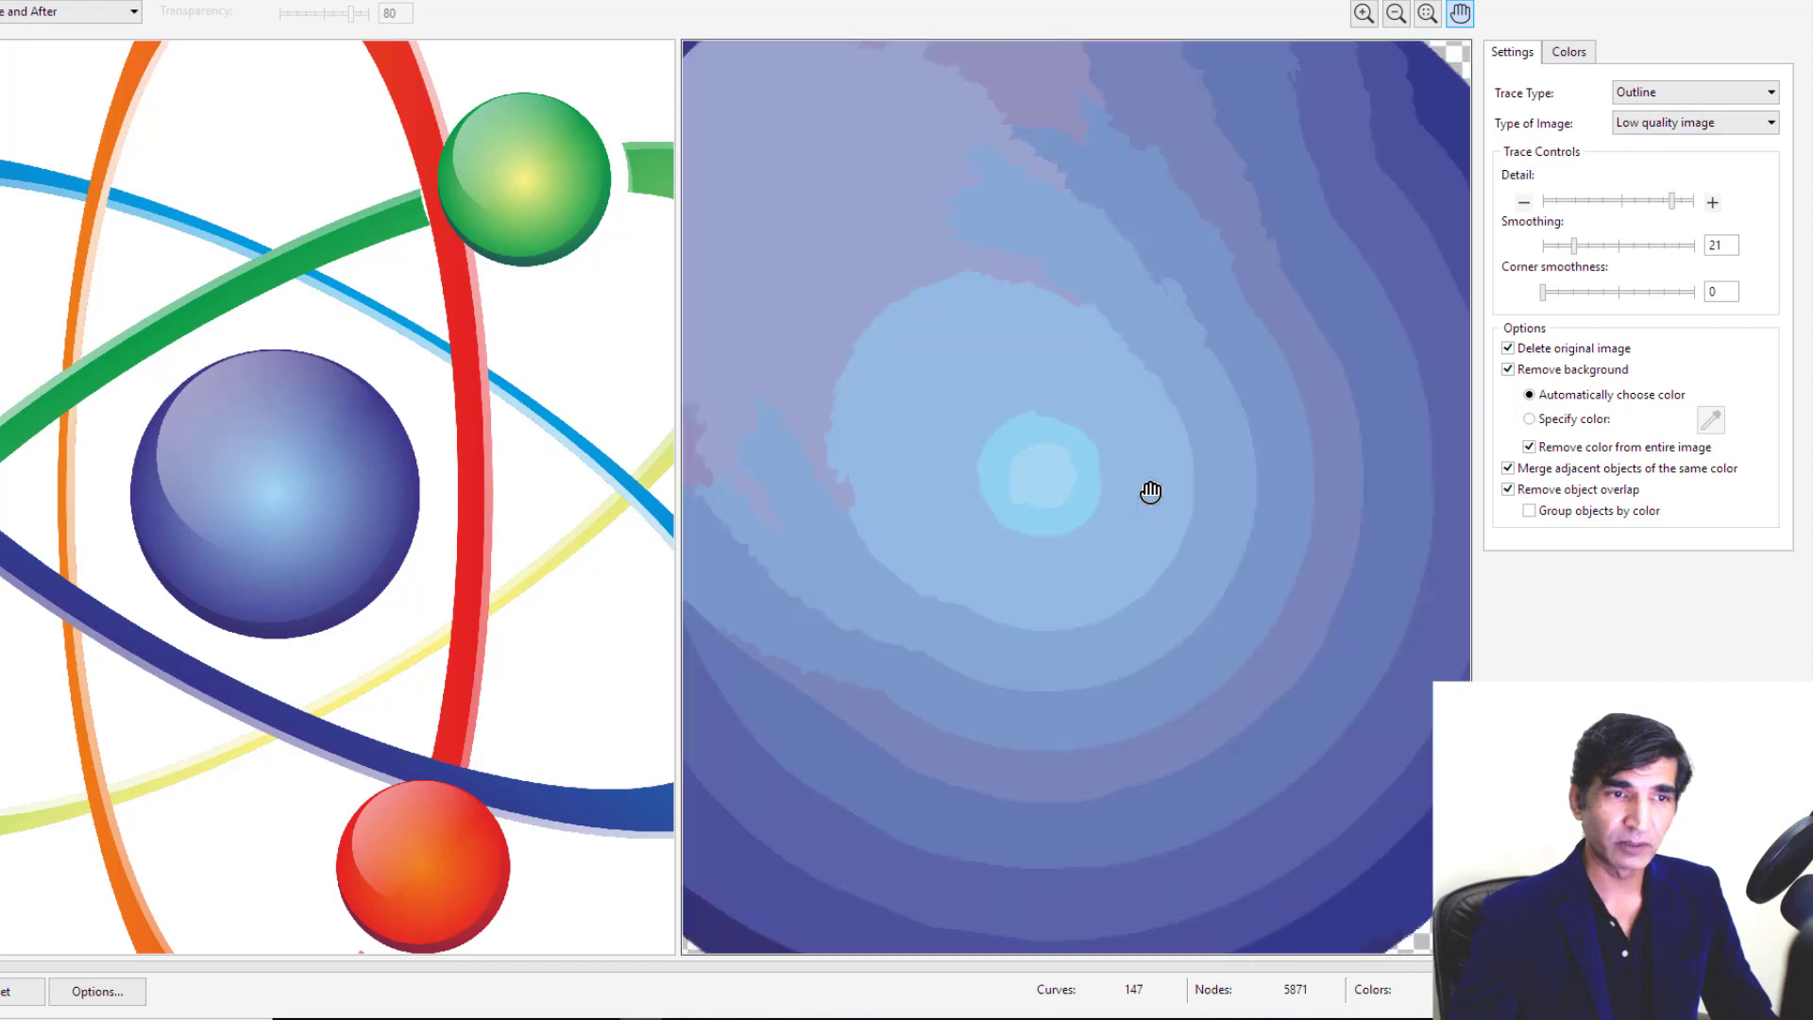
{"action": "scroll", "coordinate": [1184, 476], "scroll_direction": "down", "scroll_amount": 5}
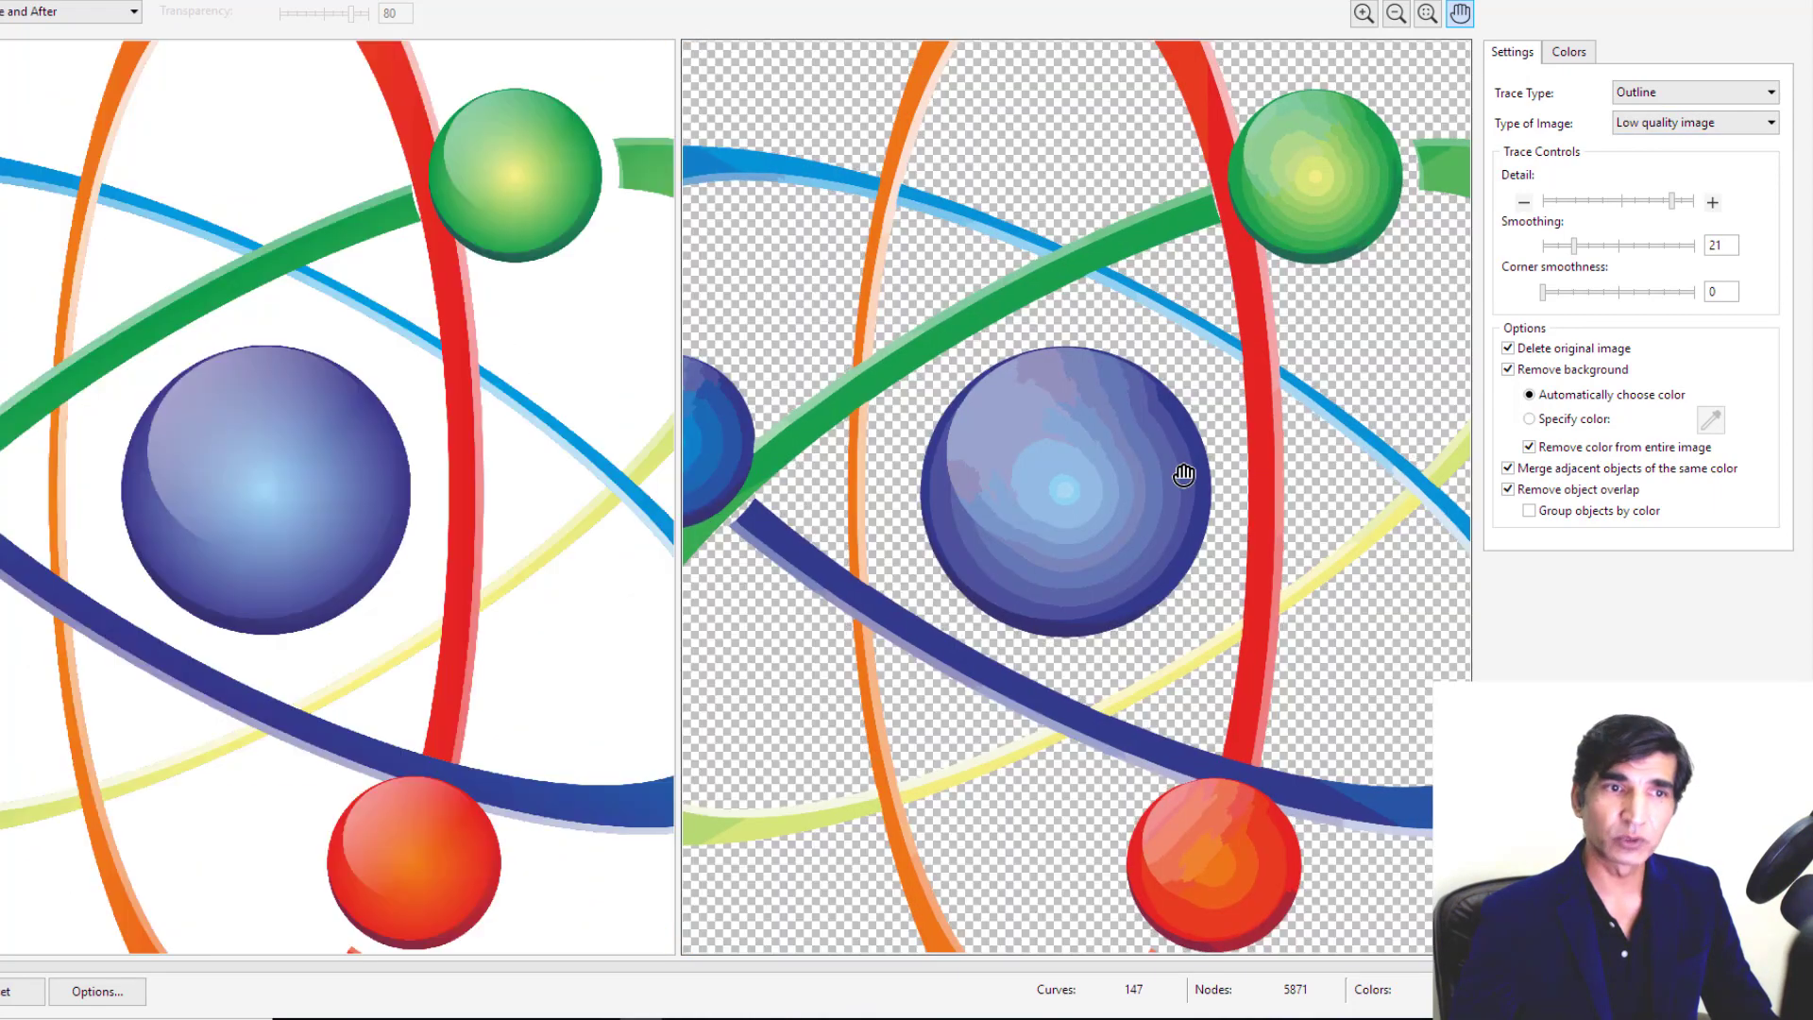
Step: Set the trace's image type to High quality image and inspect the central sphere's shading against the original
{"action": "left_click", "coordinate": [1754, 122]}
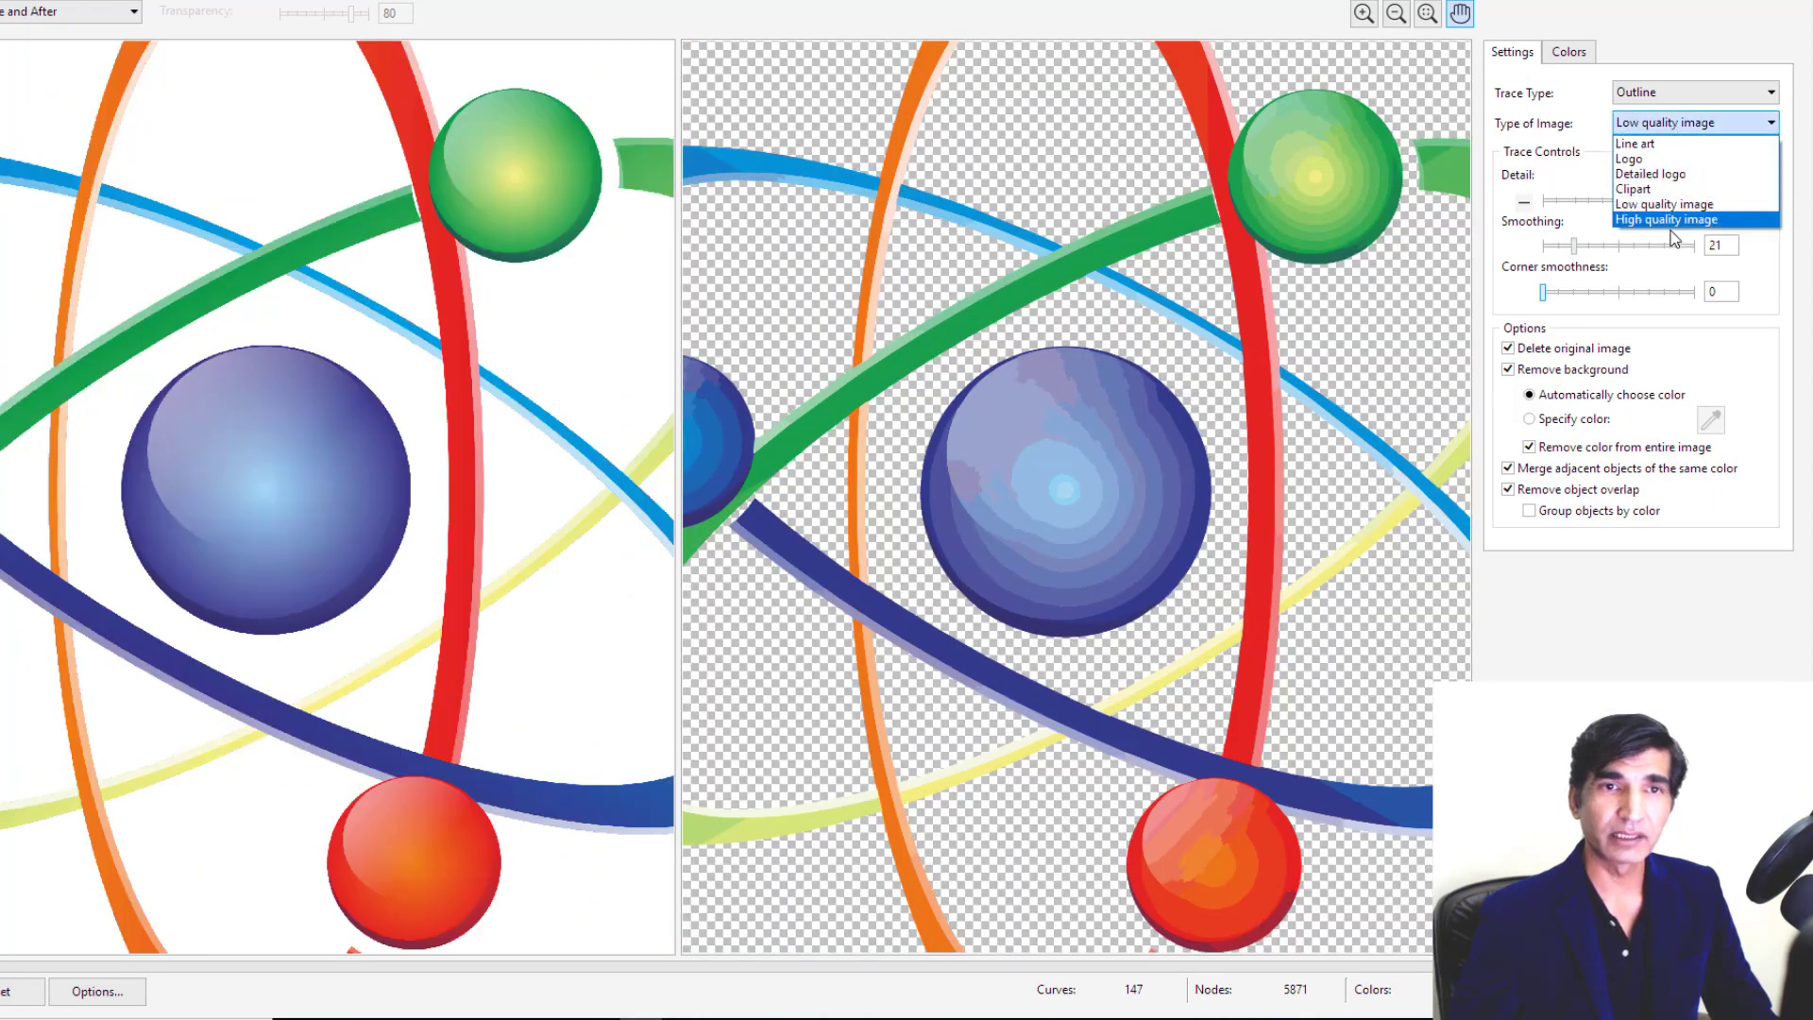
{"action": "left_click", "coordinate": [1666, 220]}
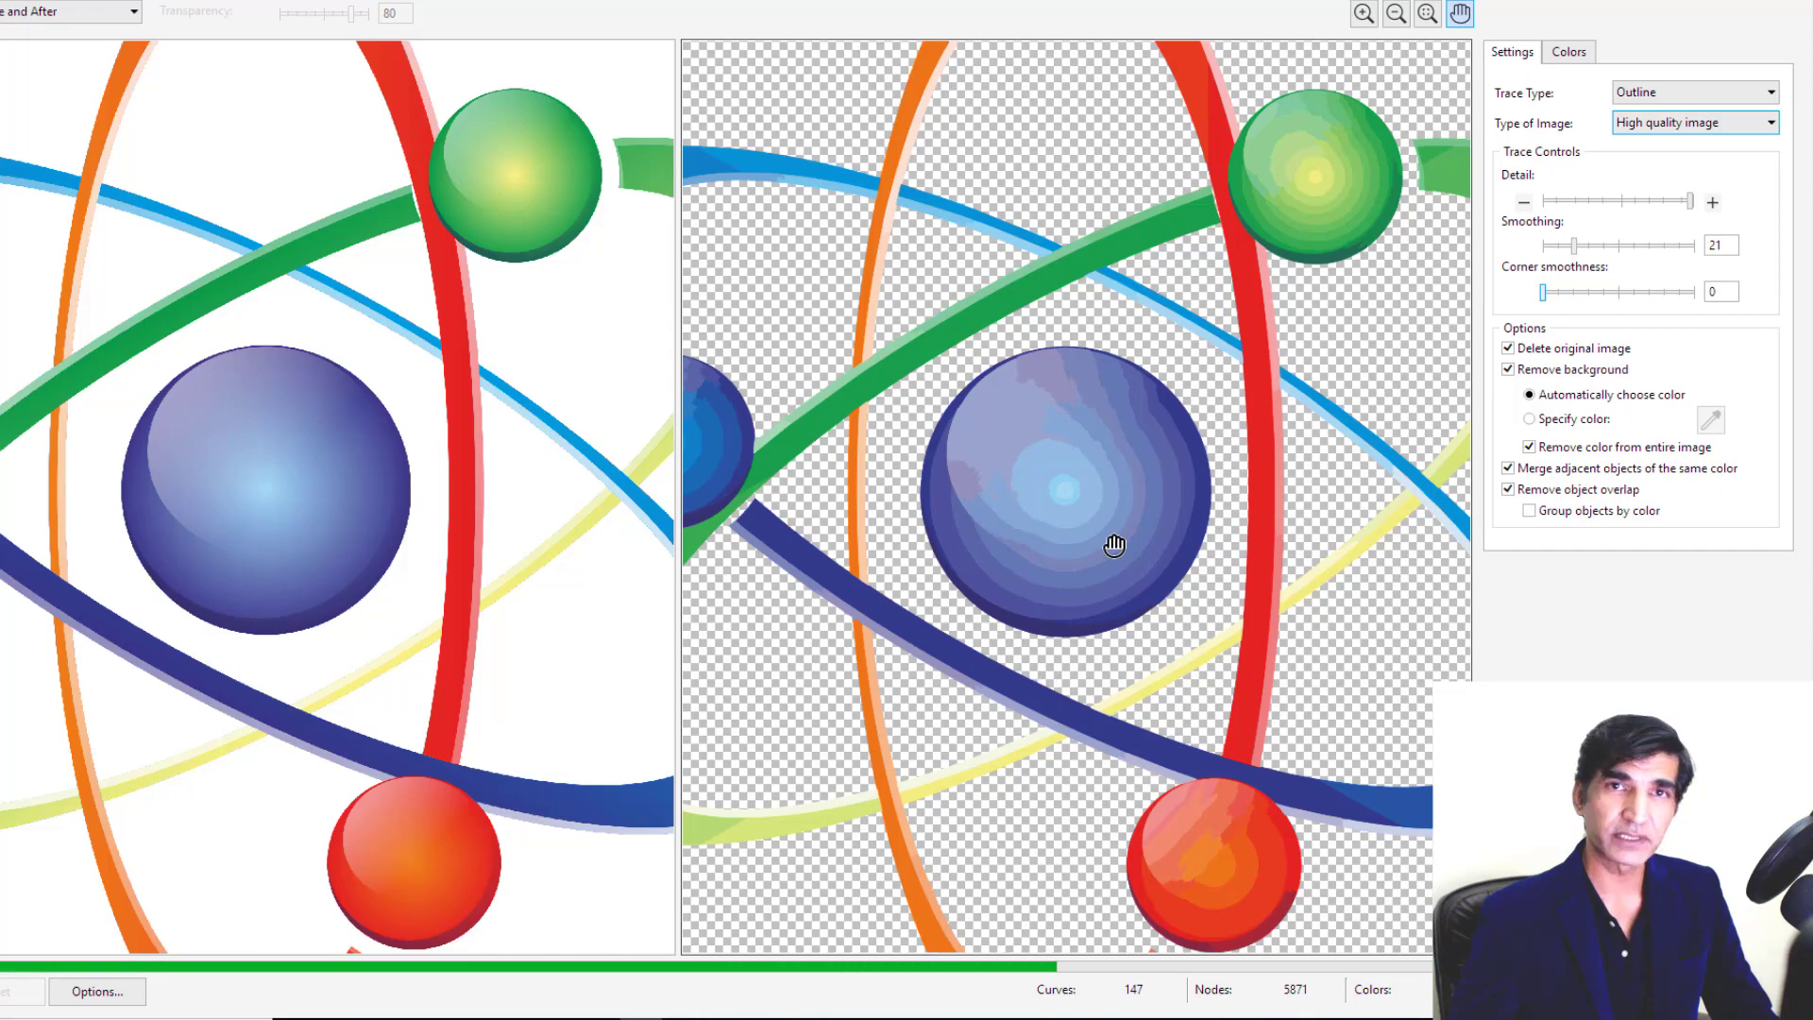
{"action": "scroll", "coordinate": [1090, 559], "scroll_direction": "up", "scroll_amount": 2}
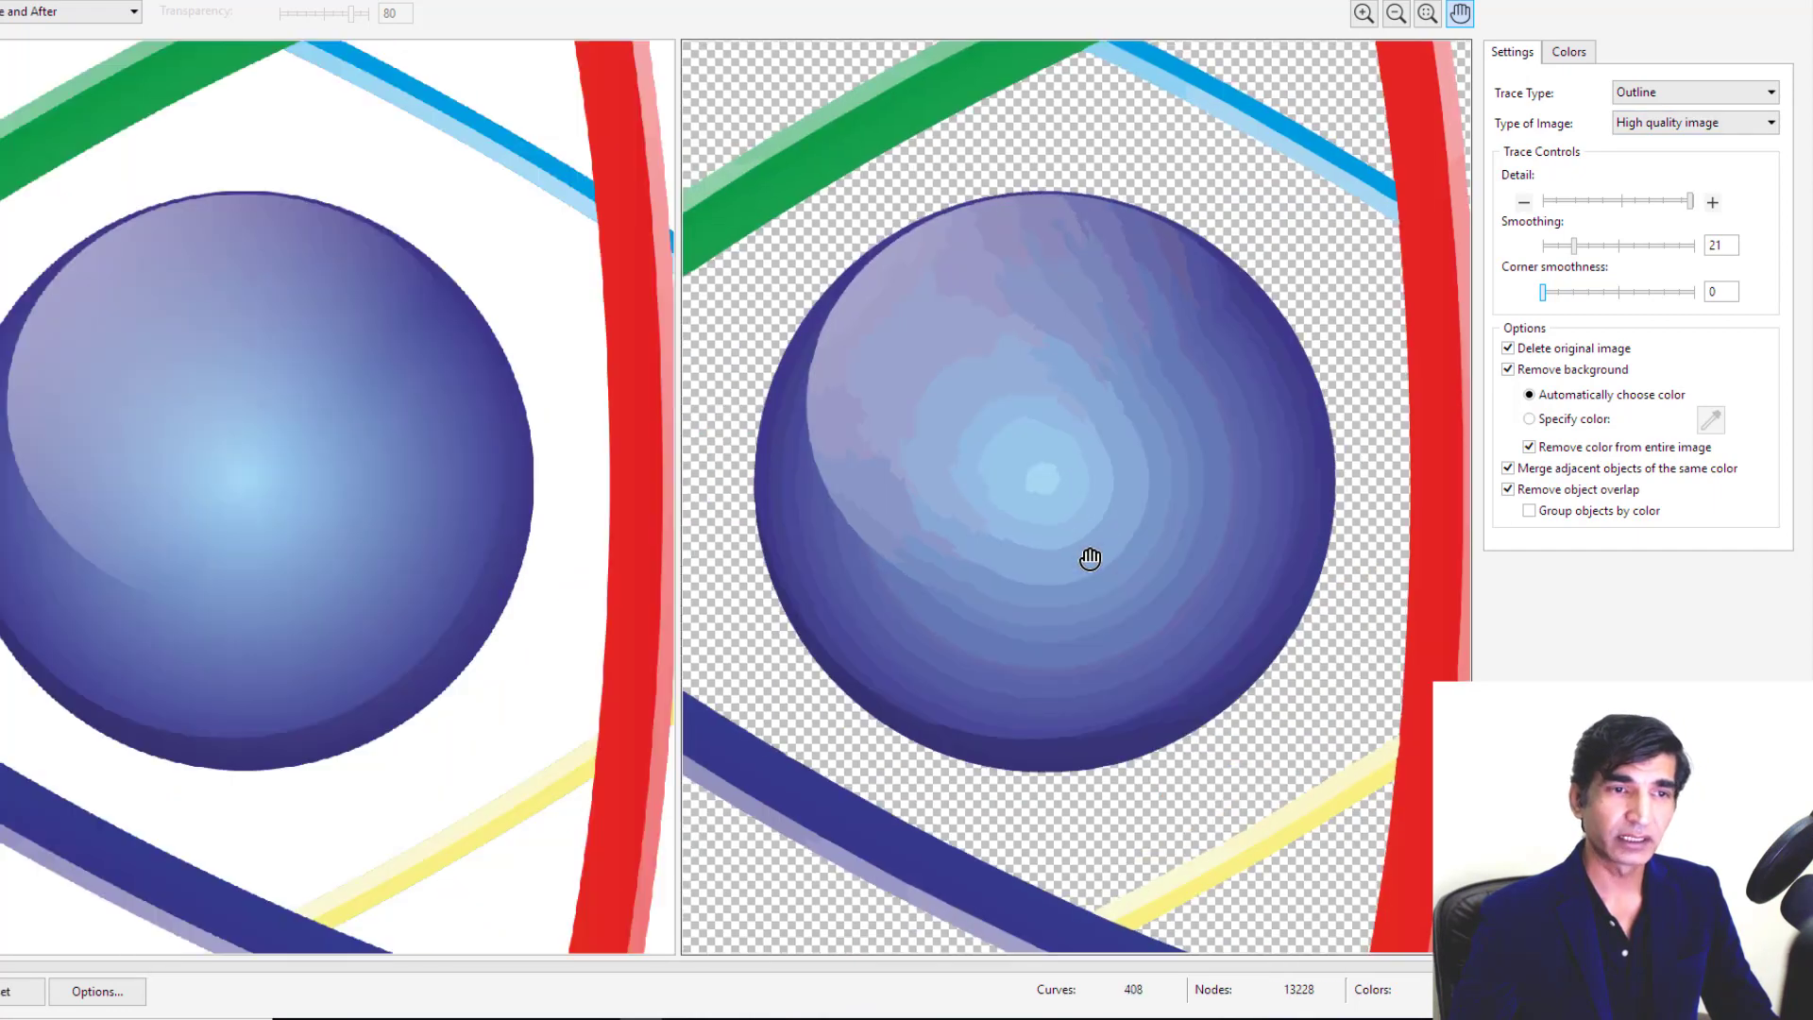
{"action": "scroll", "coordinate": [1090, 558], "scroll_direction": "up", "scroll_amount": 2}
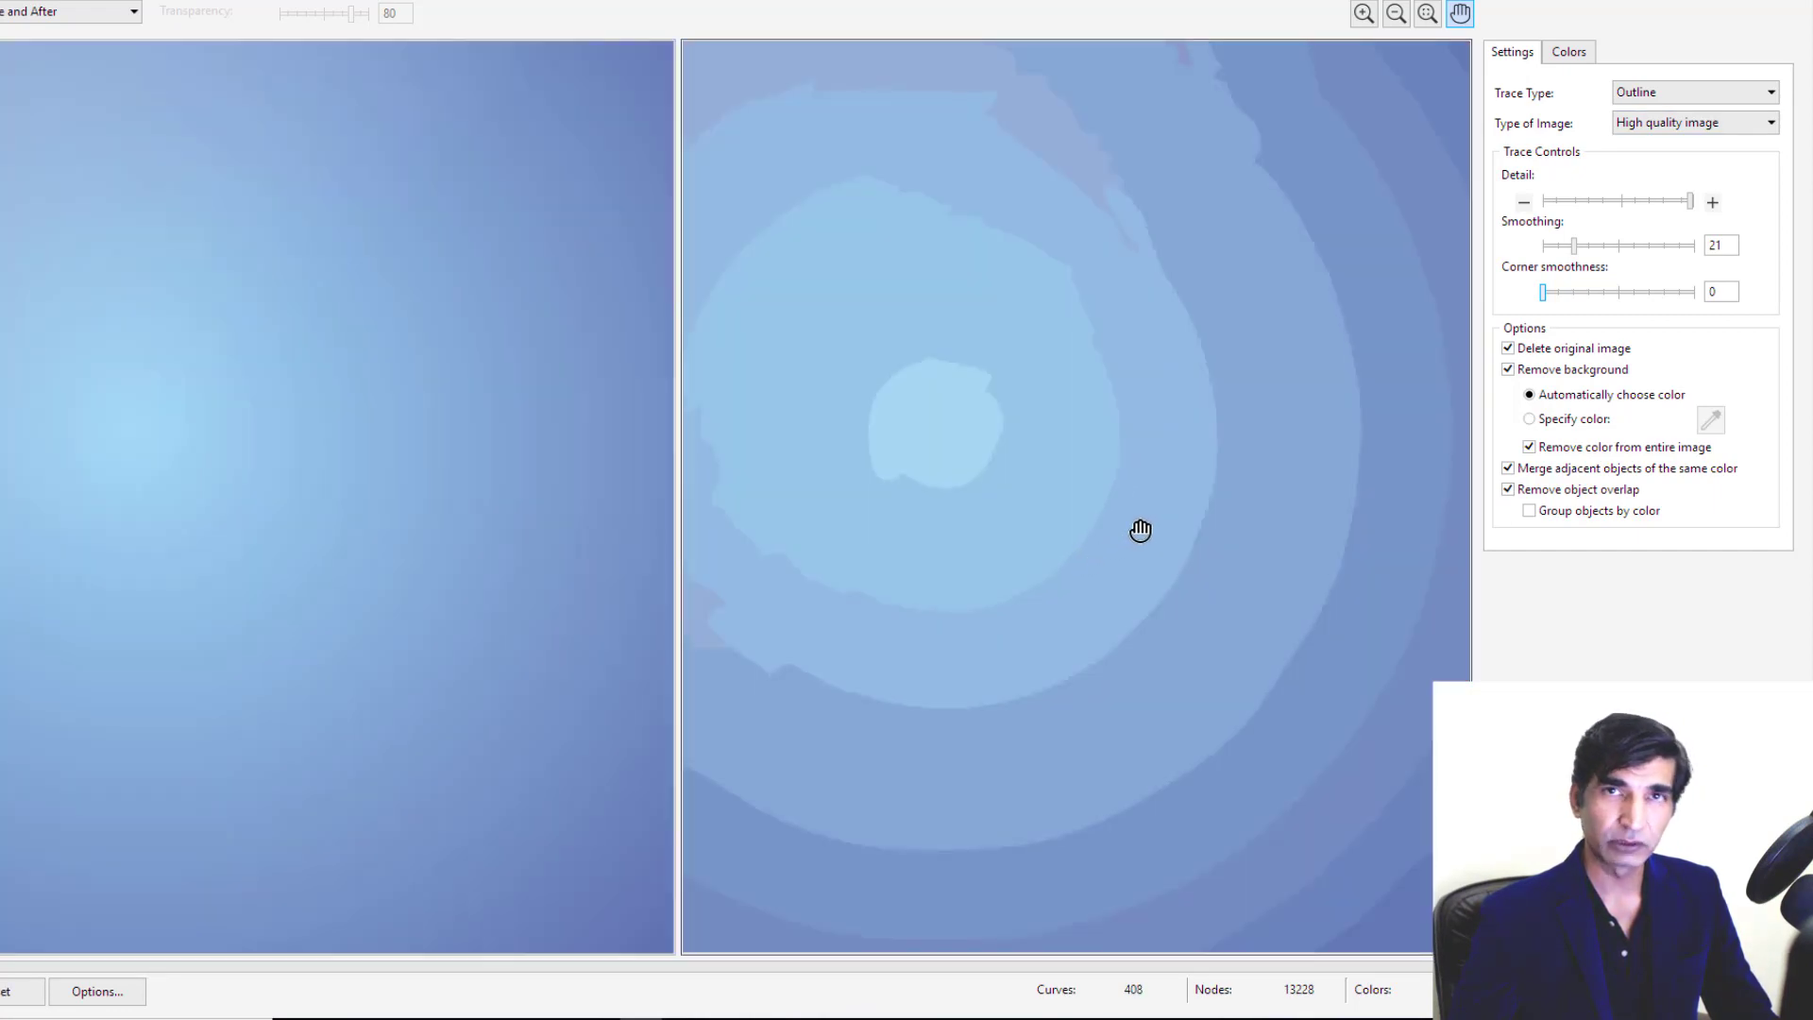
{"action": "scroll", "coordinate": [1141, 529], "scroll_direction": "down", "scroll_amount": 4}
{"action": "scroll", "coordinate": [1140, 529], "scroll_direction": "down", "scroll_amount": 1}
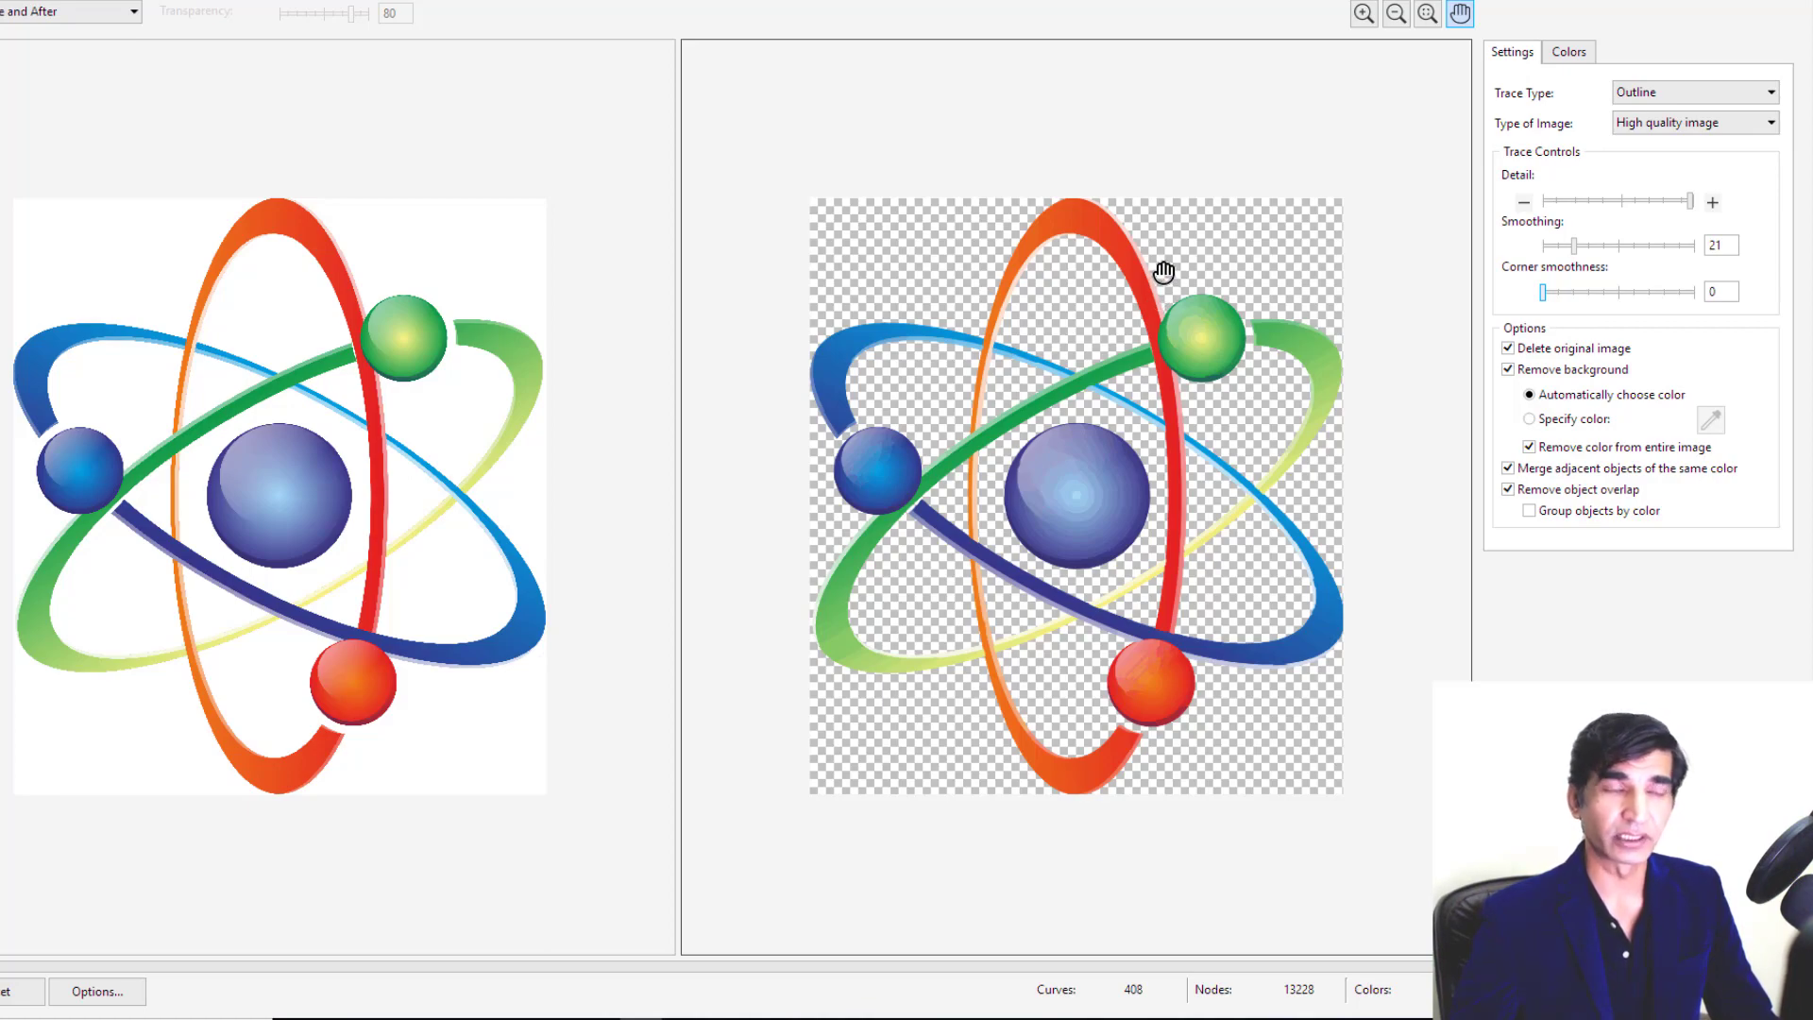
Step: Examine the edges and gradient bands at the top of the orange-red orbit, comparing the trace with the original
{"action": "scroll", "coordinate": [1138, 230], "scroll_direction": "up", "scroll_amount": 2}
{"action": "left_click_drag", "start_coordinate": [1270, 278], "coordinate": [885, 626]}
{"action": "left_click_drag", "start_coordinate": [963, 252], "coordinate": [1190, 620]}
{"action": "left_click_drag", "start_coordinate": [874, 174], "coordinate": [950, 240]}
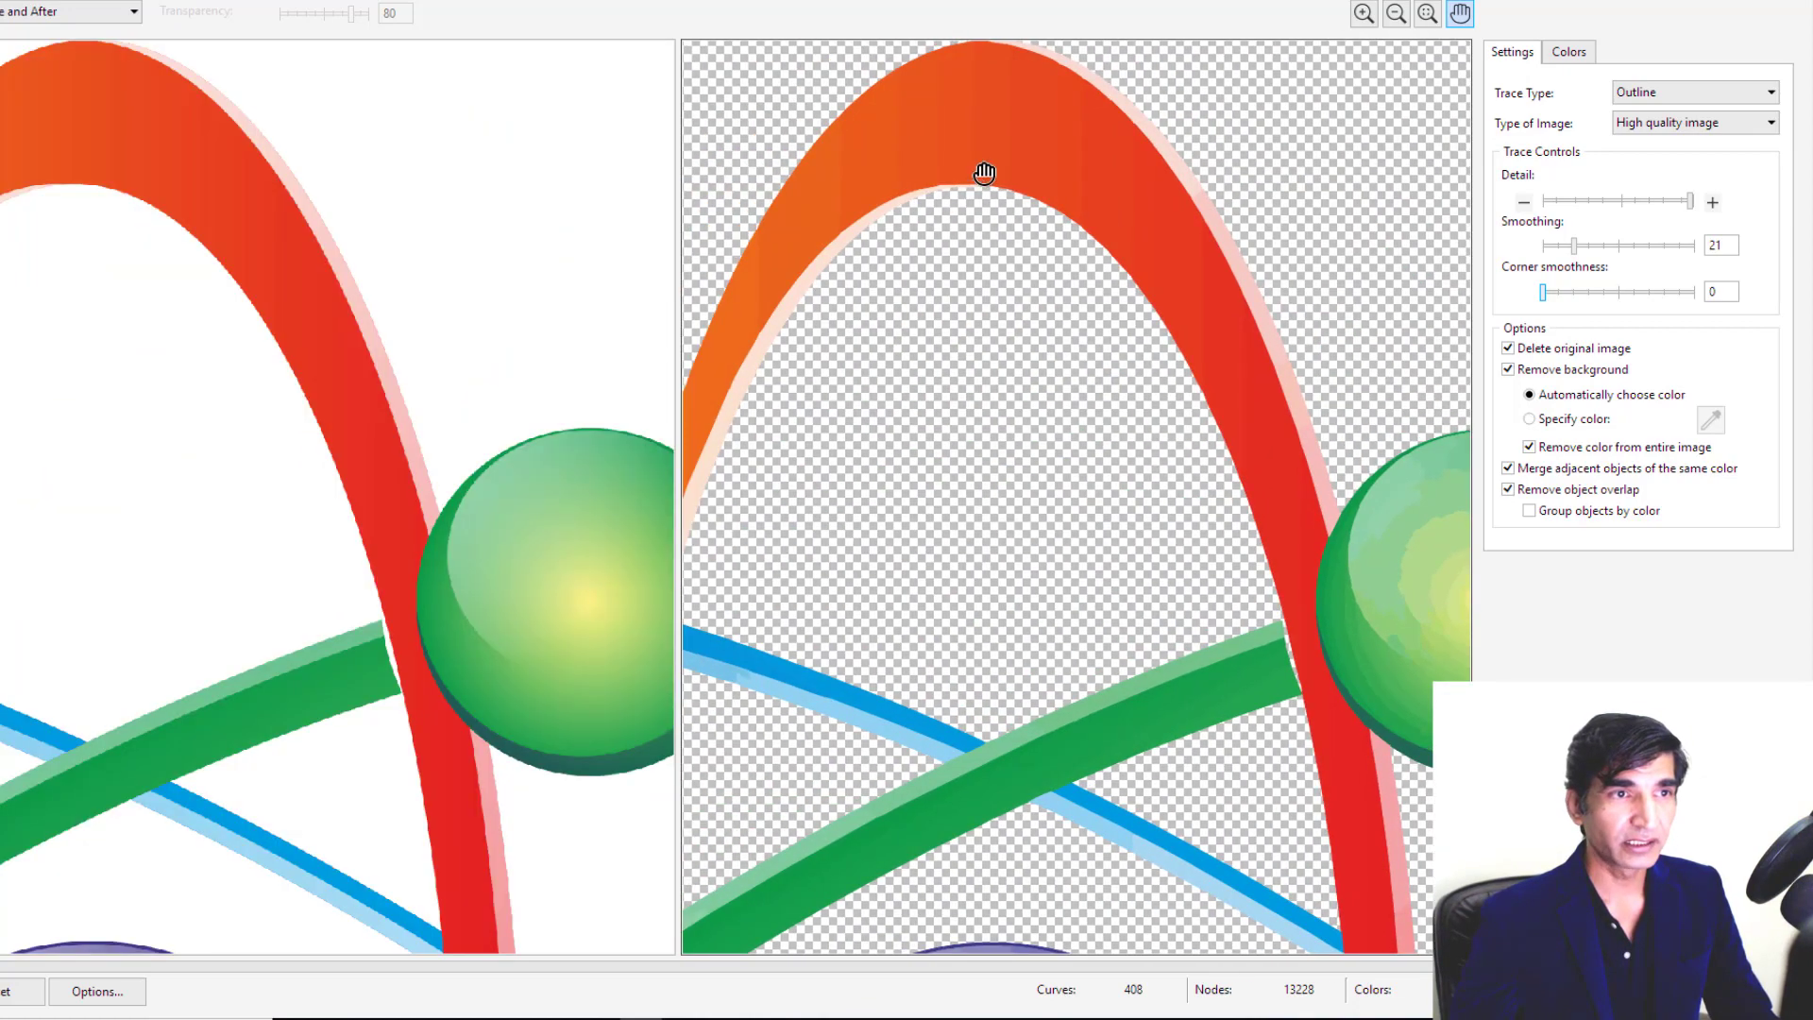
{"action": "scroll", "coordinate": [991, 157], "scroll_direction": "up", "scroll_amount": 1}
{"action": "left_click_drag", "start_coordinate": [1182, 121], "coordinate": [1283, 668]}
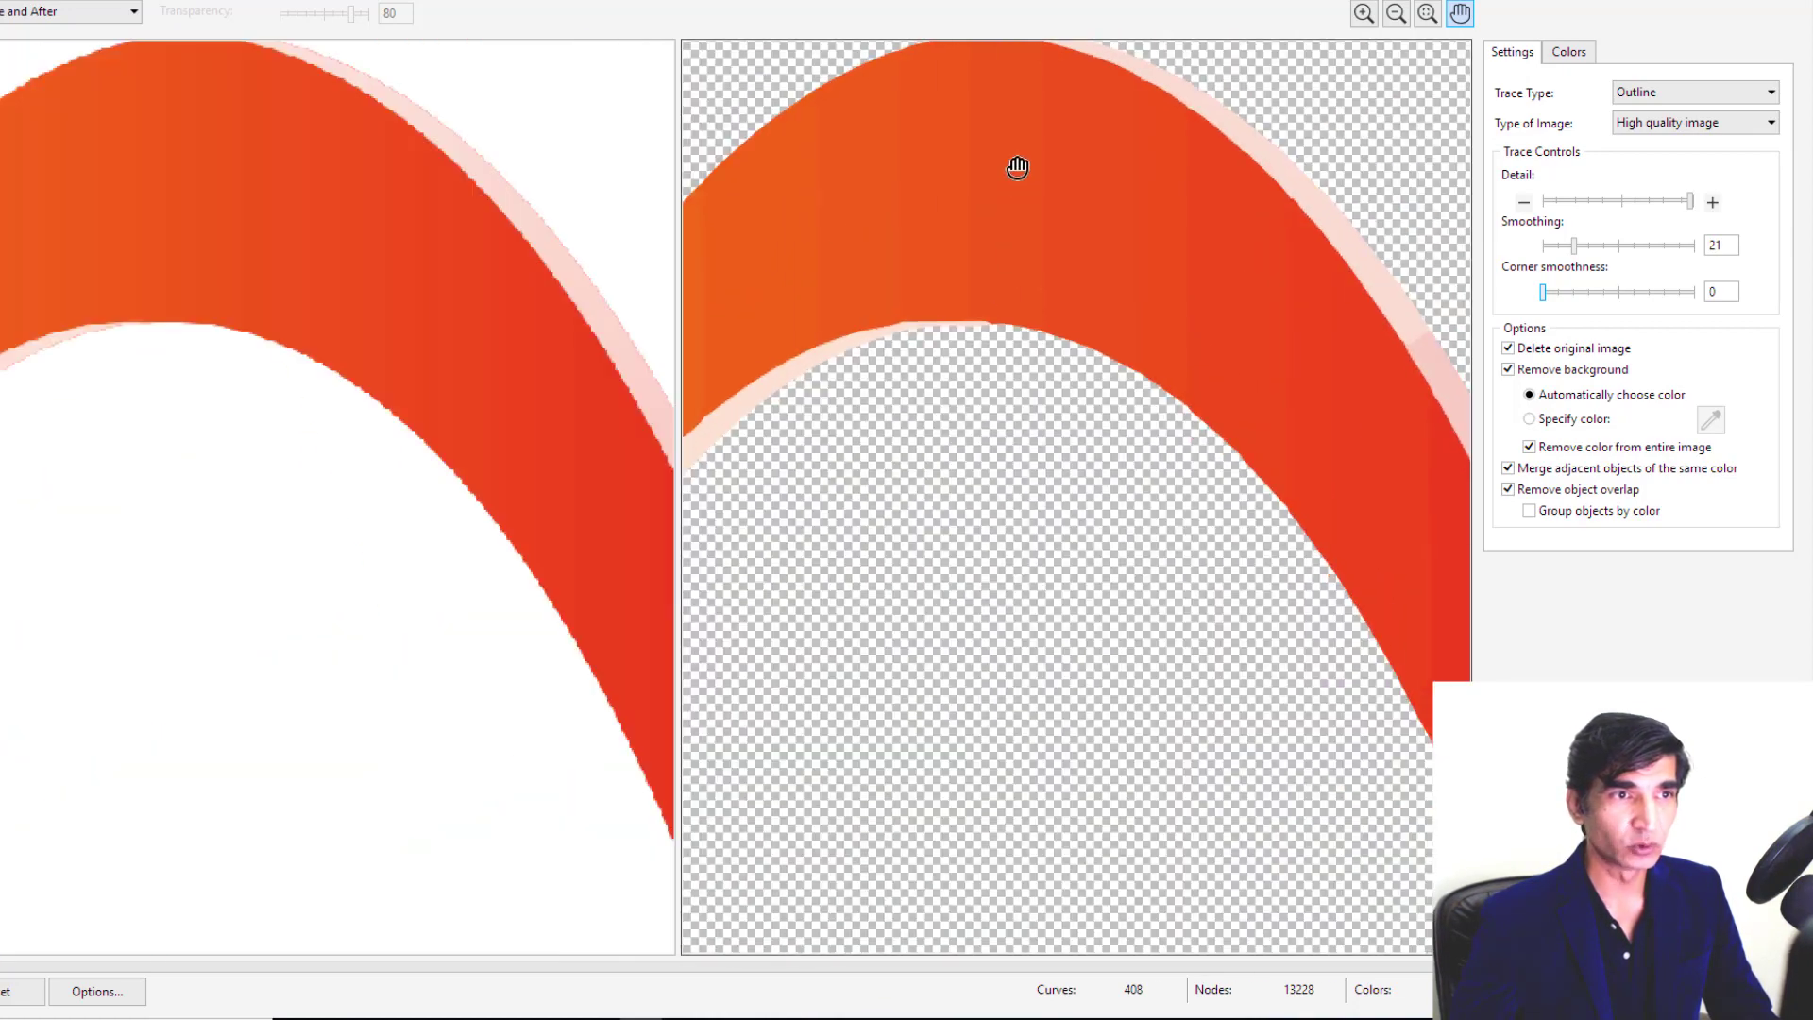
{"action": "scroll", "coordinate": [1017, 168], "scroll_direction": "up", "scroll_amount": 1}
{"action": "left_click_drag", "start_coordinate": [1022, 210], "coordinate": [1068, 672]}
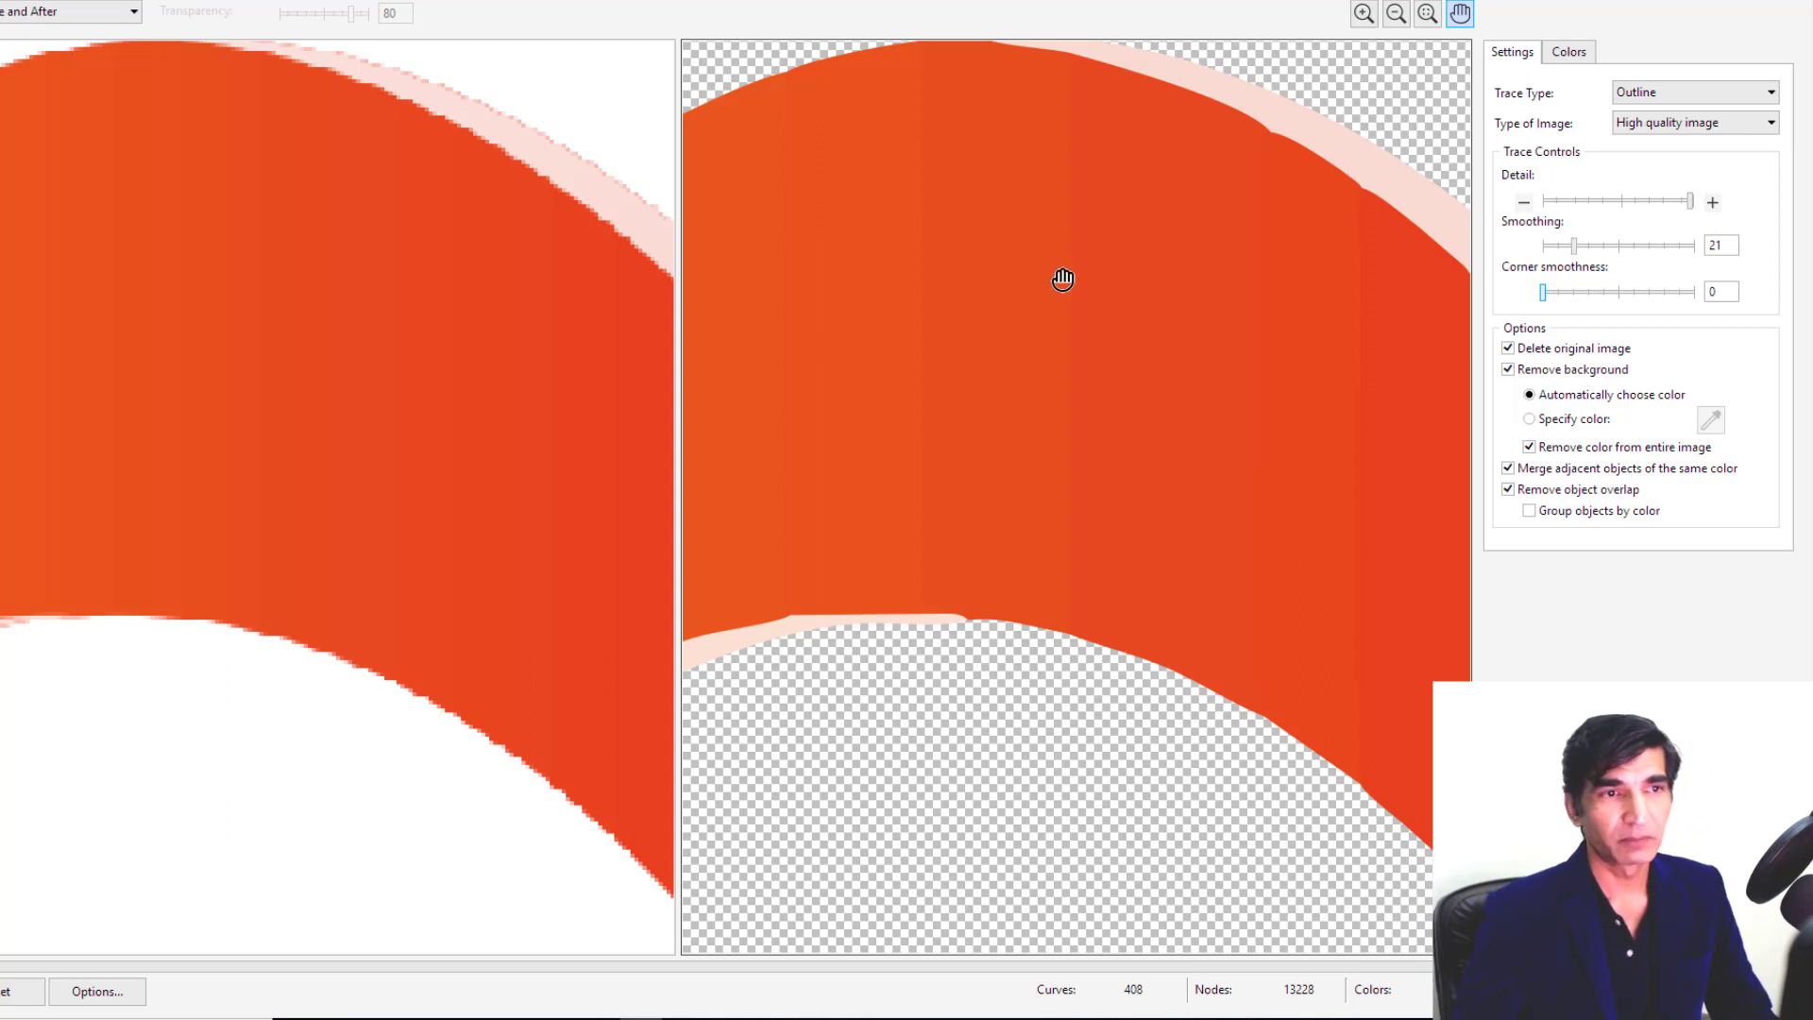
{"action": "scroll", "coordinate": [1130, 274], "scroll_direction": "up", "scroll_amount": 4}
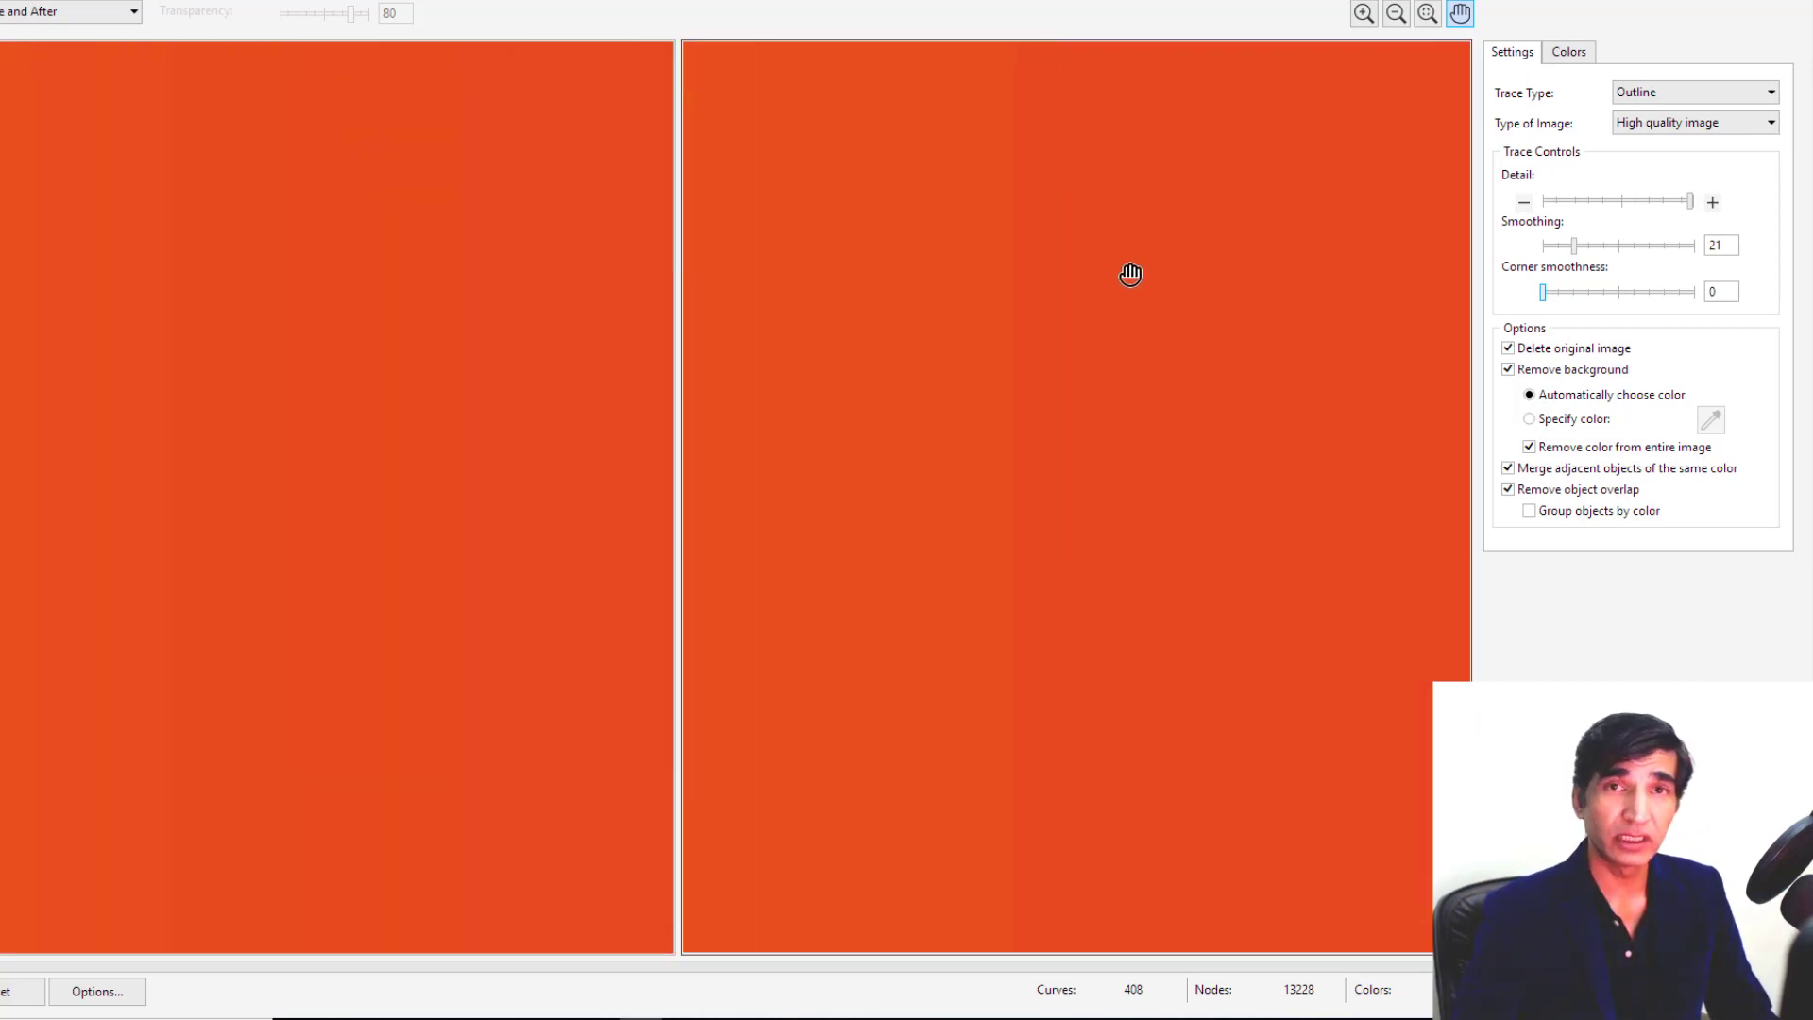
{"action": "scroll", "coordinate": [1130, 274], "scroll_direction": "down", "scroll_amount": 2}
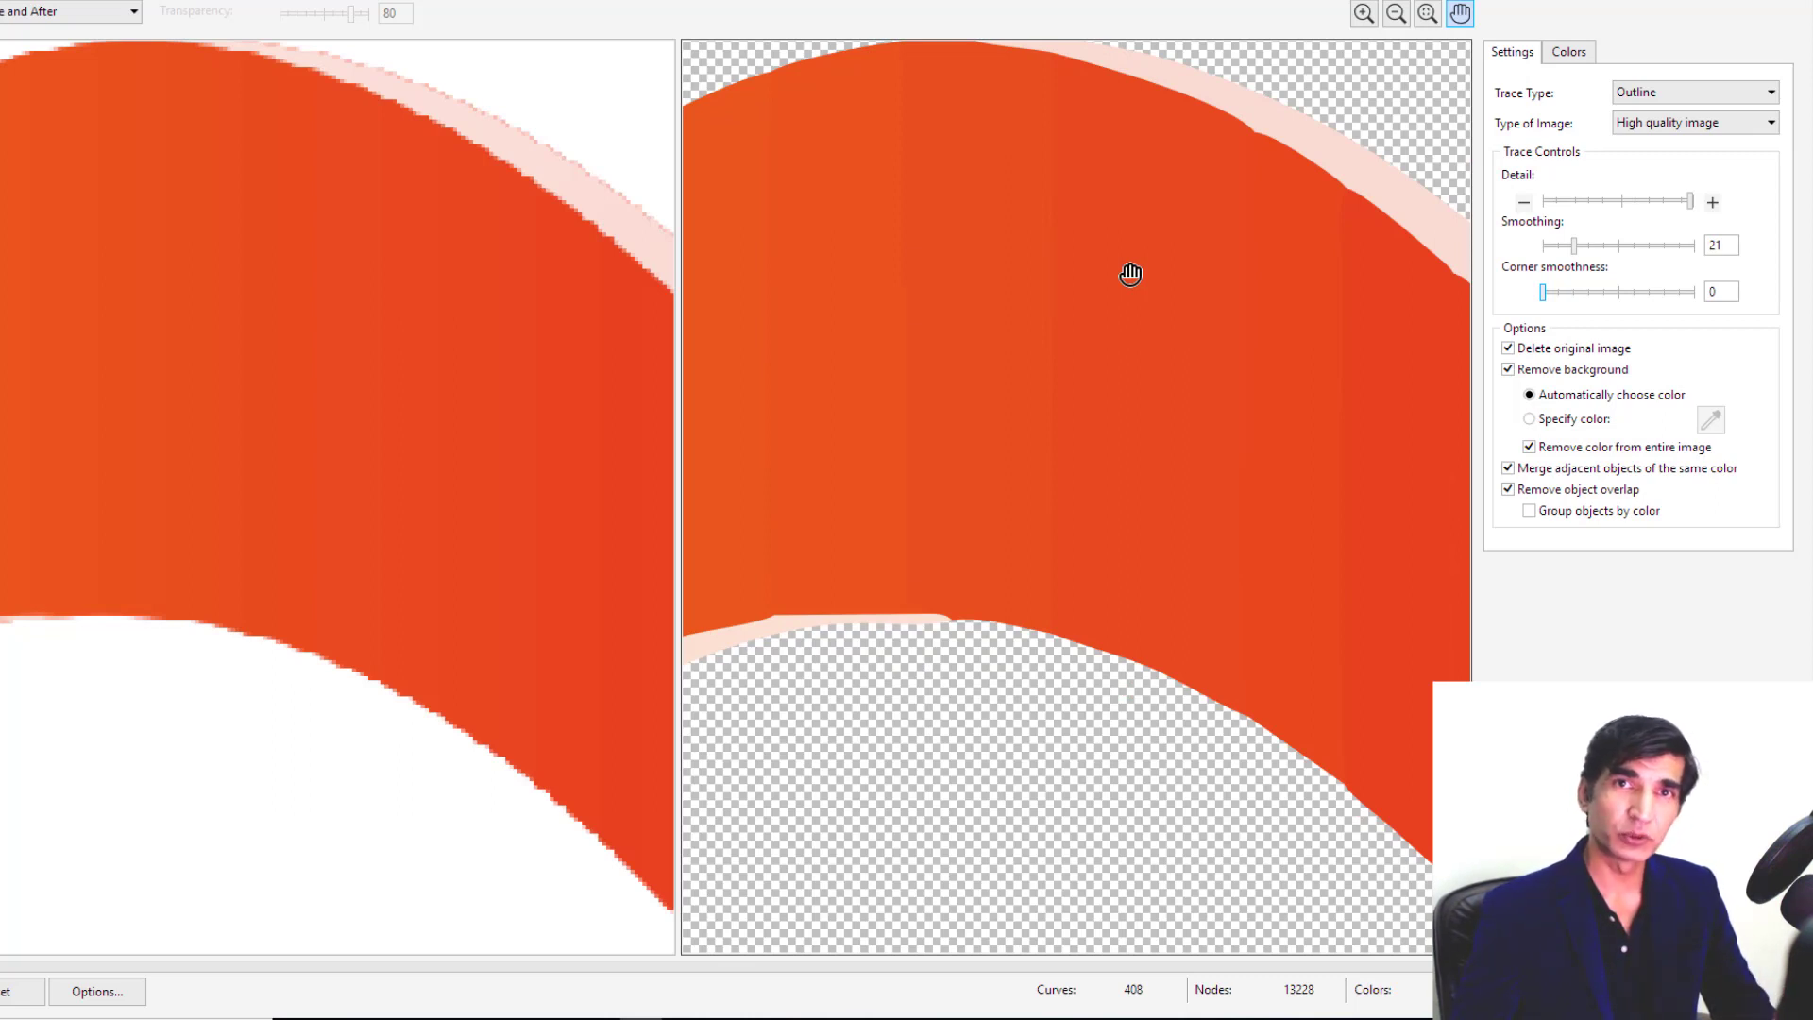
{"action": "scroll", "coordinate": [1130, 274], "scroll_direction": "down", "scroll_amount": 4}
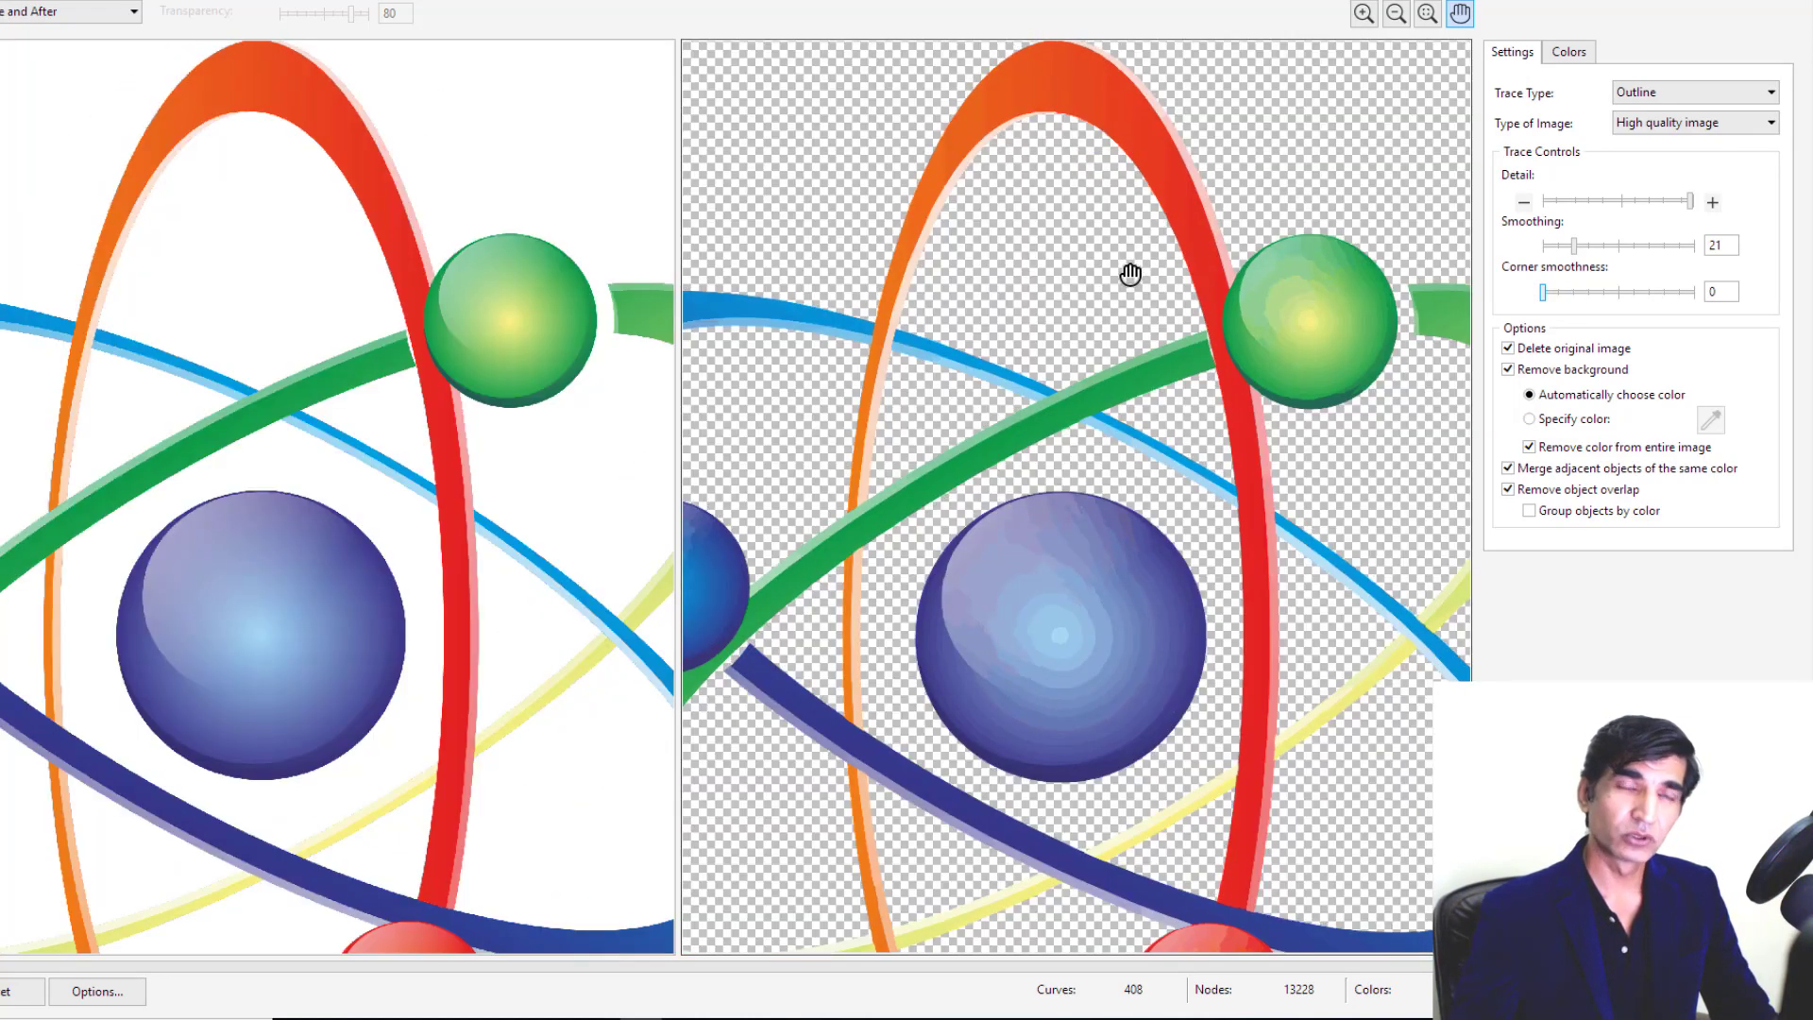
{"action": "scroll", "coordinate": [1130, 274], "scroll_direction": "down", "scroll_amount": 1}
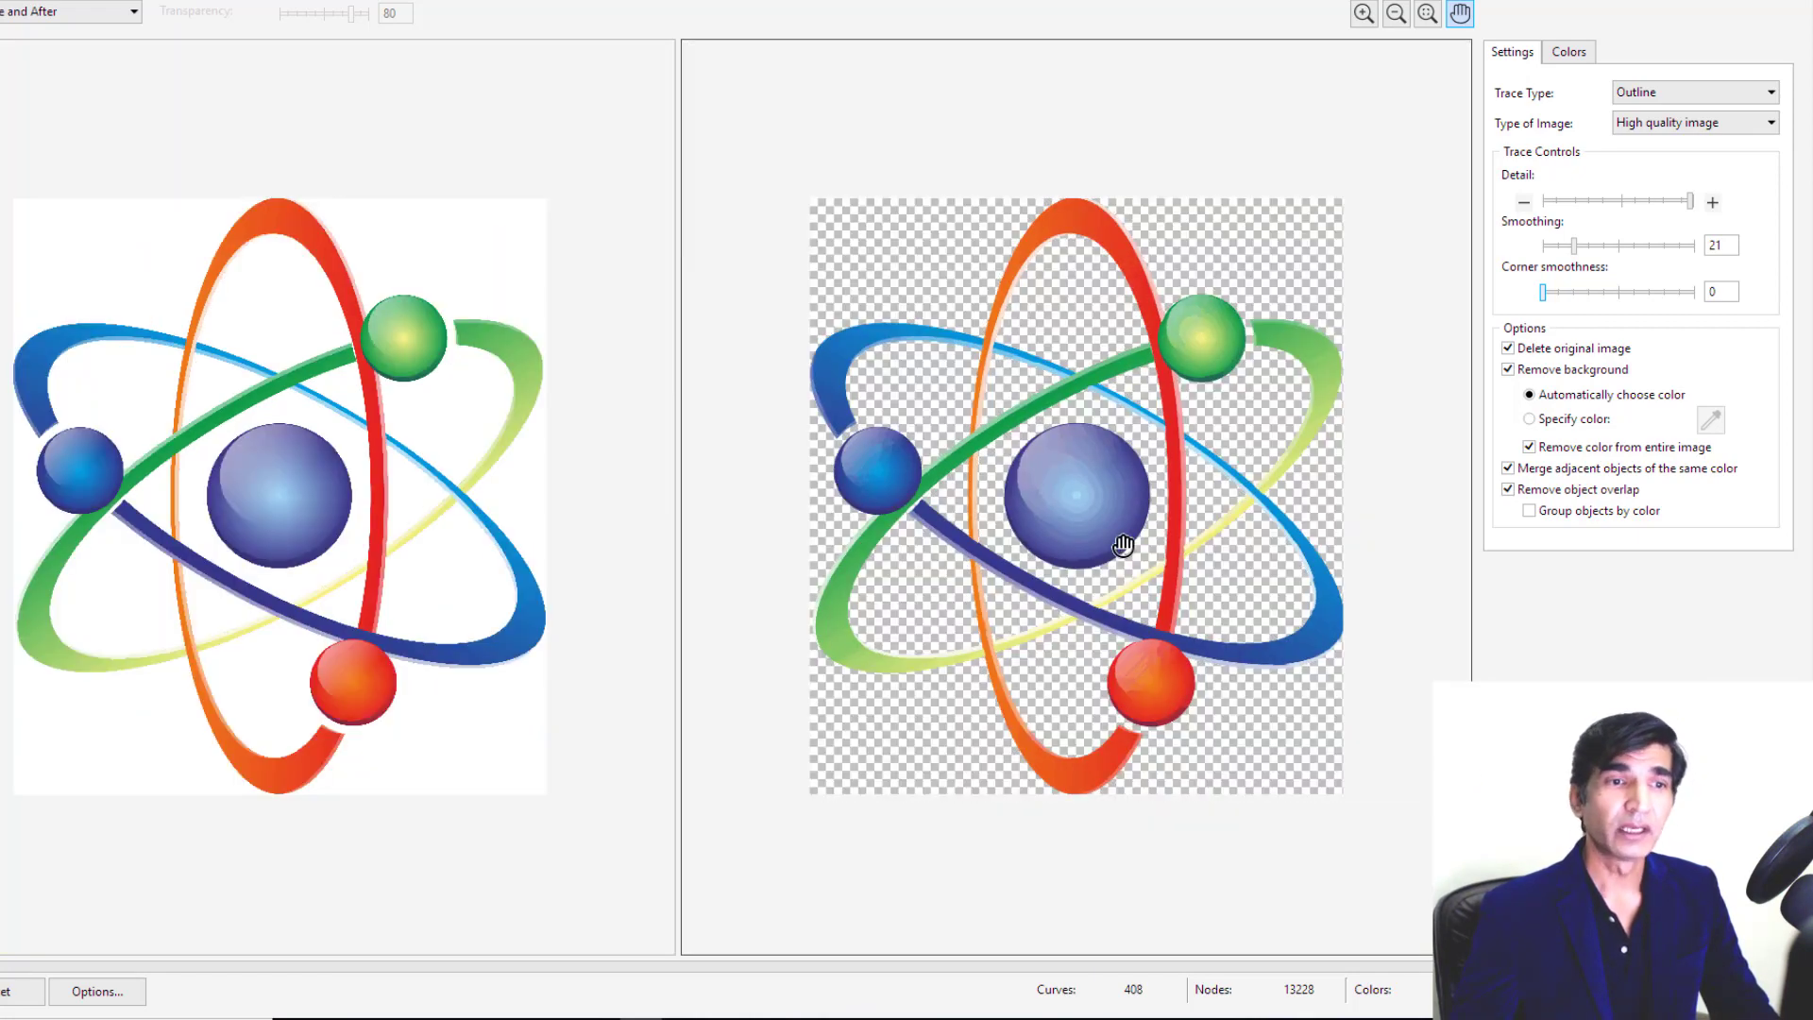
{"action": "scroll", "coordinate": [1123, 545], "scroll_direction": "up", "scroll_amount": 1}
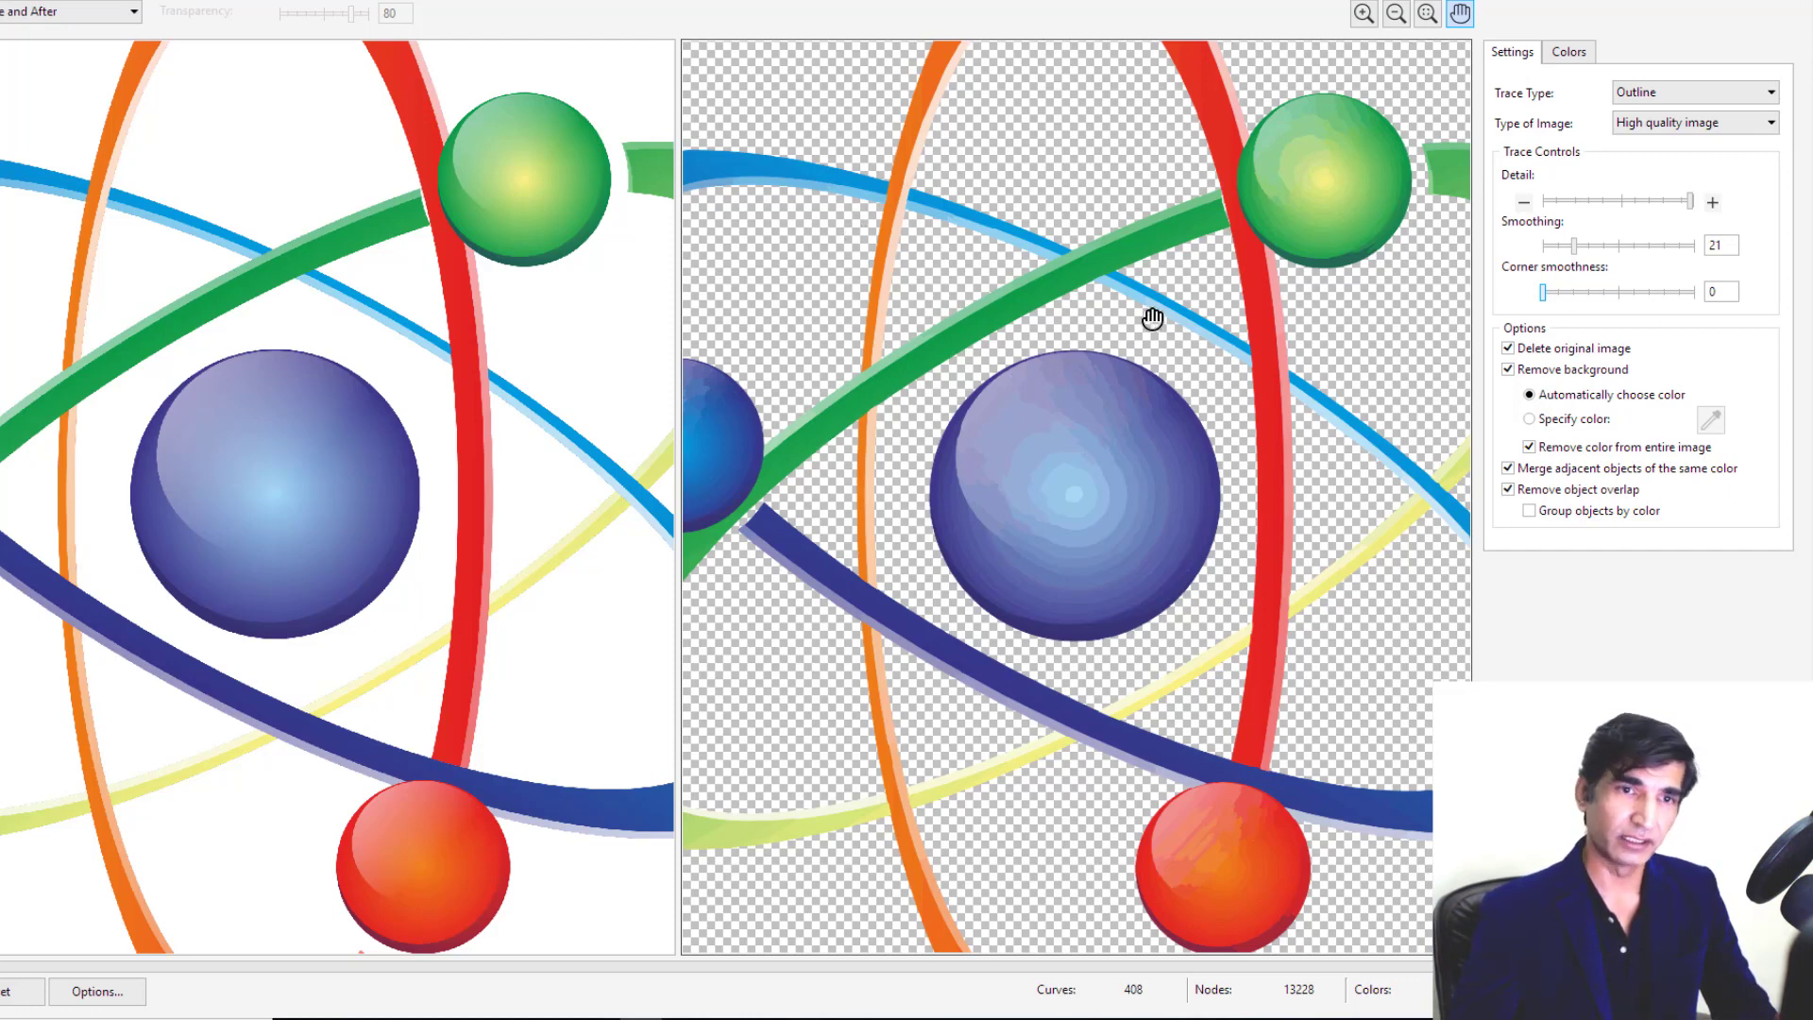
Step: Try selecting several neighbouring colors together in the trace palette, starting with R135 G201 B102
{"action": "left_click", "coordinate": [1570, 54]}
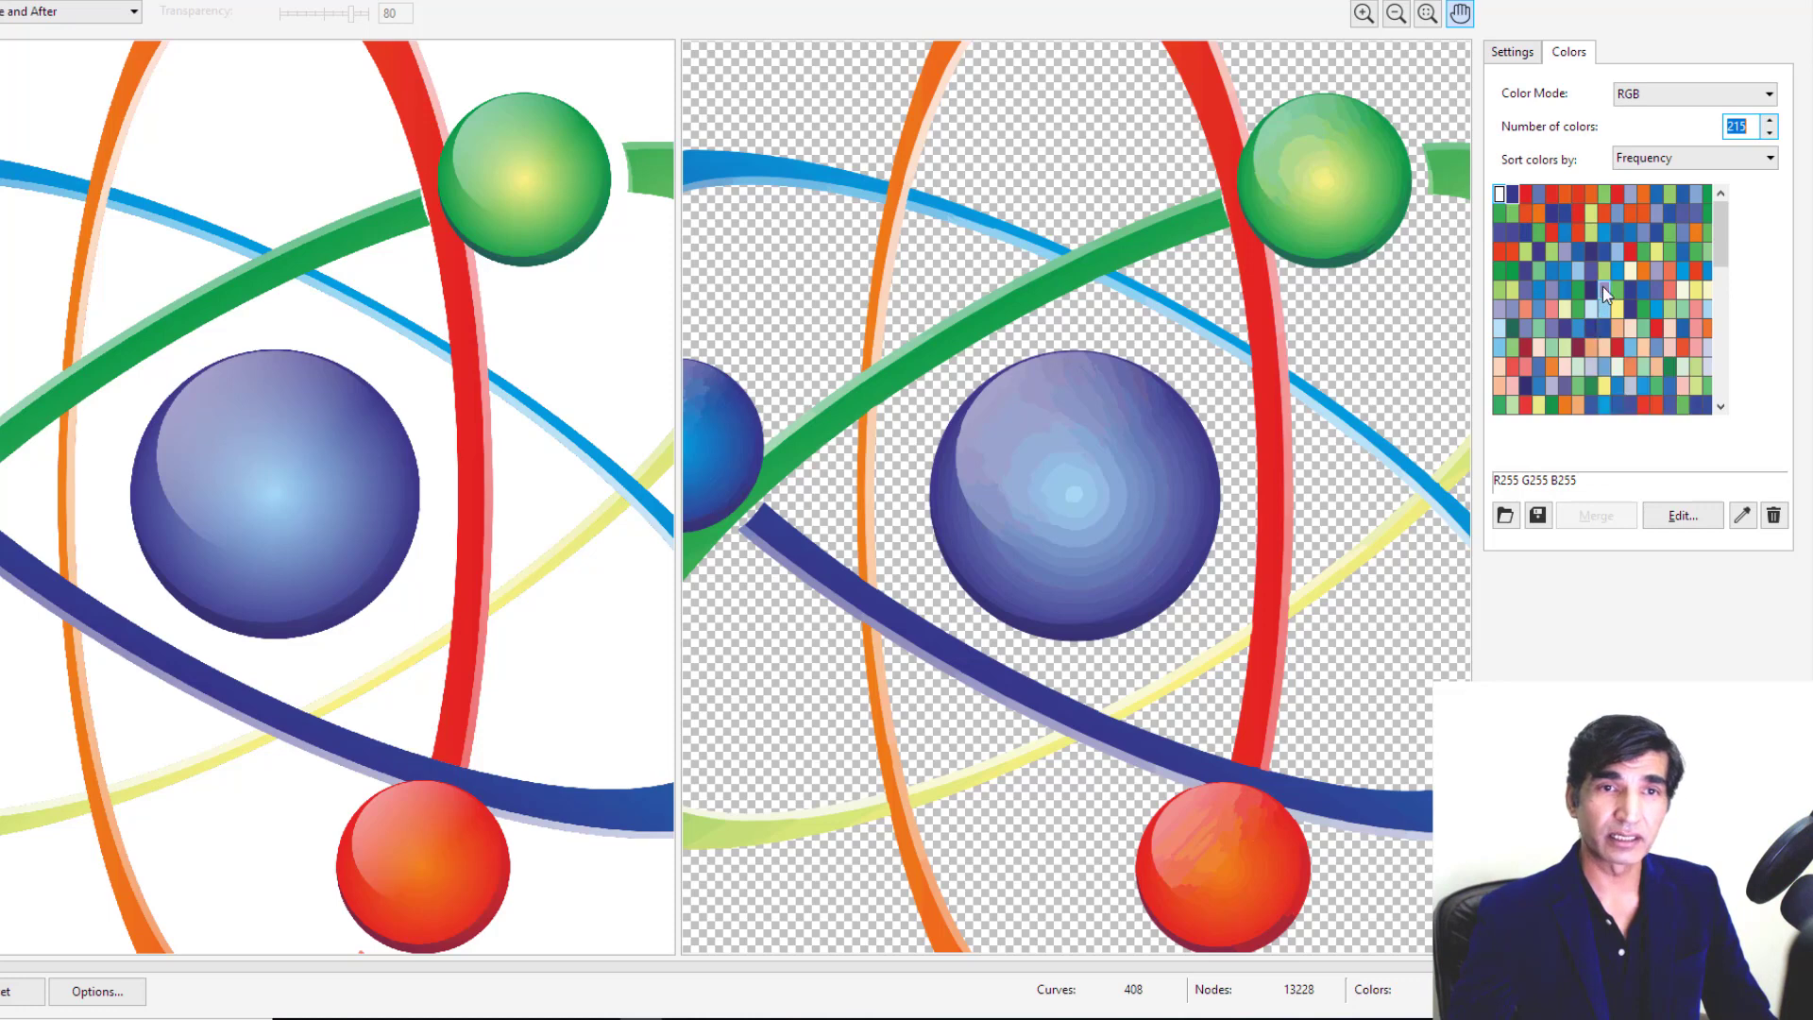
{"action": "left_click", "coordinate": [1606, 192]}
{"action": "left_click", "coordinate": [1668, 192], "text": "shift"}
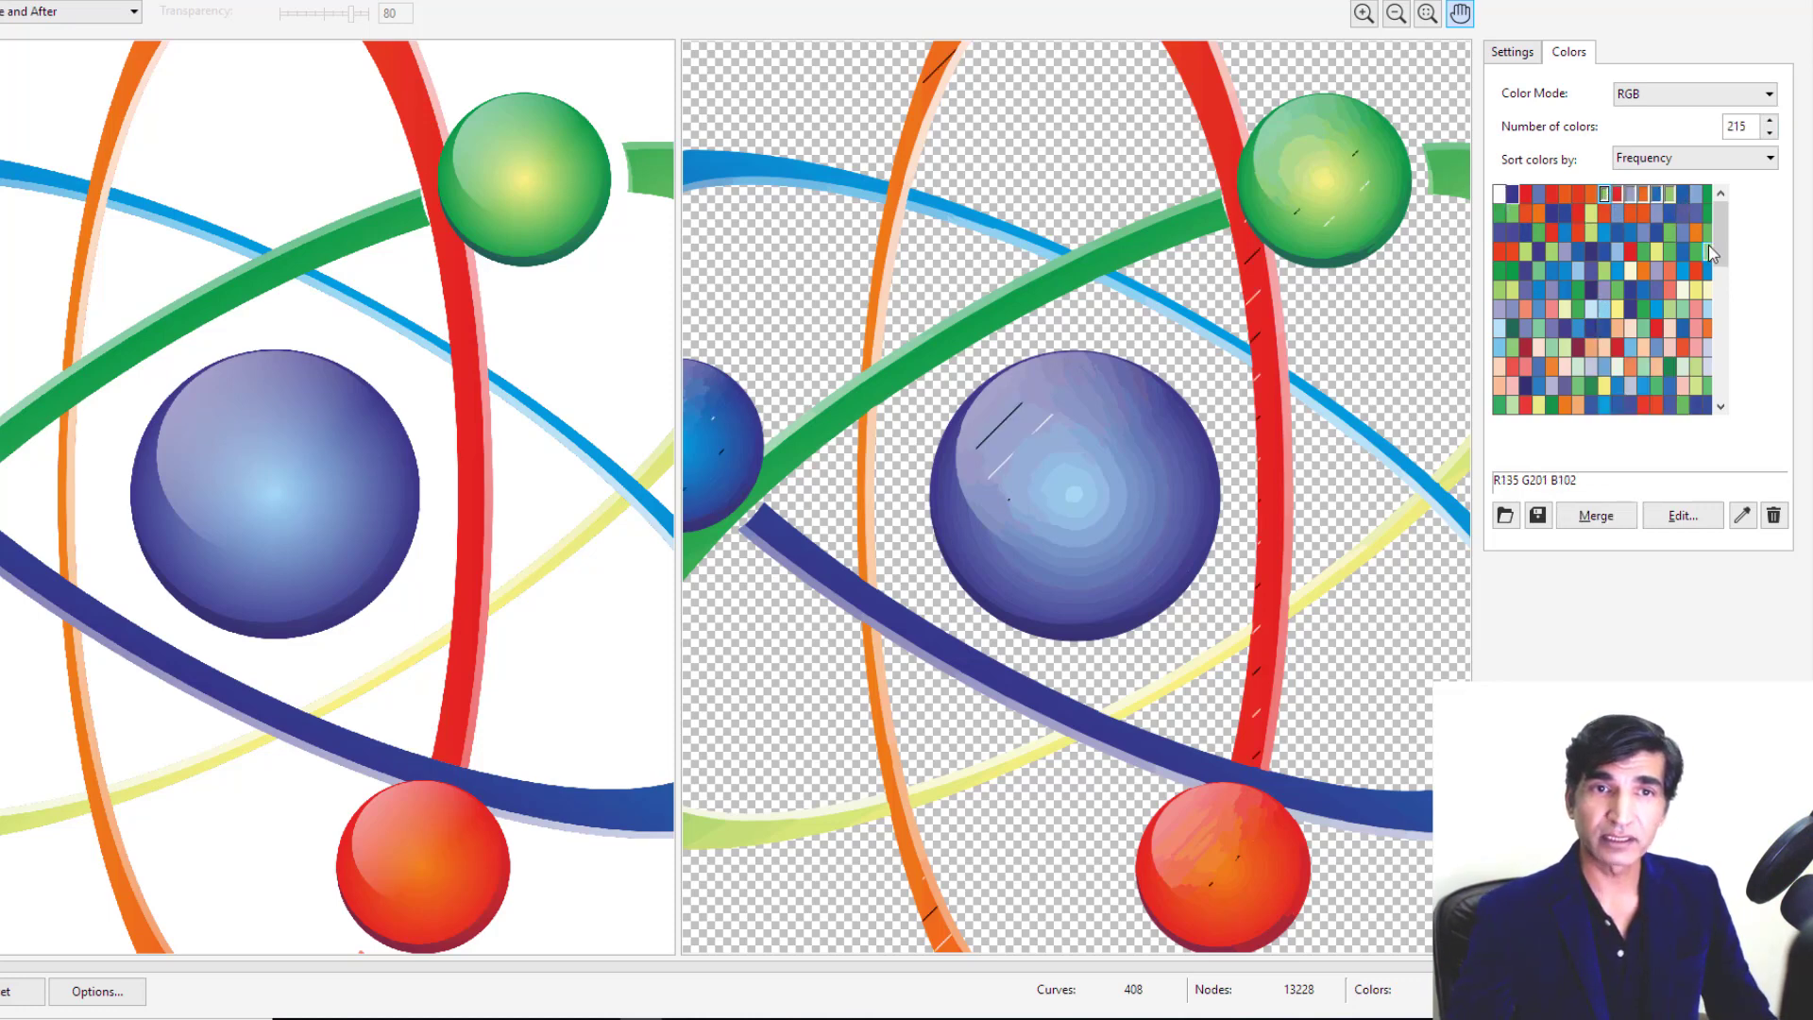
{"action": "left_click", "coordinate": [1708, 194], "text": "shift"}
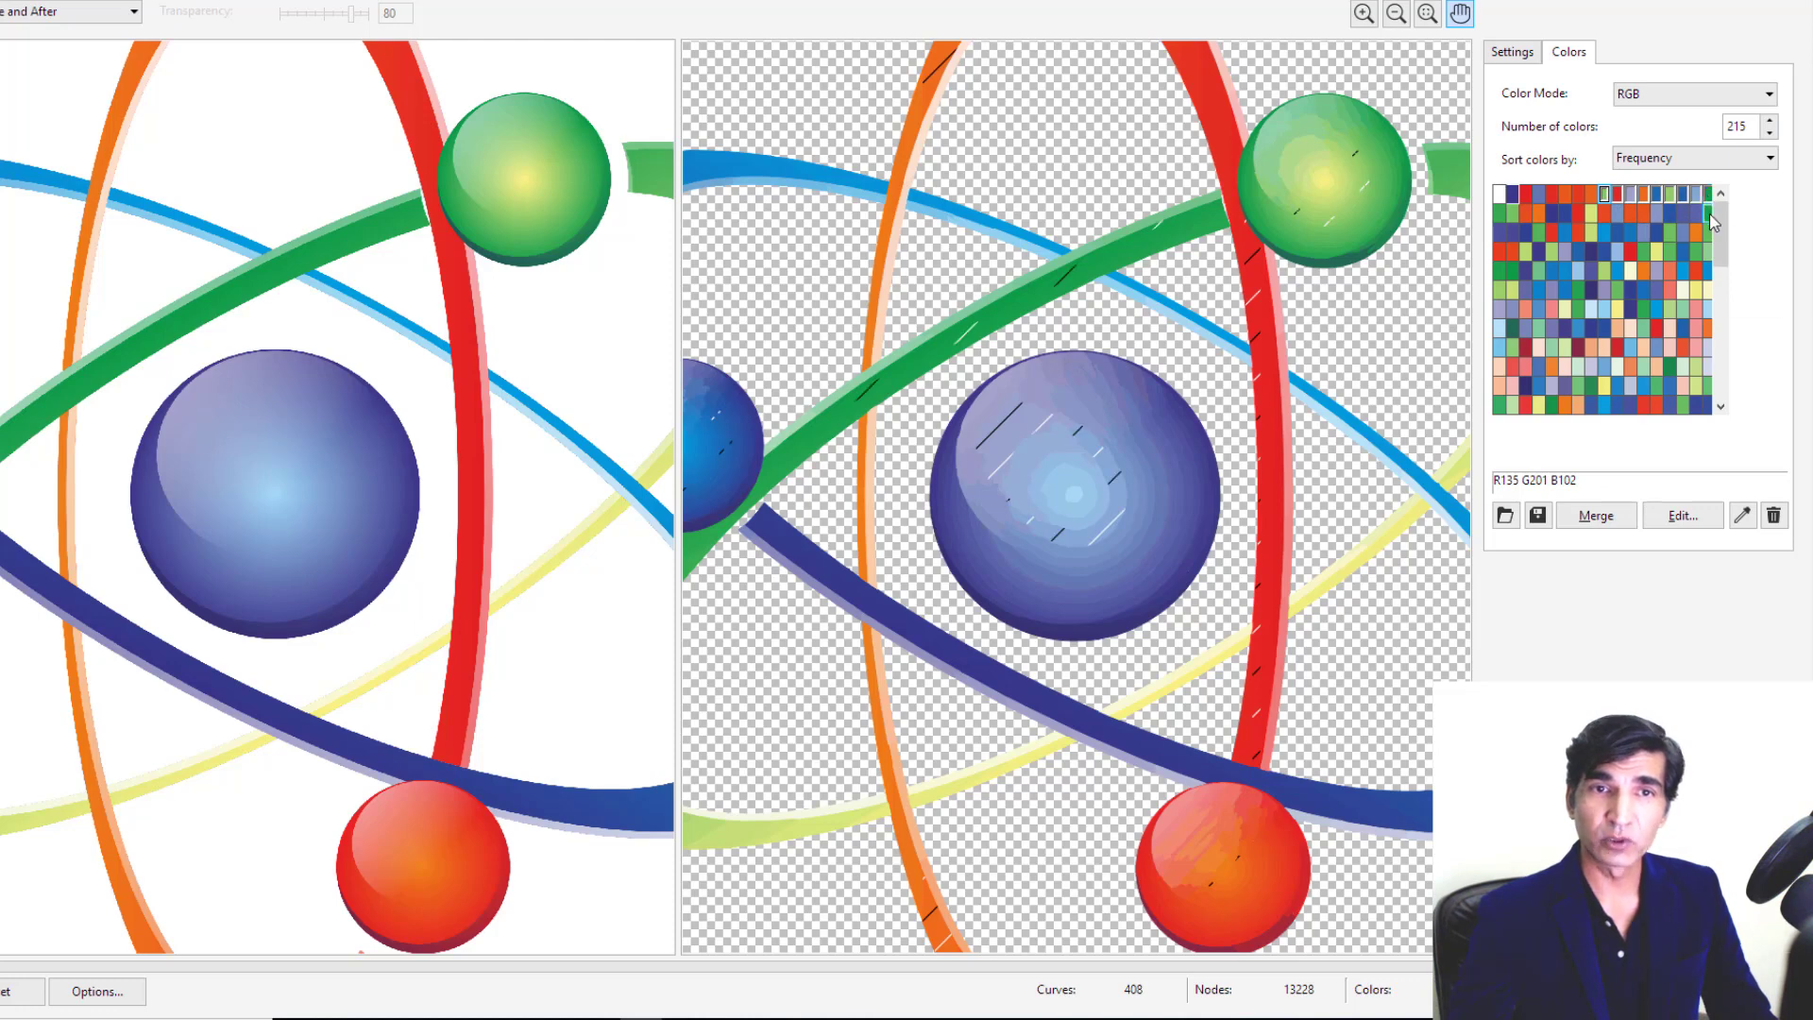
Step: Merge R25 G161 B76 and the similar greens of the trace palette into a single color
{"action": "left_click", "coordinate": [1708, 213]}
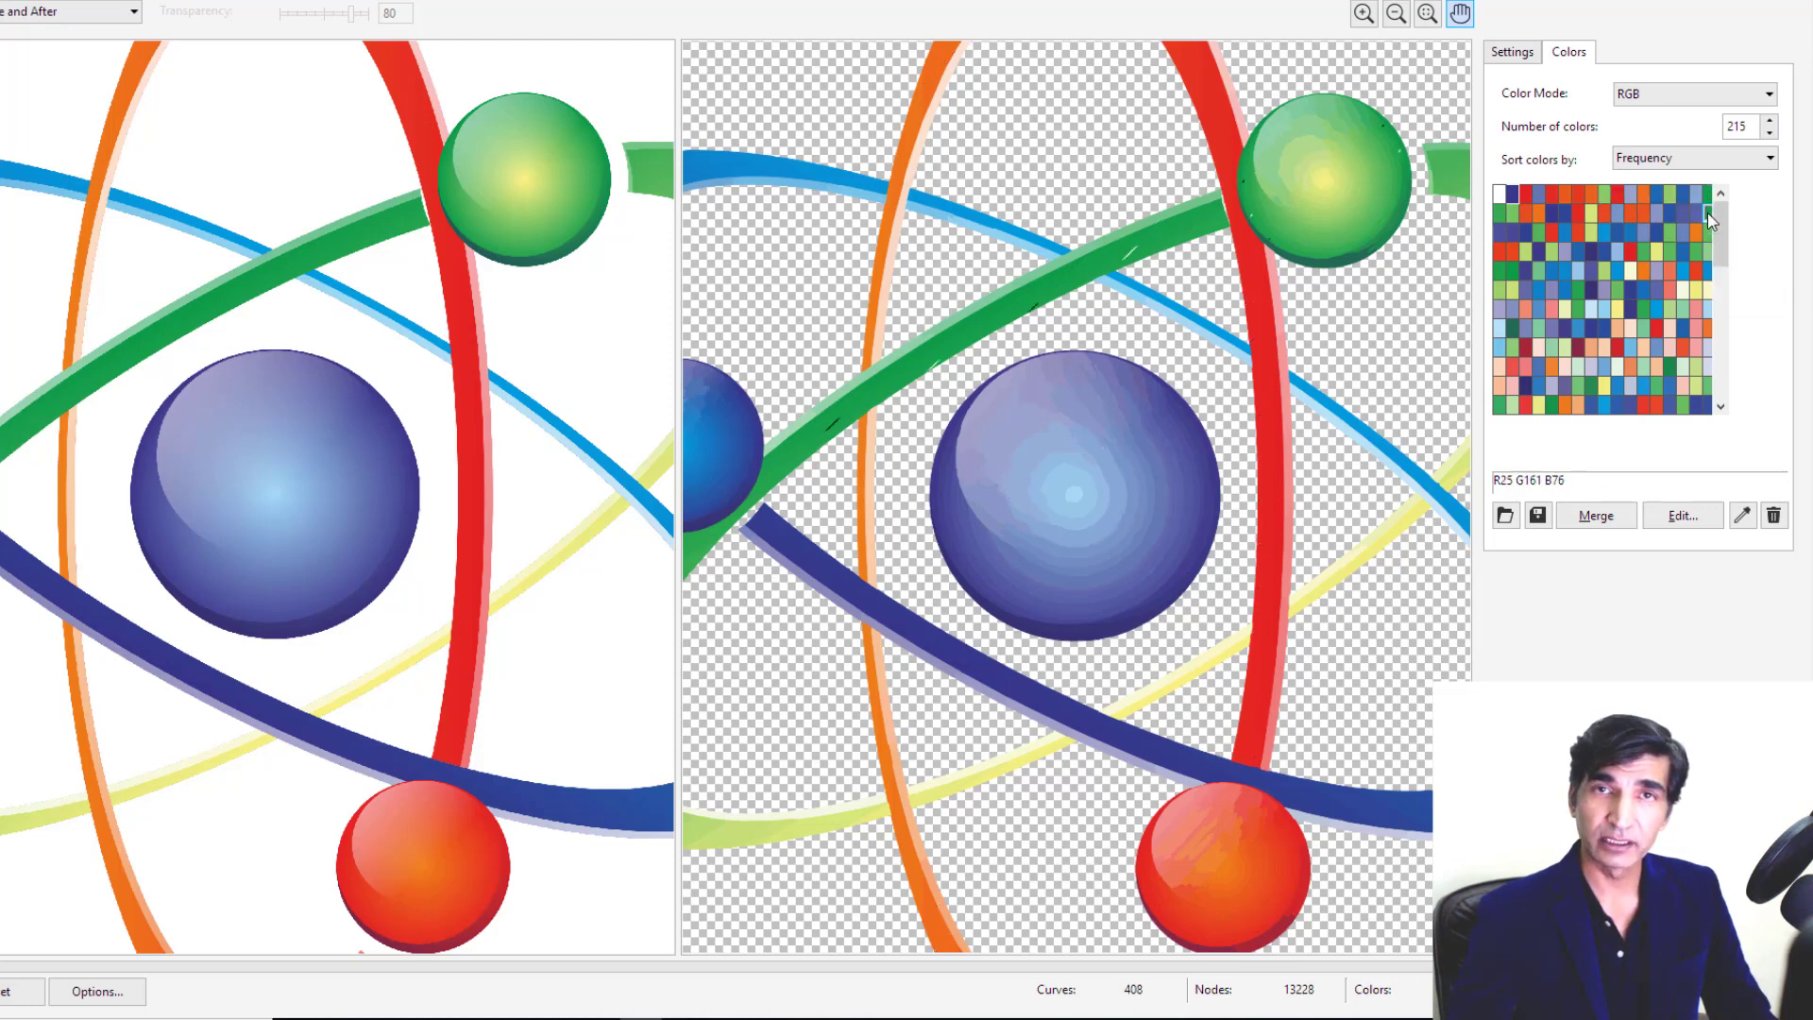
{"action": "left_click", "coordinate": [1500, 217], "text": "ctrl"}
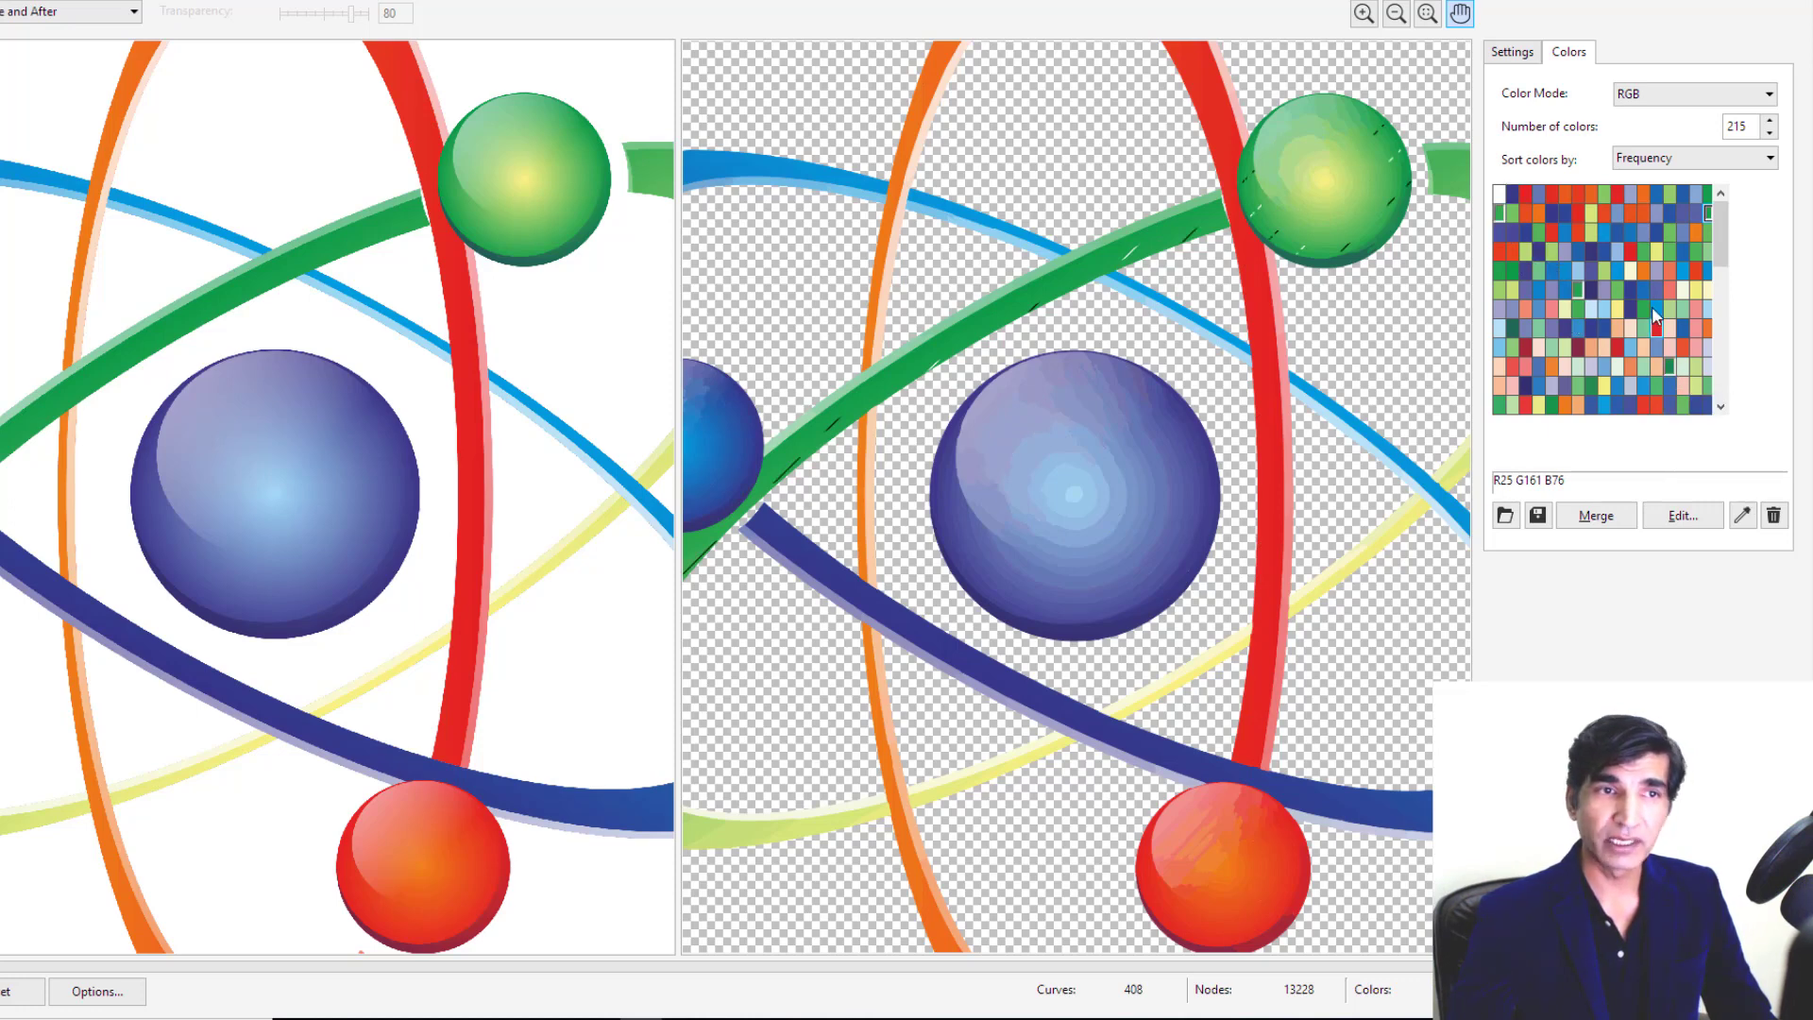
{"action": "scroll", "coordinate": [1227, 330], "scroll_direction": "down", "scroll_amount": 1}
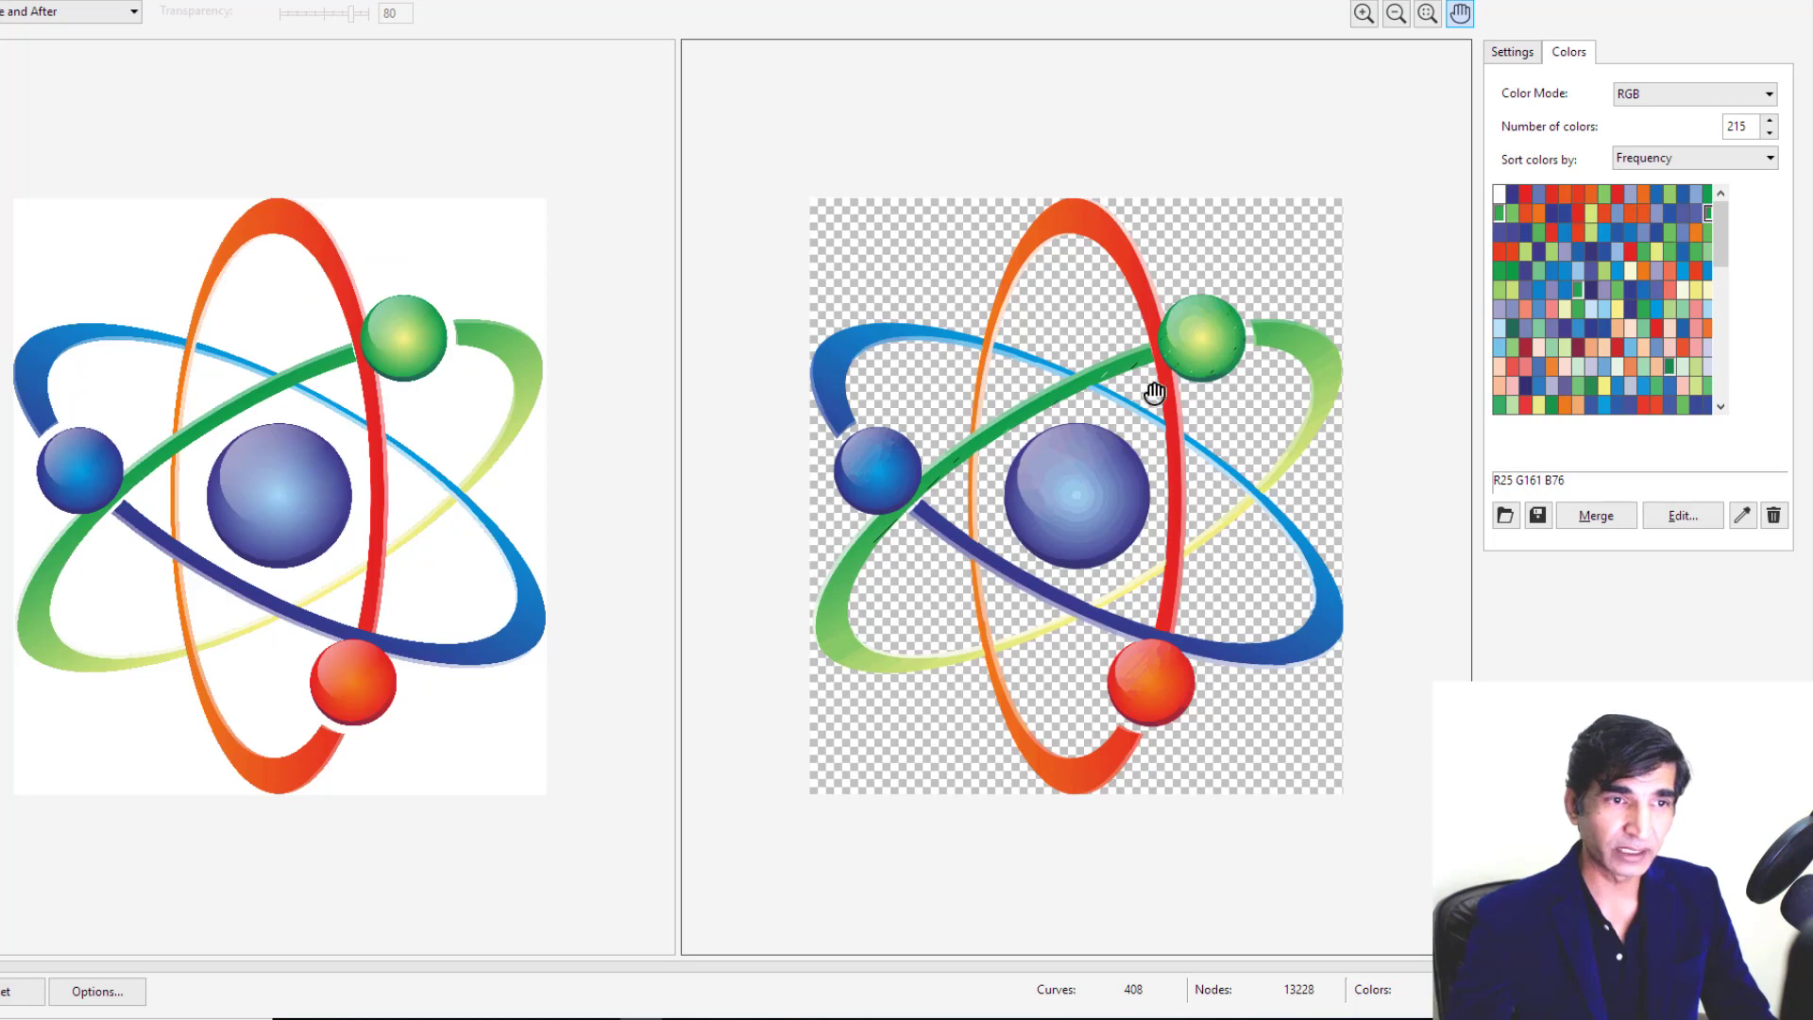
{"action": "scroll", "coordinate": [1238, 354], "scroll_direction": "up", "scroll_amount": 1}
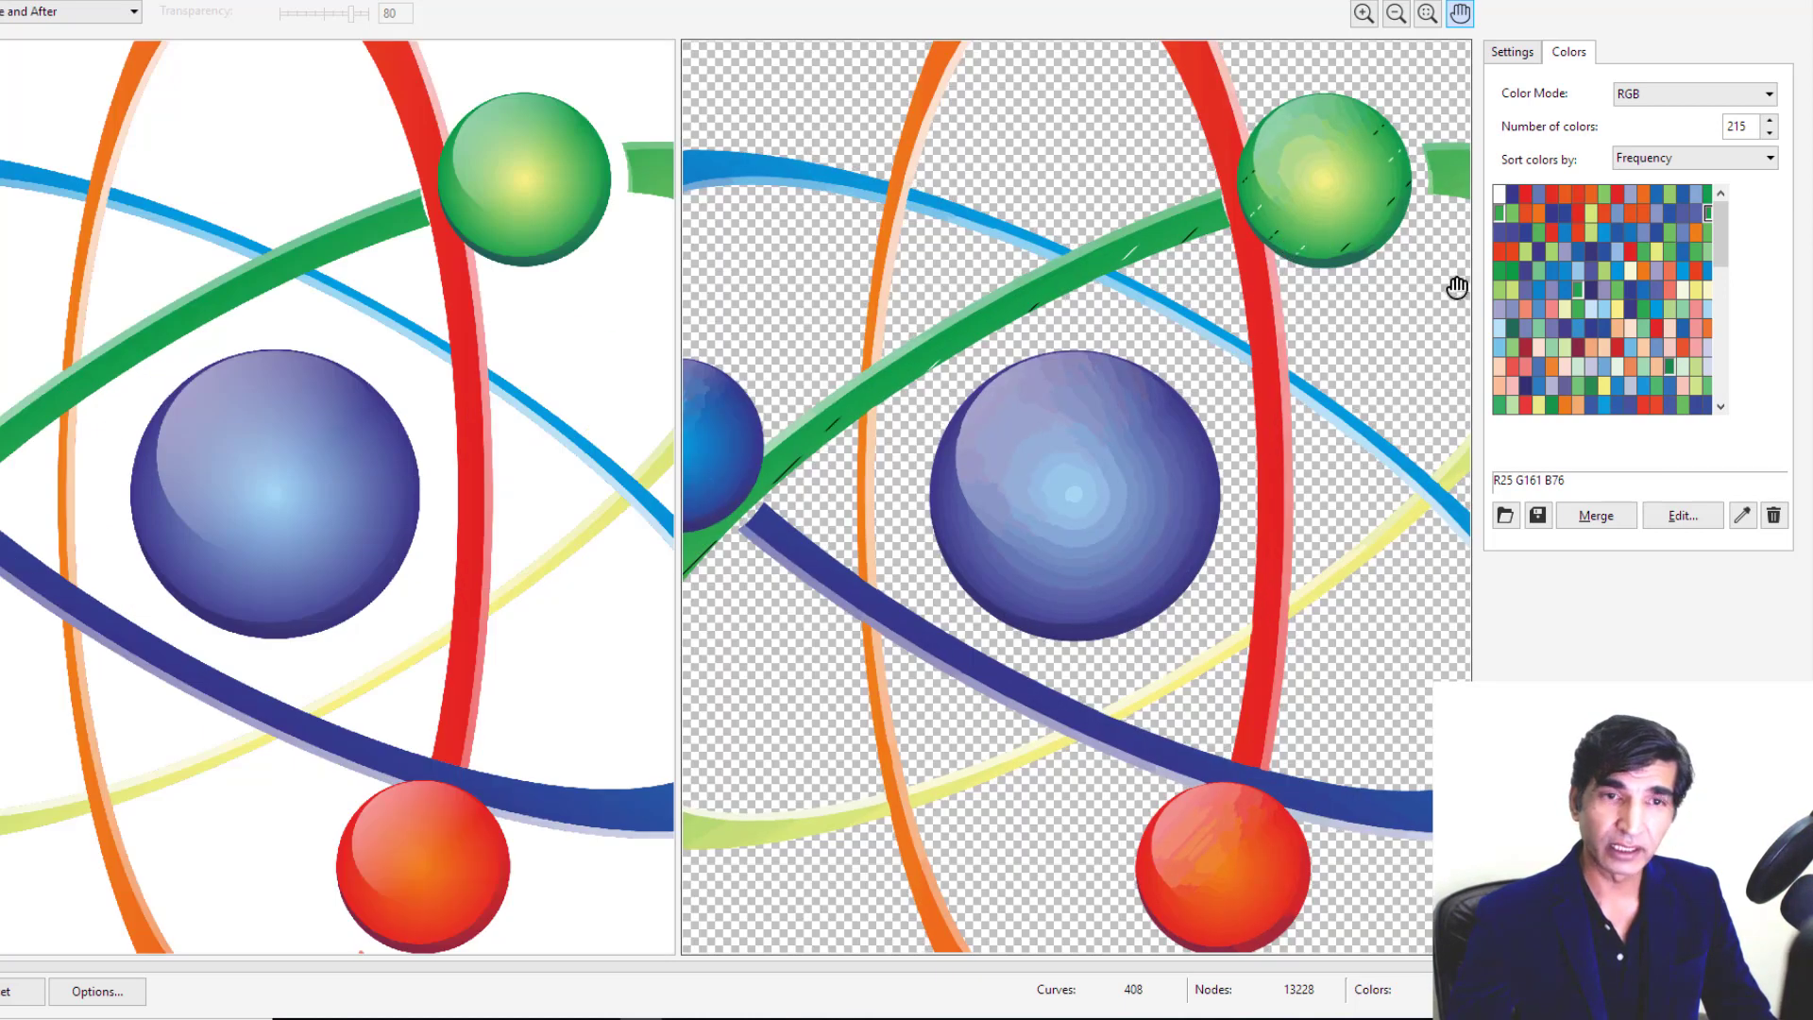
{"action": "left_click", "coordinate": [1583, 518]}
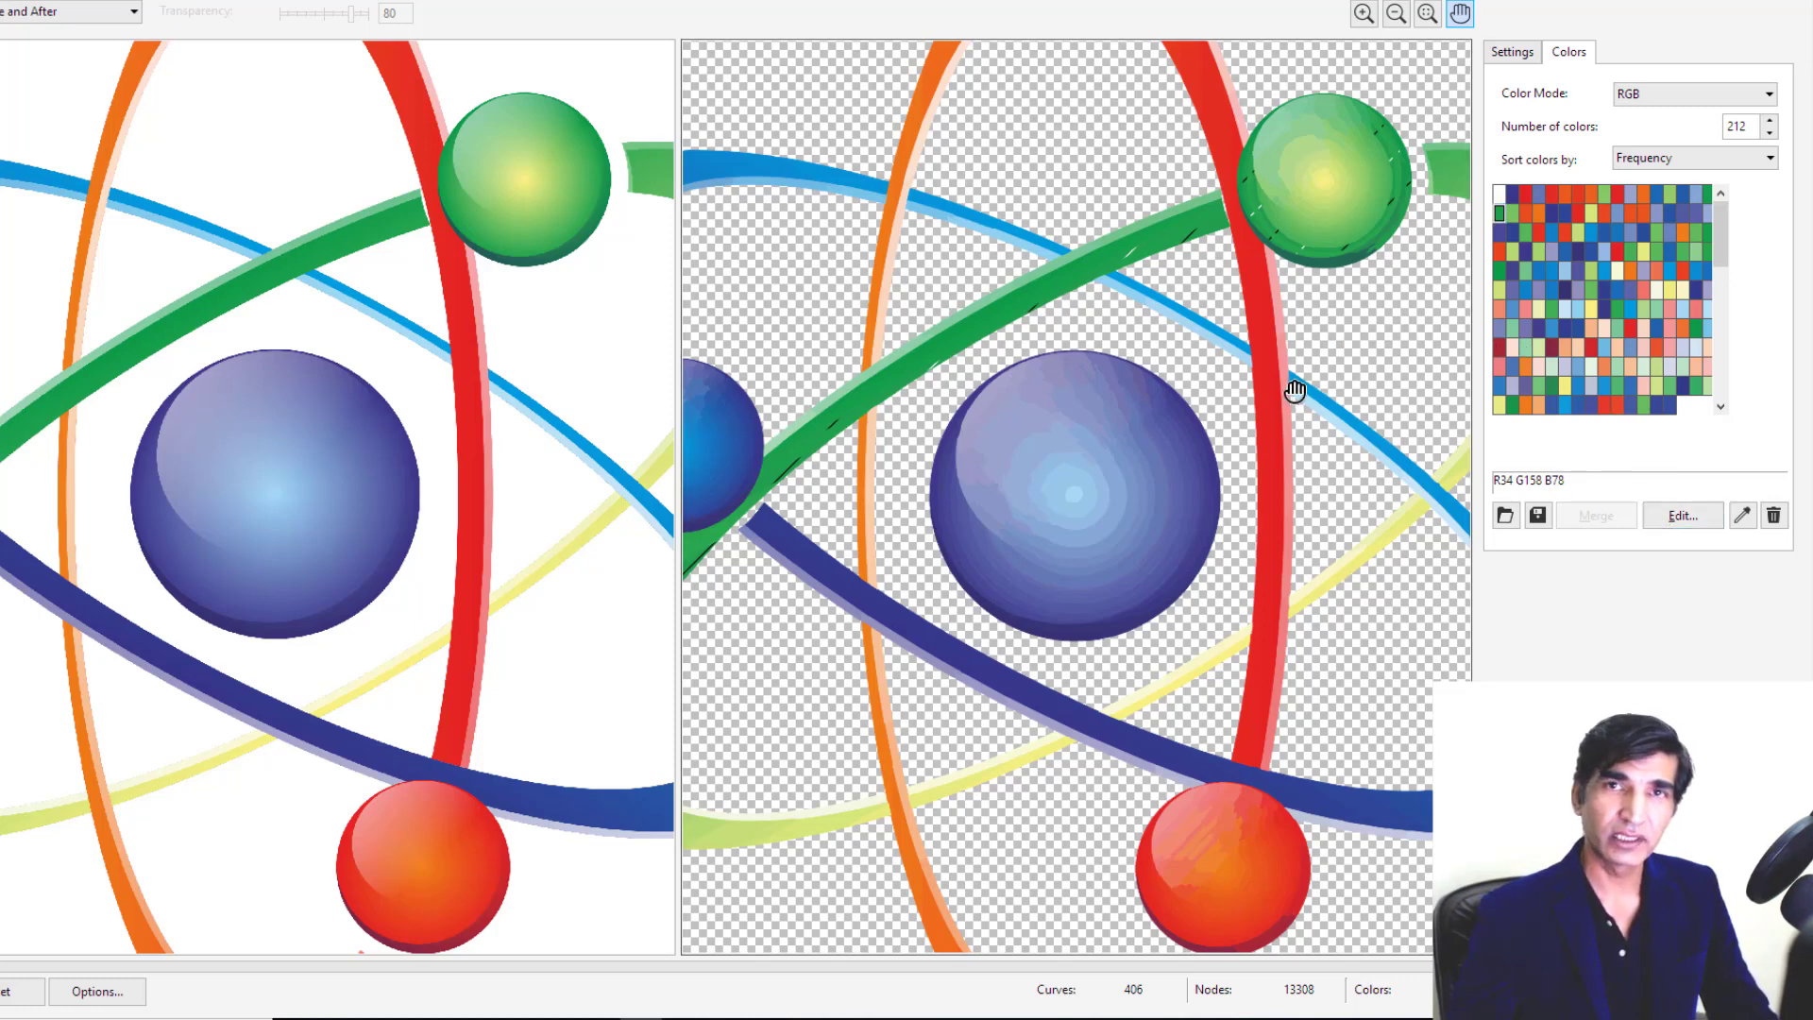
Step: Sample the R1 G157 B225 segment of the traced blue orbit and recolor it to magenta R255 G0 B204
{"action": "left_click", "coordinate": [1744, 517]}
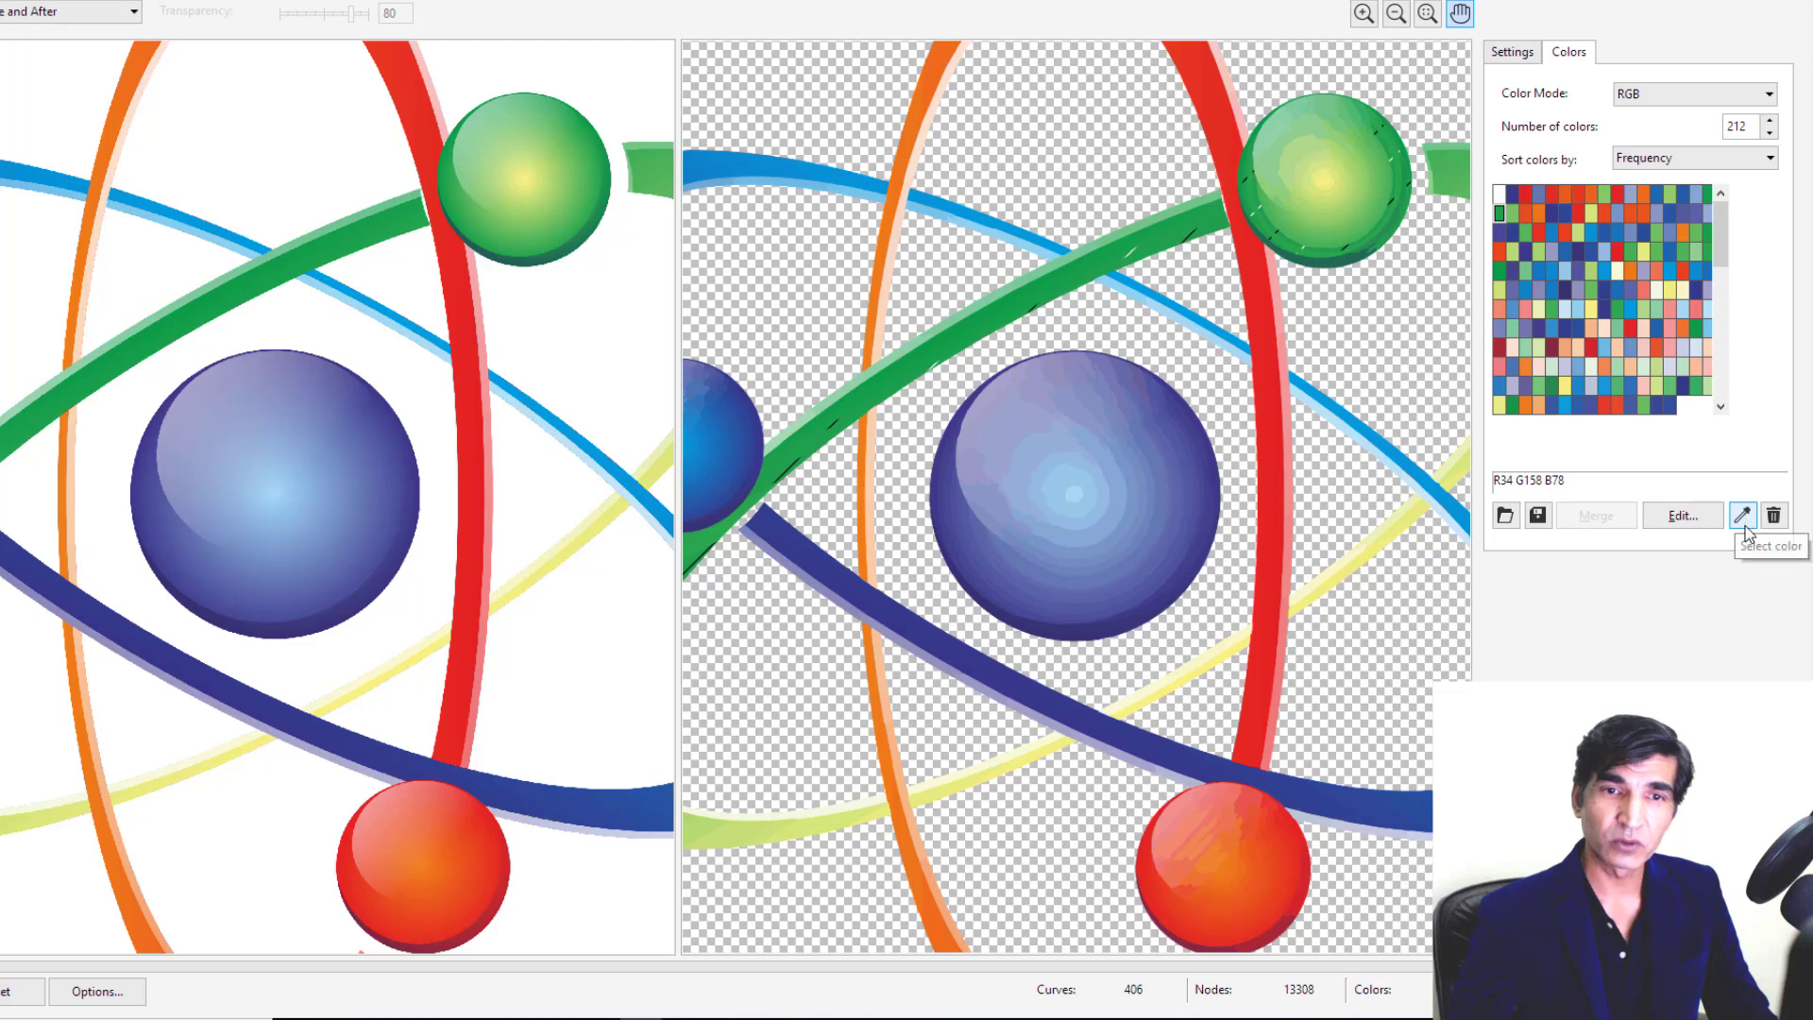
{"action": "left_click", "coordinate": [1216, 326]}
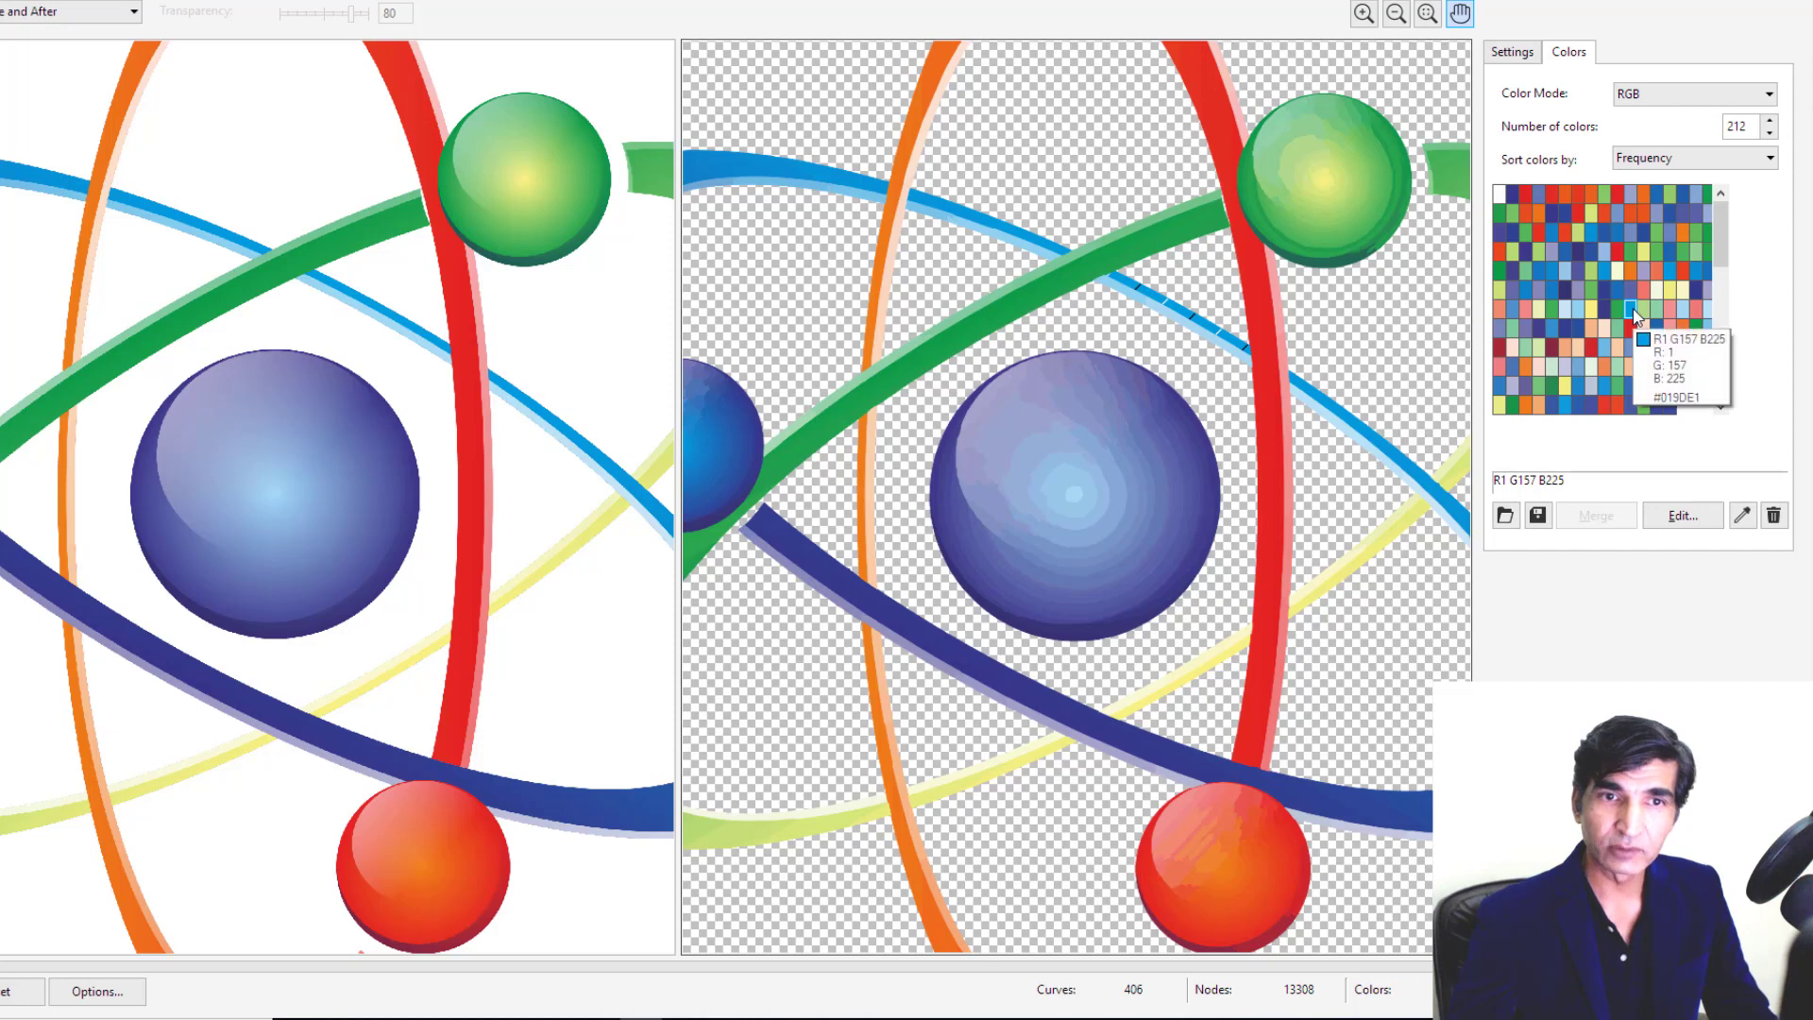
{"action": "left_click", "coordinate": [1691, 522]}
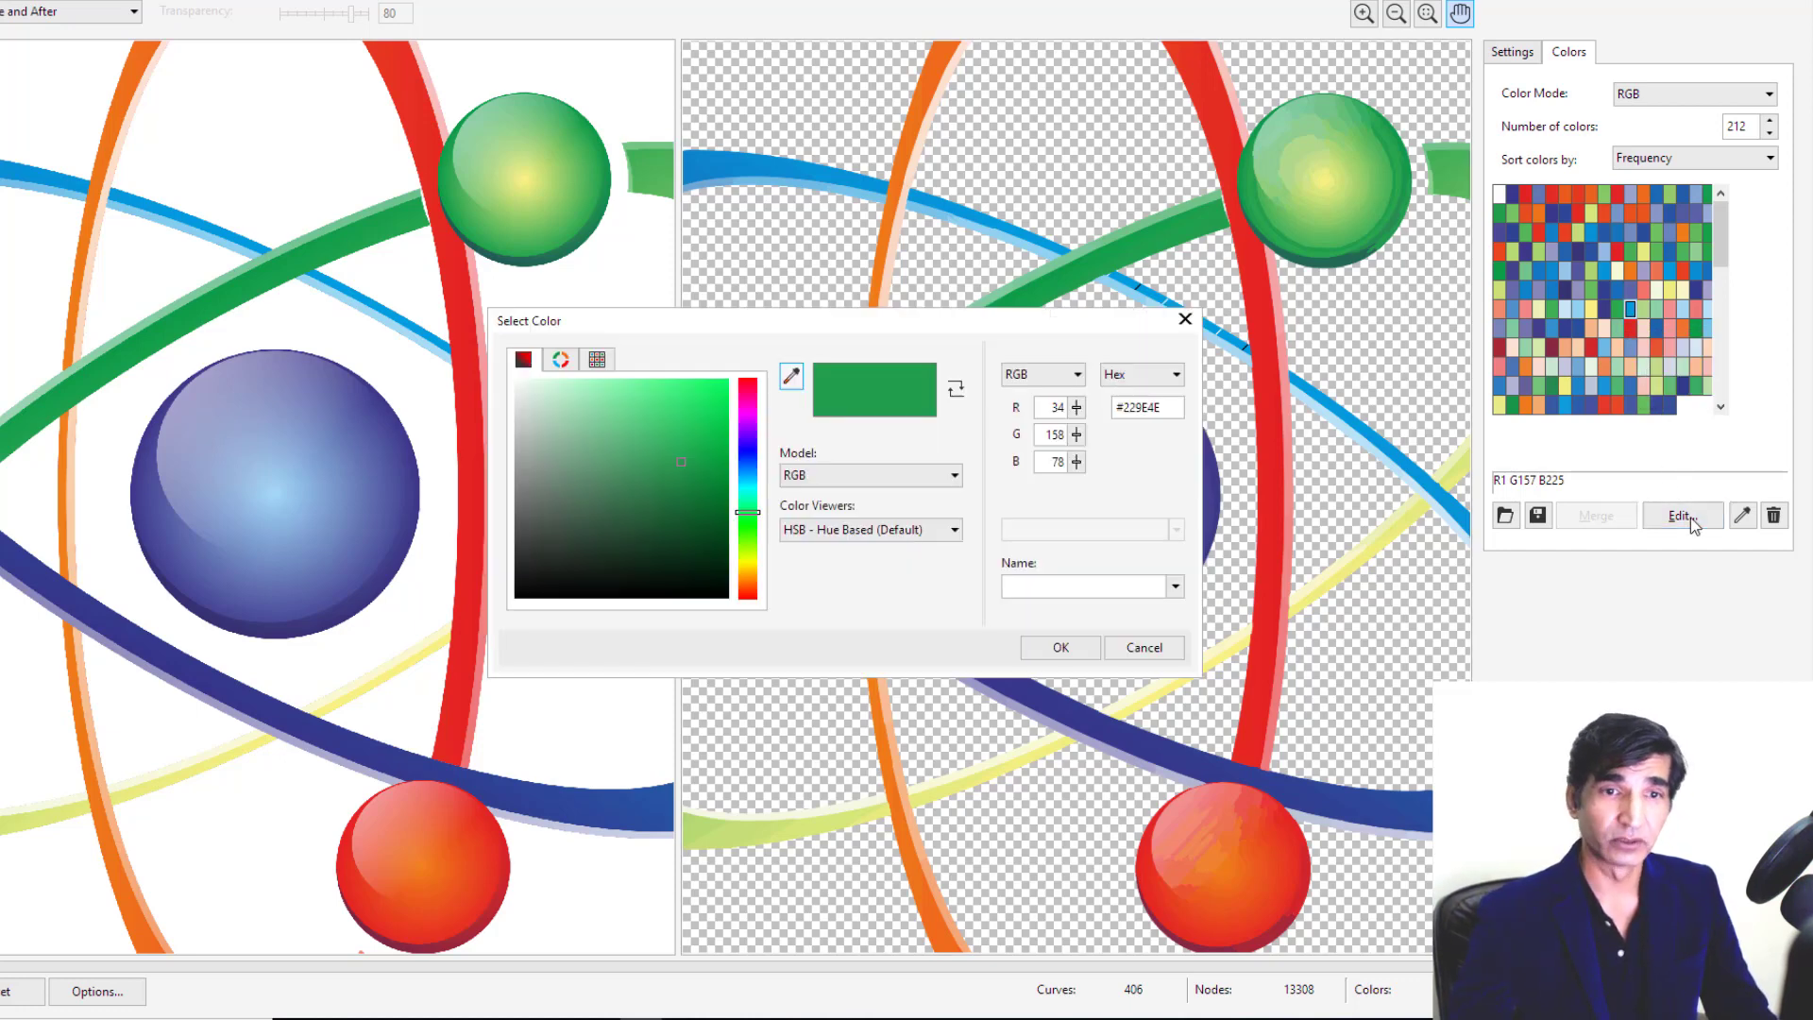
{"action": "left_click", "coordinate": [746, 486]}
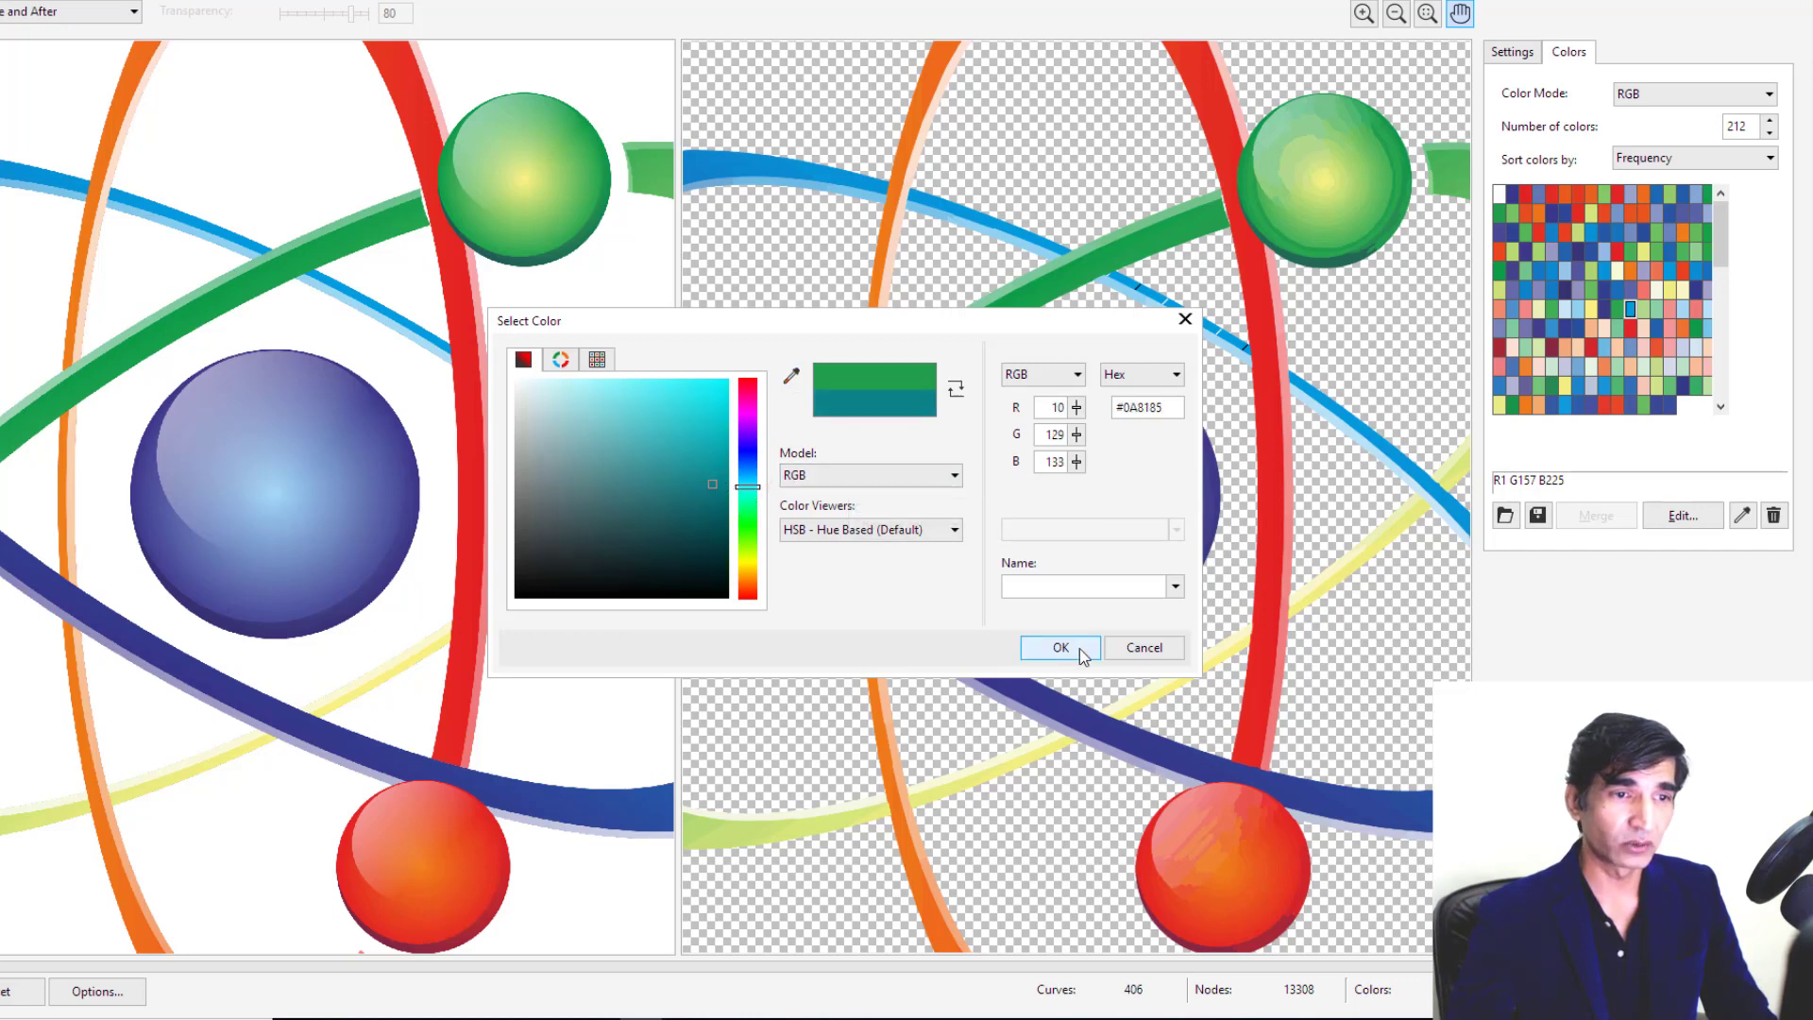
{"action": "left_click", "coordinate": [720, 394]}
{"action": "left_click_drag", "start_coordinate": [724, 374], "coordinate": [730, 360]}
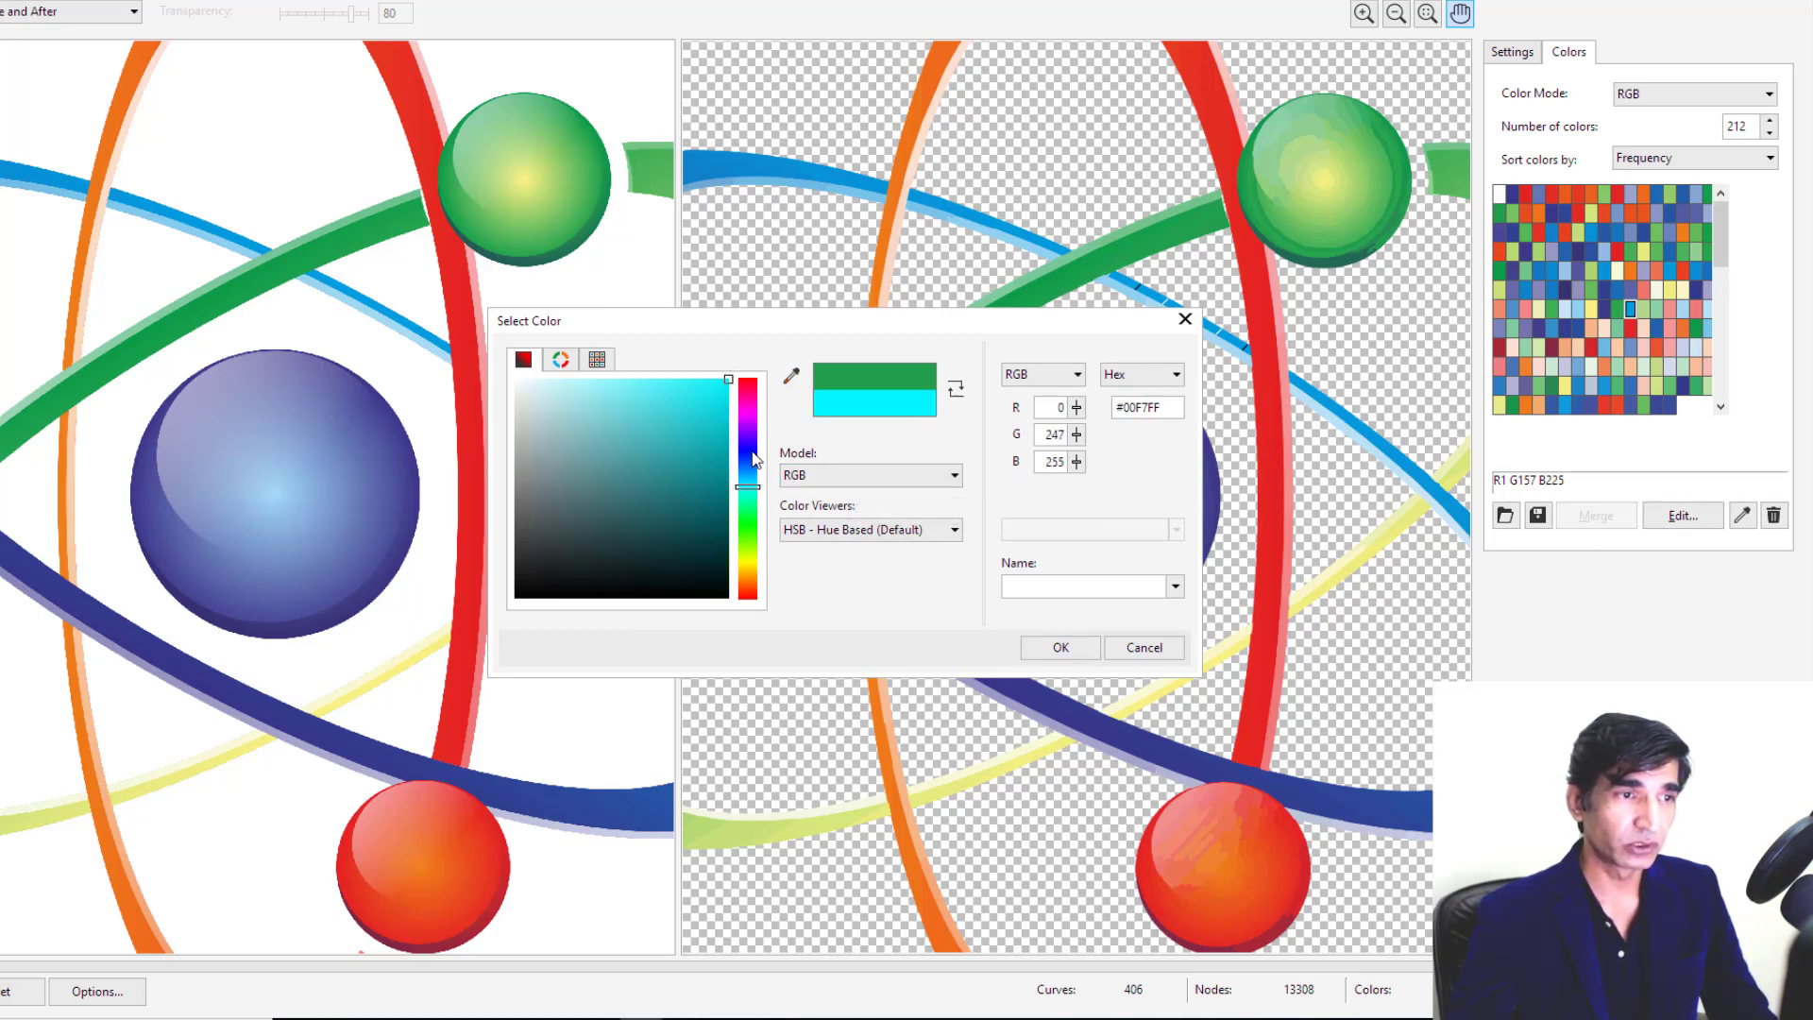
{"action": "left_click_drag", "start_coordinate": [753, 452], "coordinate": [757, 408]}
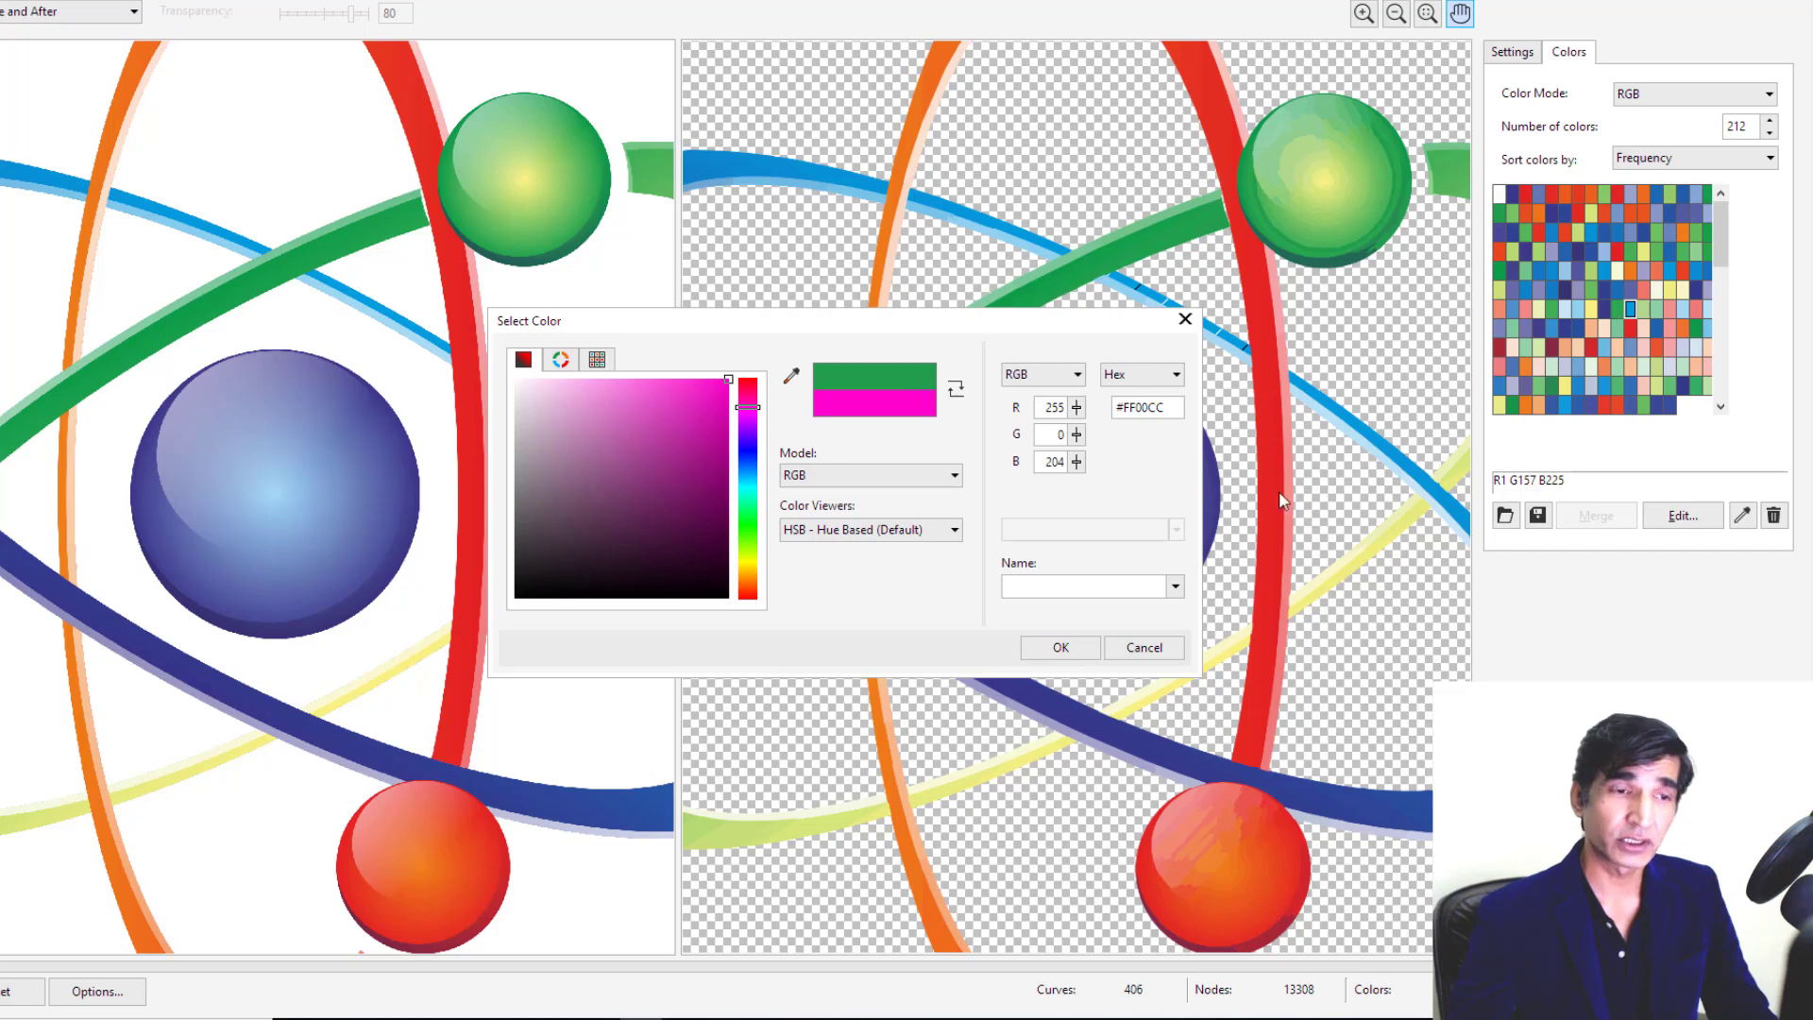
{"action": "left_click", "coordinate": [1062, 649]}
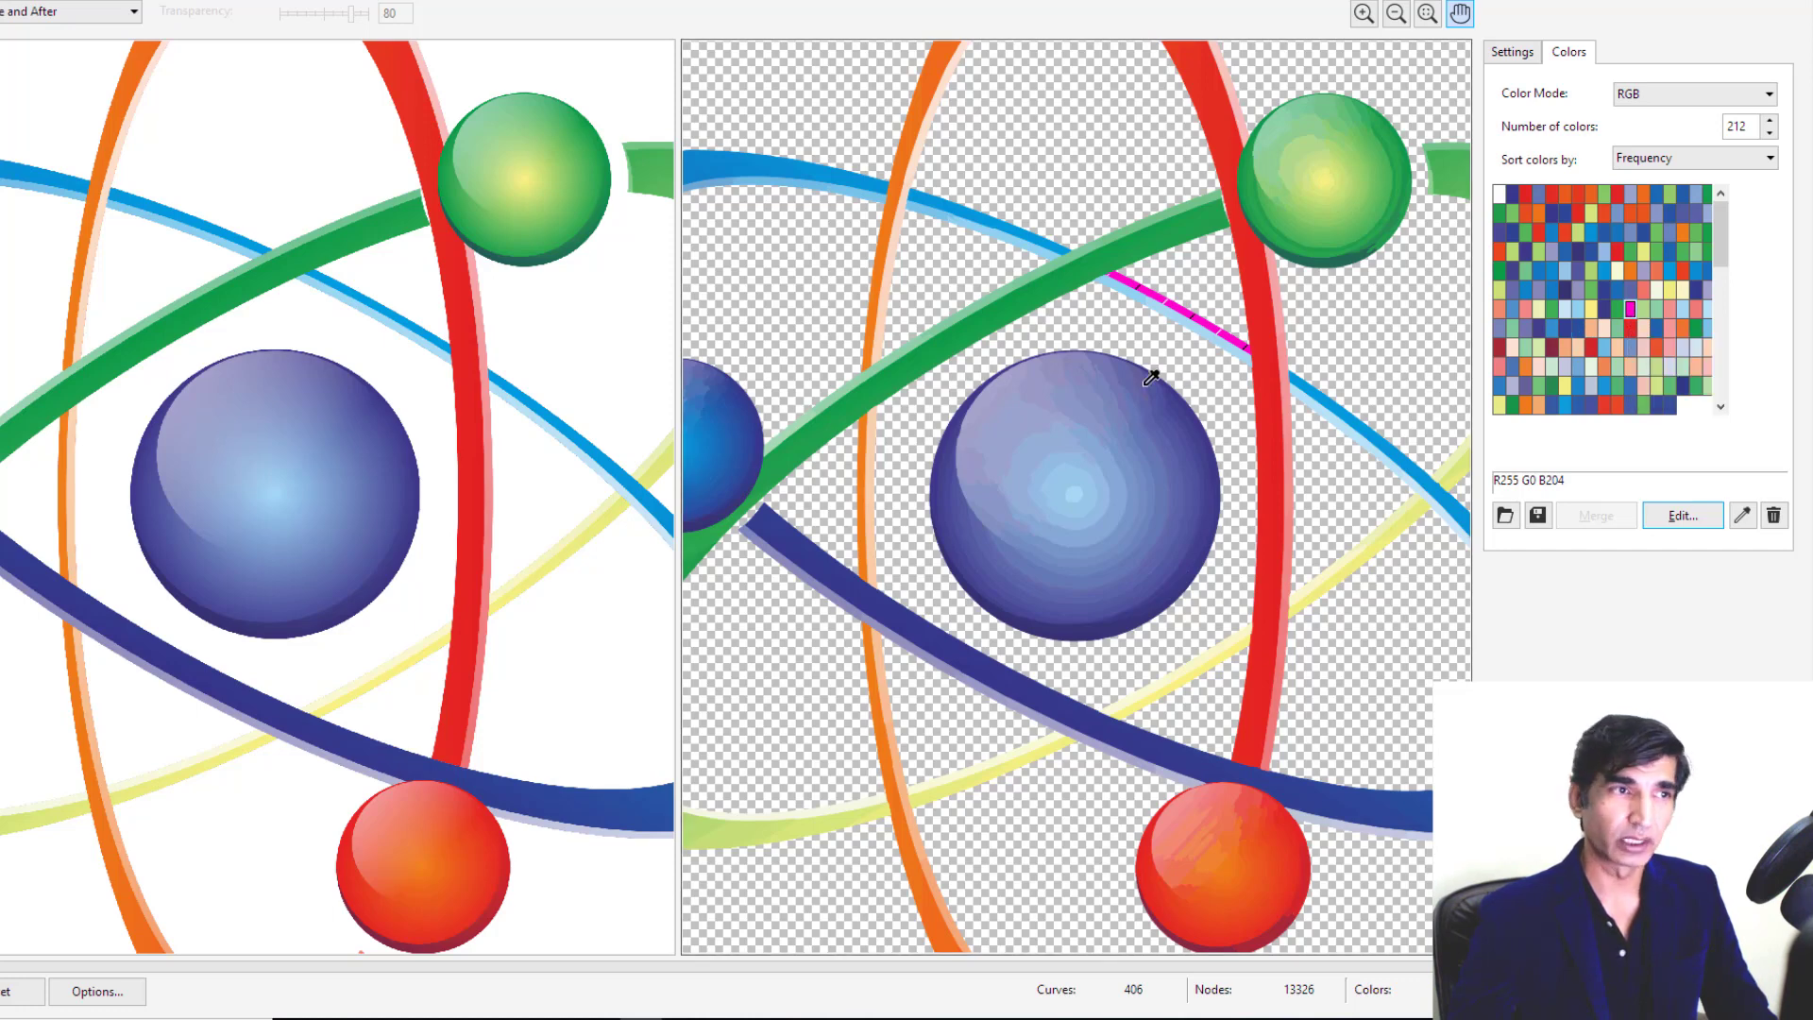
{"action": "left_click", "coordinate": [1341, 345]}
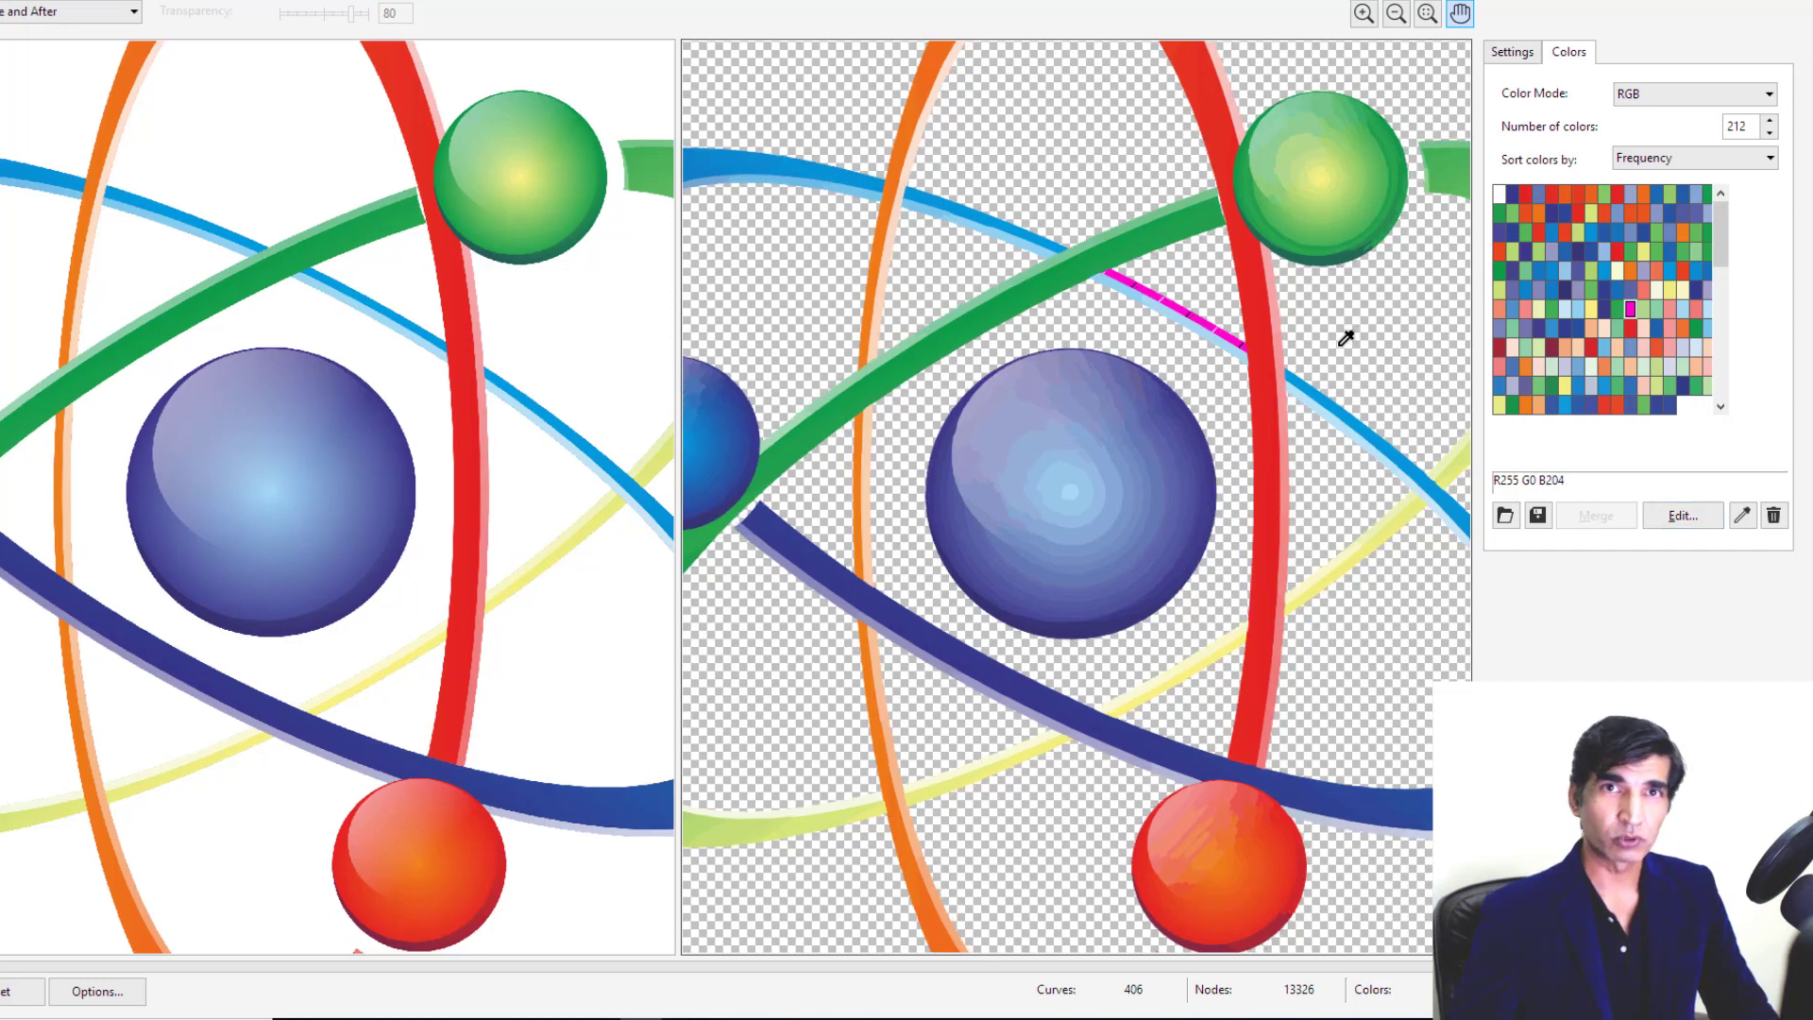
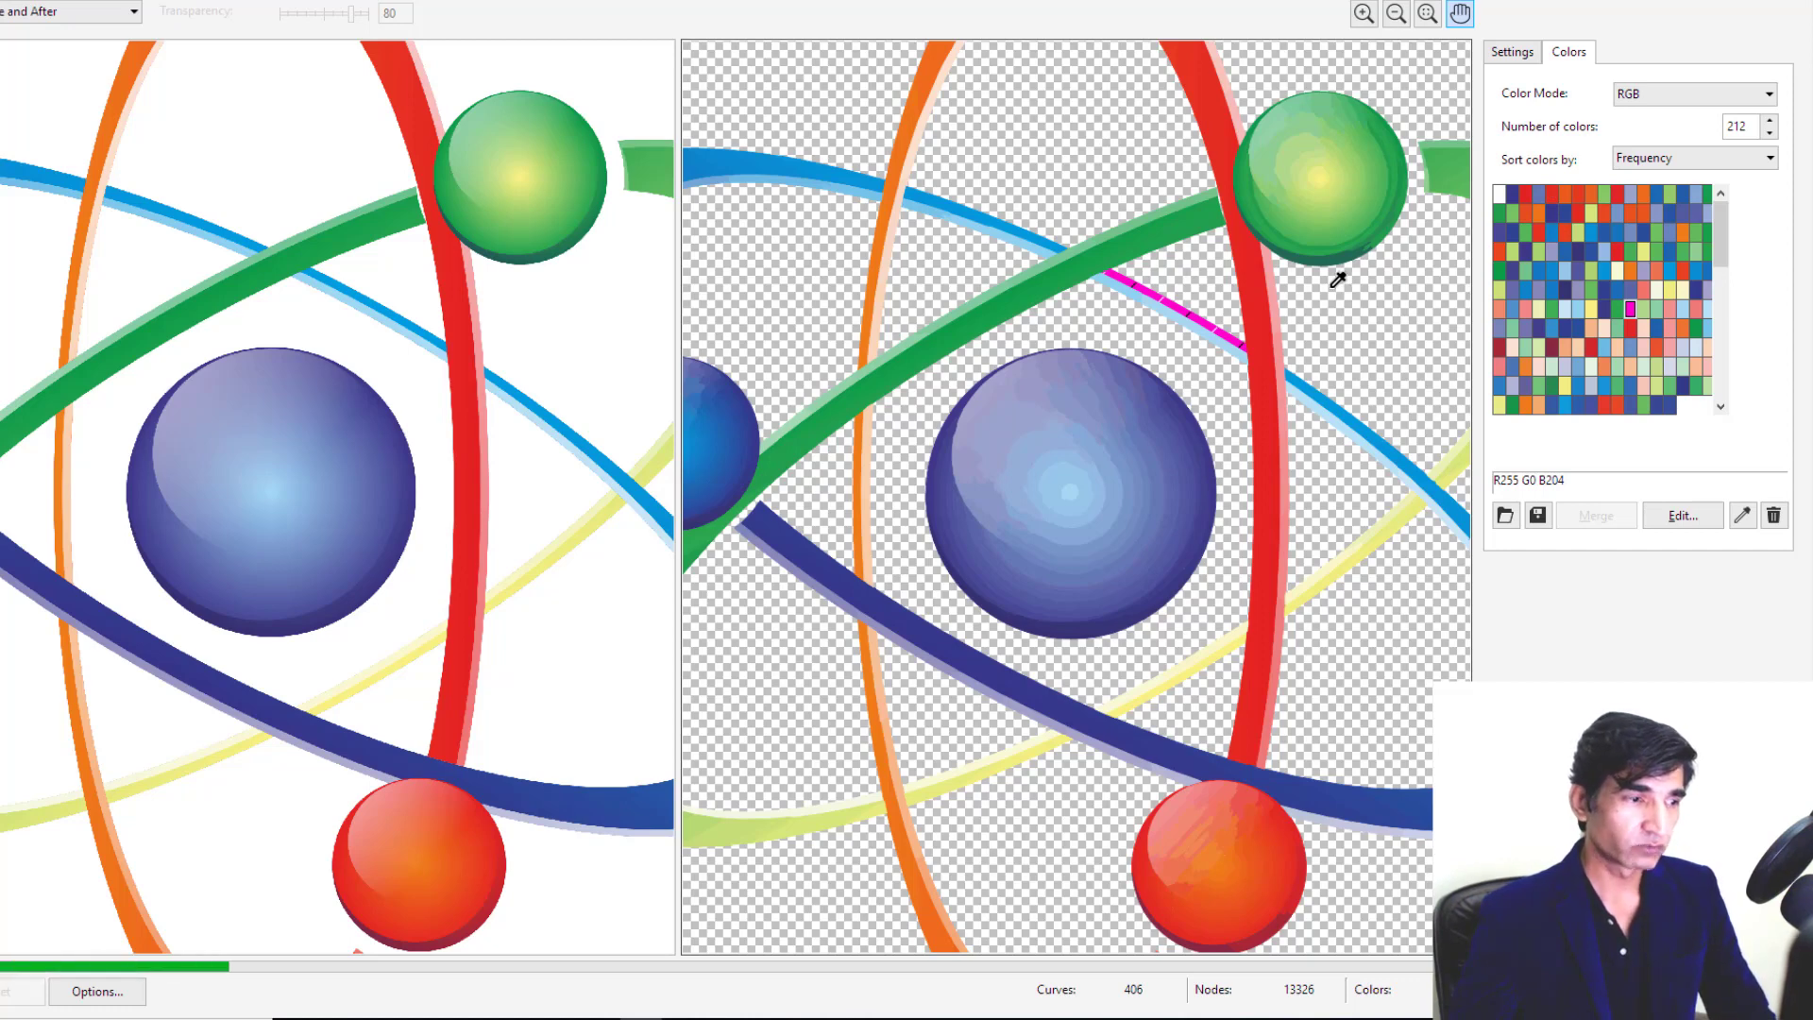
Step: Set the trace's image type to Line art and compare the whole atom logo with the original
{"action": "left_click", "coordinate": [1511, 53]}
{"action": "left_click", "coordinate": [1655, 130]}
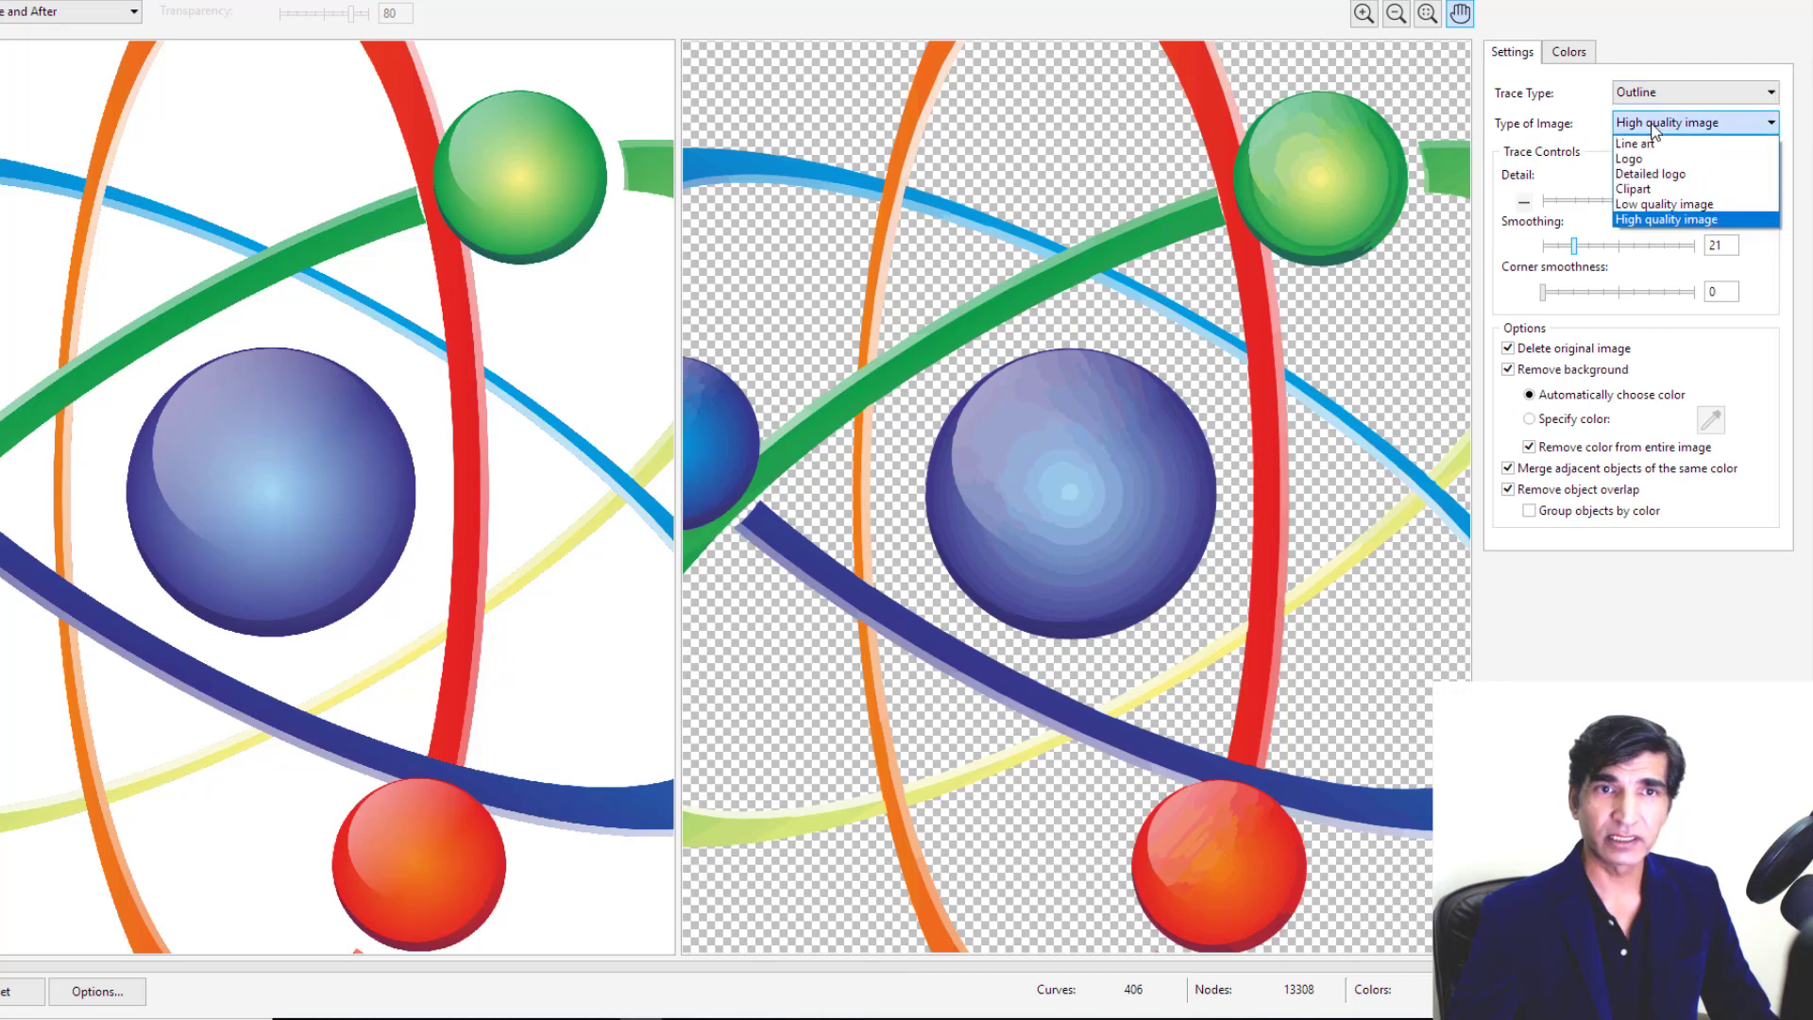
{"action": "left_click", "coordinate": [1655, 146]}
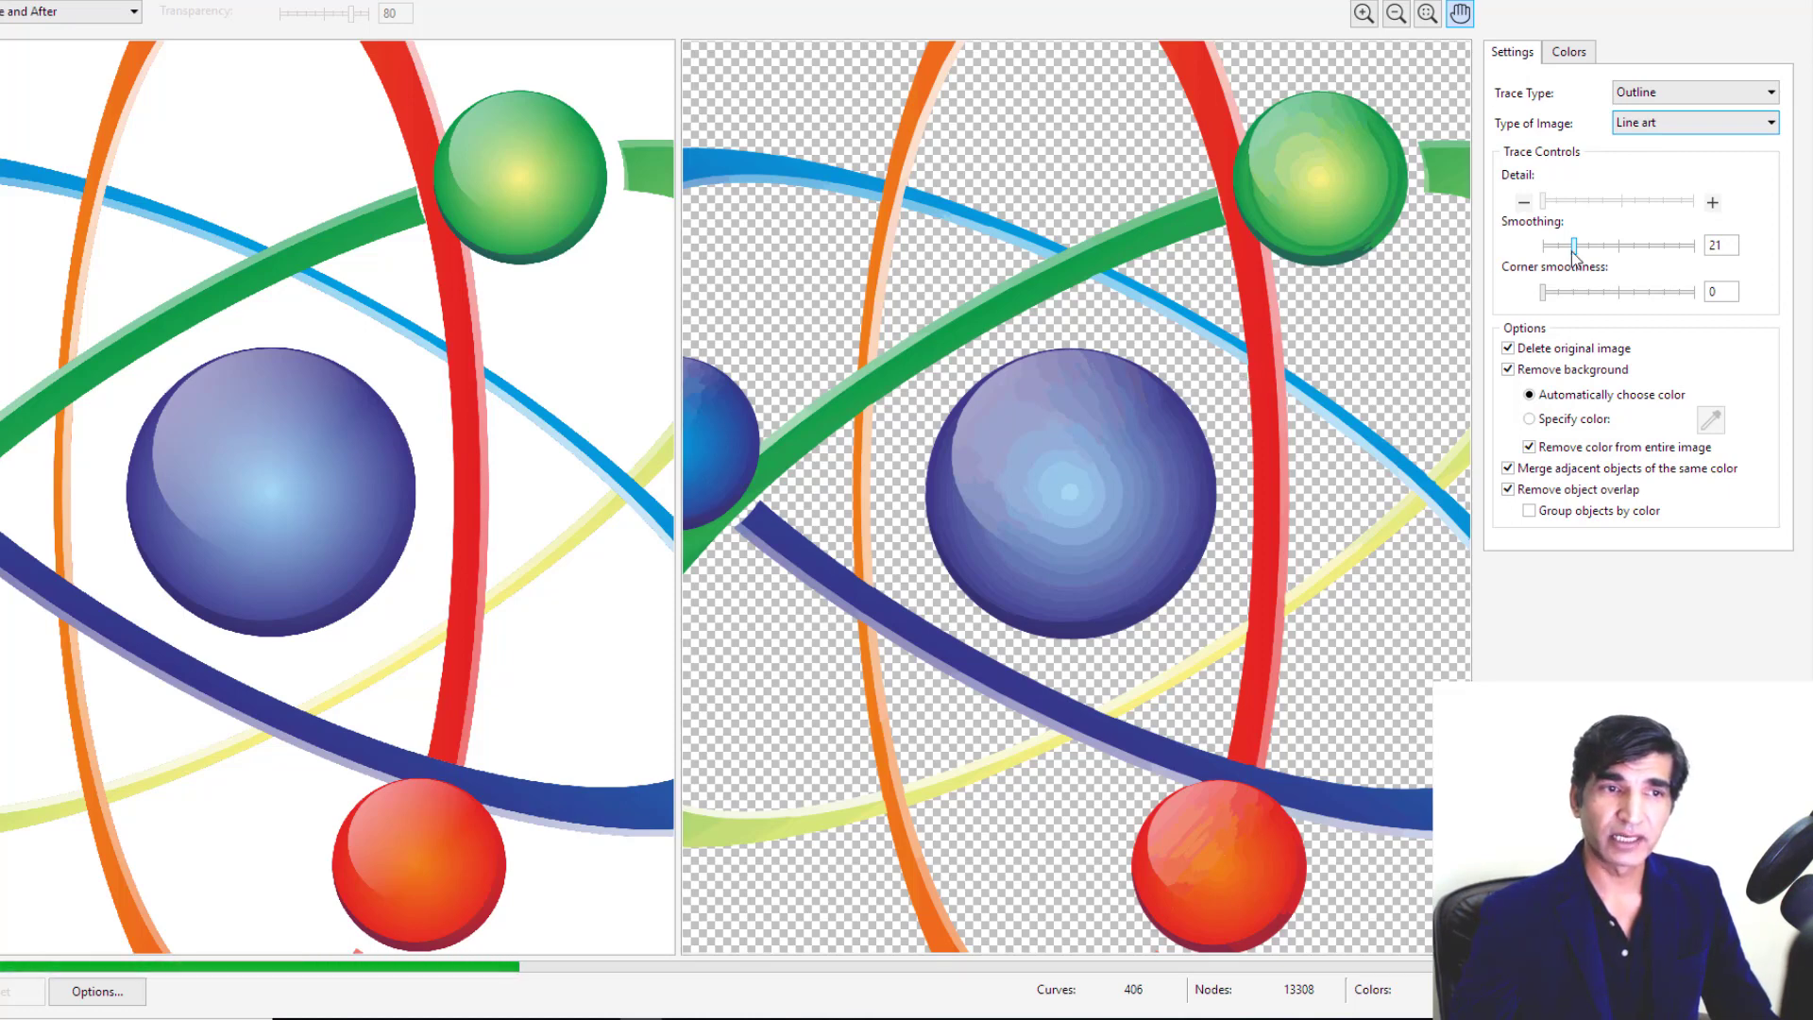
{"action": "scroll", "coordinate": [1176, 416], "scroll_direction": "up", "scroll_amount": 1}
{"action": "left_click_drag", "start_coordinate": [977, 504], "coordinate": [1190, 402]}
{"action": "scroll", "coordinate": [1190, 403], "scroll_direction": "down", "scroll_amount": 2}
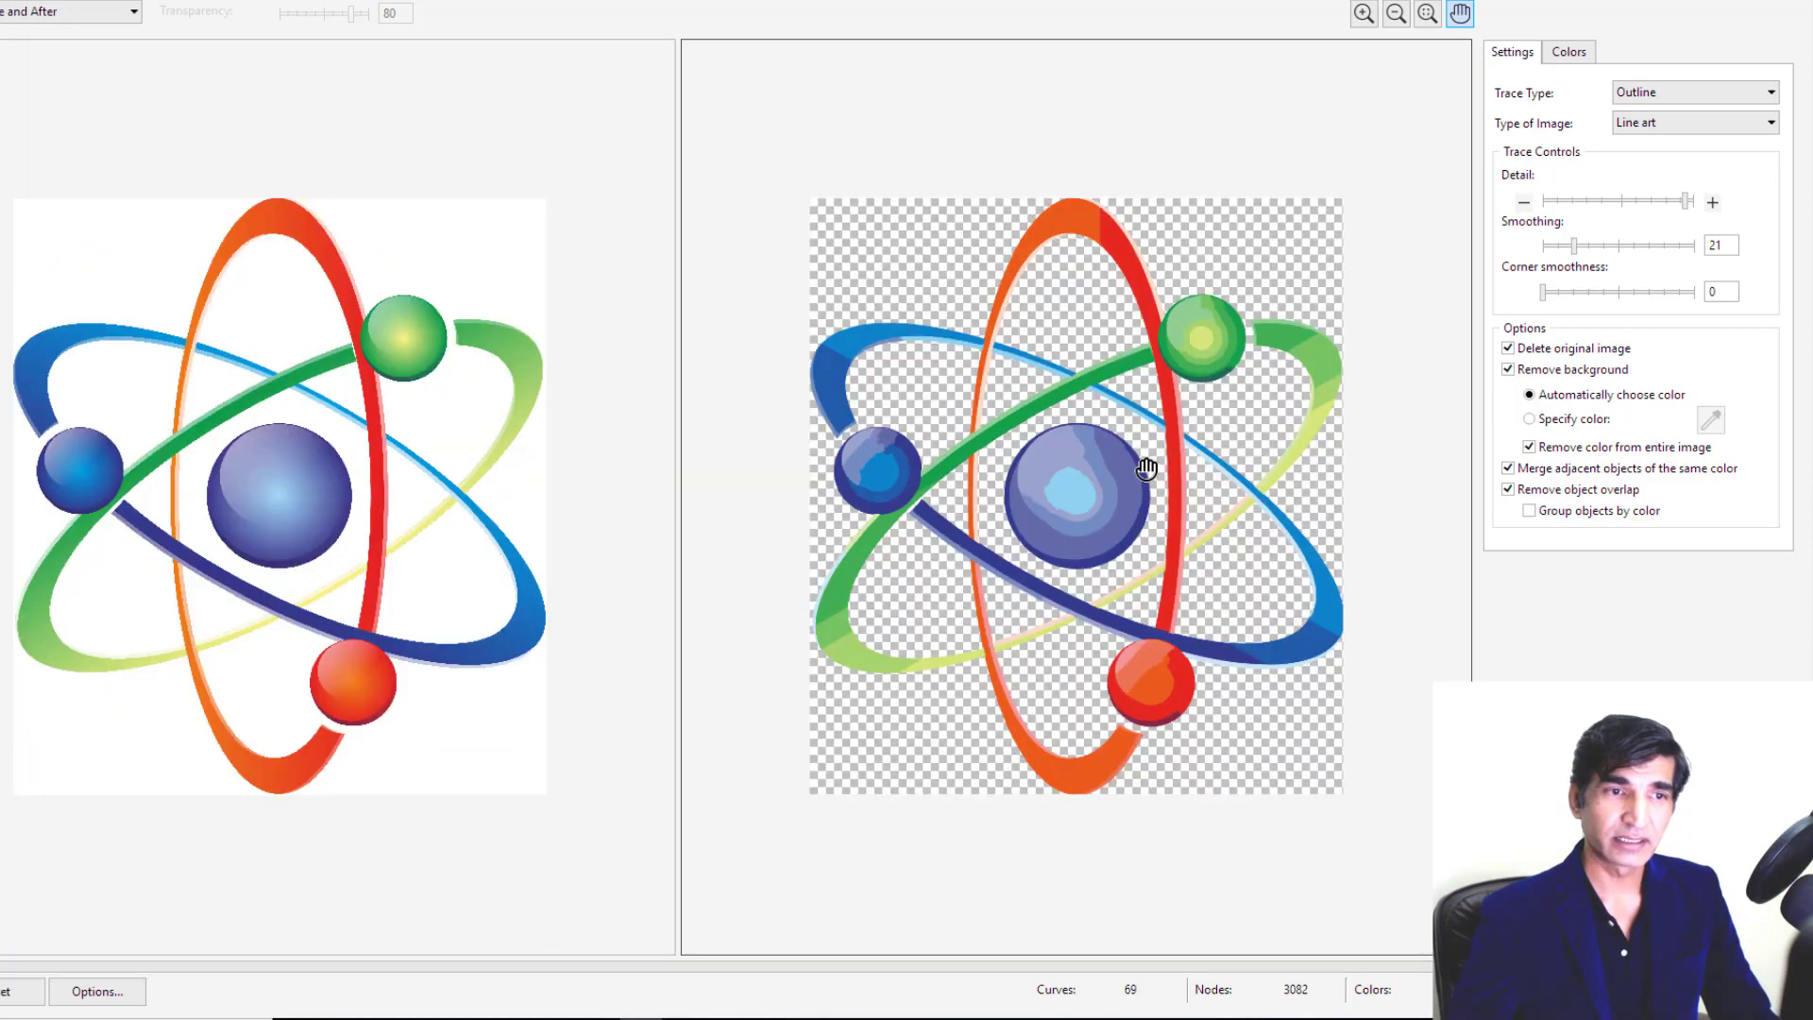
{"action": "scroll", "coordinate": [1140, 479], "scroll_direction": "up", "scroll_amount": 1}
{"action": "scroll", "coordinate": [1140, 479], "scroll_direction": "down", "scroll_amount": 1}
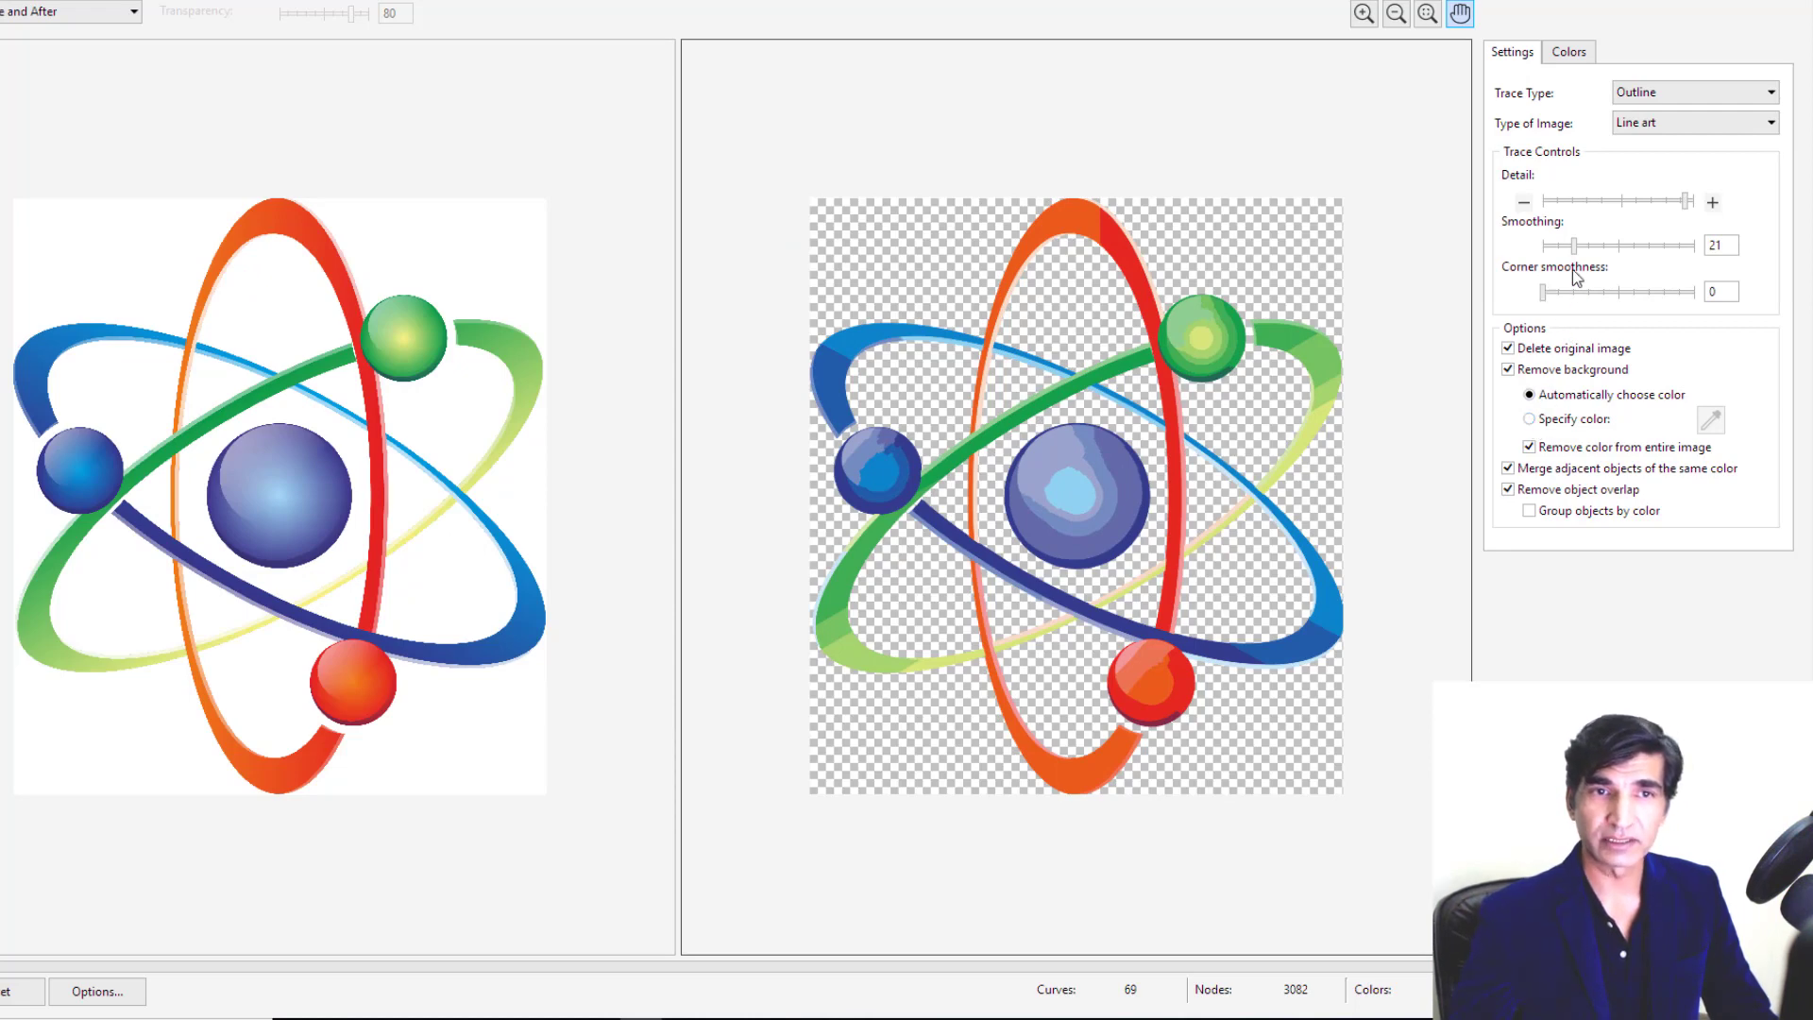
Step: Lower the trace detail to about one fifth of its range and accept the trace
{"action": "left_click_drag", "start_coordinate": [1691, 204], "coordinate": [1576, 206]}
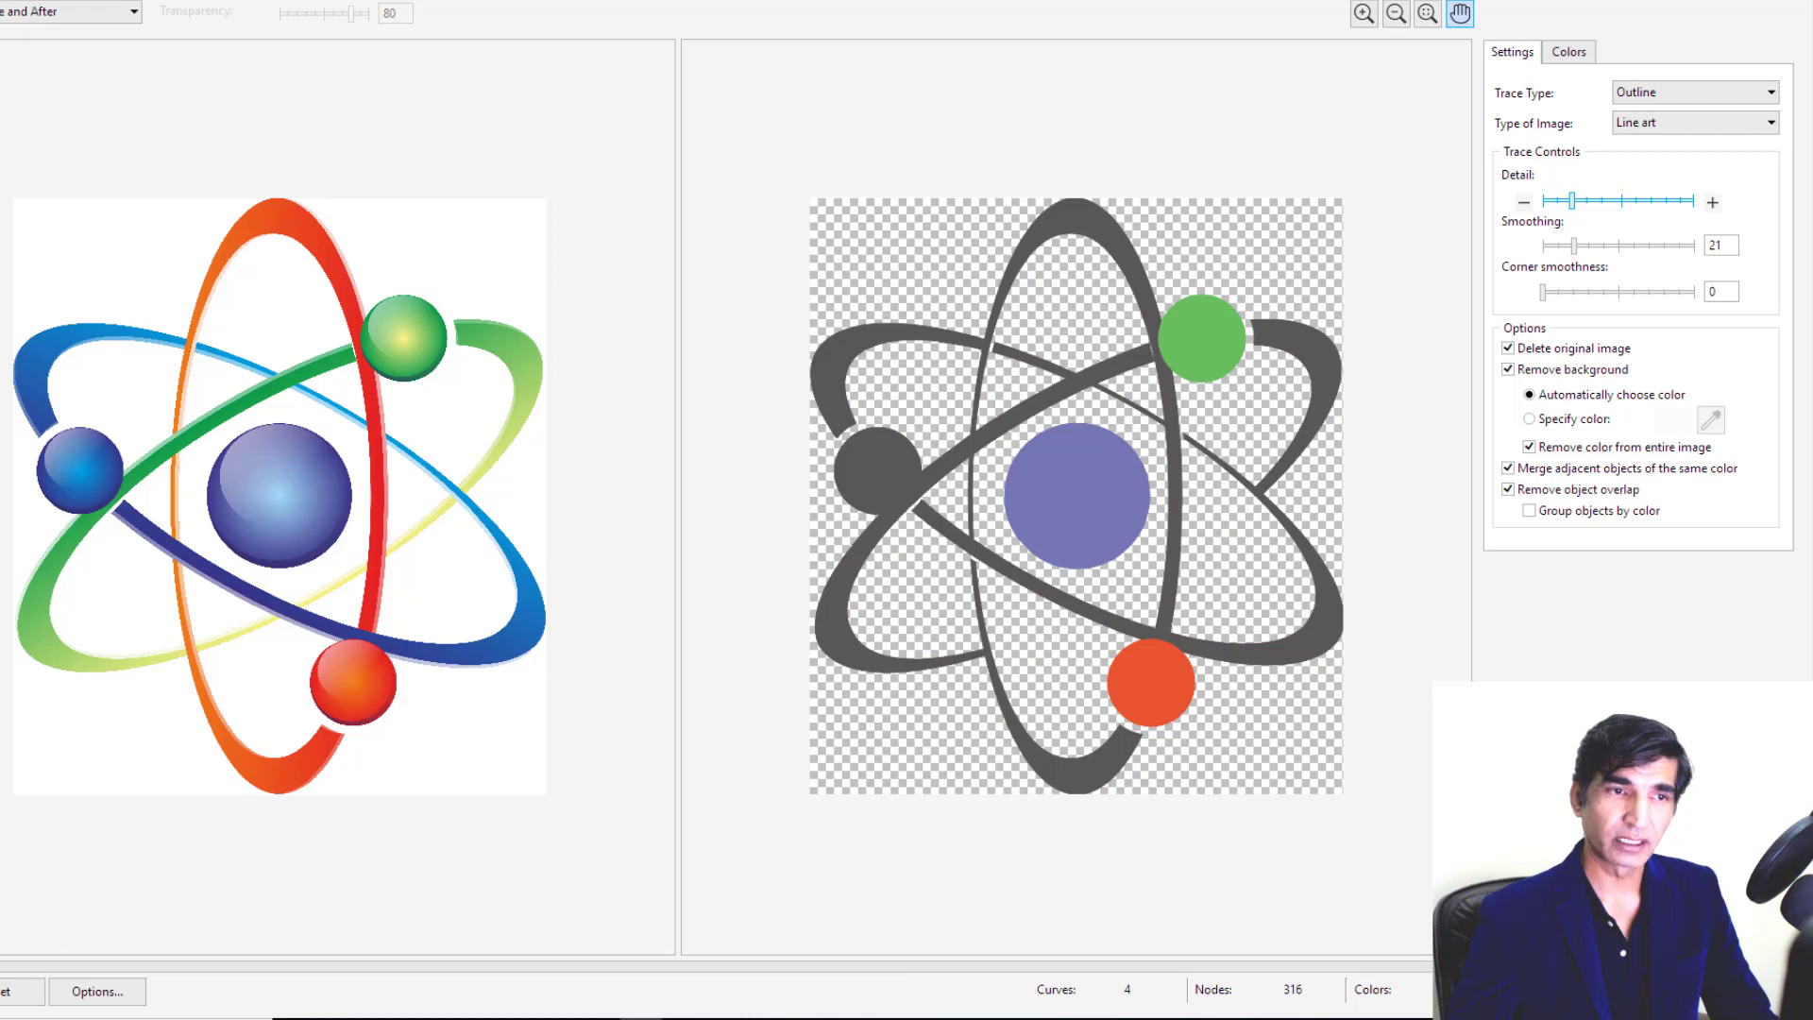
{"action": "left_click", "coordinate": [1549, 991]}
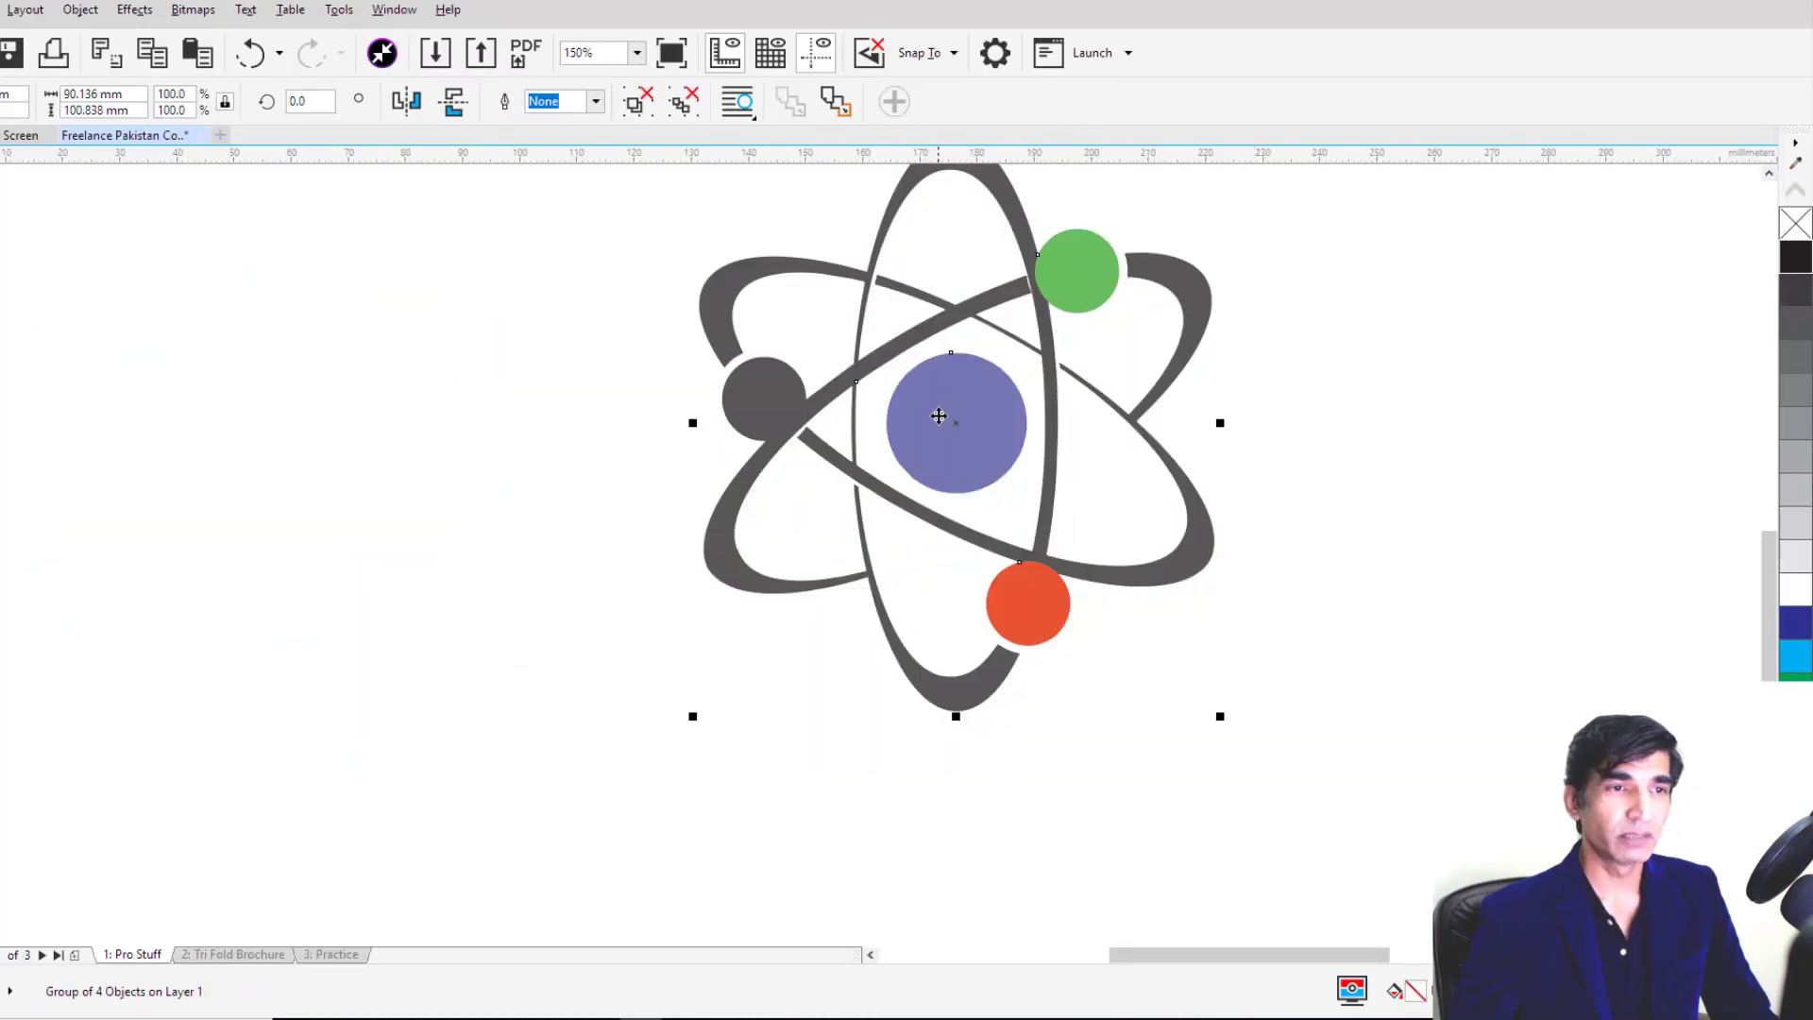
Step: Move the traced atom logo to the left part of the page below the heading, checking the orbit junction edges up close
{"action": "mouse_move", "coordinate": [938, 416]}
{"action": "left_mouse_down"}
{"action": "mouse_move", "coordinate": [789, 465]}
{"action": "mouse_move", "coordinate": [457, 481]}
{"action": "left_mouse_up"}
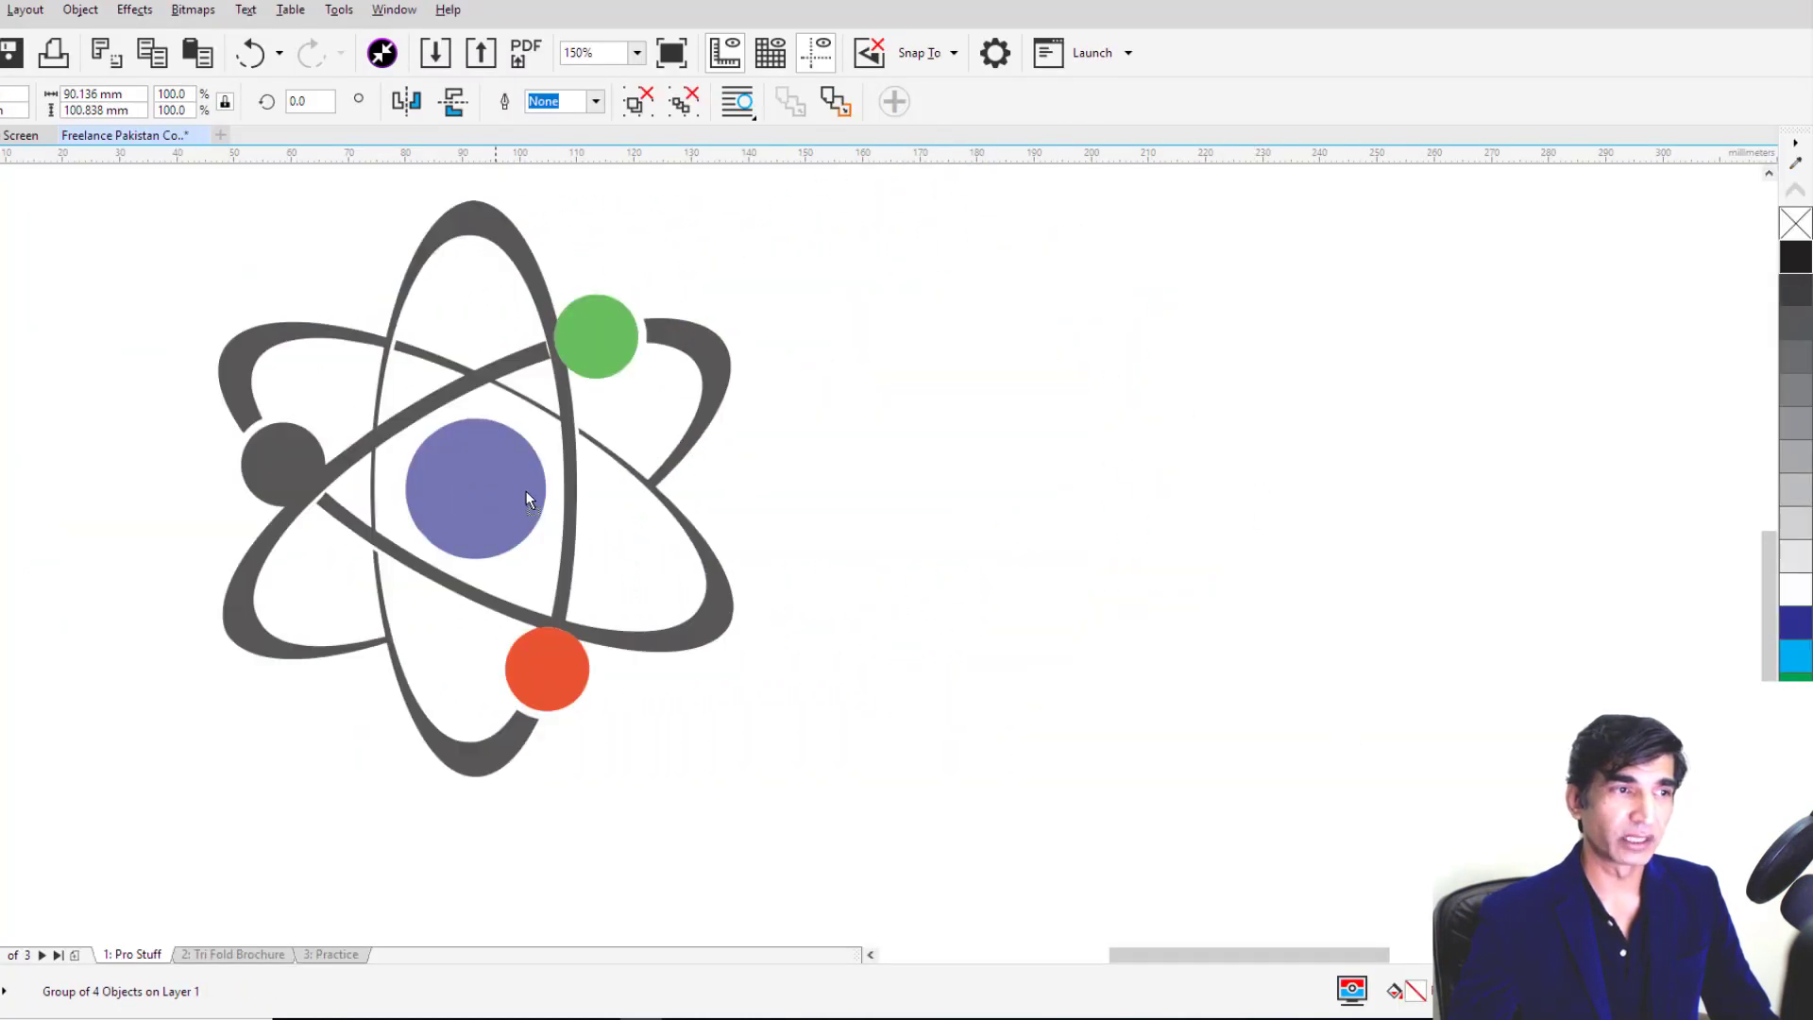
{"action": "scroll", "coordinate": [669, 434], "scroll_direction": "up", "scroll_amount": 8}
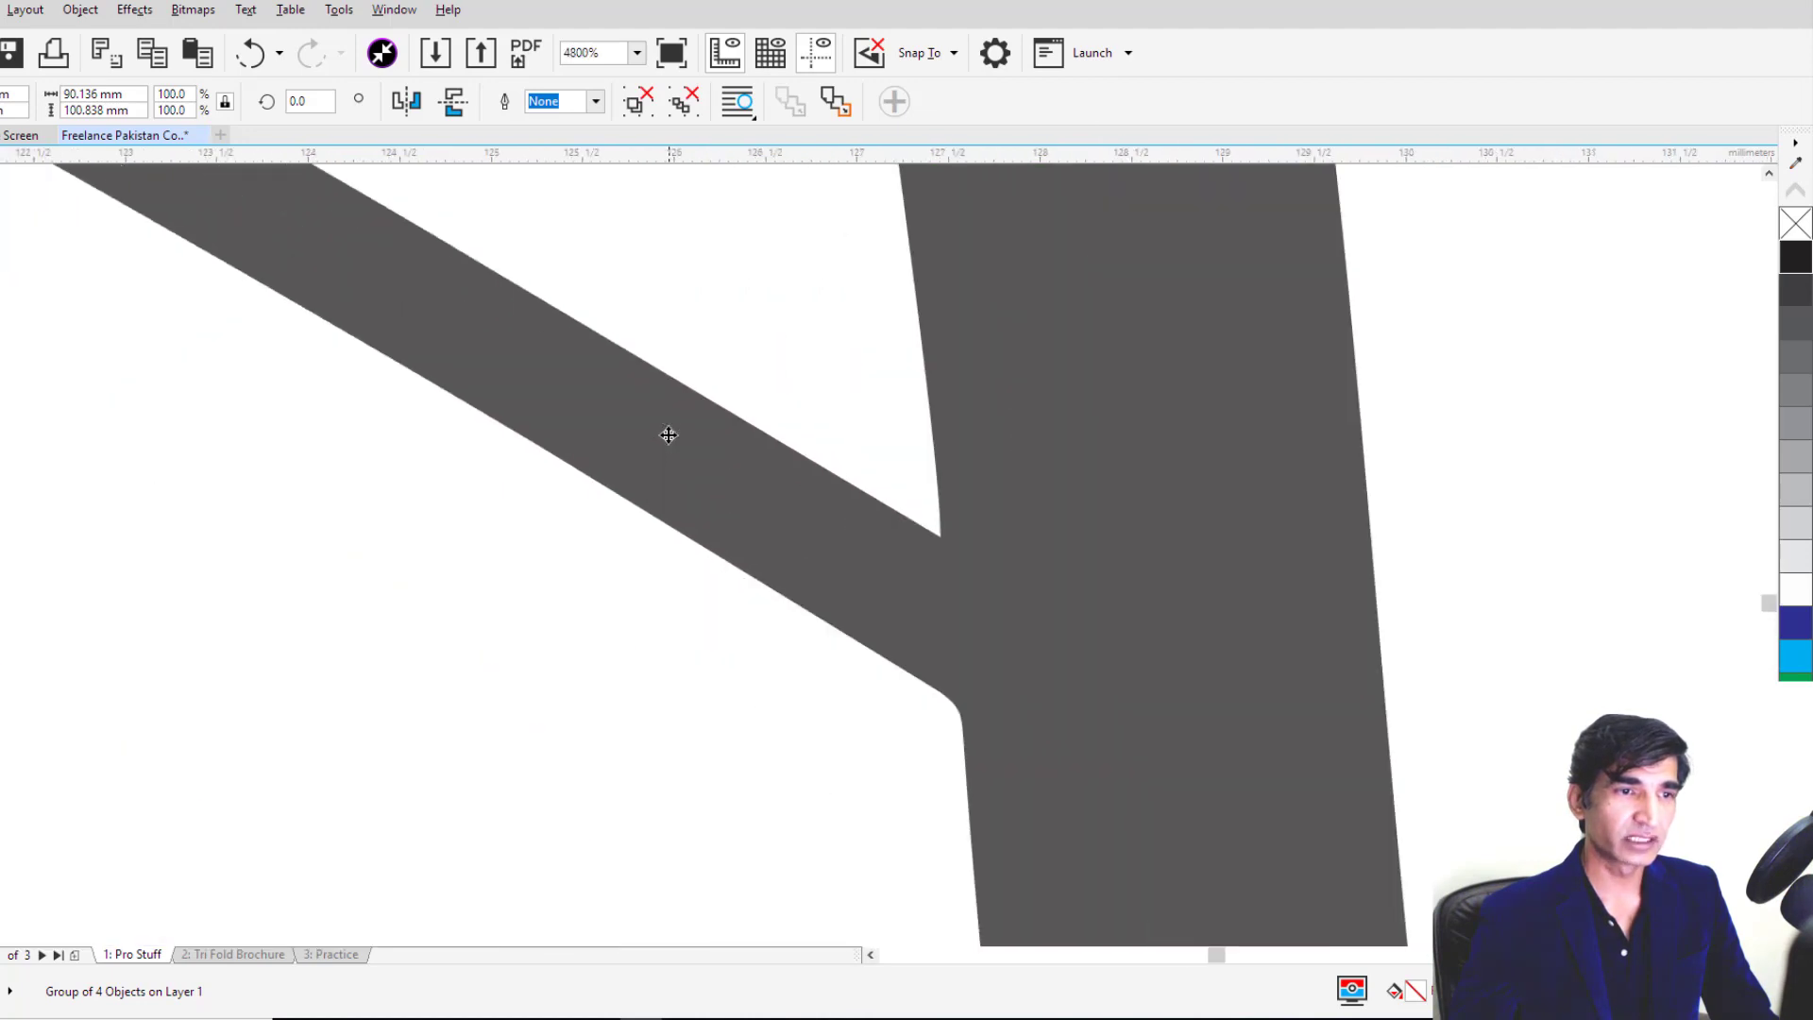
{"action": "scroll", "coordinate": [669, 434], "scroll_direction": "up", "scroll_amount": 1}
{"action": "scroll", "coordinate": [668, 435], "scroll_direction": "down", "scroll_amount": 7}
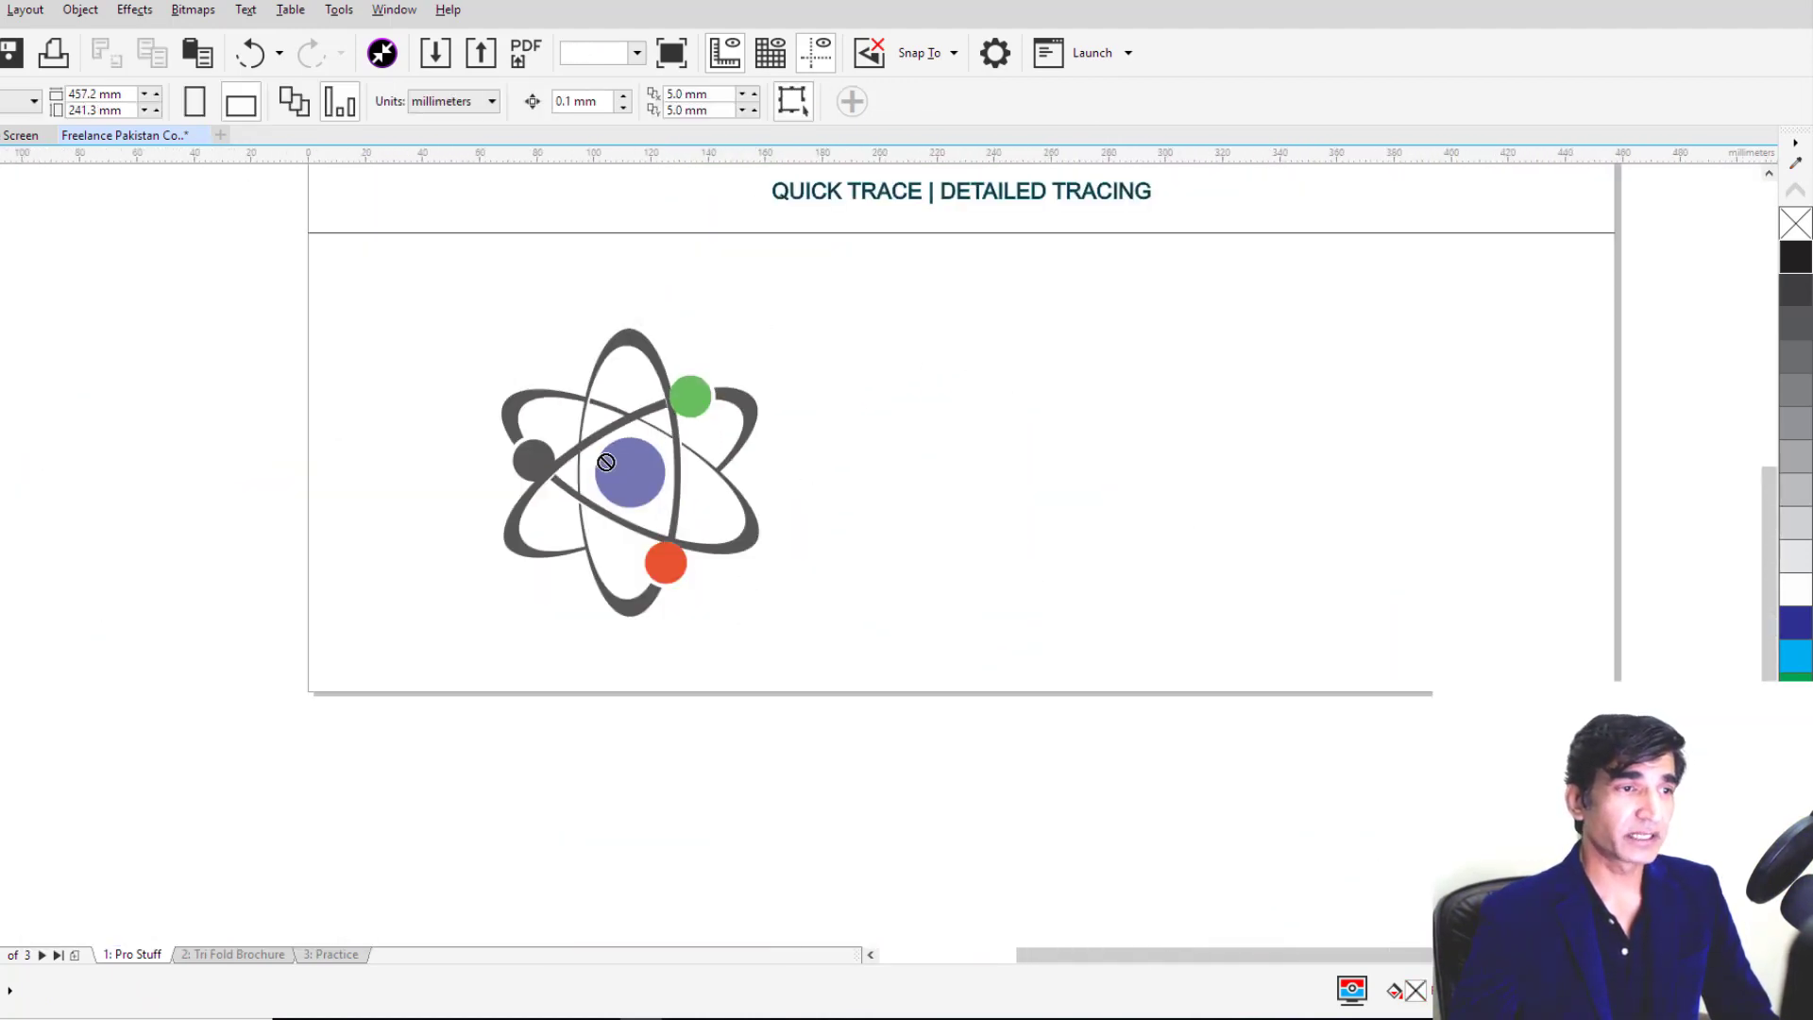
{"action": "left_click_drag", "start_coordinate": [629, 482], "coordinate": [541, 450]}
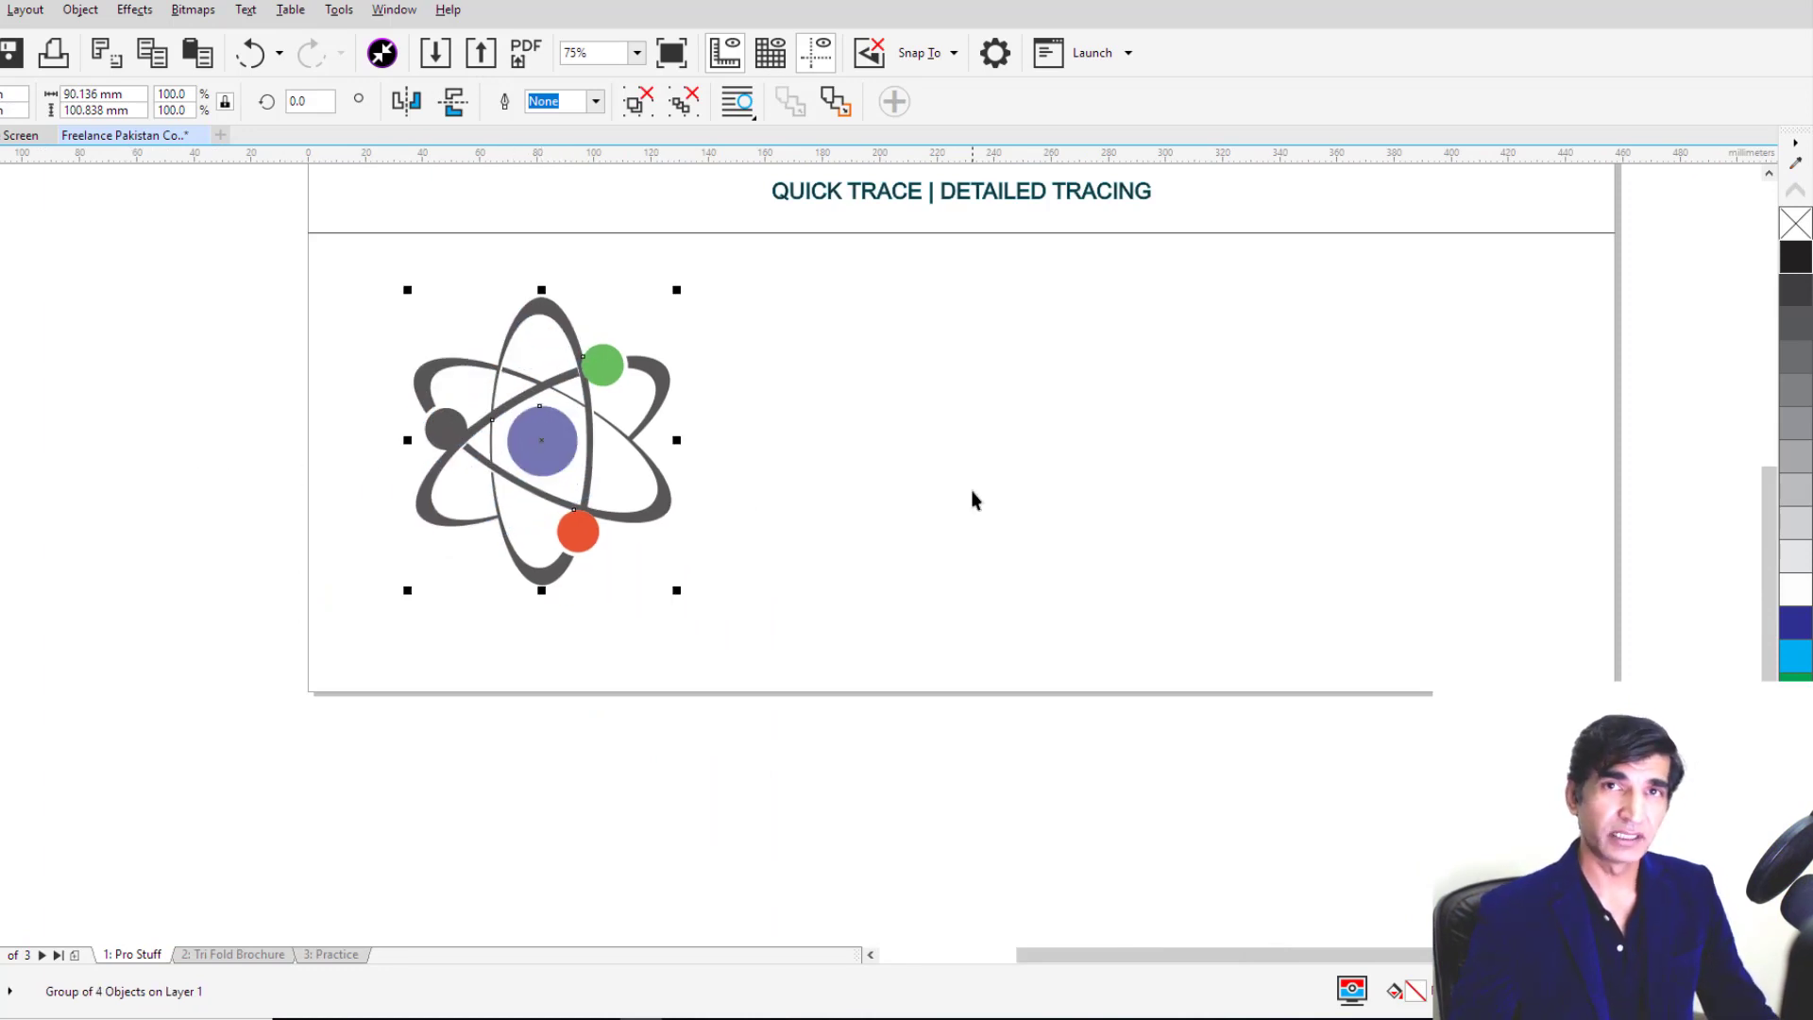
Step: Draw a closed rectangle about 107 by 73 mm beside the atom logo with the Bézier tool and fill it cyan
{"action": "left_click", "coordinate": [0, 347]}
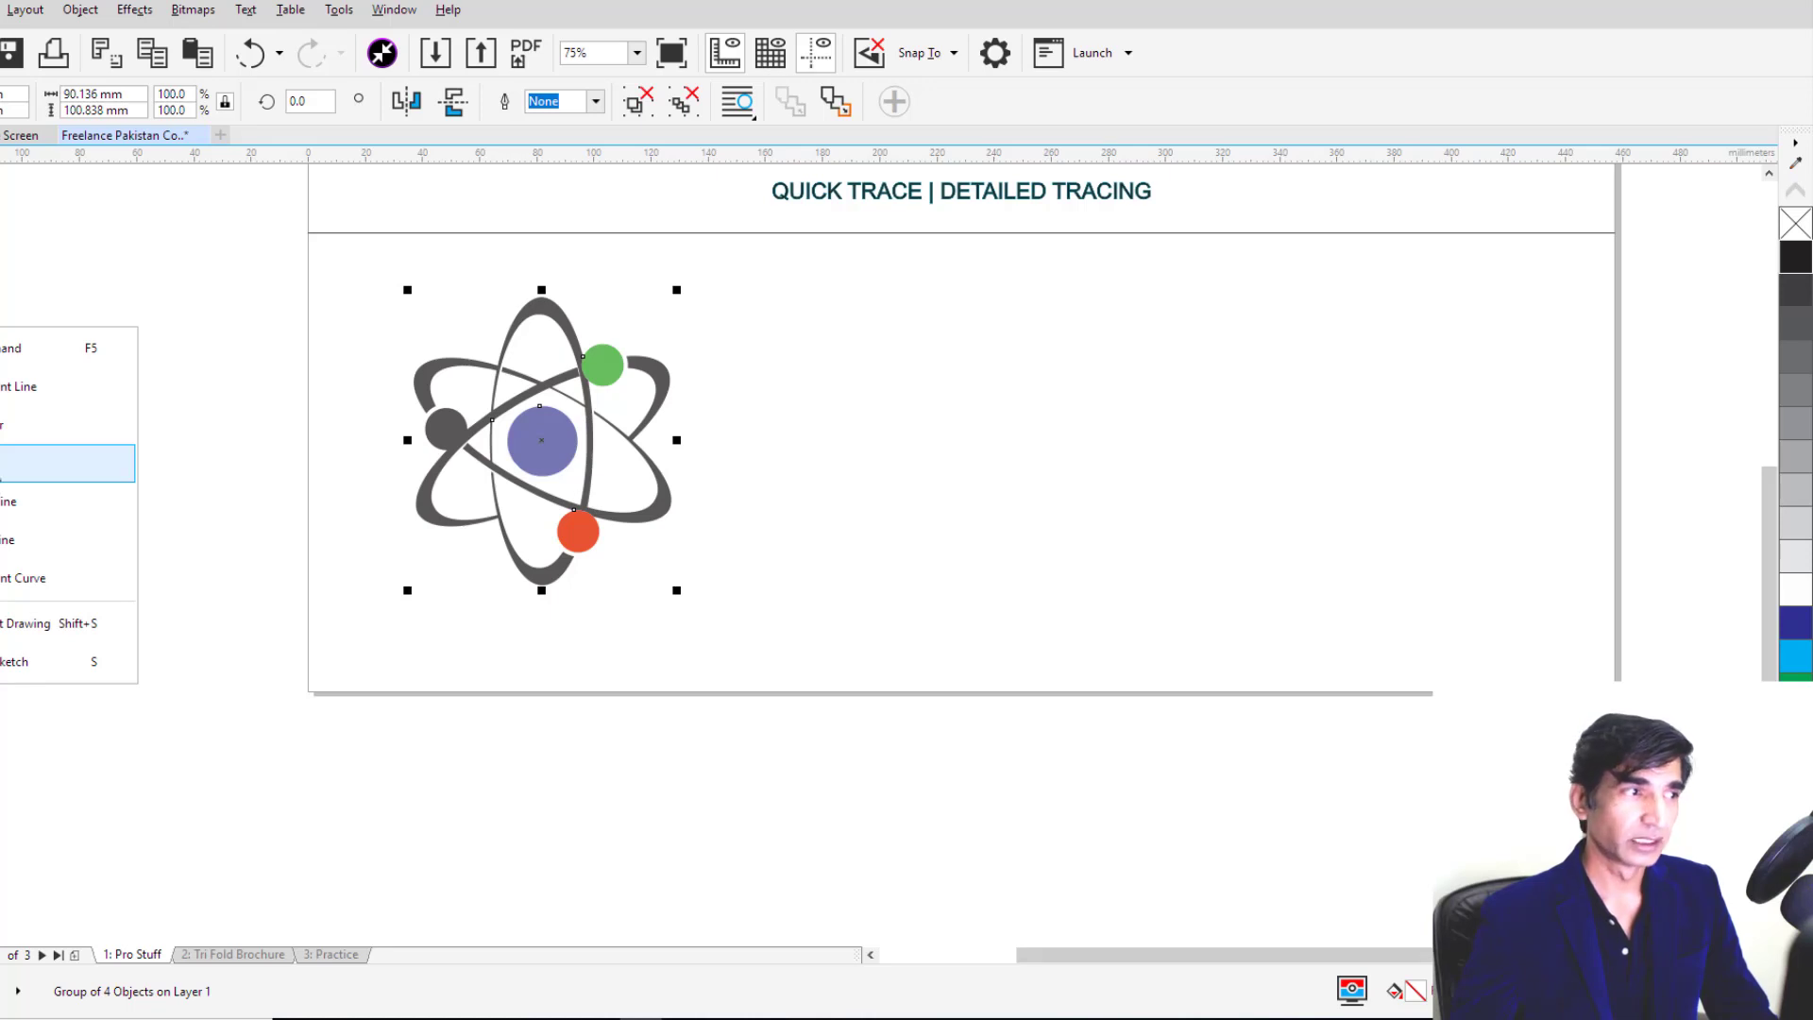
{"action": "left_click", "coordinate": [19, 425]}
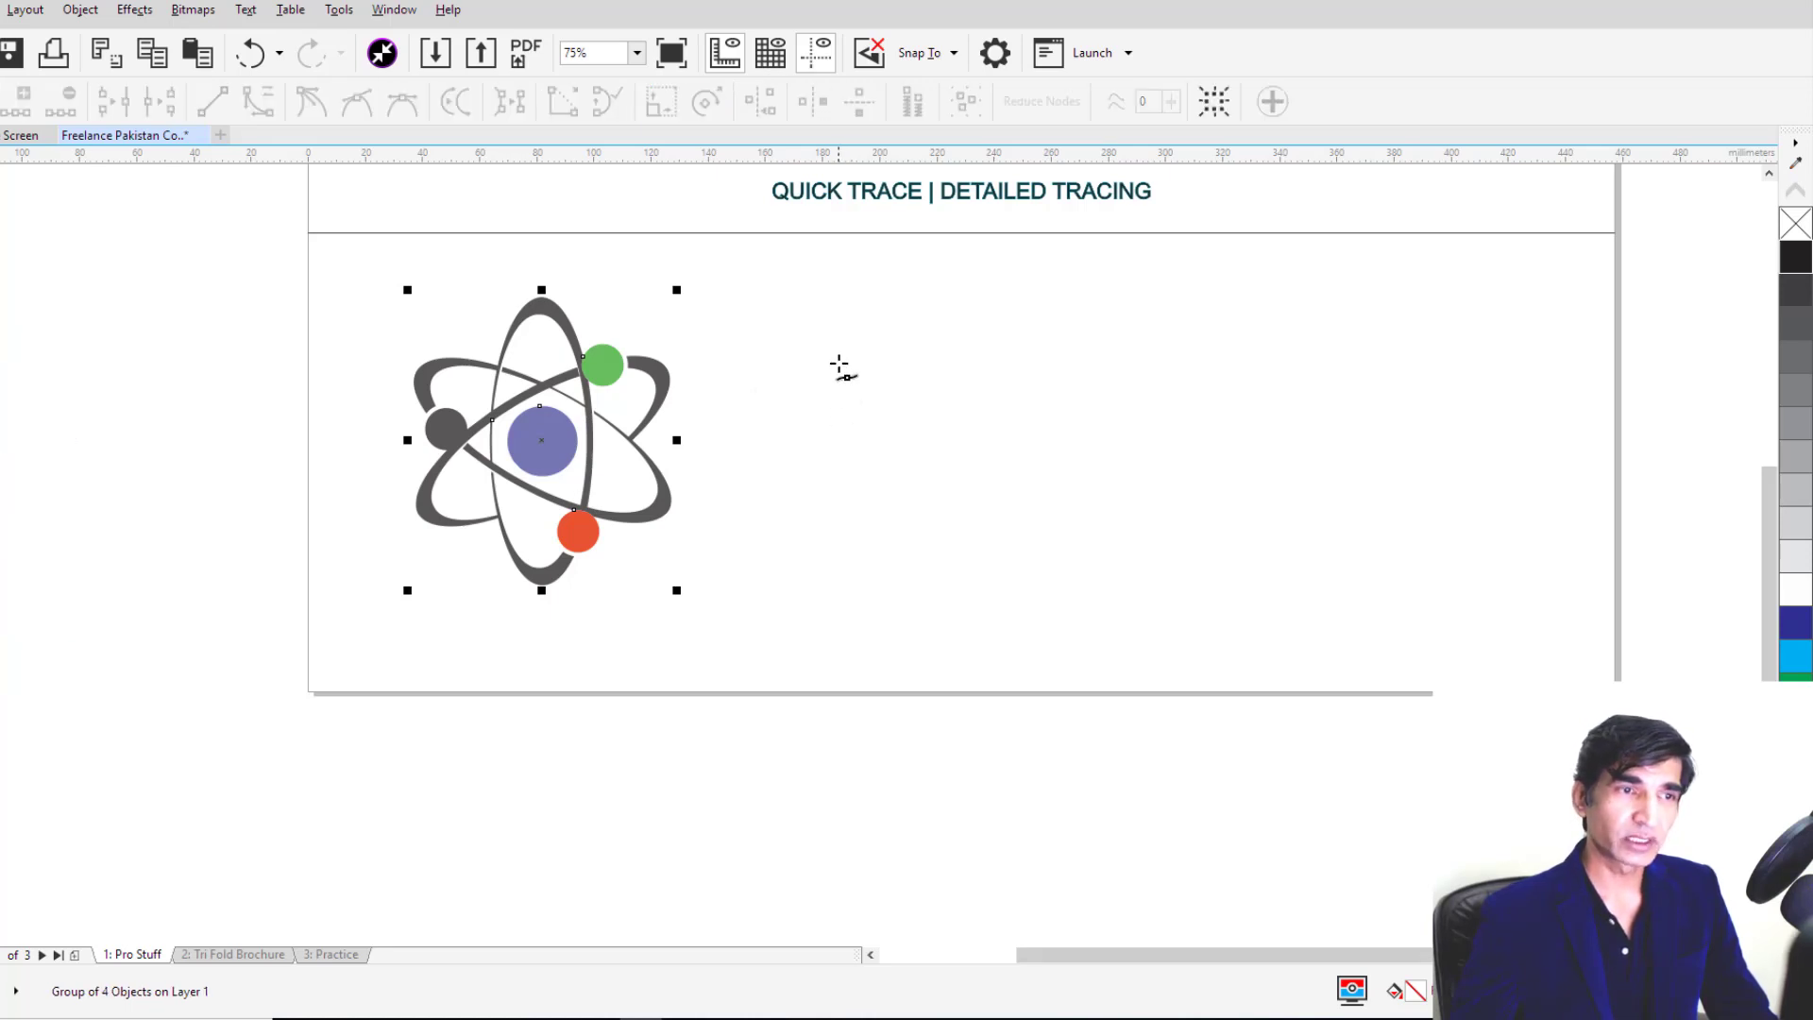
{"action": "left_click", "coordinate": [838, 363]}
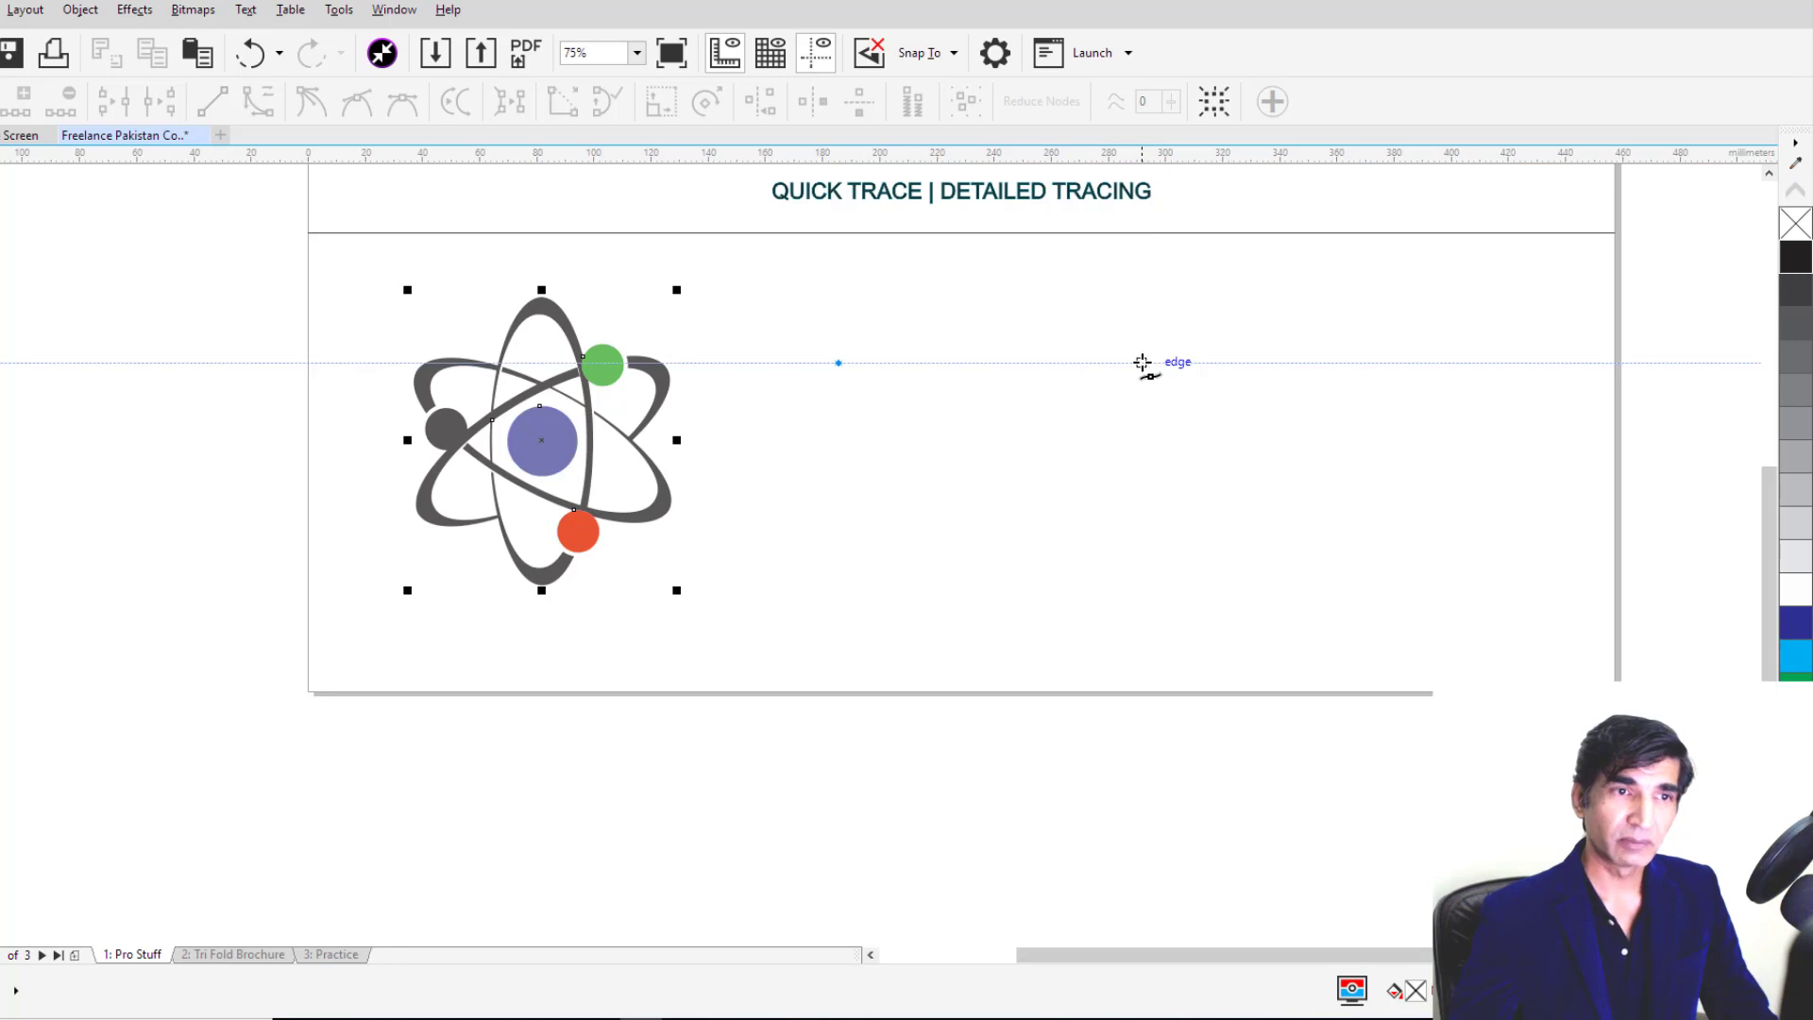
{"action": "left_click", "coordinate": [1143, 363]}
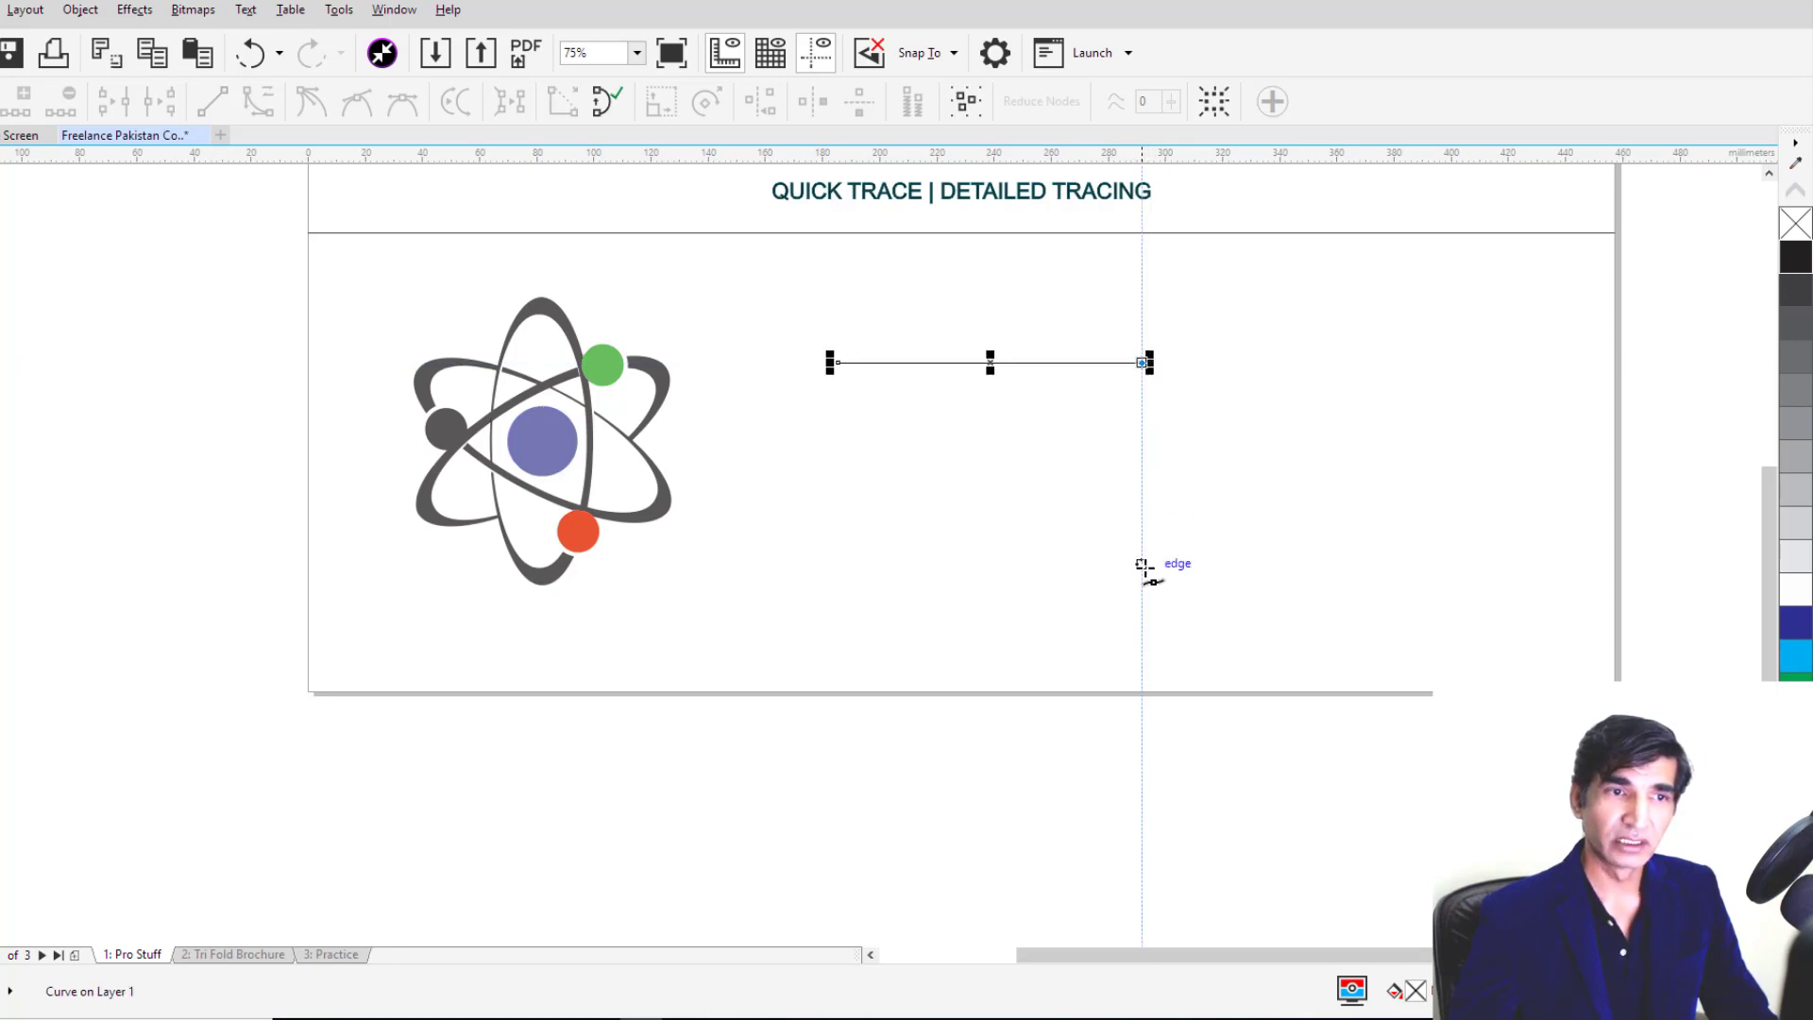
{"action": "left_click", "coordinate": [1143, 569]}
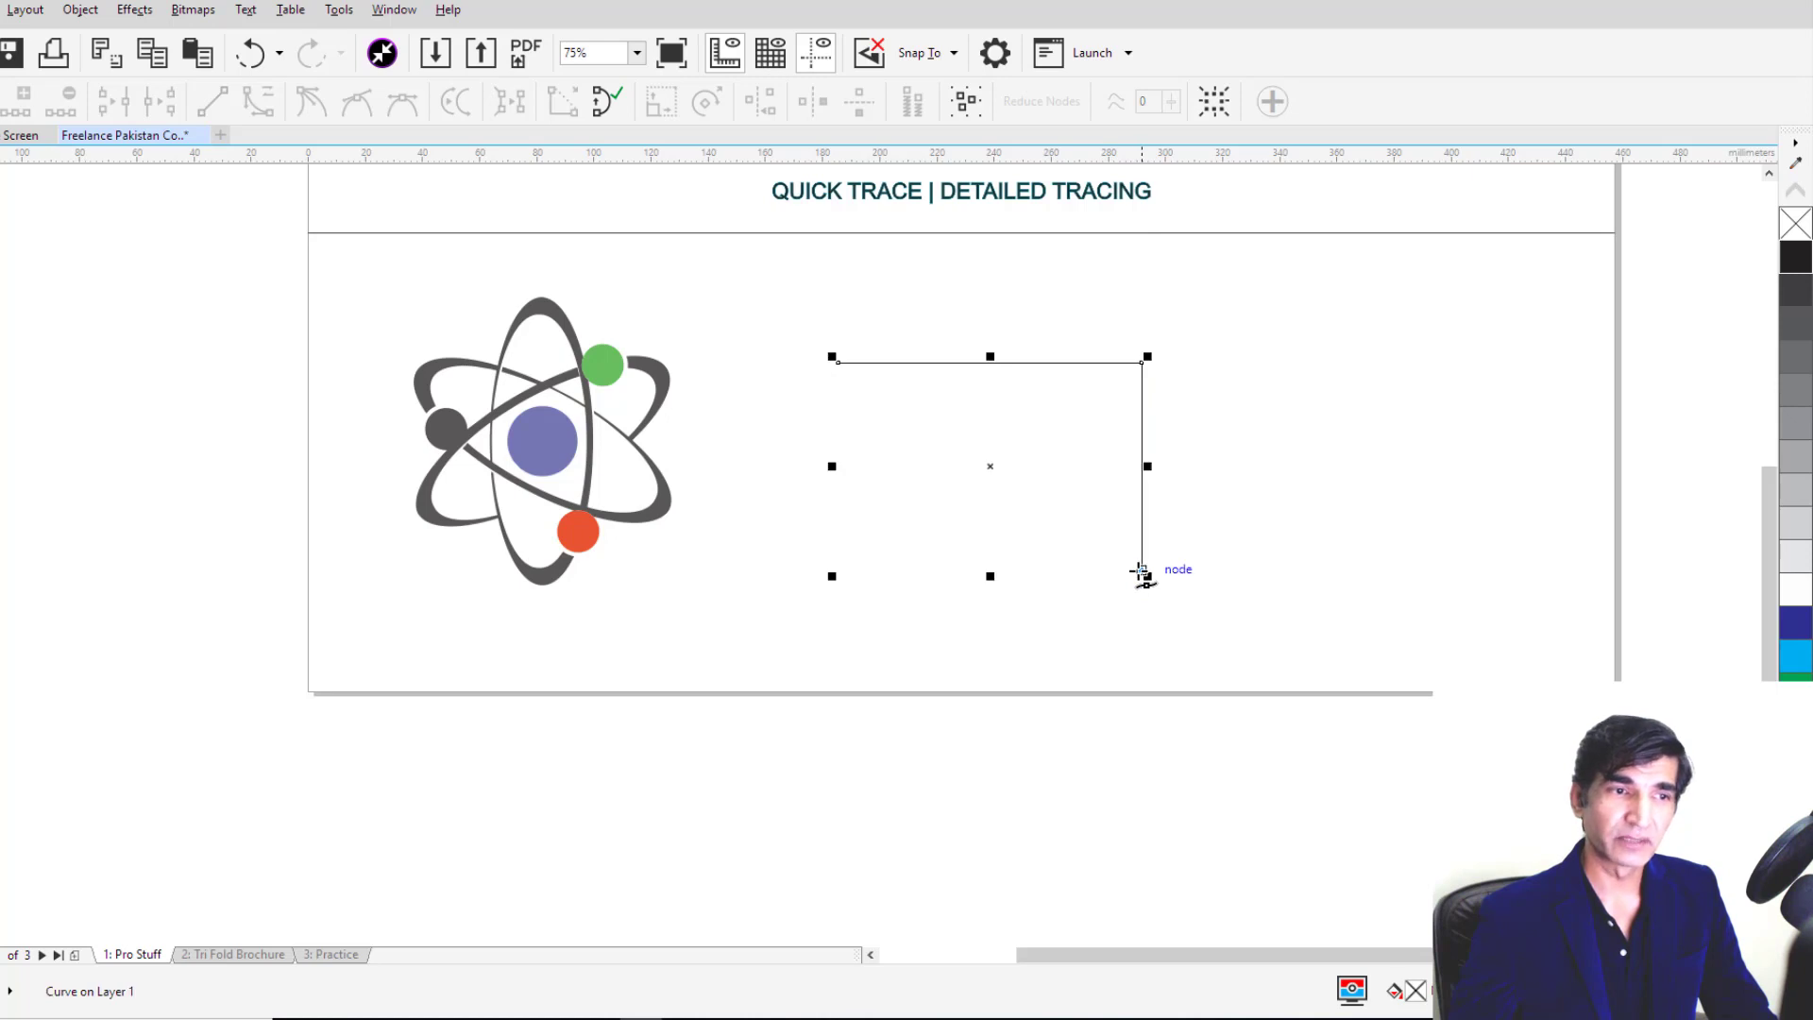
{"action": "left_click", "coordinate": [840, 575]}
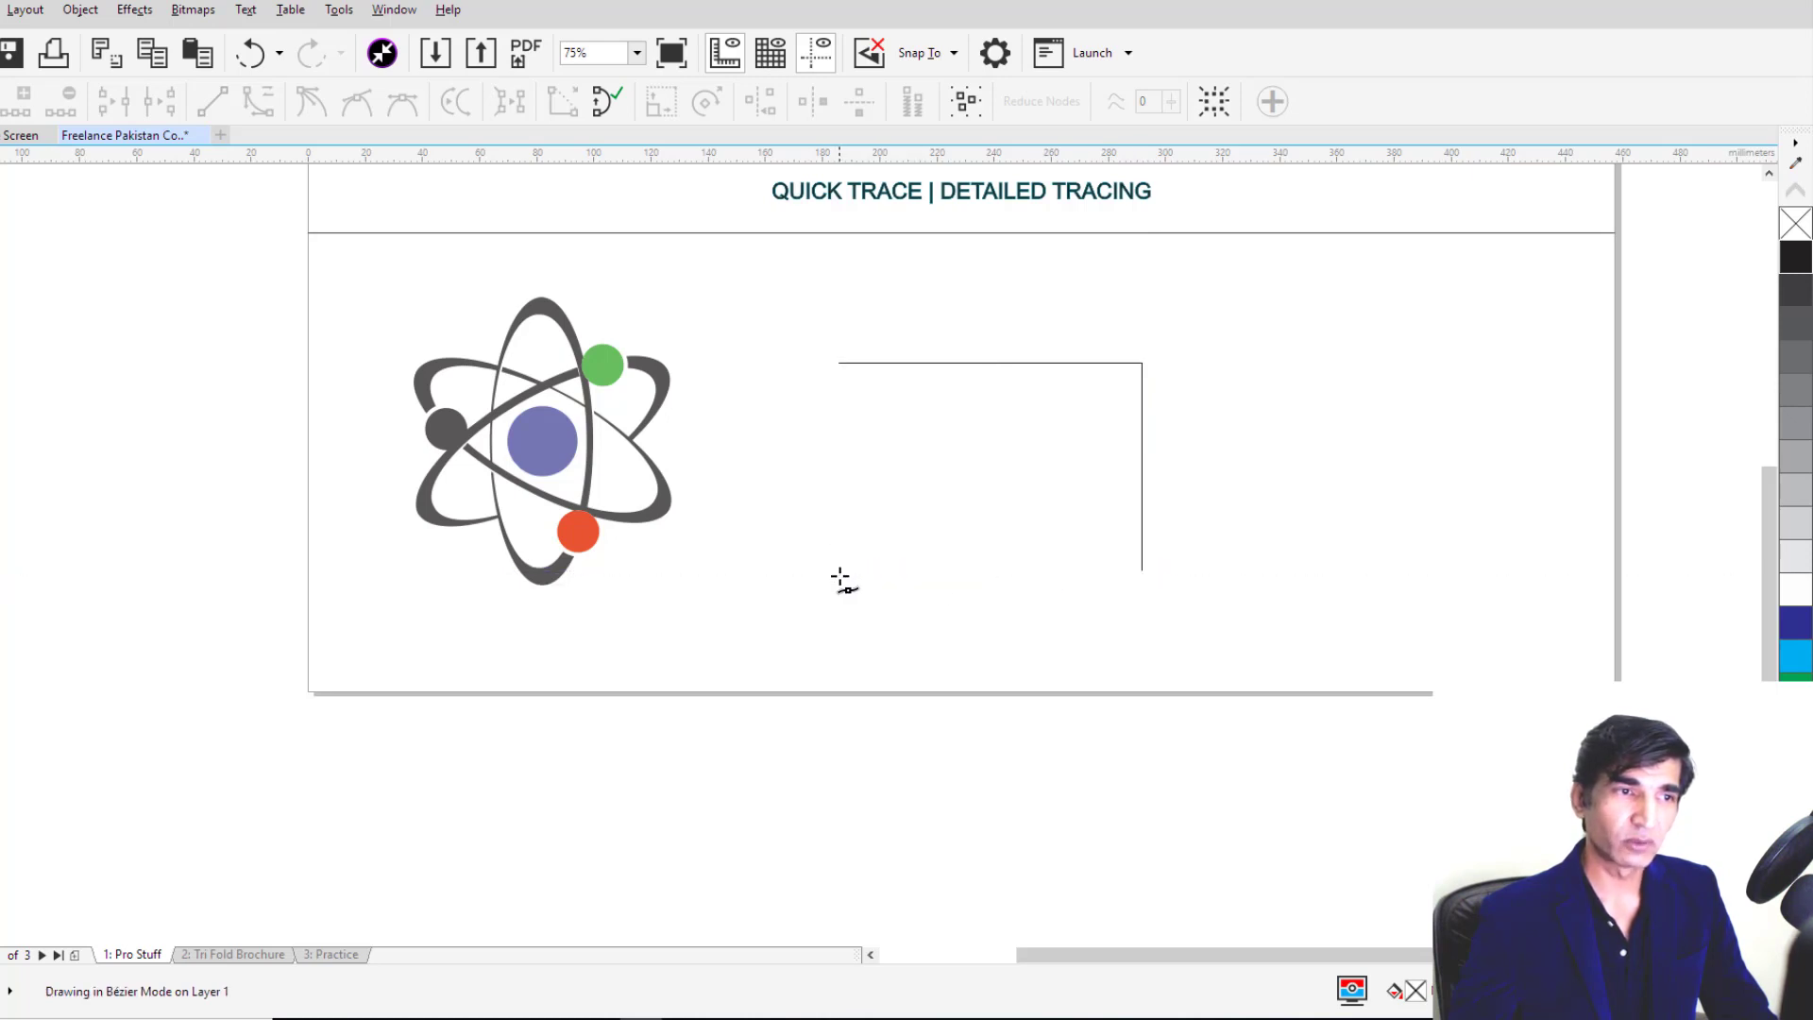
{"action": "left_click", "coordinate": [840, 363]}
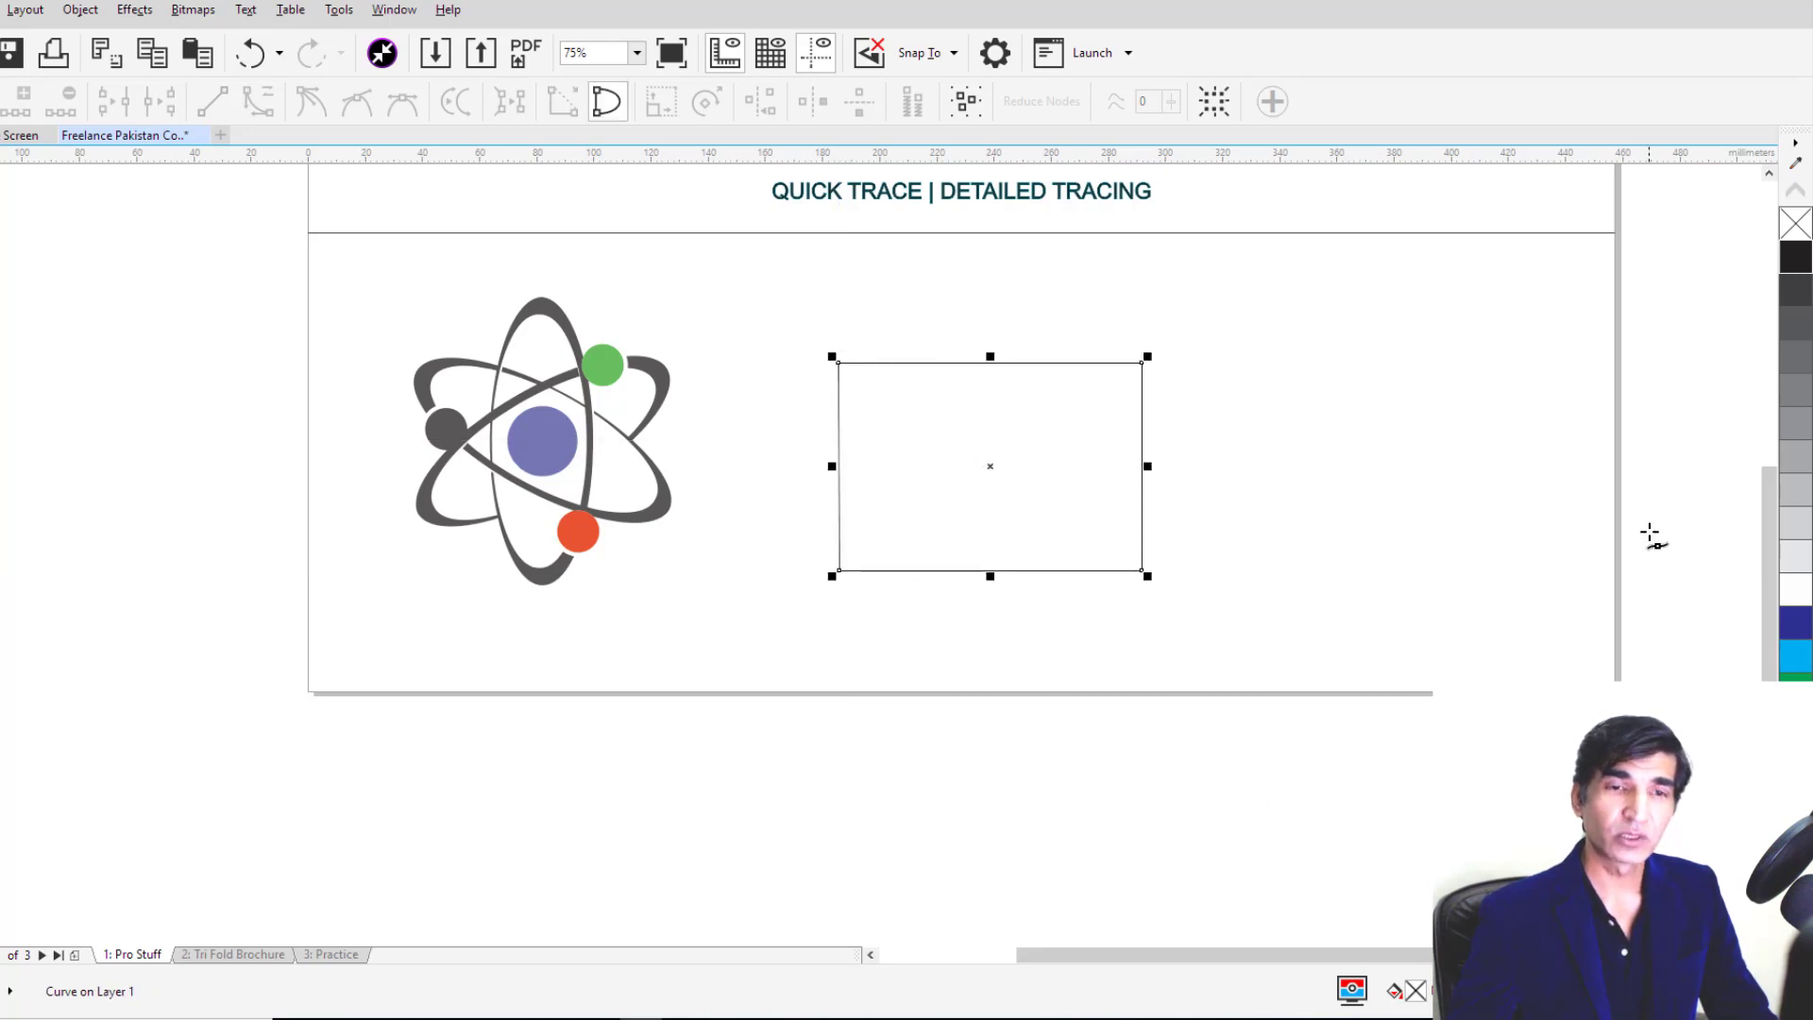
{"action": "left_click", "coordinate": [1785, 653]}
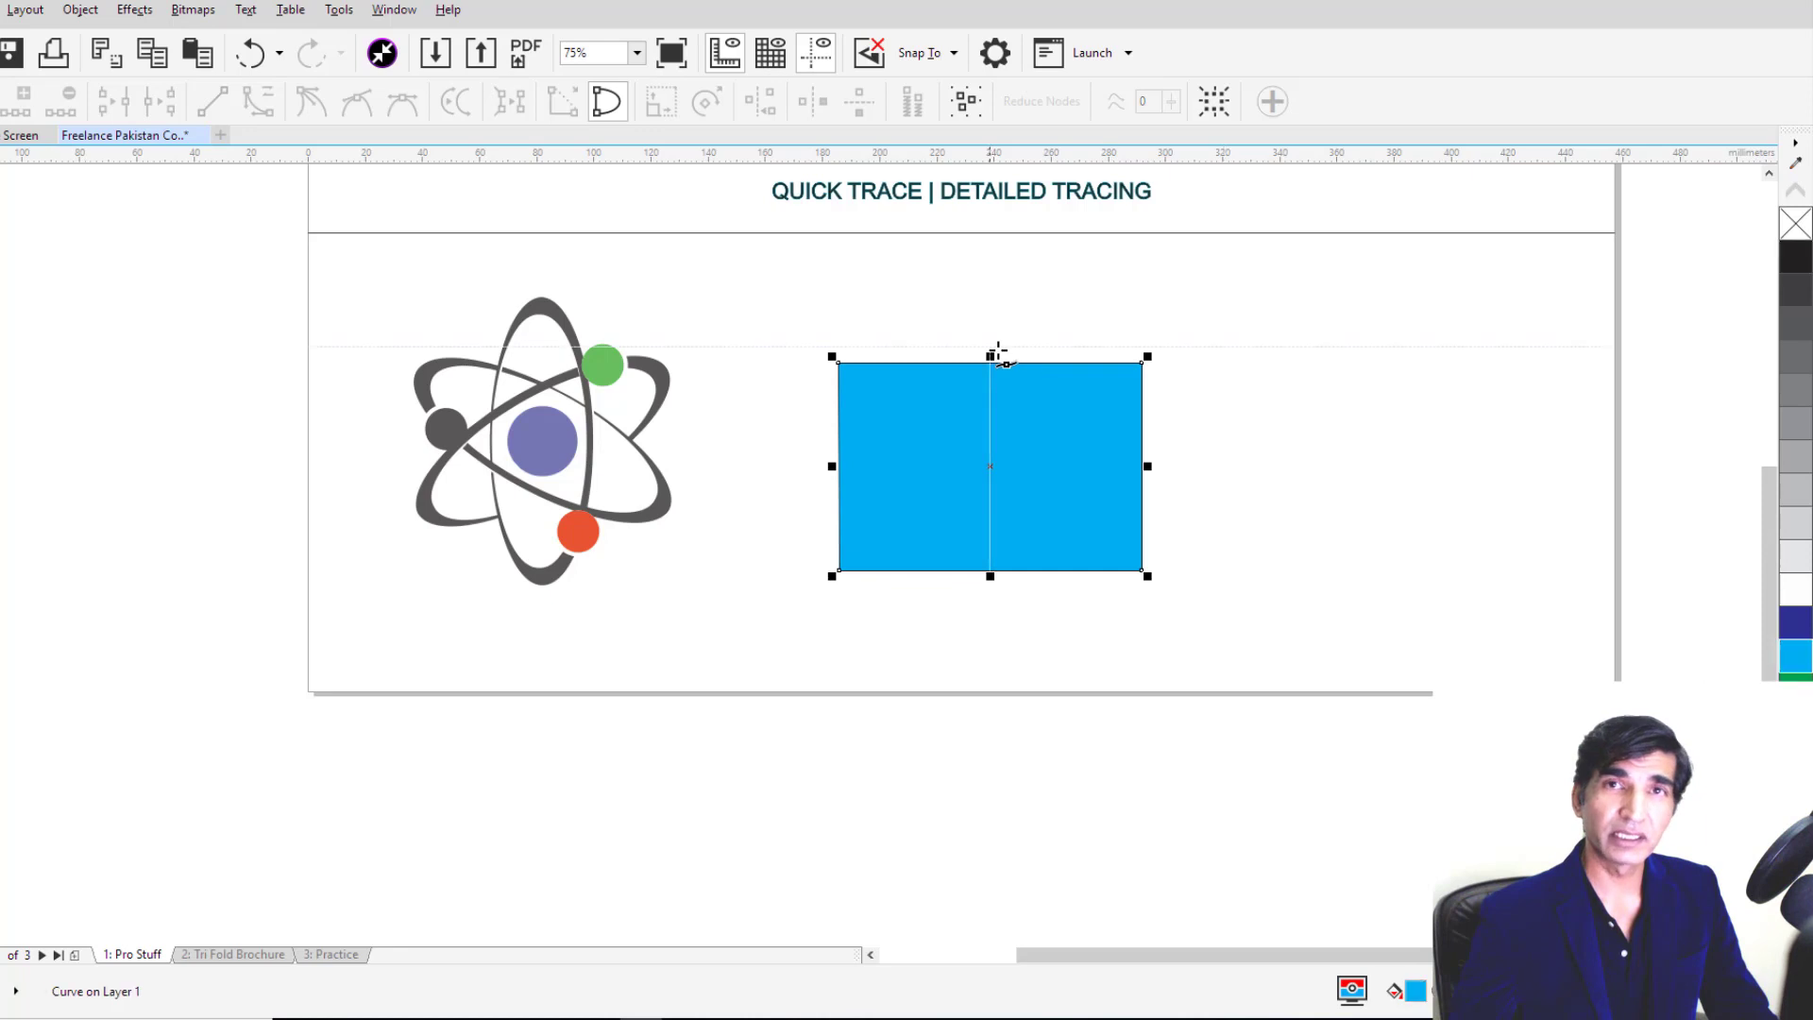
Step: Draw an open, upward-arching Bézier curve about 81 mm wide and 15 mm high, above and to the right of the cyan rectangle
{"action": "left_click", "coordinate": [1223, 308]}
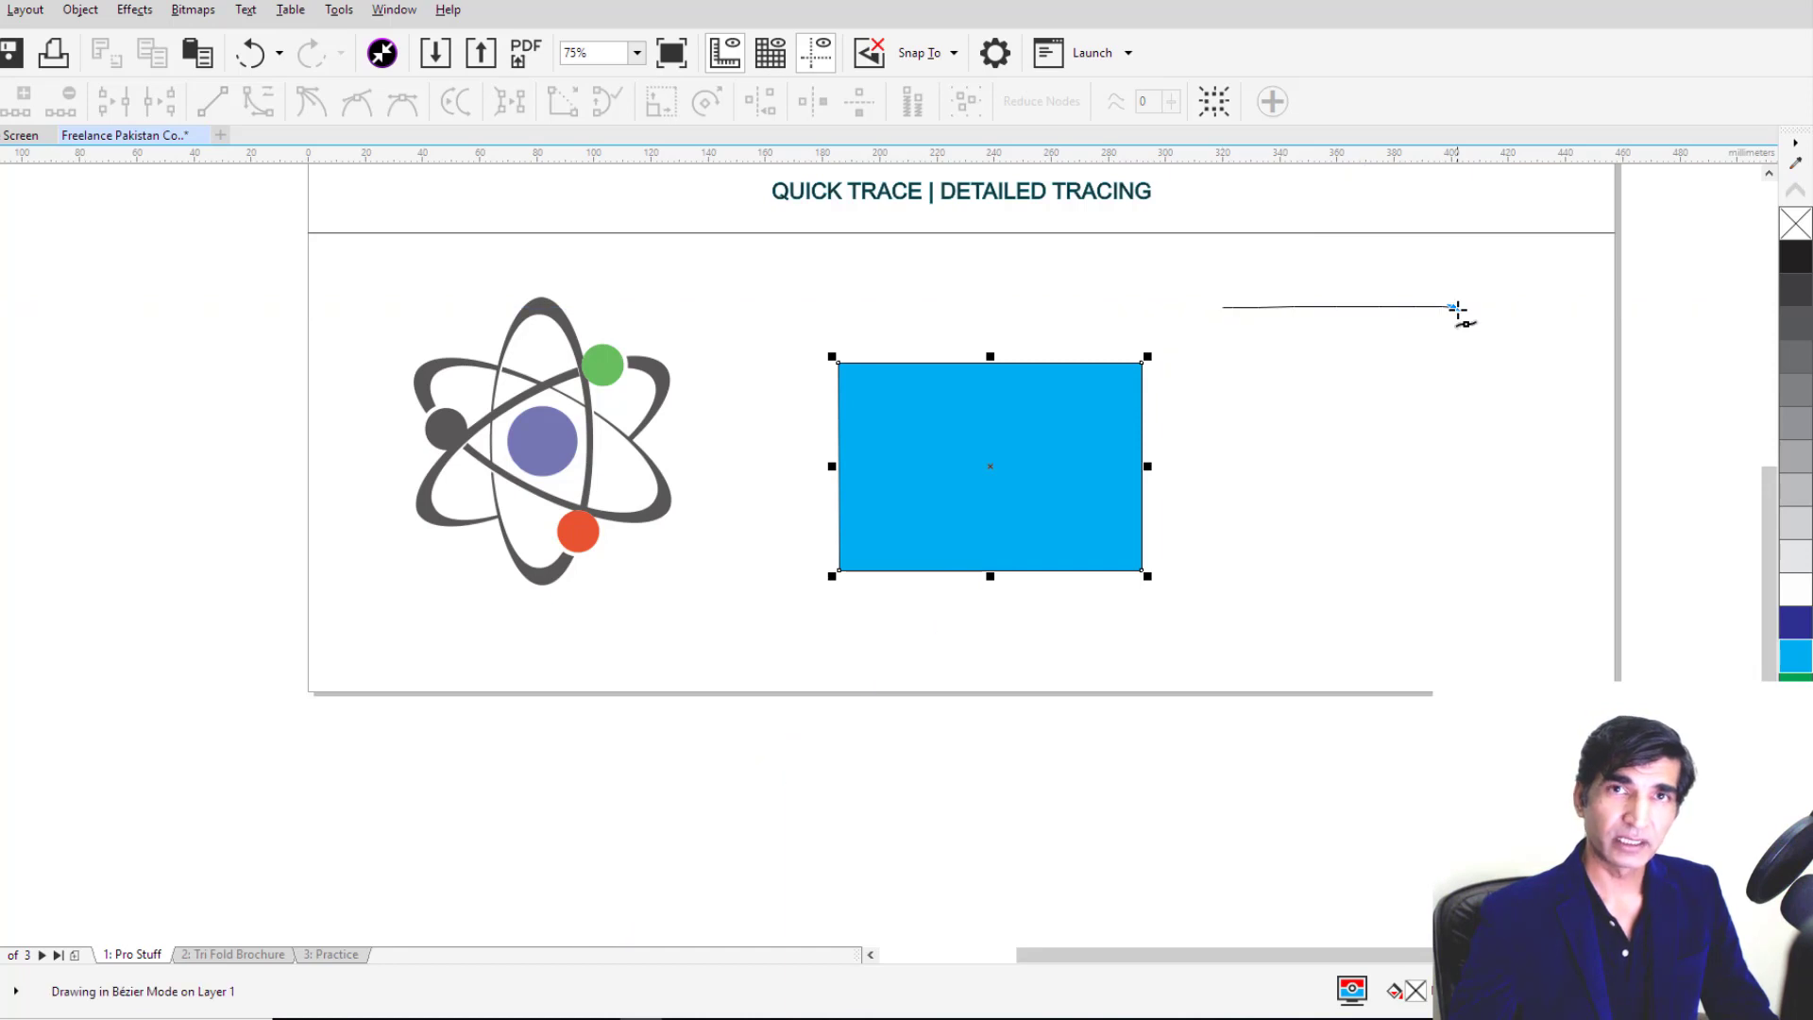
{"action": "left_click_drag", "start_coordinate": [1457, 309], "coordinate": [1523, 407]}
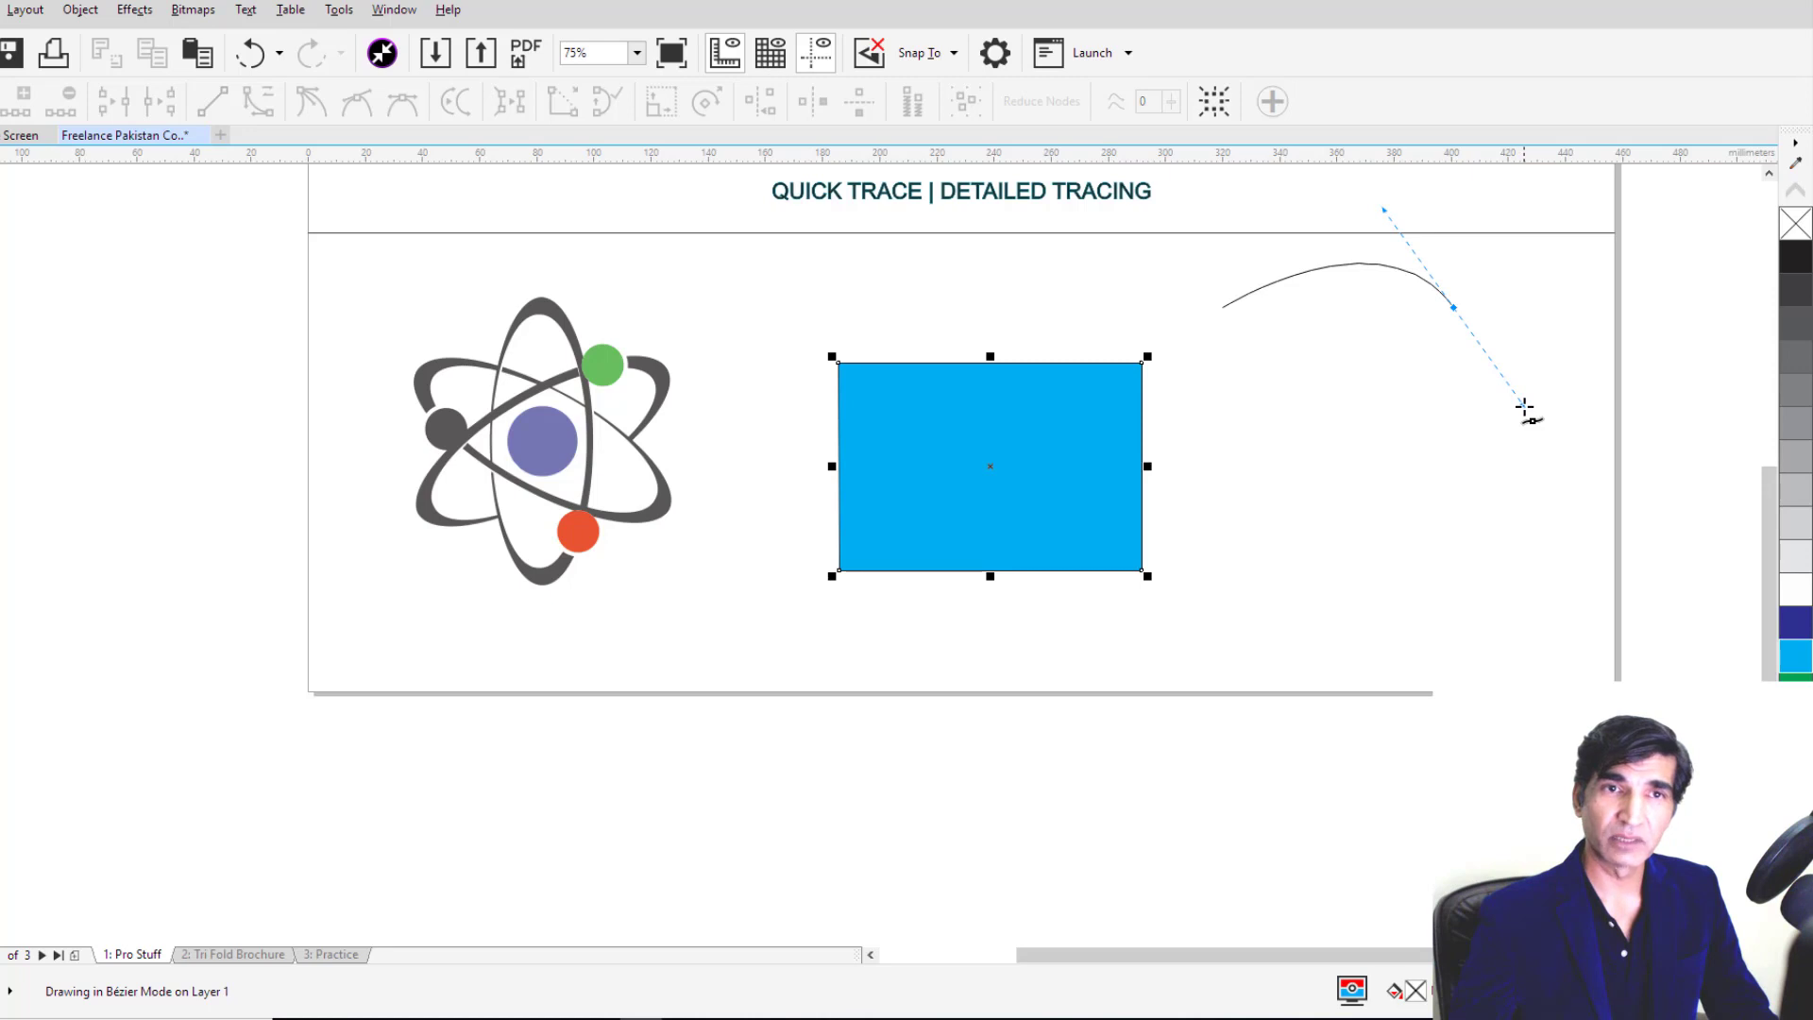
{"action": "left_click_drag", "start_coordinate": [1524, 407], "coordinate": [1524, 408]}
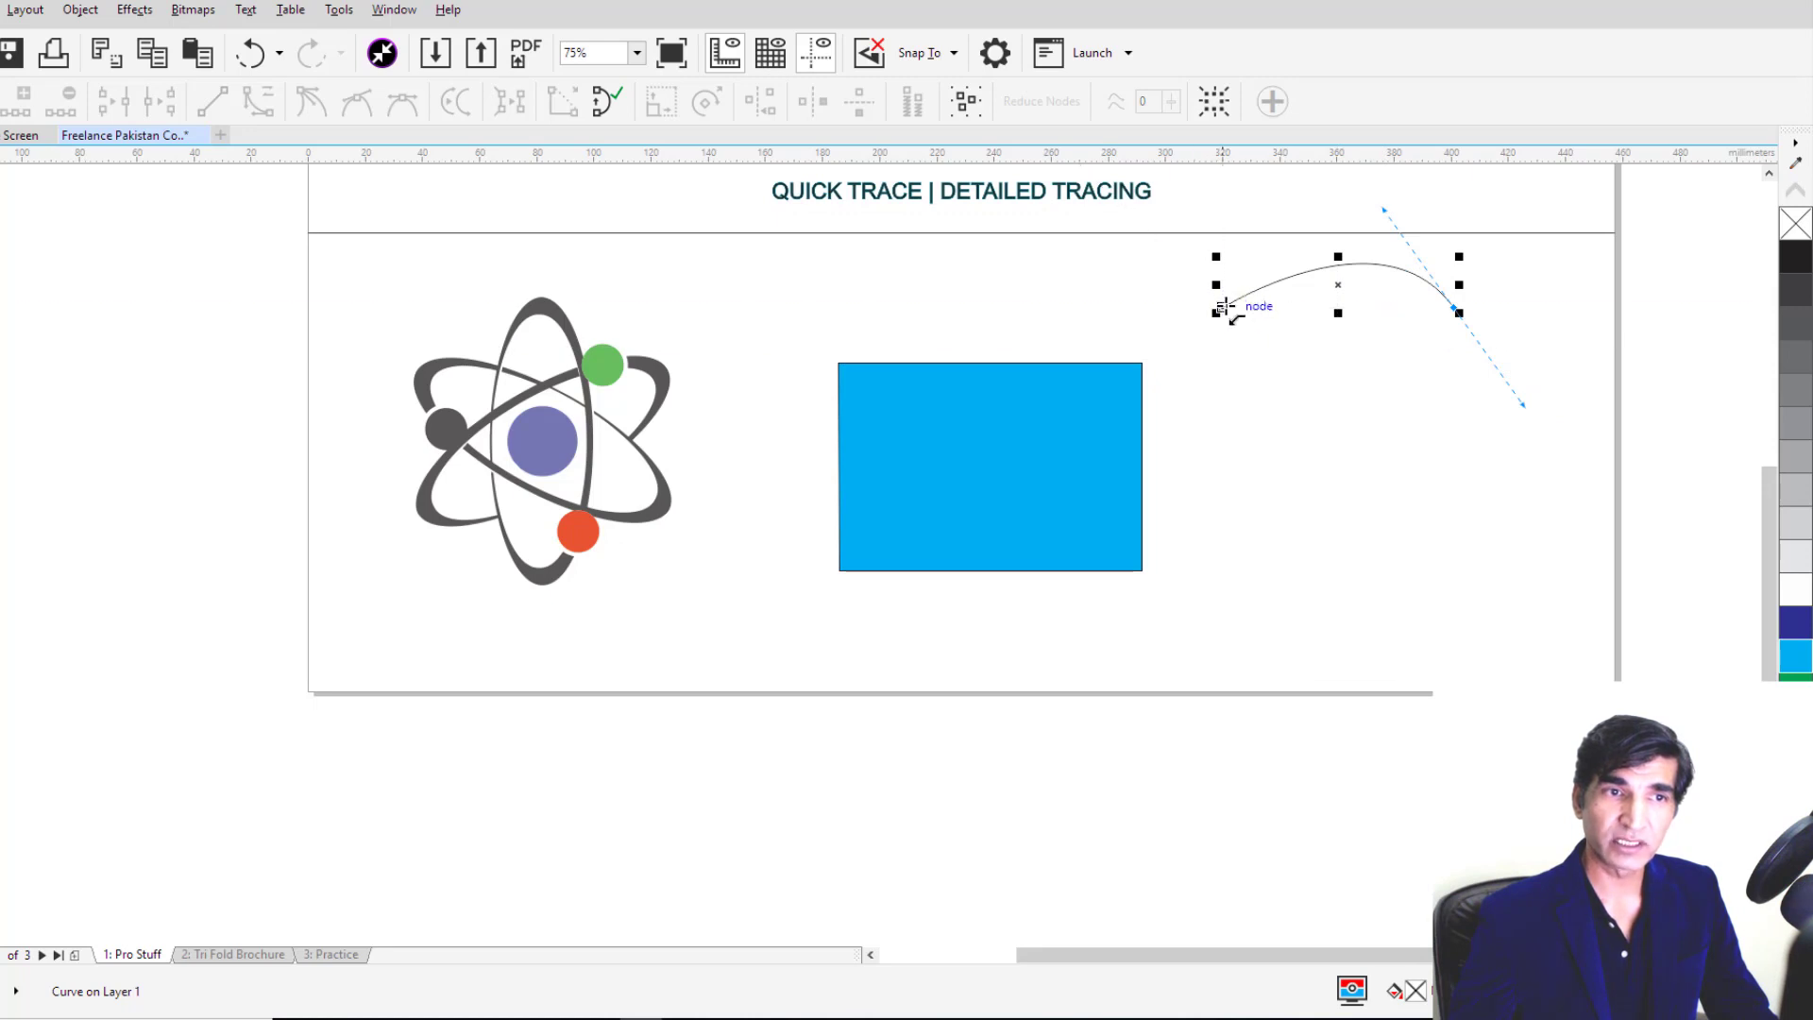
{"action": "left_click", "coordinate": [1222, 308]}
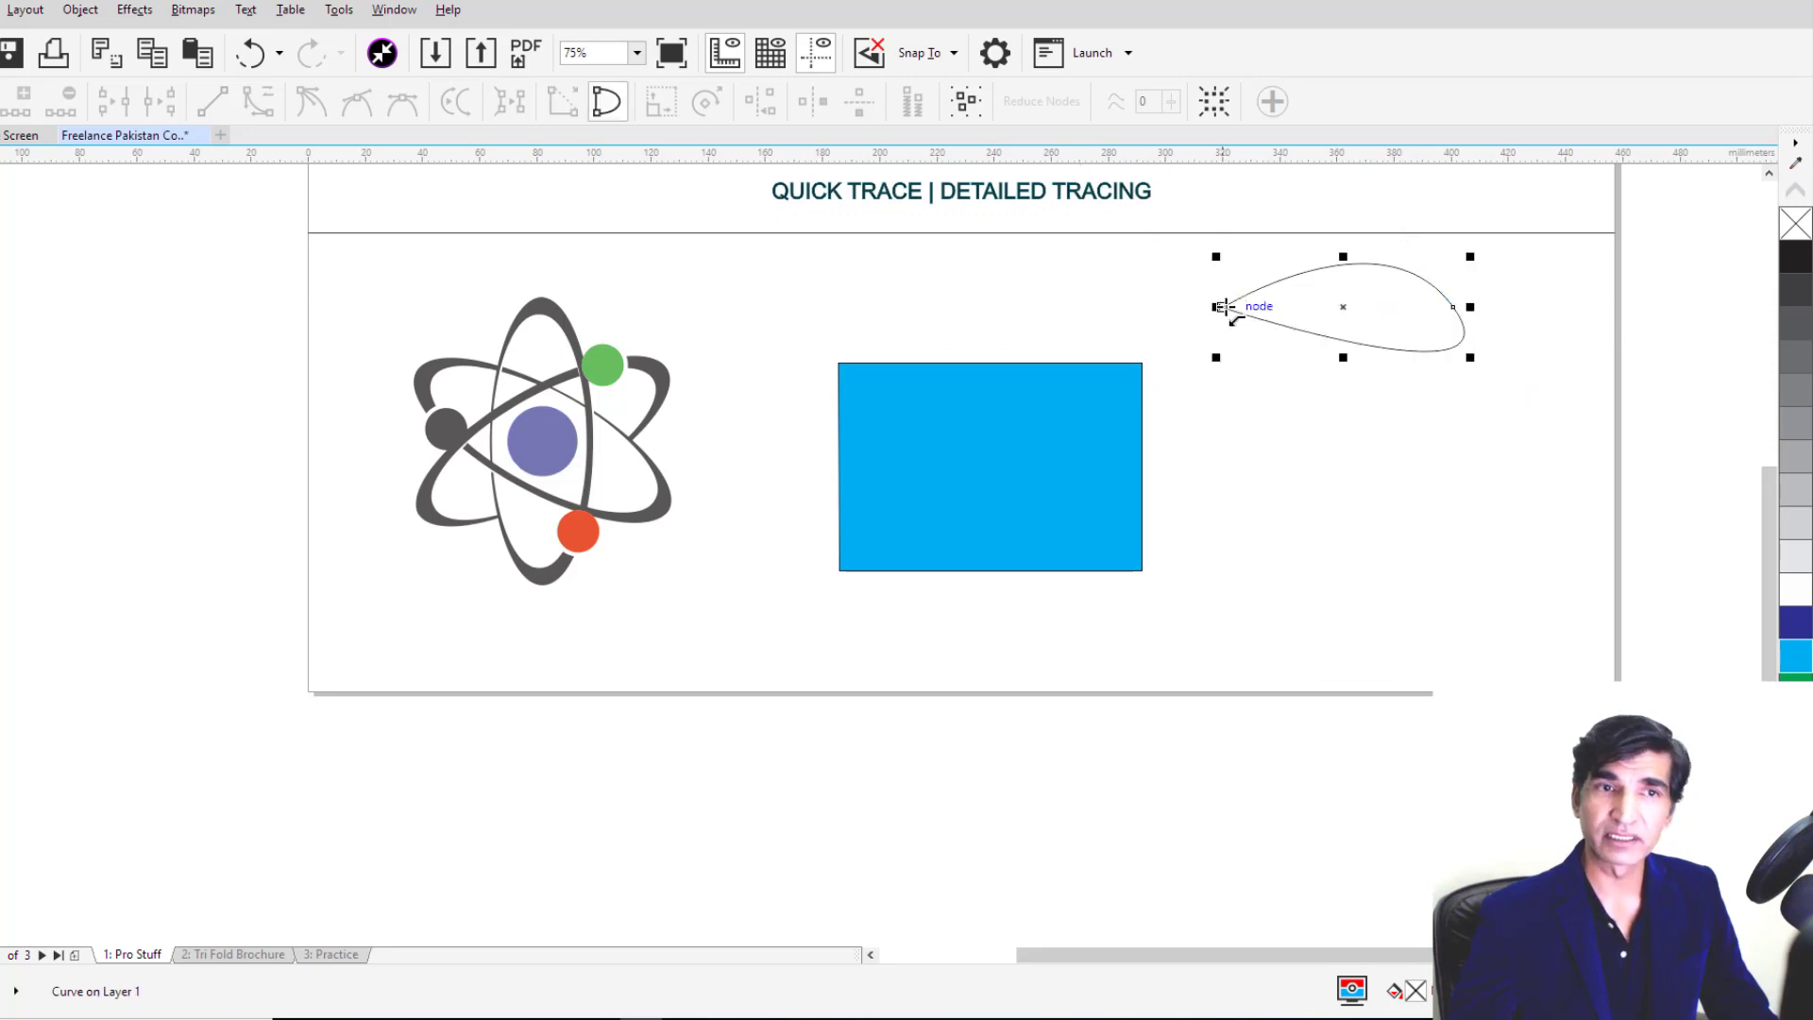
{"action": "key", "text": "ctrl+z"}
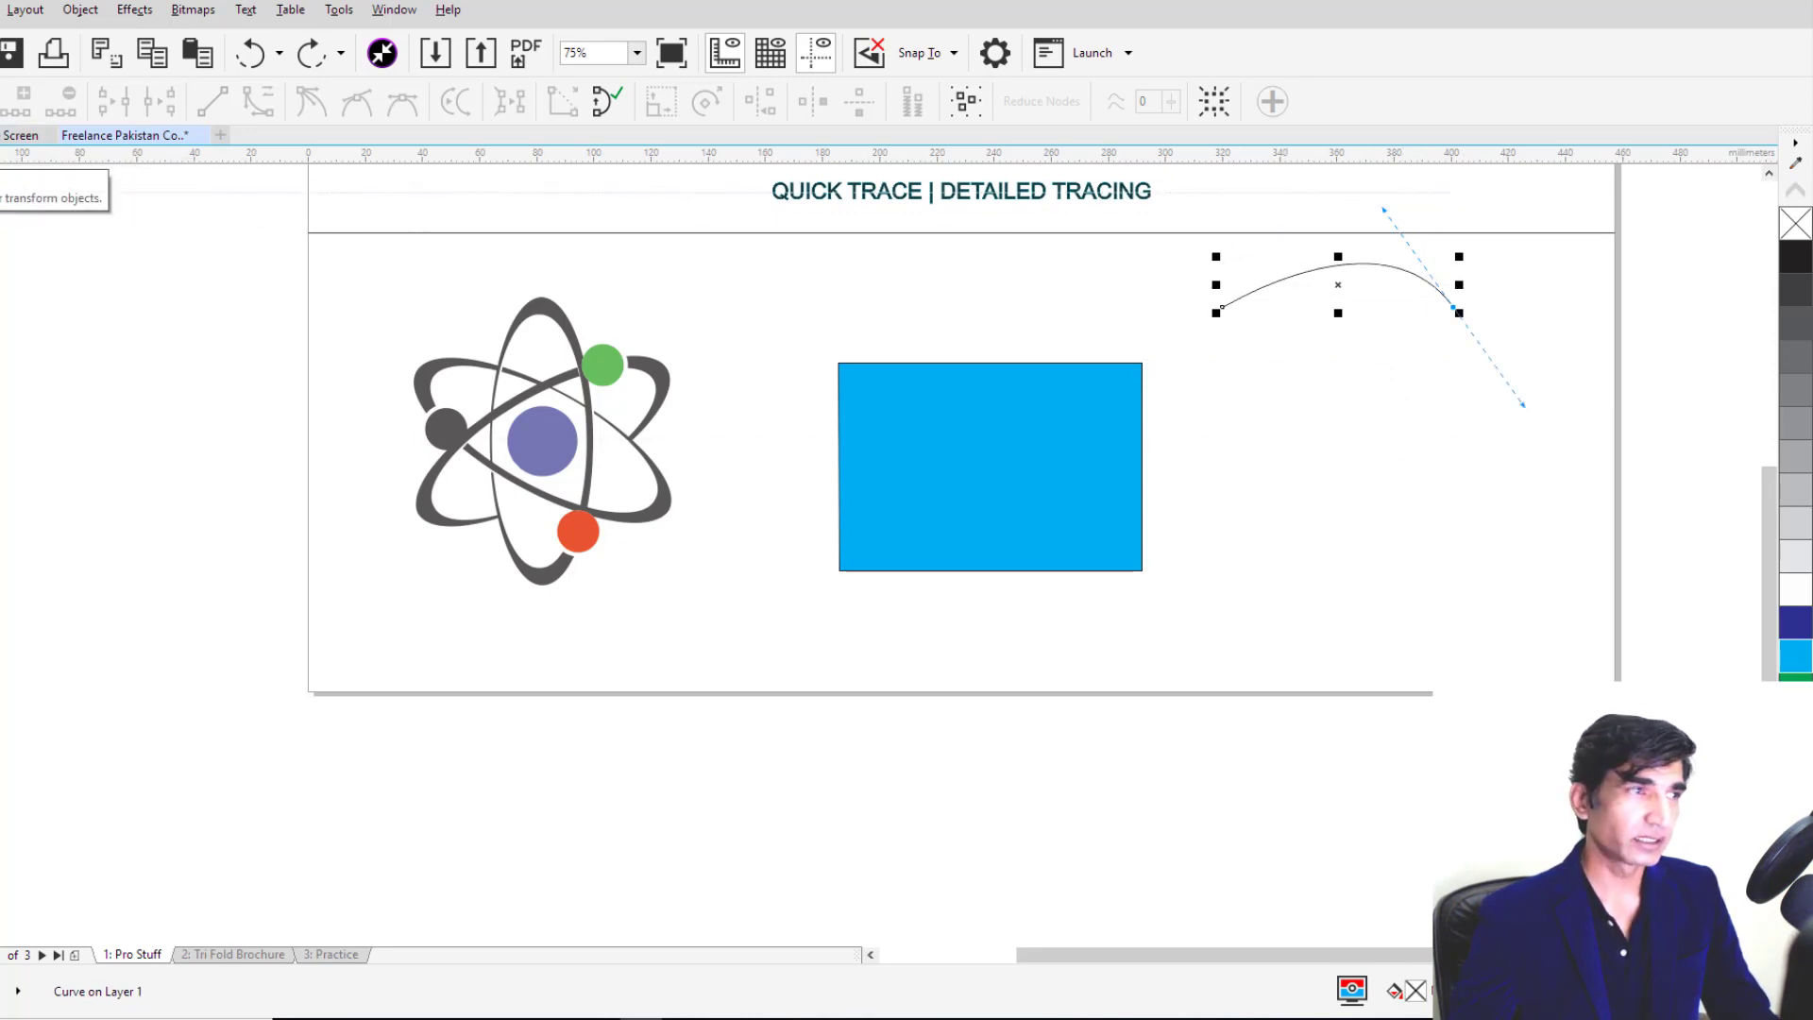
Step: Create a vertically mirrored copy of the arched curve below it, meeting at both ends to form a leaf outline
{"action": "left_click", "coordinate": [0, 151]}
{"action": "left_click", "coordinate": [1509, 443]}
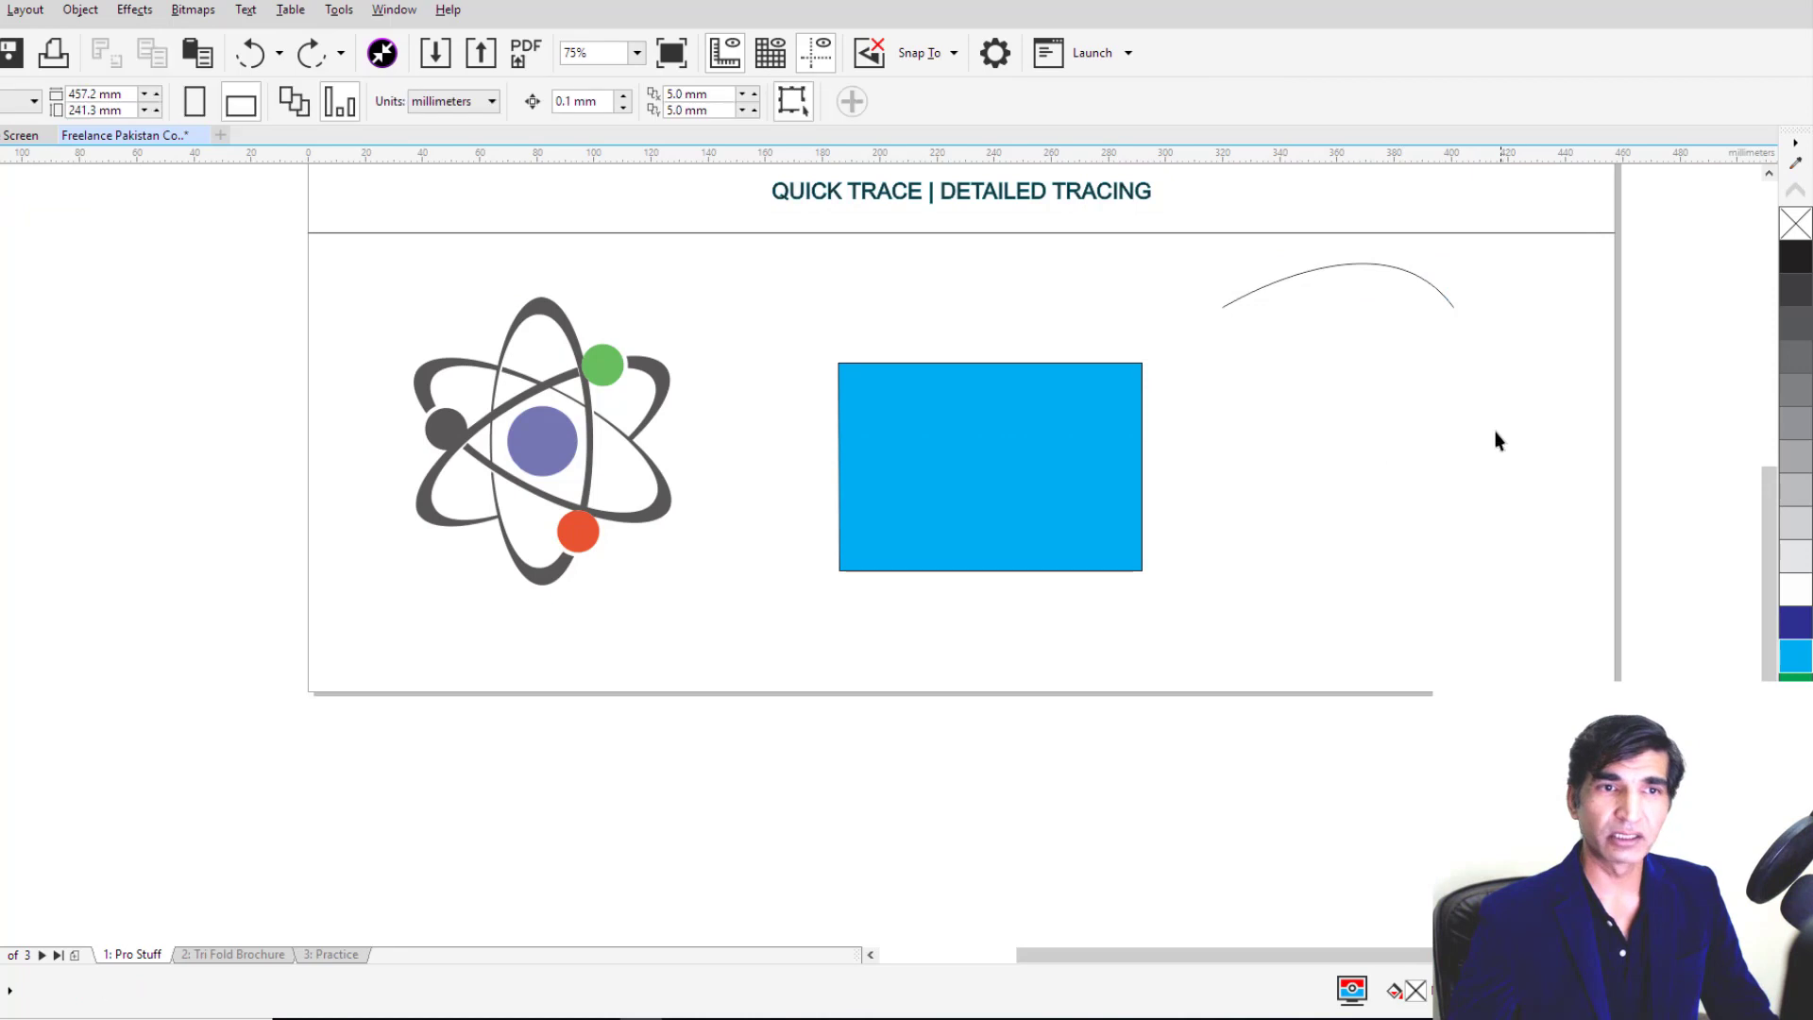
{"action": "left_click", "coordinate": [1376, 268]}
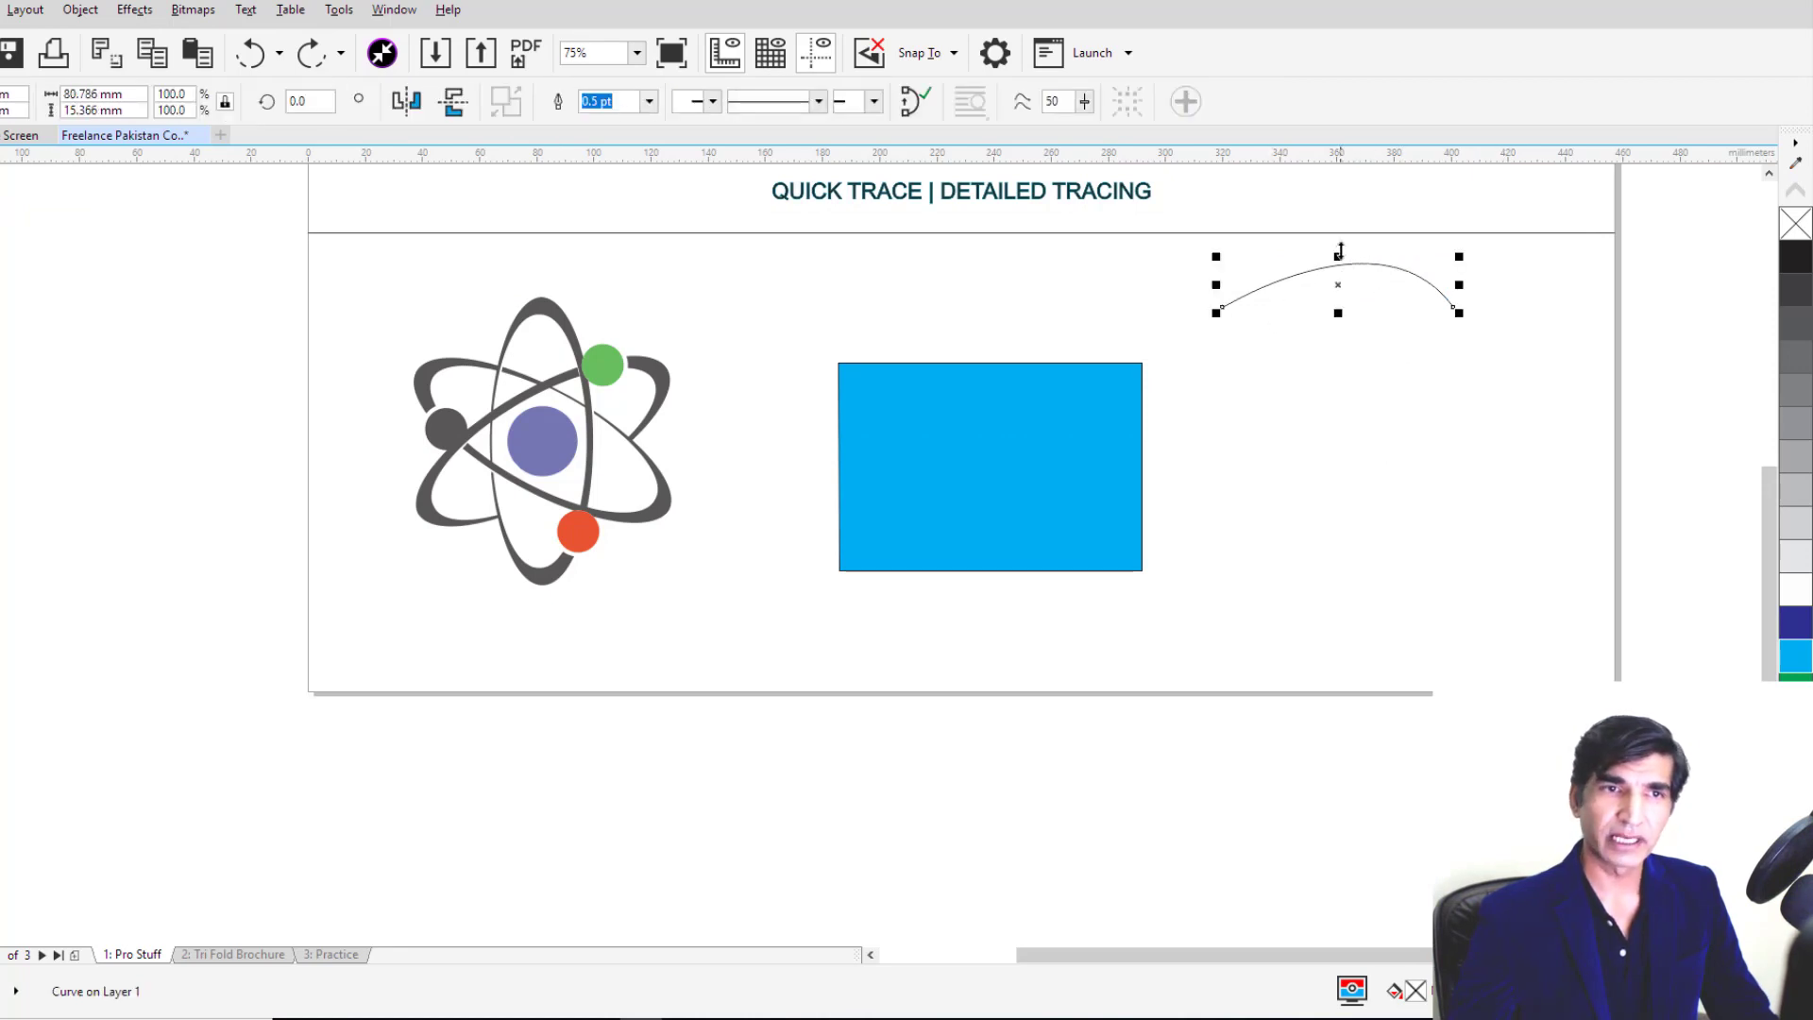
{"action": "left_click_drag", "start_coordinate": [1340, 250], "coordinate": [1344, 337]}
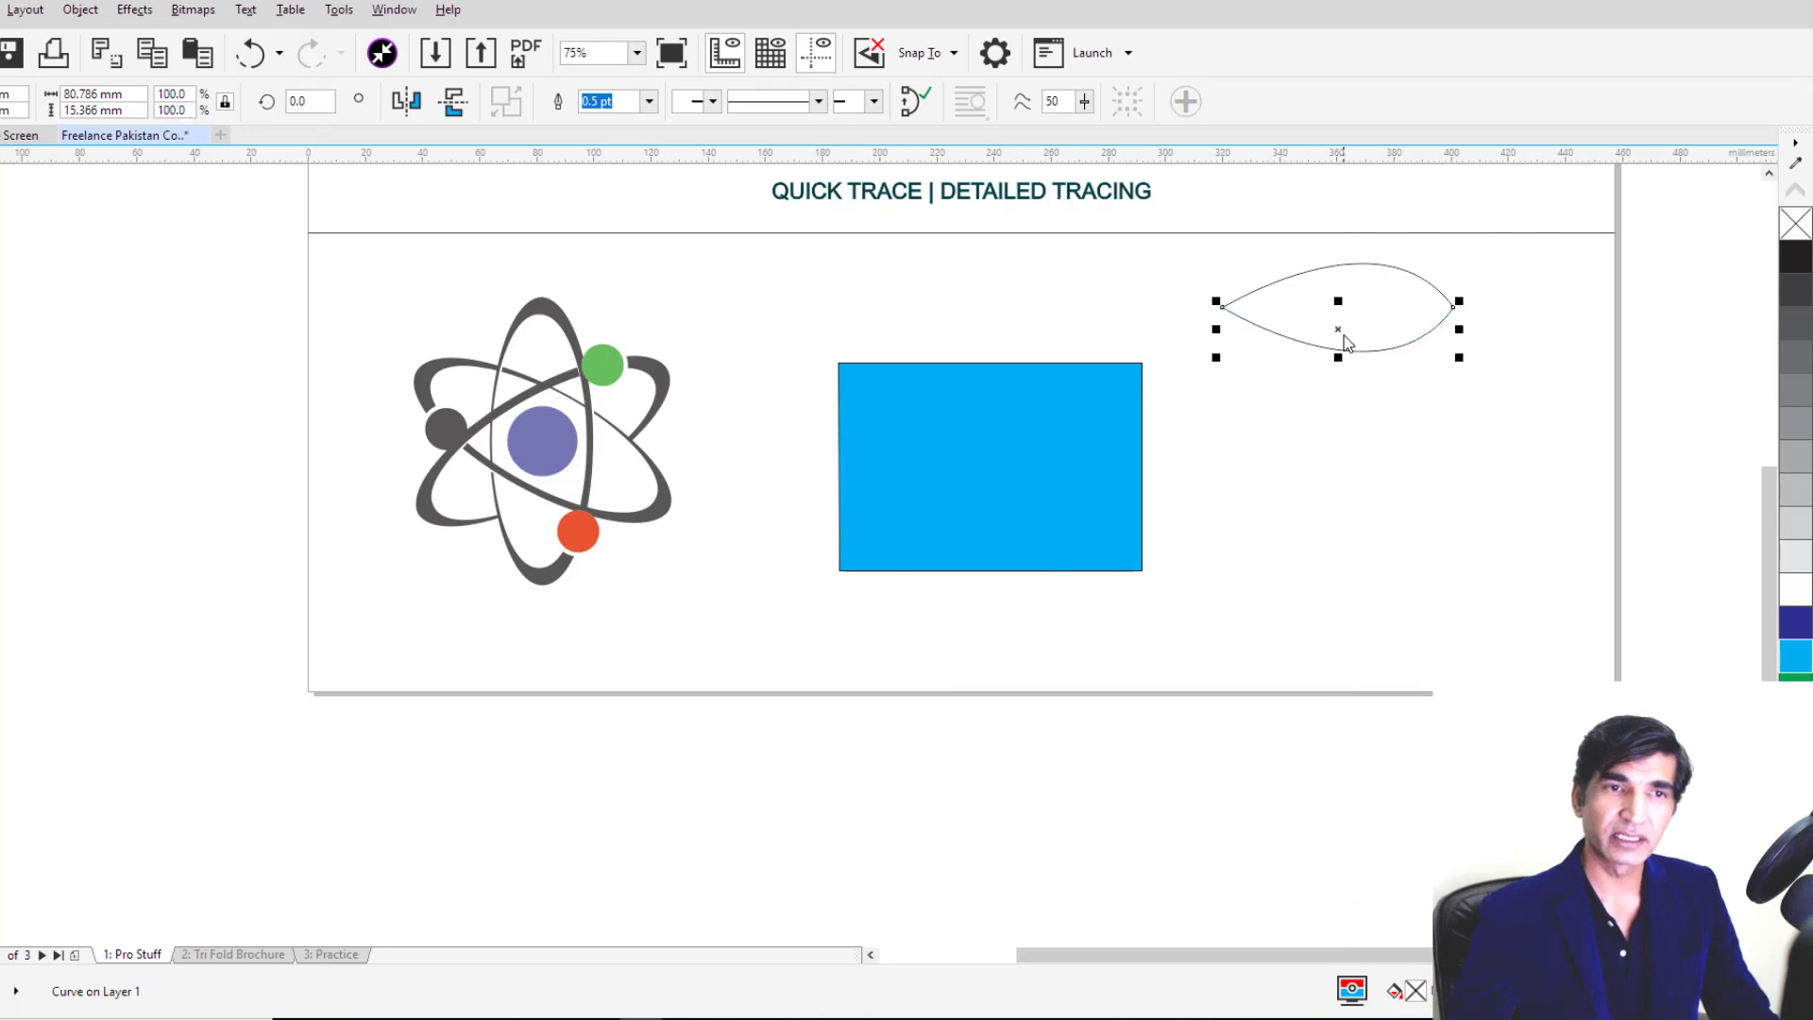
Step: Draw a closed, wavy leaf shape about 106 mm wide and 21 mm high with the Bézier tool beneath the leaf outline
{"action": "left_click", "coordinate": [1467, 411]}
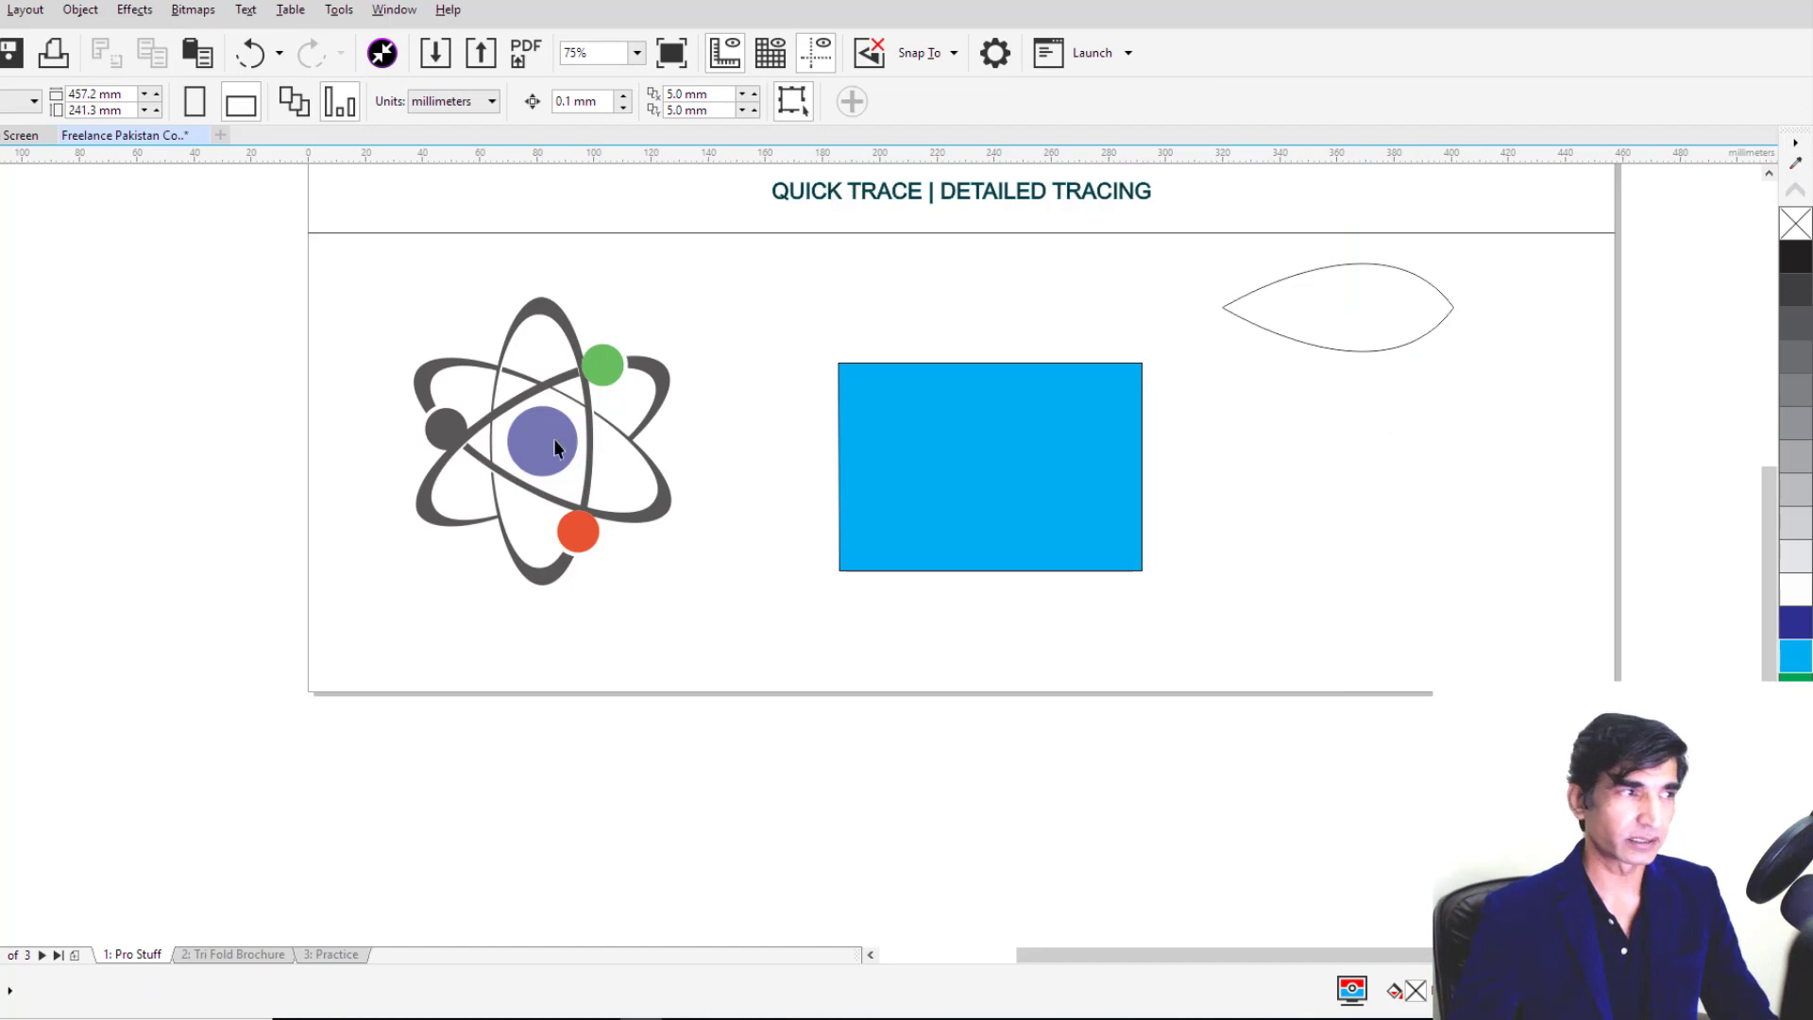
{"action": "left_click", "coordinate": [2, 349]}
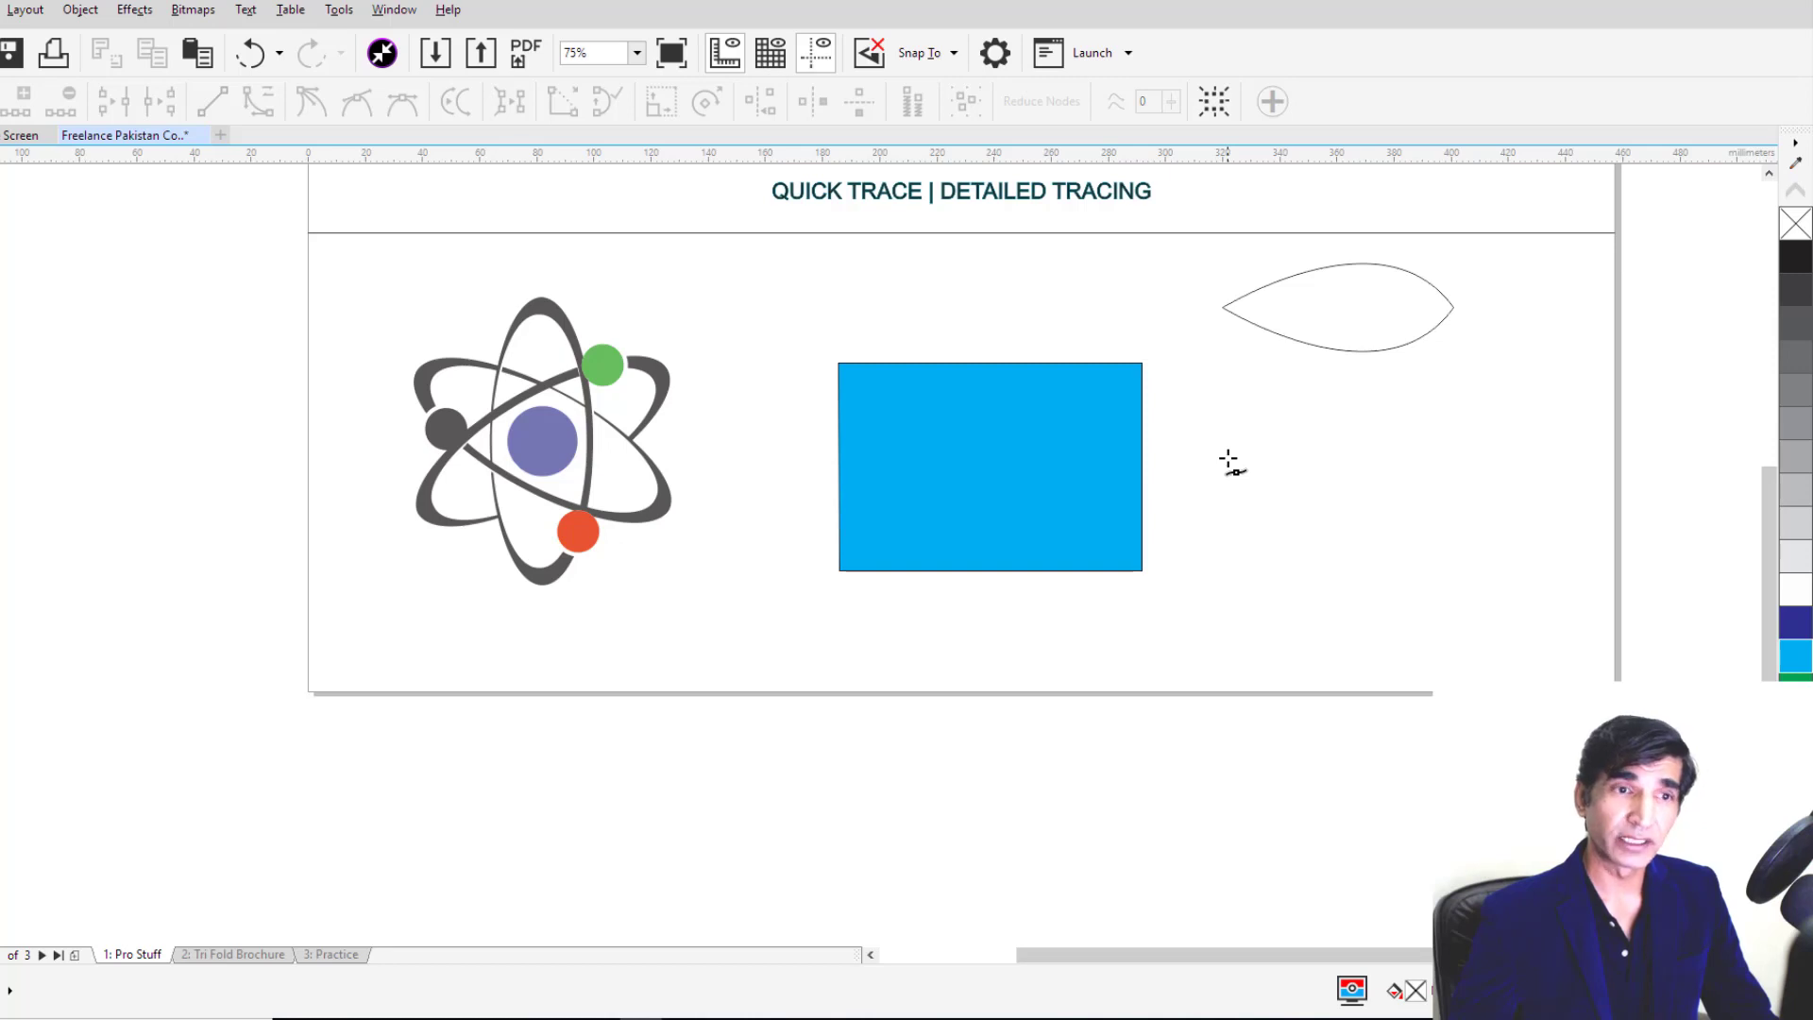
{"action": "mouse_move", "coordinate": [1228, 460]}
{"action": "left_mouse_down"}
{"action": "mouse_move", "coordinate": [1279, 453]}
{"action": "mouse_move", "coordinate": [1255, 405]}
{"action": "mouse_move", "coordinate": [1297, 439]}
{"action": "mouse_move", "coordinate": [1285, 495]}
{"action": "mouse_move", "coordinate": [1297, 457]}
{"action": "mouse_move", "coordinate": [1256, 402]}
{"action": "mouse_move", "coordinate": [1304, 490]}
{"action": "mouse_move", "coordinate": [1284, 400]}
{"action": "left_mouse_up"}
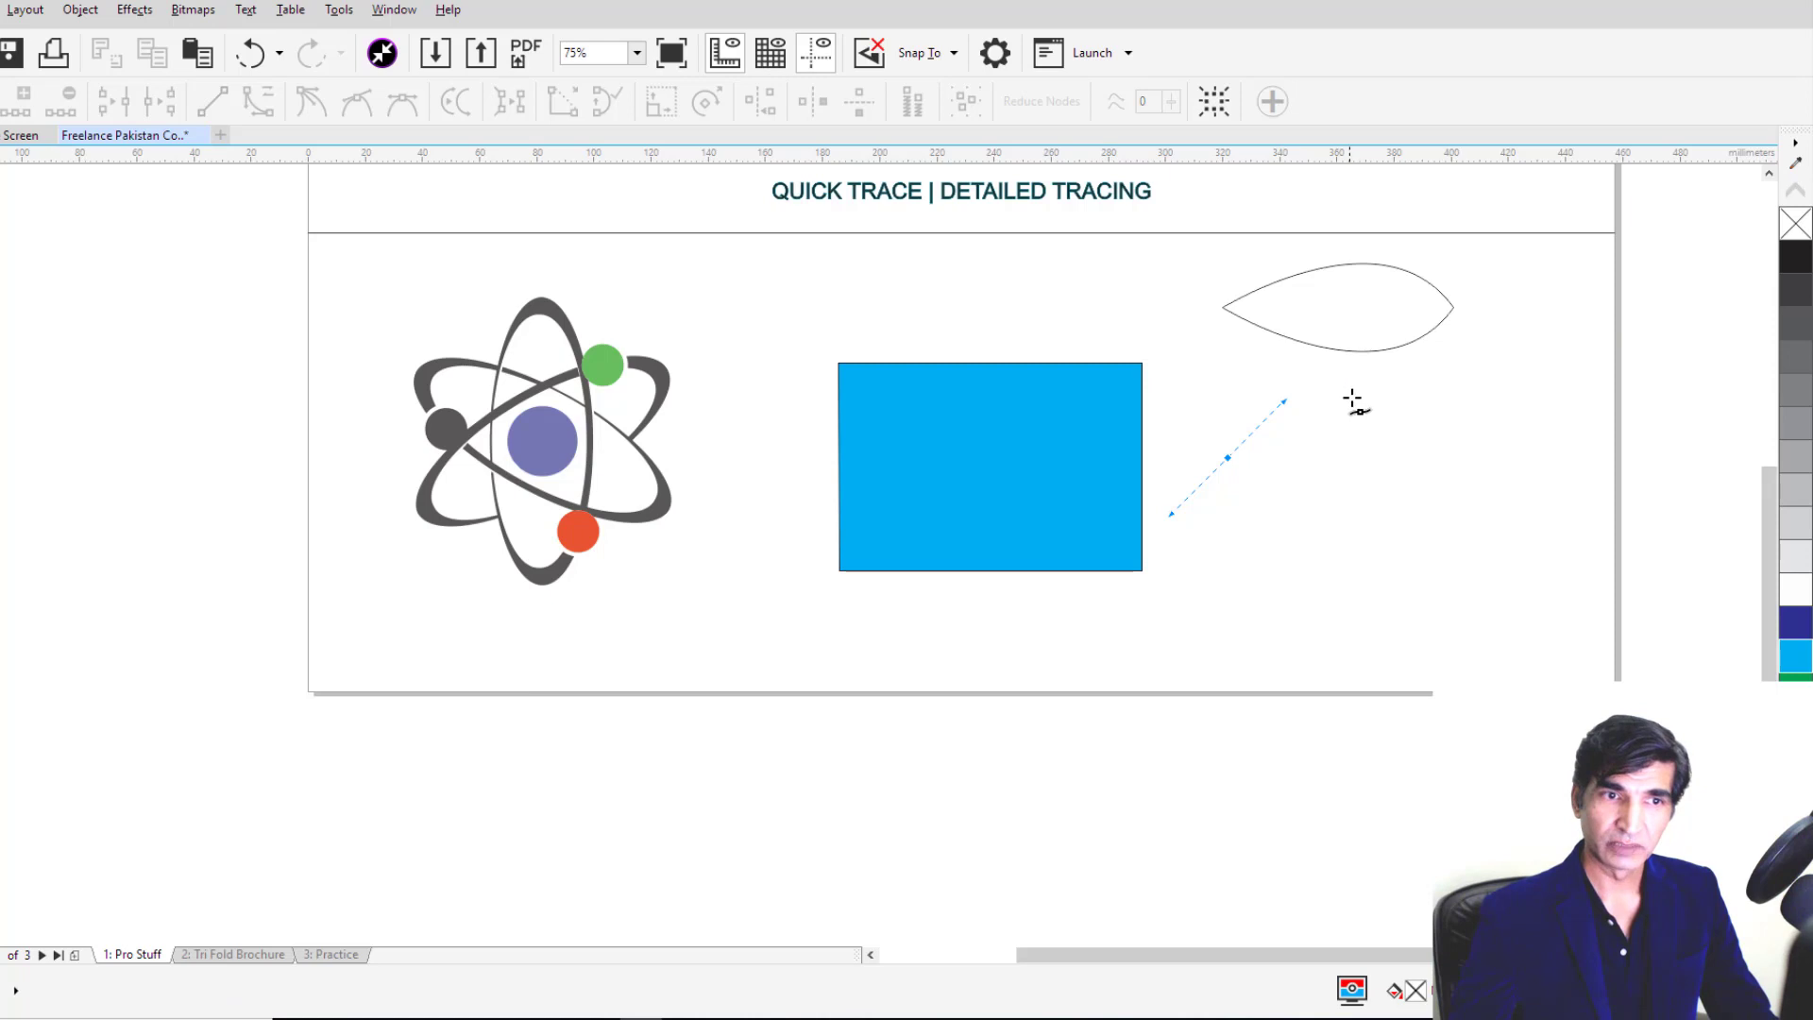
{"action": "left_click", "coordinate": [1526, 461]}
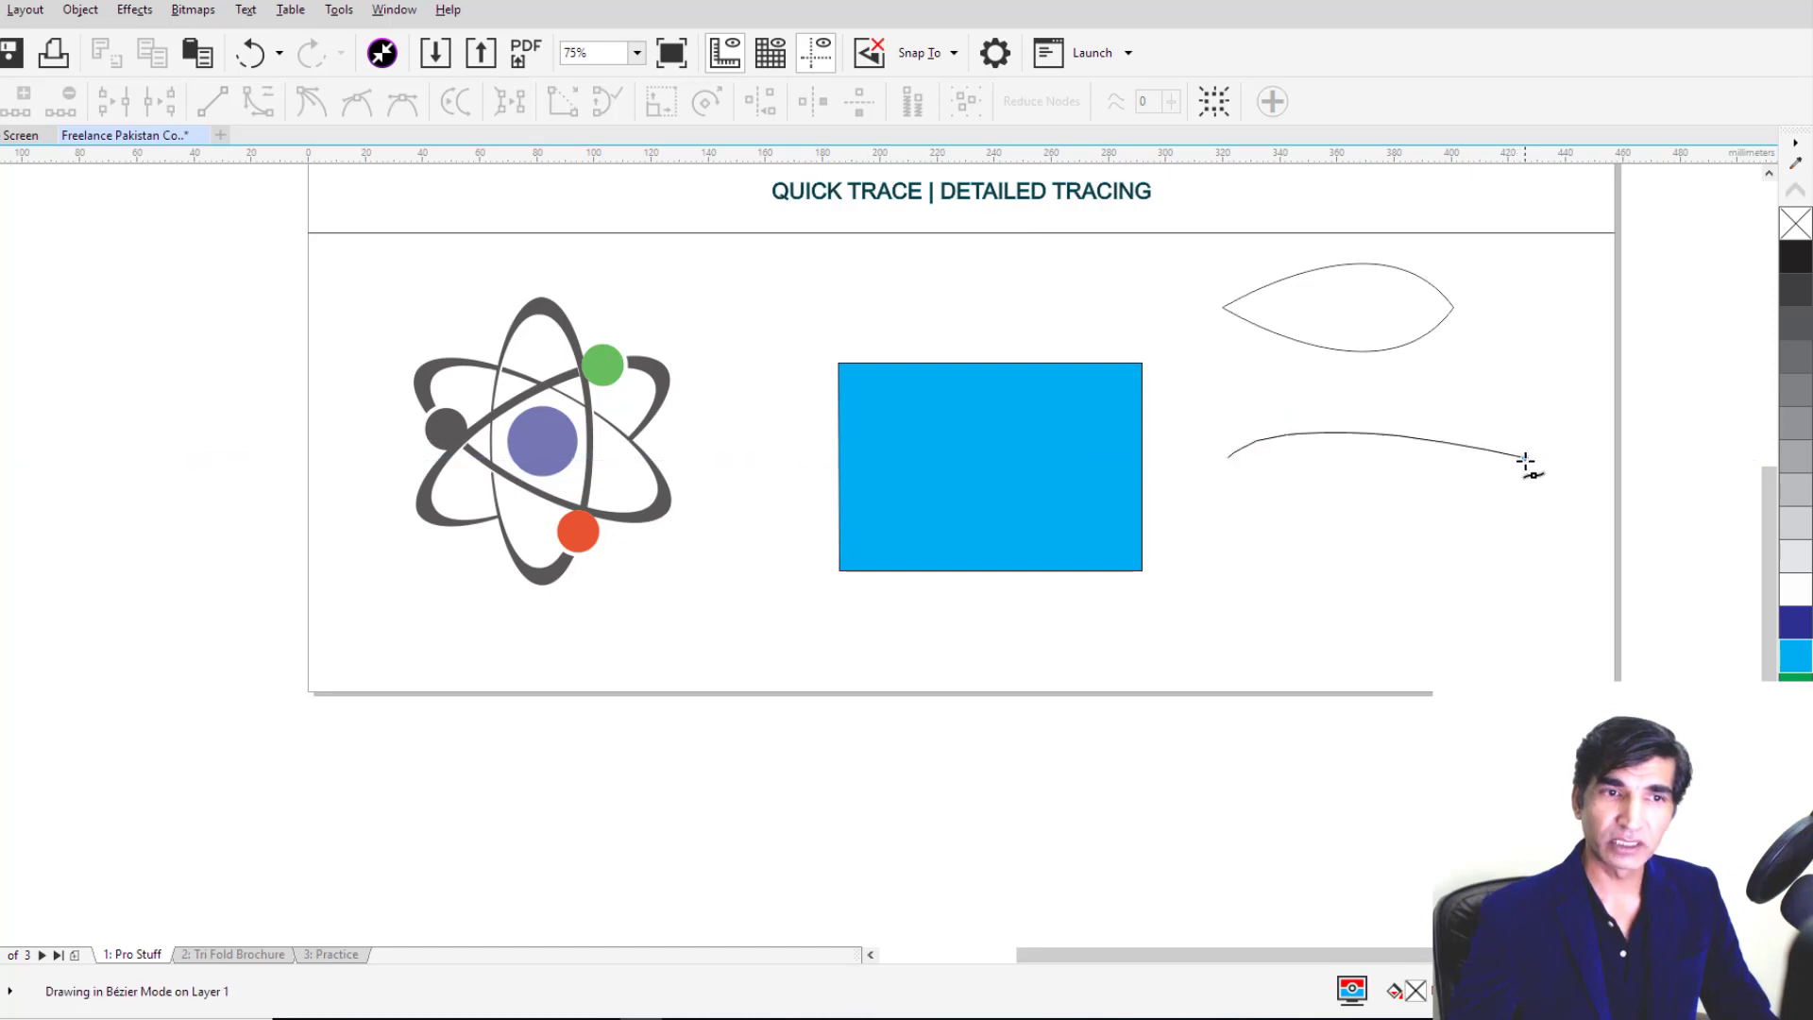
{"action": "left_click_drag", "start_coordinate": [1526, 461], "coordinate": [1576, 522]}
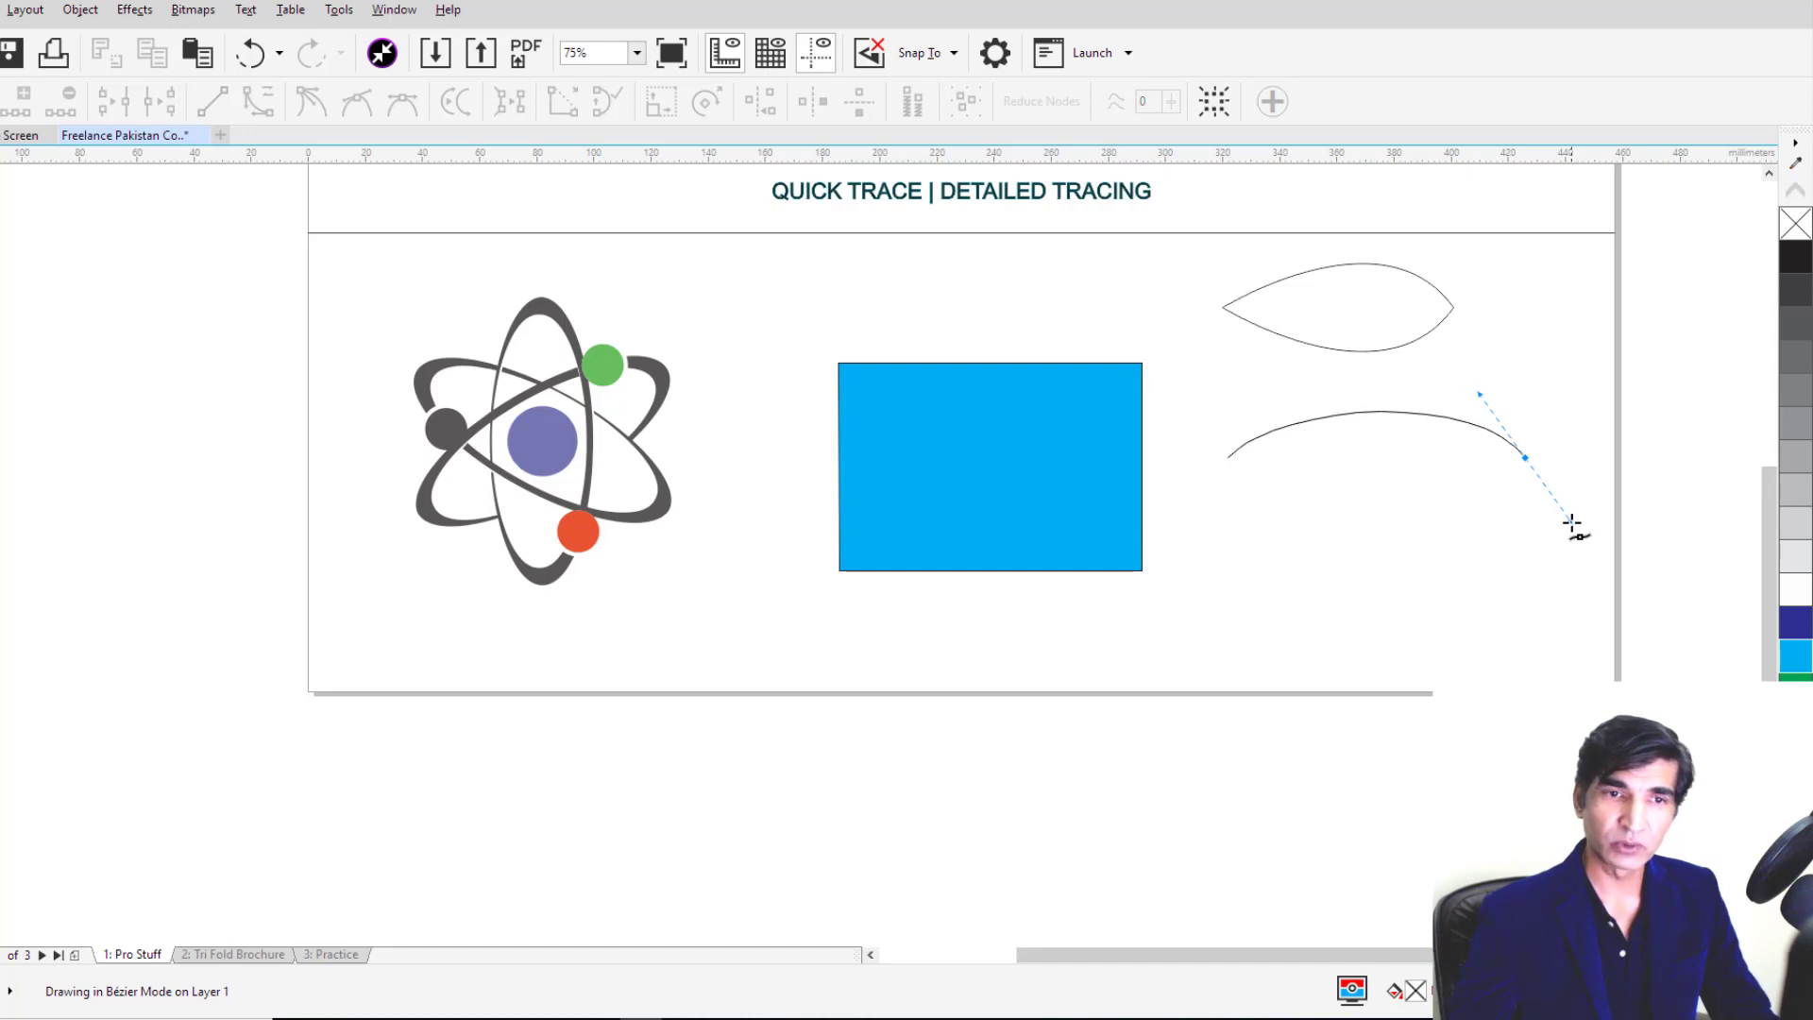
{"action": "mouse_move", "coordinate": [1571, 522]}
{"action": "left_mouse_down"}
{"action": "mouse_move", "coordinate": [1546, 454]}
{"action": "mouse_move", "coordinate": [1586, 567]}
{"action": "mouse_move", "coordinate": [1555, 457]}
{"action": "mouse_move", "coordinate": [1596, 535]}
{"action": "mouse_move", "coordinate": [1579, 517]}
{"action": "left_mouse_up"}
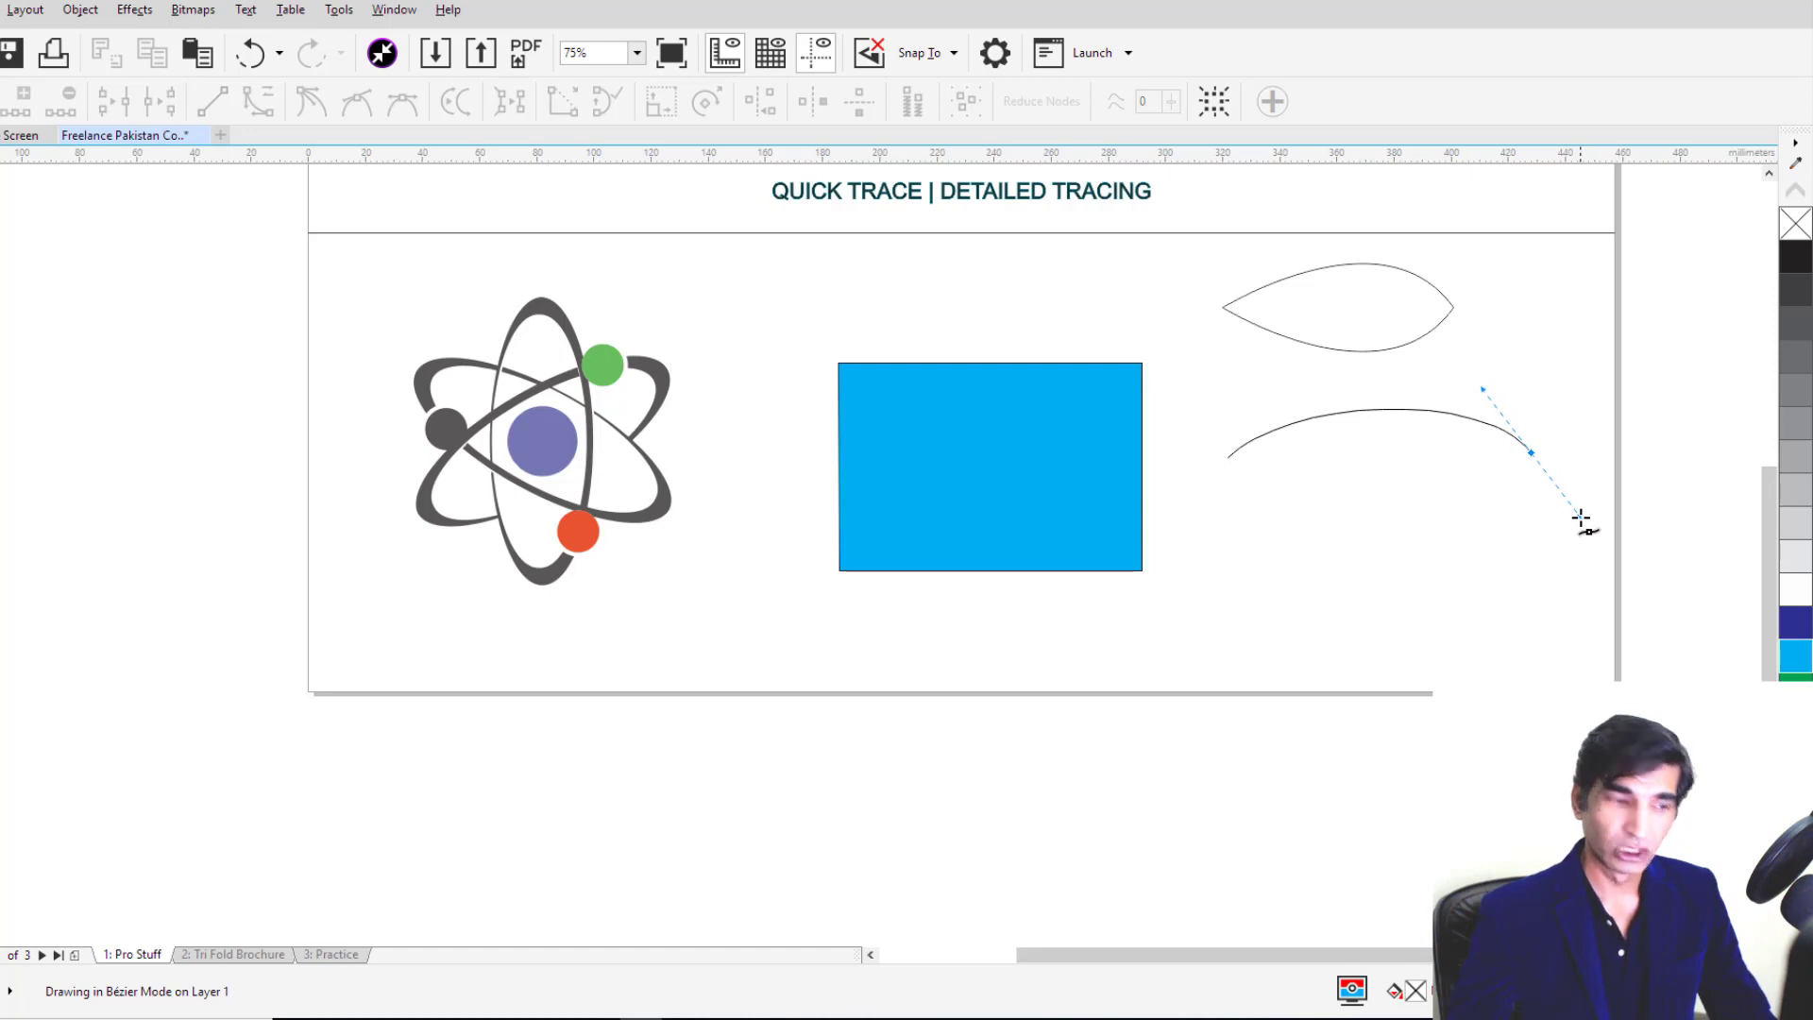
{"action": "left_click_drag", "start_coordinate": [1582, 518], "coordinate": [1585, 521]}
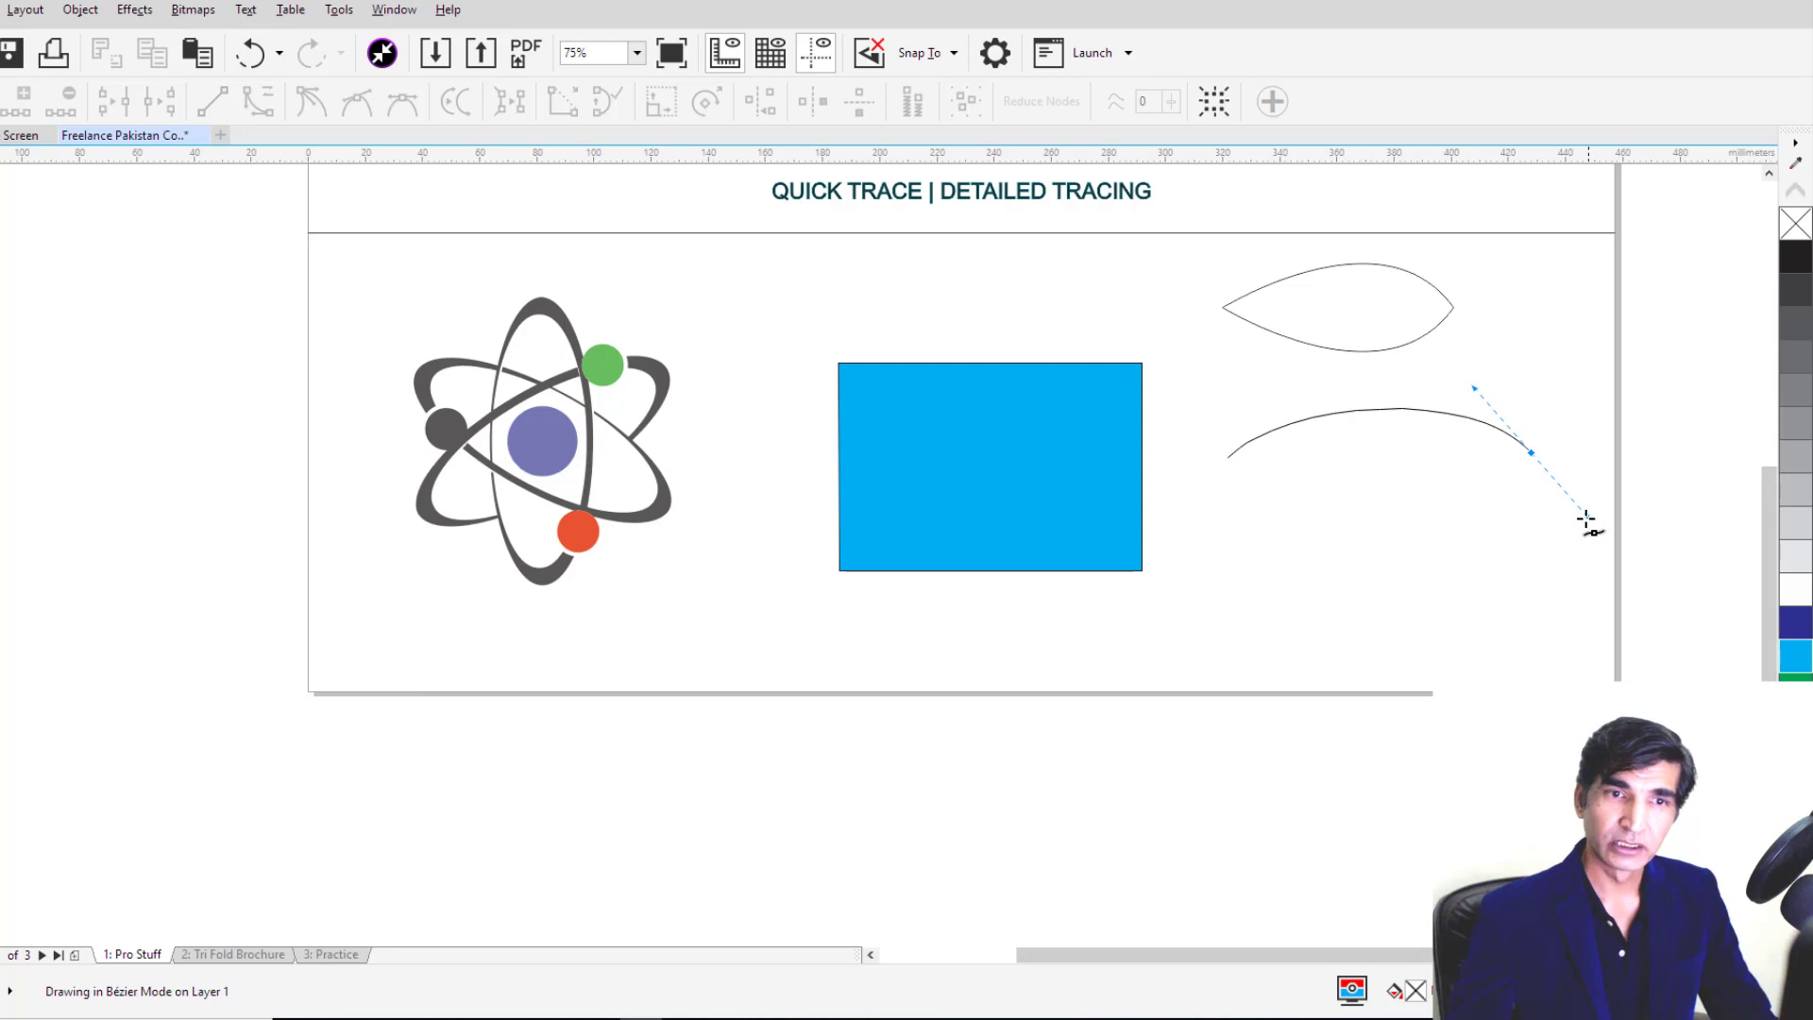
{"action": "key", "text": "c"}
{"action": "left_click_drag", "start_coordinate": [1586, 518], "coordinate": [1454, 493]}
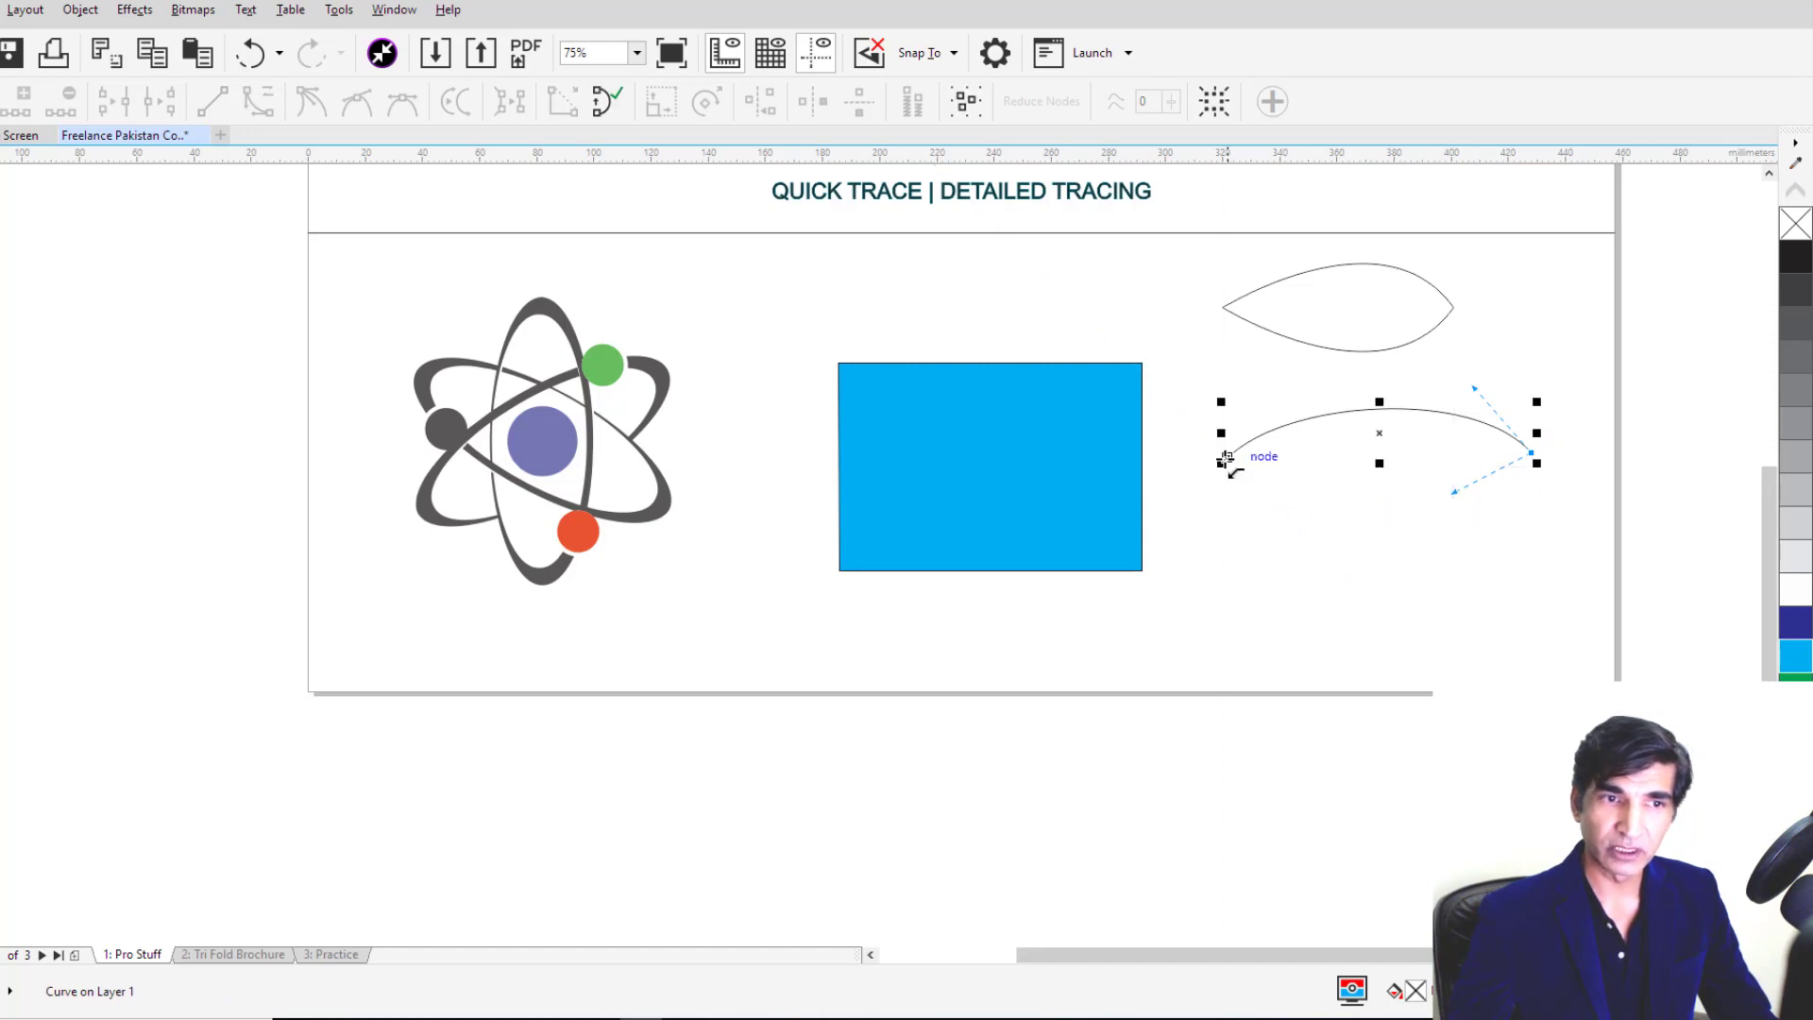
{"action": "left_click", "coordinate": [1225, 460]}
{"action": "left_click_drag", "start_coordinate": [1225, 460], "coordinate": [1409, 439]}
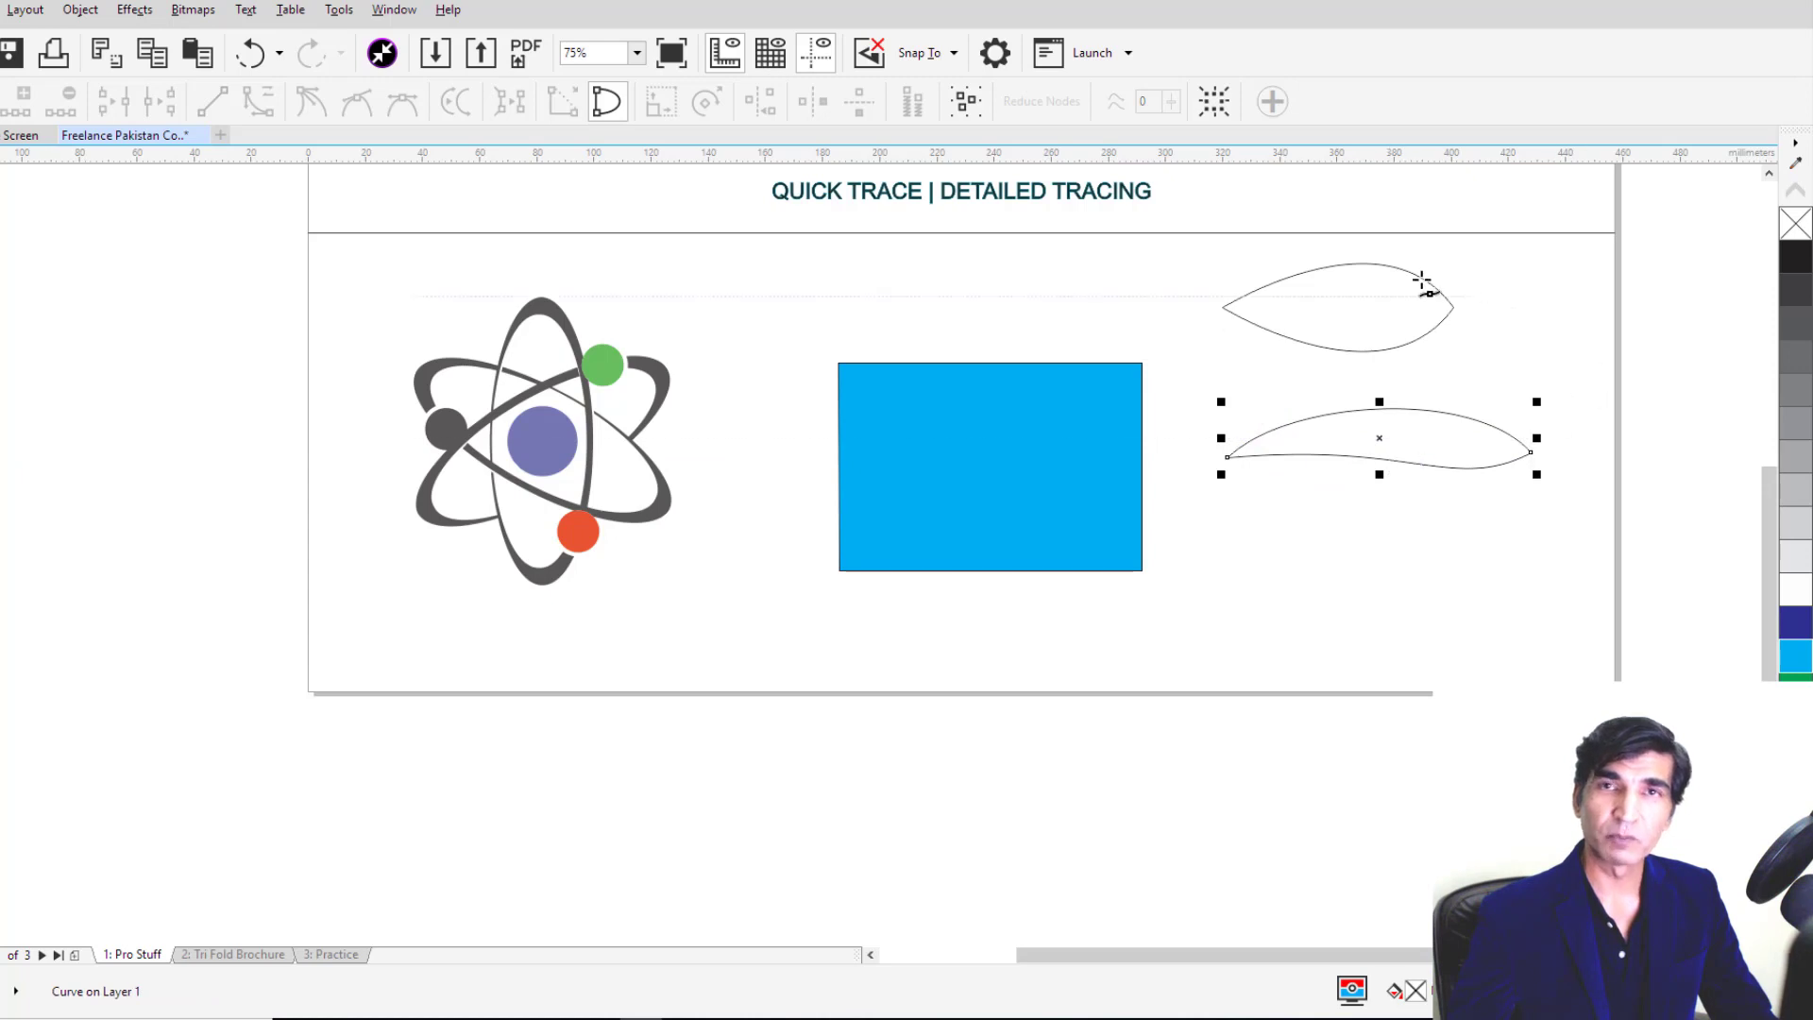
Step: Draw a horizontal straight line about 105 mm long with the Pen tool below the wavy leaf shape
{"action": "left_click_drag", "start_coordinate": [199, 161], "coordinate": [161, 193]}
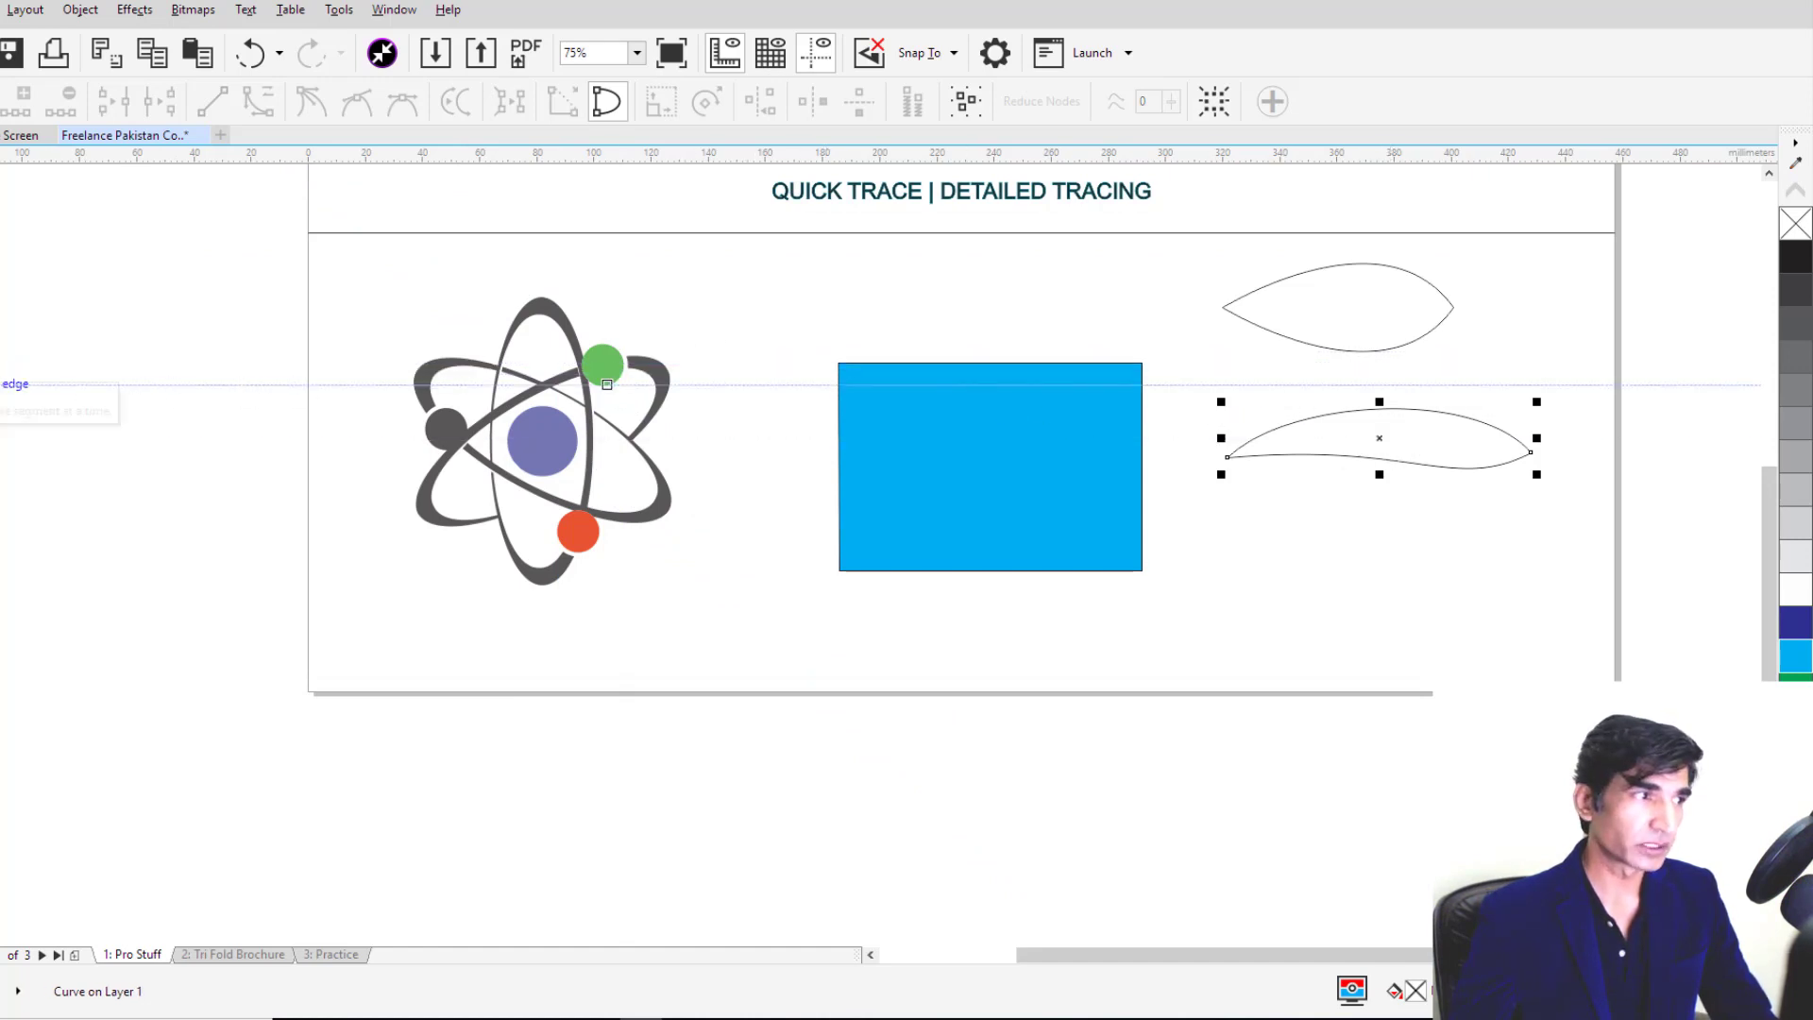
{"action": "left_click", "coordinate": [0, 364]}
{"action": "left_click", "coordinate": [5, 463]}
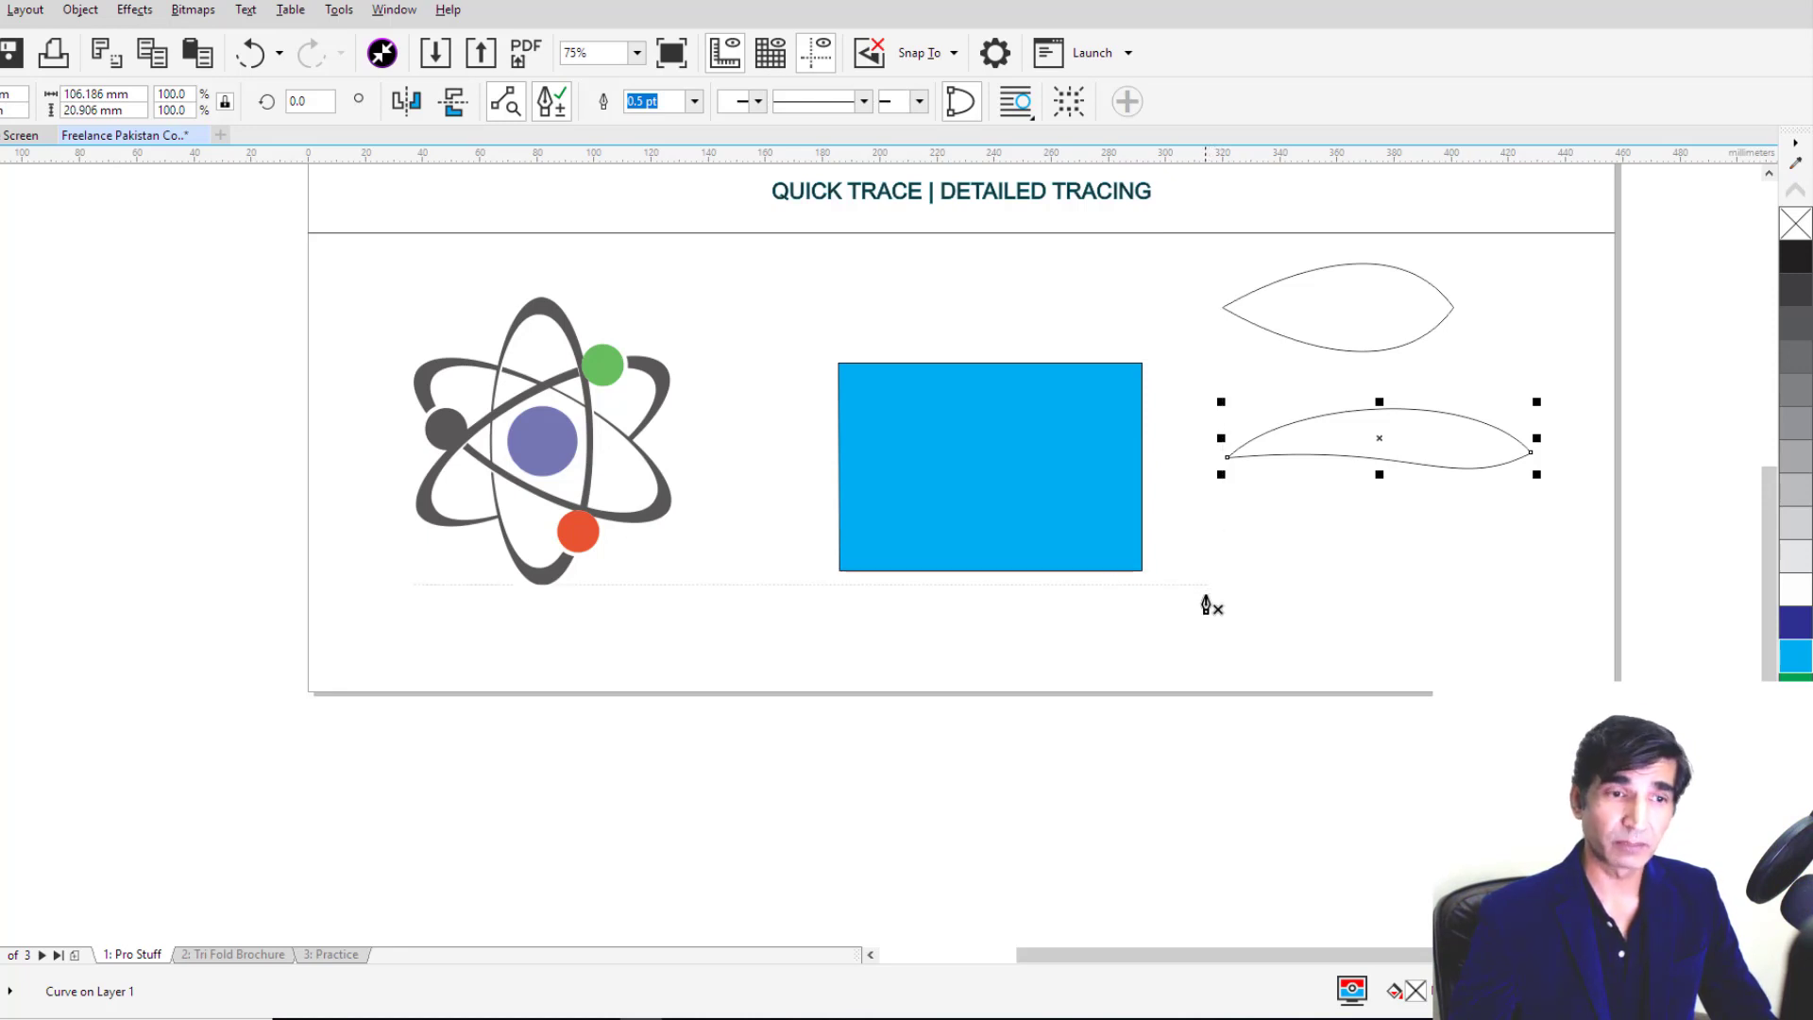
{"action": "left_click", "coordinate": [1205, 591]}
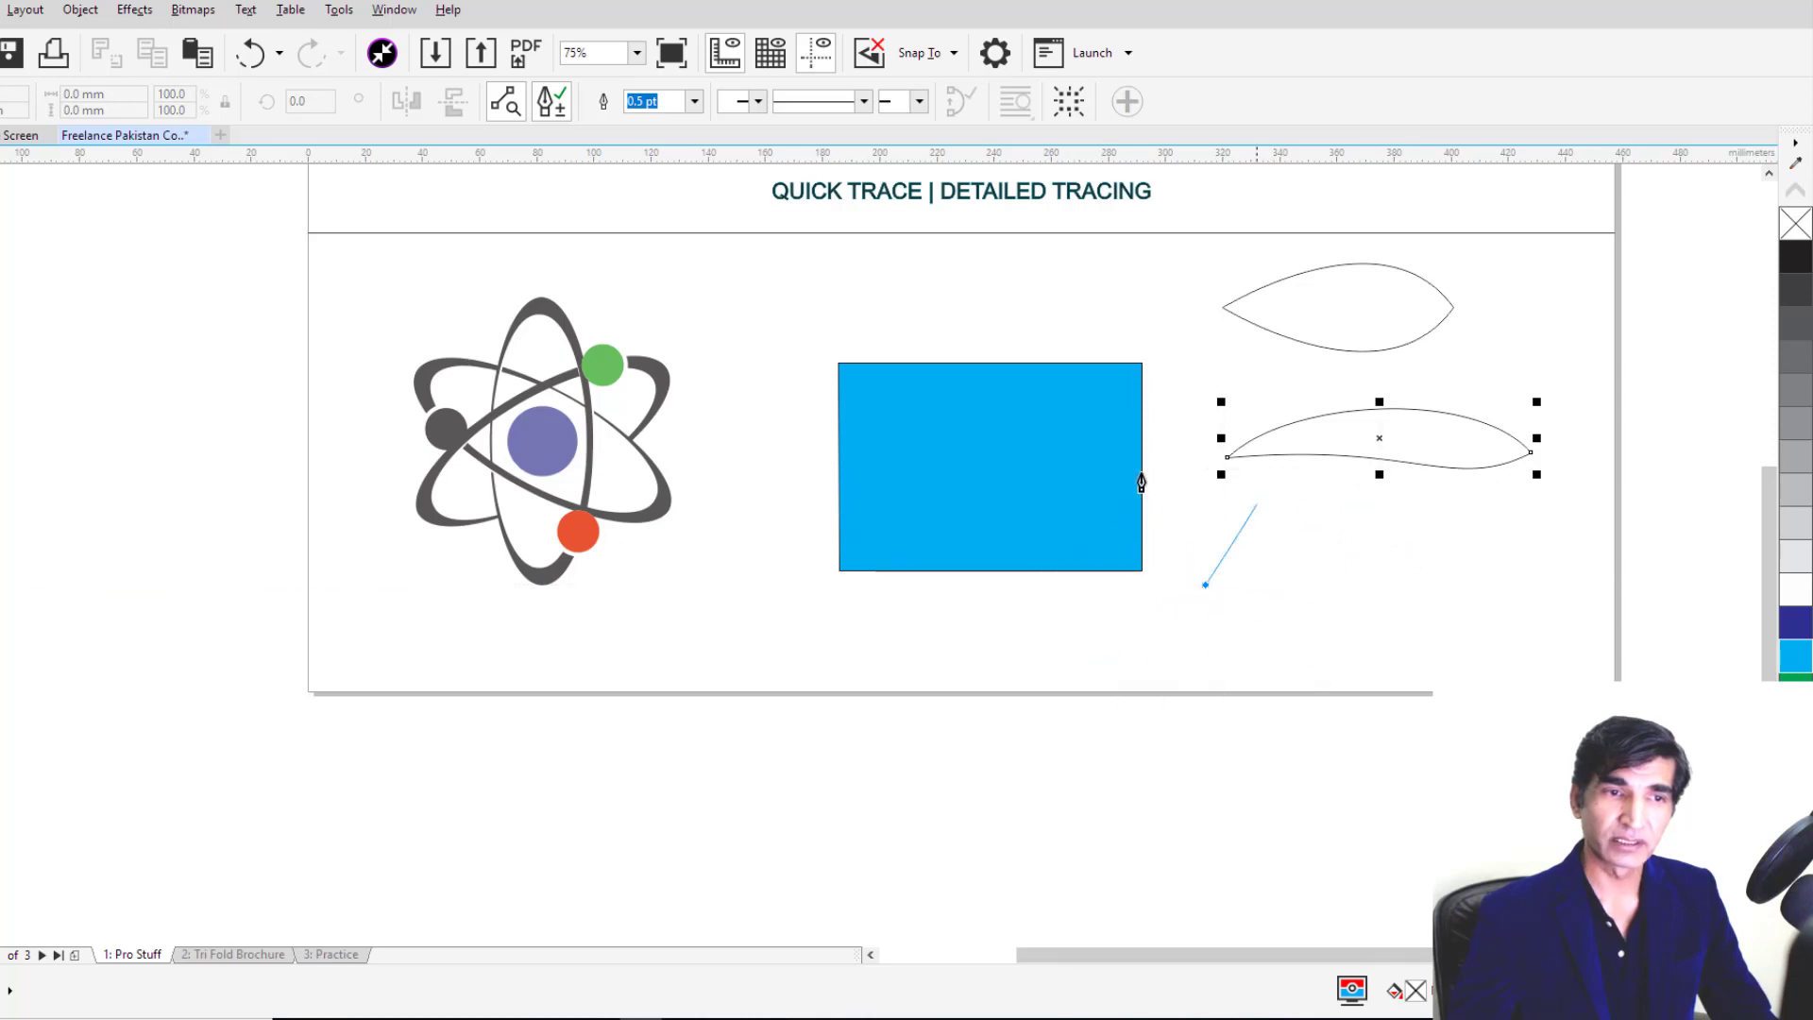
{"action": "double_click", "coordinate": [1481, 590]}
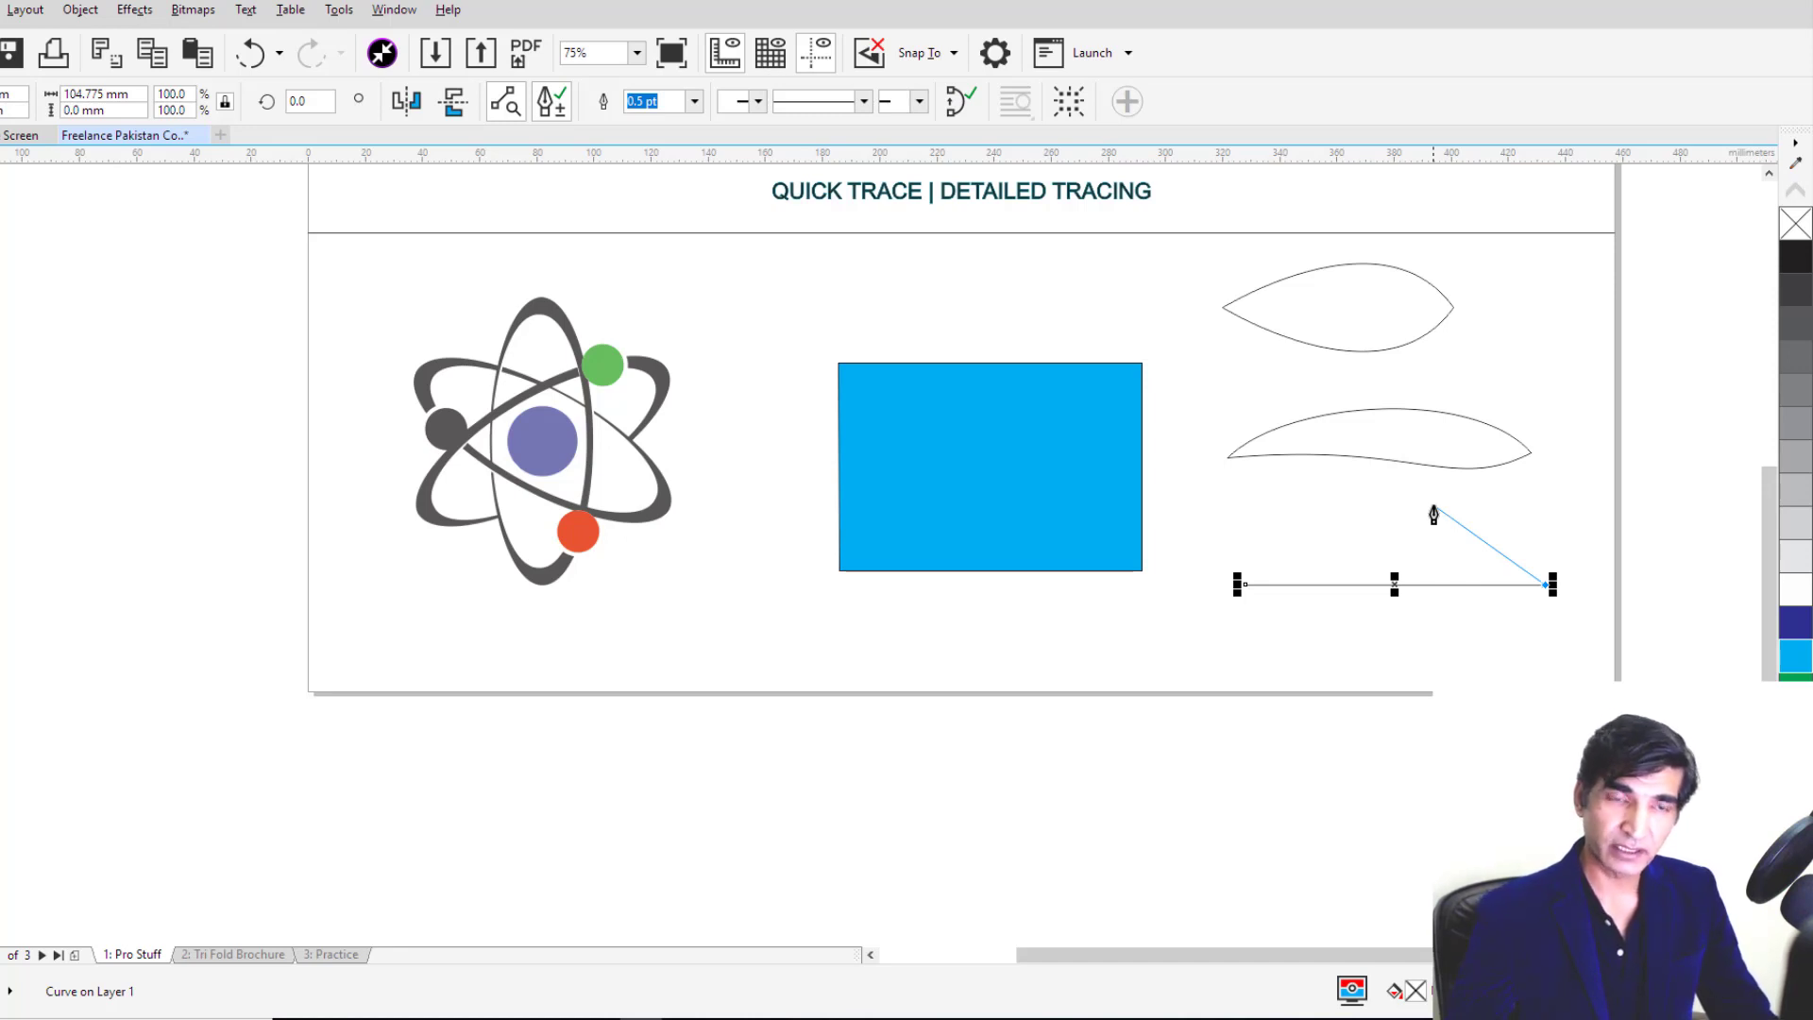
{"action": "key", "text": "space"}
{"action": "key", "text": "space"}
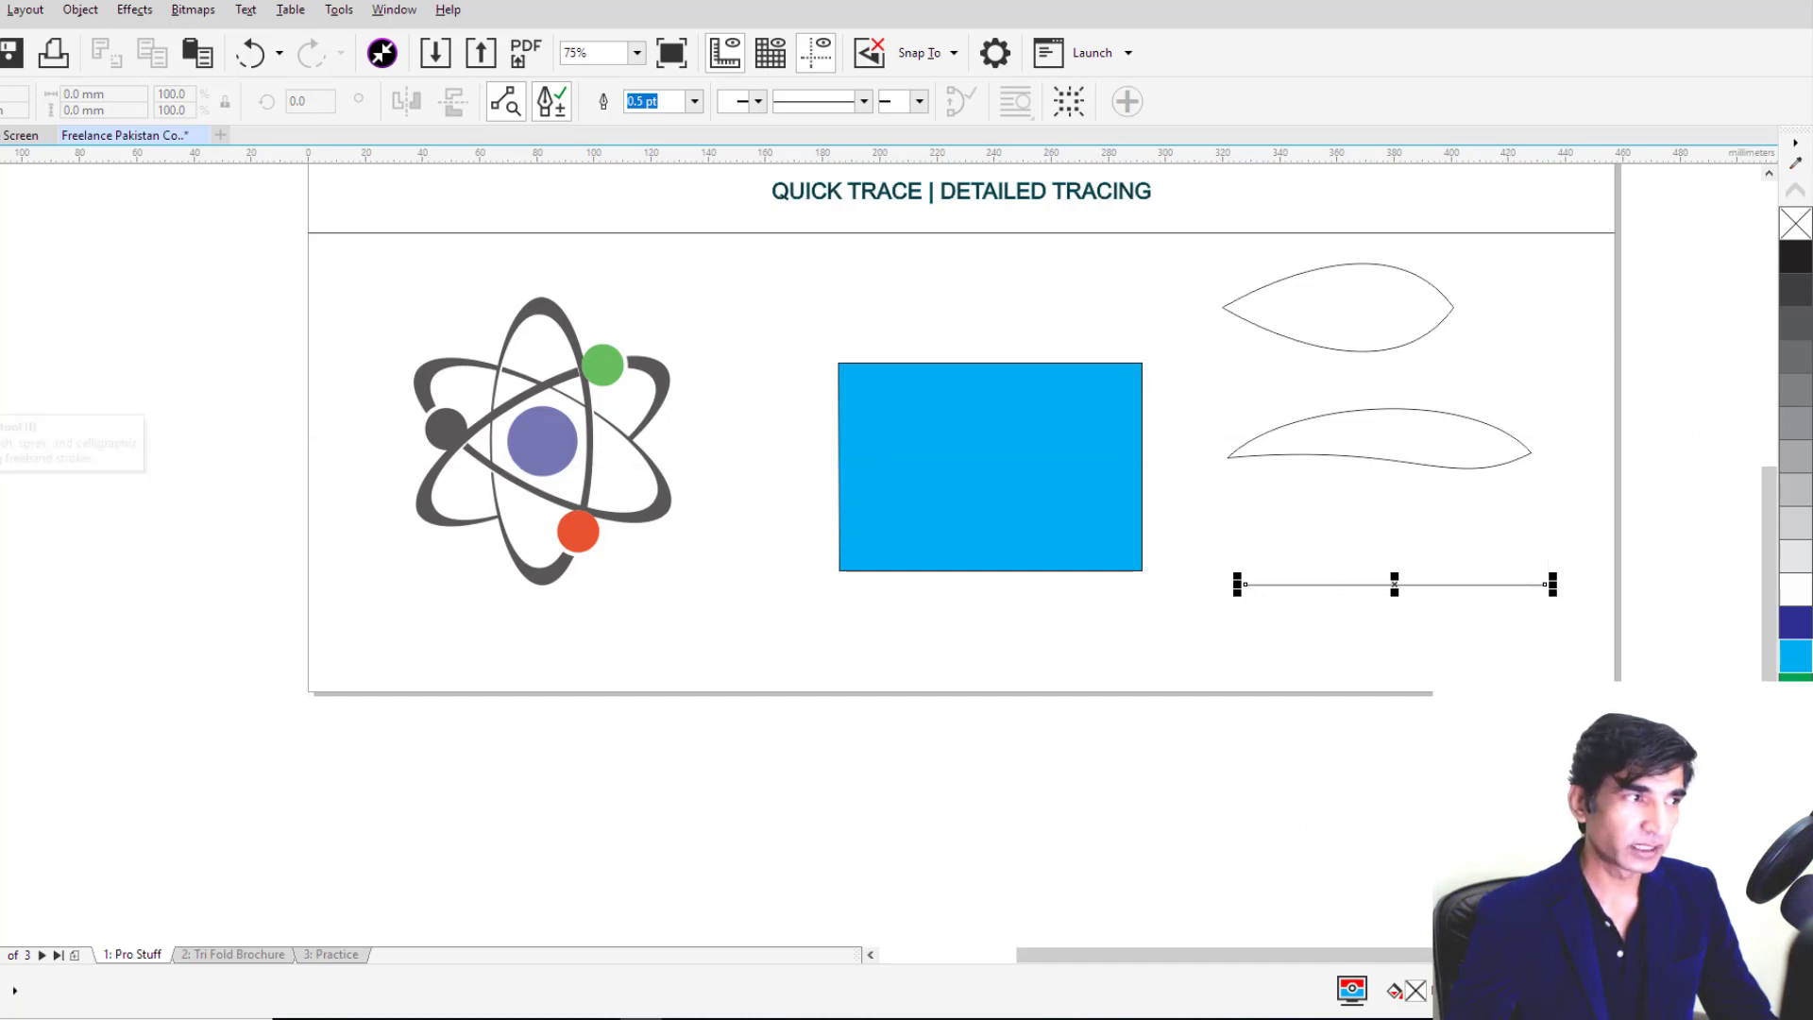
Step: Extend the line with the Pen tool into a closed curved-top shape about 105 by 37 mm and fill it blue
{"action": "left_click", "coordinate": [1546, 585]}
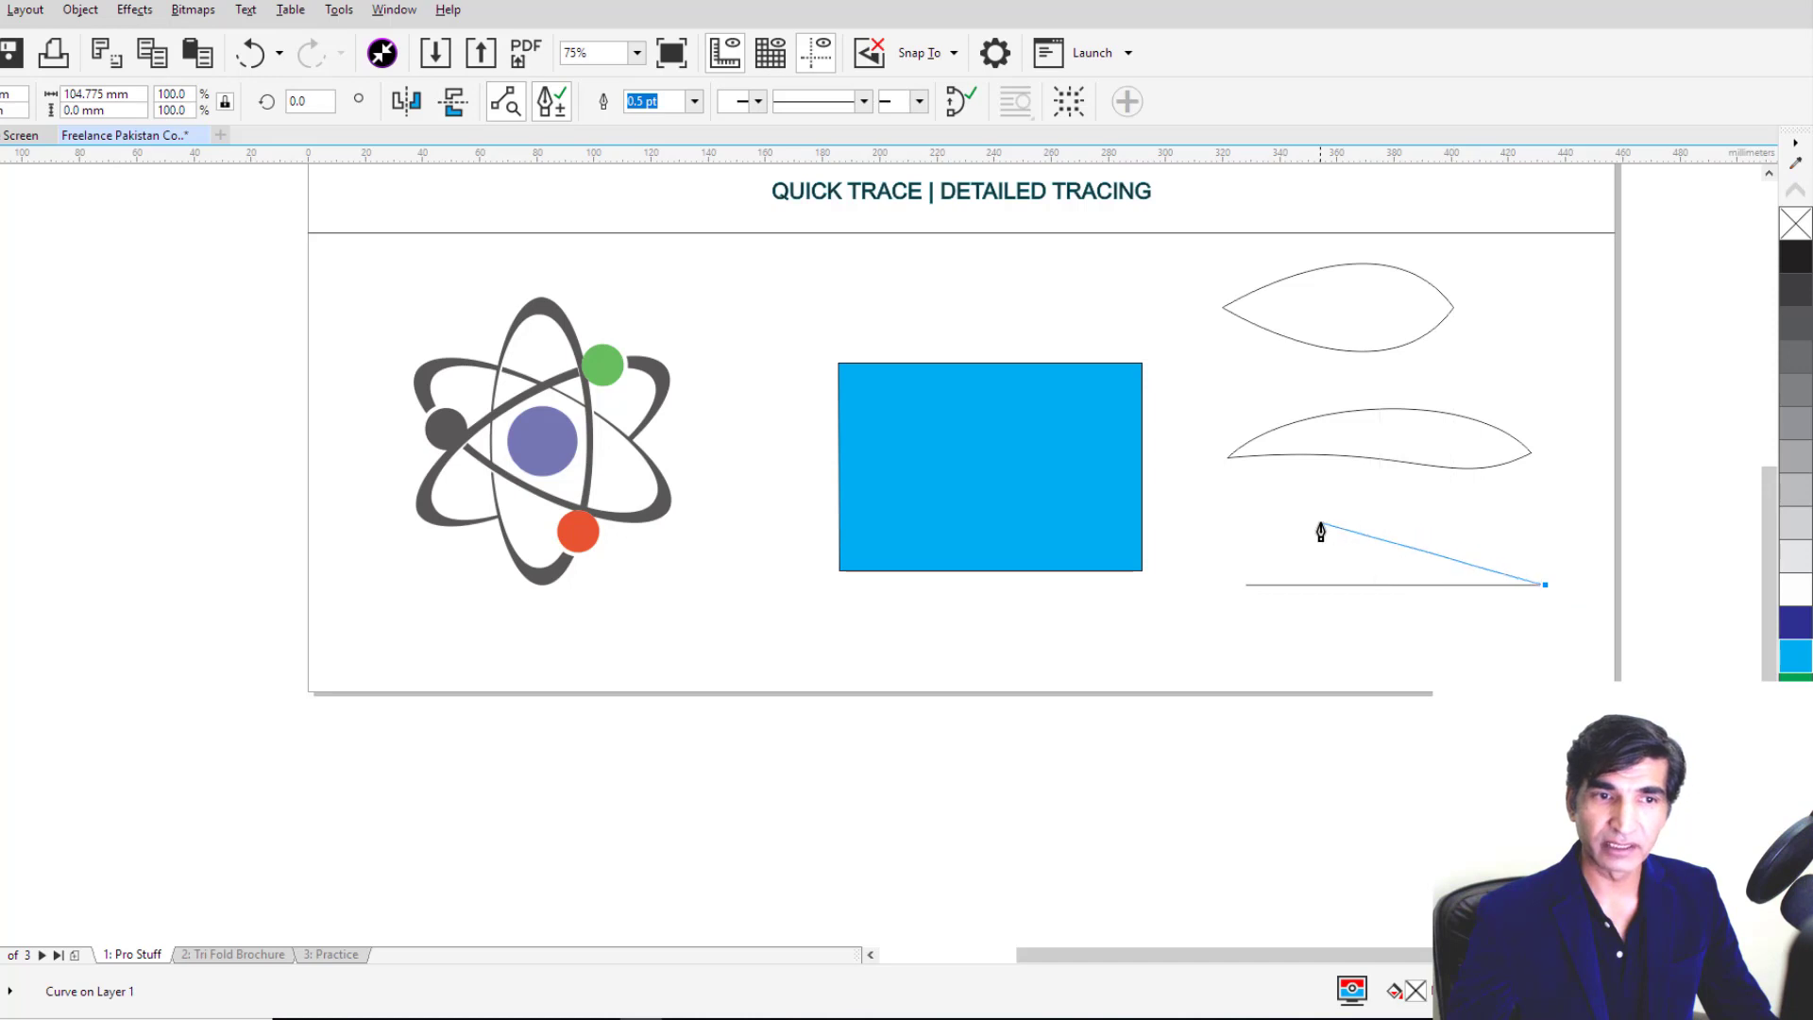
{"action": "left_click_drag", "start_coordinate": [1246, 515], "coordinate": [1086, 533]}
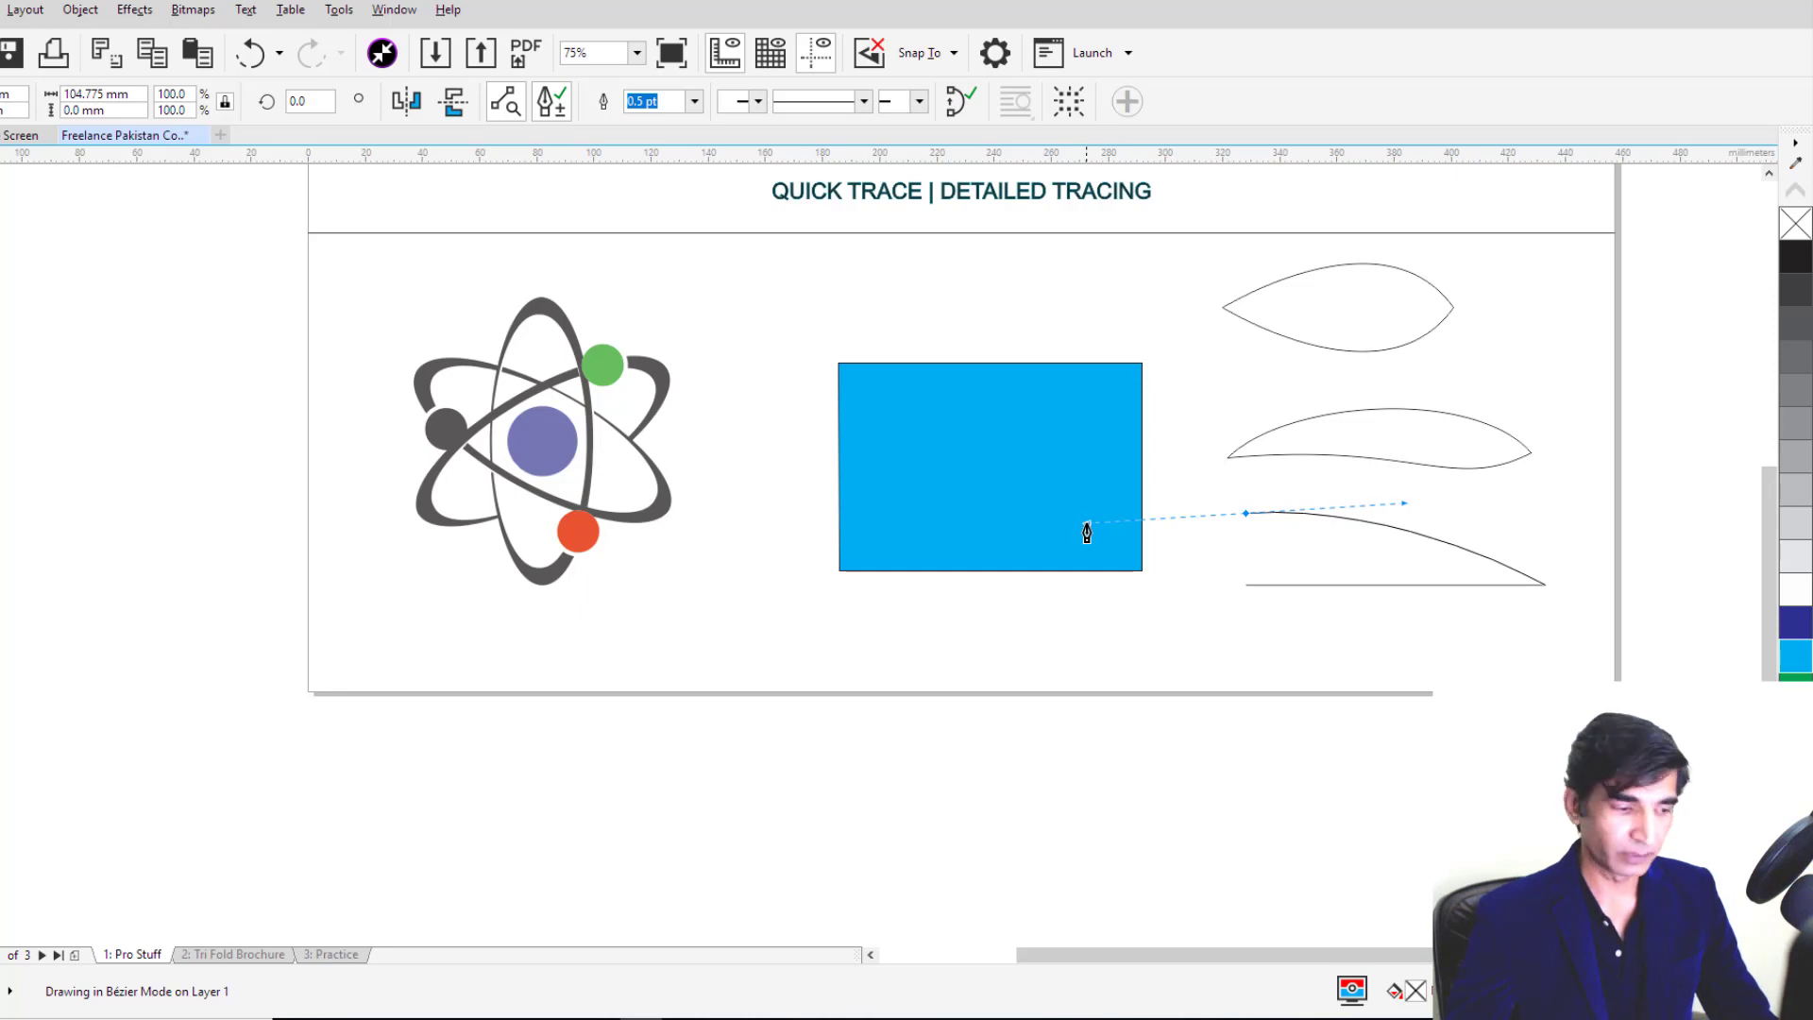
{"action": "mouse_move", "coordinate": [1087, 529]}
{"action": "left_mouse_down"}
{"action": "mouse_move", "coordinate": [1109, 586]}
{"action": "mouse_move", "coordinate": [1111, 486]}
{"action": "mouse_move", "coordinate": [1109, 510]}
{"action": "mouse_move", "coordinate": [1091, 496]}
{"action": "left_mouse_up"}
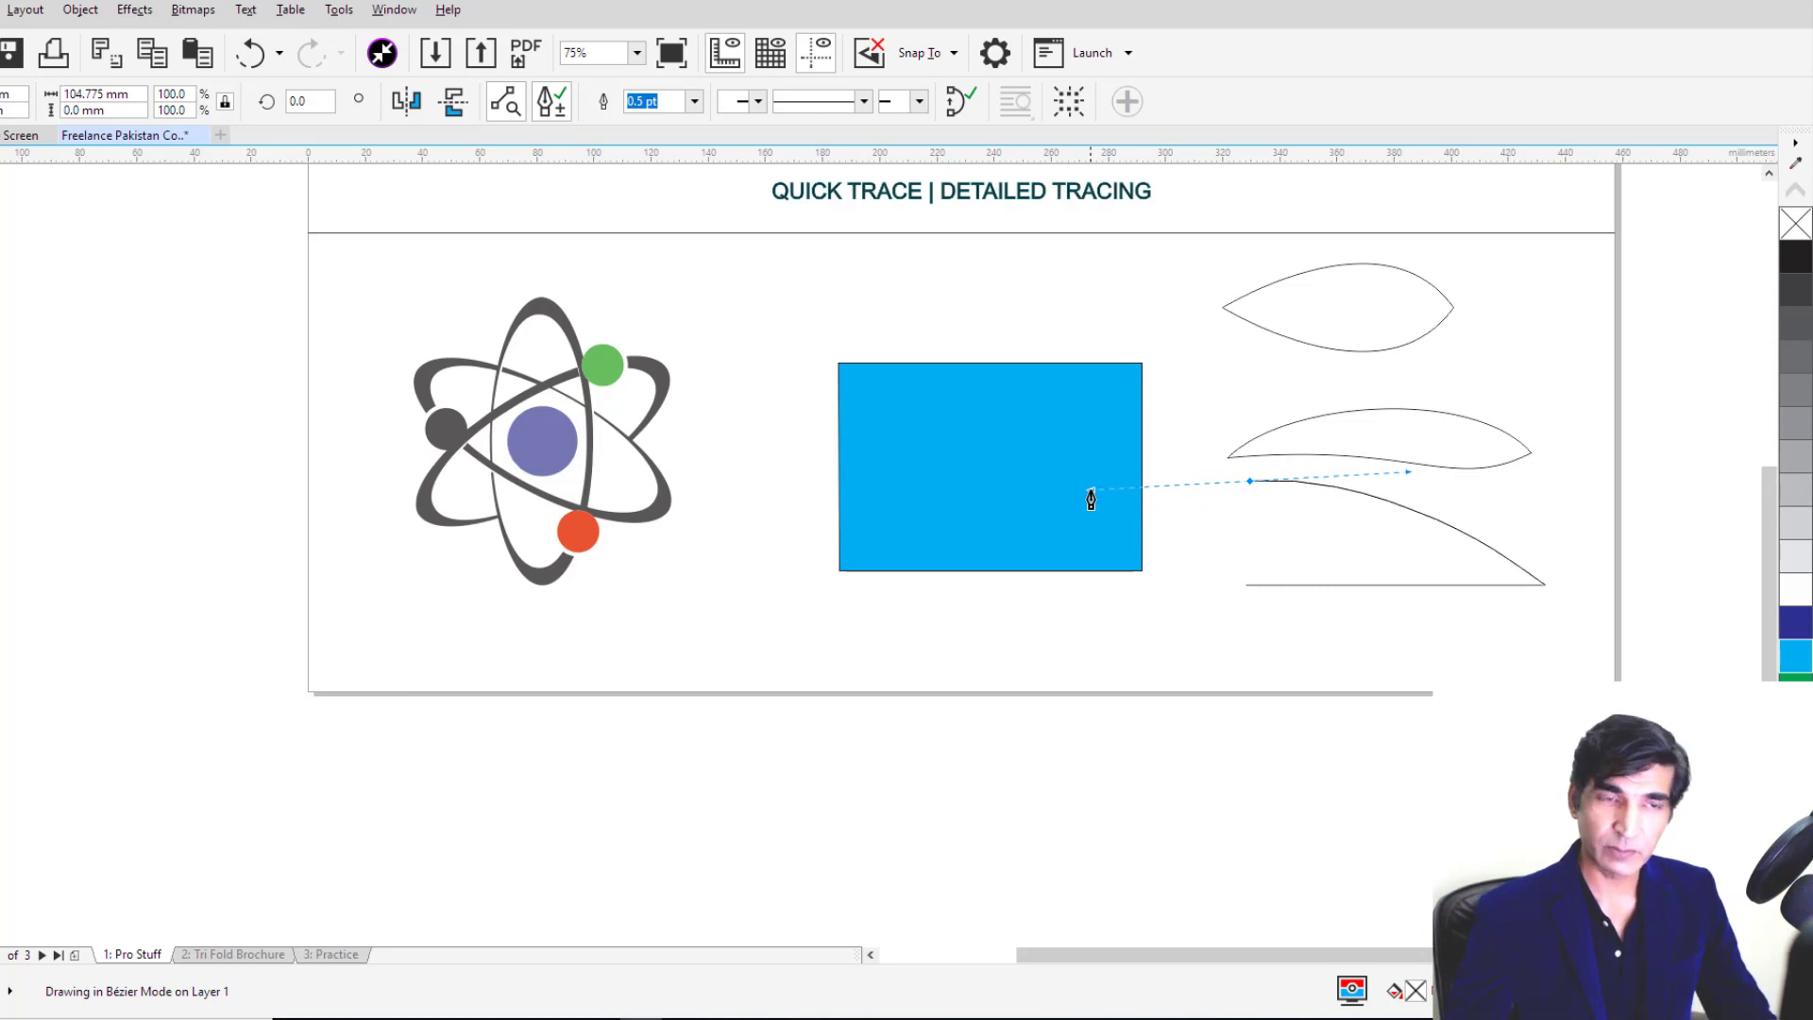
{"action": "key", "text": "c"}
{"action": "mouse_move", "coordinate": [1091, 491]}
{"action": "left_mouse_down"}
{"action": "mouse_move", "coordinate": [1194, 566]}
{"action": "mouse_move", "coordinate": [1397, 526]}
{"action": "mouse_move", "coordinate": [1282, 554]}
{"action": "mouse_move", "coordinate": [1249, 588]}
{"action": "left_mouse_up"}
{"action": "left_click", "coordinate": [1246, 588]}
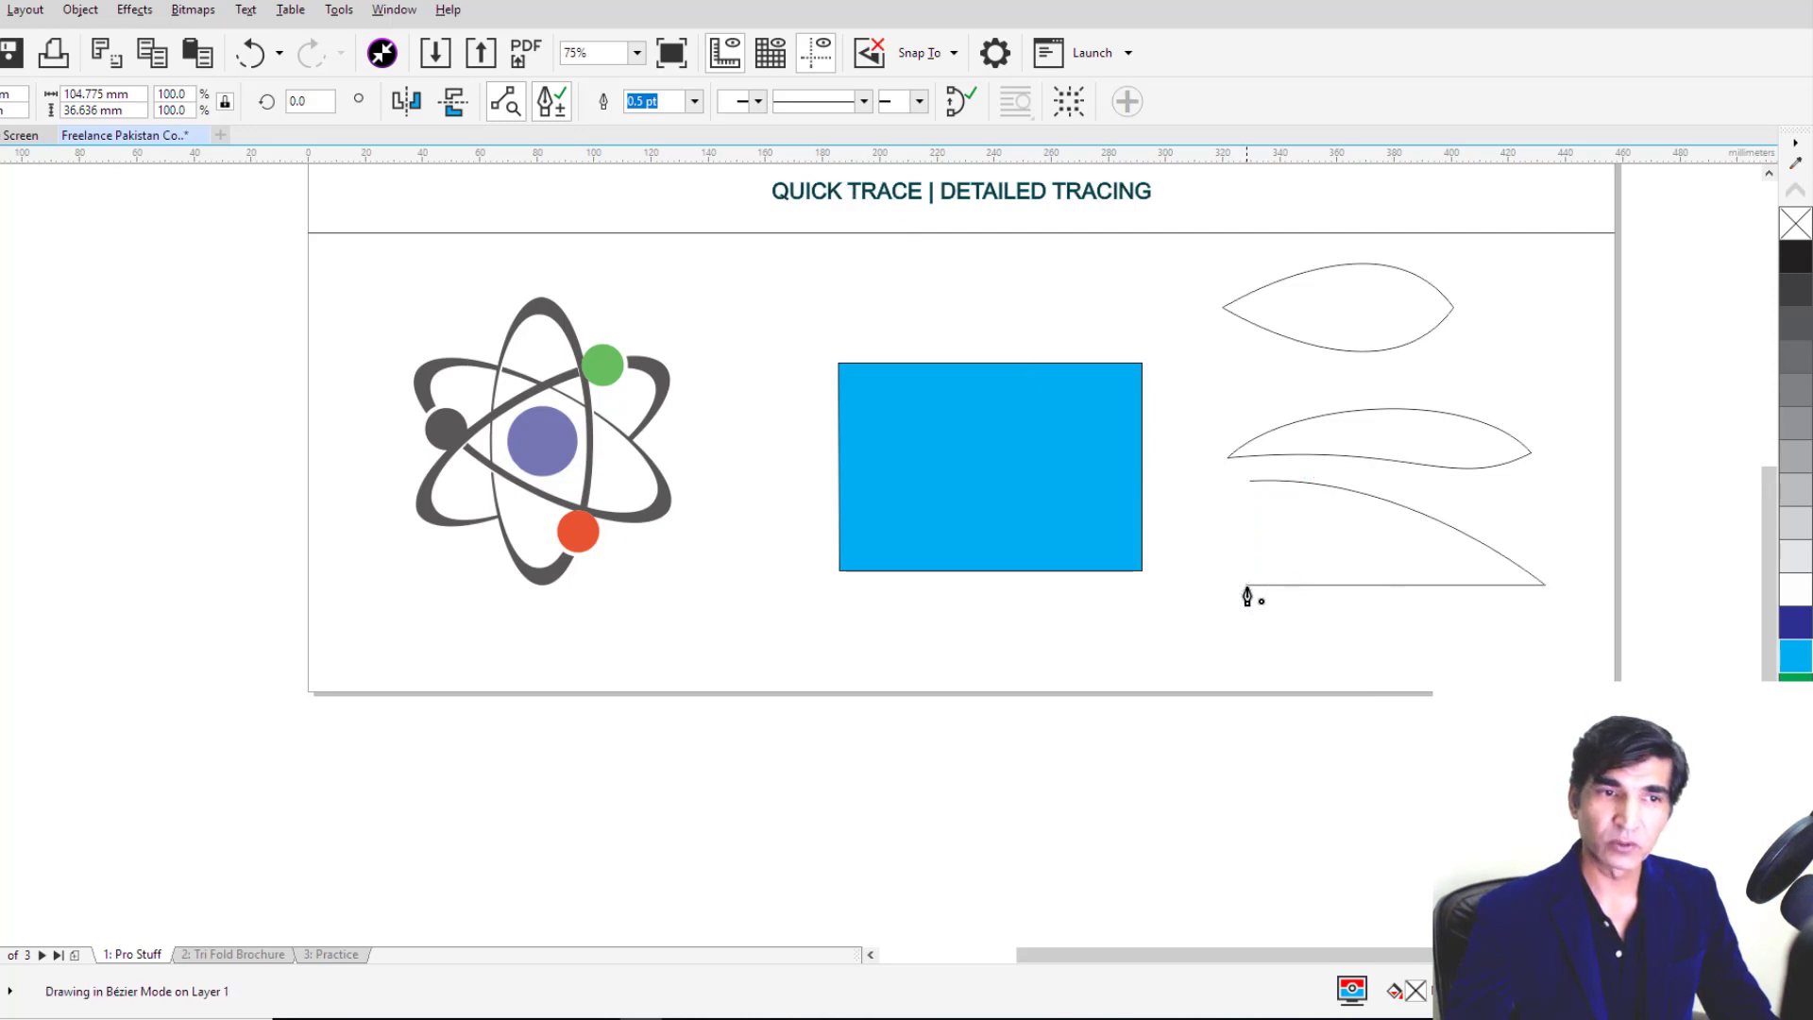
{"action": "left_click", "coordinate": [1247, 587]}
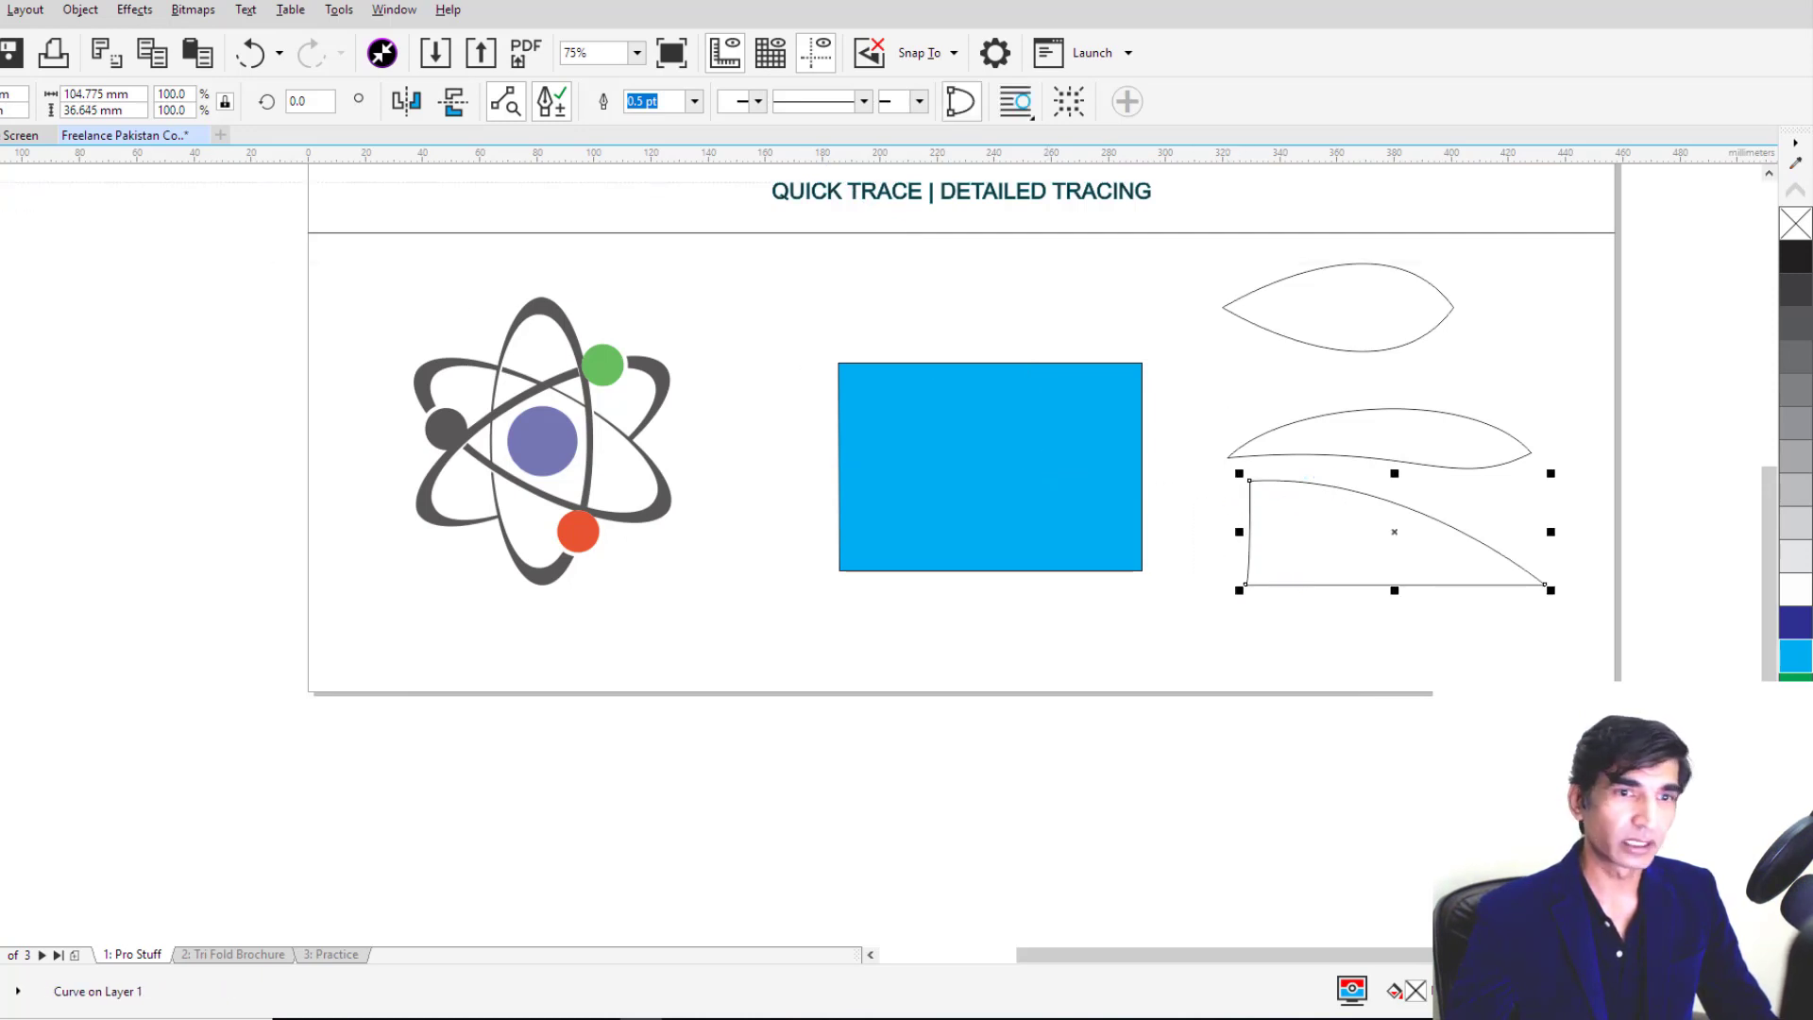
{"action": "left_click", "coordinate": [1797, 623]}
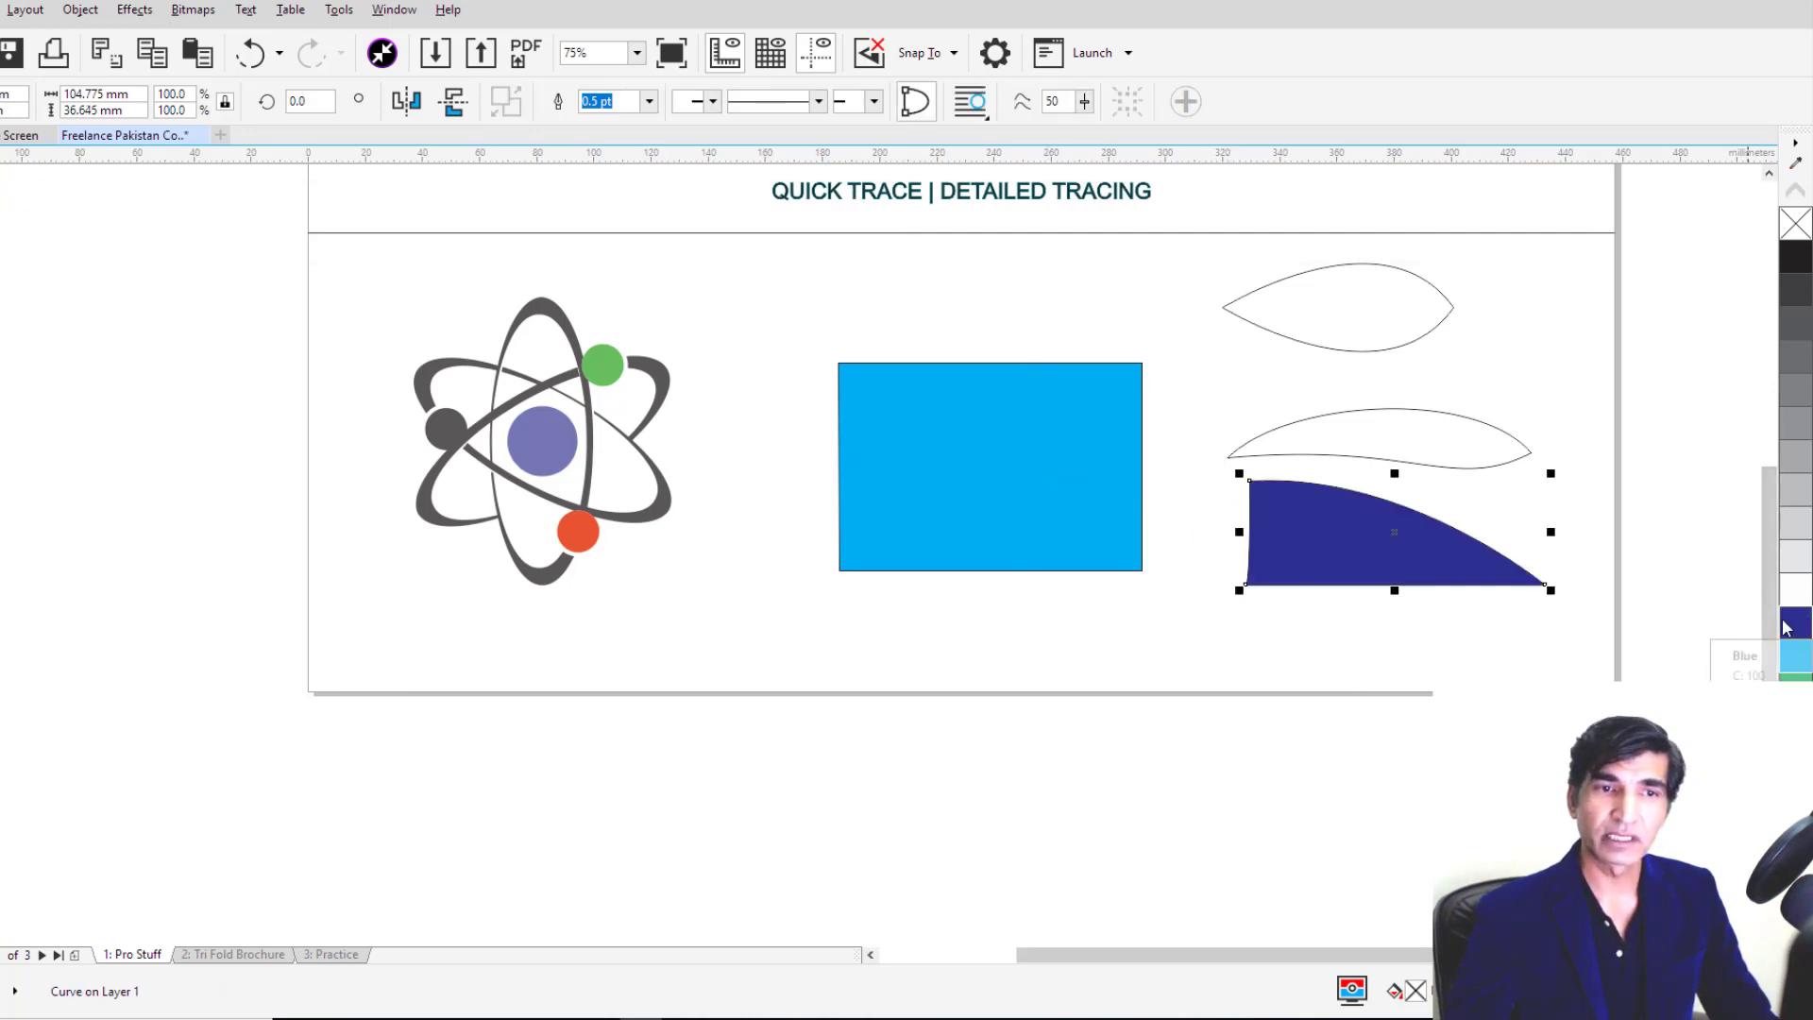
{"action": "left_click", "coordinate": [1532, 641]}
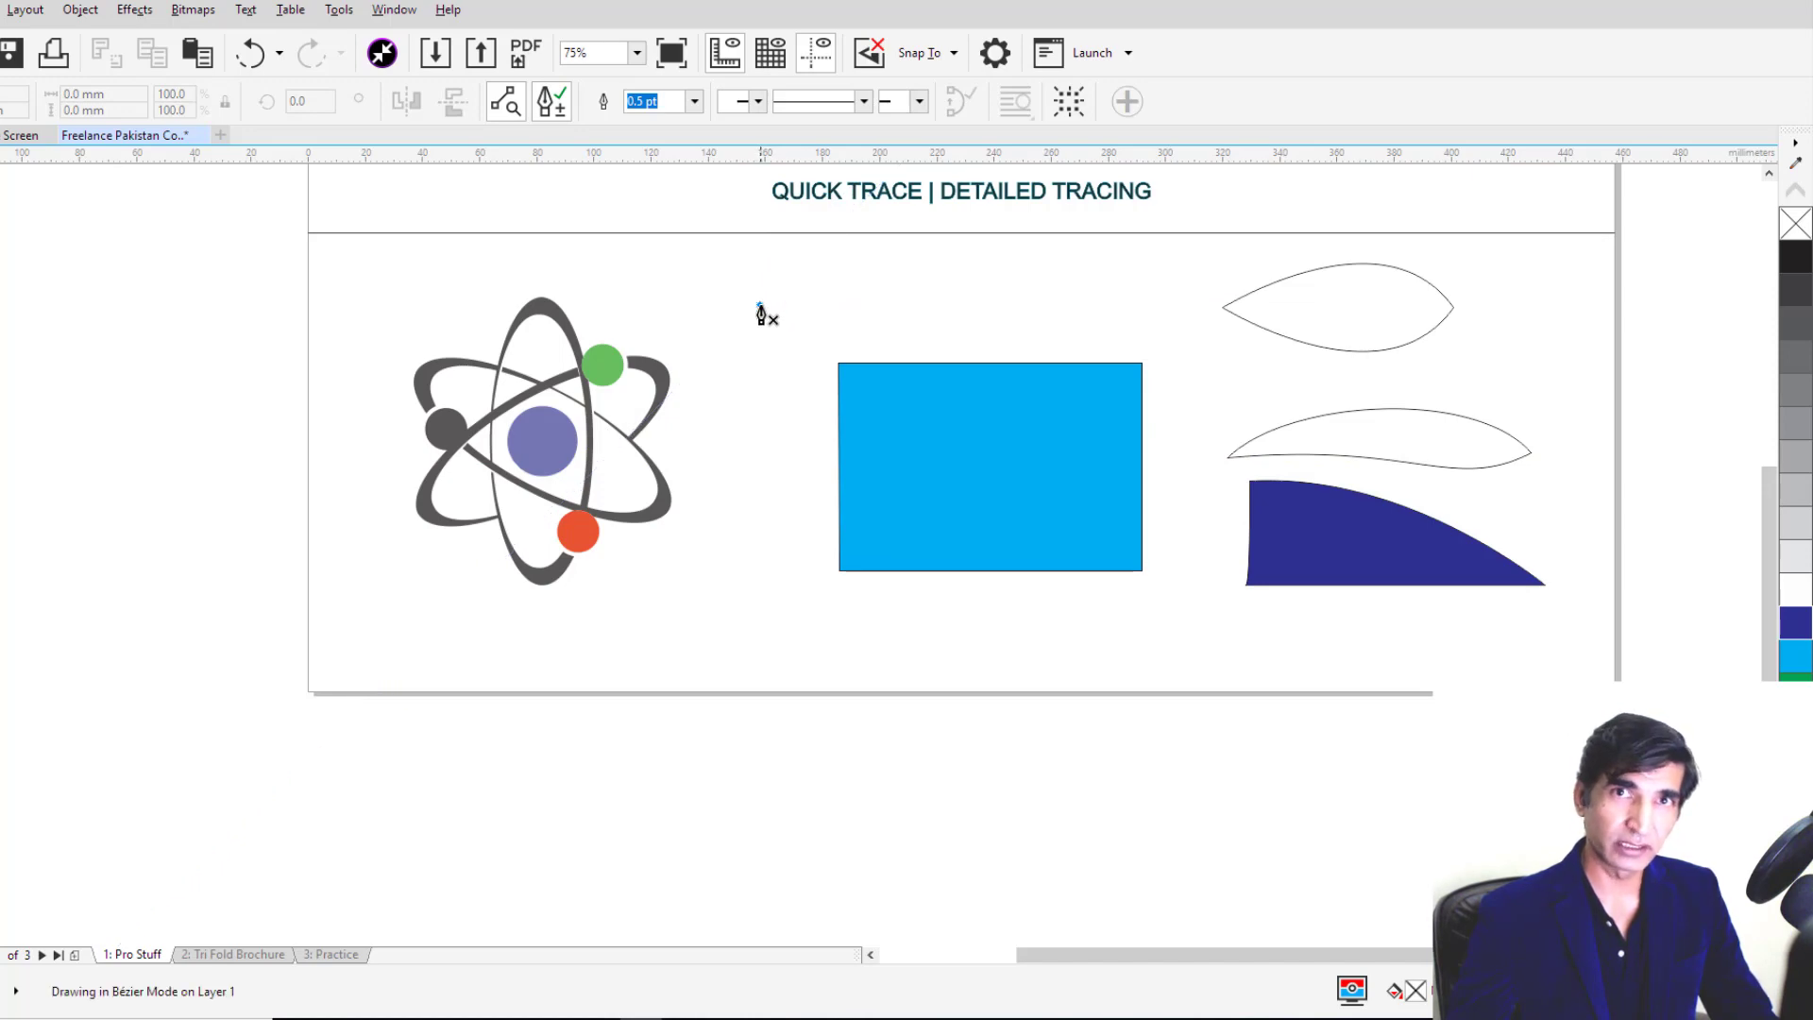
Step: Draw an open S-shaped wave about 202 by 25 mm with the Pen tool and shift it slightly up and left above the cyan rectangle
{"action": "left_click_drag", "start_coordinate": [761, 305], "coordinate": [781, 357]}
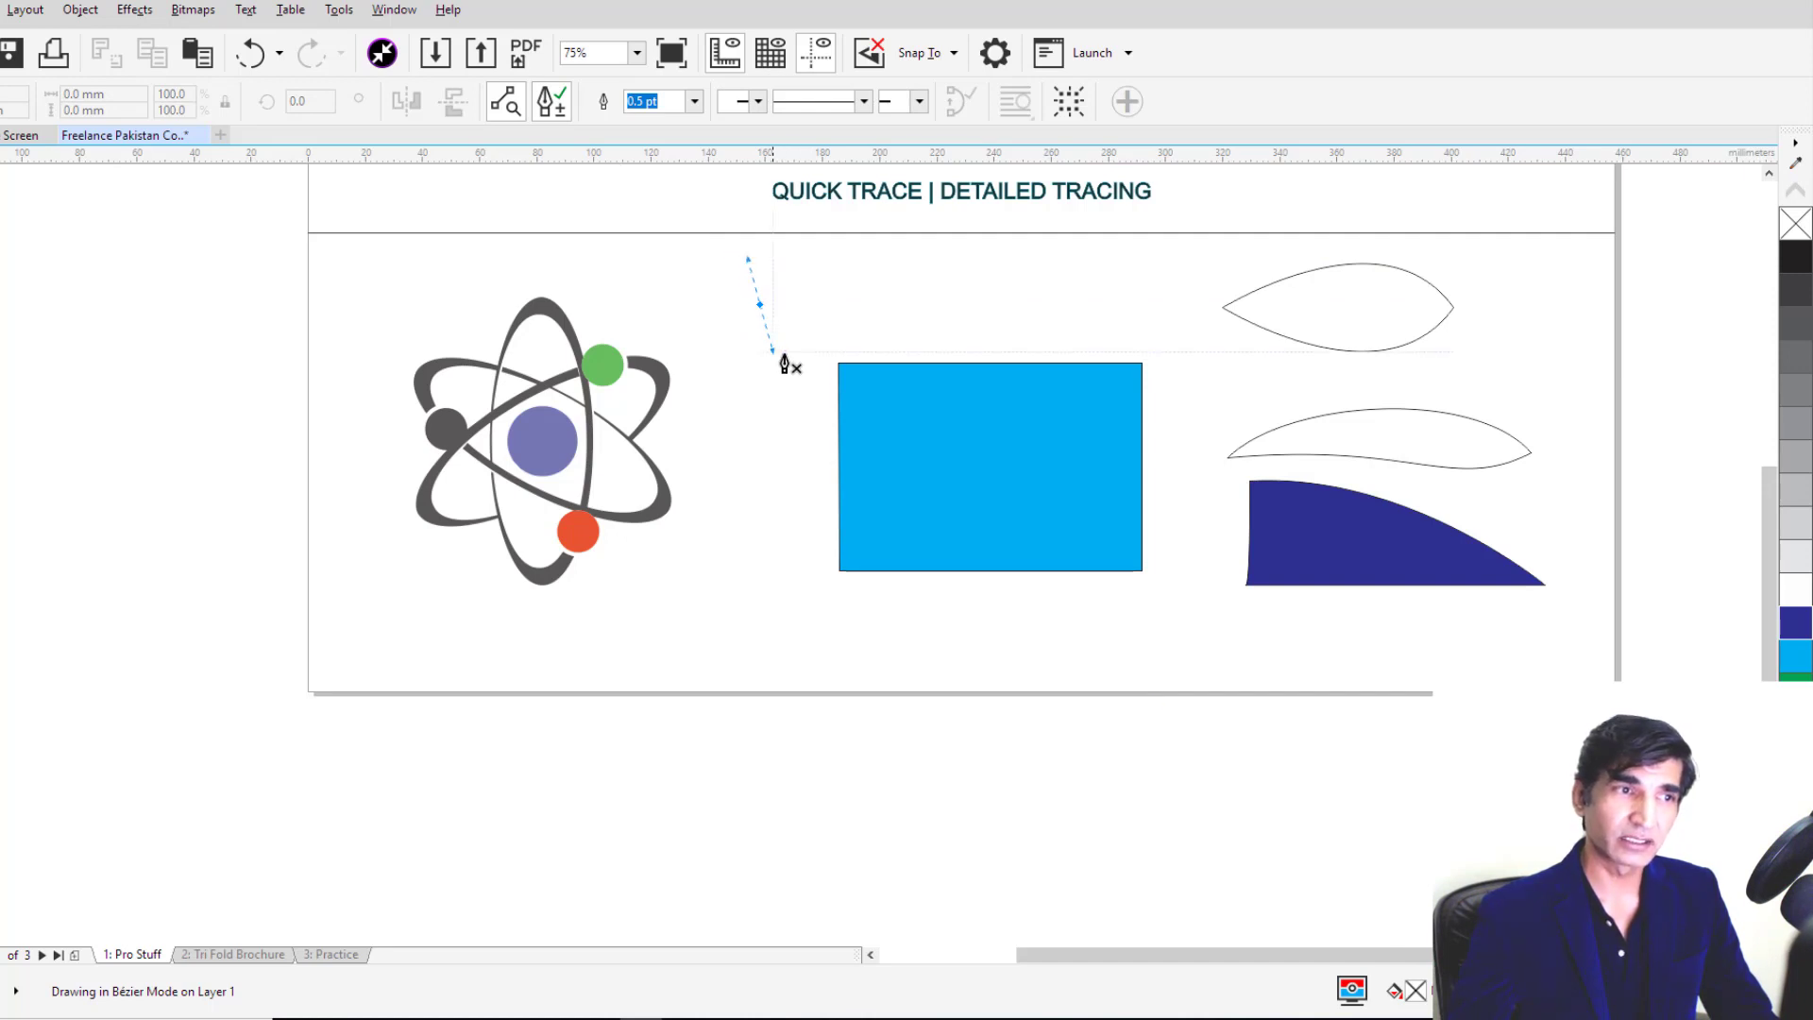
{"action": "left_click_drag", "start_coordinate": [781, 357], "coordinate": [793, 361]}
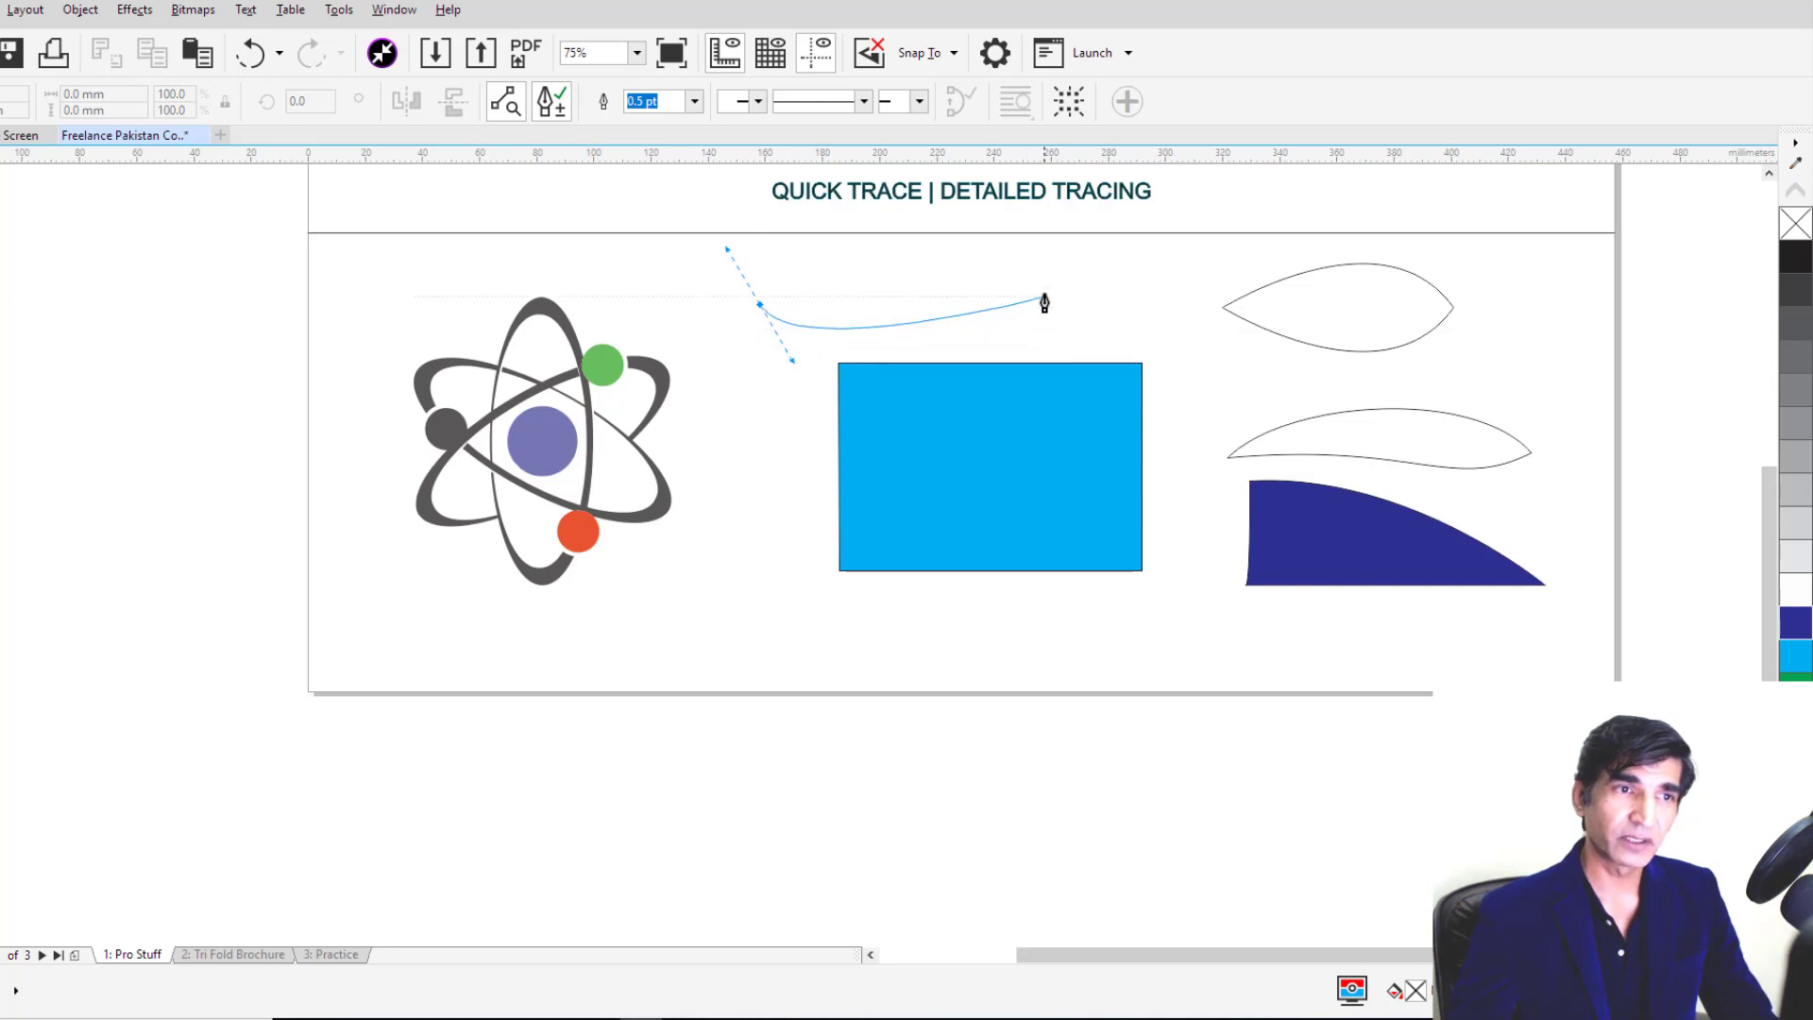
{"action": "left_click_drag", "start_coordinate": [1045, 303], "coordinate": [1100, 265]}
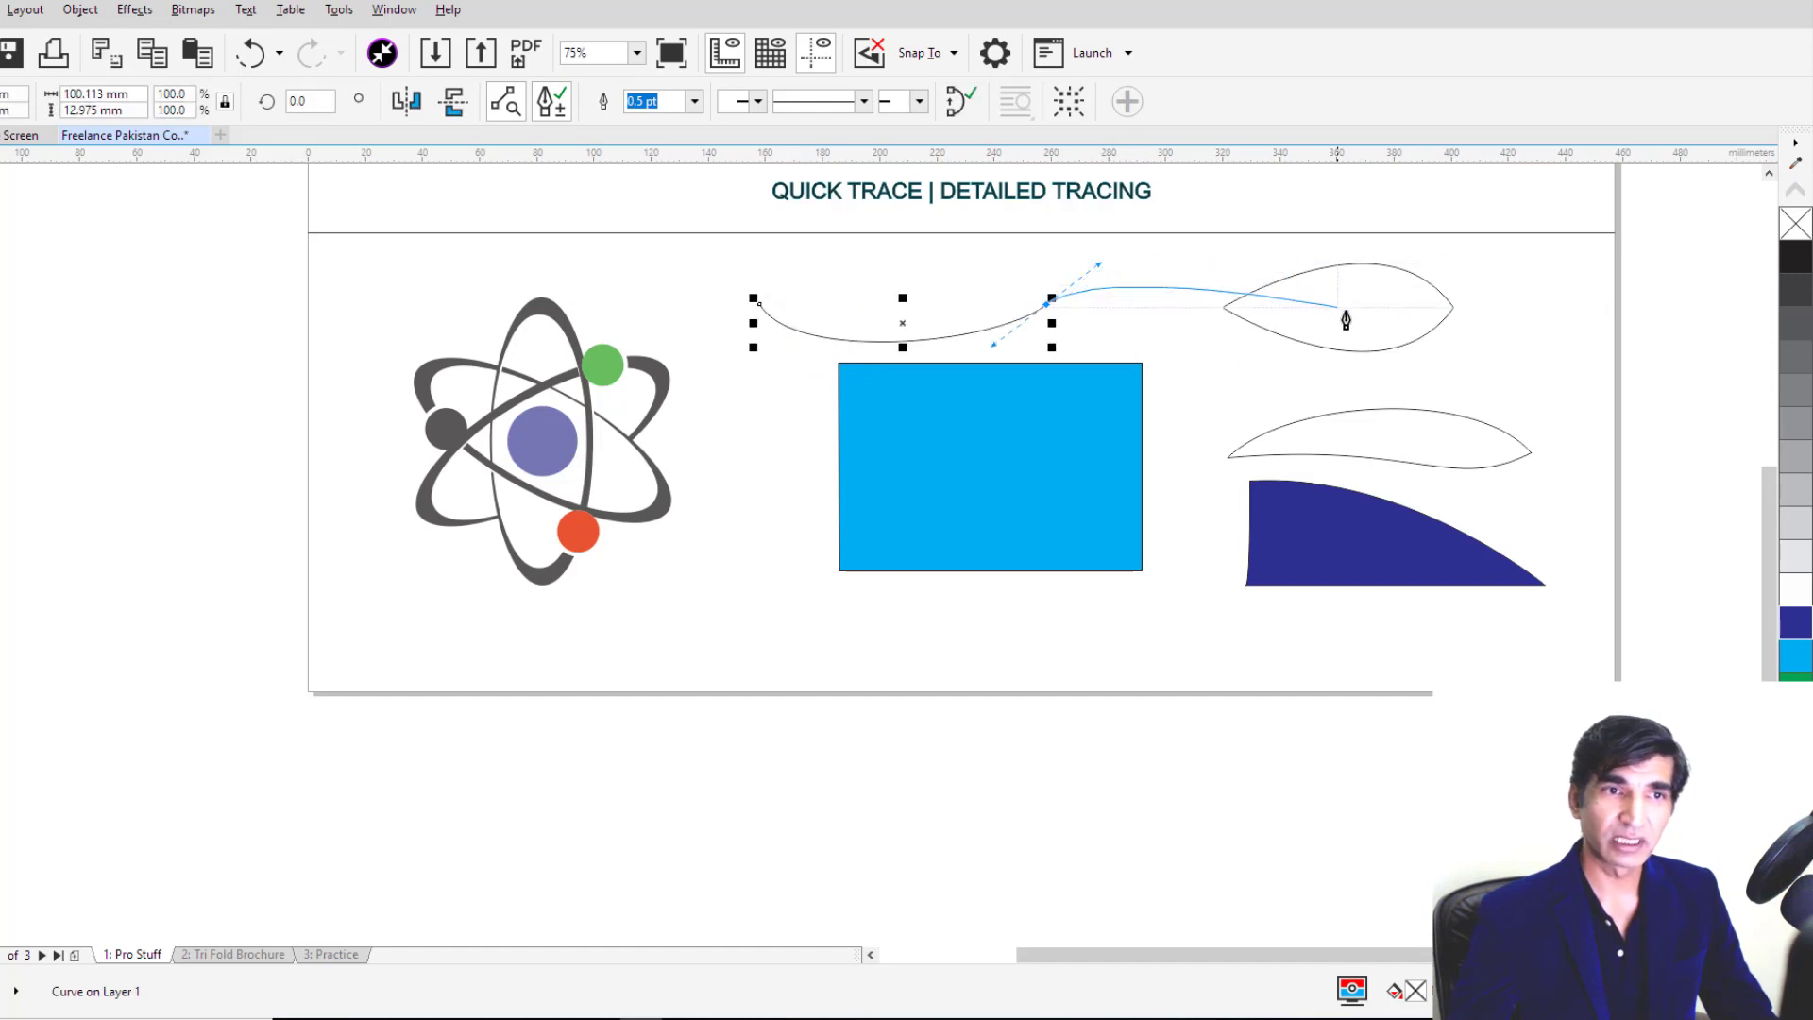
{"action": "left_click_drag", "start_coordinate": [1337, 307], "coordinate": [1455, 364]}
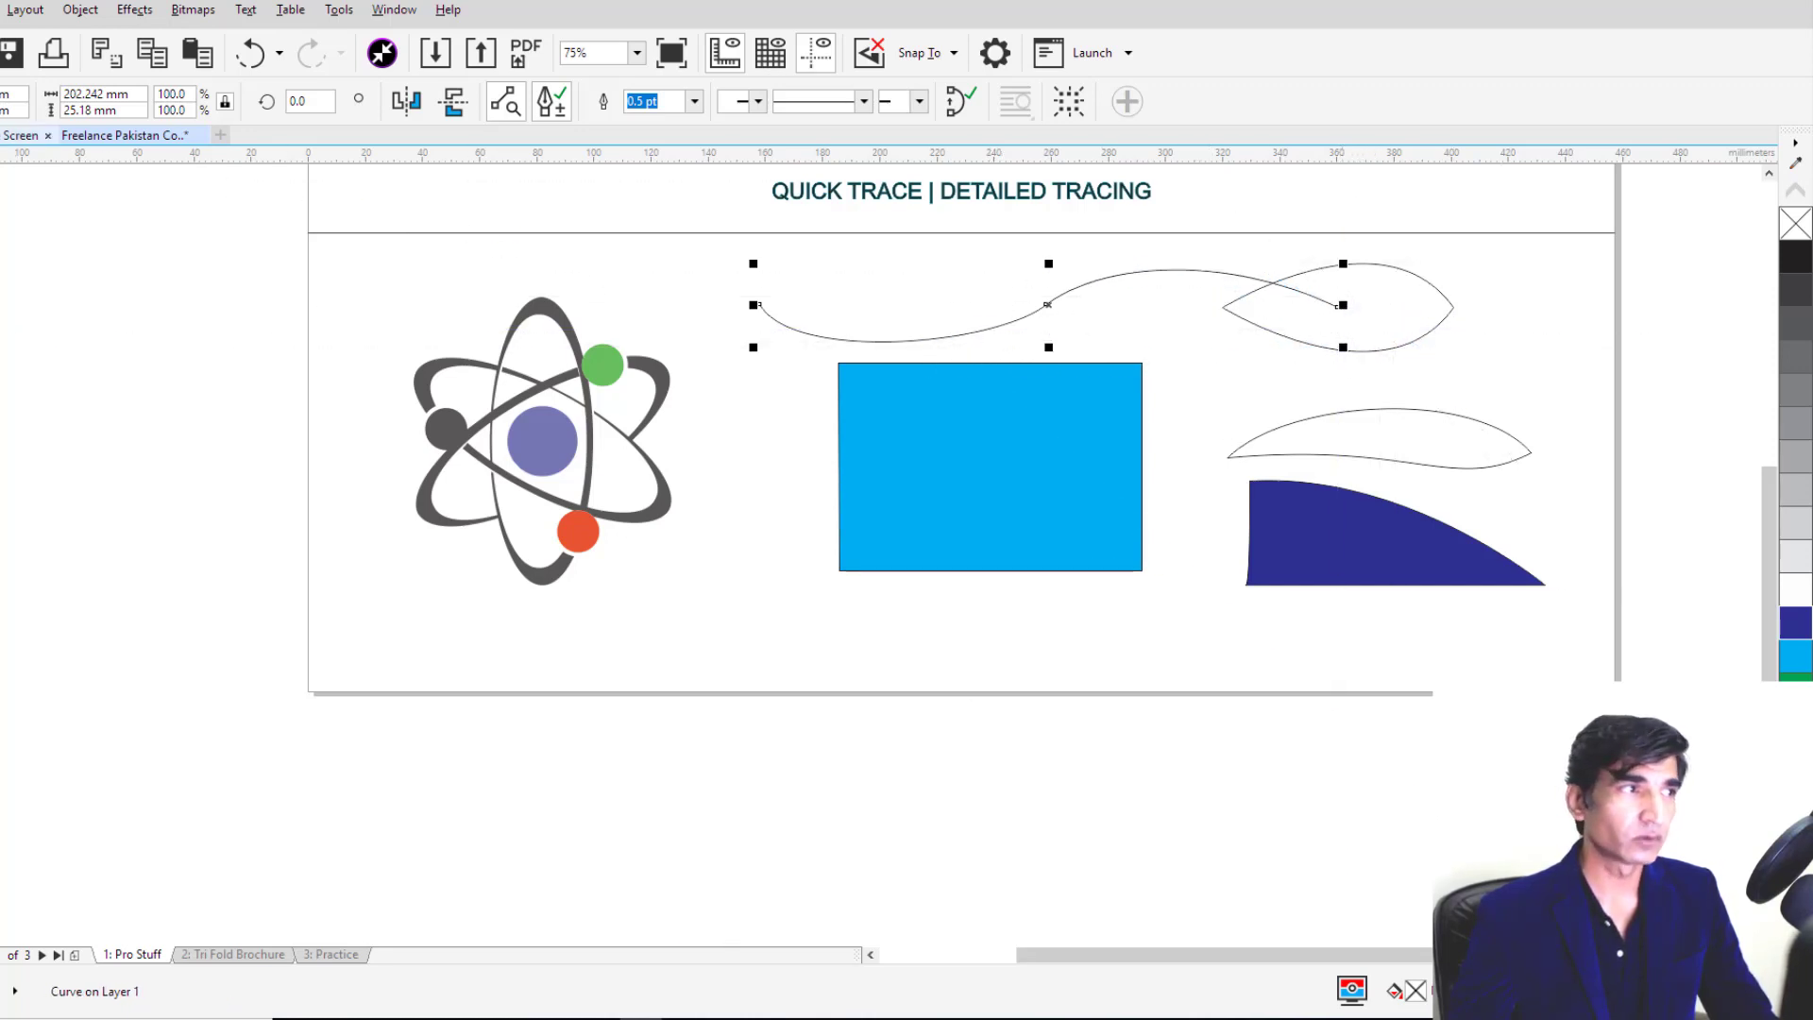
{"action": "left_click", "coordinate": [0, 144]}
{"action": "left_click_drag", "start_coordinate": [1049, 305], "coordinate": [990, 282]}
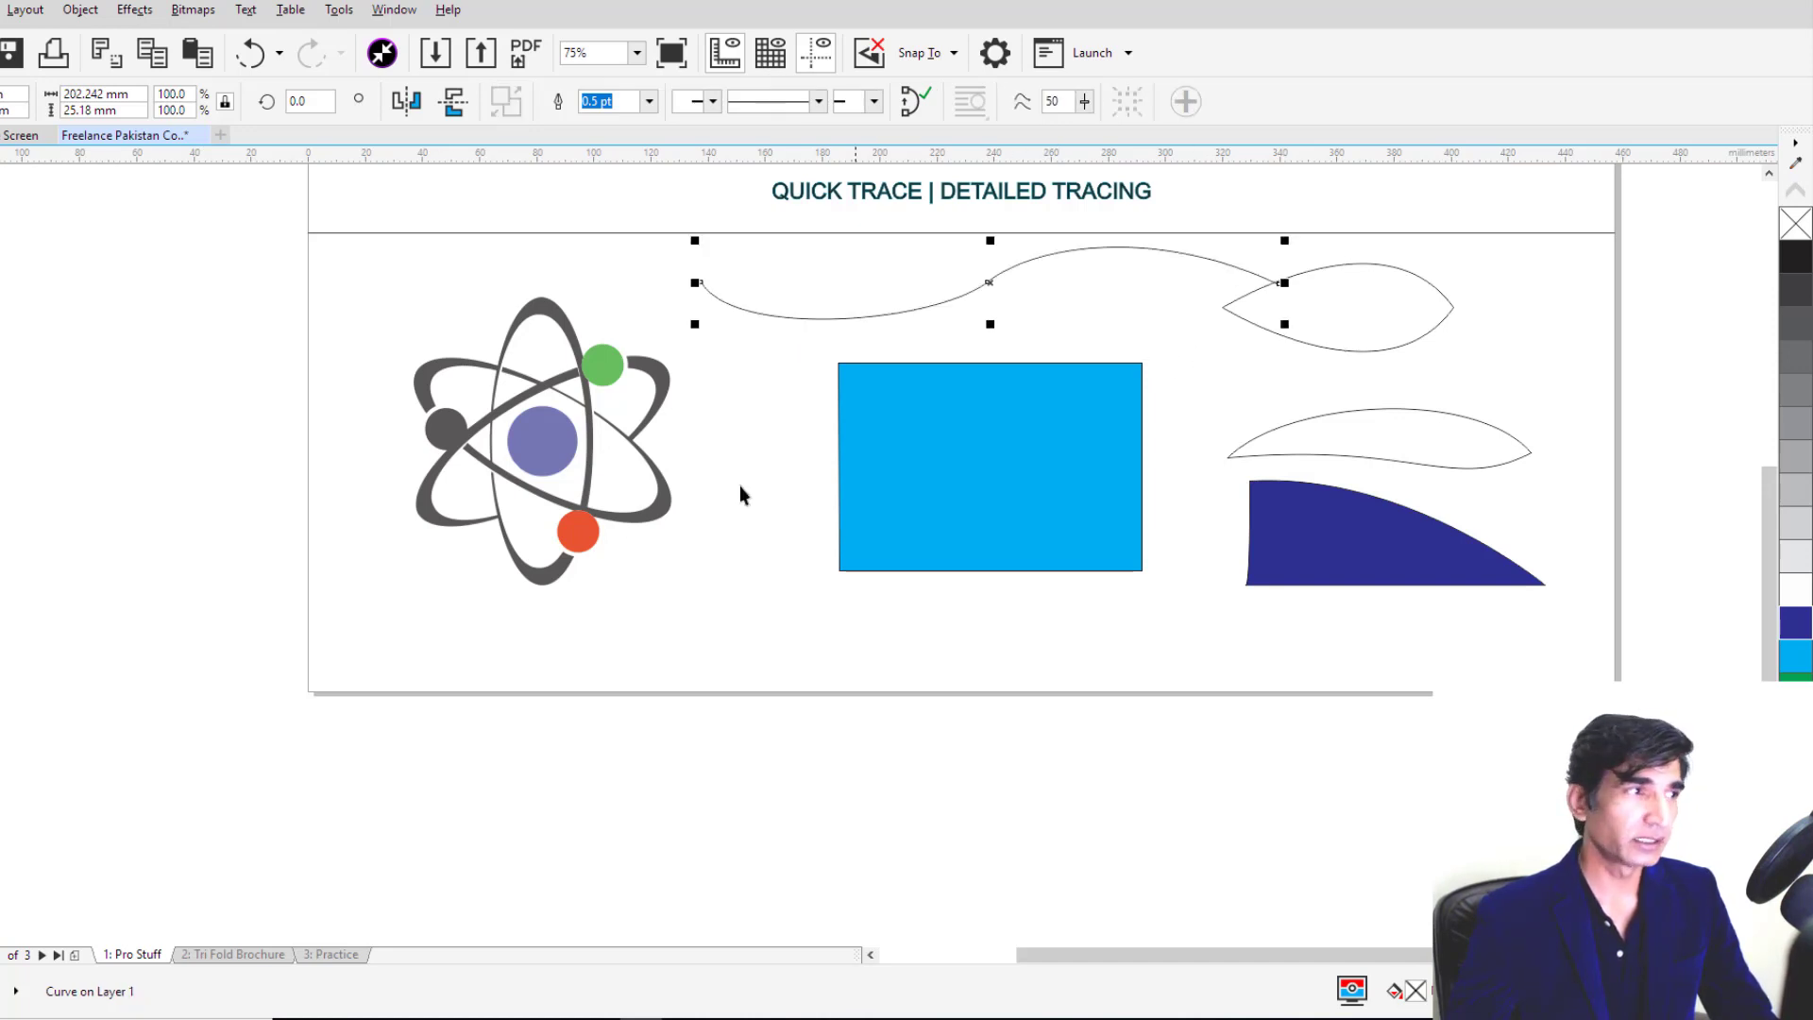
Step: Draw a closed rectangle about 147 by 56 mm from straight Freehand segments, straddling the page's lower edge below the cyan rectangle
{"action": "left_click", "coordinate": [0, 359]}
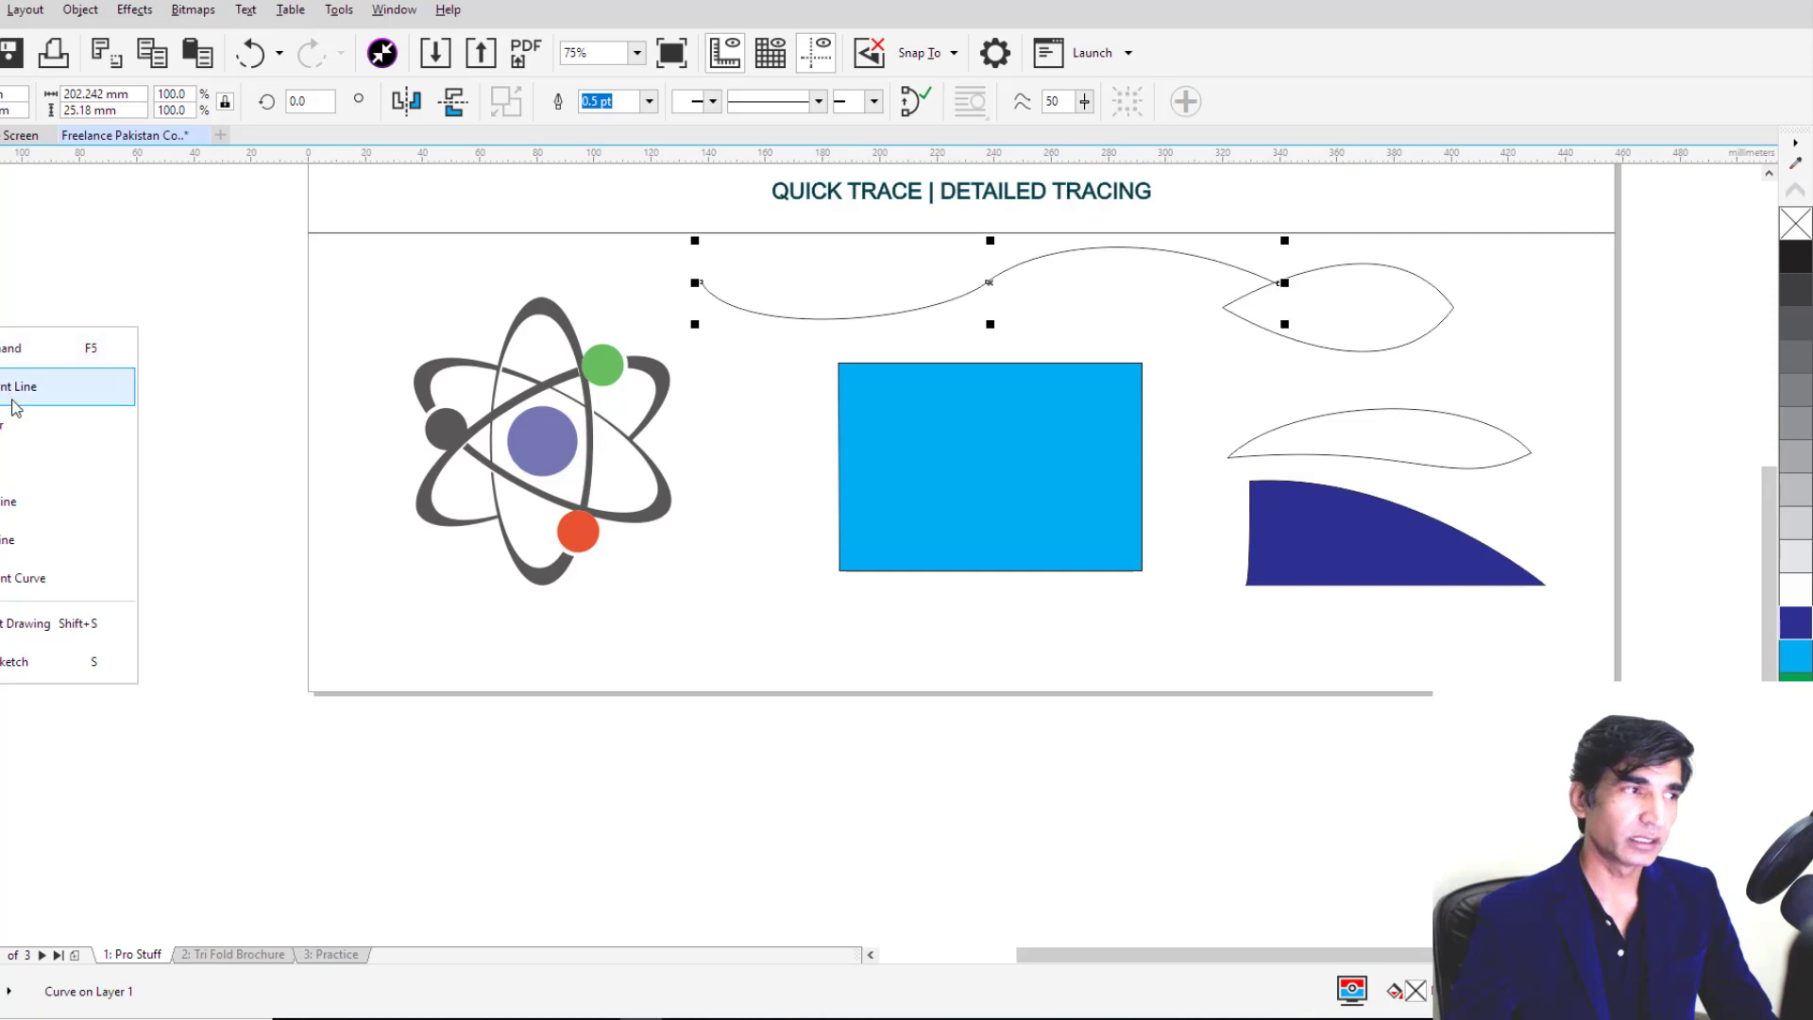
{"action": "left_click", "coordinate": [8, 349]}
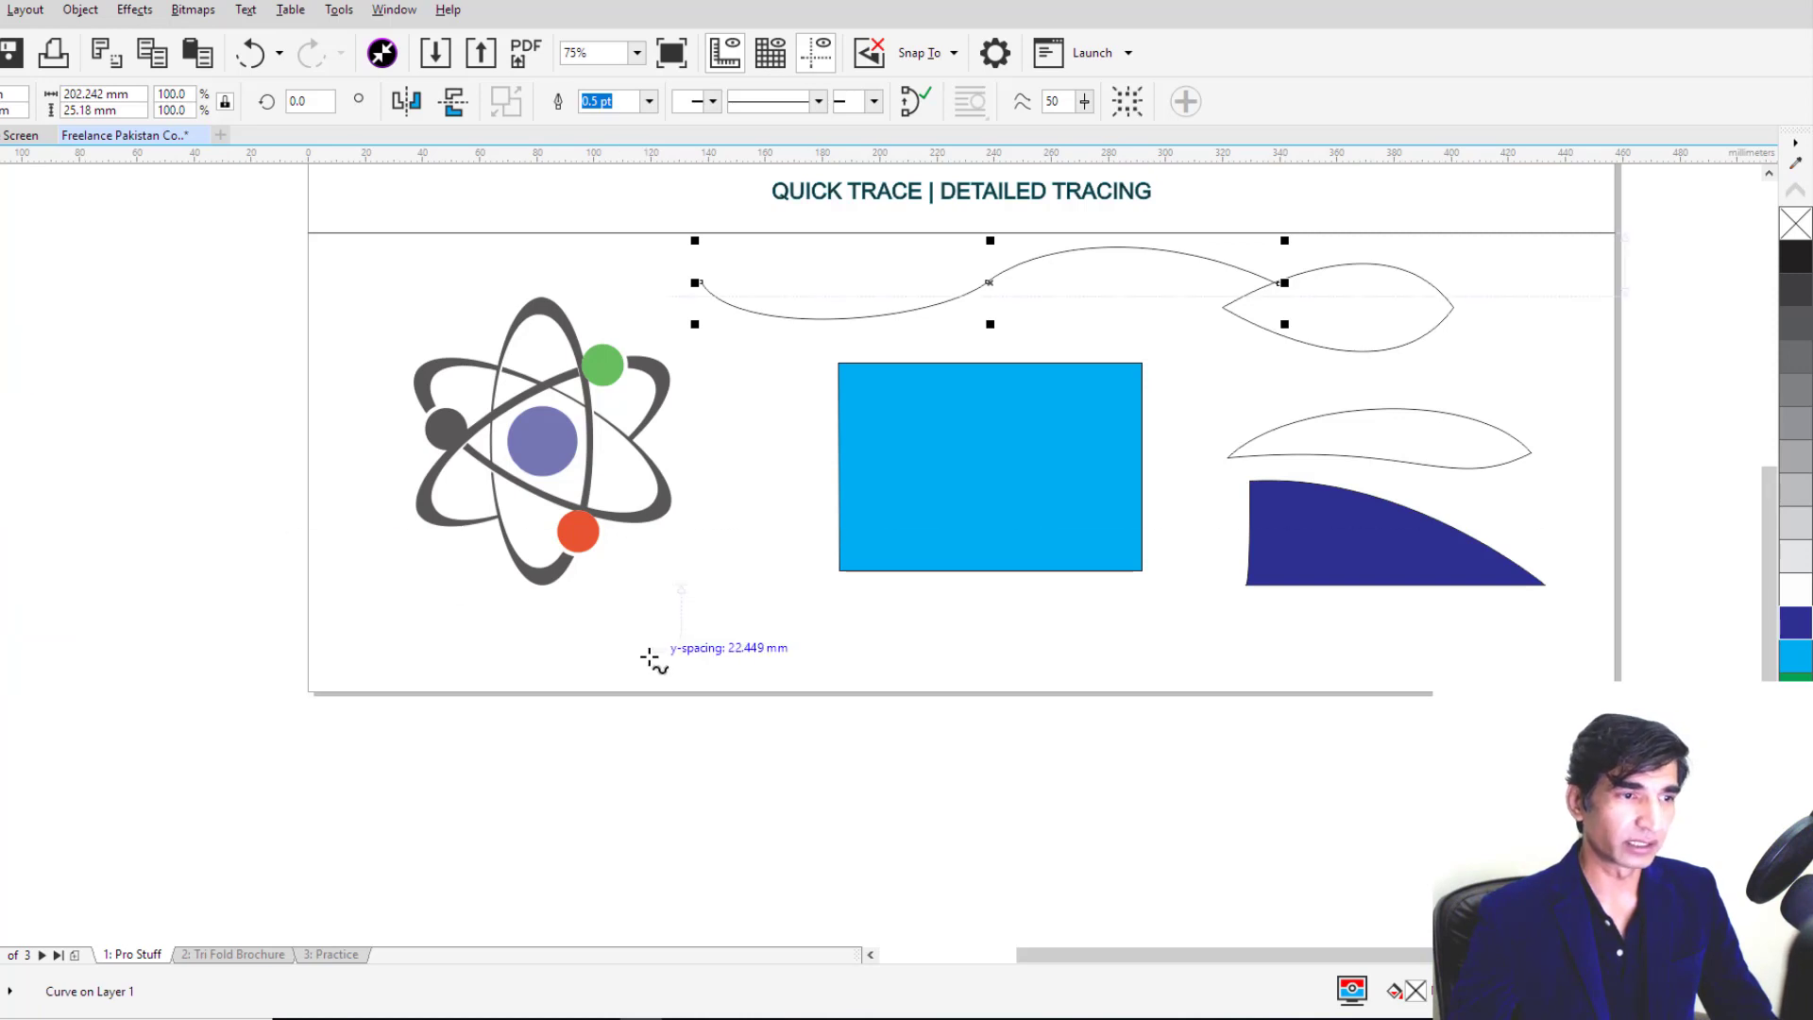
{"action": "left_click", "coordinate": [643, 638]}
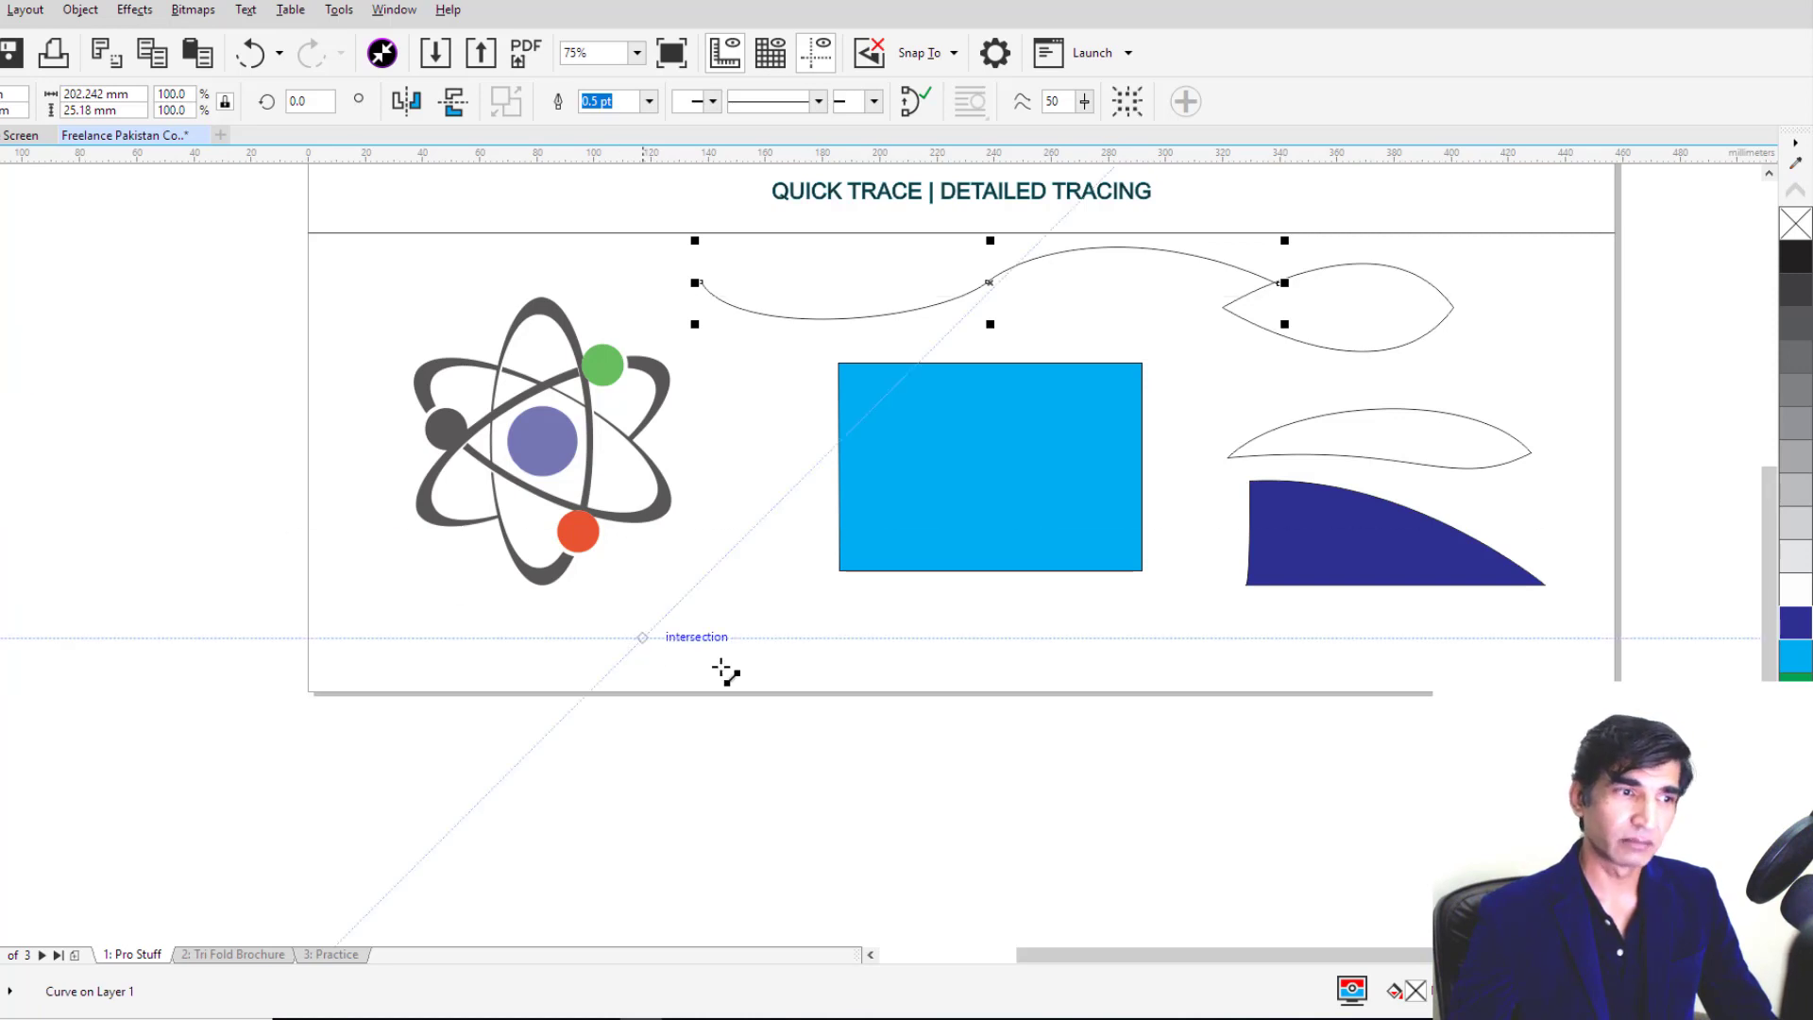
{"action": "left_click", "coordinate": [1064, 637]}
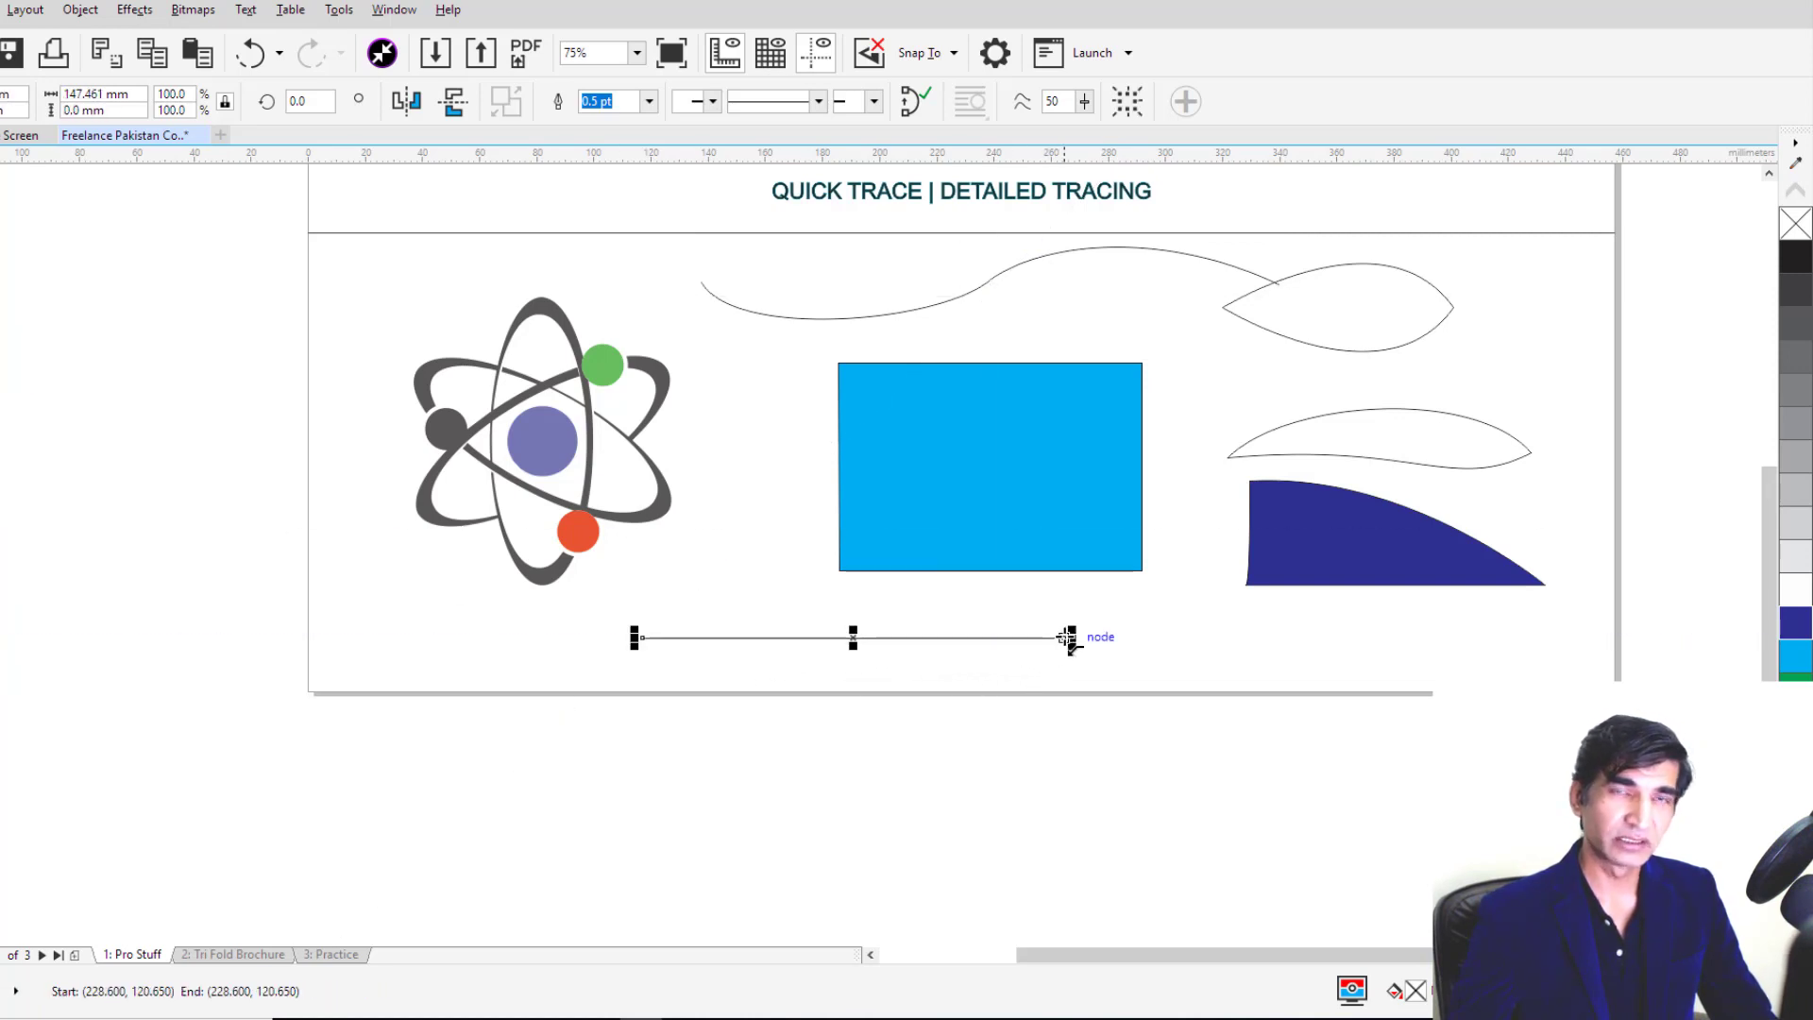
{"action": "left_click", "coordinate": [1068, 638]}
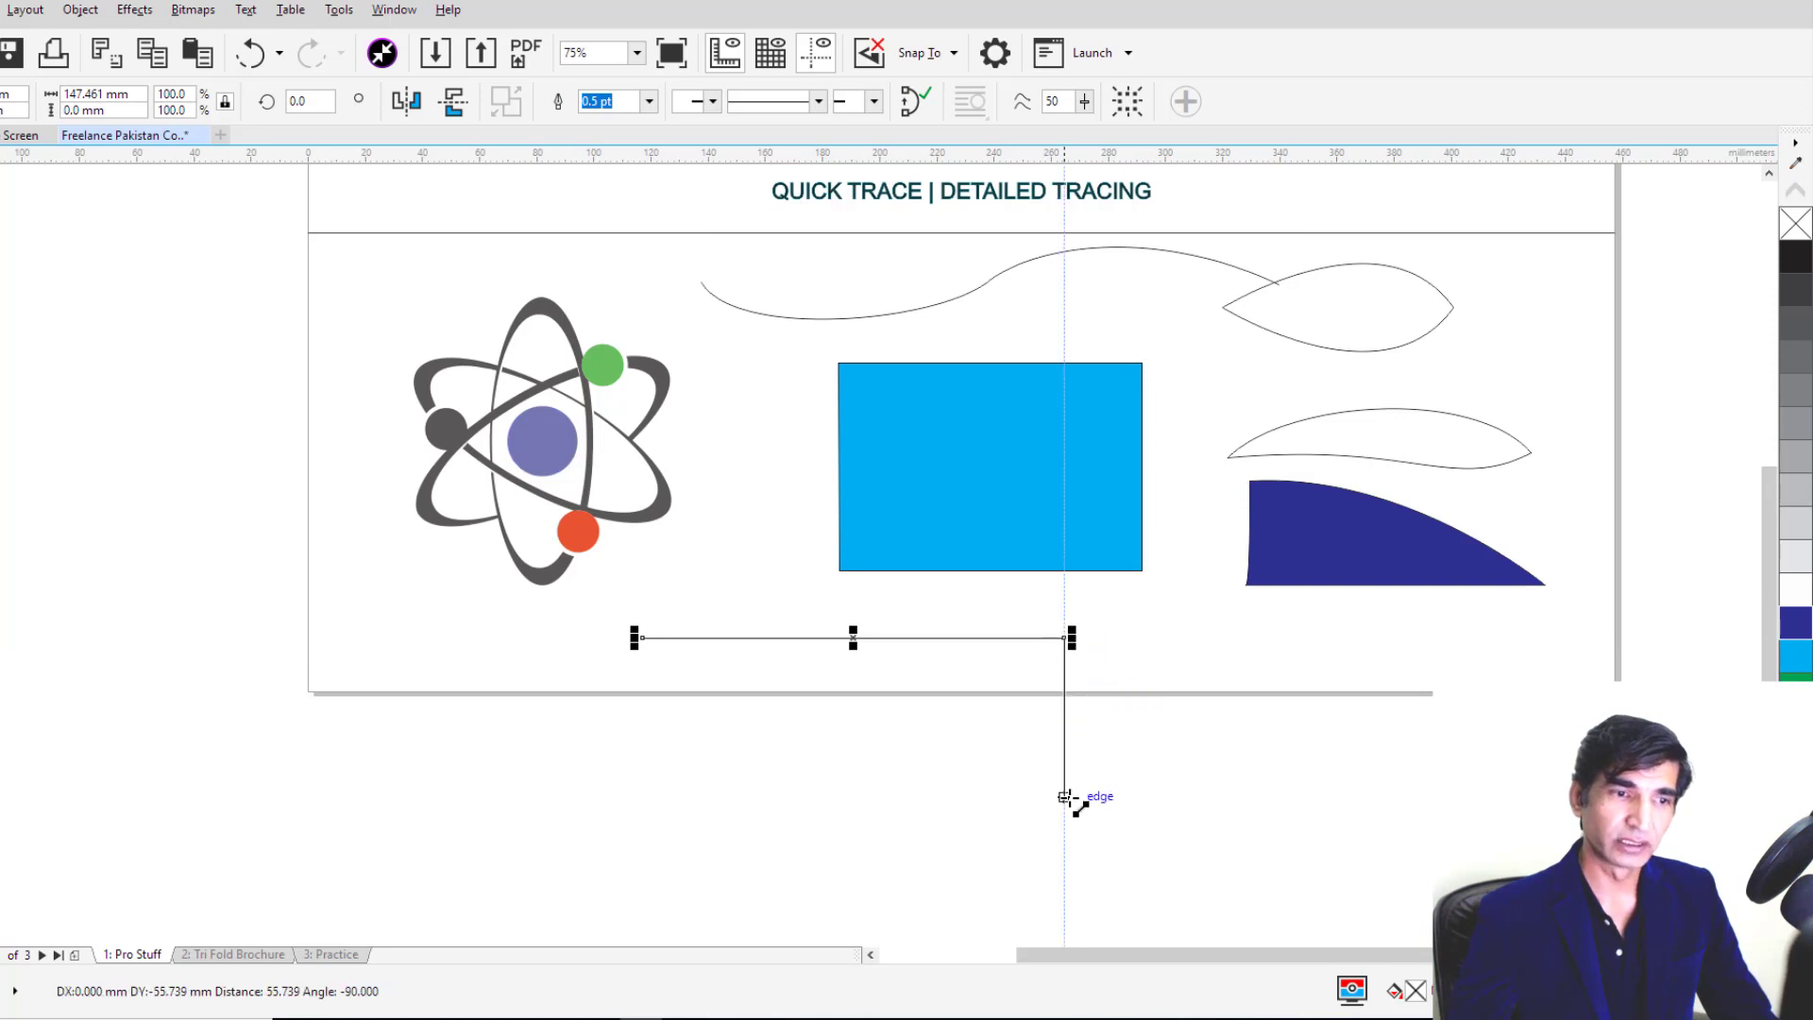
{"action": "left_click", "coordinate": [1066, 798]}
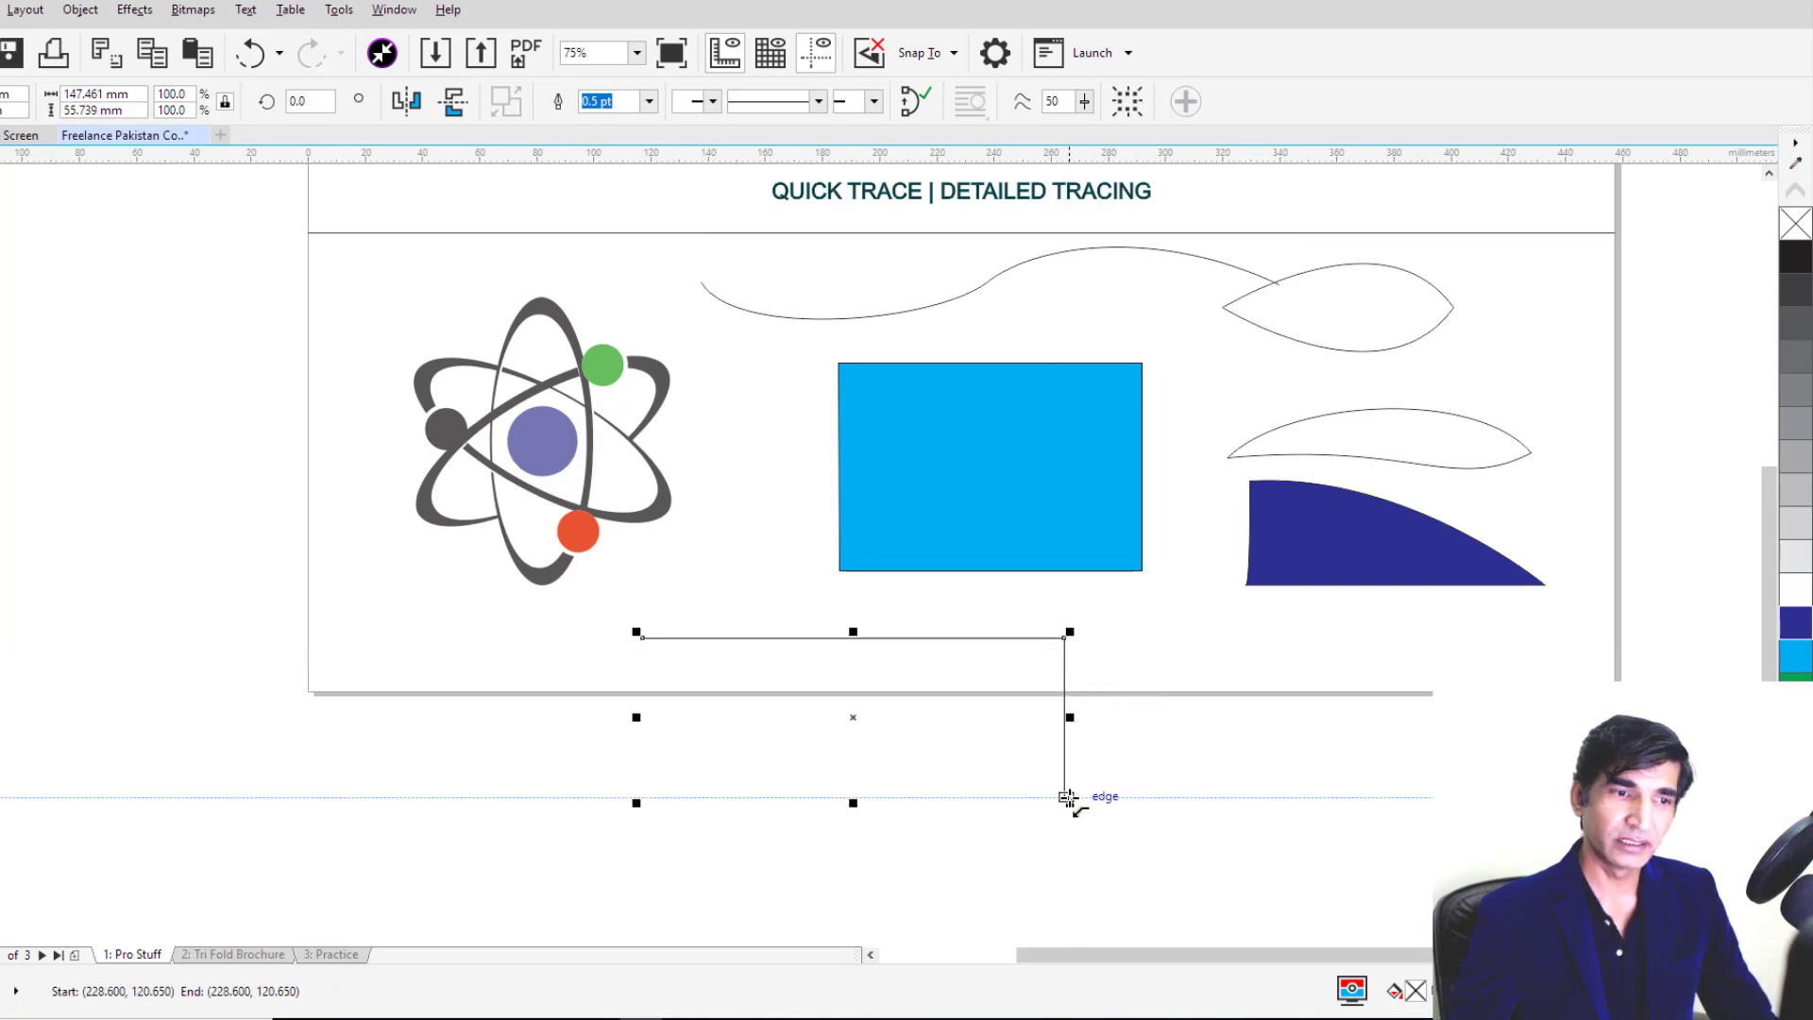
{"action": "left_click", "coordinate": [1066, 798]}
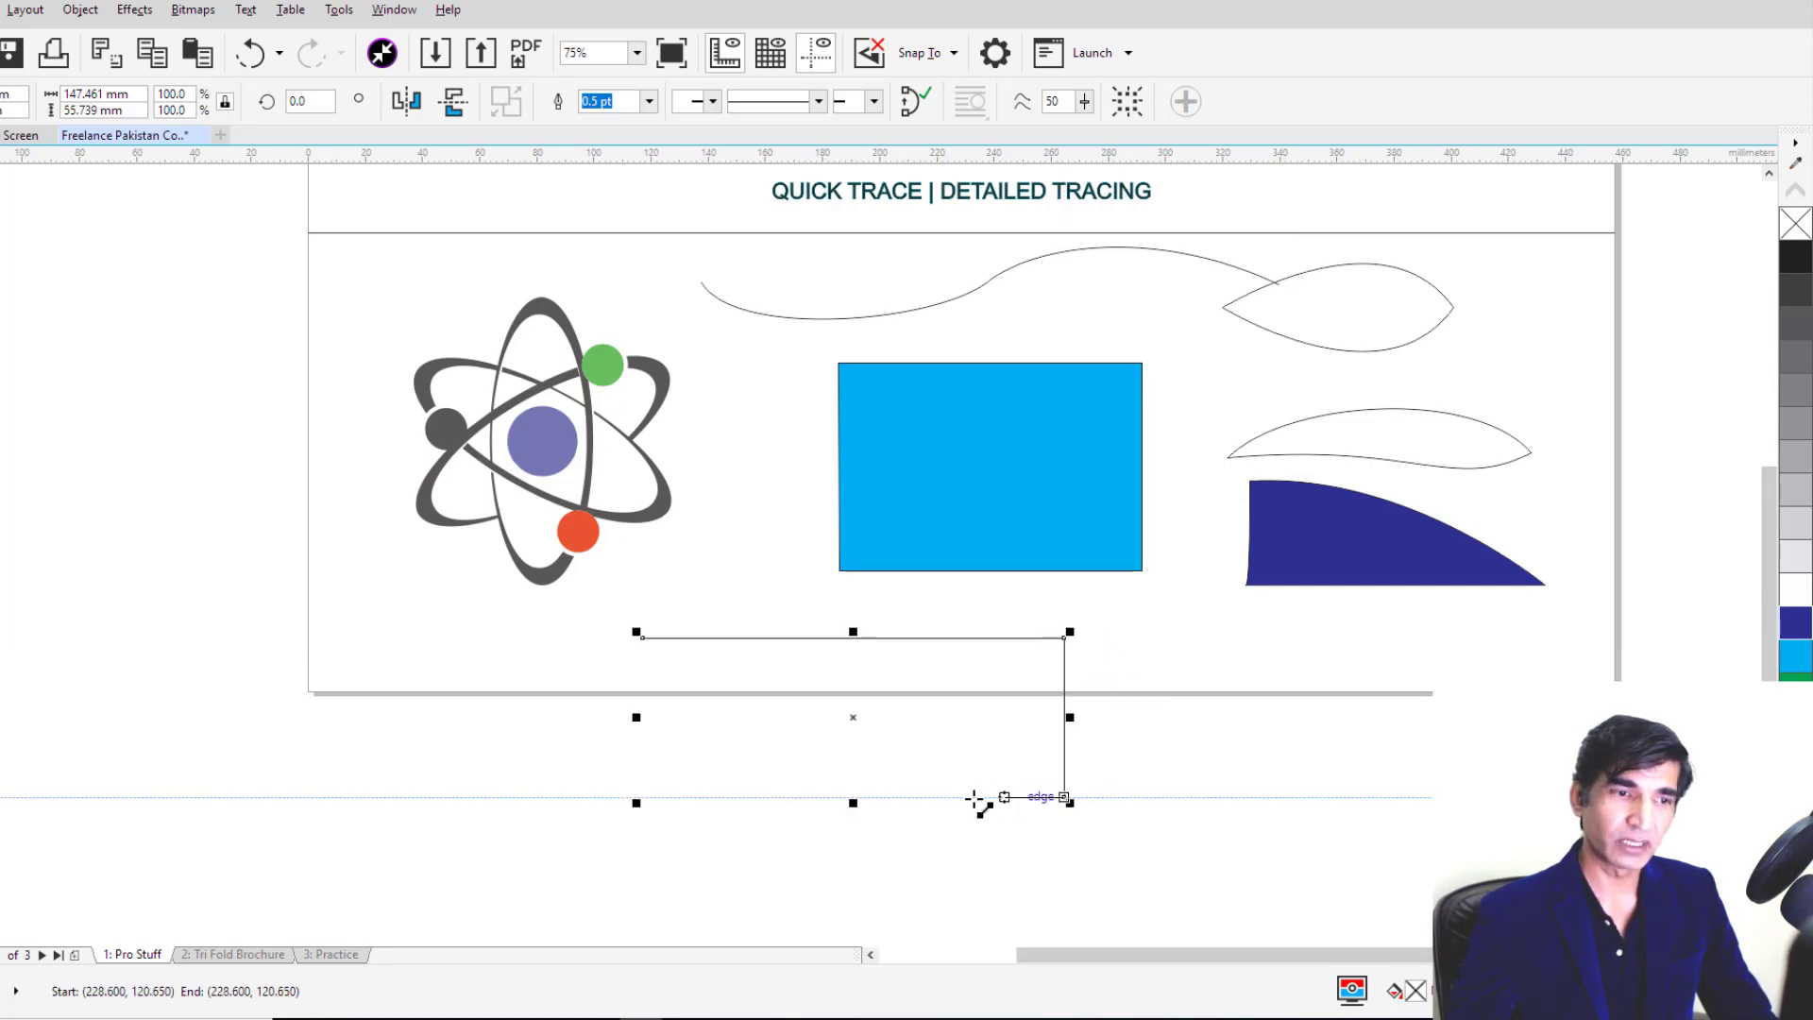
{"action": "left_click", "coordinate": [641, 798]}
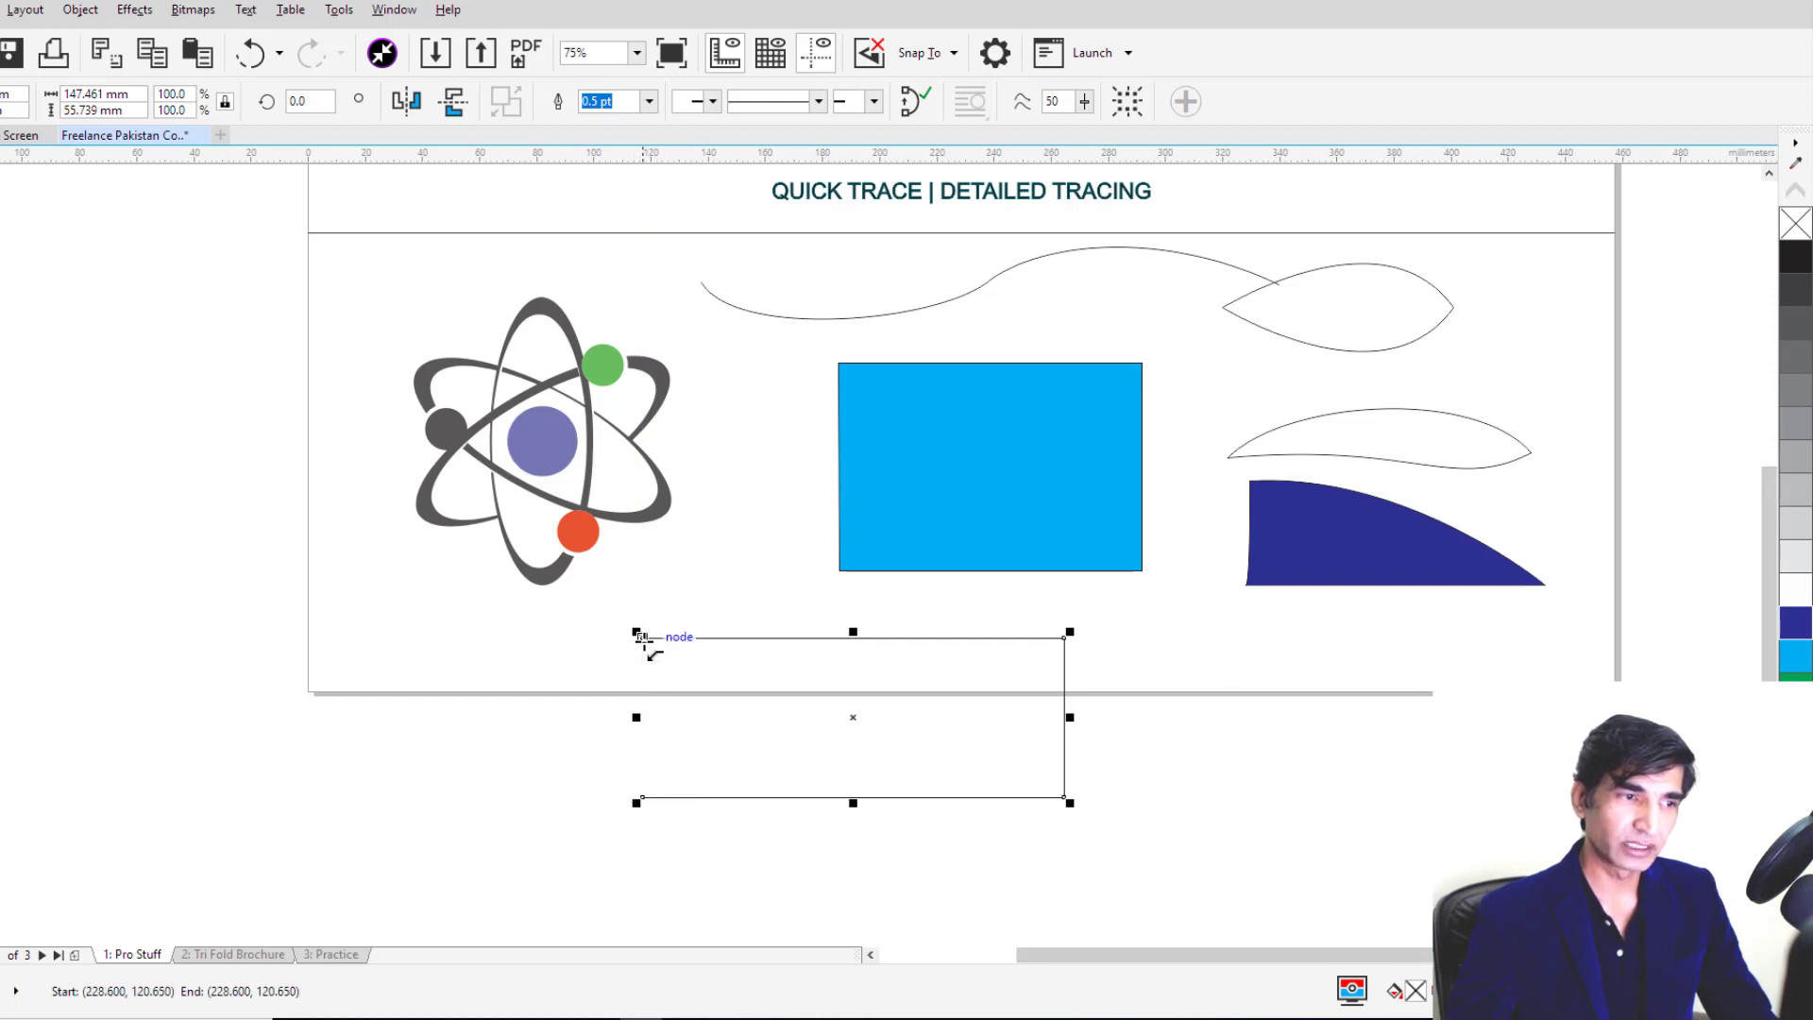
{"action": "left_click_drag", "start_coordinate": [641, 637], "coordinate": [642, 798]}
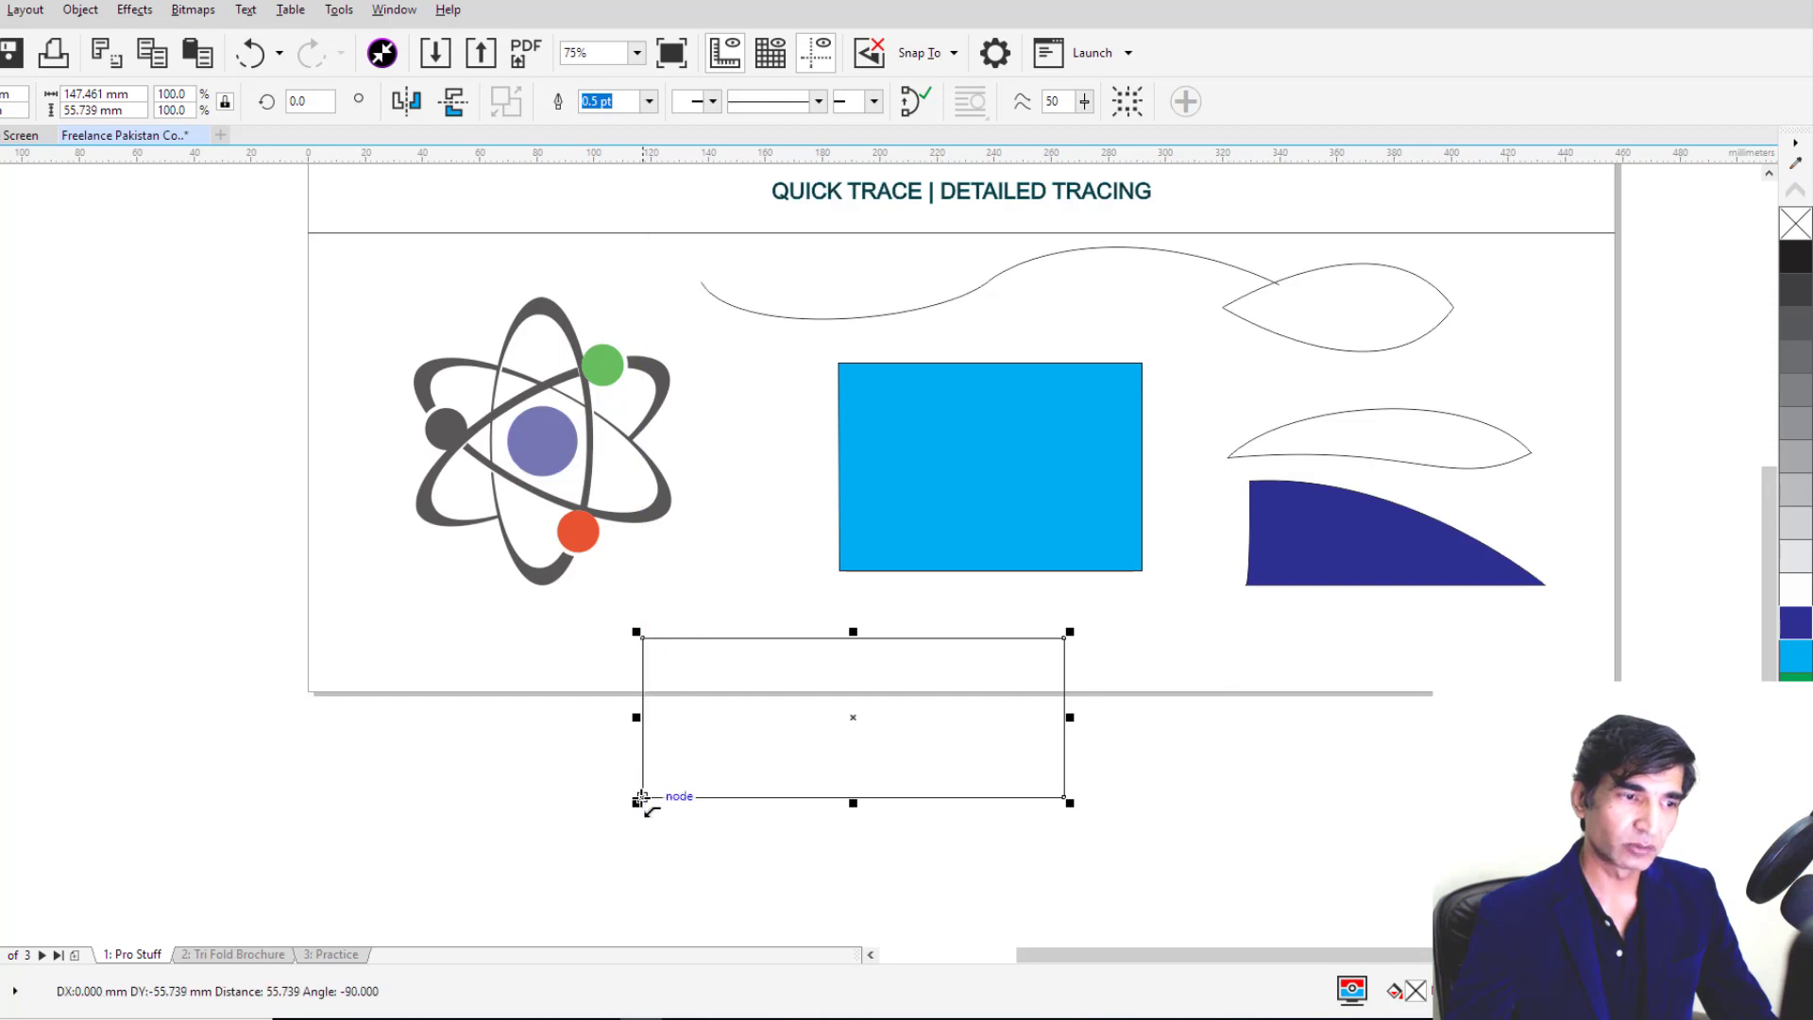
Step: Close the Freehand rectangle at its lower-left node, then fill it cyan and undo the fill
{"action": "left_click", "coordinate": [642, 798]}
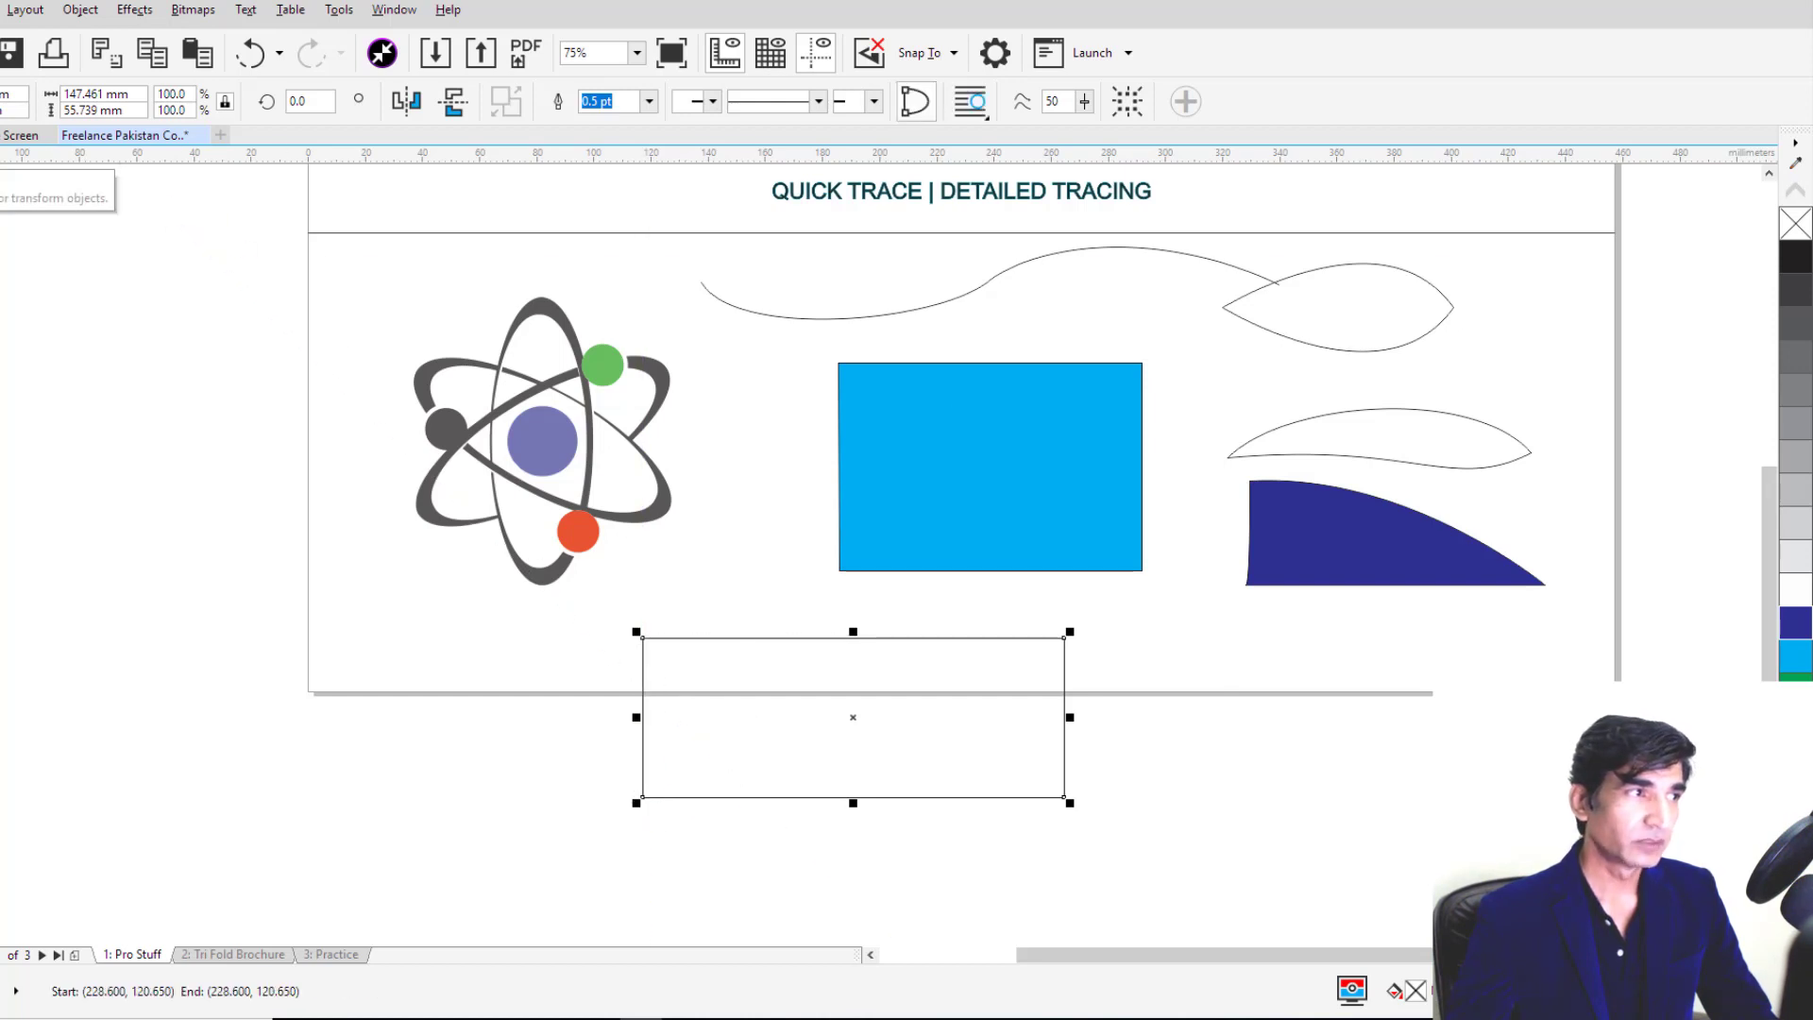
{"action": "left_click", "coordinate": [0, 162]}
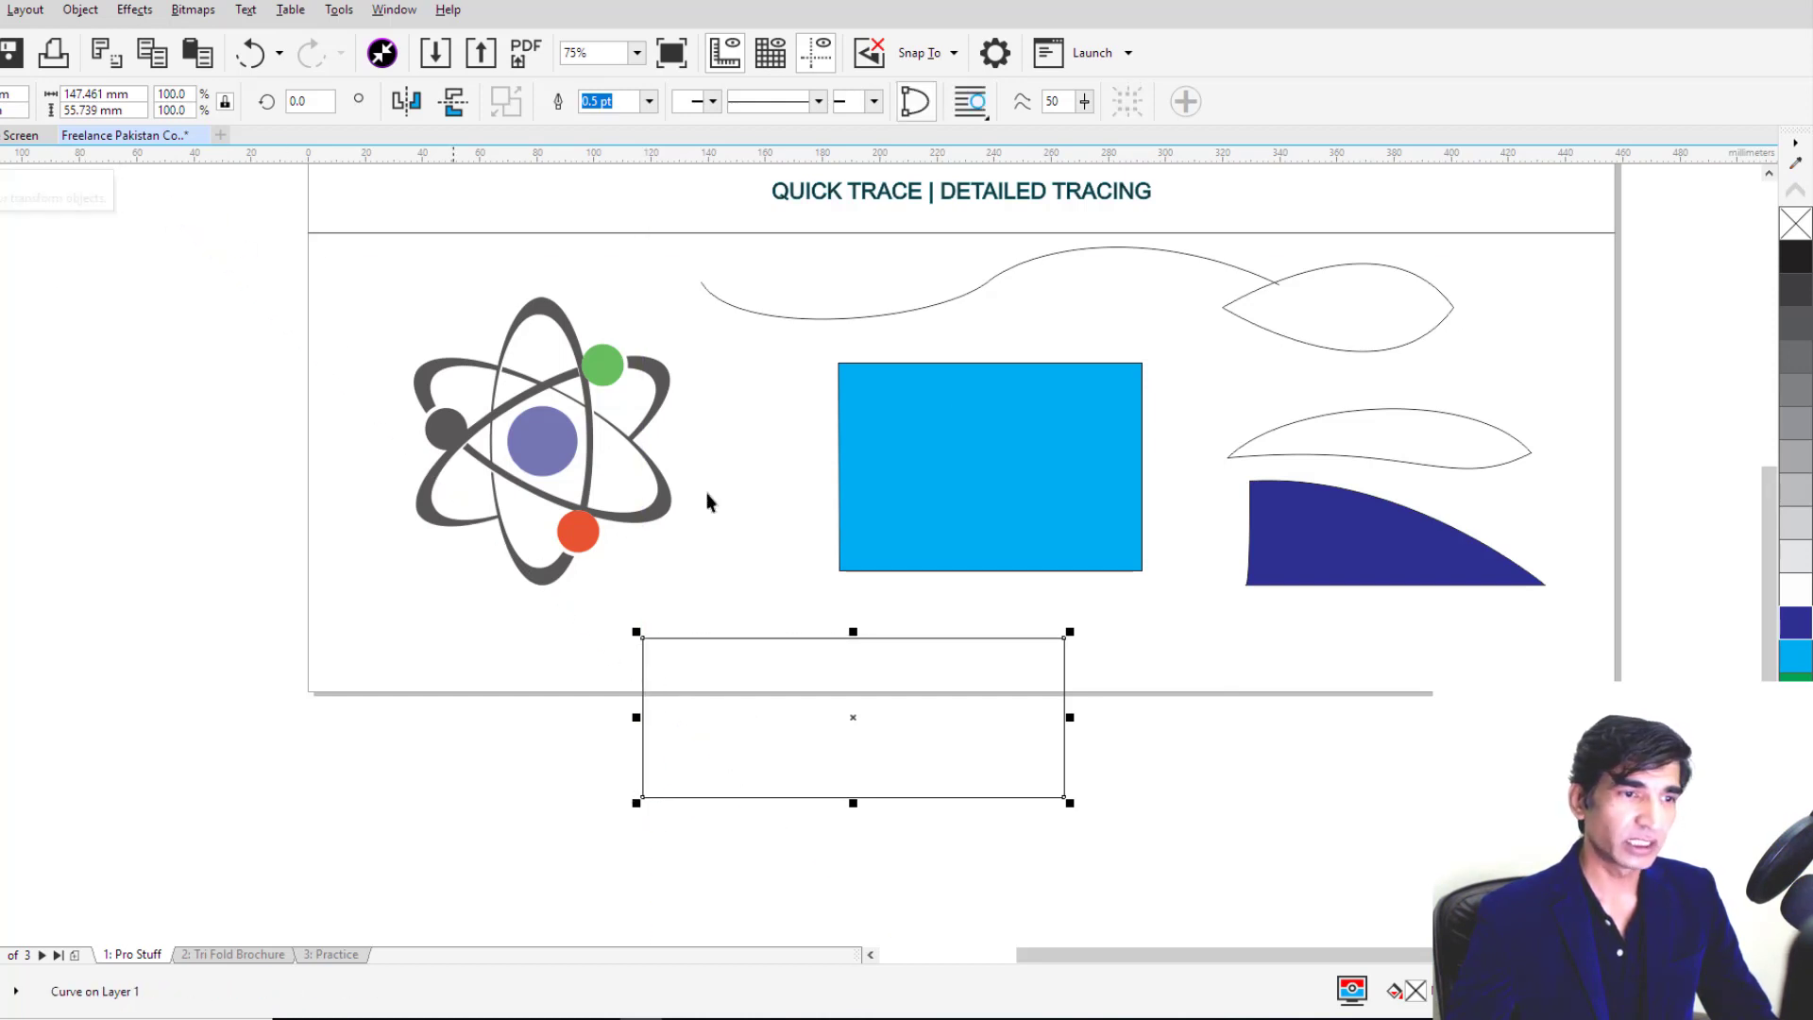
{"action": "left_click", "coordinate": [1792, 656]}
{"action": "key", "text": "ctrl+z"}
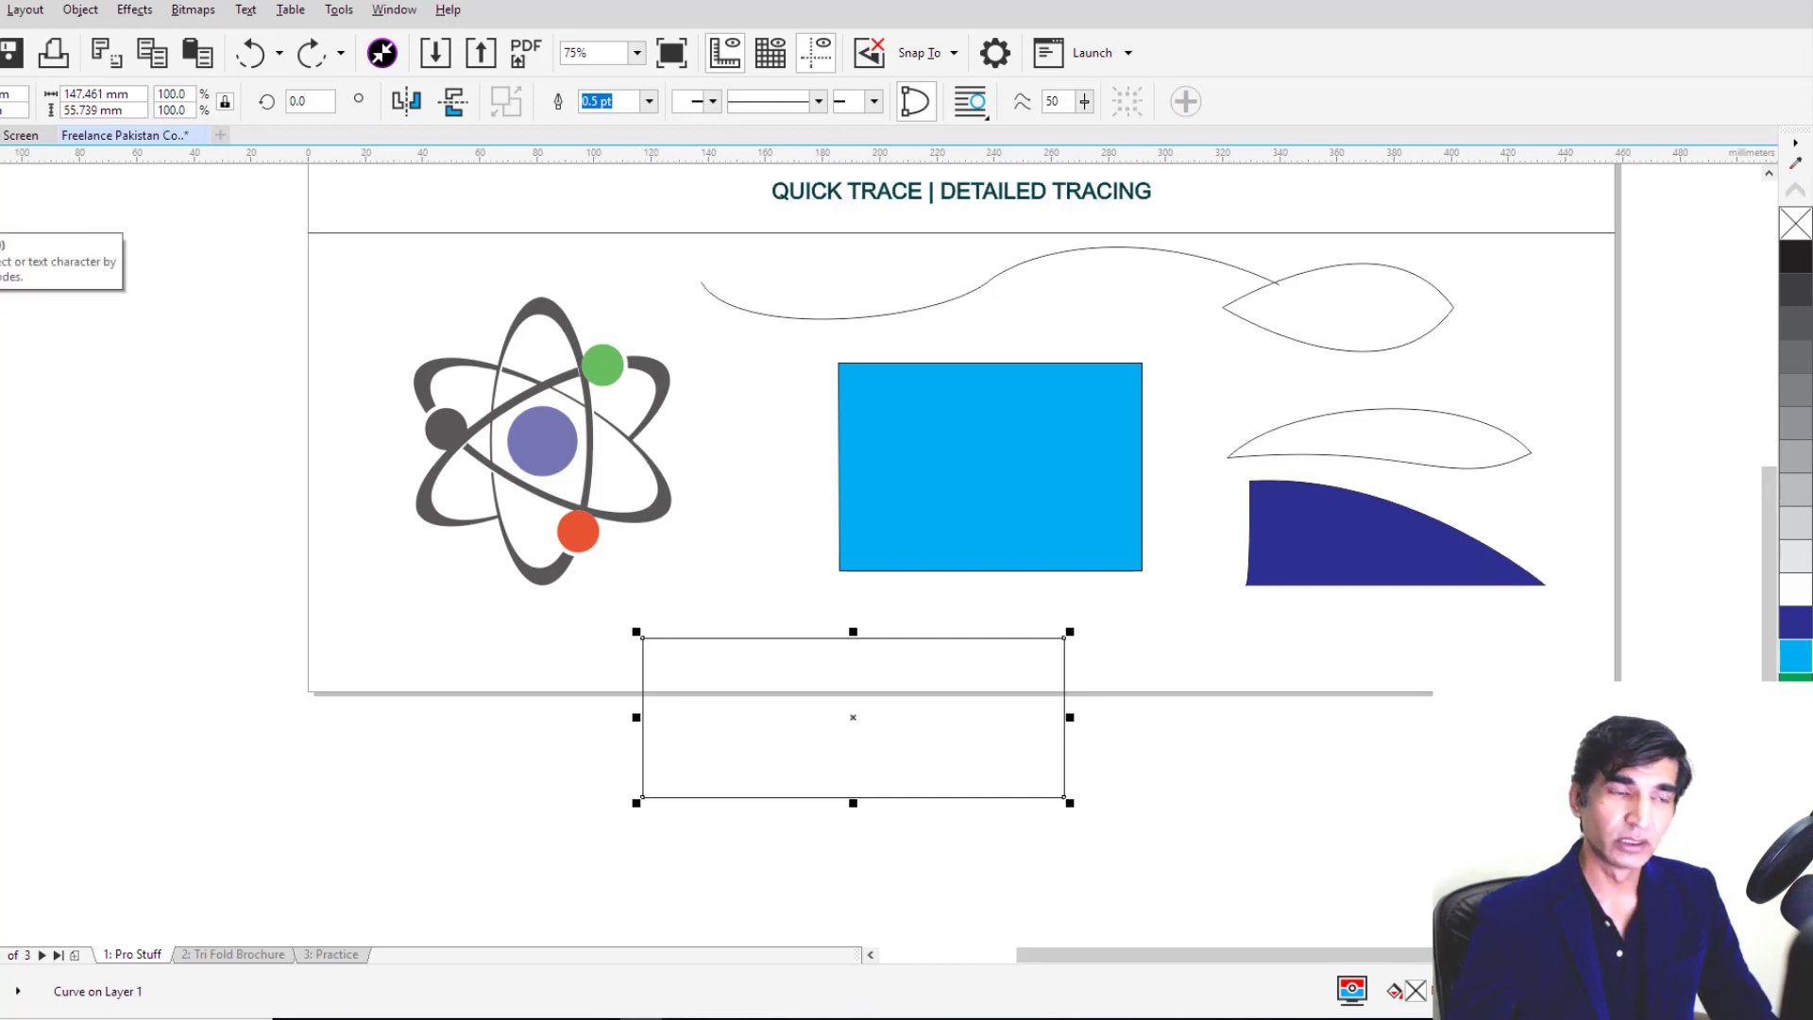
Step: Convert the rectangle's top and bottom edges to curves and bow both inward toward the middle
{"action": "left_click", "coordinate": [0, 213]}
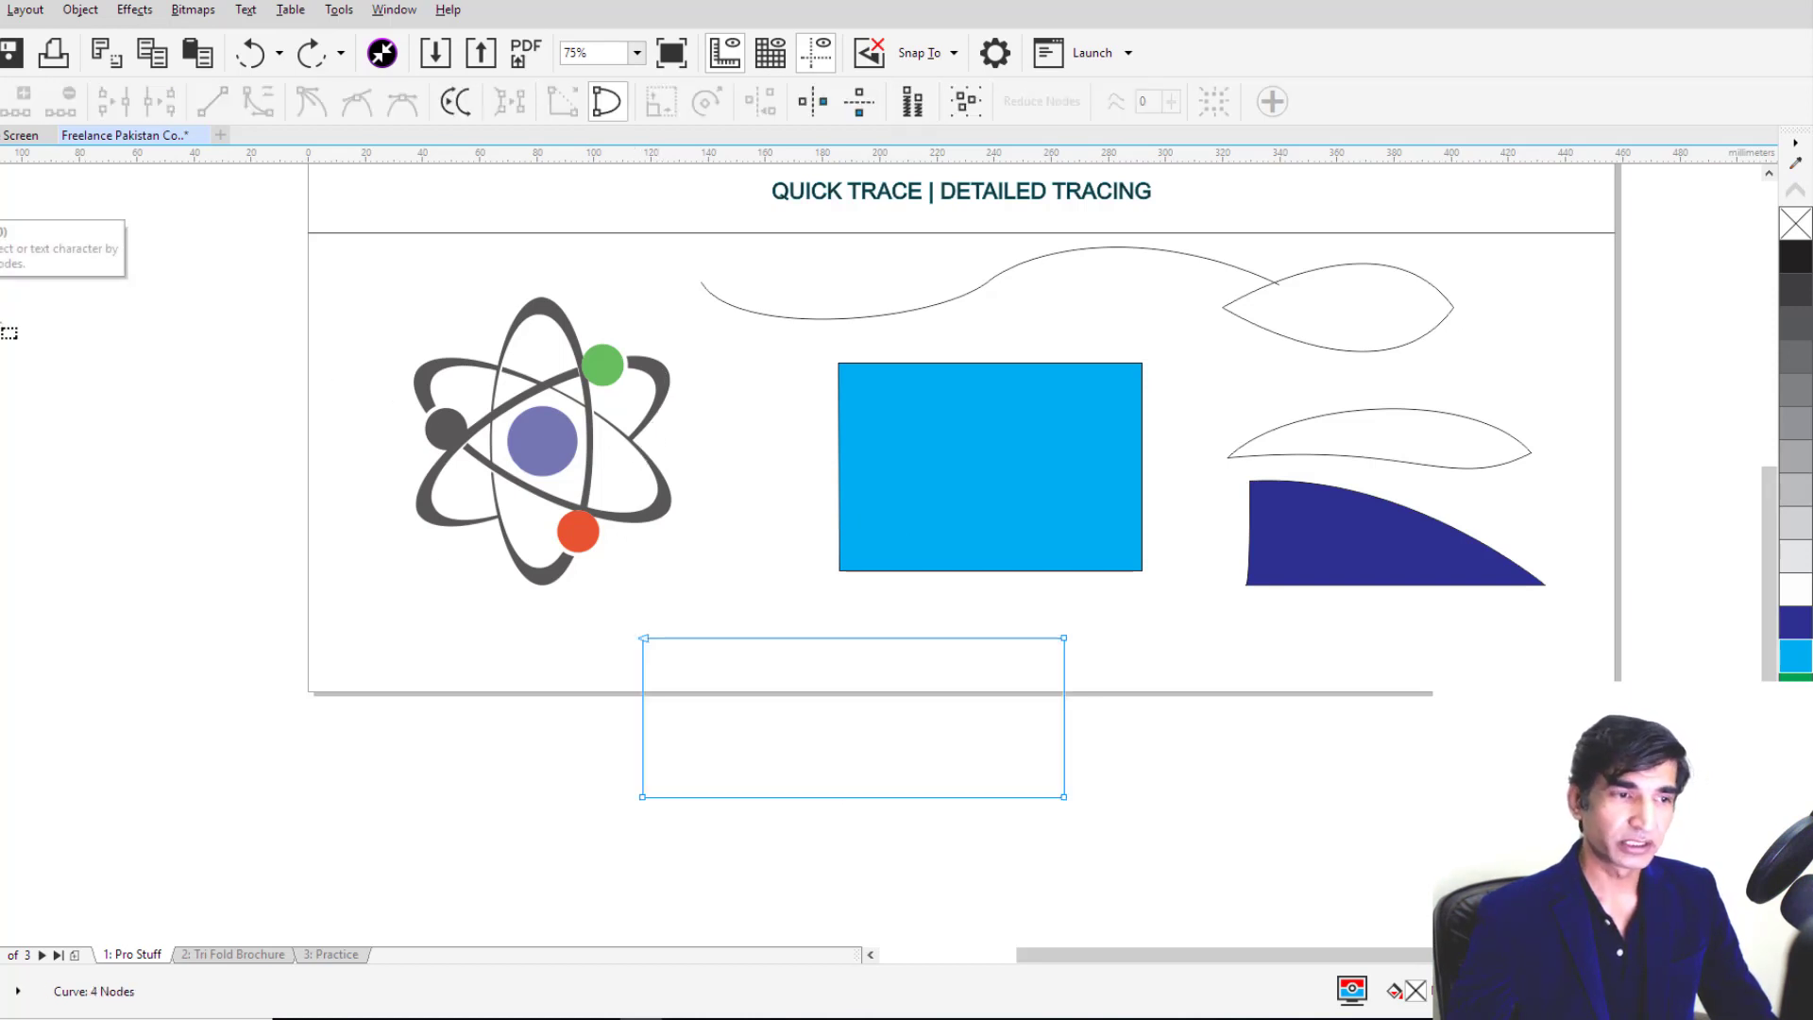
{"action": "right_click", "coordinate": [884, 639]}
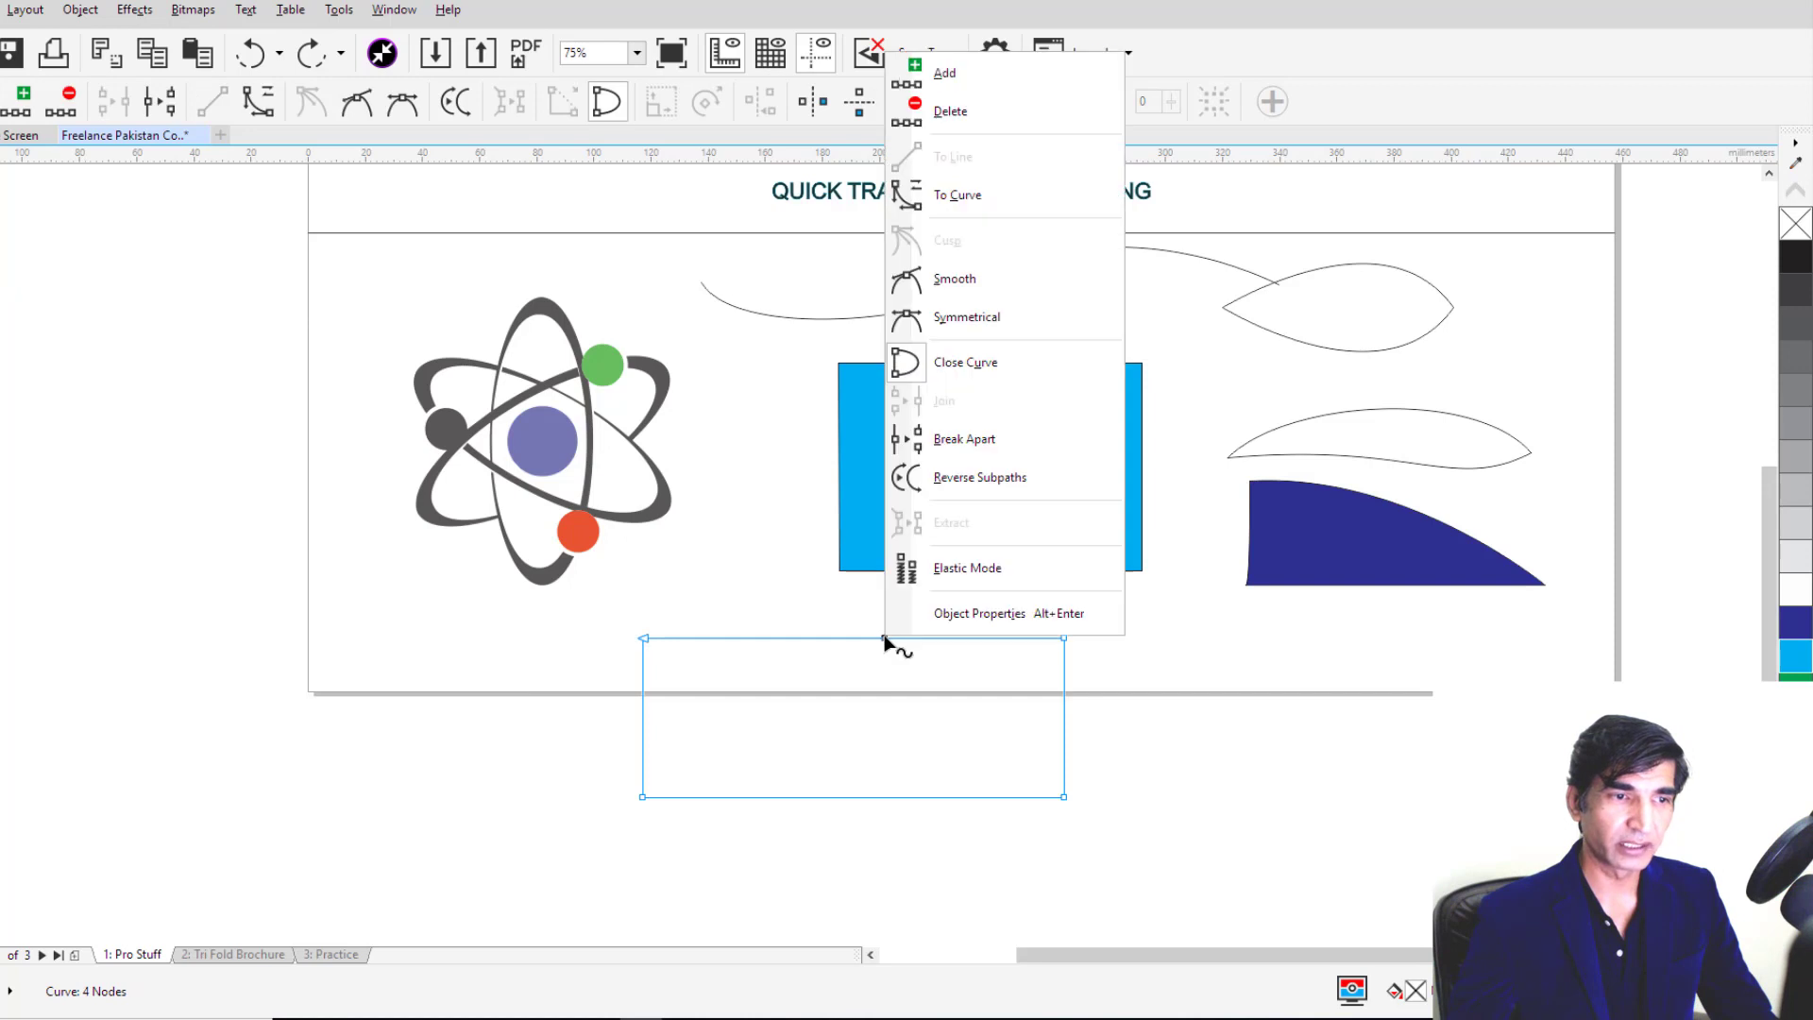
{"action": "left_click", "coordinate": [952, 197]}
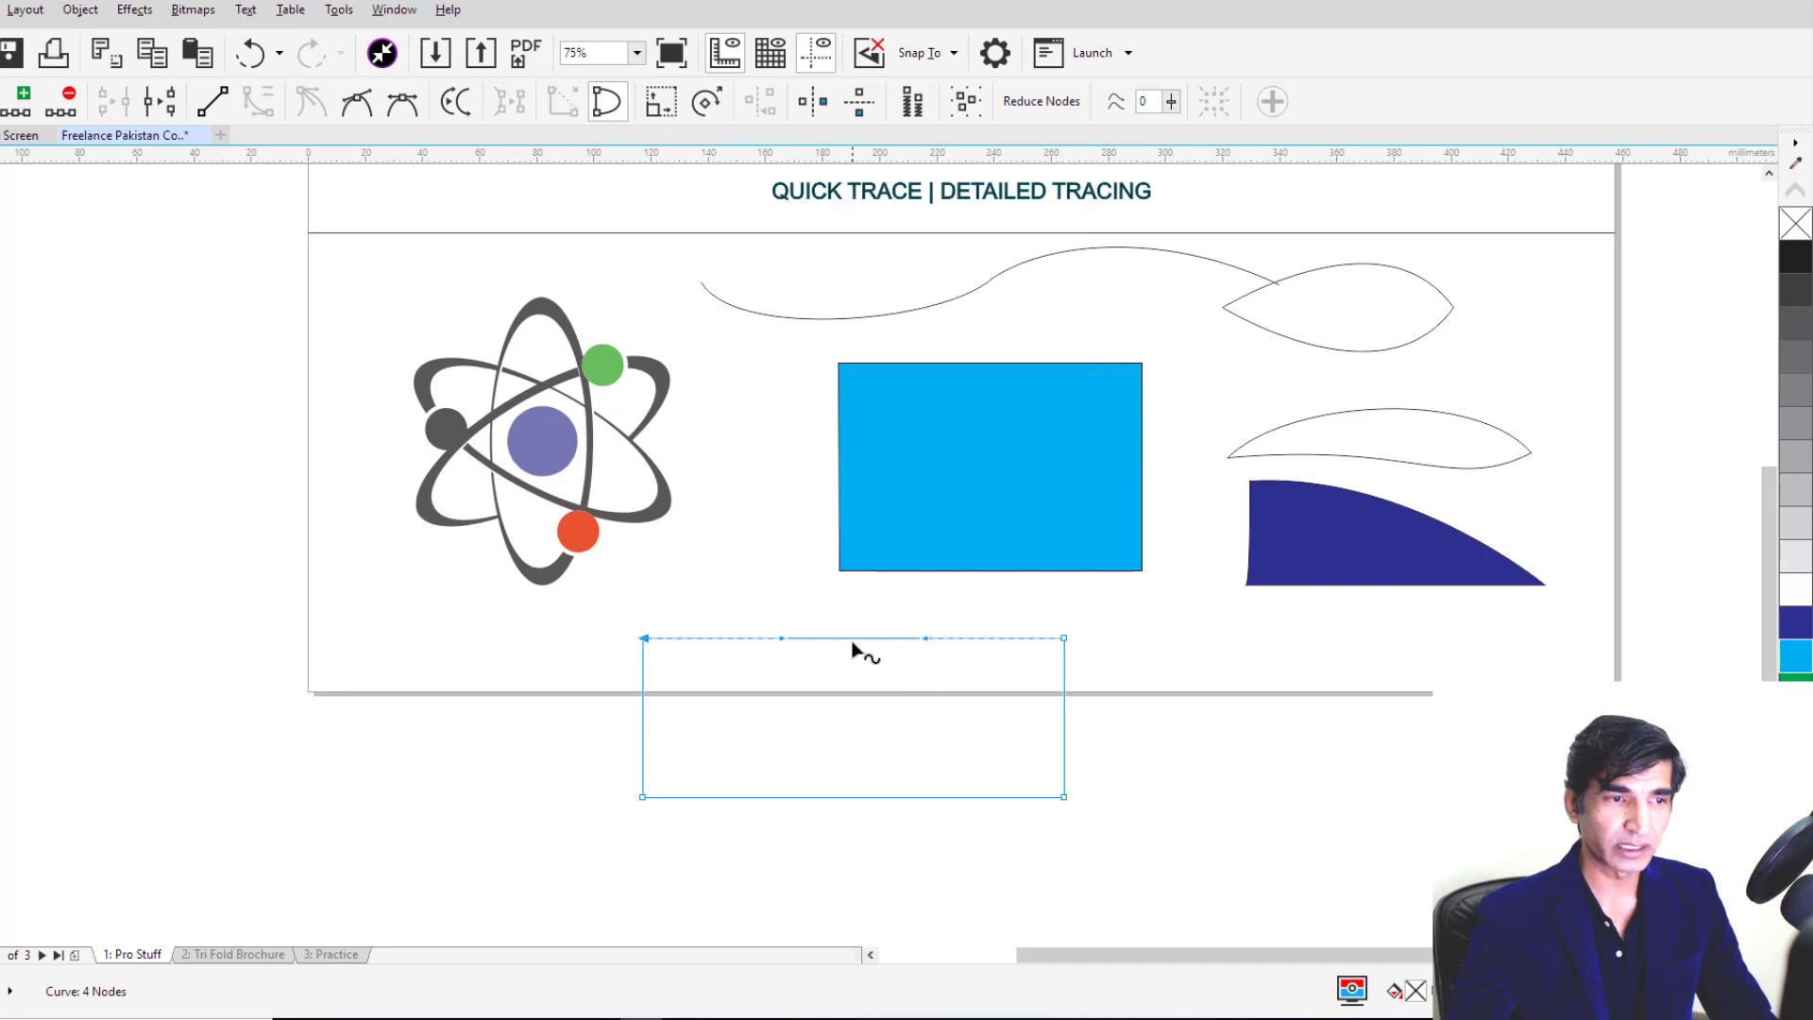
{"action": "left_click_drag", "start_coordinate": [852, 640], "coordinate": [850, 713]}
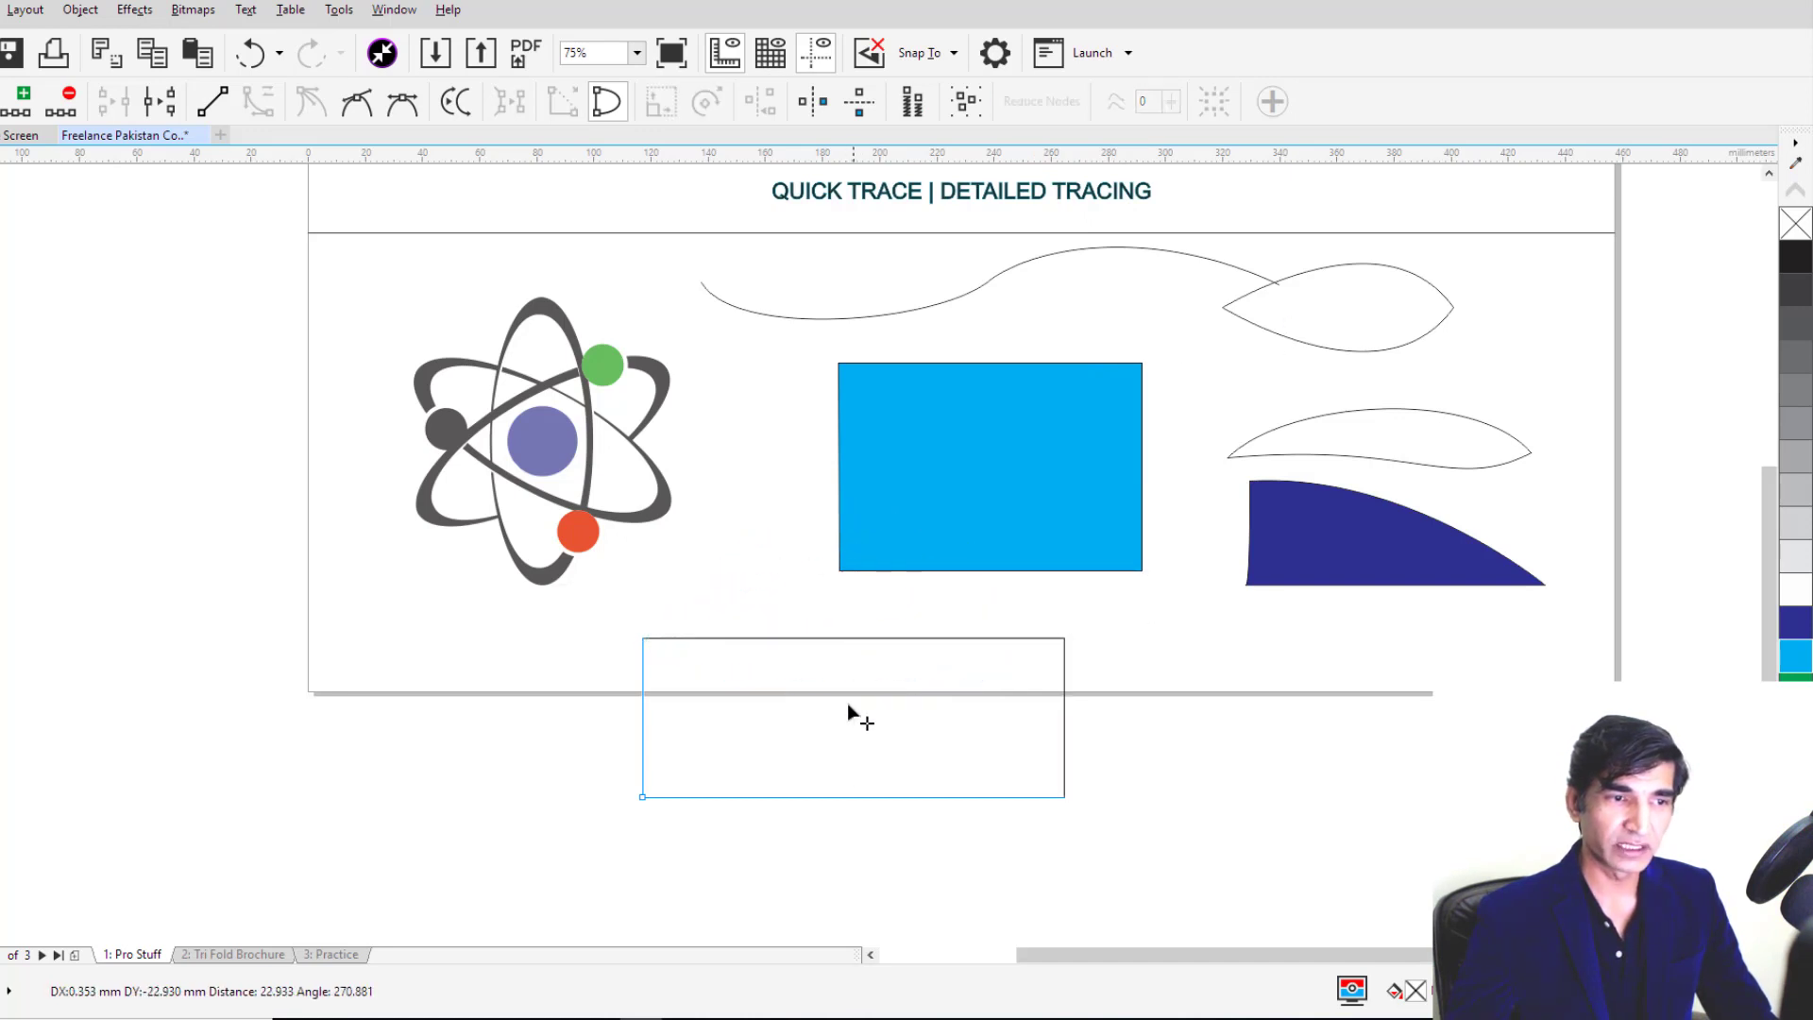
{"action": "right_click", "coordinate": [850, 800]}
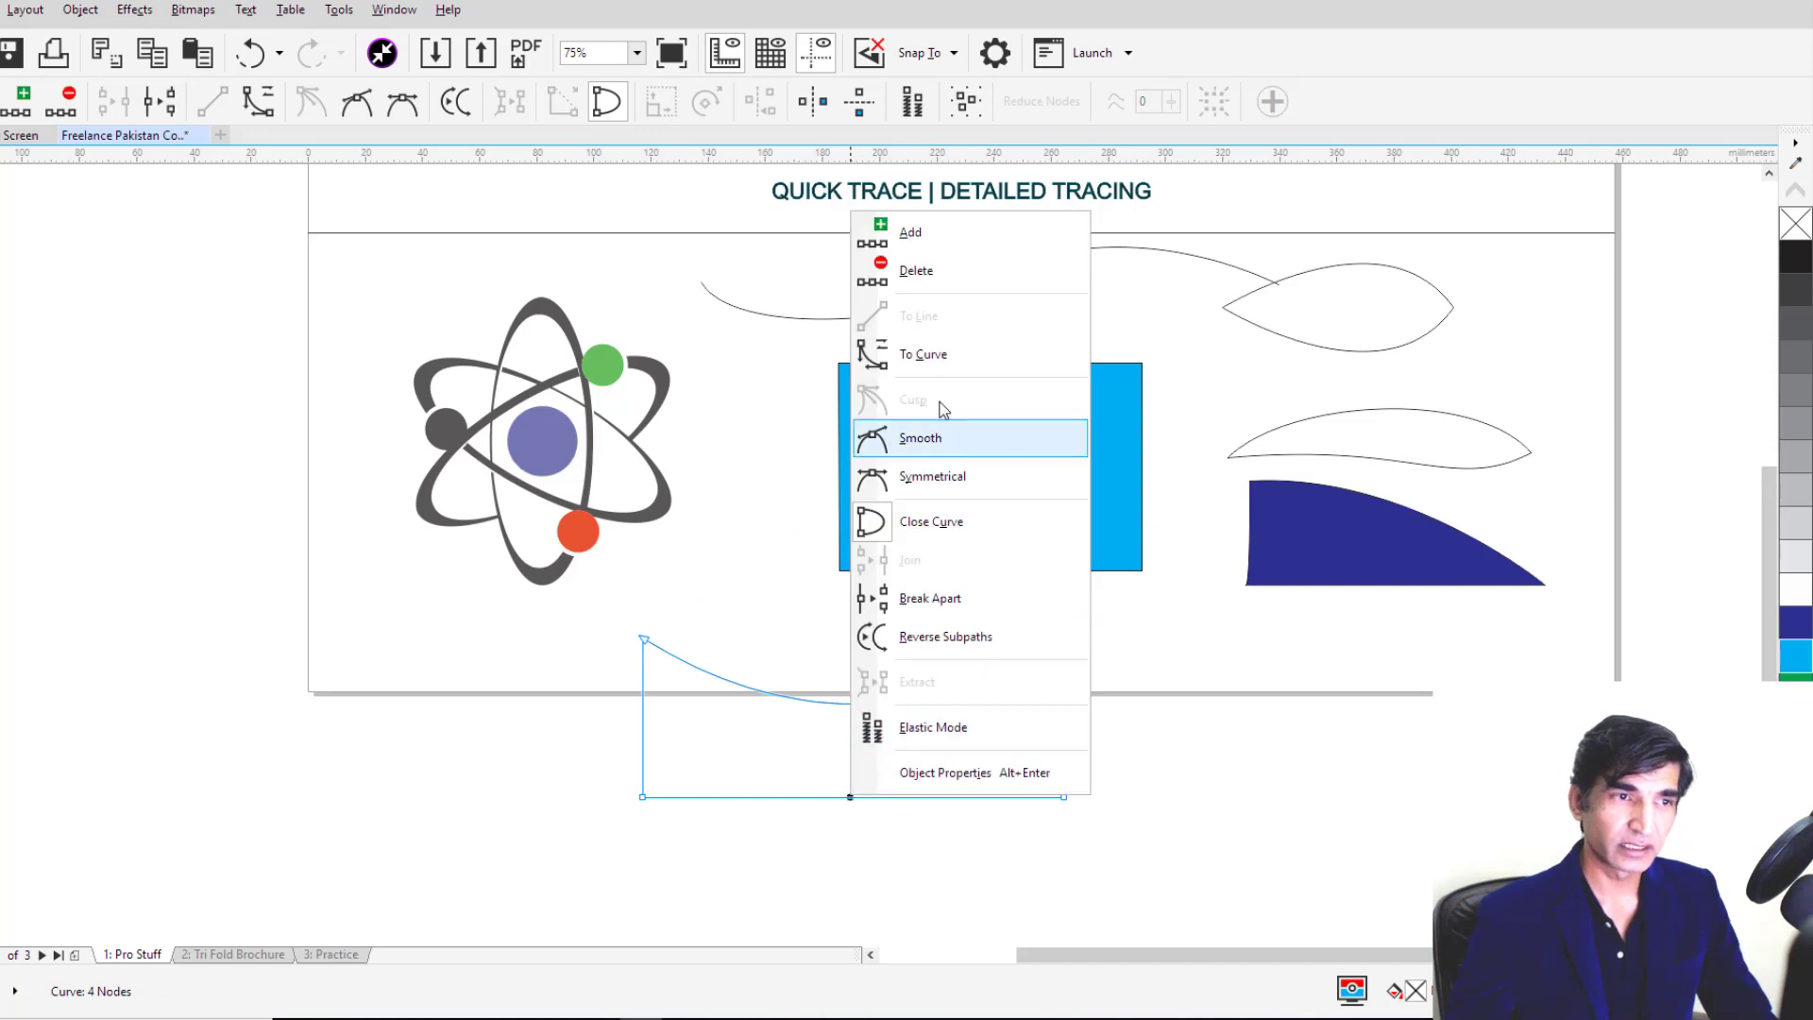
{"action": "left_click", "coordinate": [930, 354]}
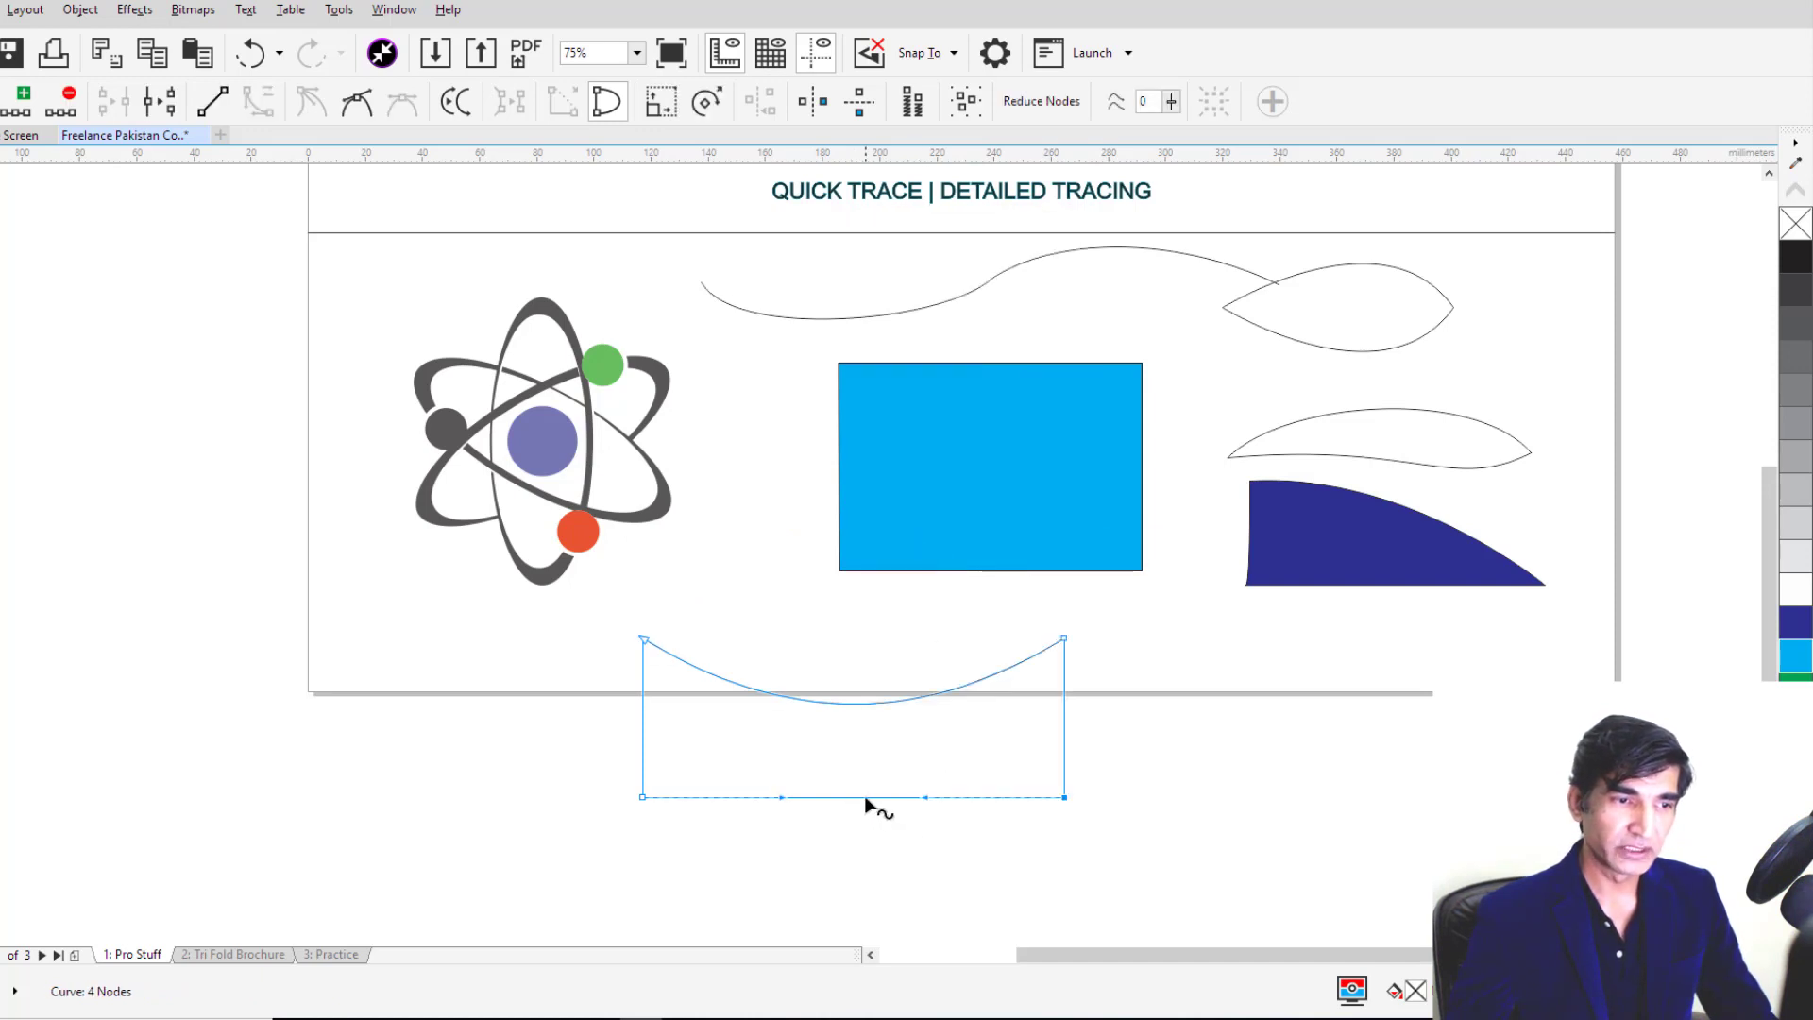
{"action": "left_click_drag", "start_coordinate": [865, 799], "coordinate": [863, 729]}
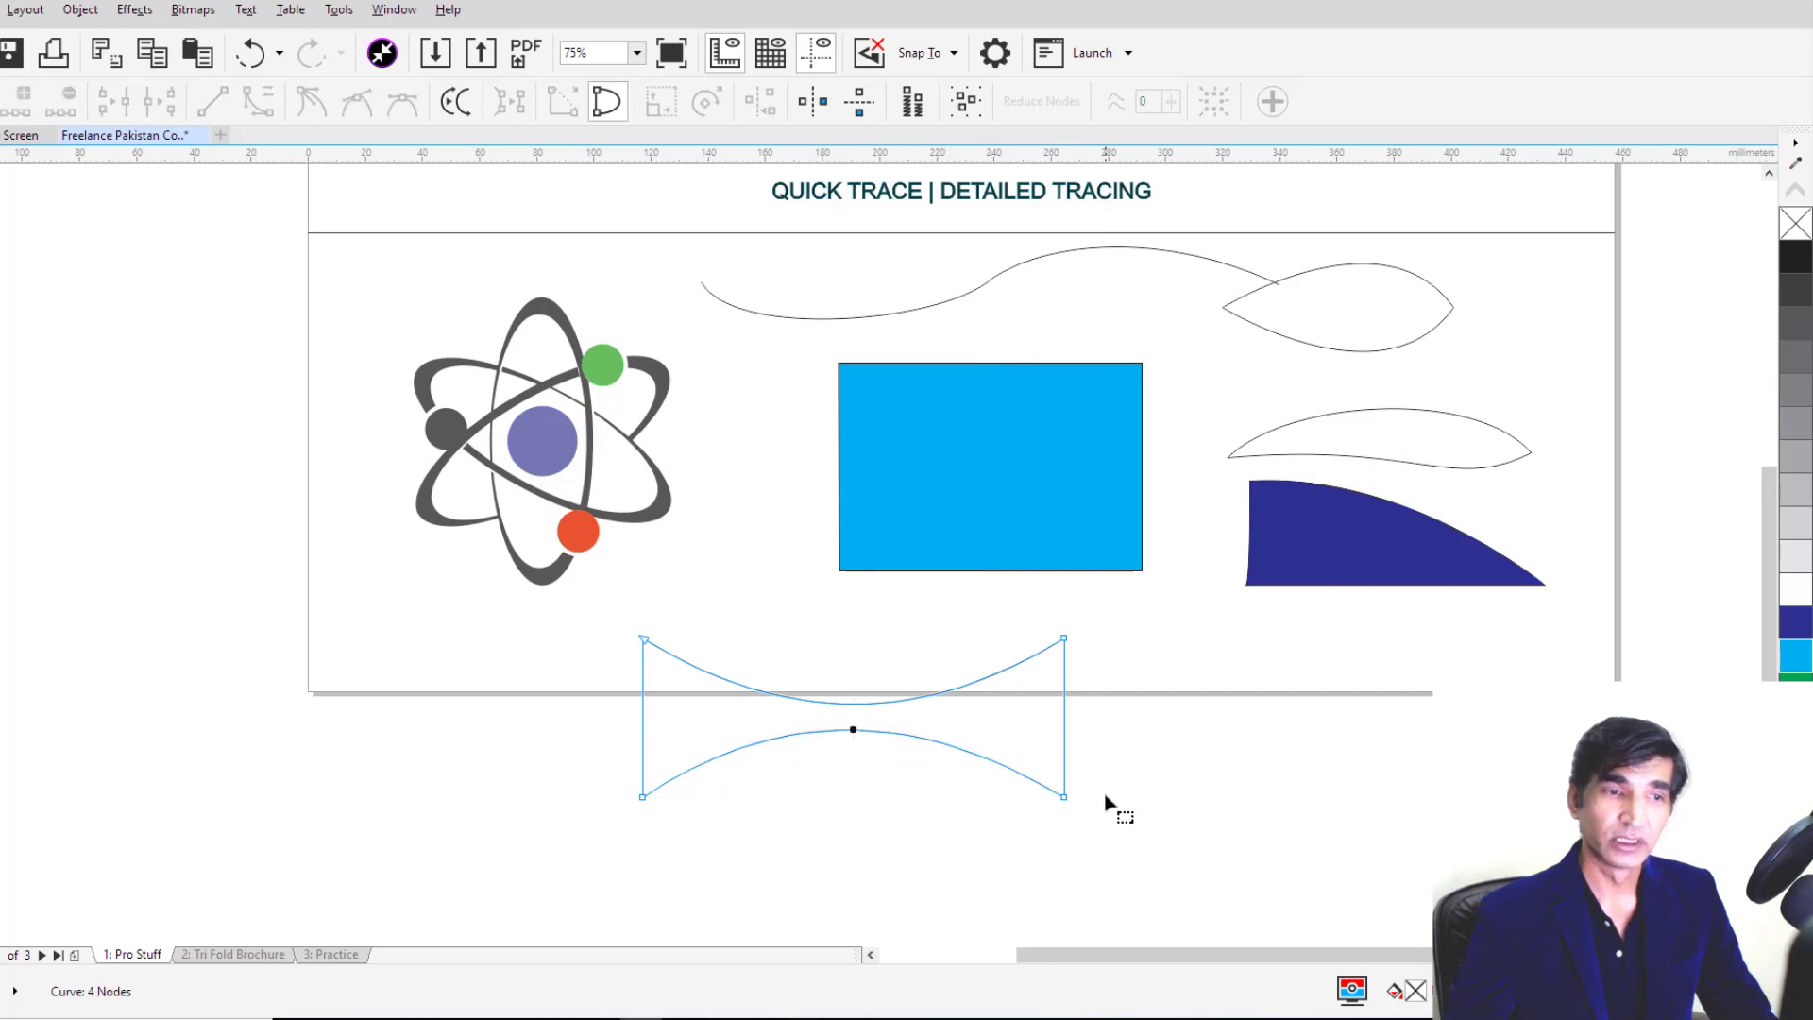
Step: Convert the shape's right edge to a curve, bulge it outward, and fill the shape green
{"action": "right_click", "coordinate": [1065, 711]}
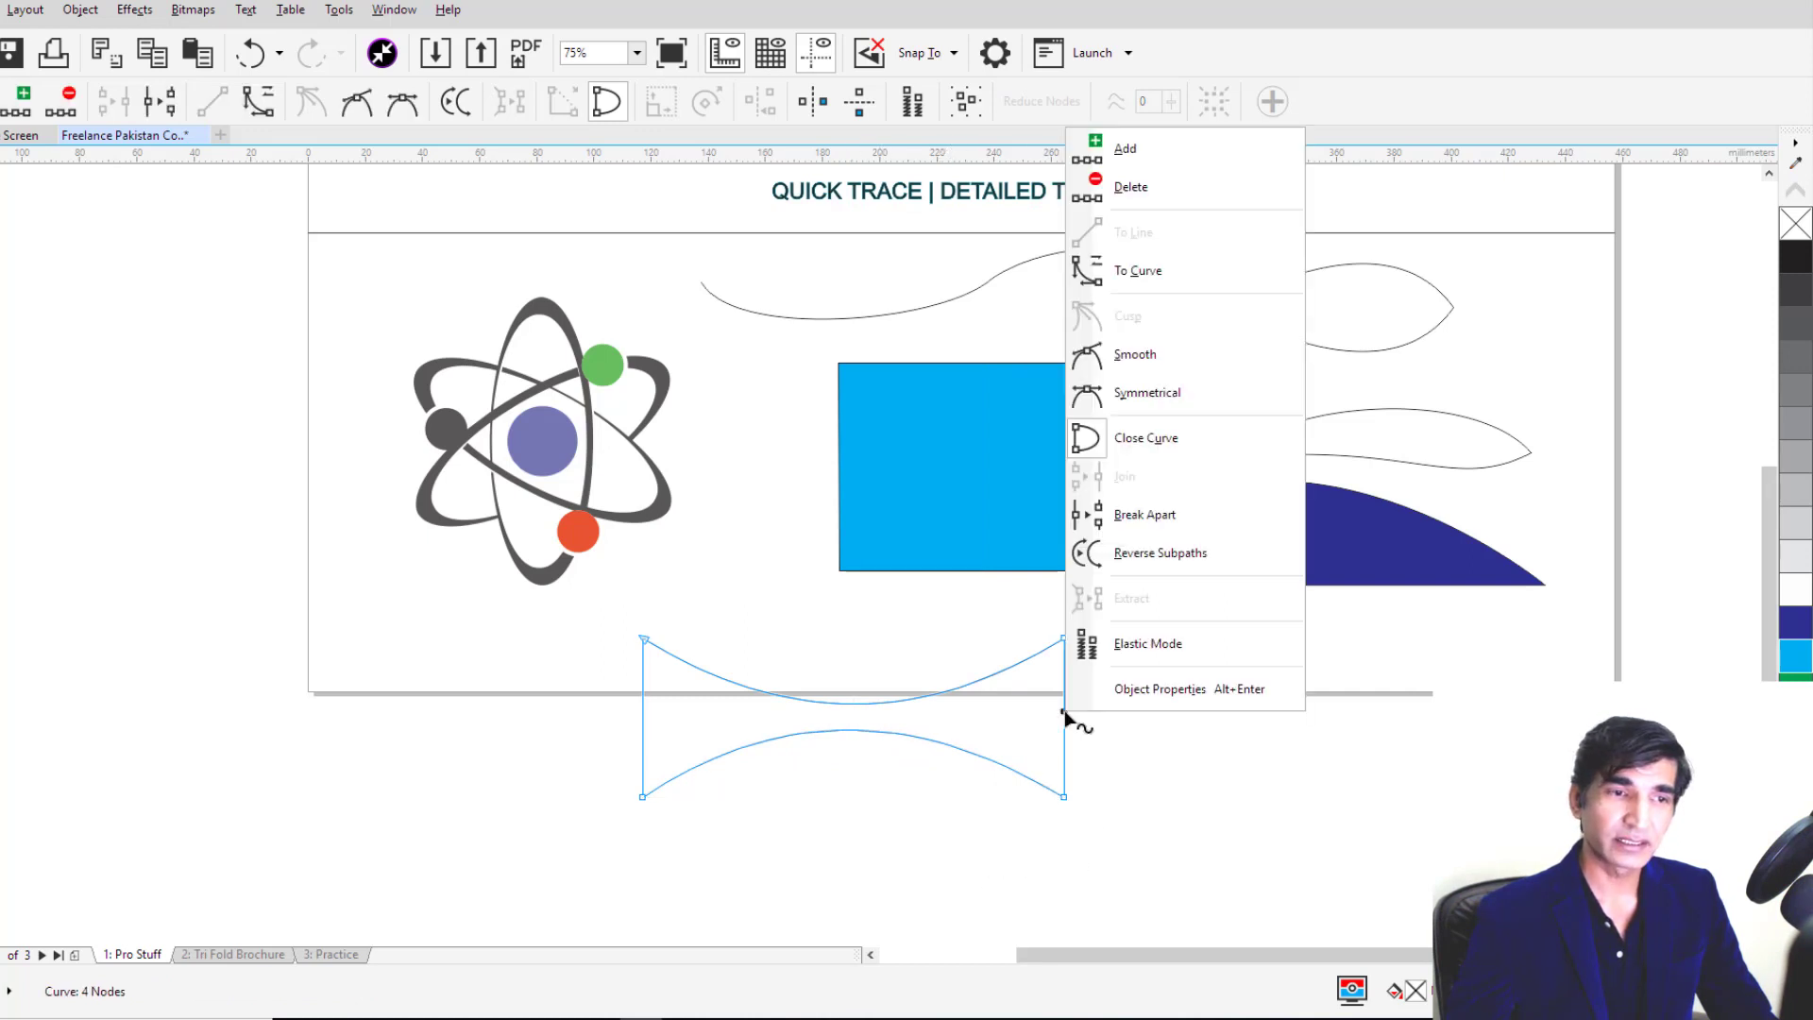
{"action": "left_click", "coordinate": [1151, 281]}
{"action": "left_click_drag", "start_coordinate": [1066, 717], "coordinate": [1171, 727]}
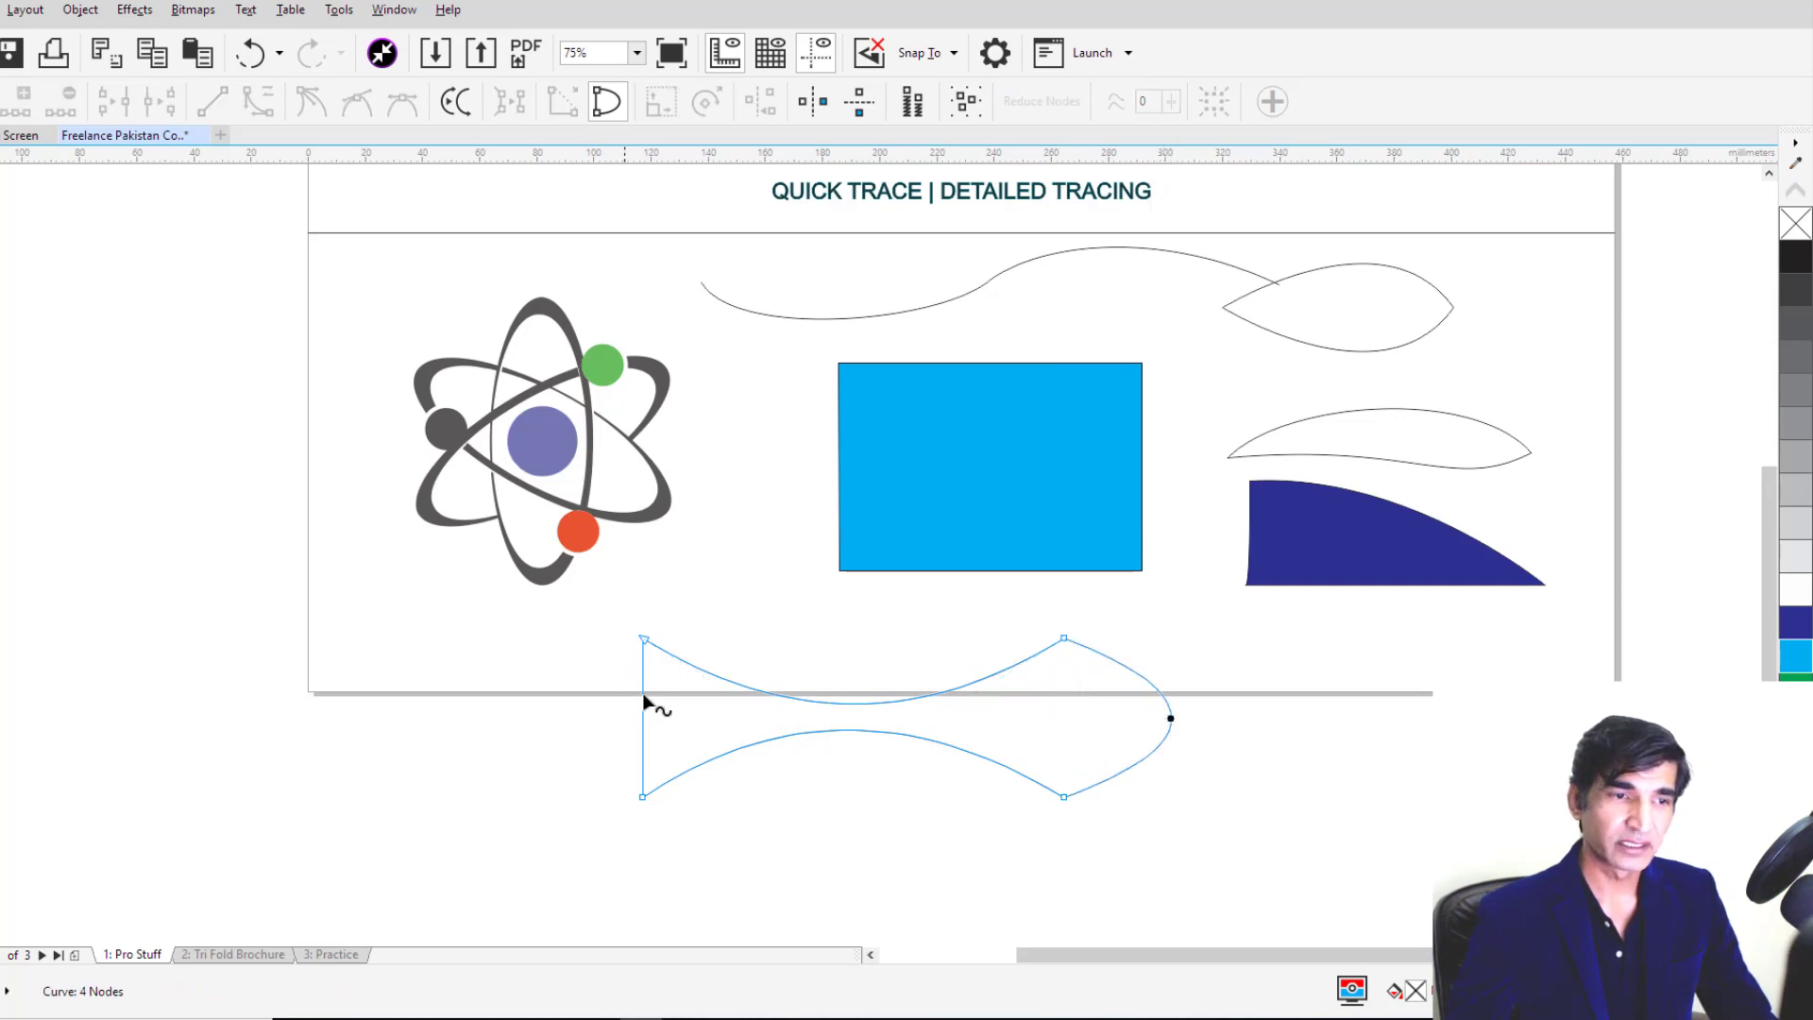
{"action": "left_click", "coordinate": [1795, 687]}
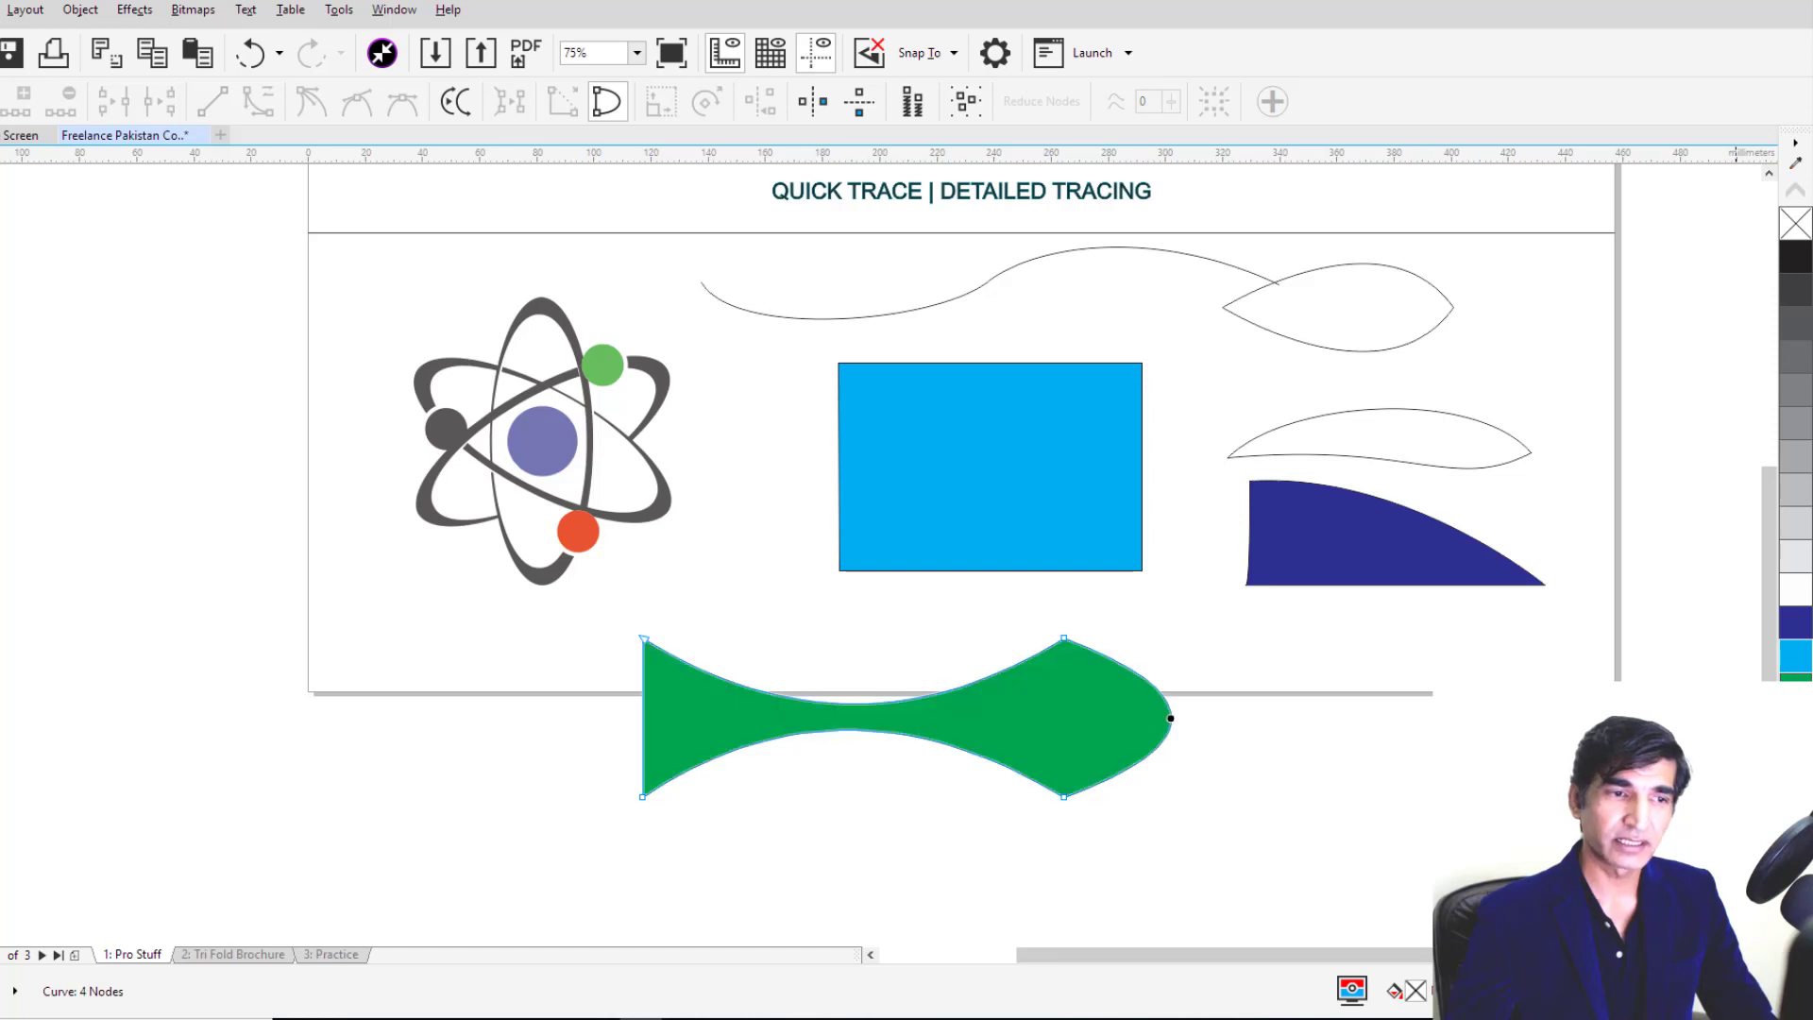
Step: Make the green shape's upper-right corner node symmetrical
{"action": "scroll", "coordinate": [1081, 780], "scroll_direction": "up", "scroll_amount": 2}
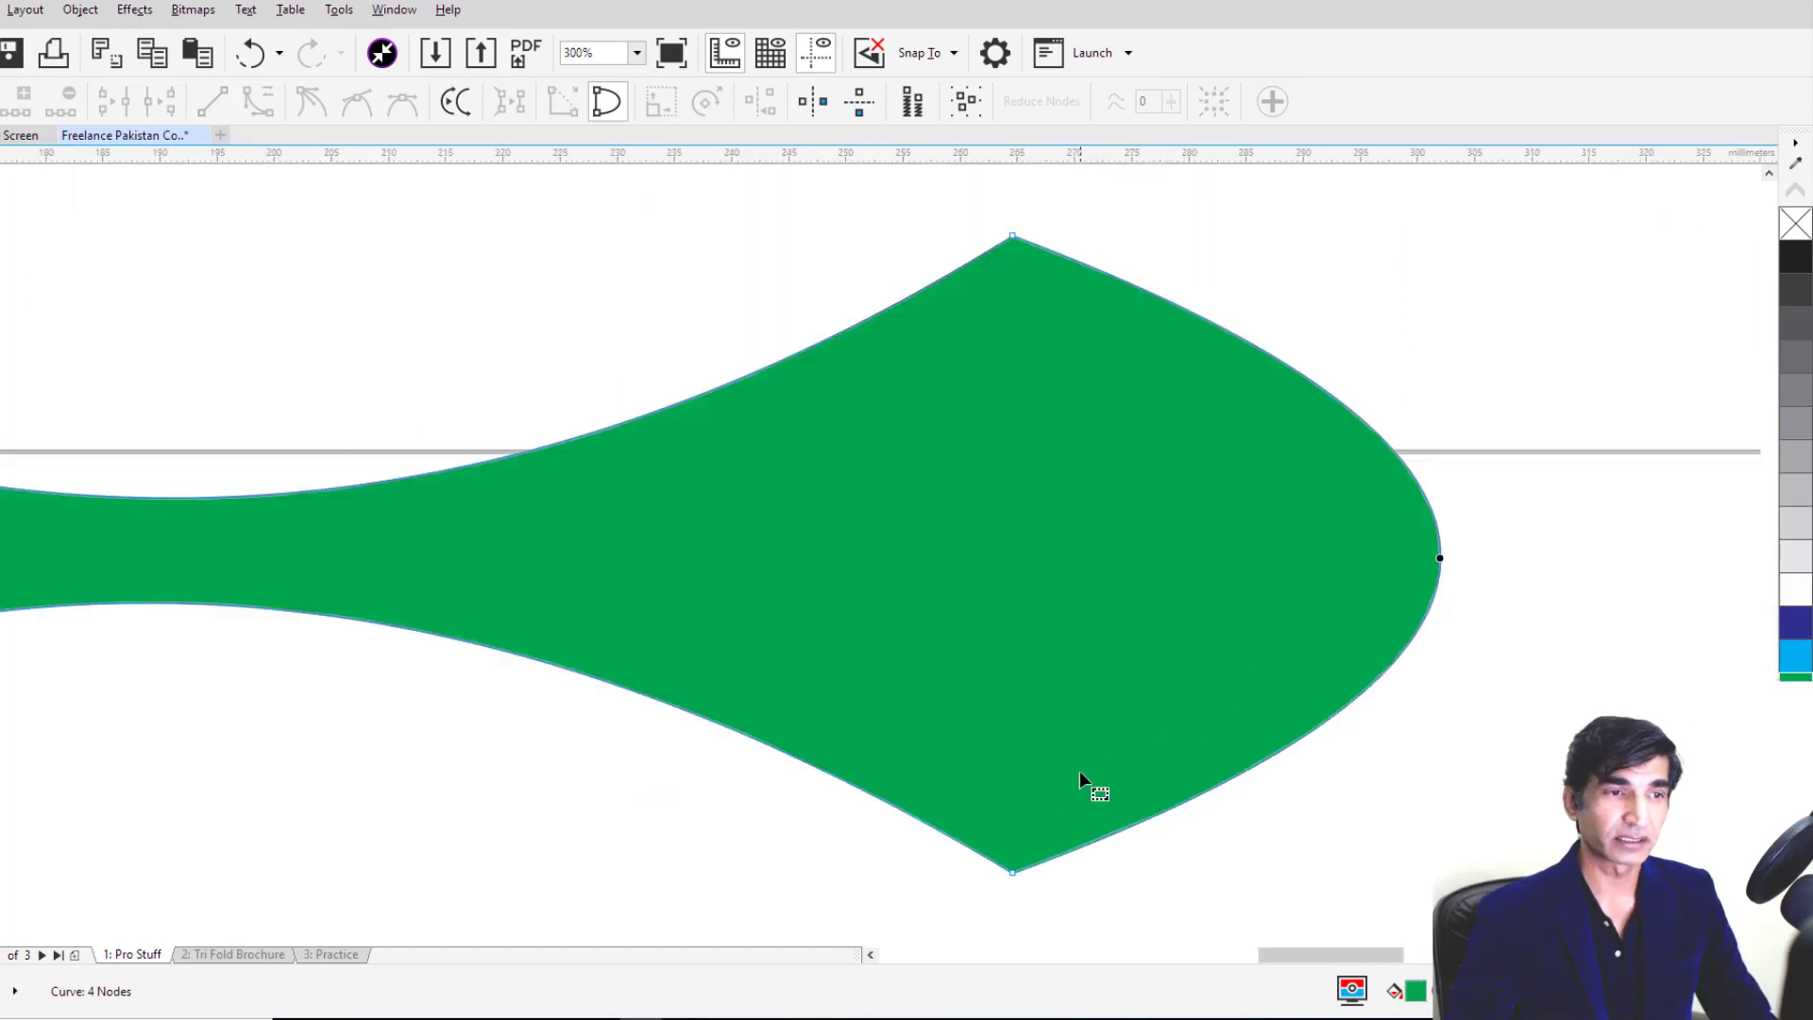
{"action": "scroll", "coordinate": [1065, 646], "scroll_direction": "down", "scroll_amount": 1}
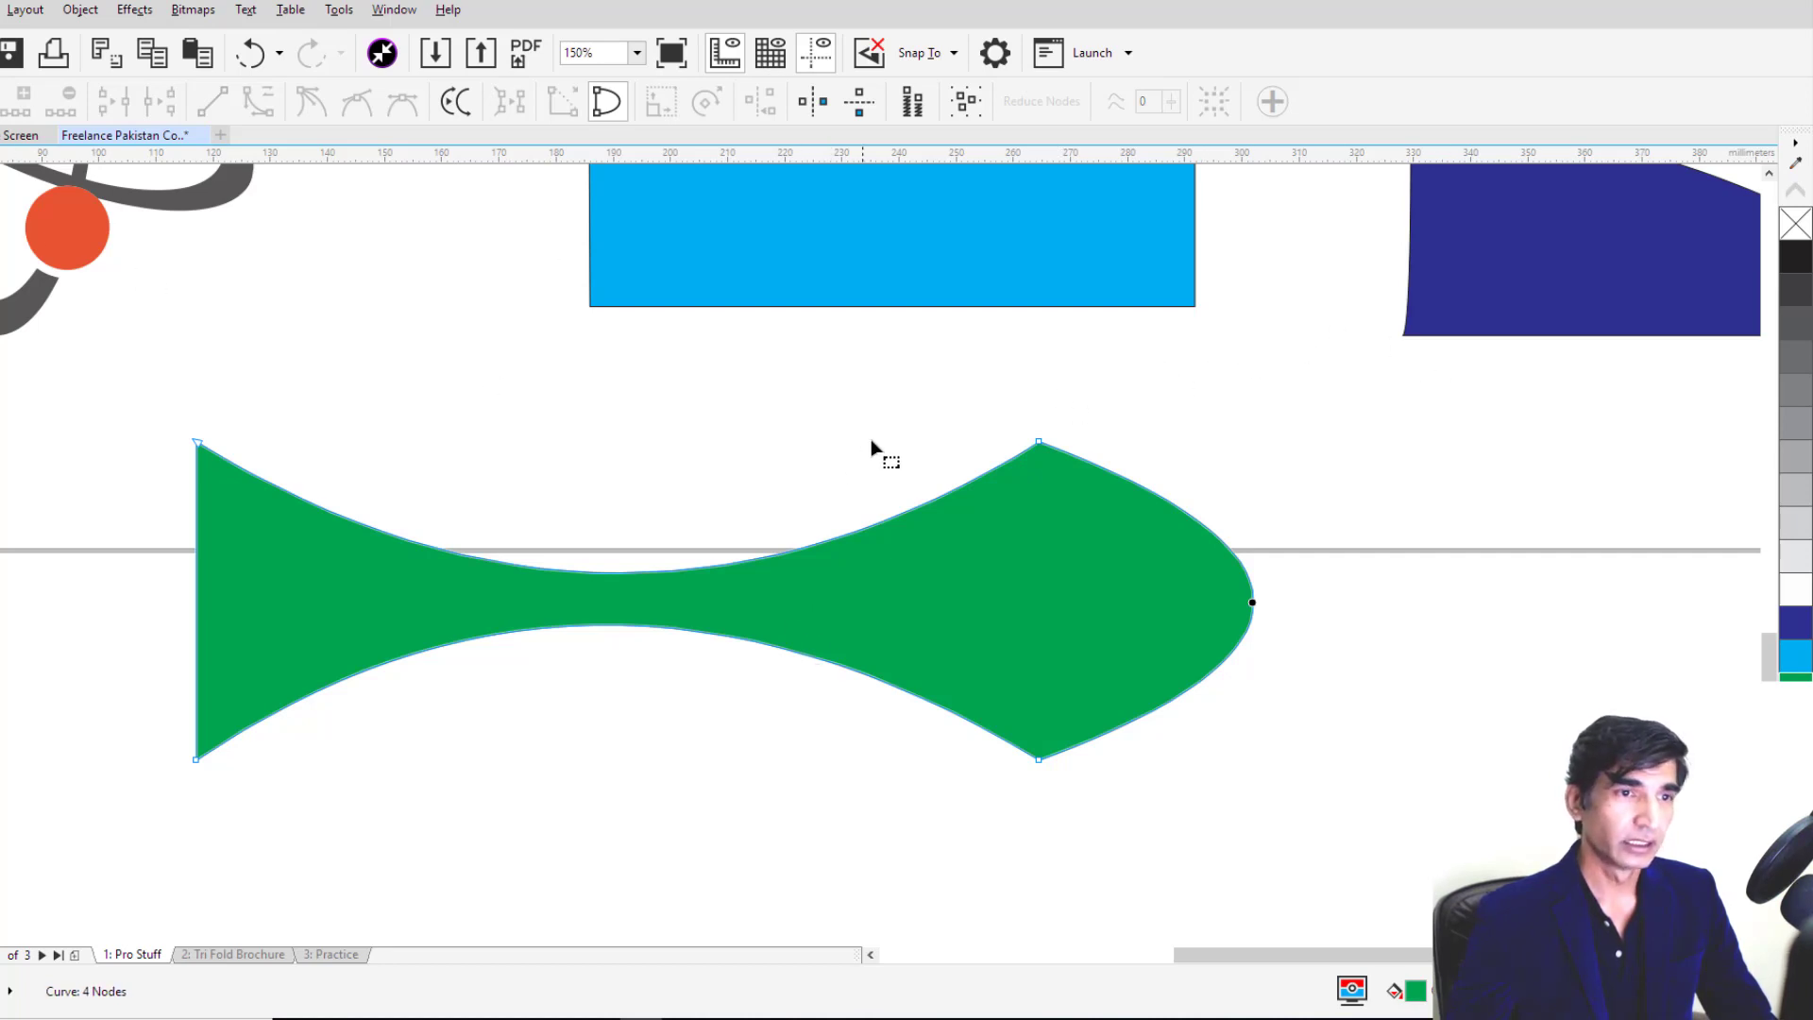
{"action": "left_click_drag", "start_coordinate": [1010, 406], "coordinate": [1074, 461]}
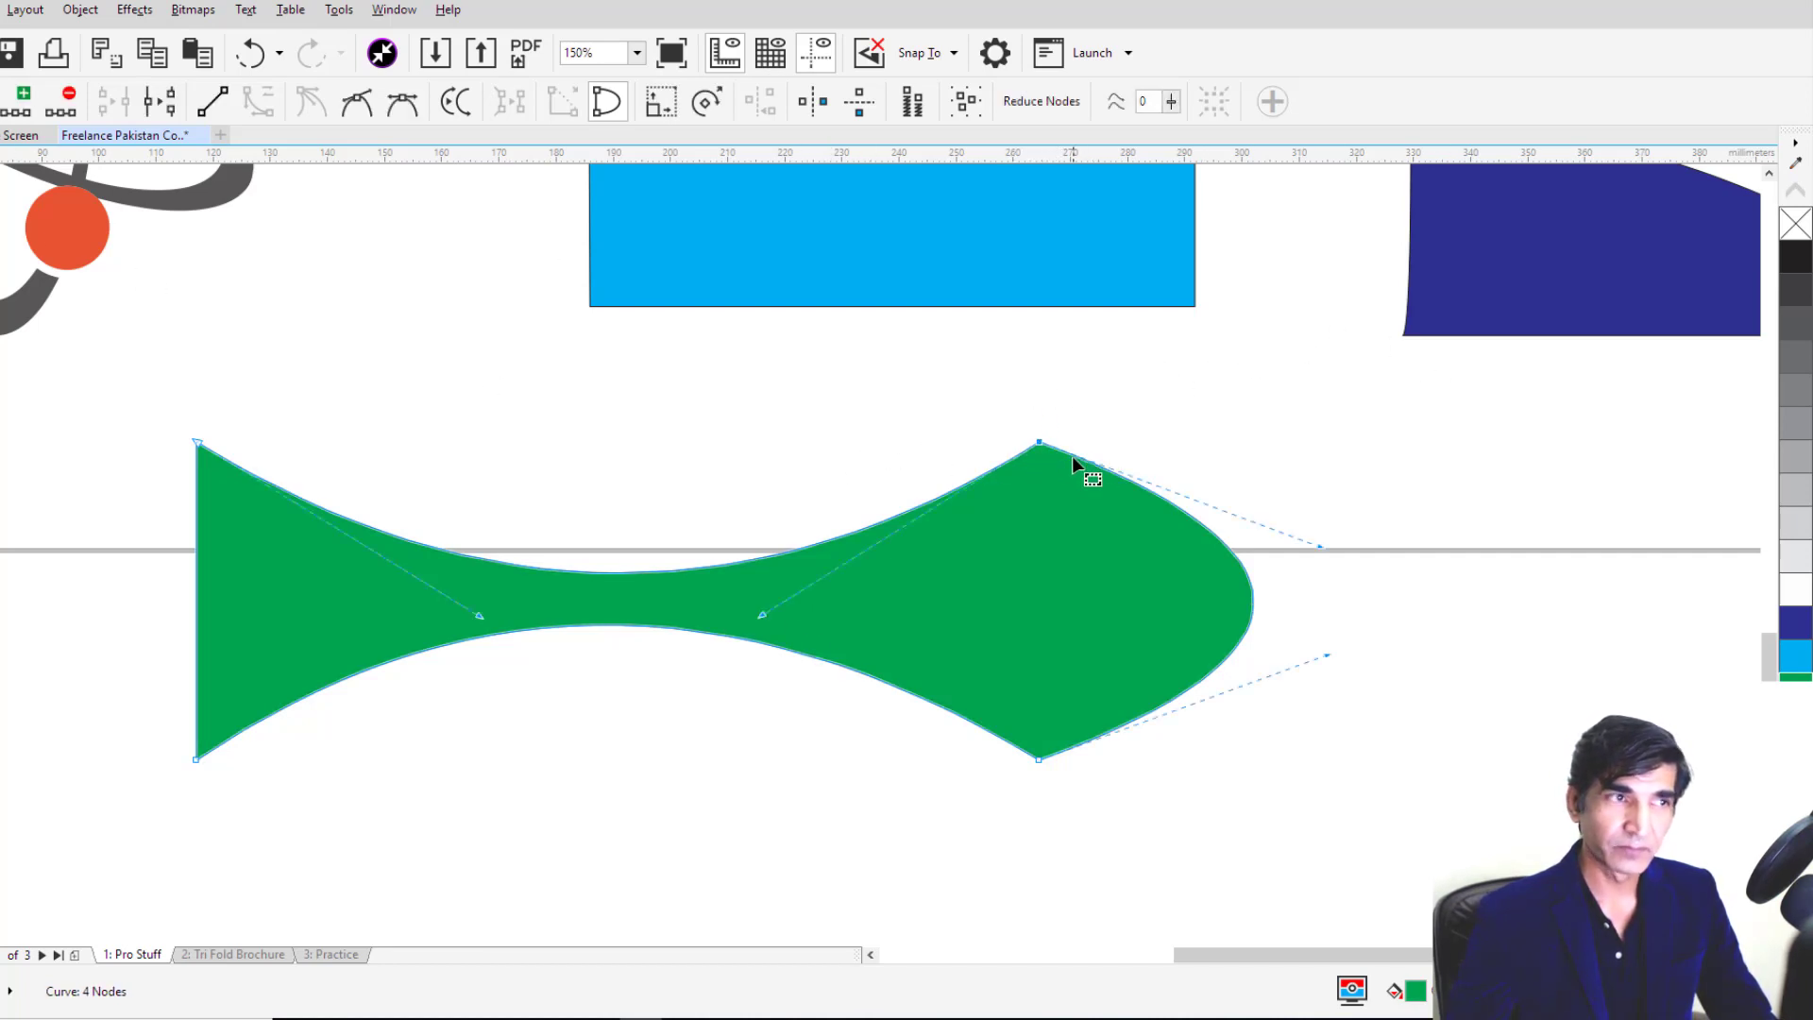
{"action": "left_click", "coordinate": [400, 106]}
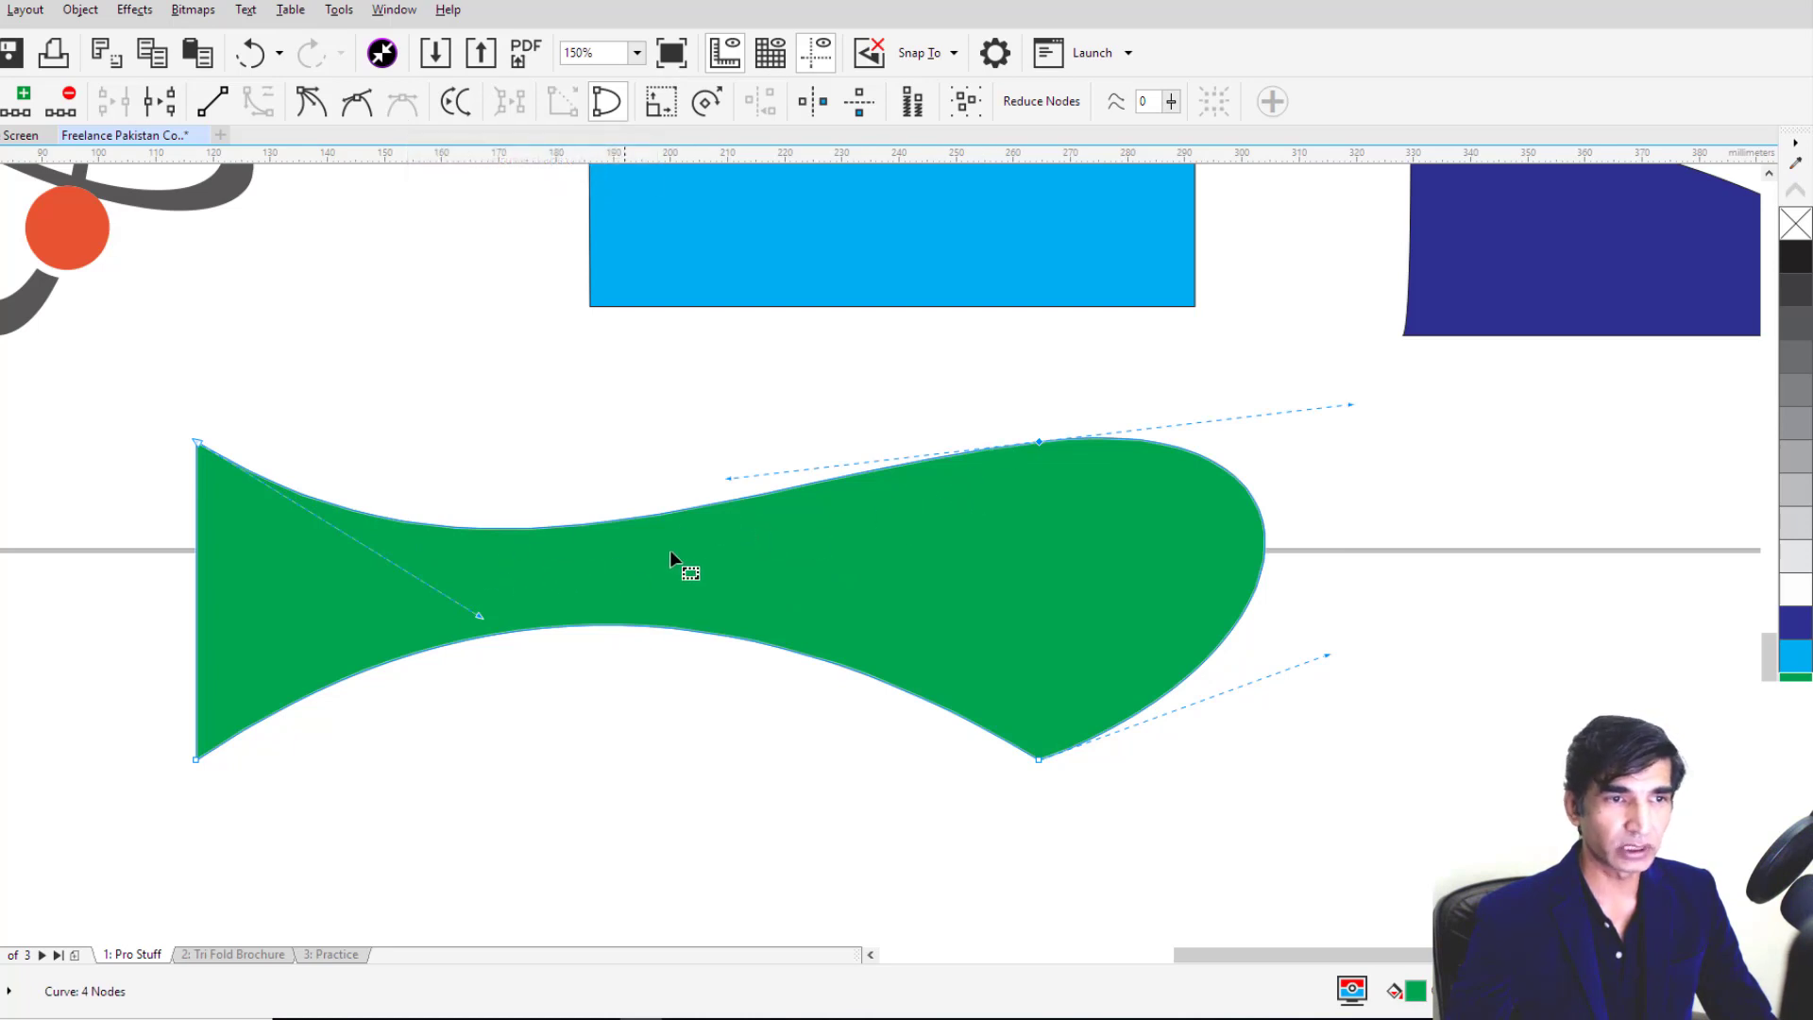
Step: Trace the atom's orbit that slopes down to the right with straight Freehand segments, forming a six-sided outline
{"action": "scroll", "coordinate": [1041, 716], "scroll_direction": "down", "scroll_amount": 1}
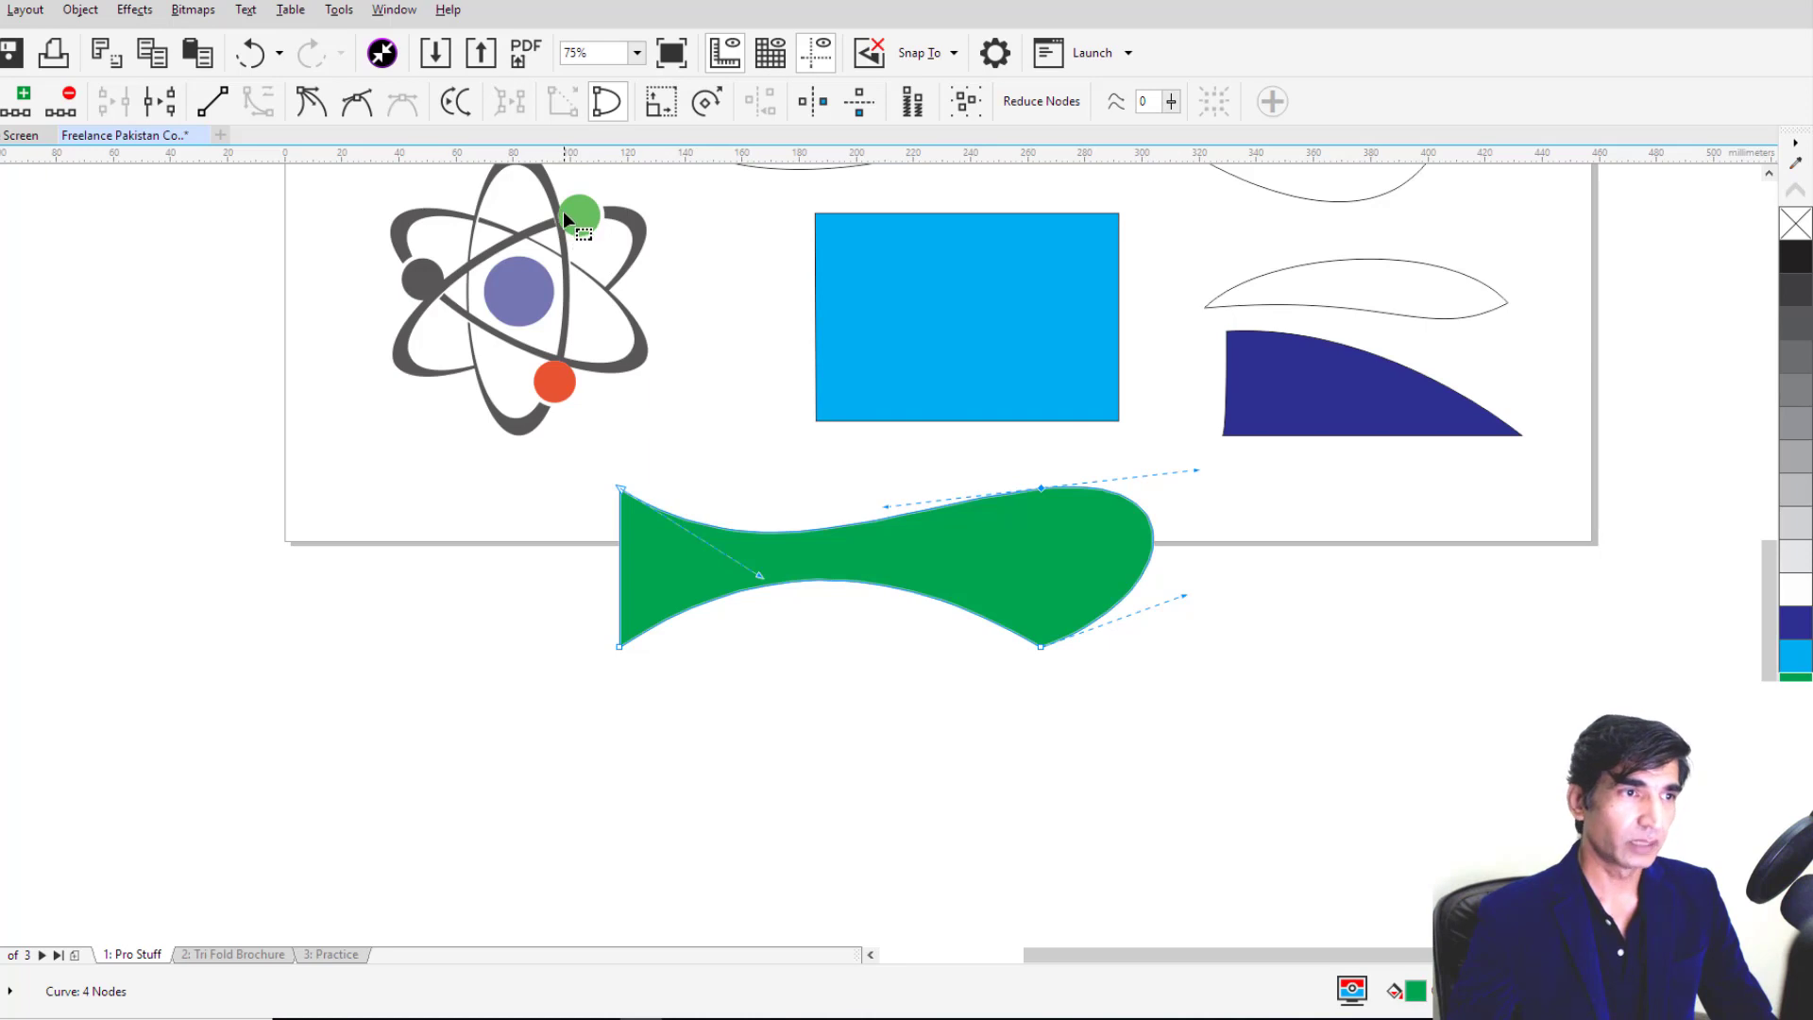
{"action": "scroll", "coordinate": [561, 222], "scroll_direction": "up", "scroll_amount": 1}
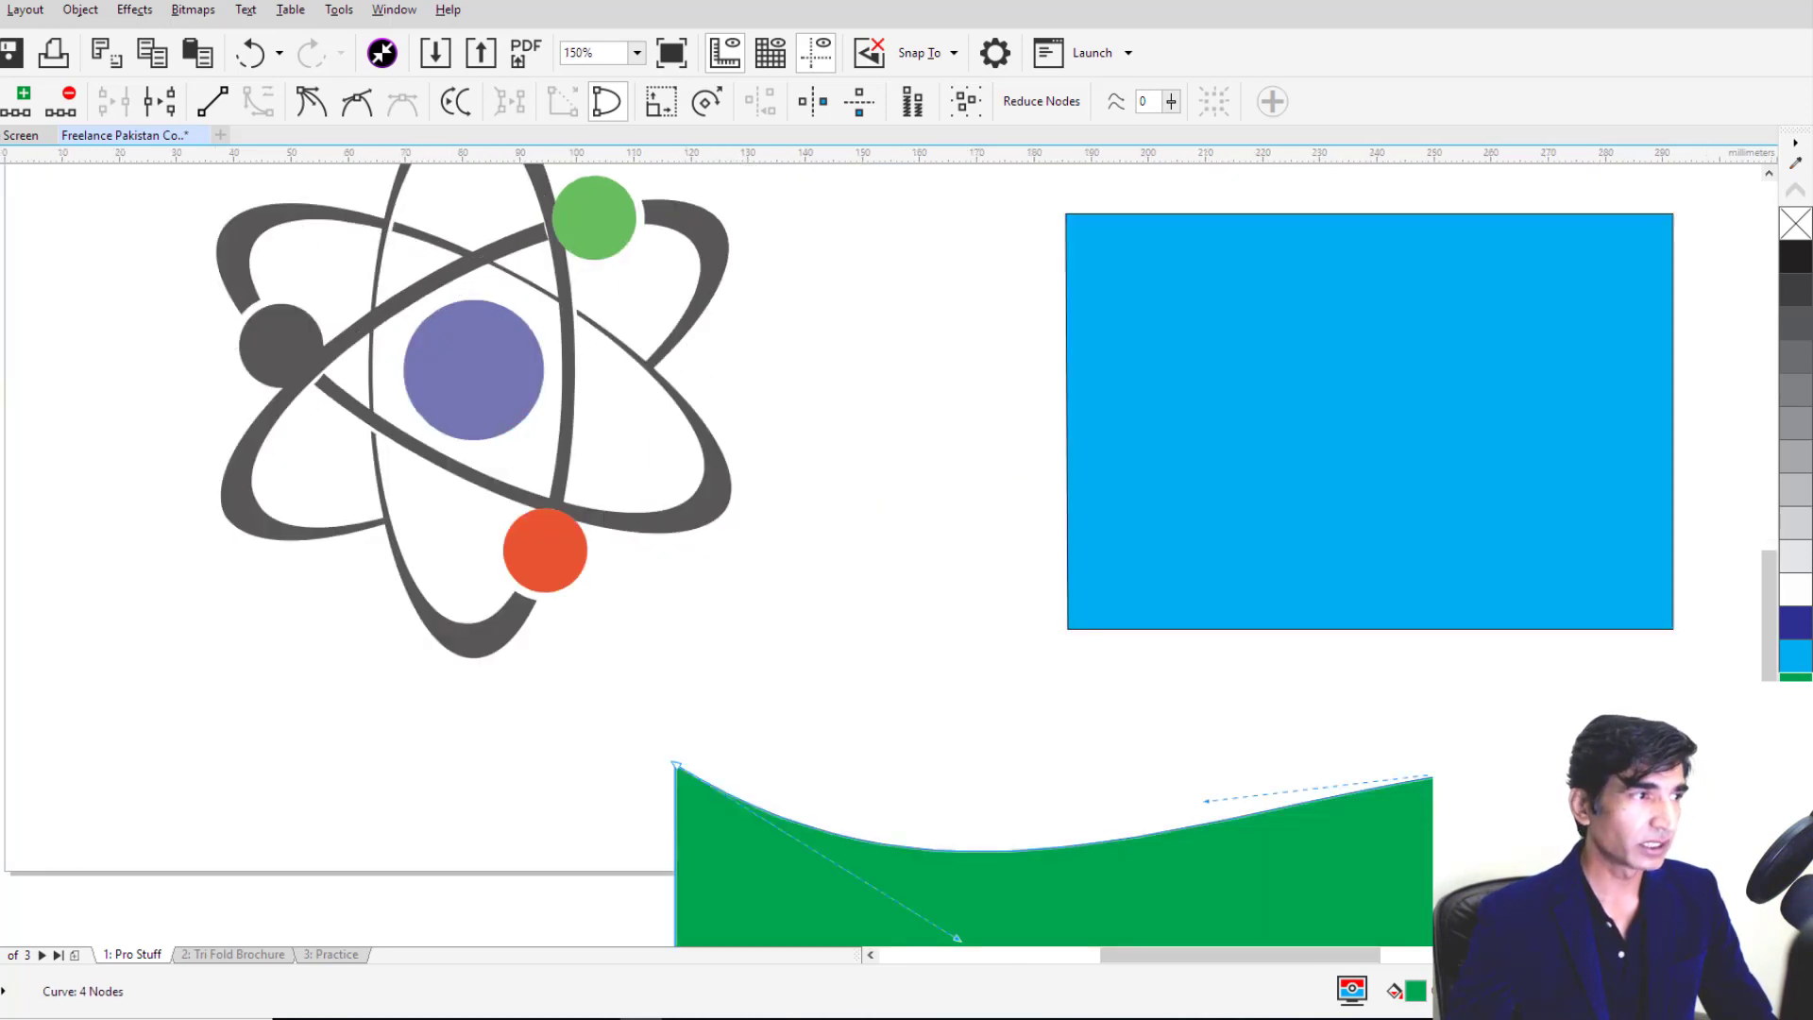
{"action": "key", "text": "F5"}
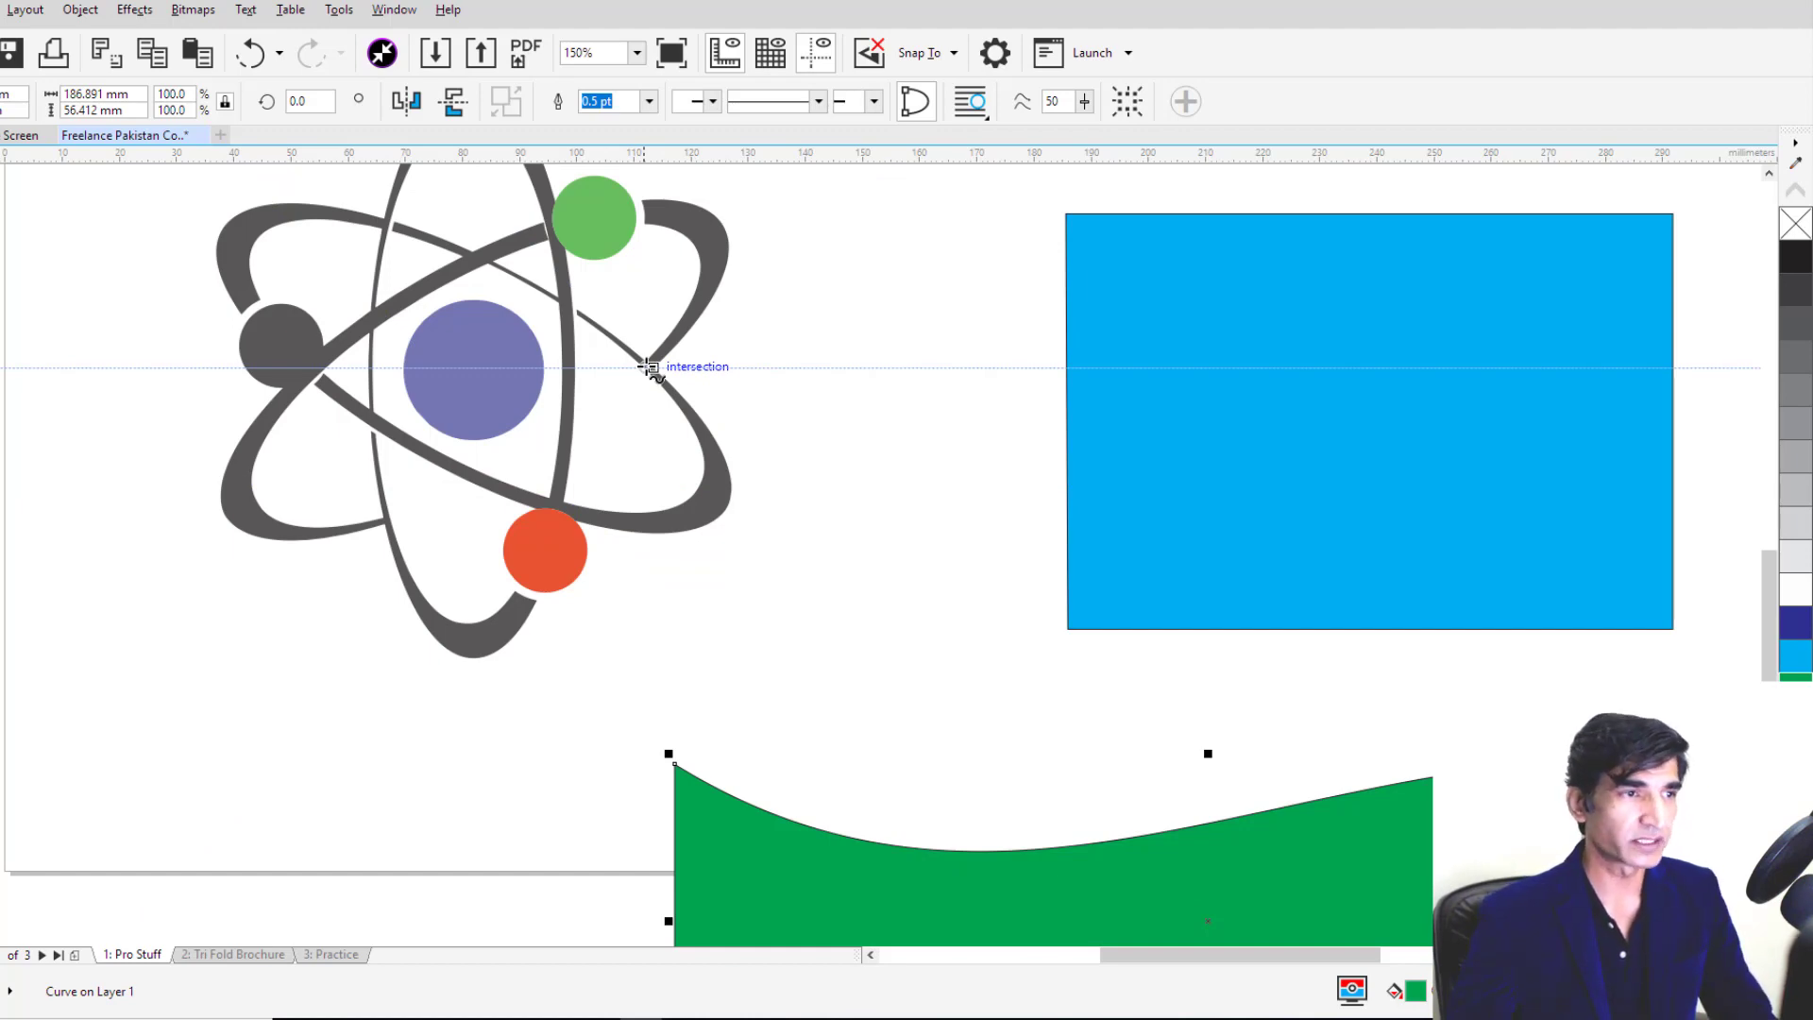
{"action": "left_click", "coordinate": [389, 224]}
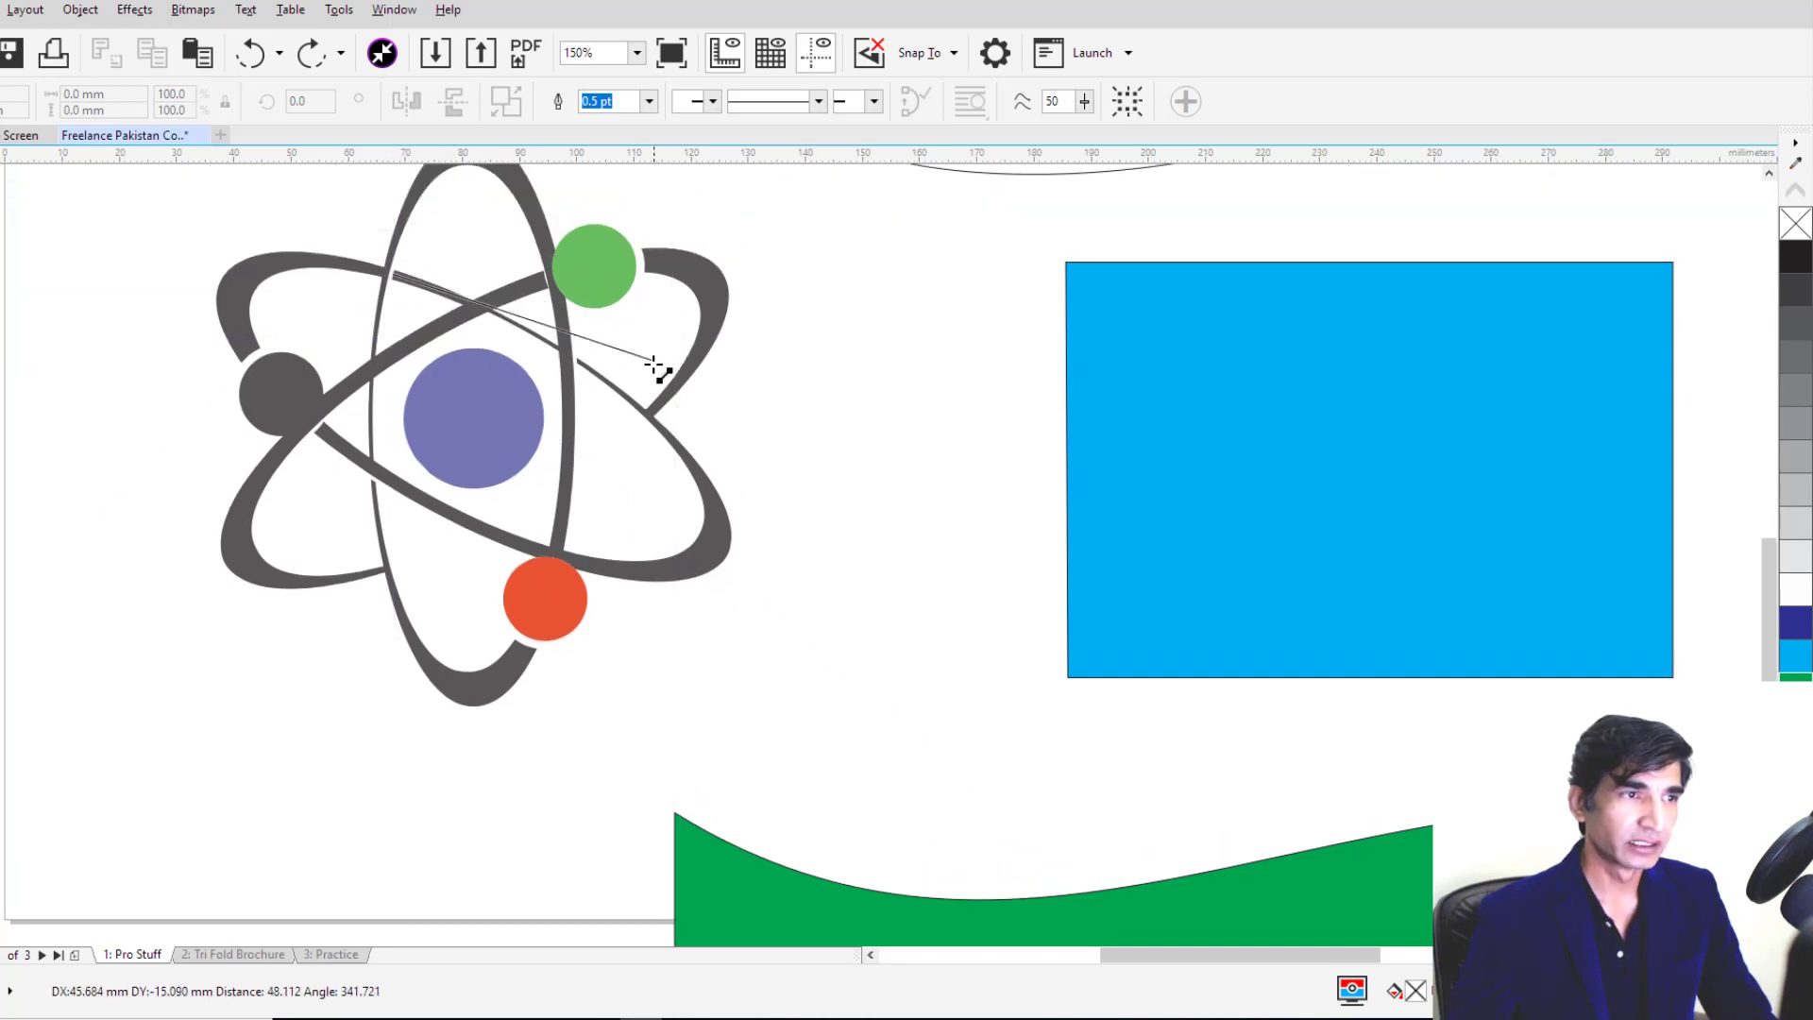
{"action": "left_click", "coordinate": [669, 437]}
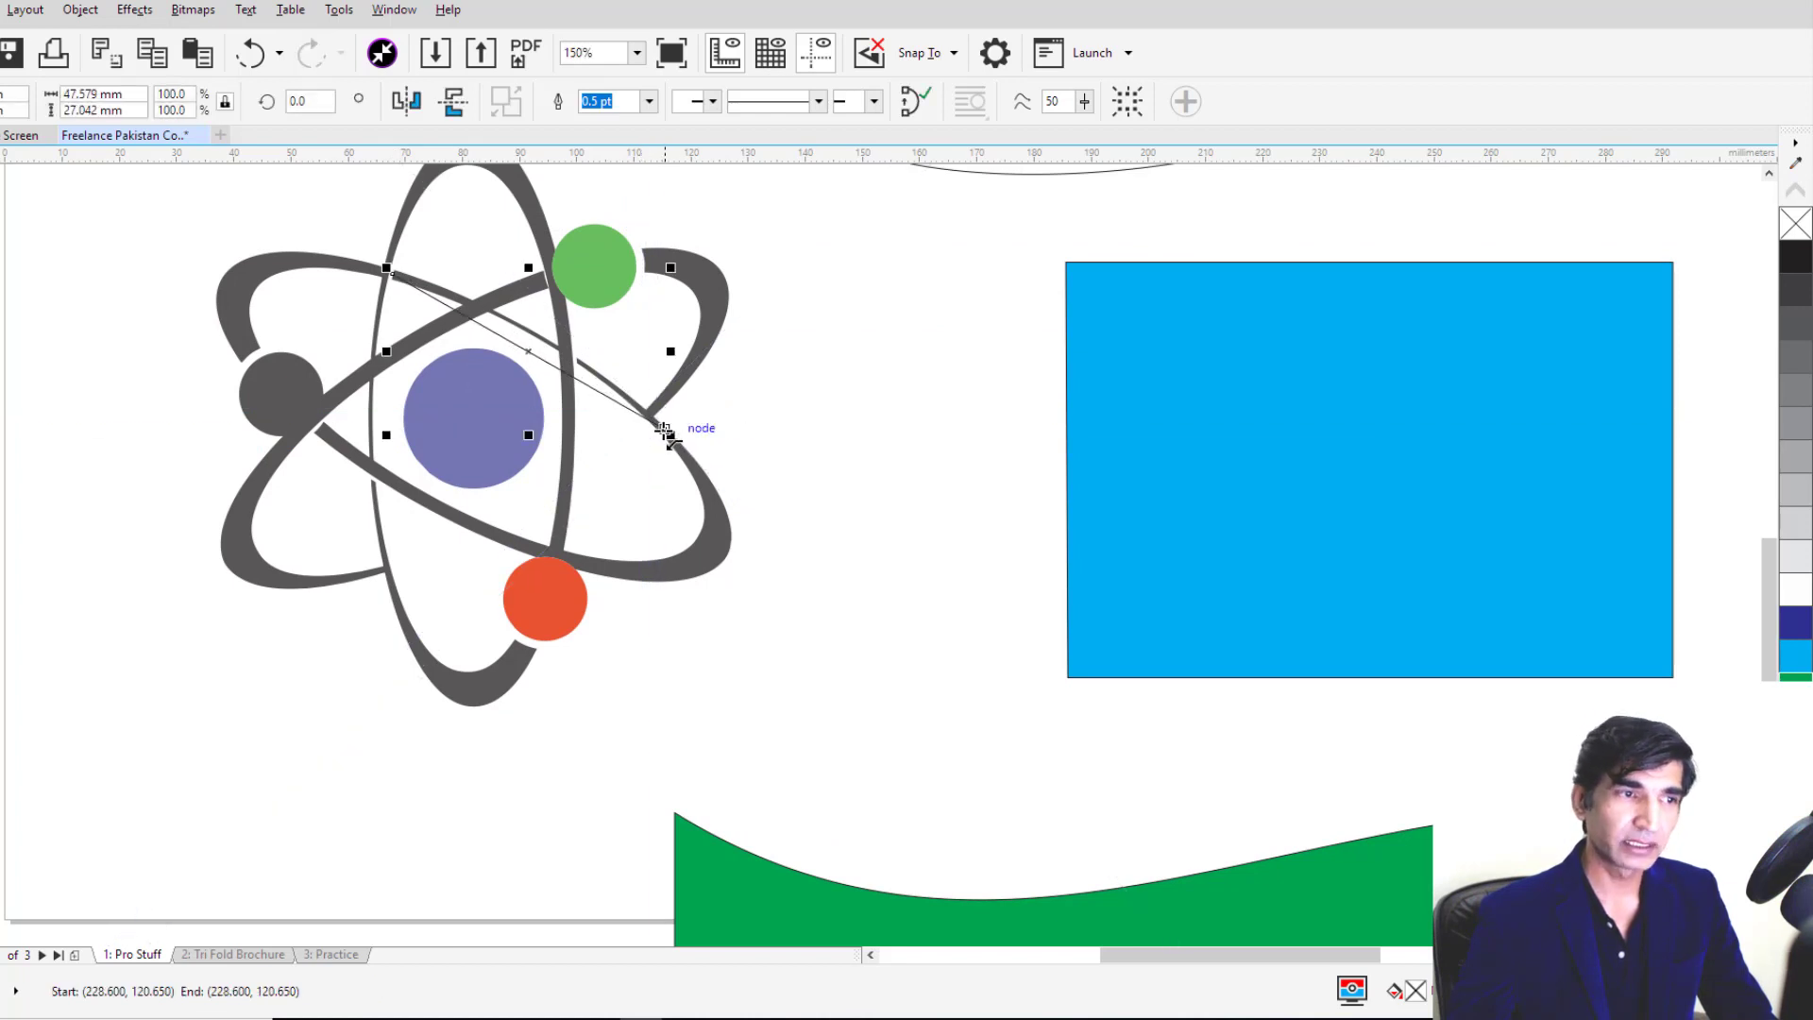
{"action": "left_click", "coordinate": [665, 431]}
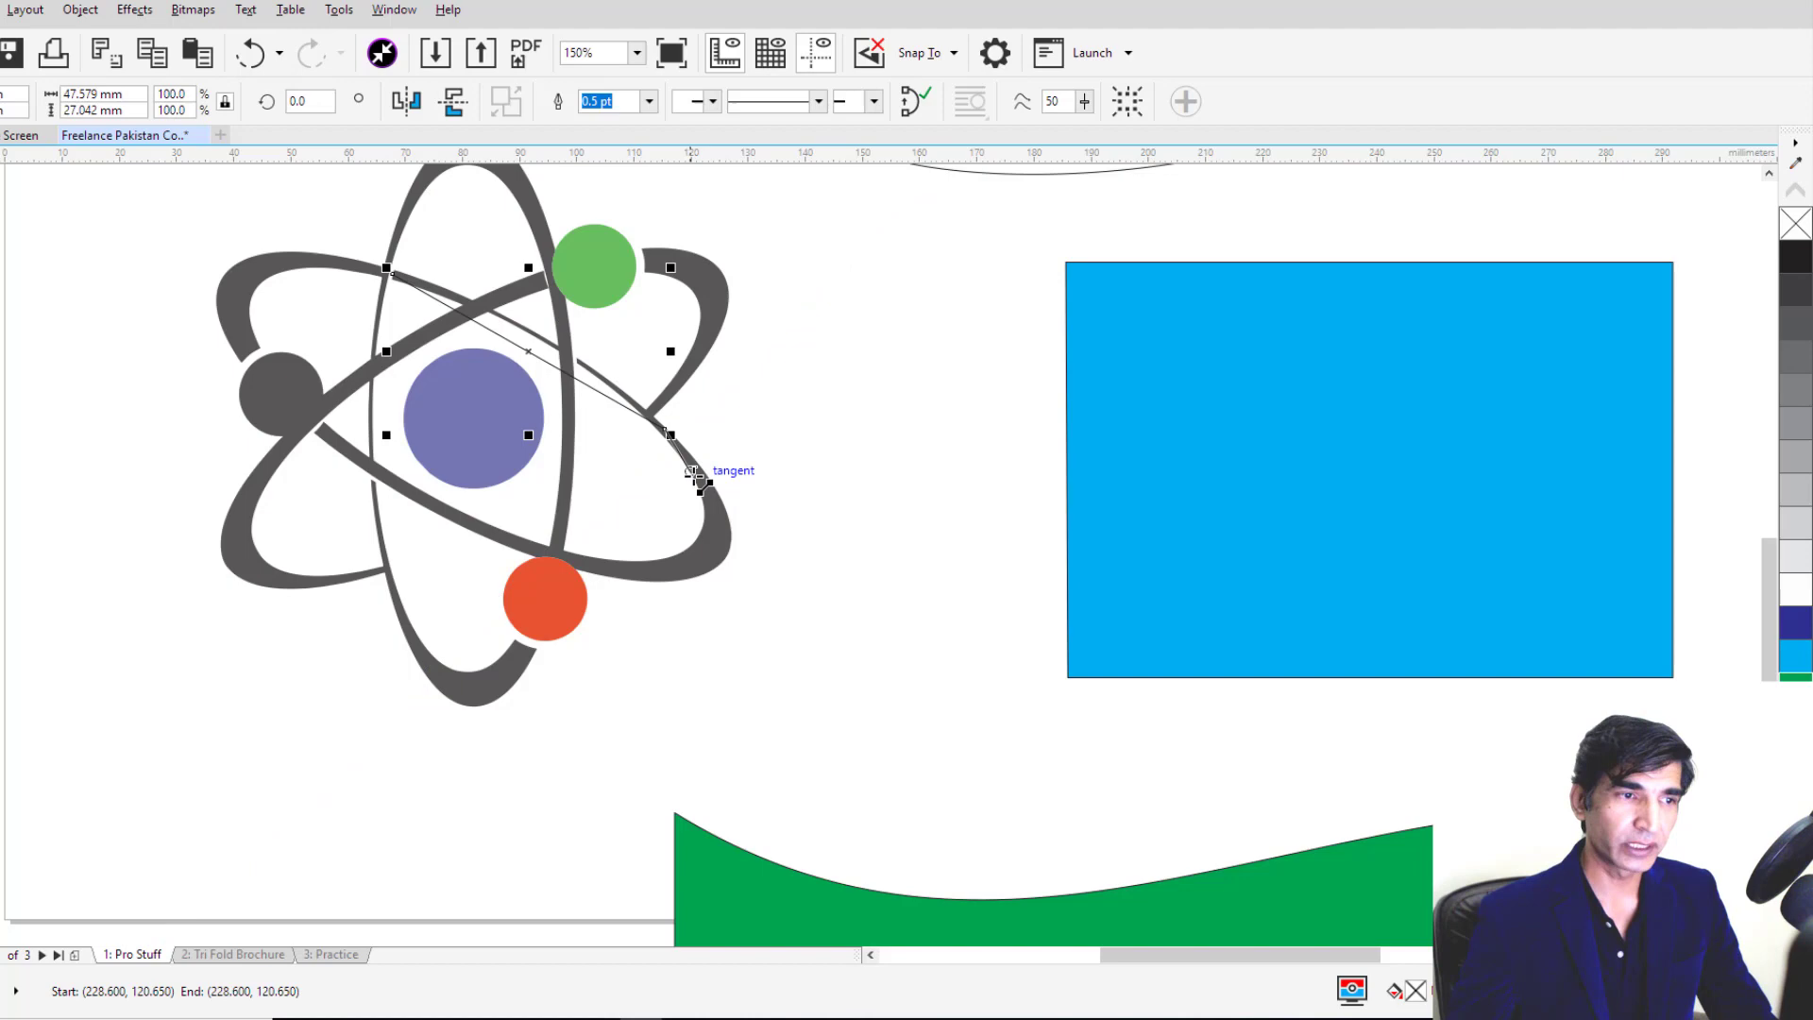
{"action": "left_click", "coordinate": [720, 555]}
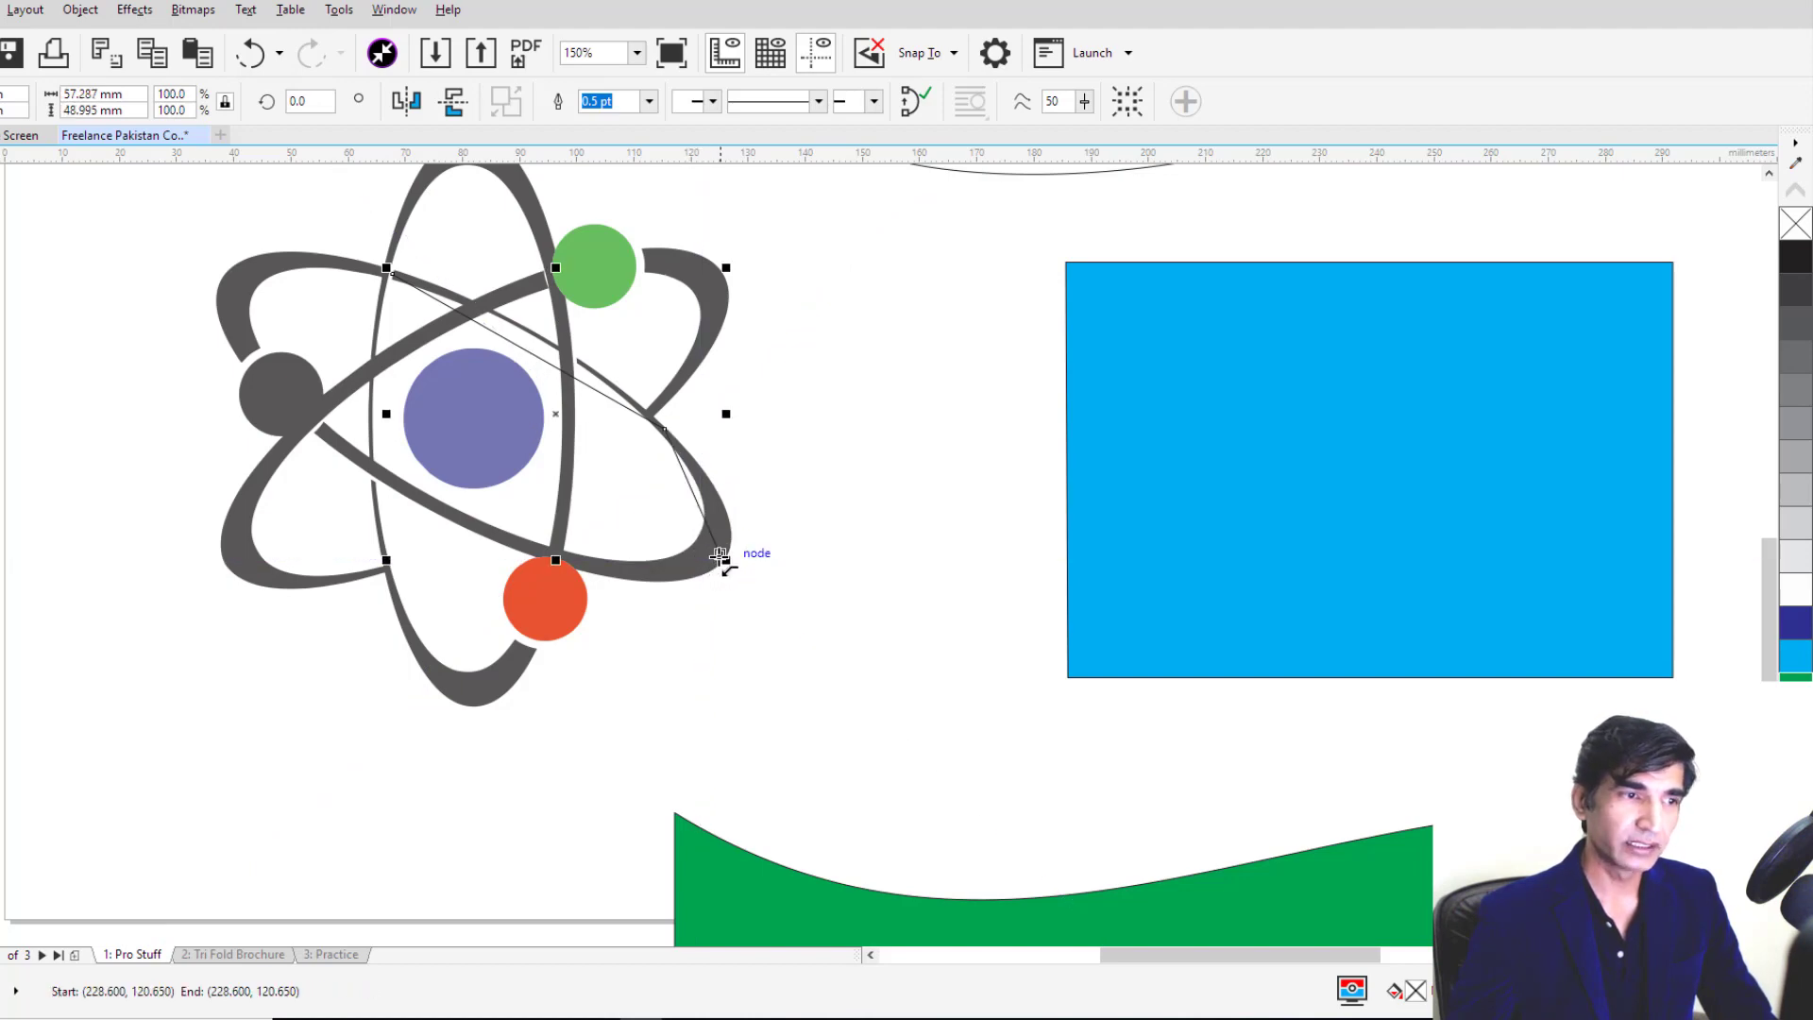
{"action": "left_click", "coordinate": [599, 568]}
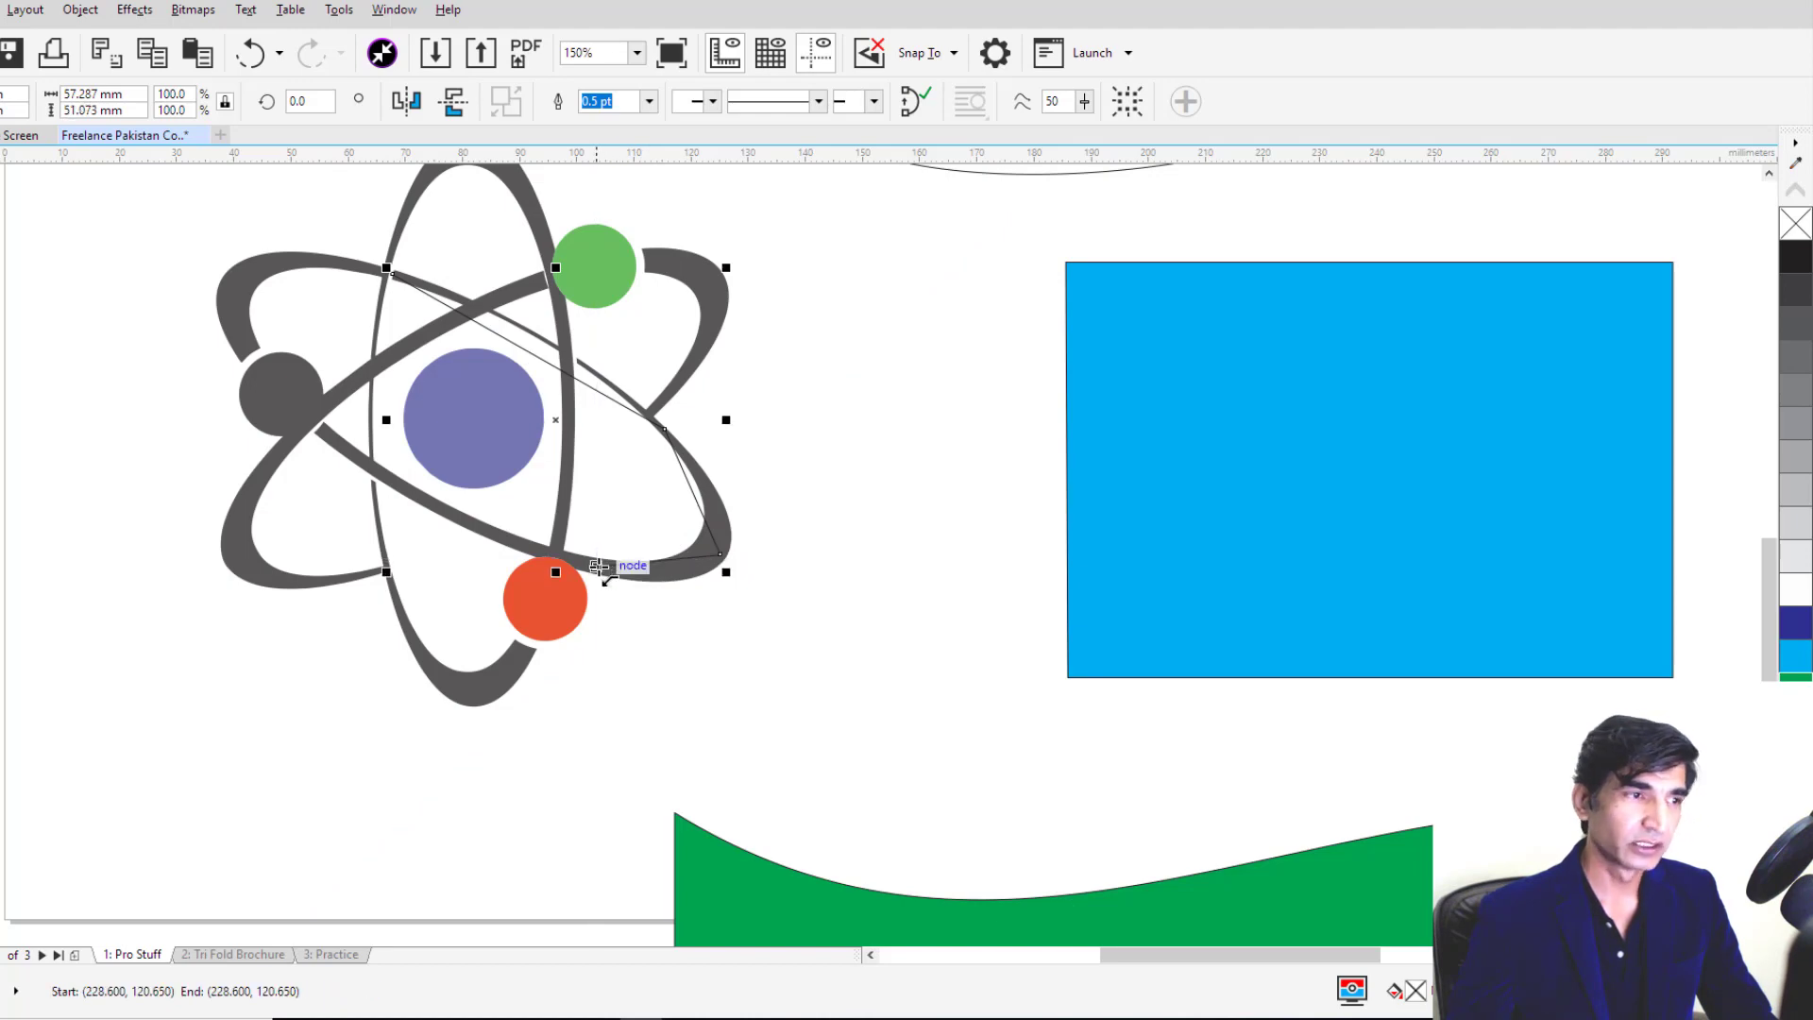
{"action": "left_click", "coordinate": [326, 433]}
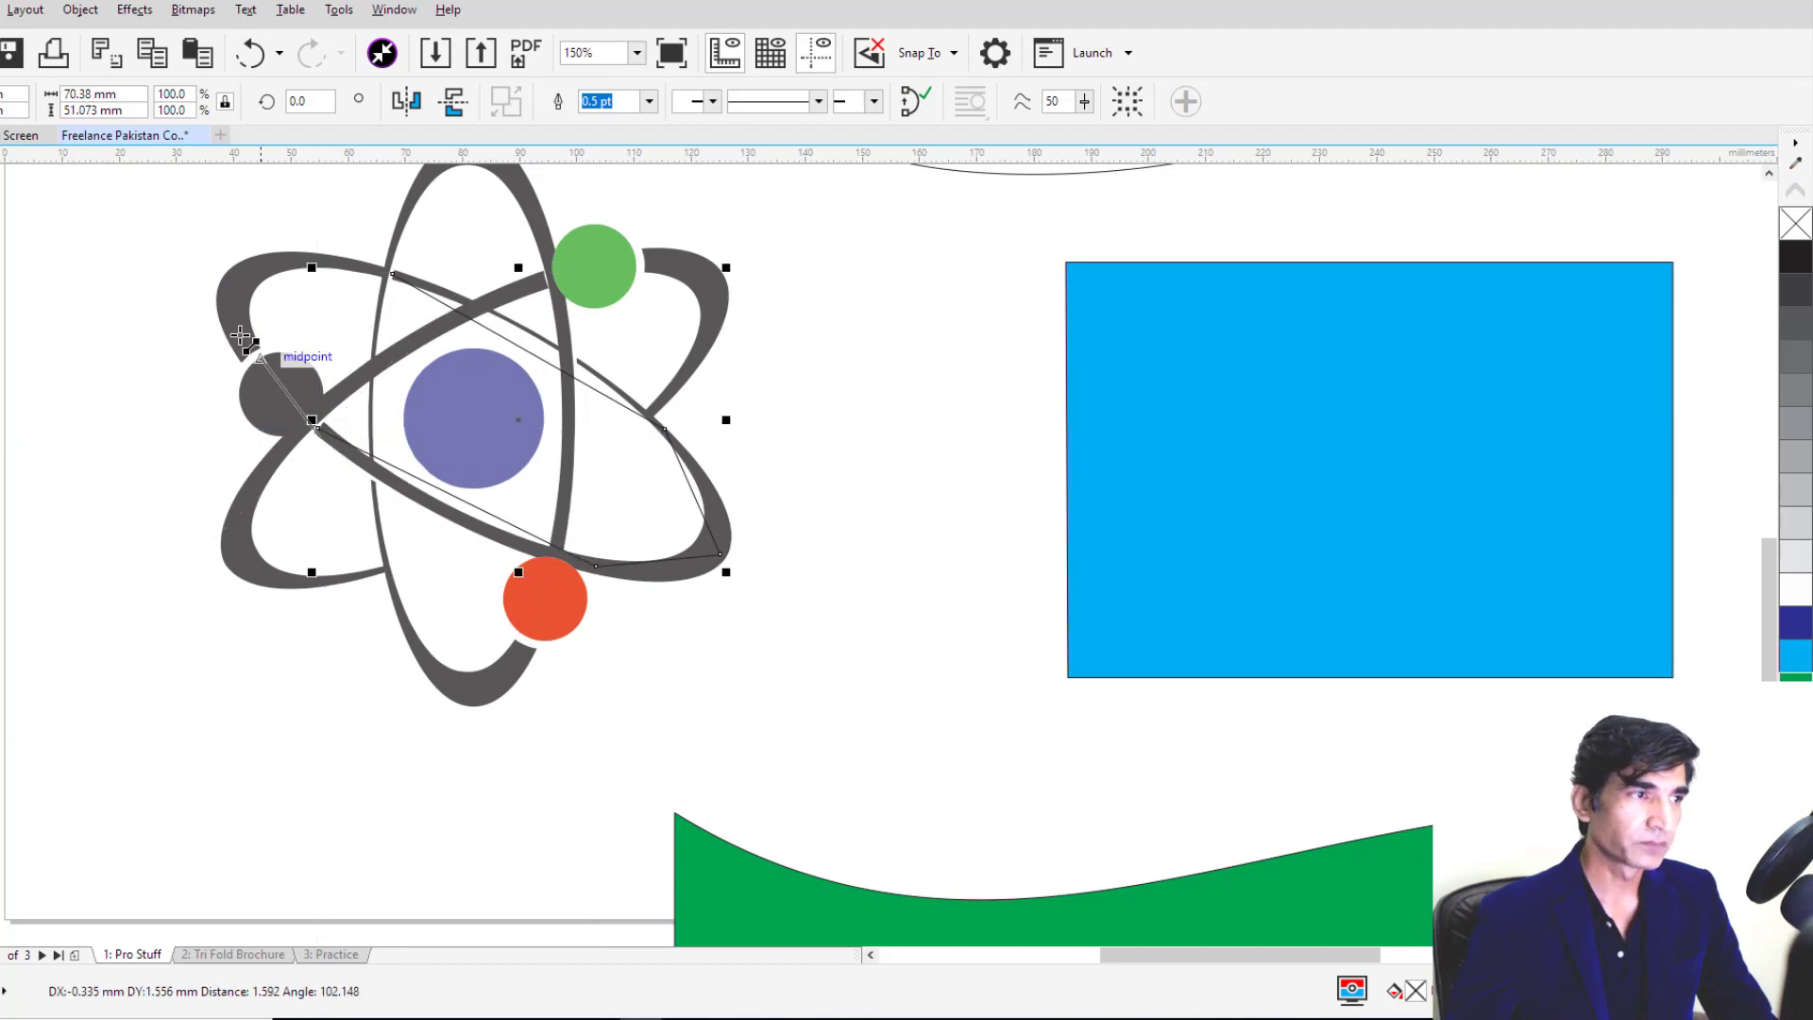
{"action": "left_click", "coordinate": [248, 267]}
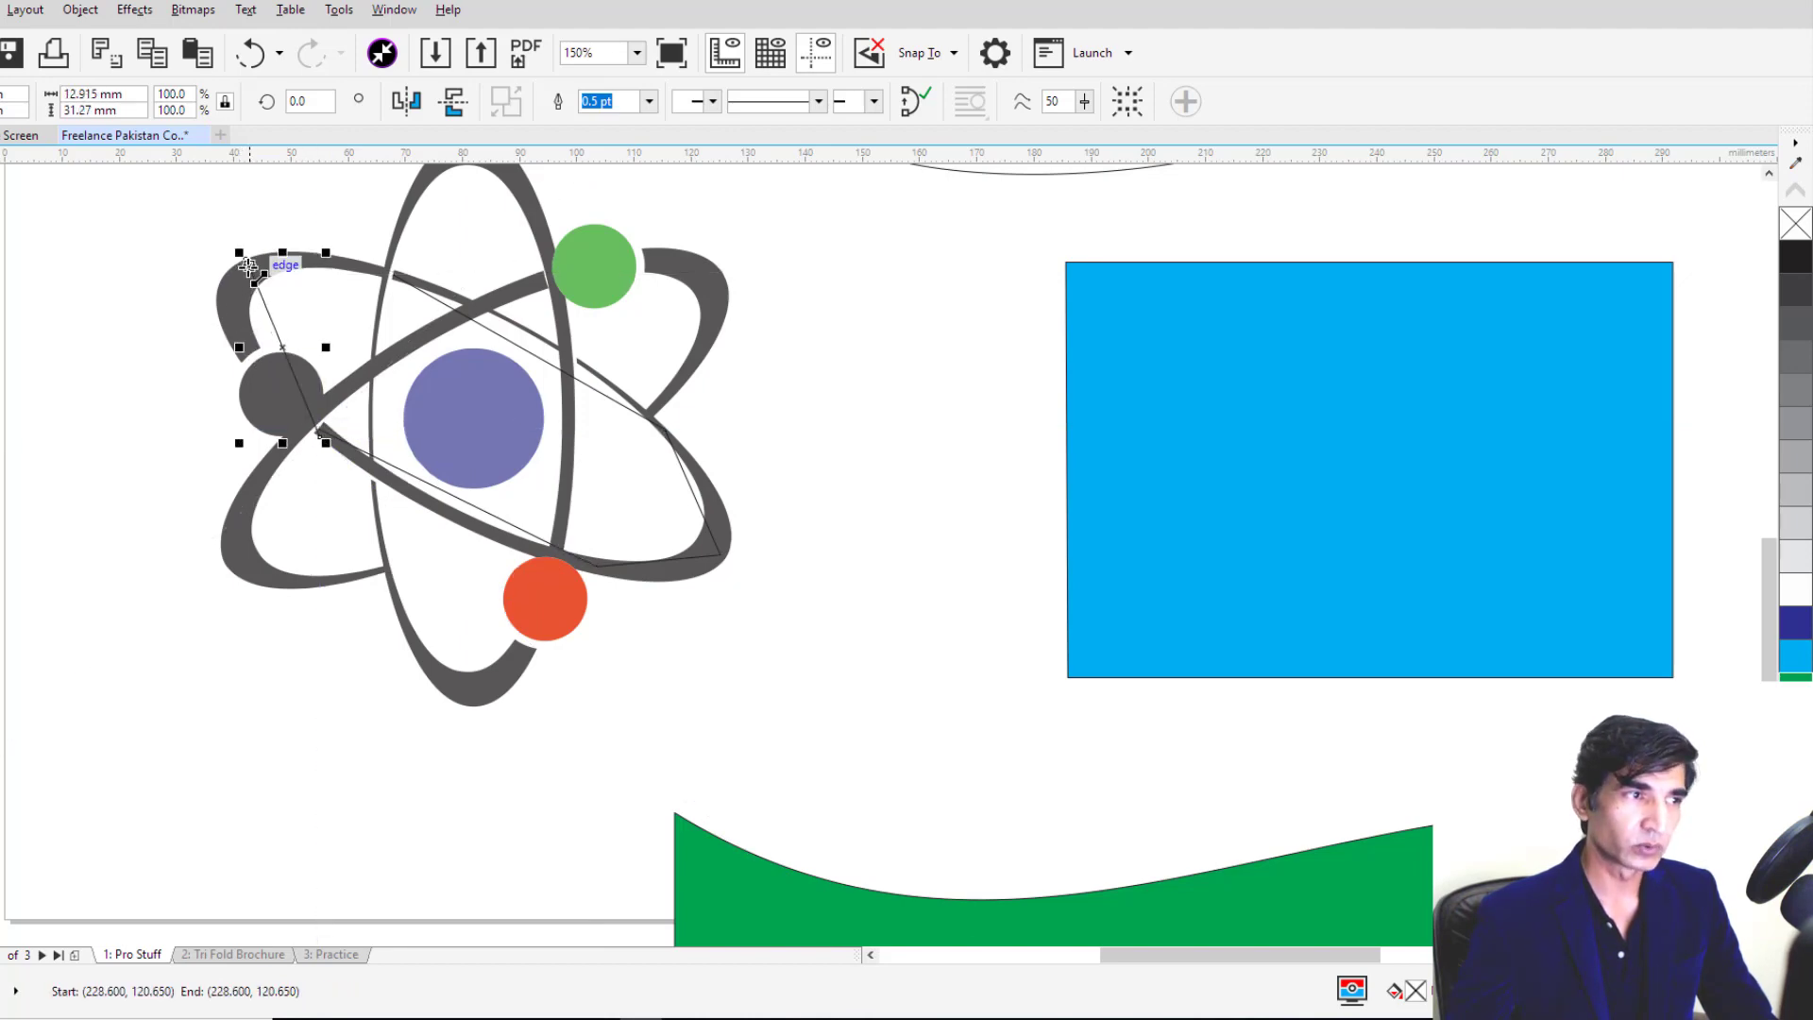
{"action": "left_click", "coordinate": [400, 275]}
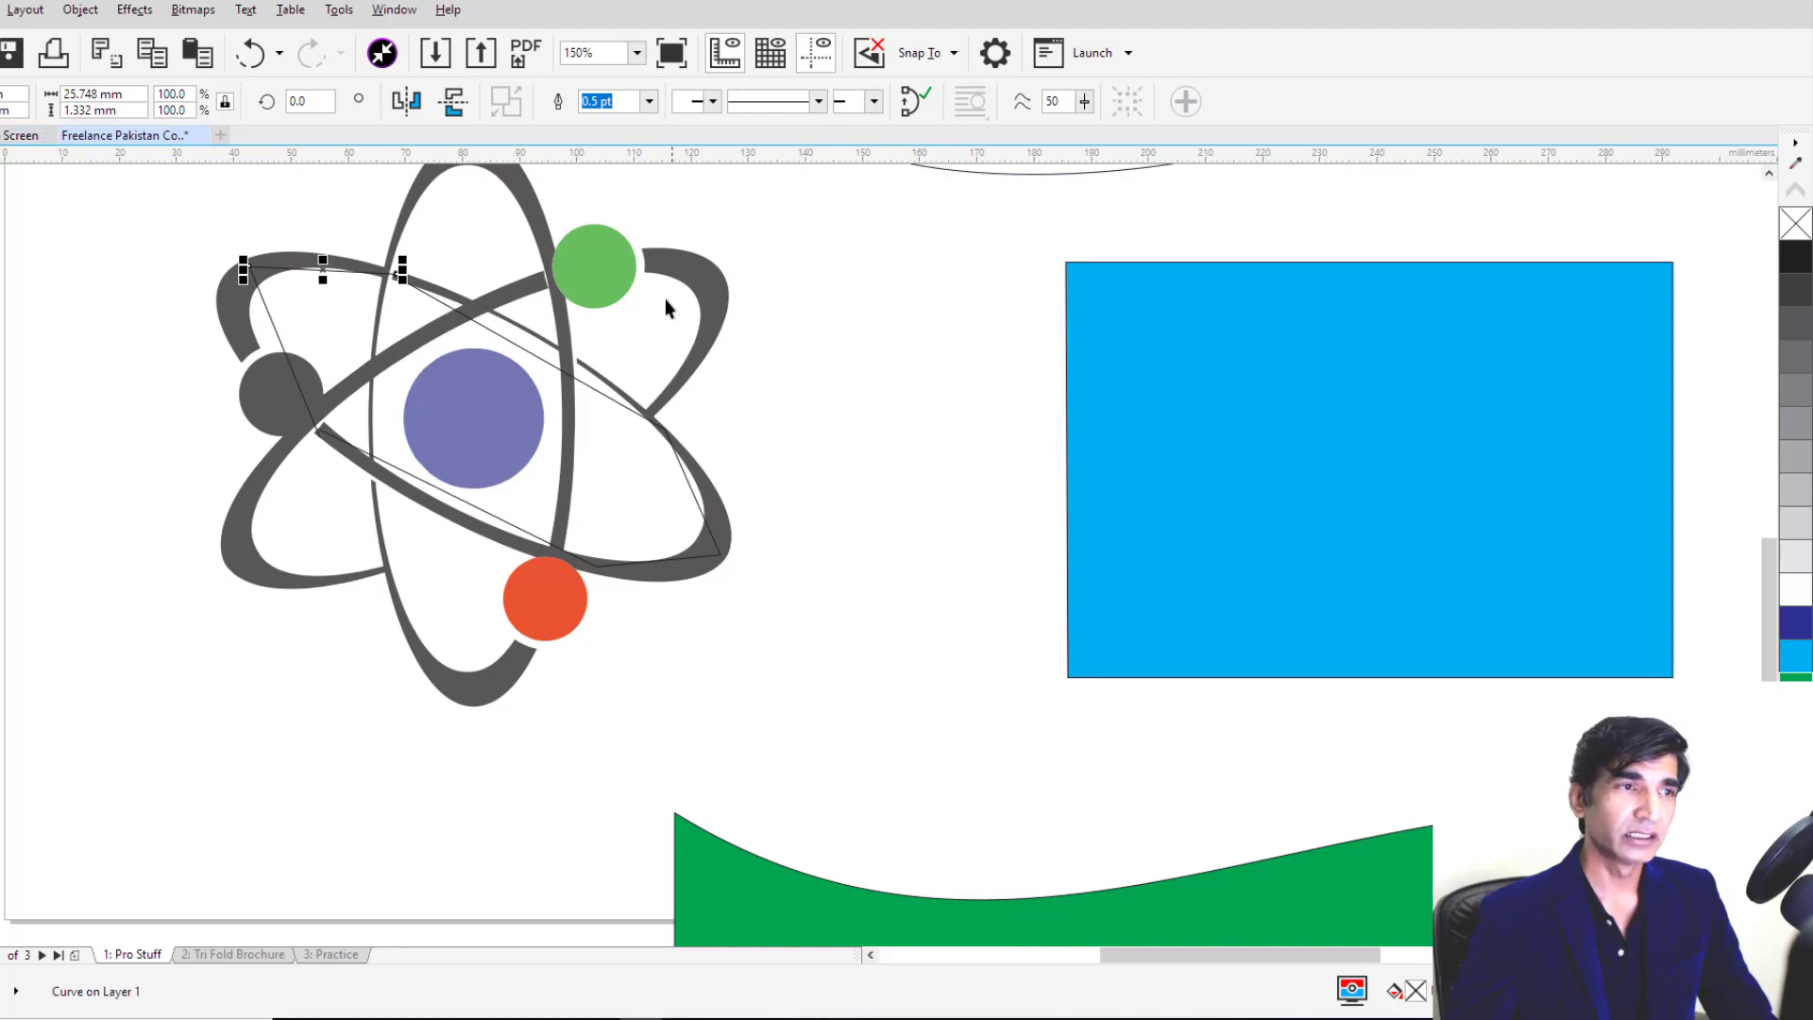
Step: Move the atom group off the traced outline to behind the cyan rectangle
{"action": "left_click", "coordinate": [572, 258]}
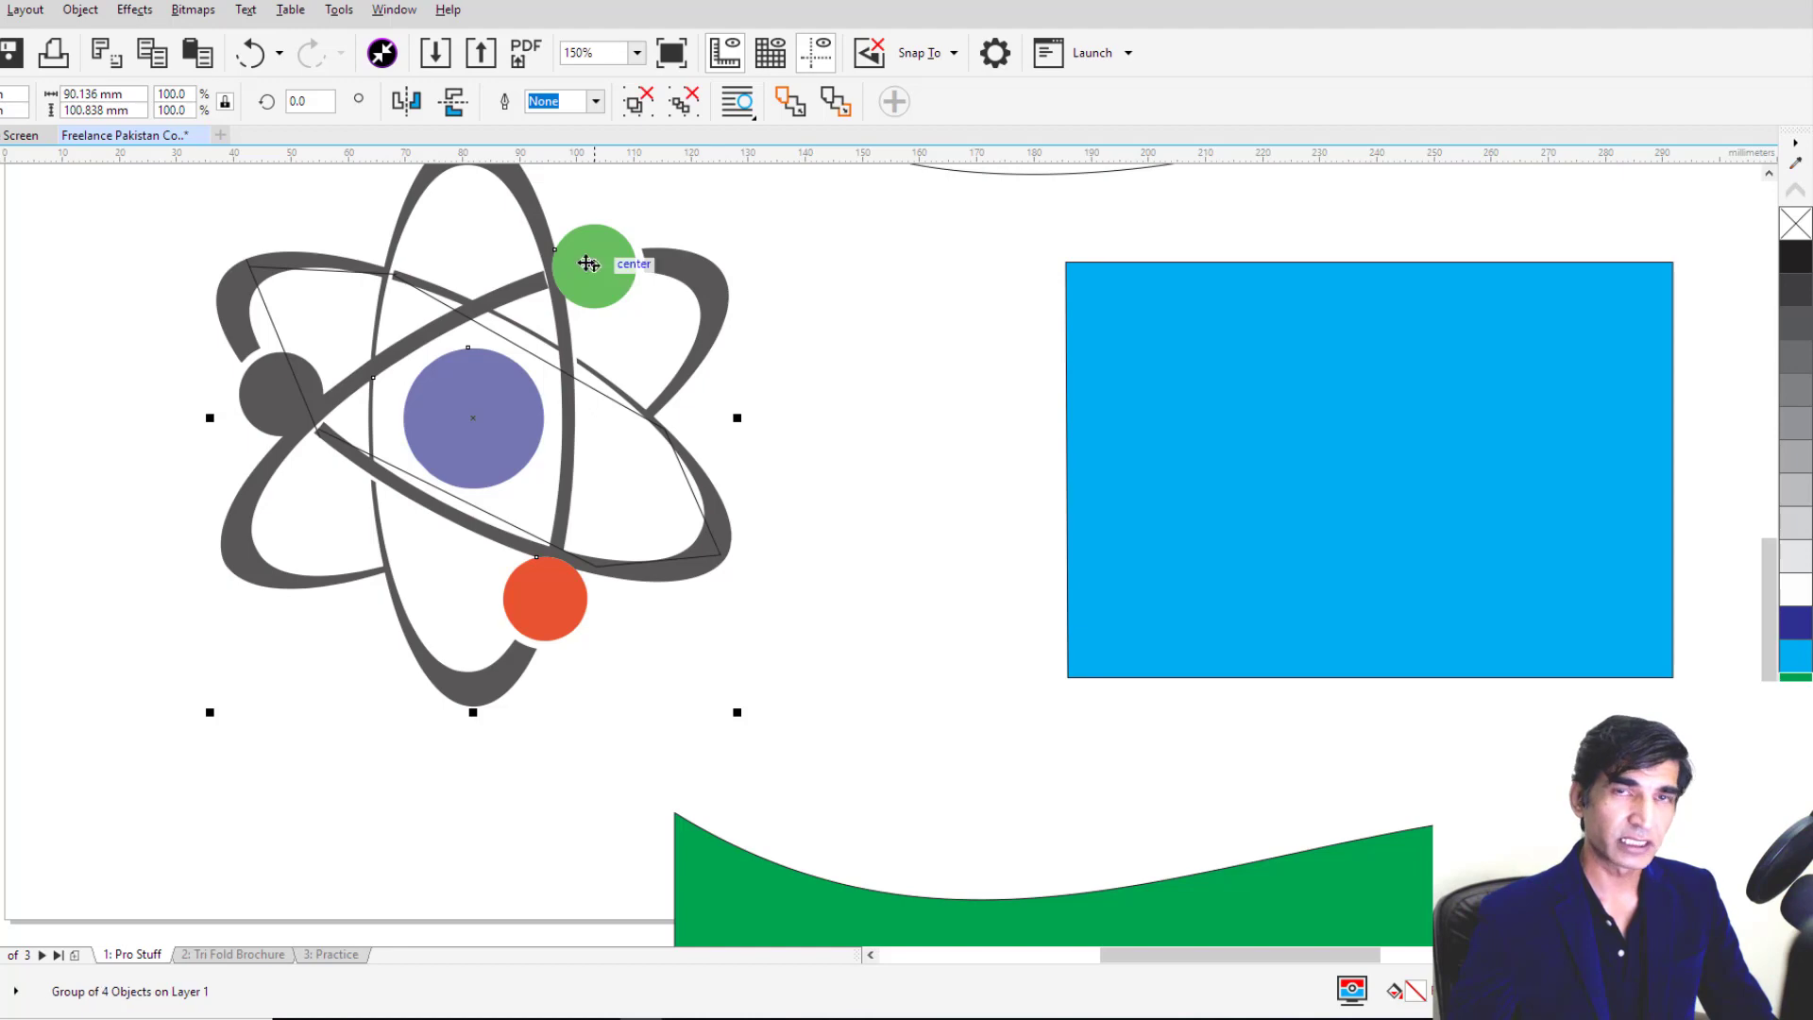
{"action": "left_click_drag", "start_coordinate": [588, 263], "coordinate": [1487, 316]}
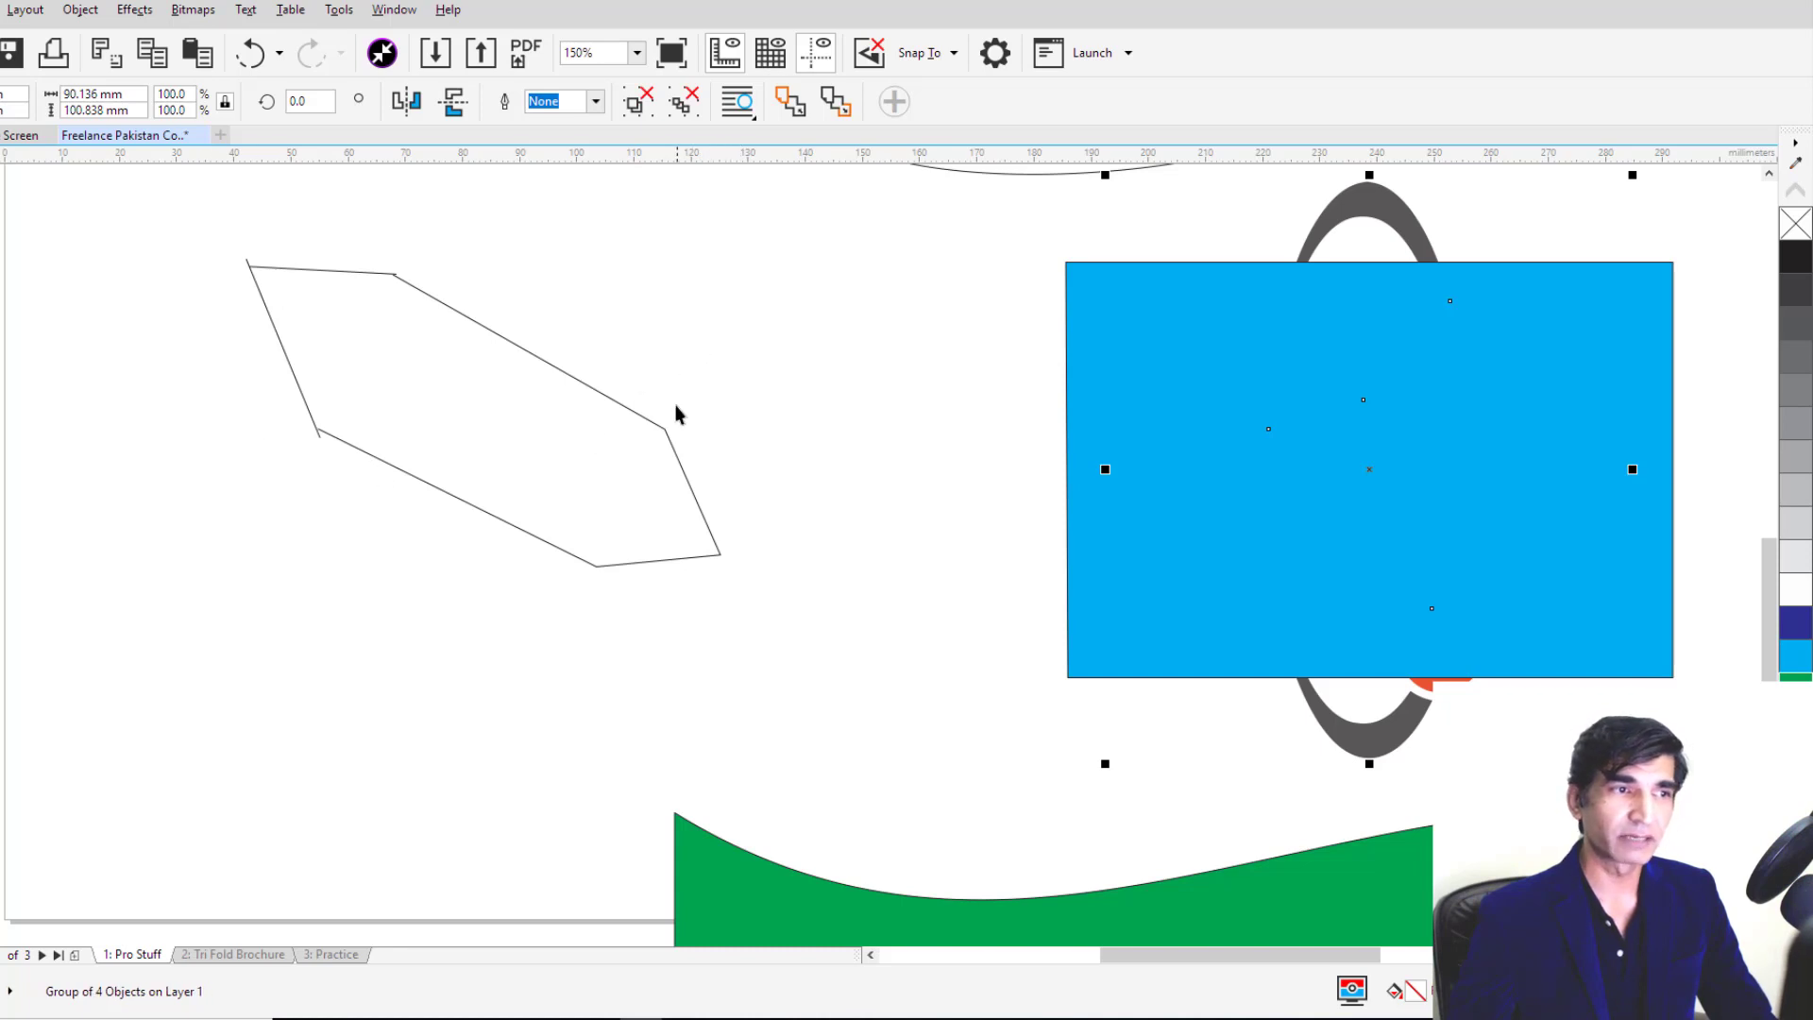
Step: Convert the short right segment of the traced outline to a curve and bulge it outward by about 9 mm
{"action": "left_click", "coordinate": [680, 469]}
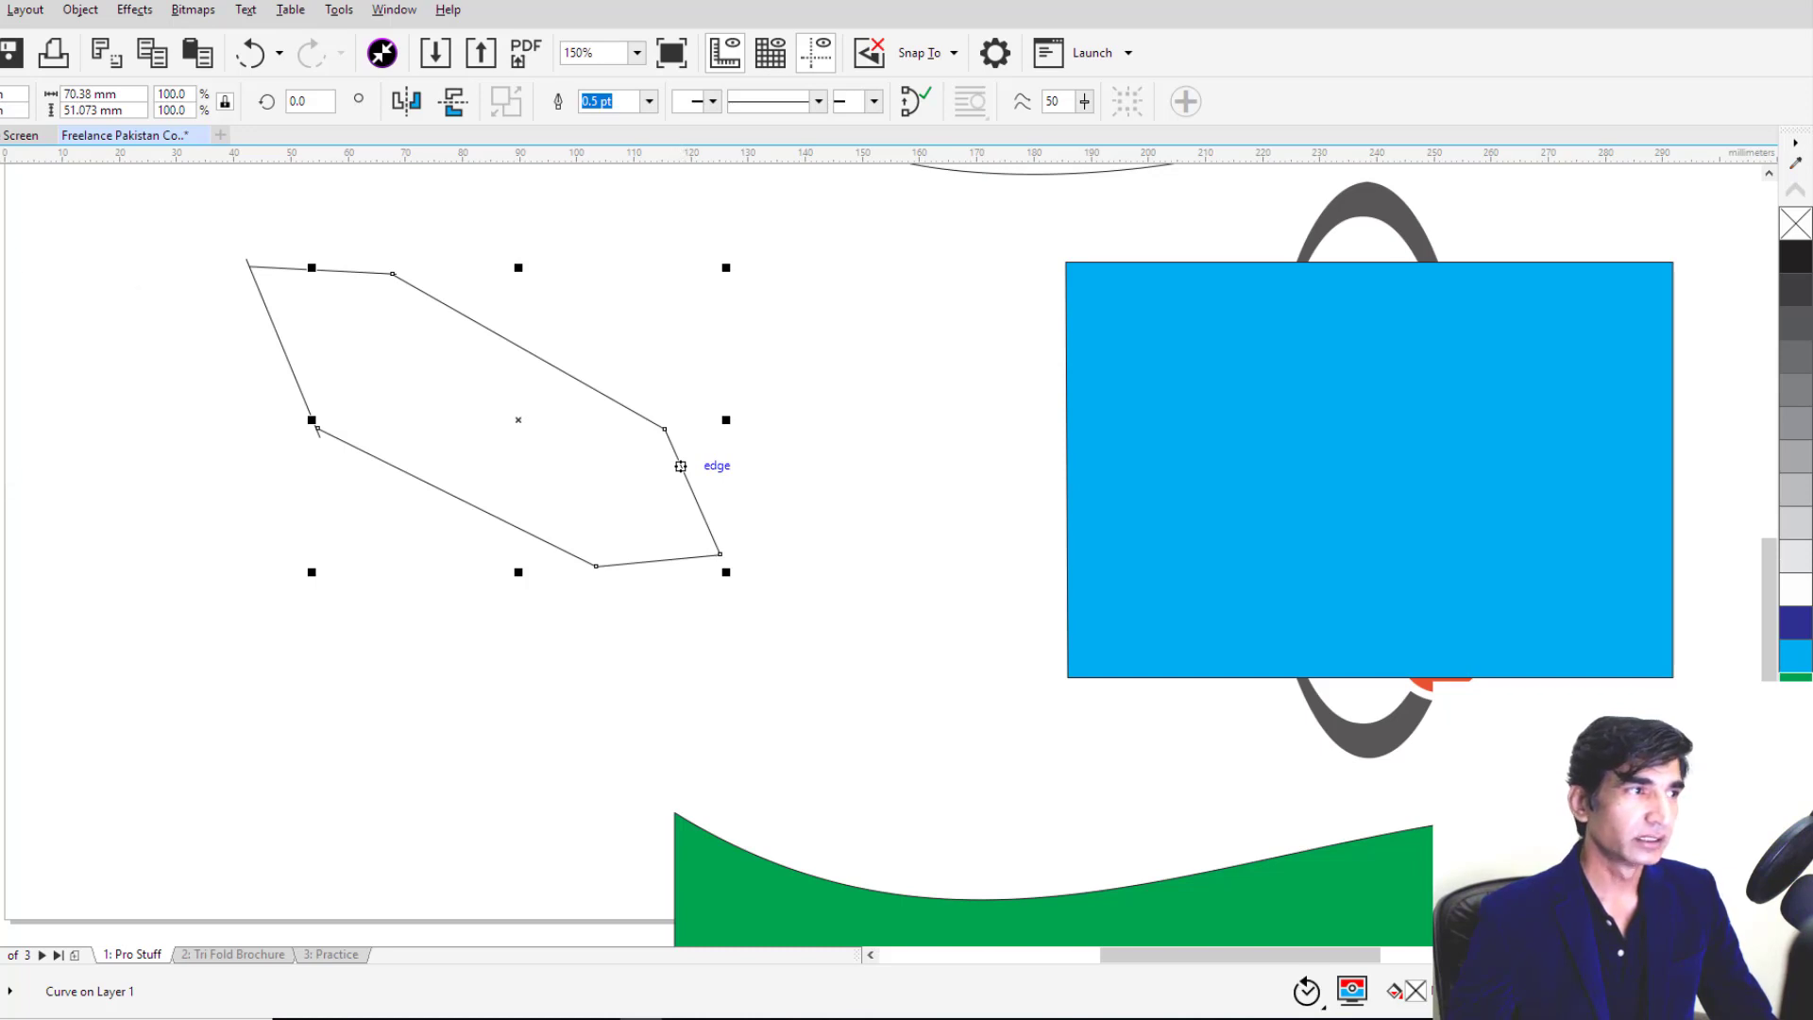
{"action": "left_click", "coordinate": [5, 197]}
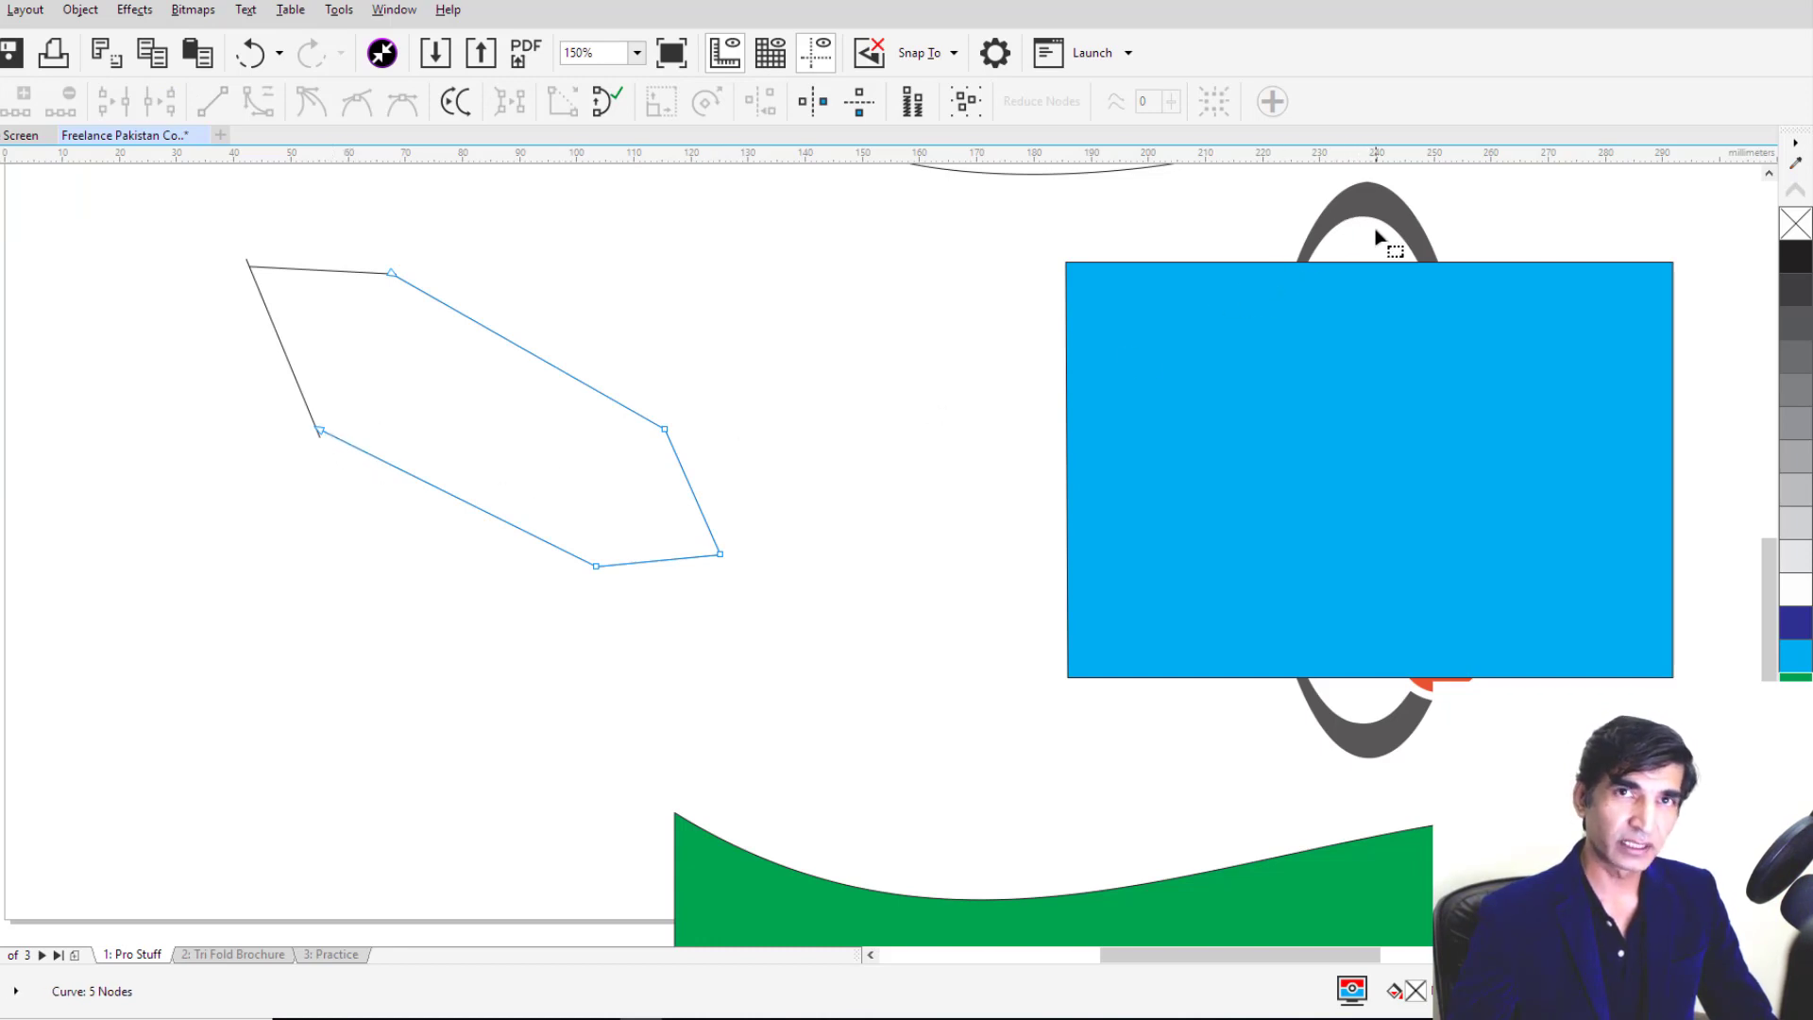
{"action": "left_click", "coordinate": [691, 495]}
{"action": "right_click", "coordinate": [690, 495]}
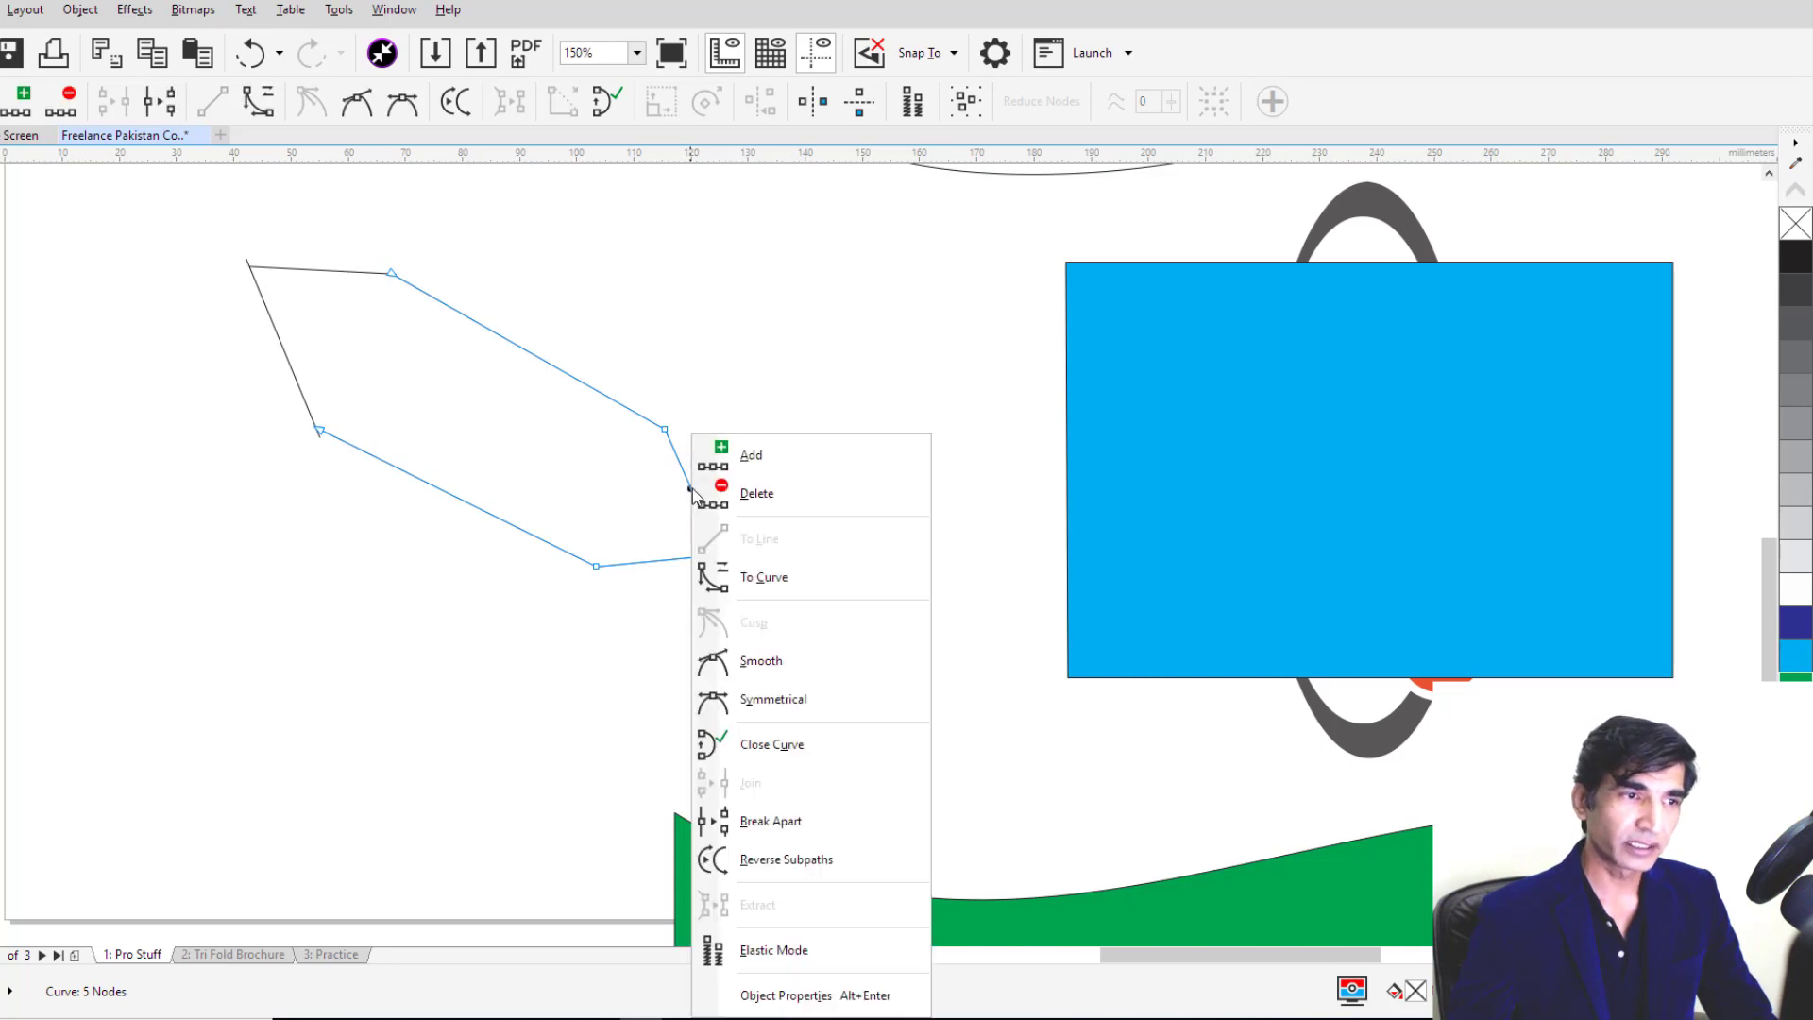
{"action": "left_click", "coordinate": [756, 578]}
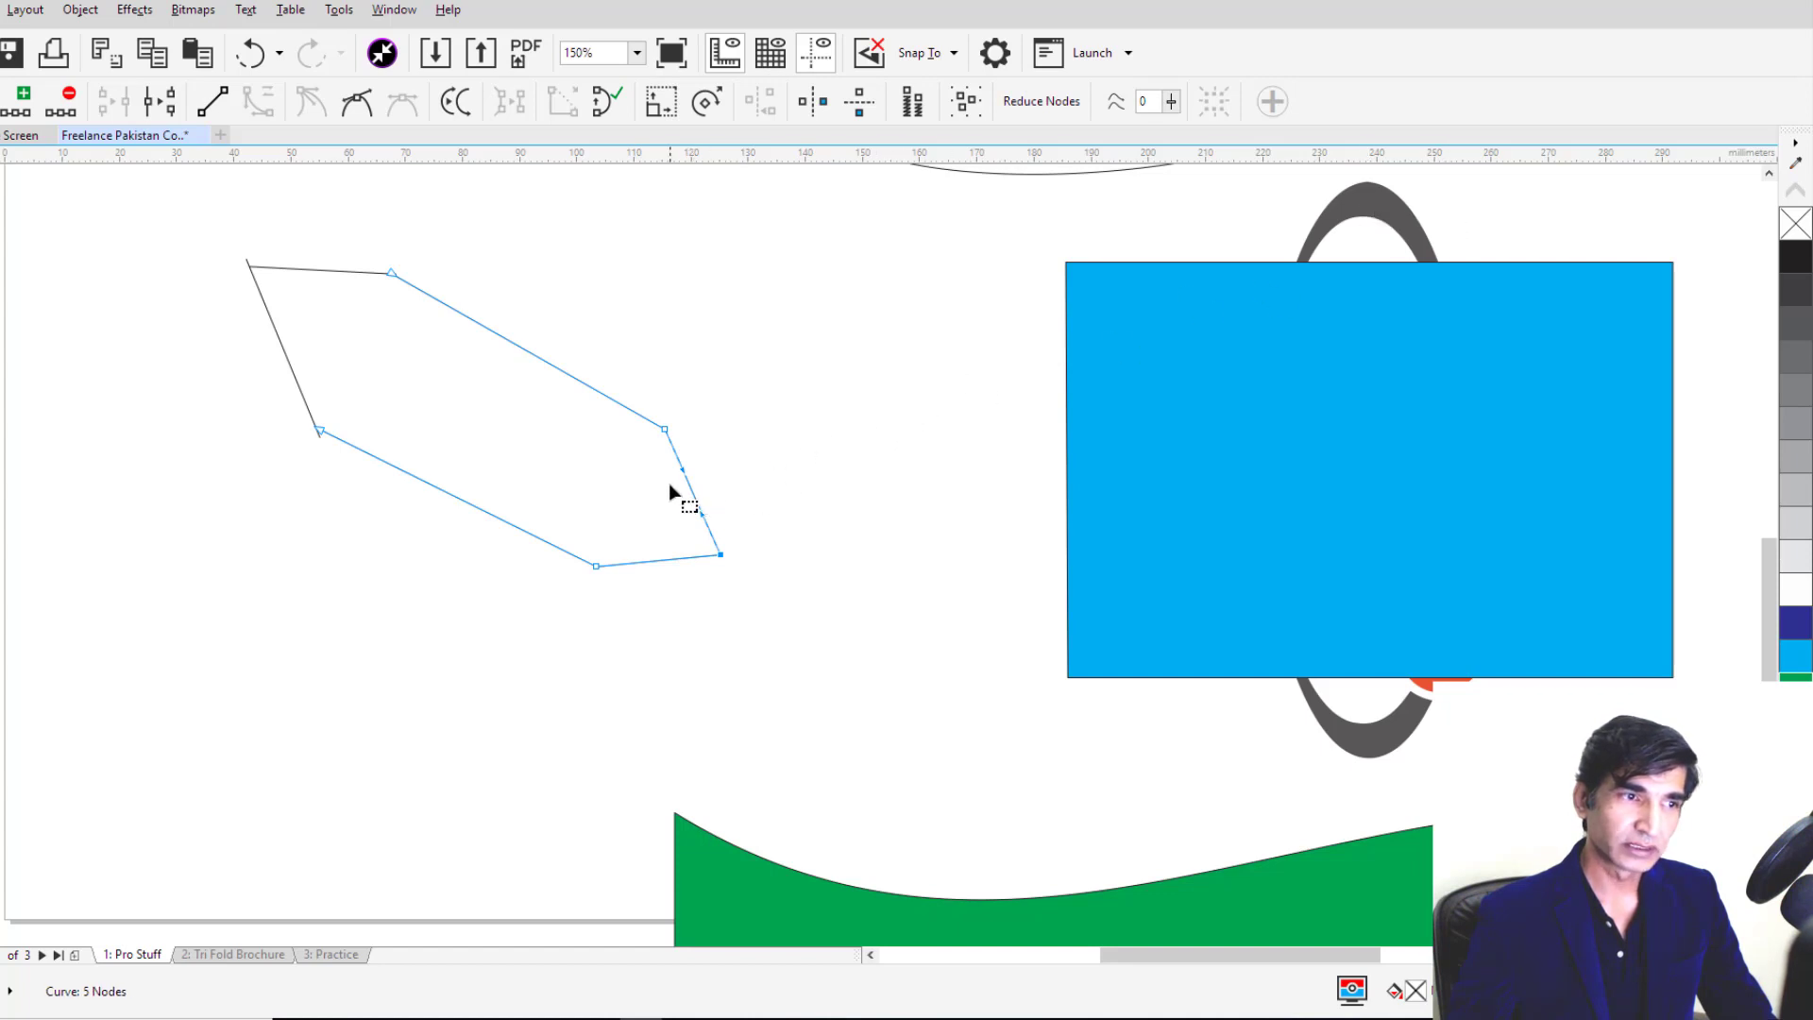
{"action": "left_click_drag", "start_coordinate": [692, 494], "coordinate": [744, 495]}
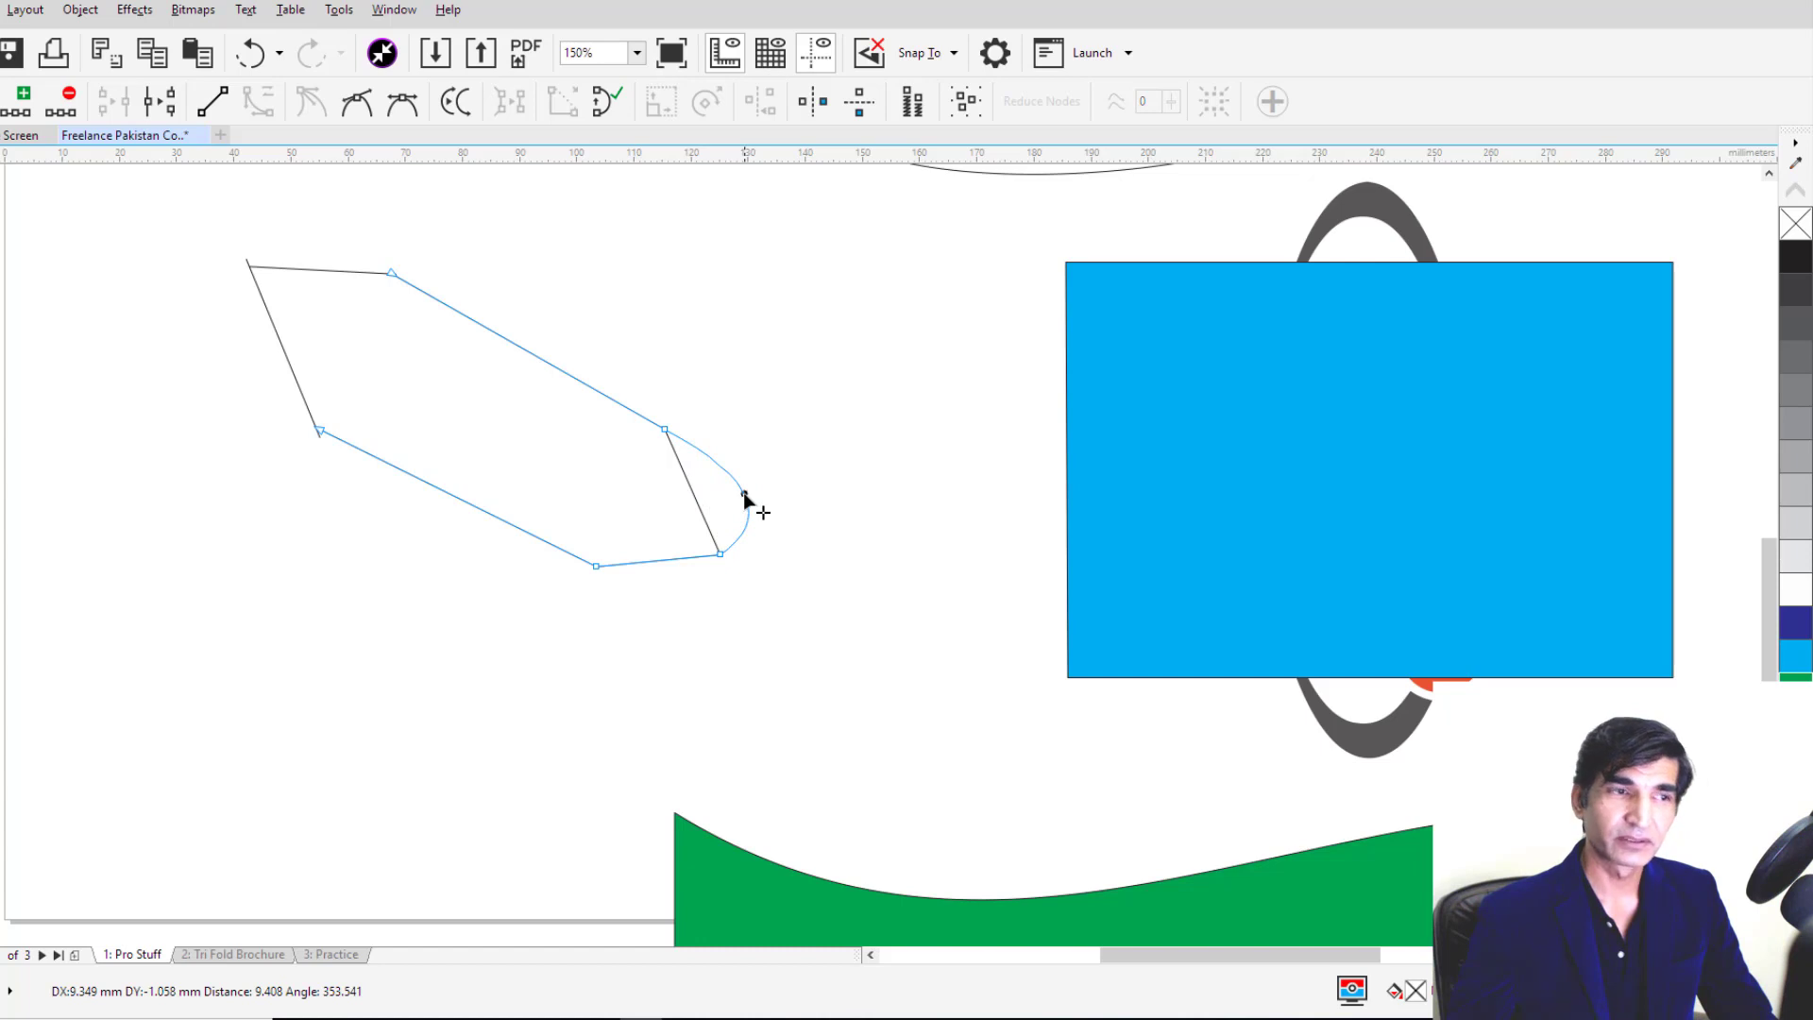
Step: Bulge the outline's right curve slightly further out, and convert the short bottom segment to a curve bowed outward
{"action": "mouse_move", "coordinate": [744, 494]}
{"action": "left_mouse_down"}
{"action": "mouse_move", "coordinate": [749, 470]}
{"action": "mouse_move", "coordinate": [753, 489]}
{"action": "left_mouse_up"}
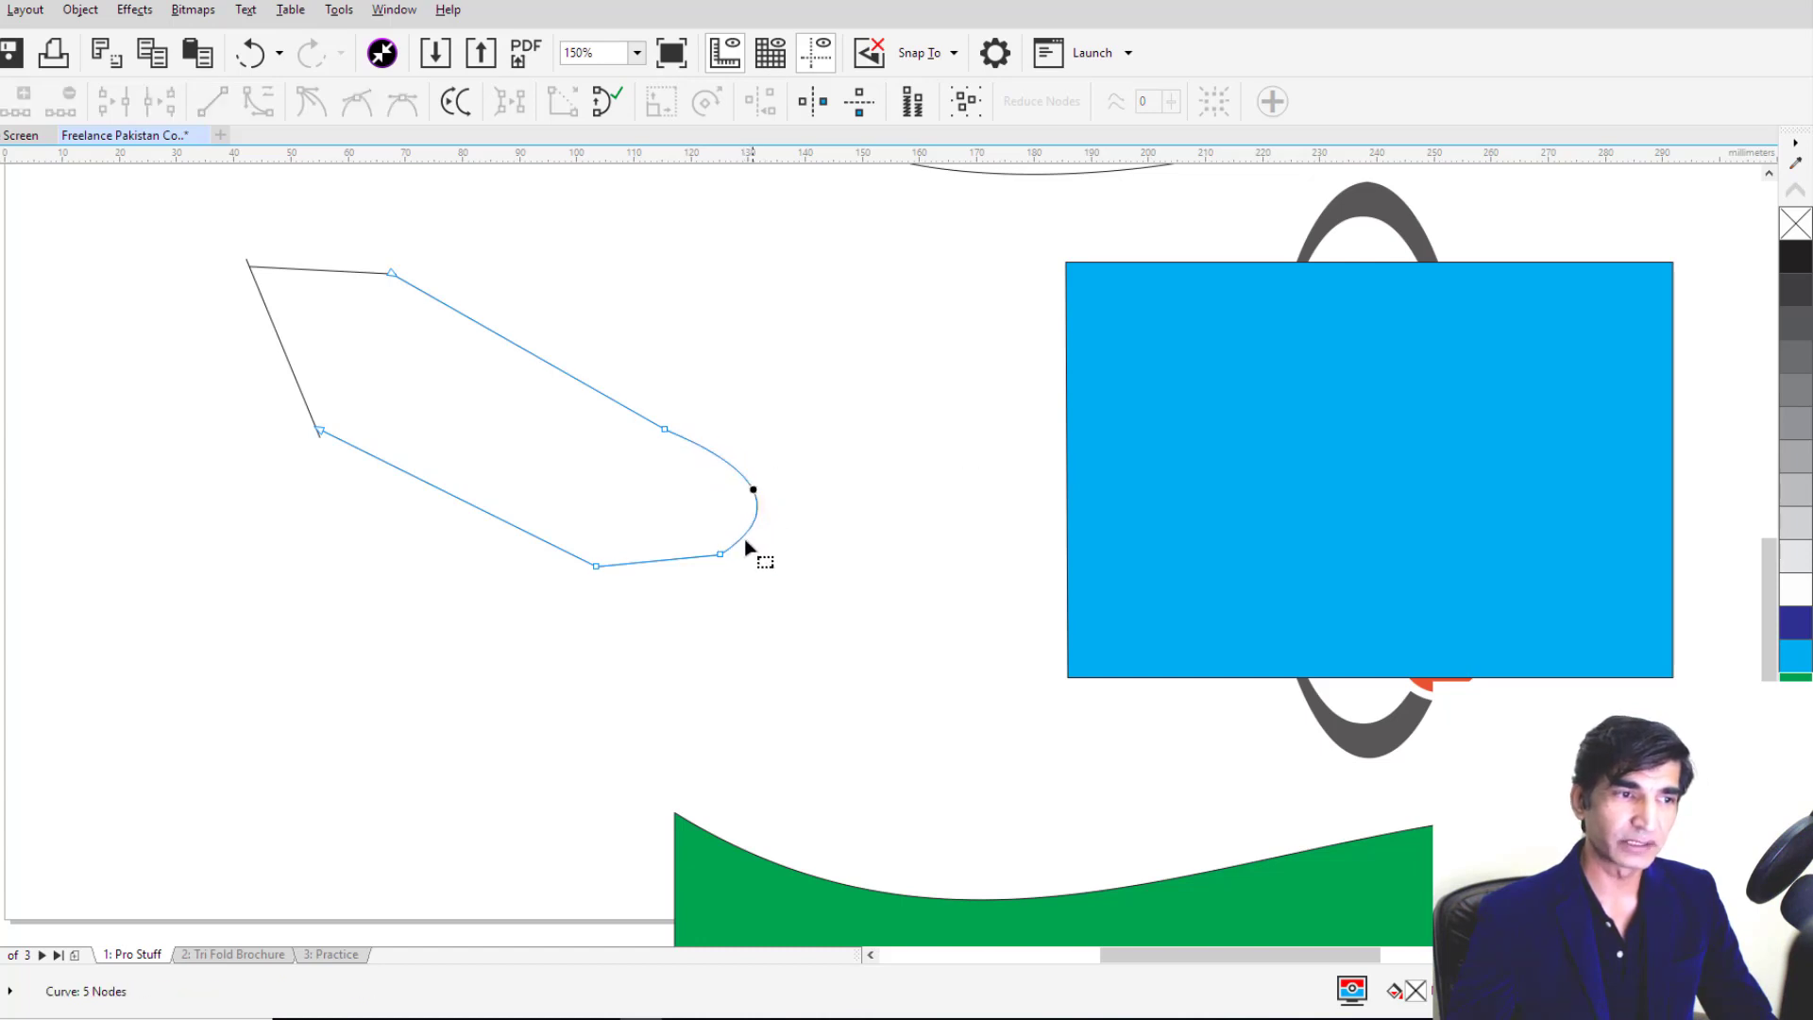
{"action": "right_click", "coordinate": [682, 557]}
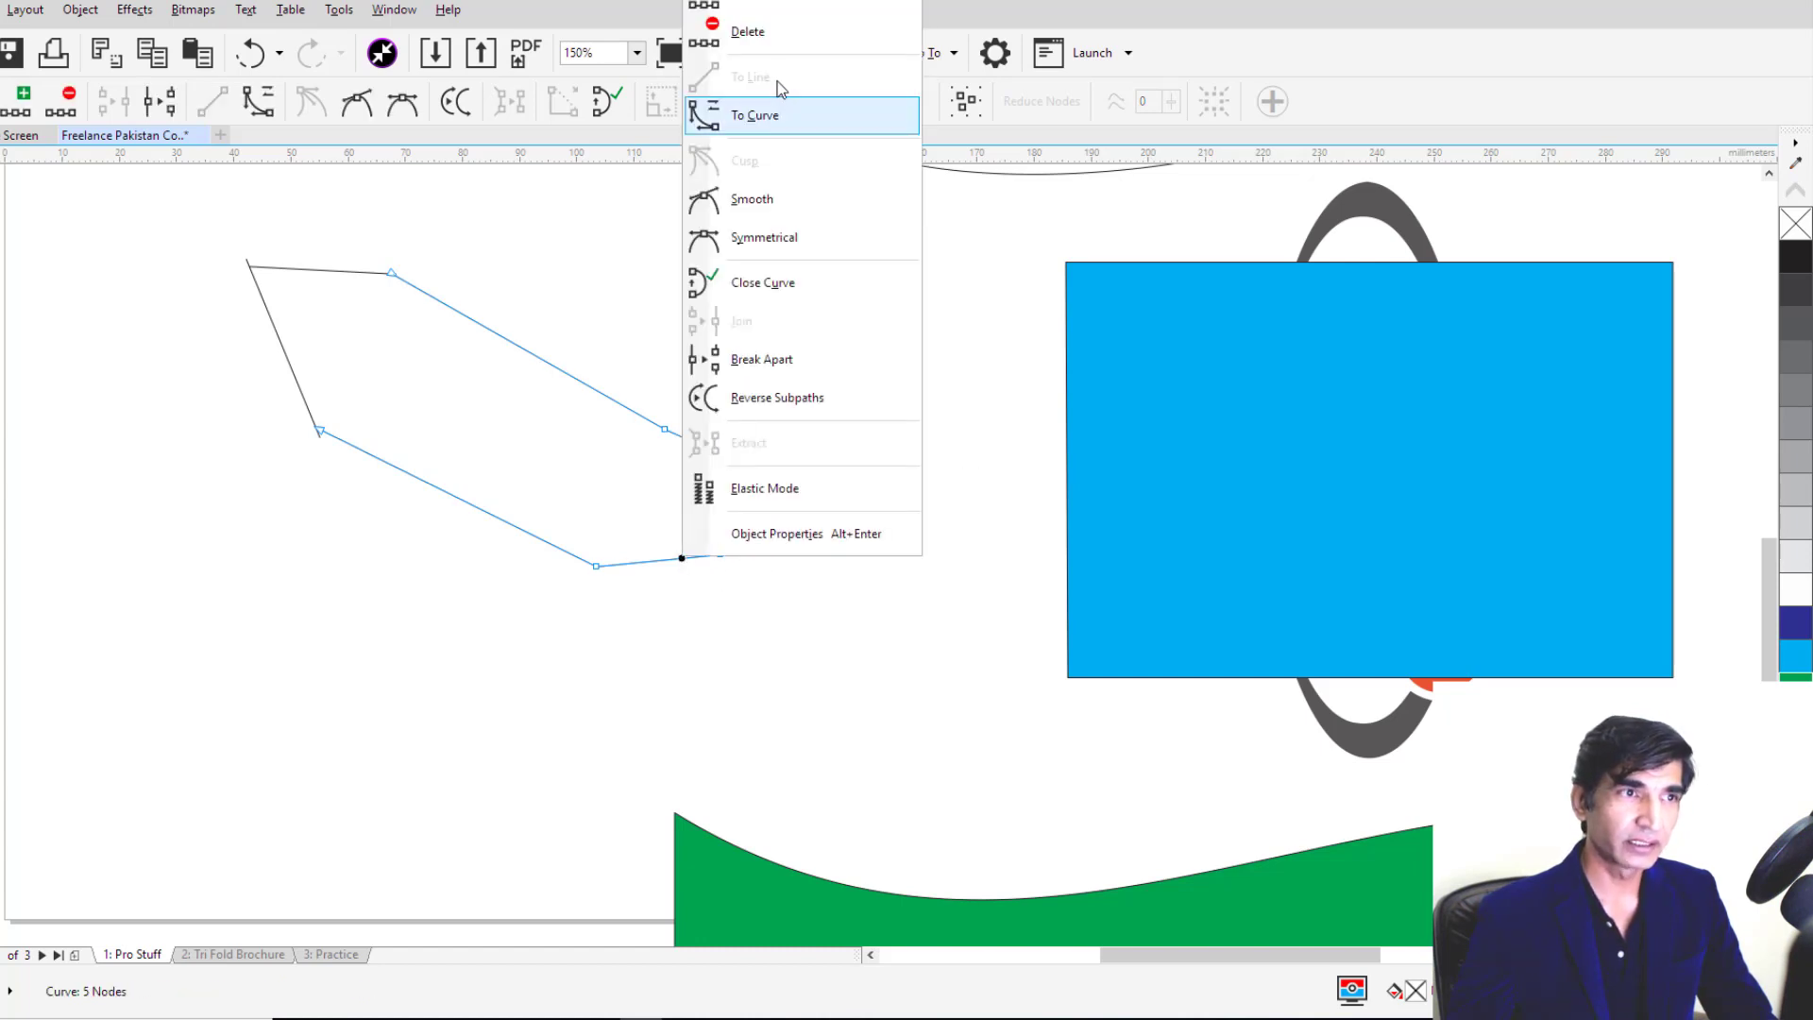
{"action": "left_click", "coordinate": [745, 129]}
{"action": "left_click", "coordinate": [658, 561]}
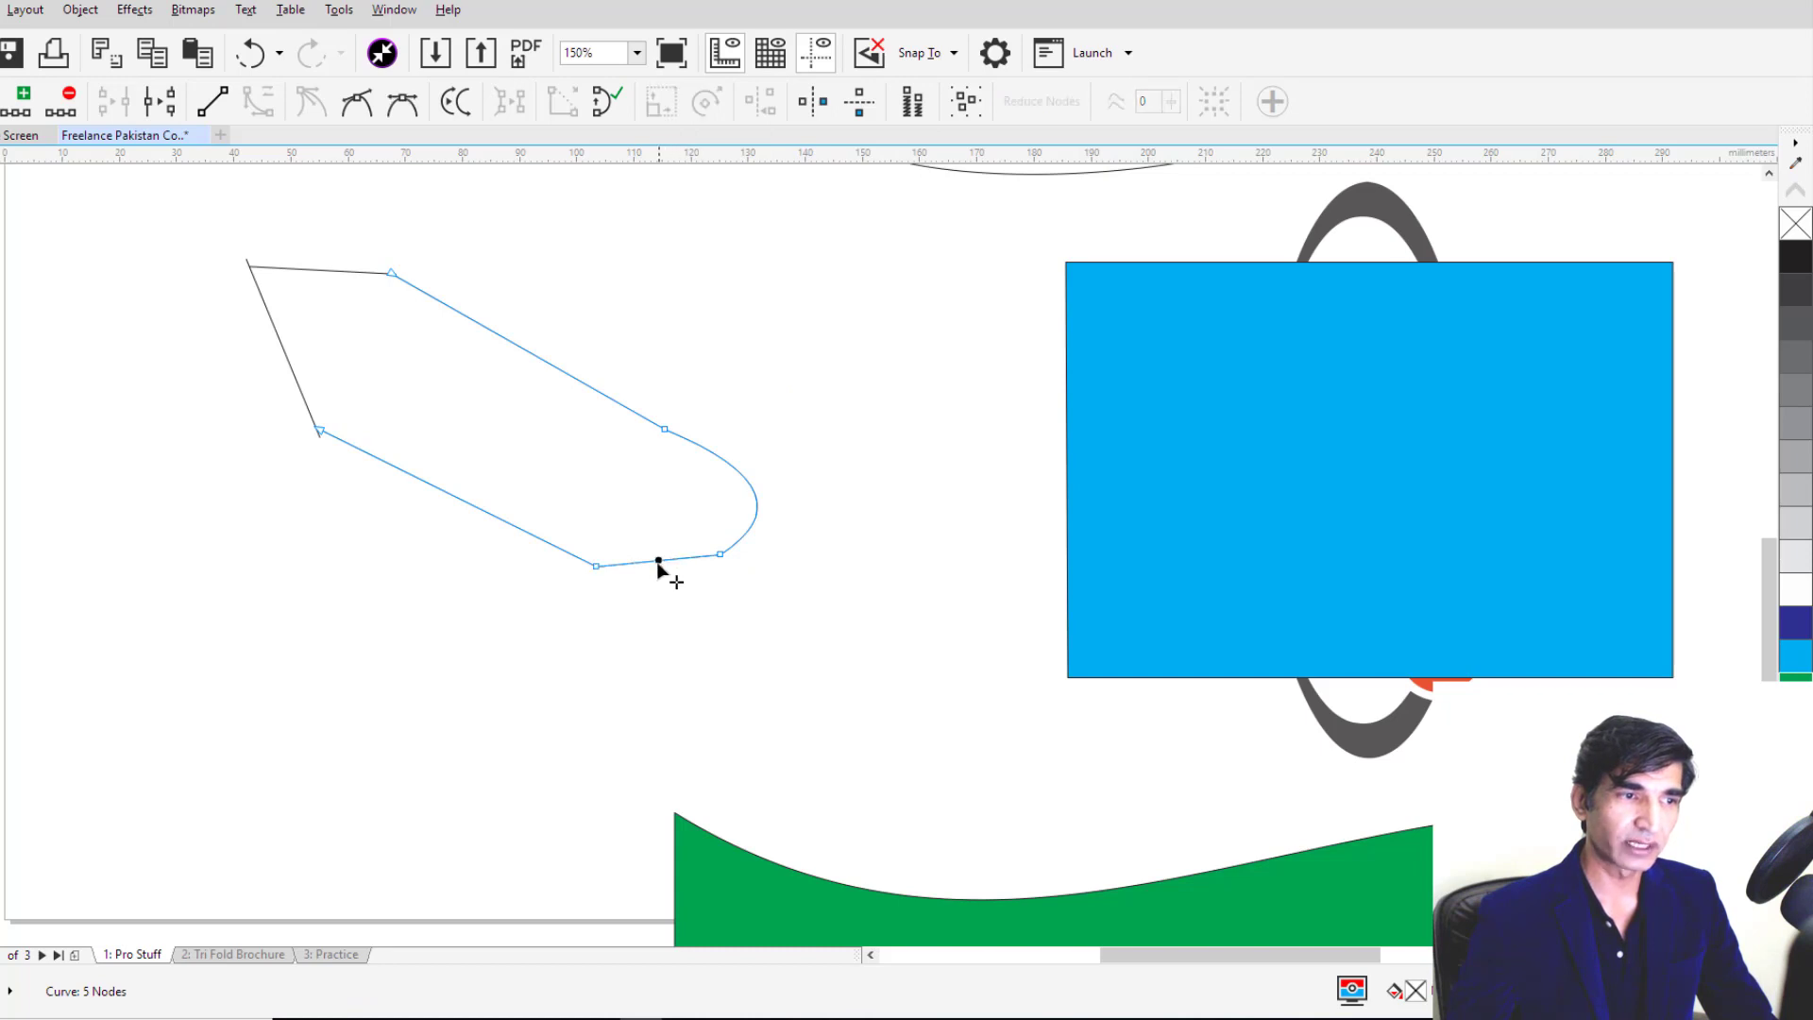
{"action": "left_click_drag", "start_coordinate": [659, 562], "coordinate": [689, 581]}
Step: Delete the node between the two curved segments and adjust the handles of the remaining end nodes to round the outline's lower-right end
{"action": "double_click", "coordinate": [721, 555]}
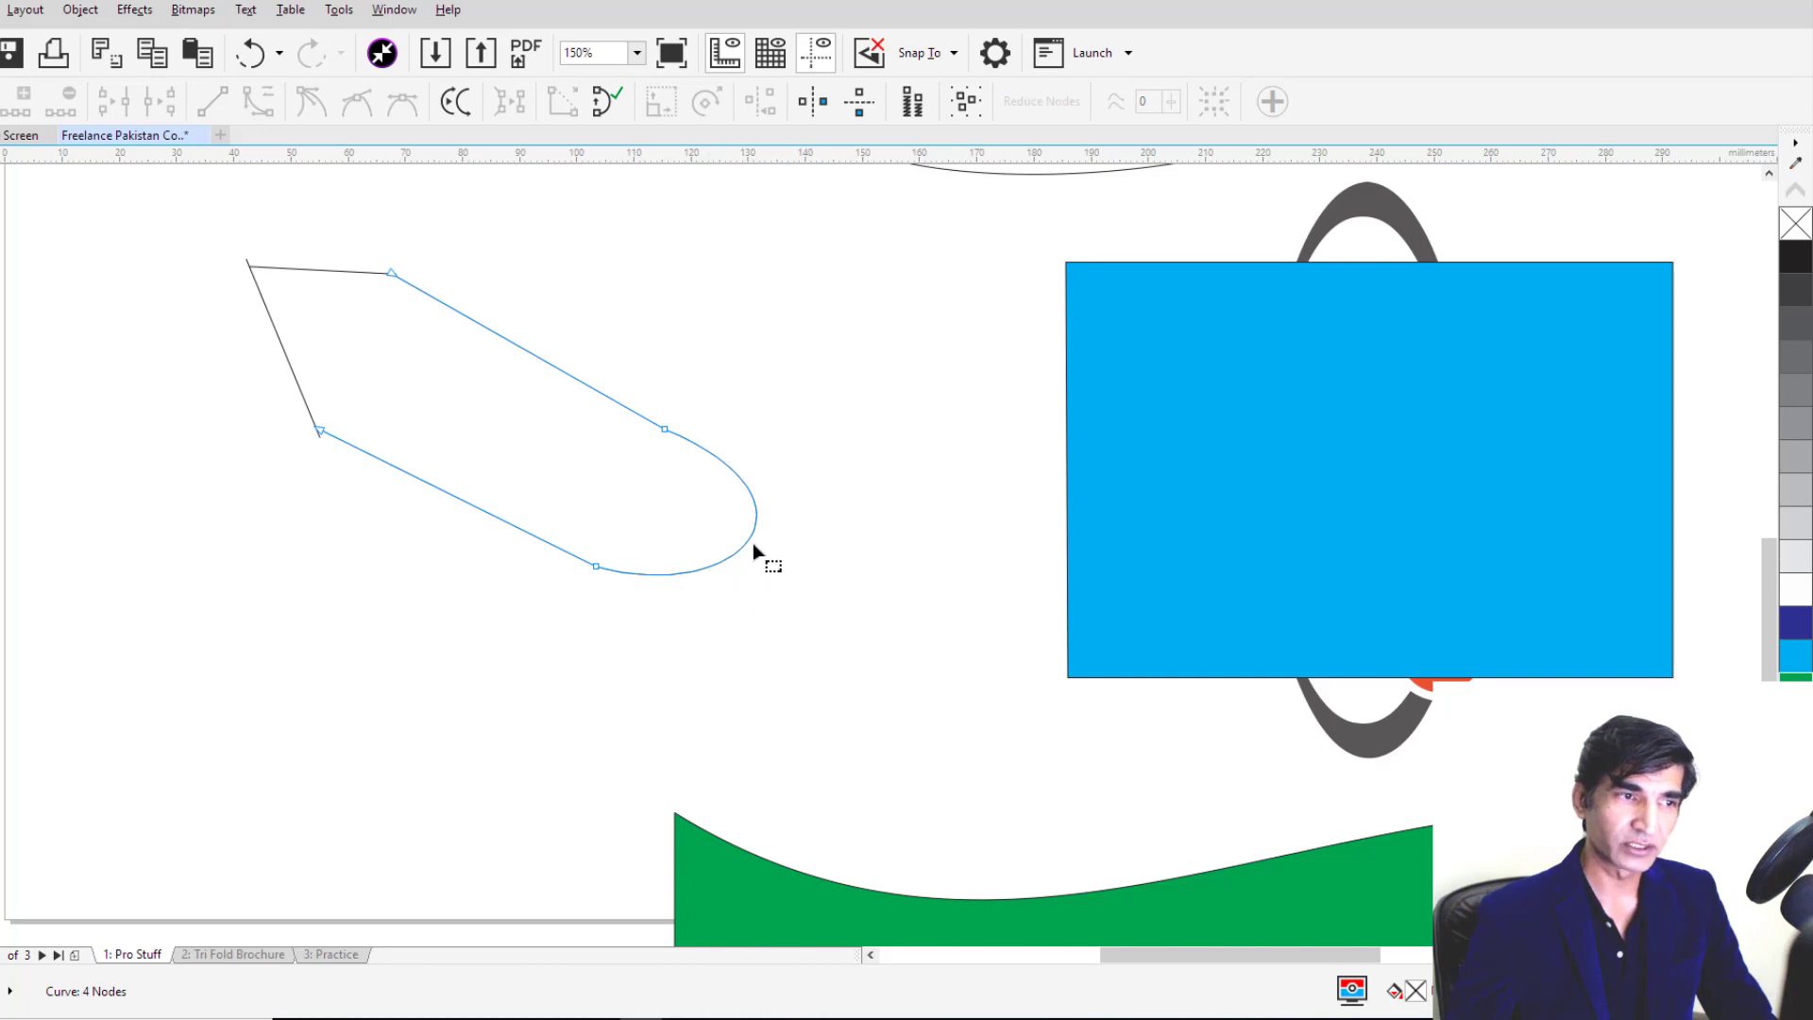
{"action": "left_click", "coordinate": [596, 566]}
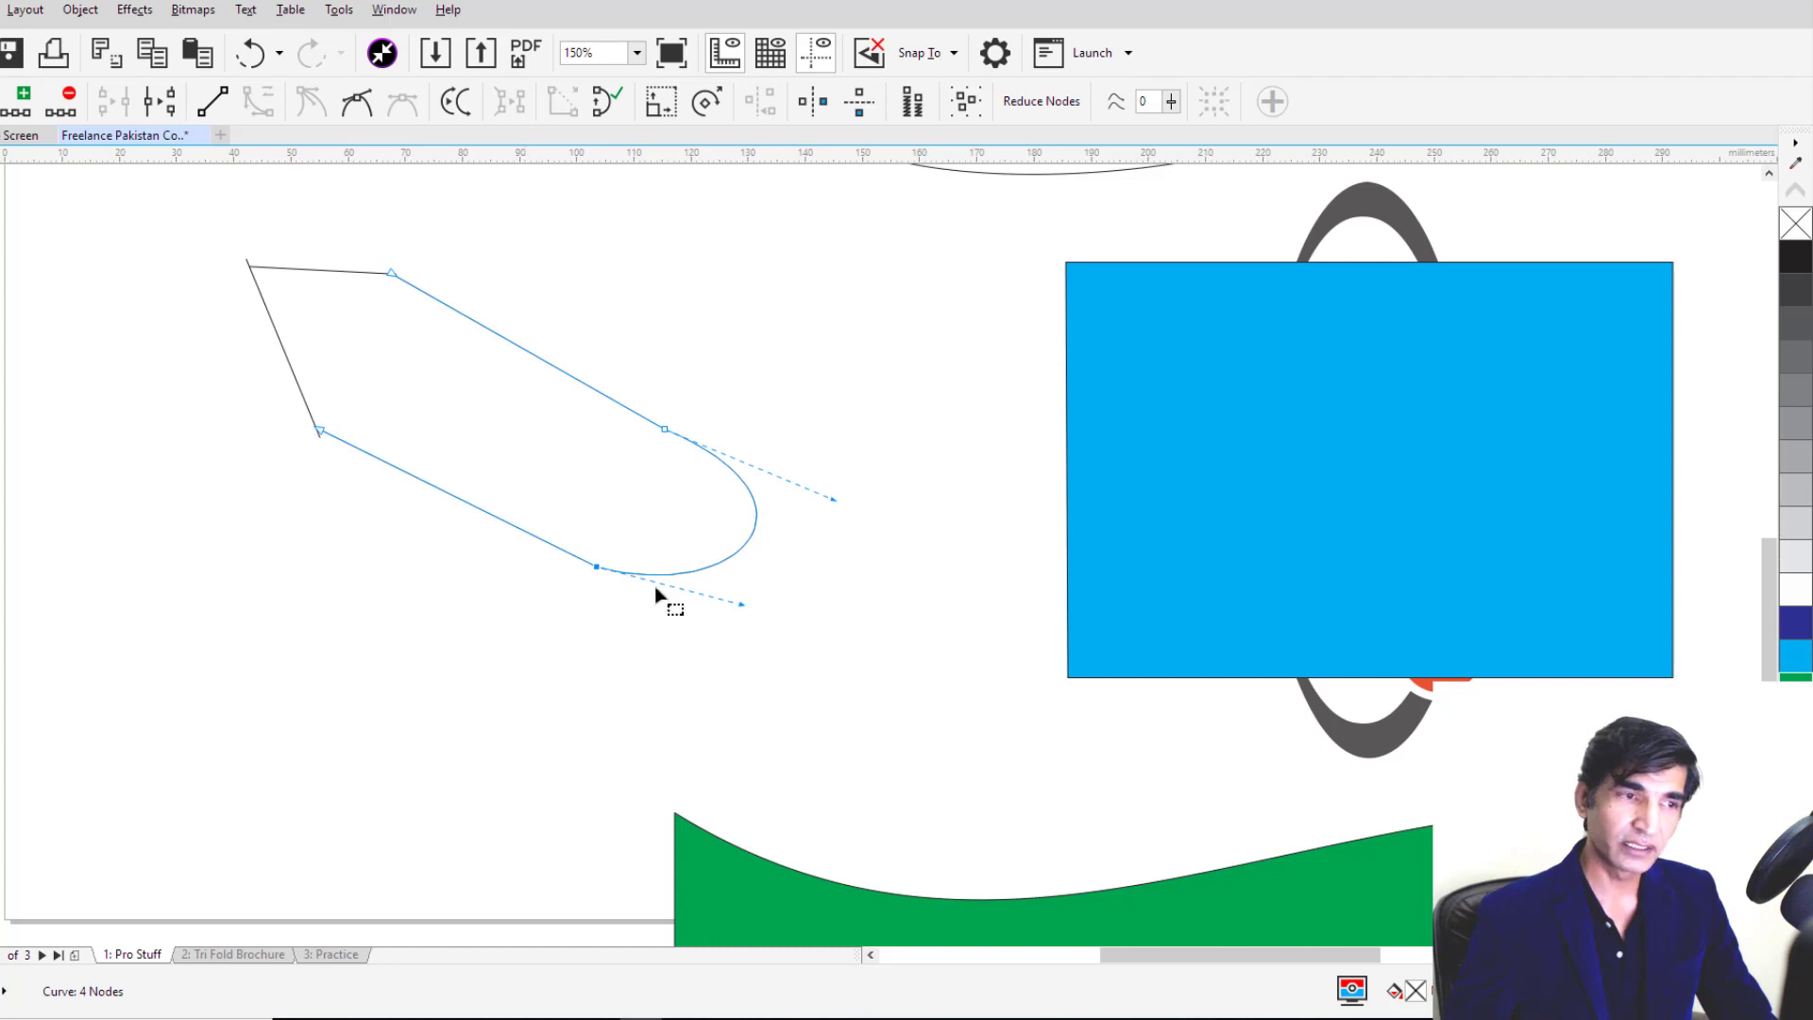
{"action": "left_click_drag", "start_coordinate": [741, 604], "coordinate": [752, 650]}
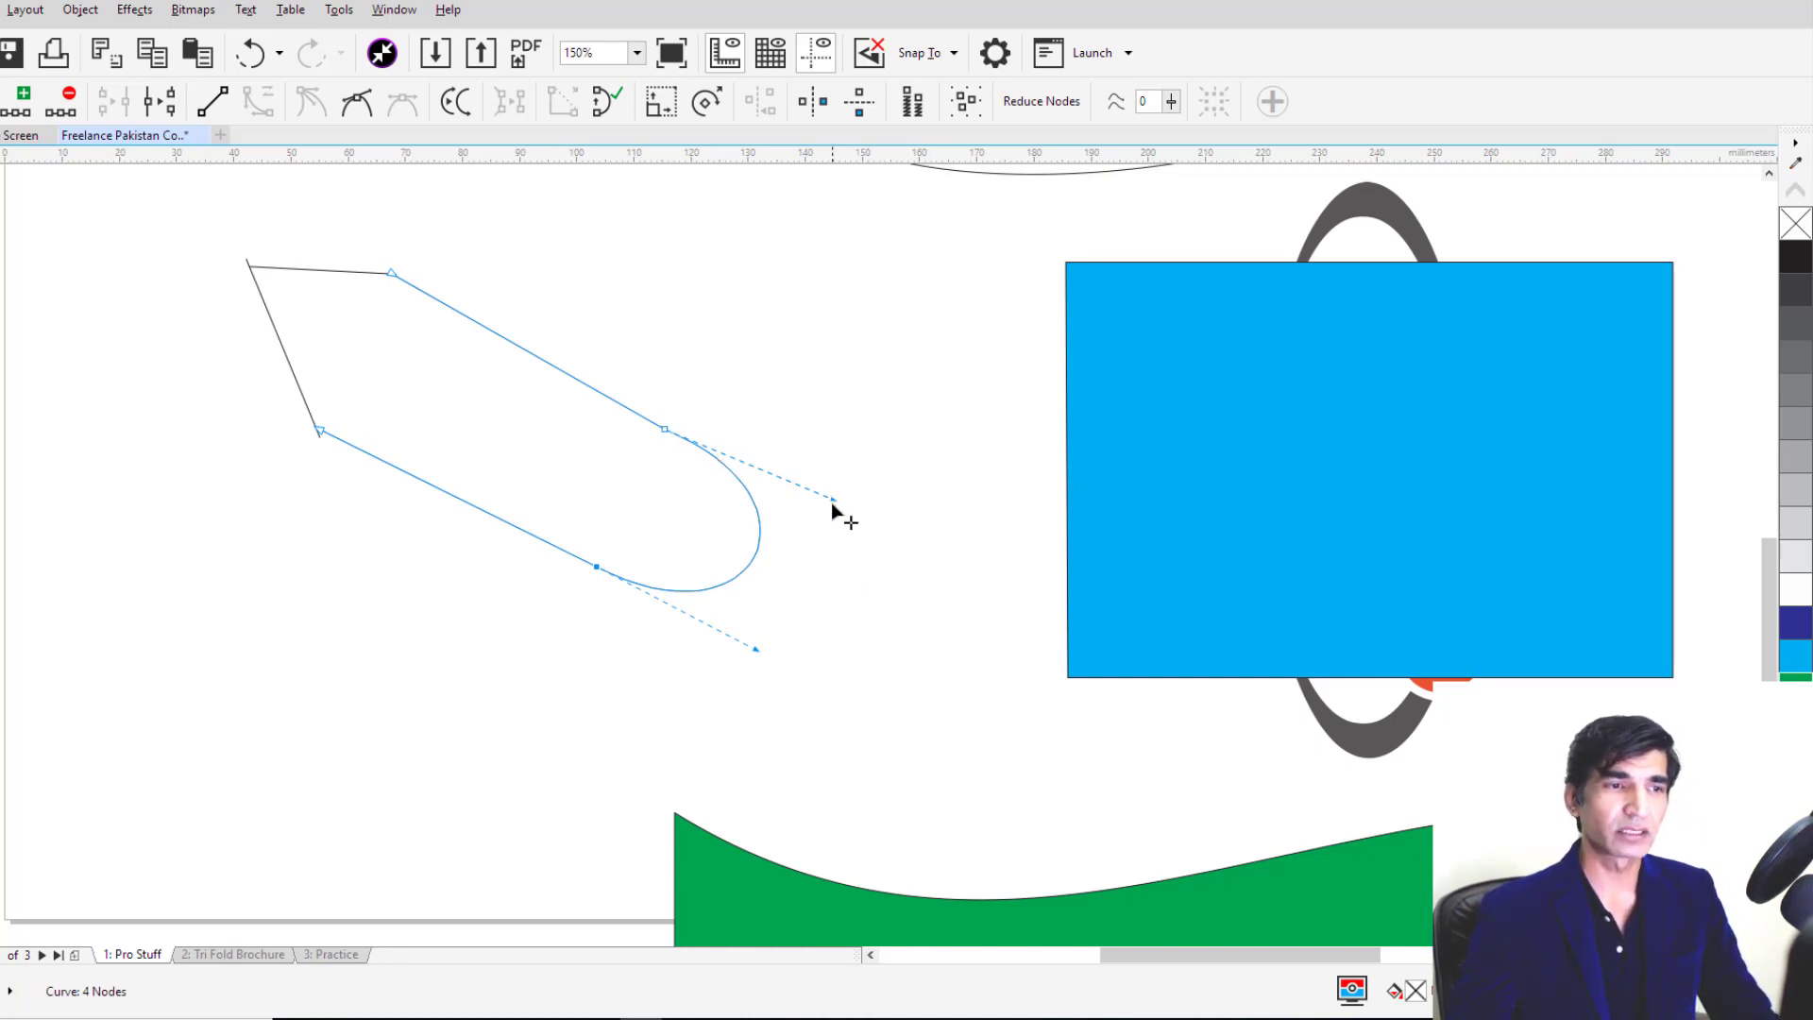
{"action": "left_click", "coordinate": [670, 430]}
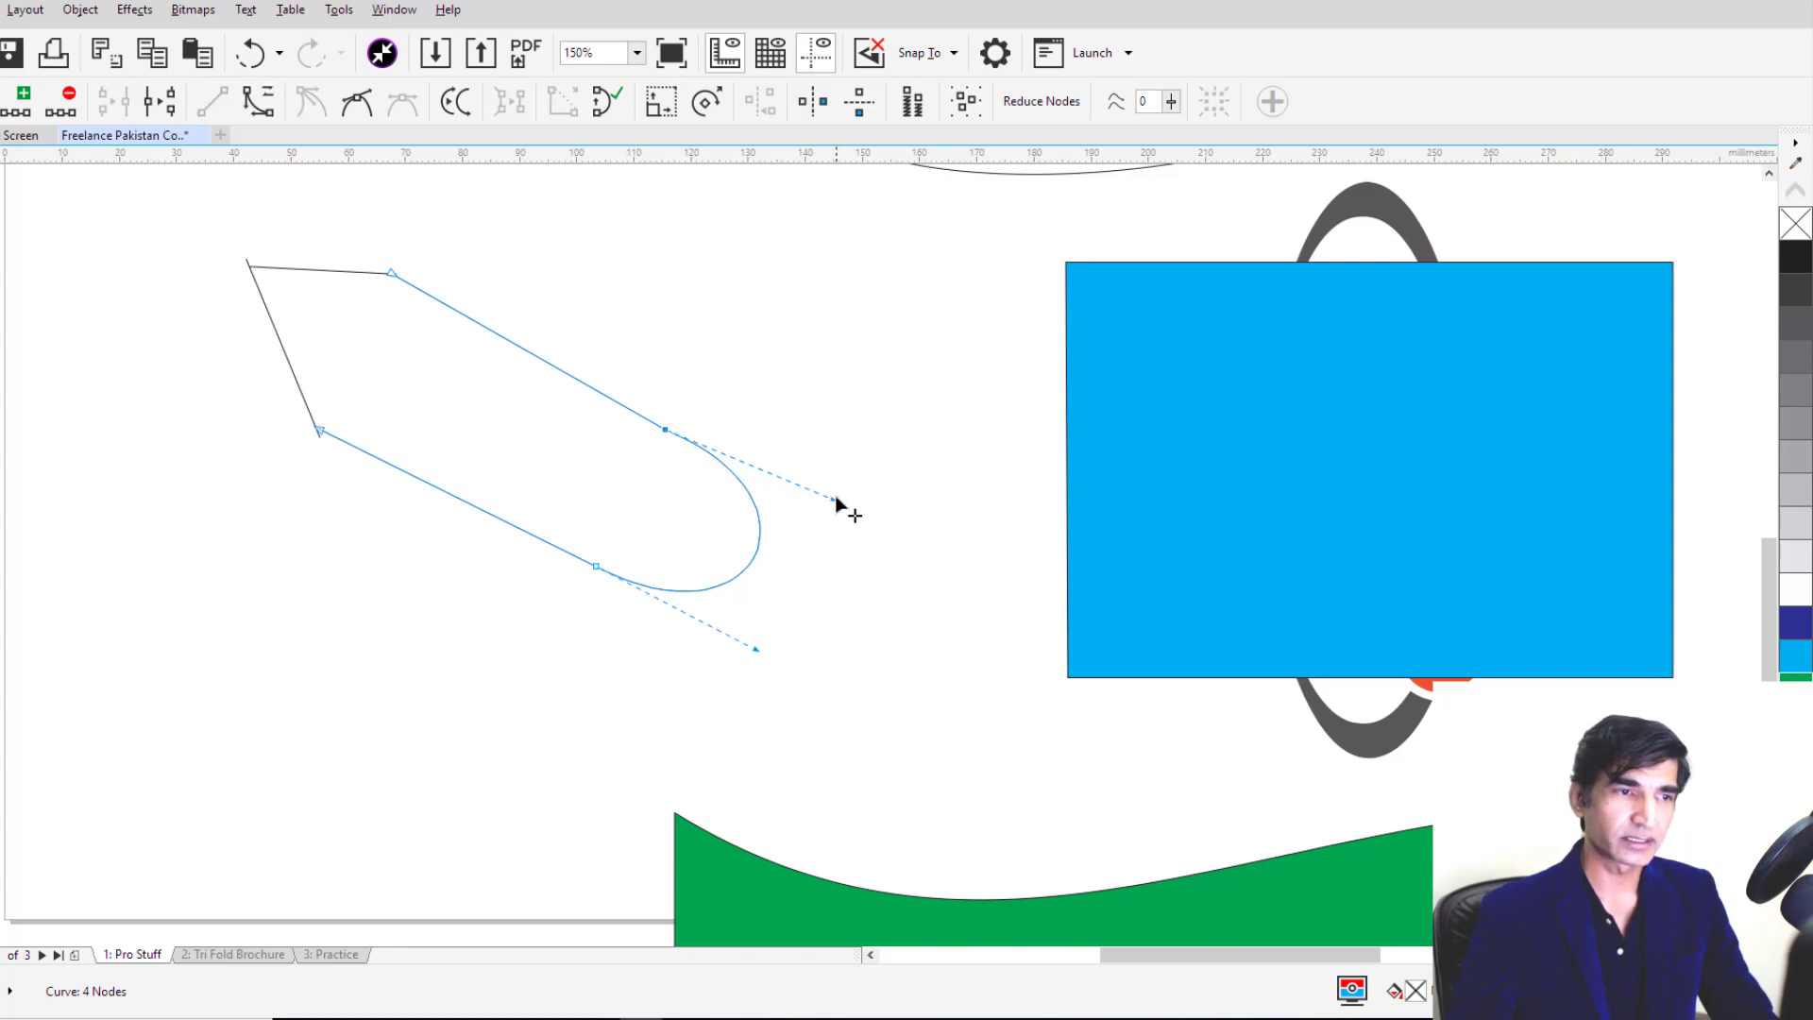
{"action": "left_click_drag", "start_coordinate": [836, 501], "coordinate": [836, 512]}
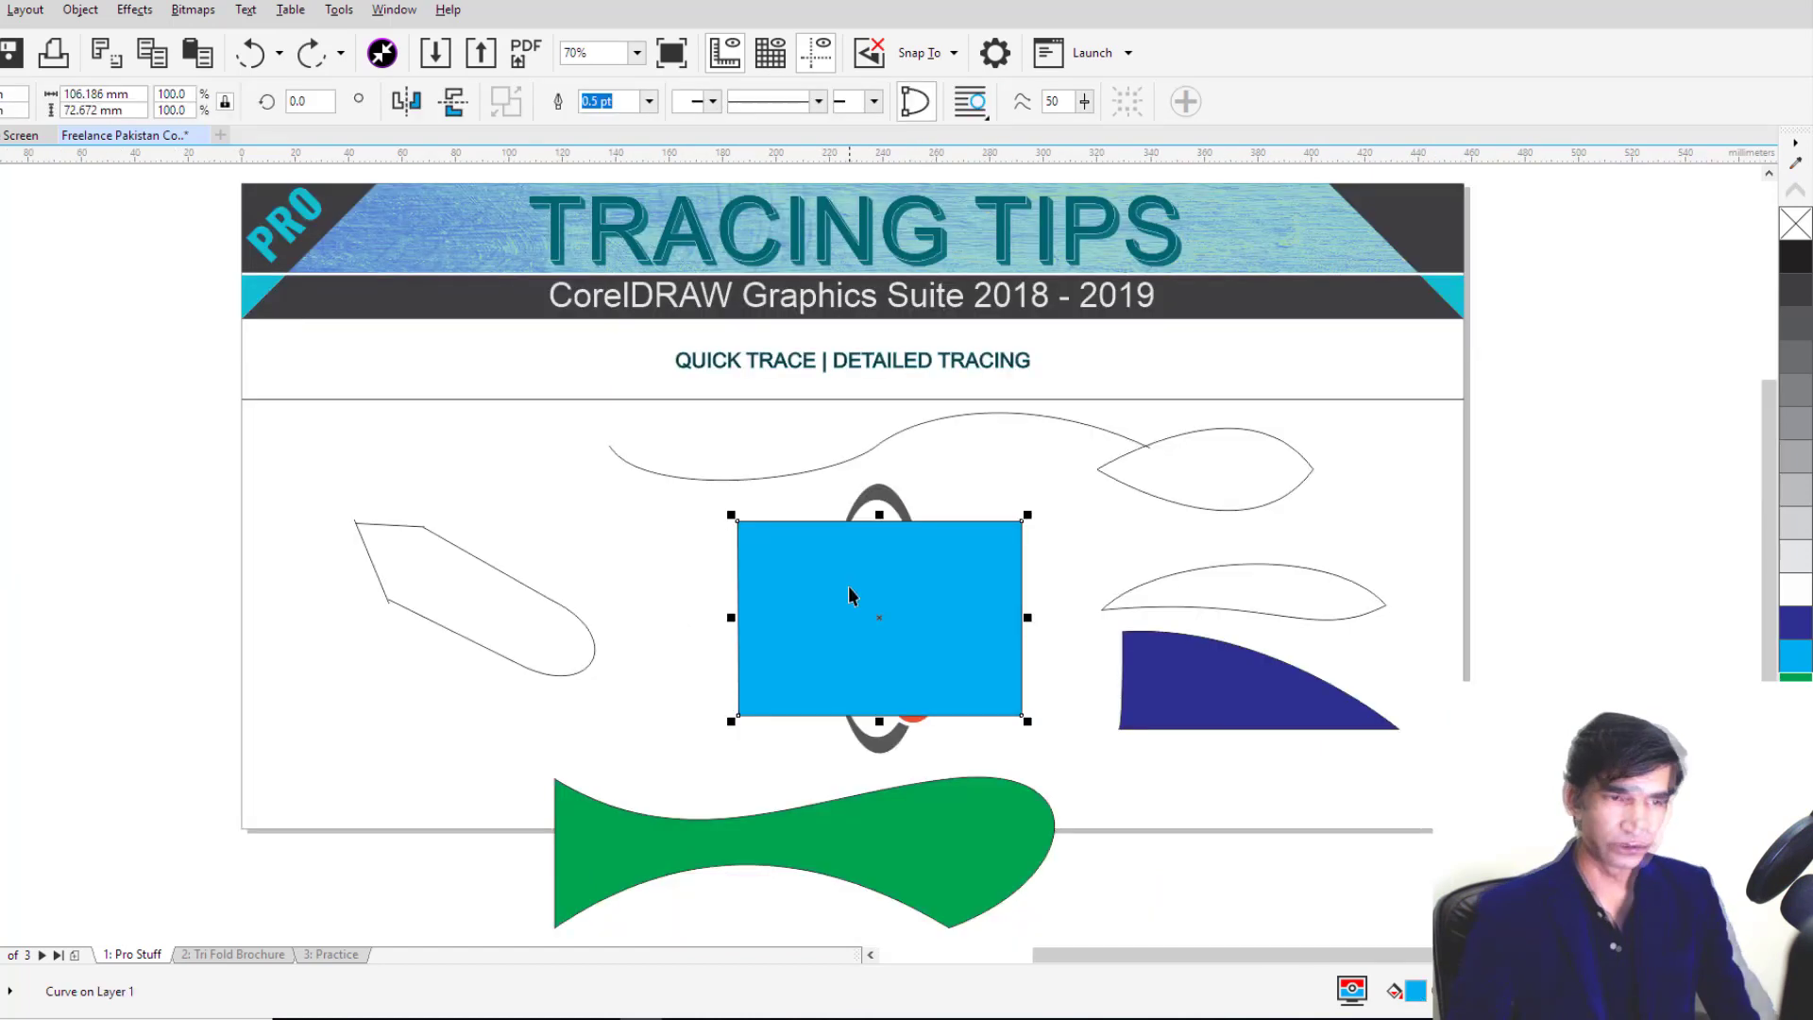
Step: Delete the cyan rectangle covering the atom logo
{"action": "key", "text": "Delete"}
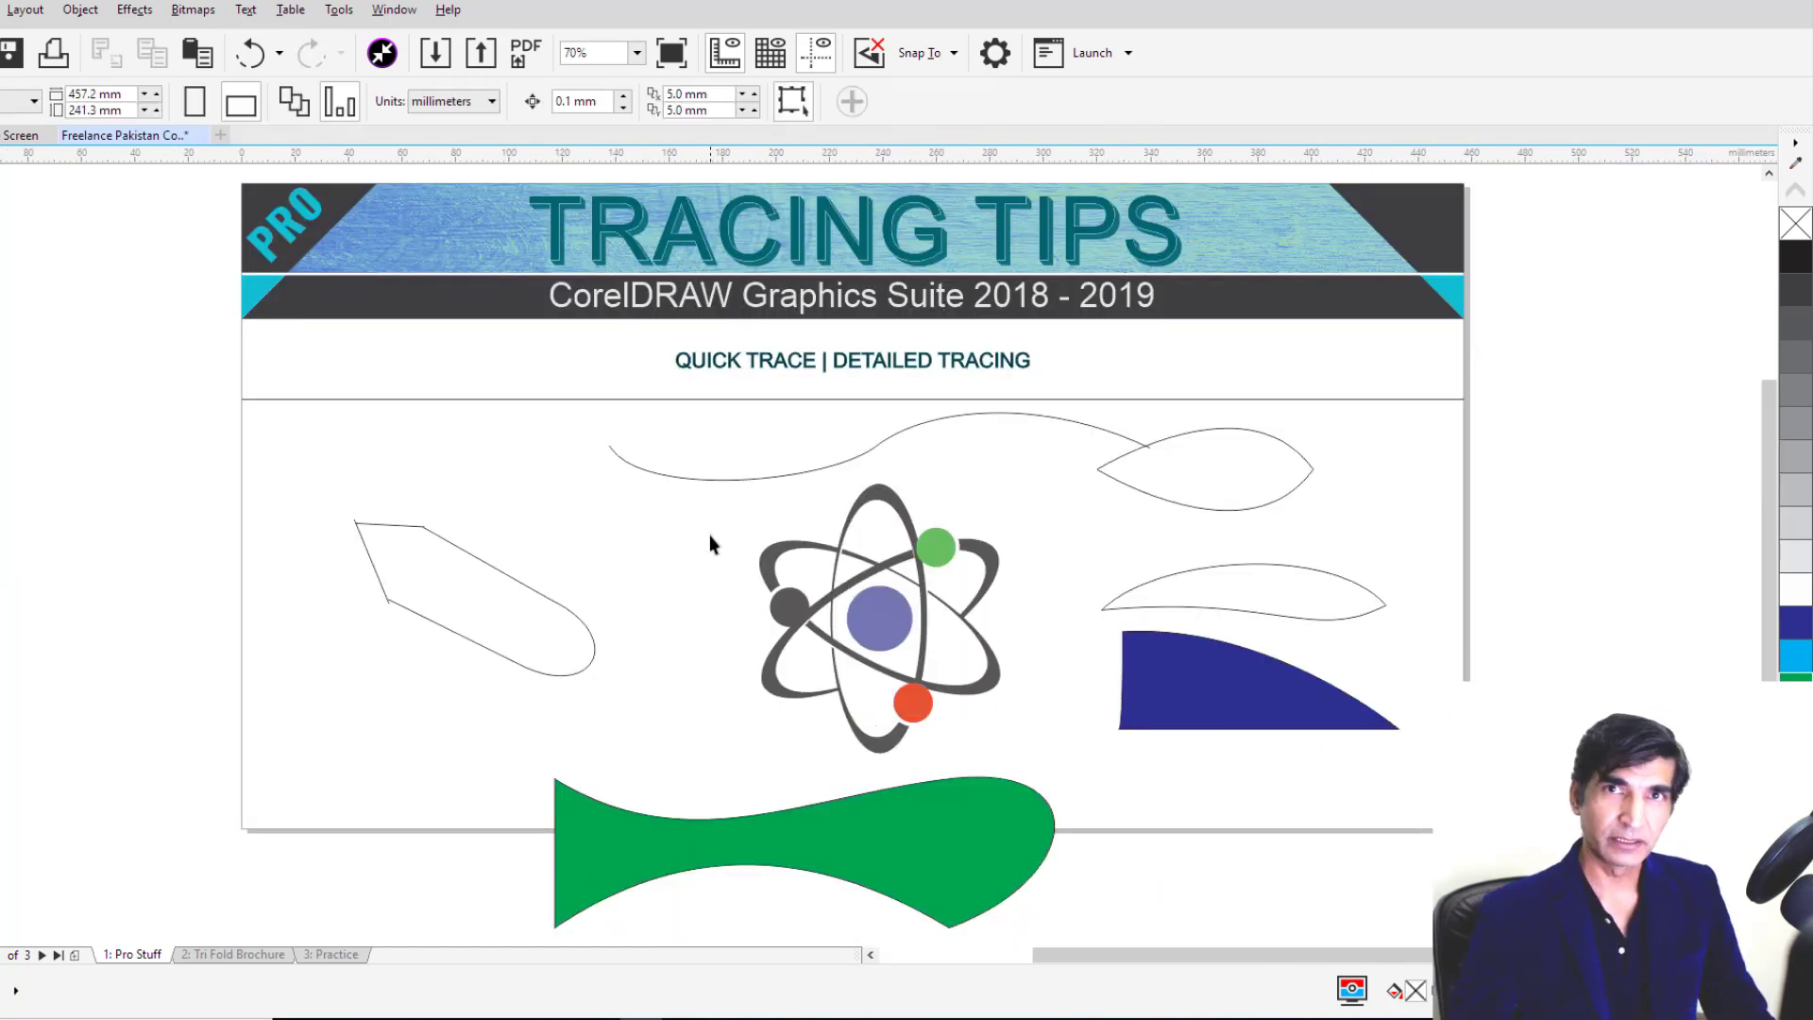